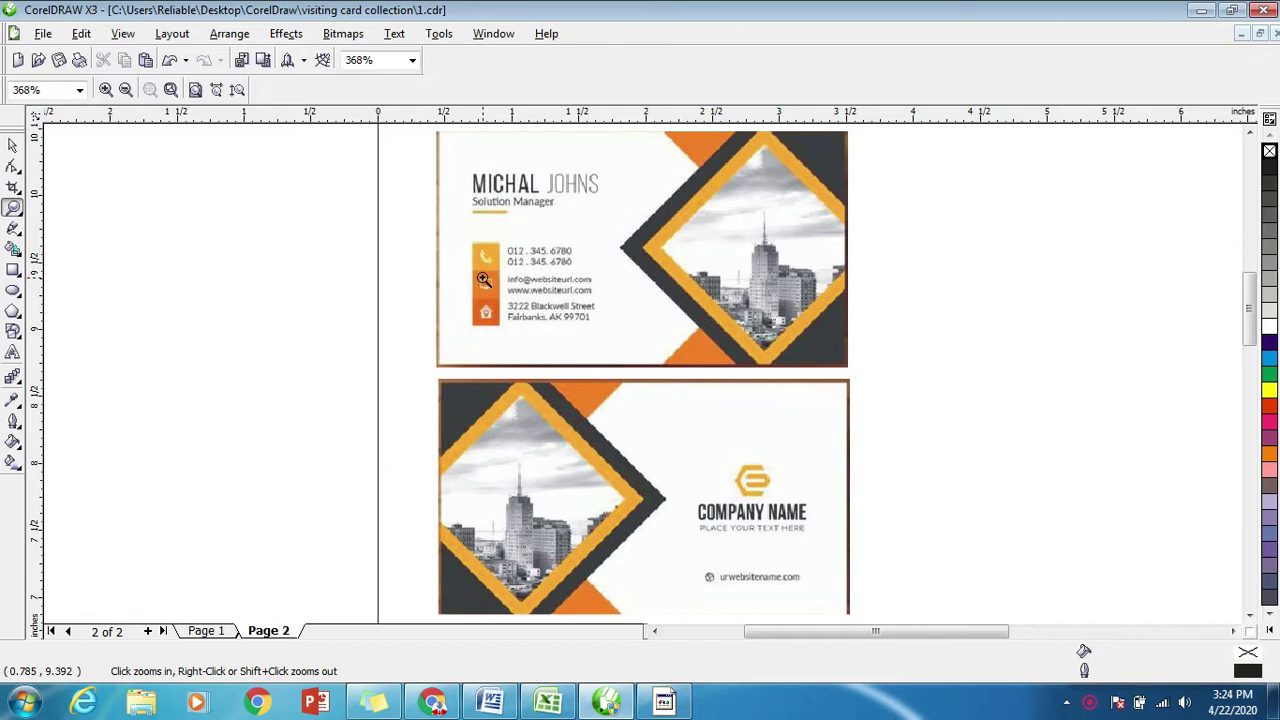
Select the freepik.com address in Chrome's Freepik tab for copying.
click(440, 702)
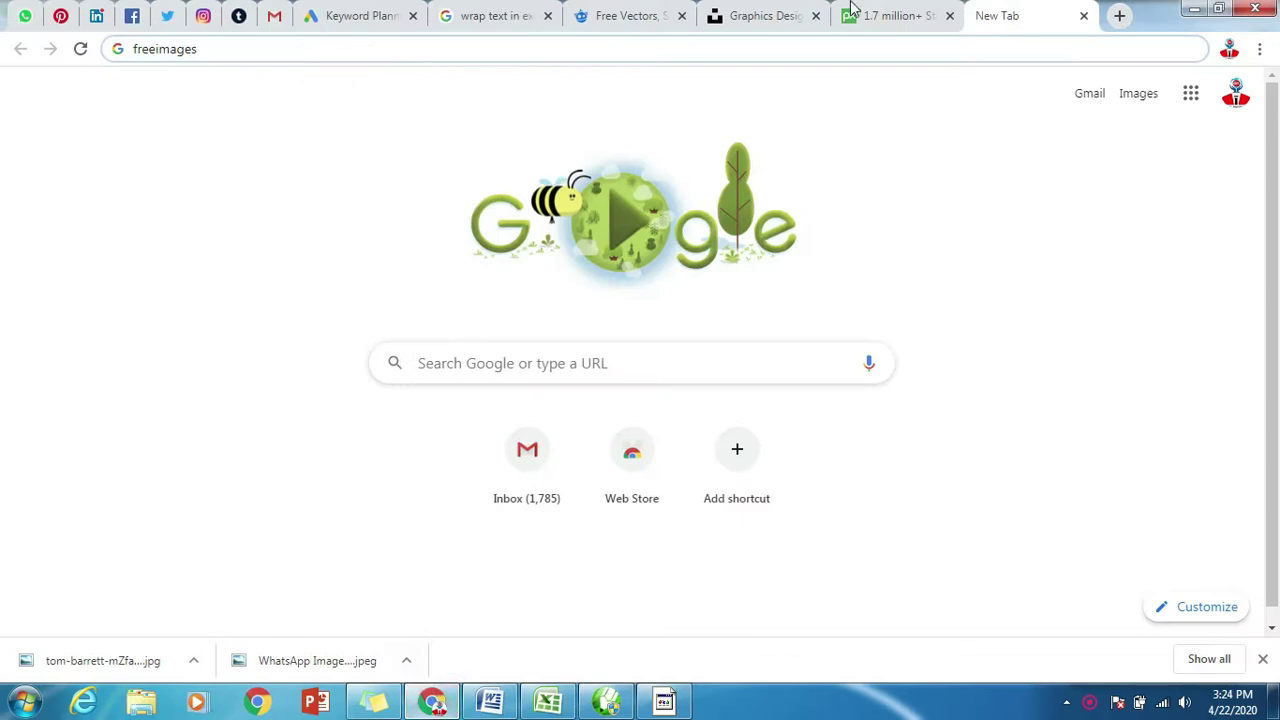
click(640, 16)
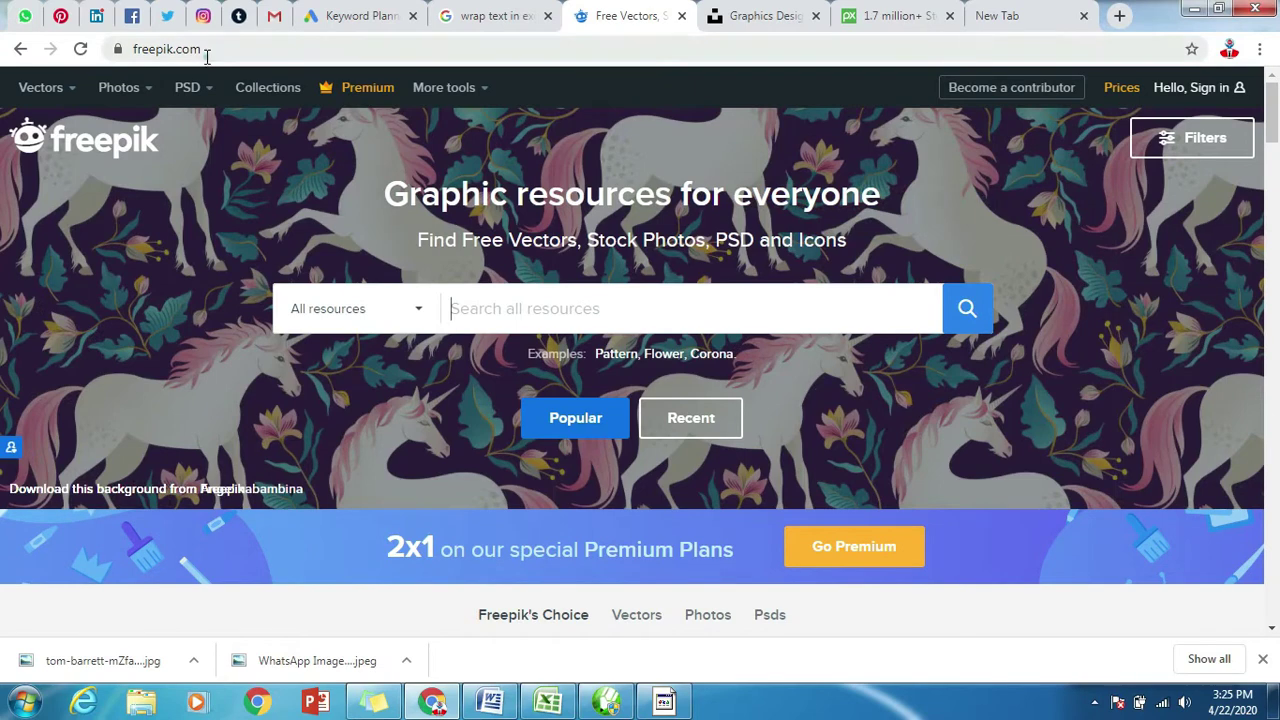
click(207, 55)
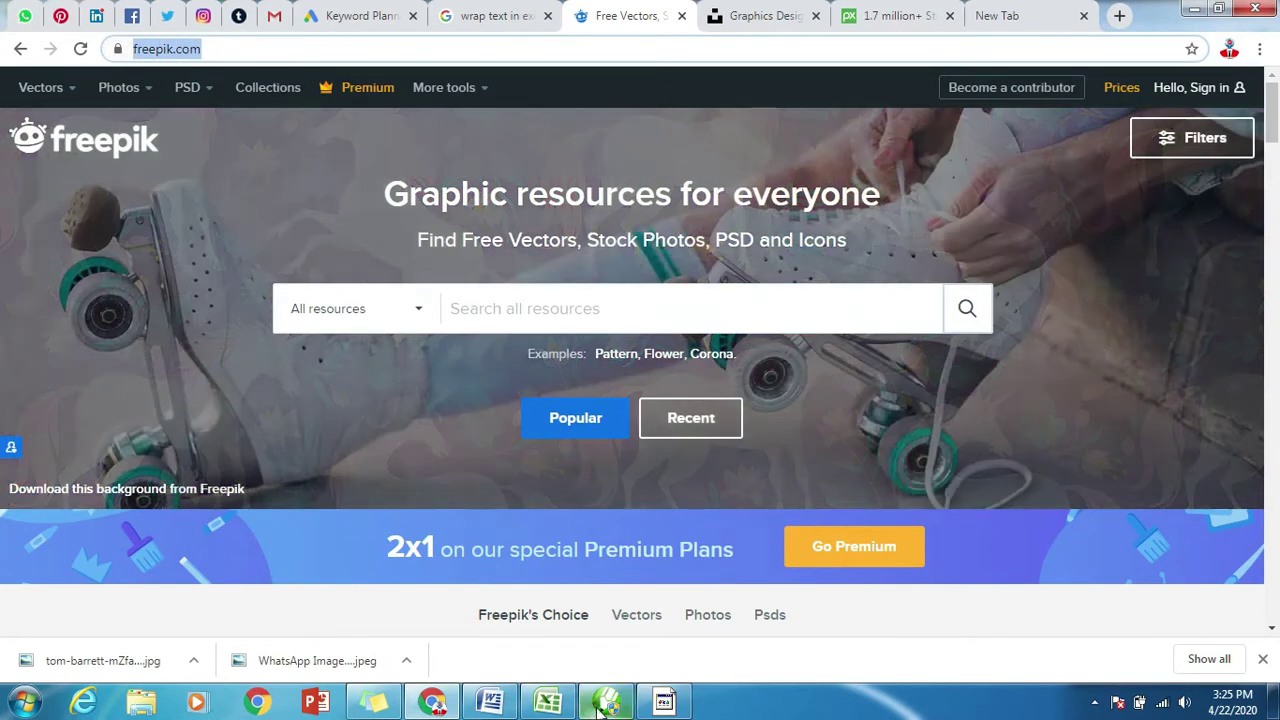
Paste the Freepik address as text left of the cards and shrink it to about 14.8 pt.
click(606, 700)
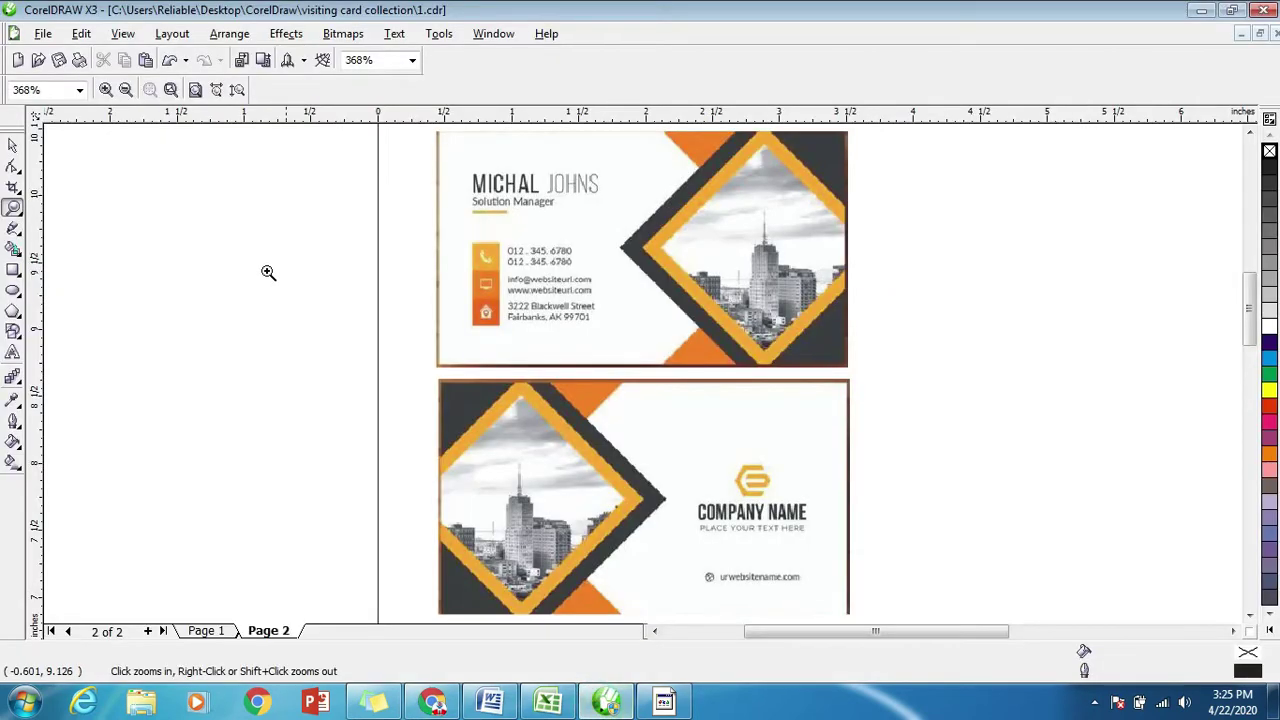
click(13, 352)
click(112, 252)
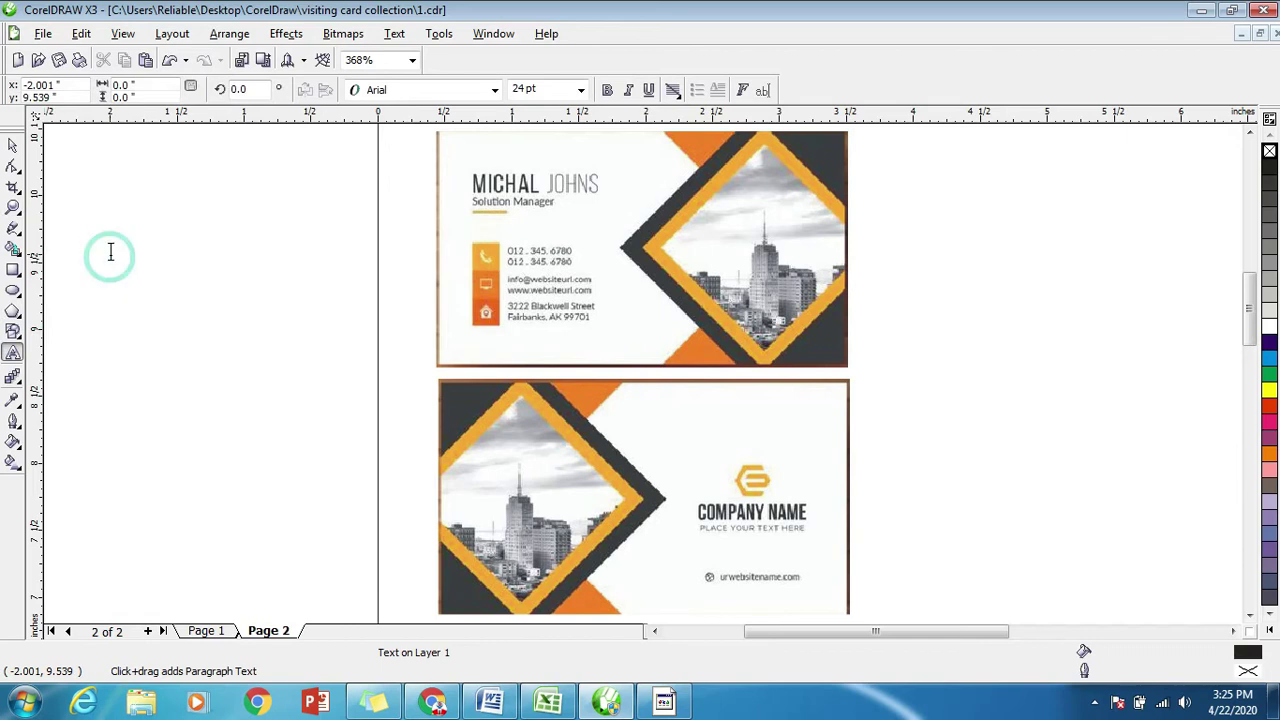
key(ctrl+v)
click(13, 145)
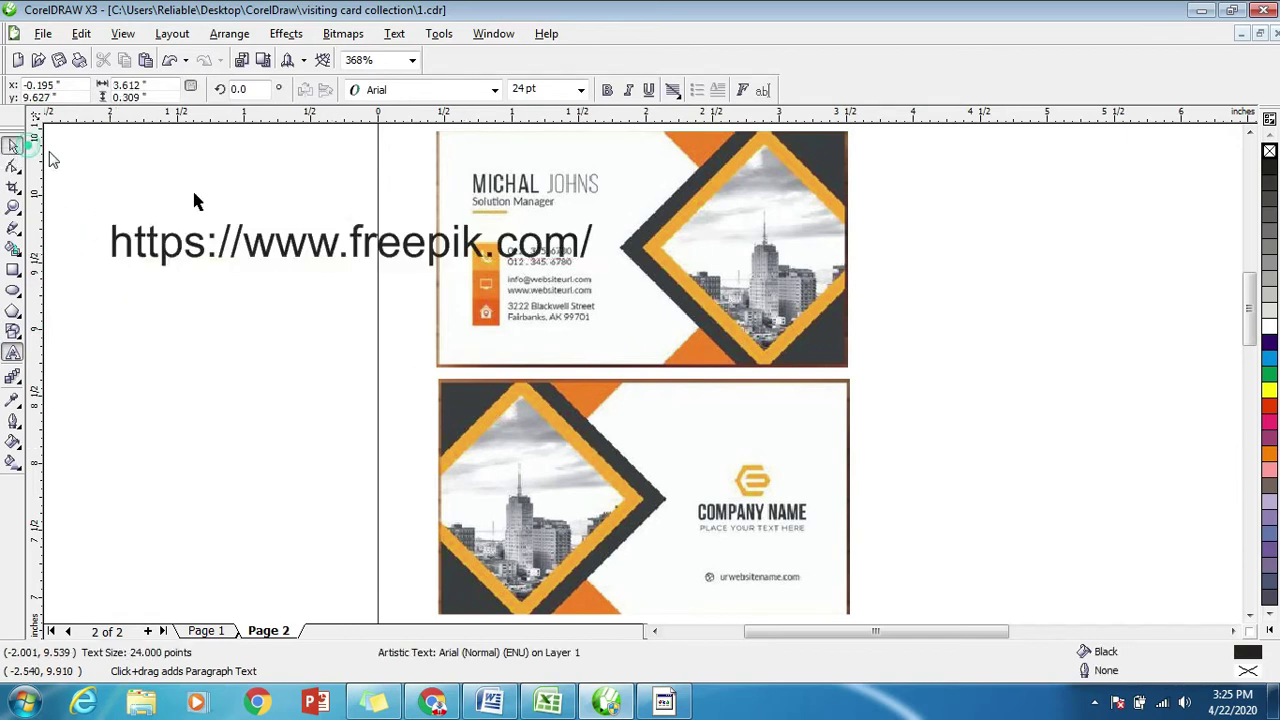
mouse_move(599, 216)
mouse_down()
mouse_move(414, 232)
mouse_move(356, 195)
mouse_up()
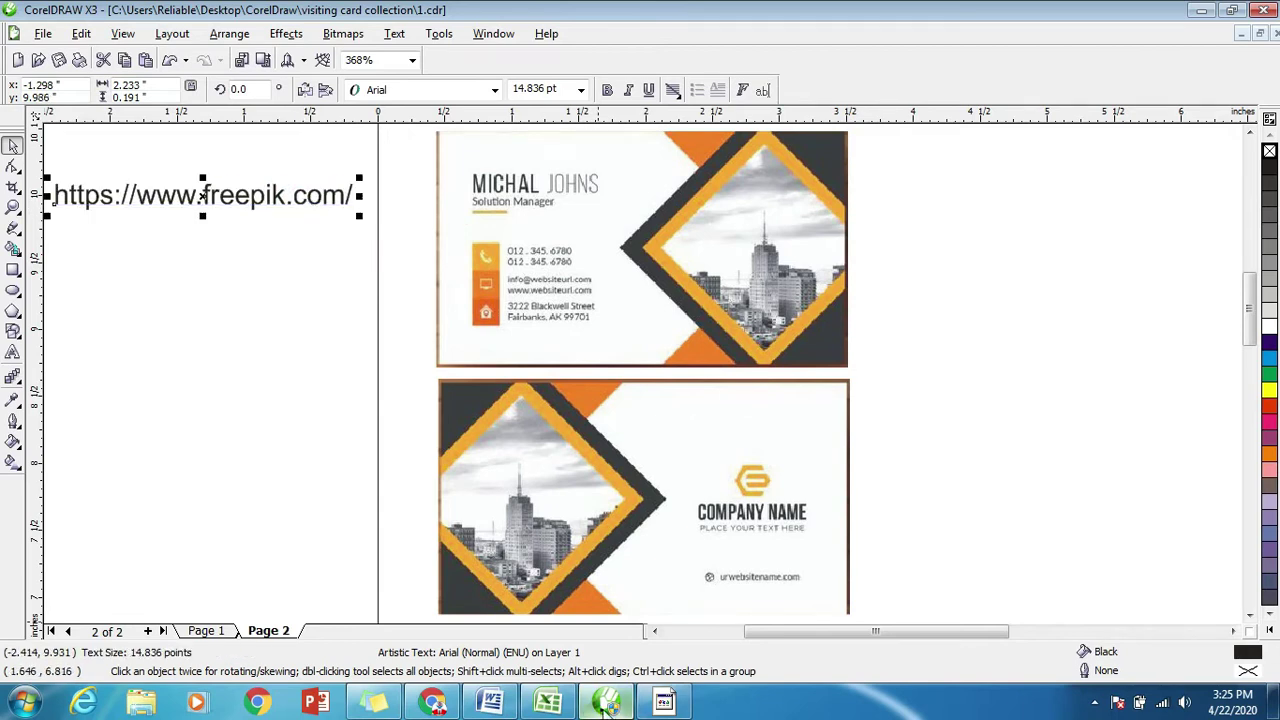
key(alt+Tab)
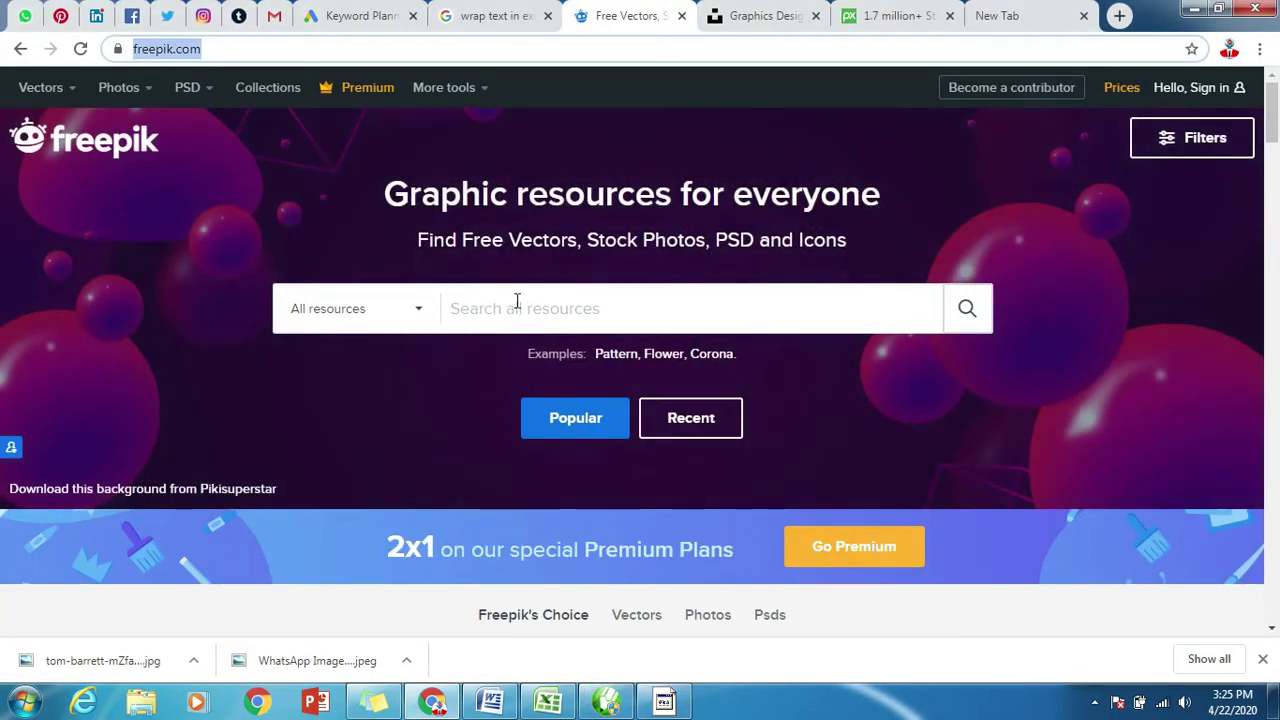
Search Freepik for 'mobile' and preview a social media phone vector.
click(519, 307)
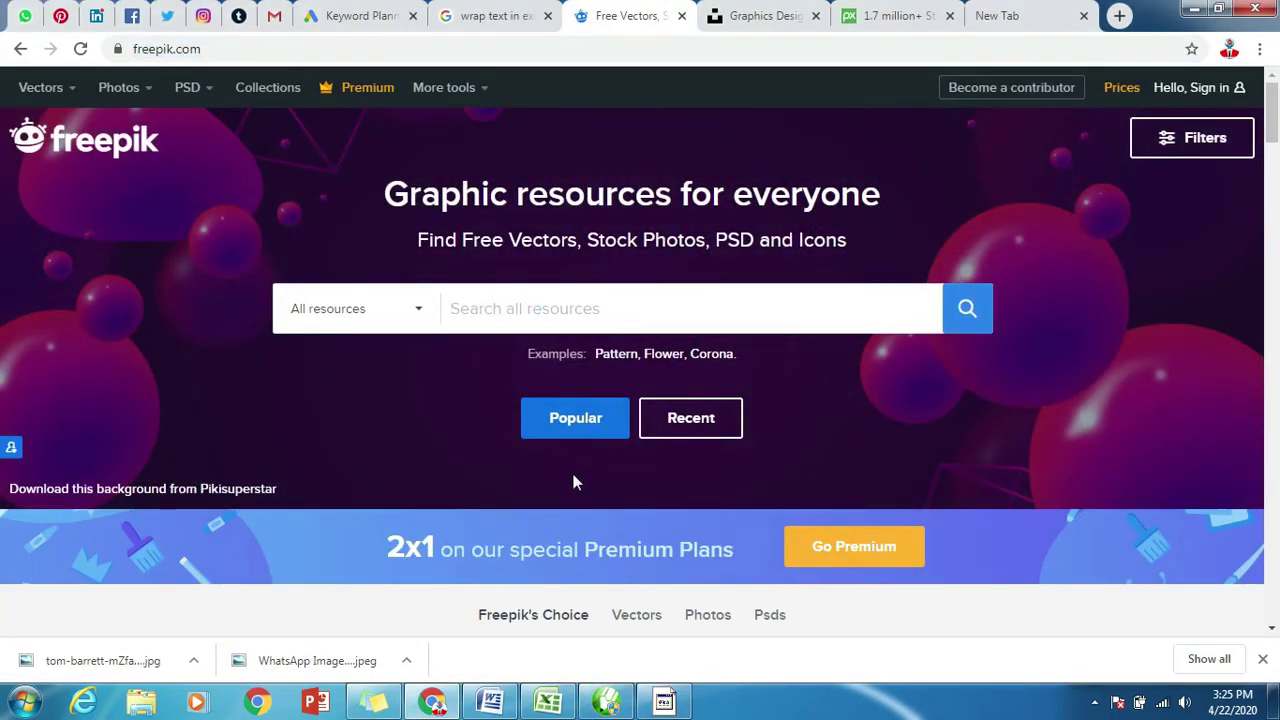
text(mobile)
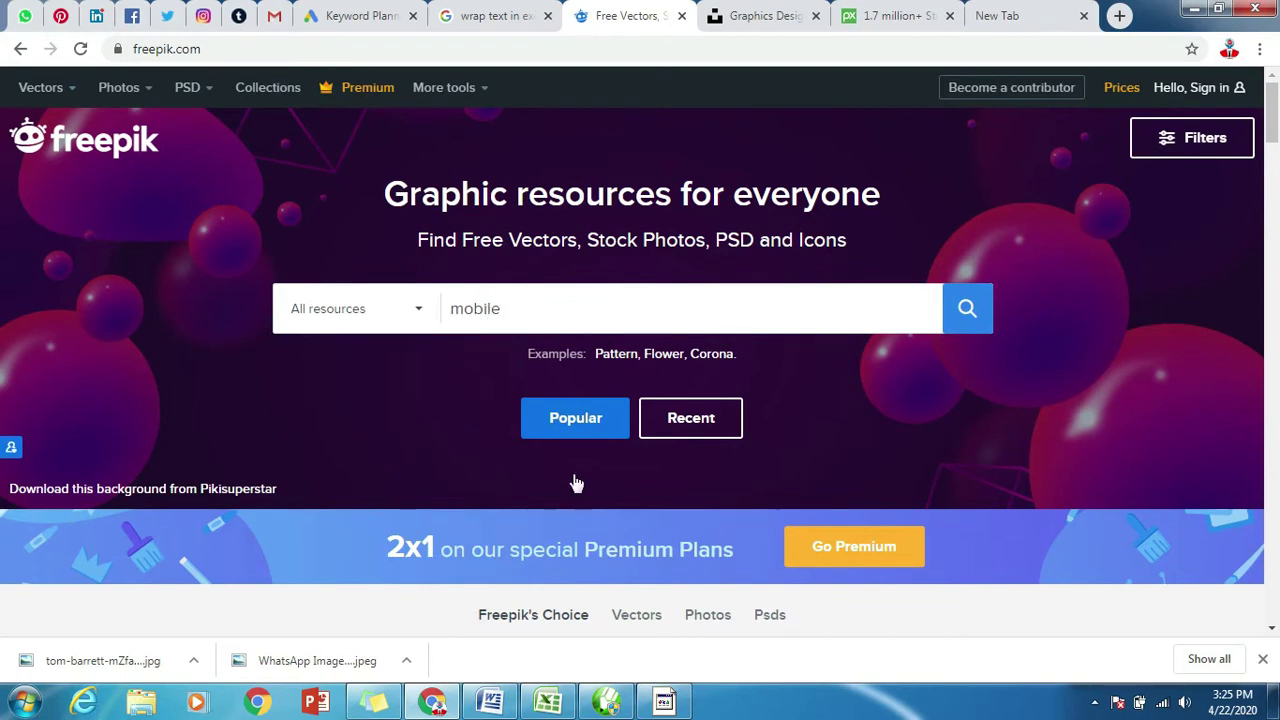
click(571, 482)
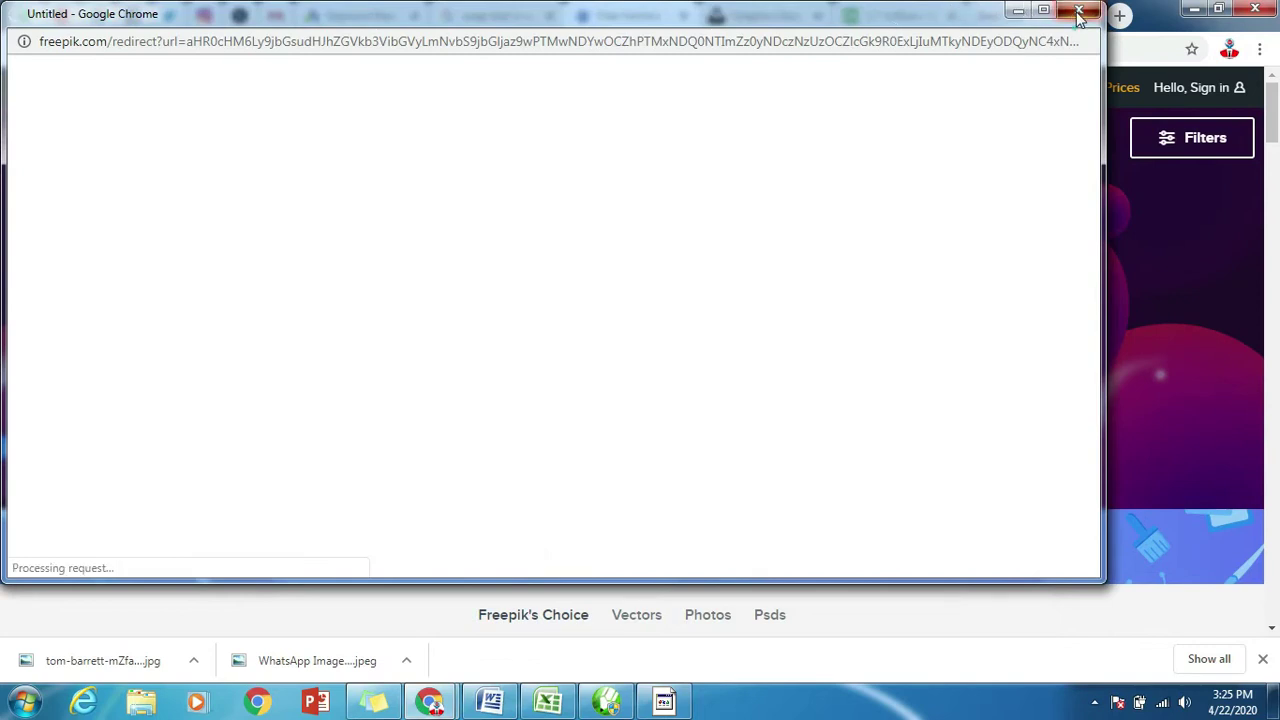
click(1078, 14)
click(966, 310)
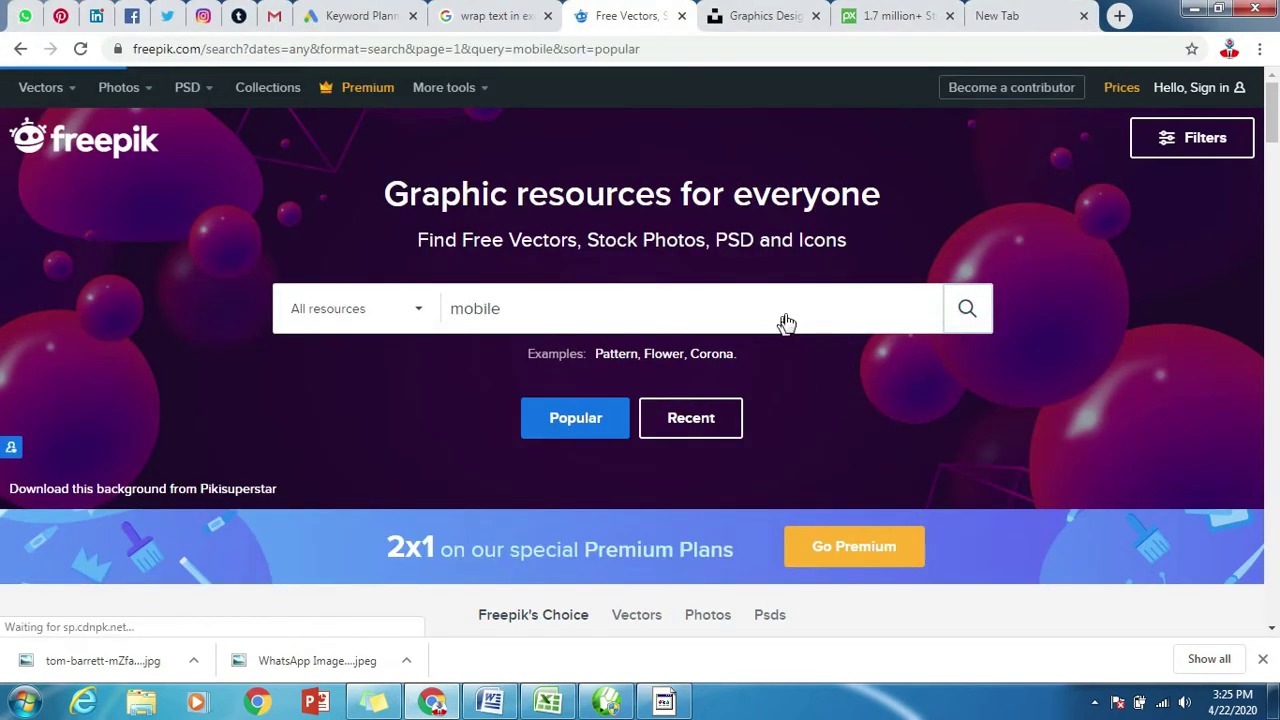
click(731, 191)
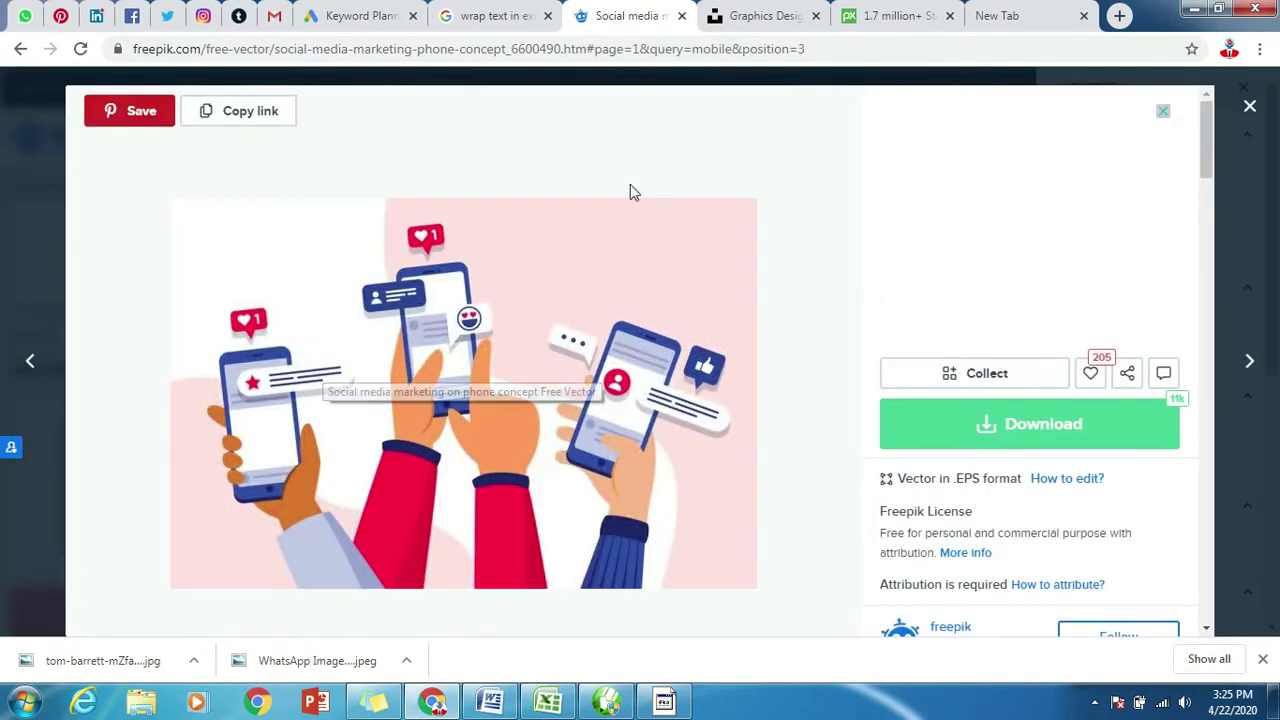
click(1248, 111)
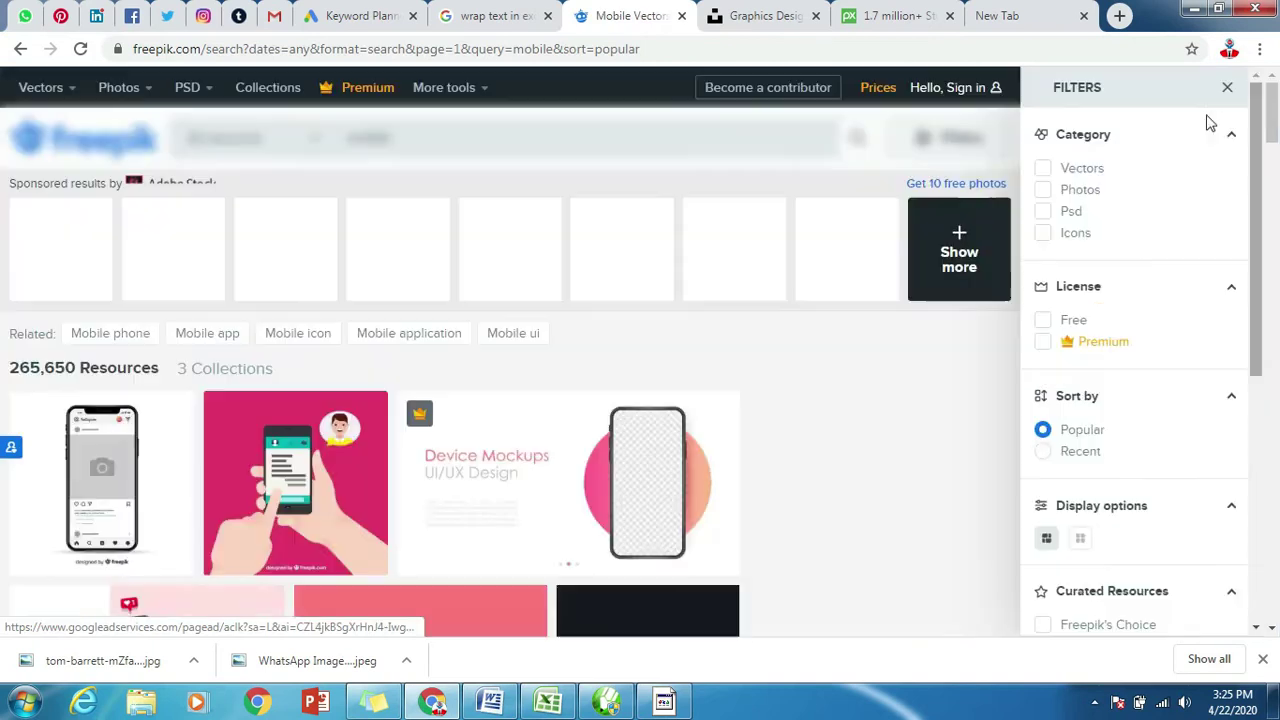
Browse the mobile results, then copy the Unsplash graphics design page address.
scroll(646, 367, down, 2)
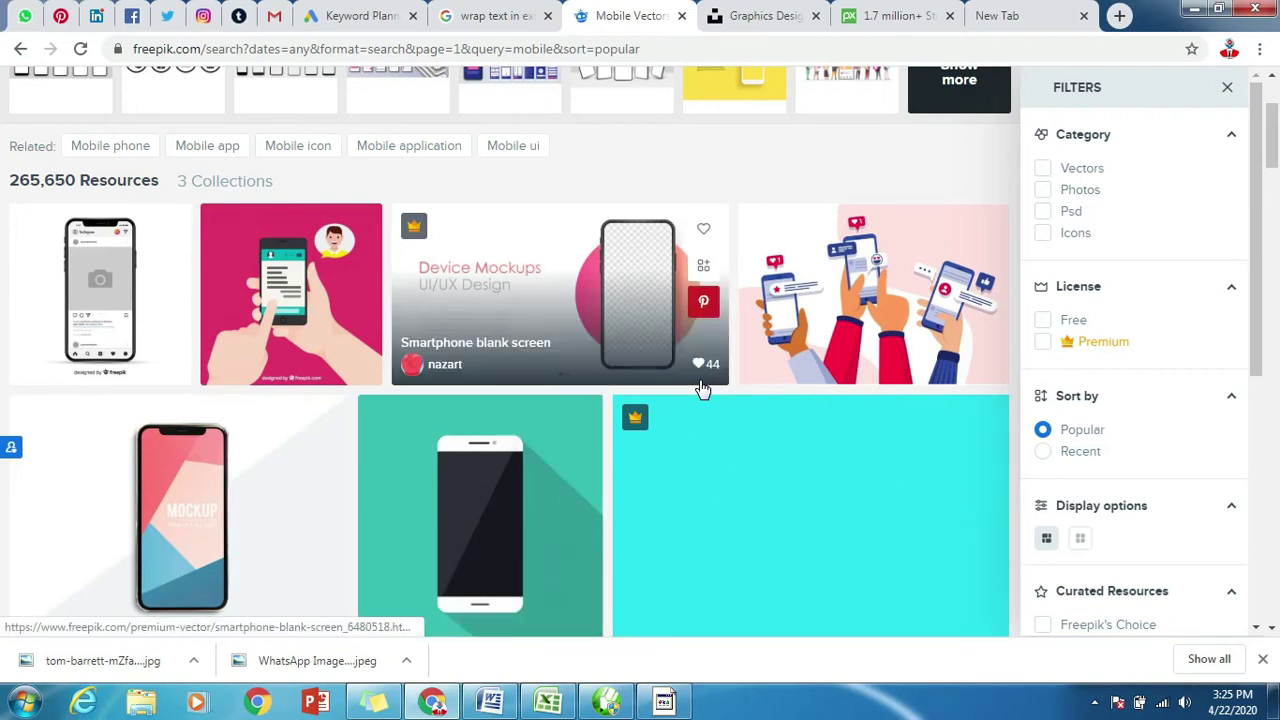
scroll(703, 389, down, 1)
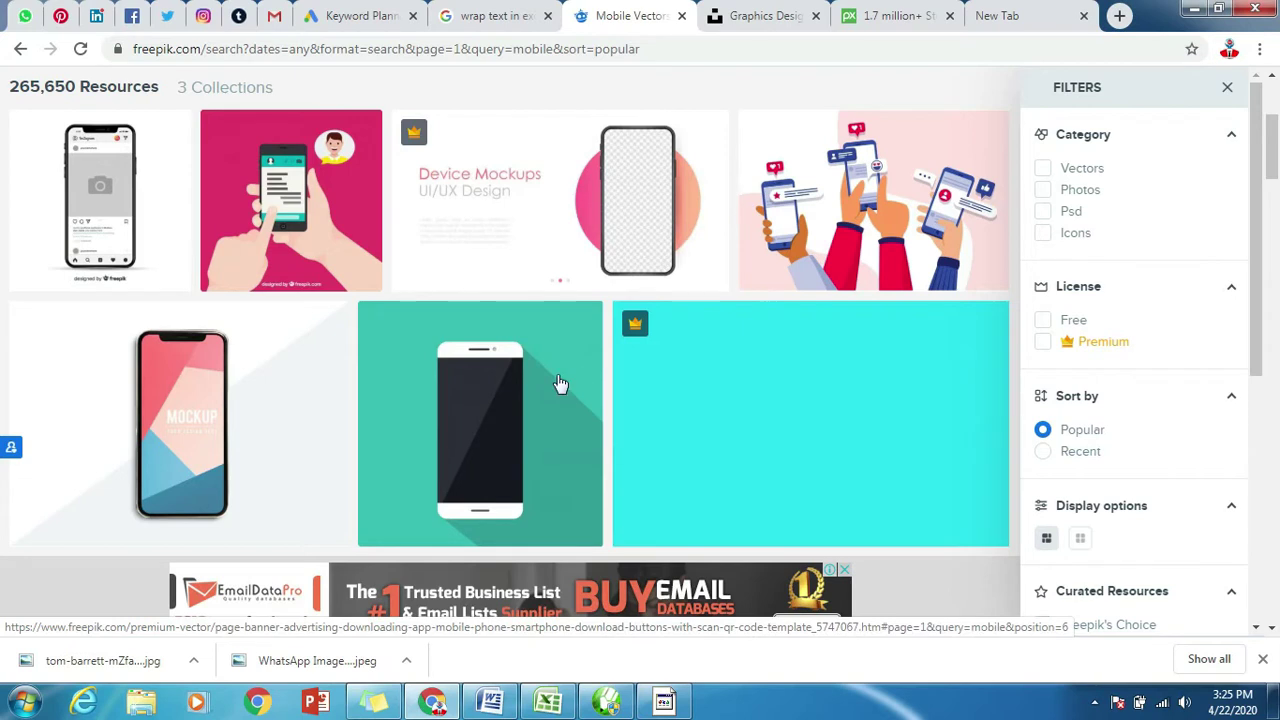
scroll(471, 259, down, 4)
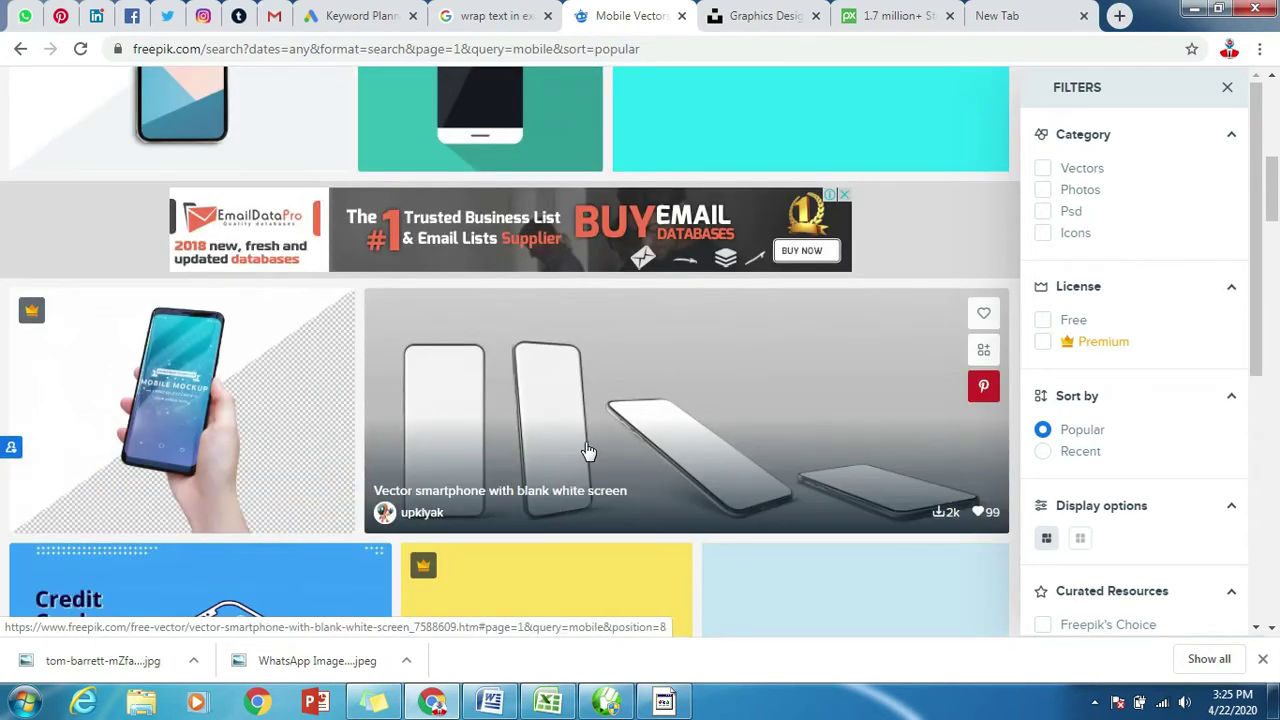
scroll(620, 415, down, 4)
mouse_move(200, 580)
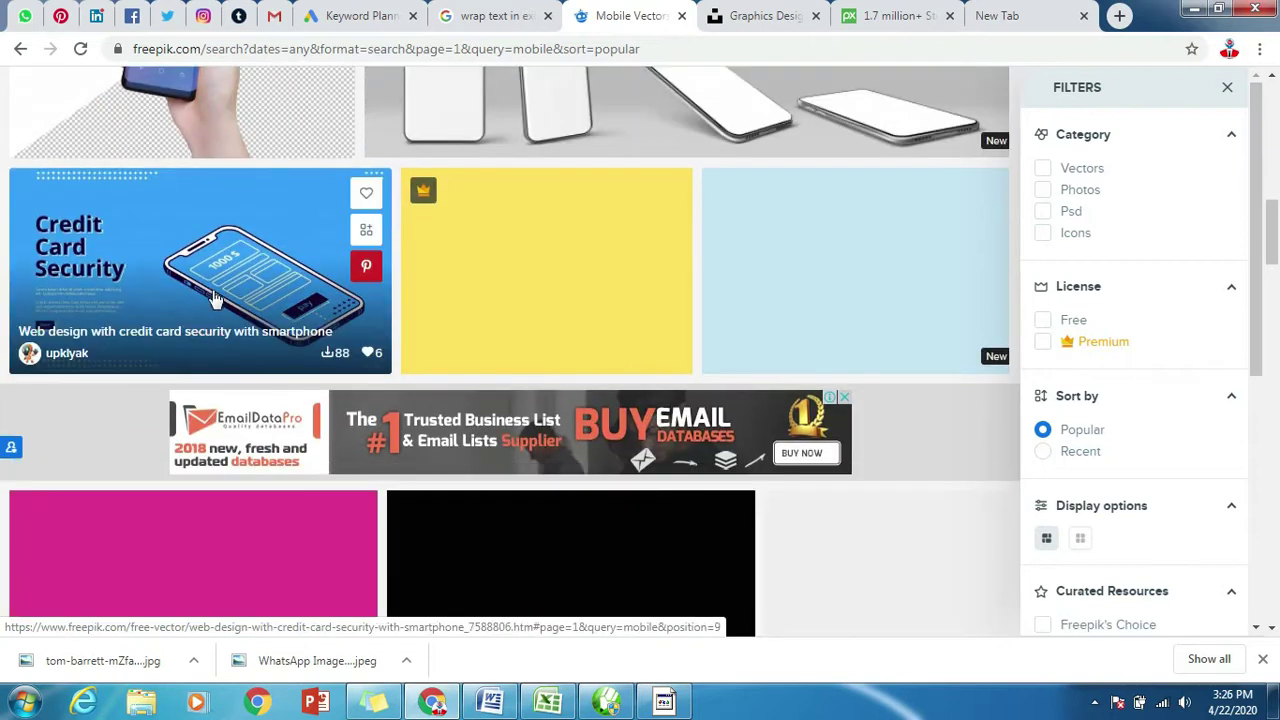
scroll(355, 560, down, 2)
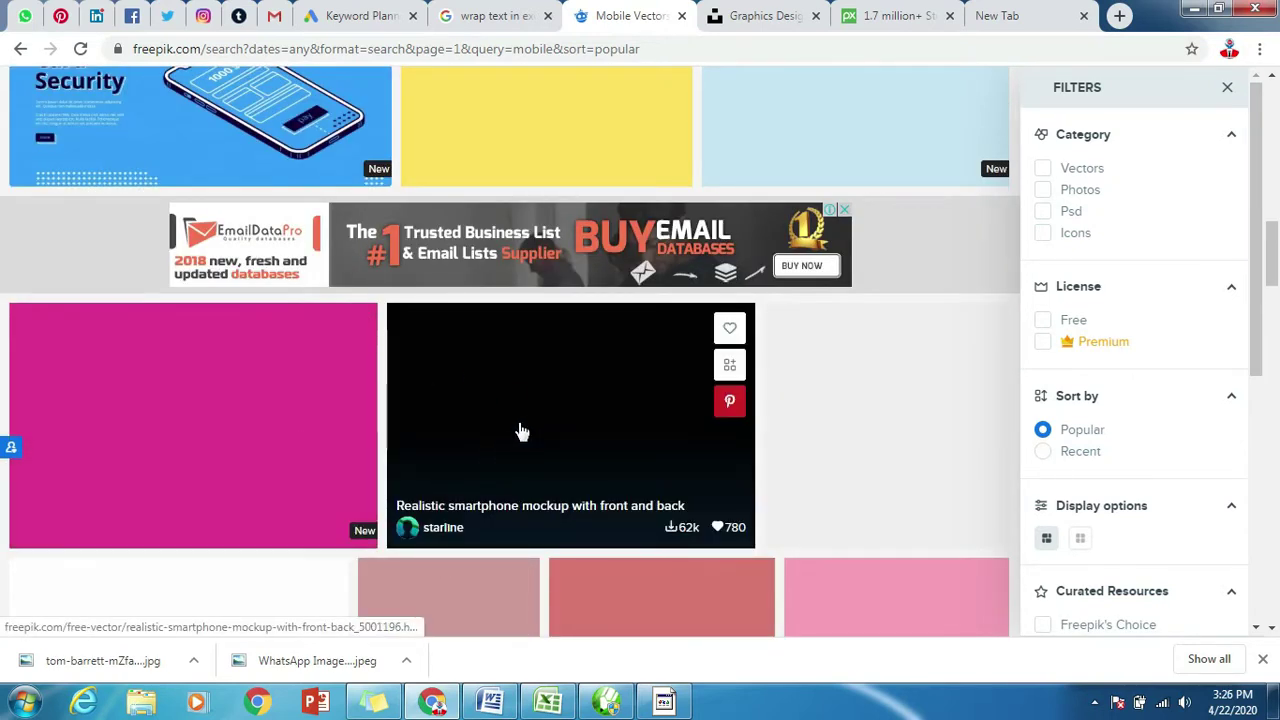
scroll(486, 349, up, 2)
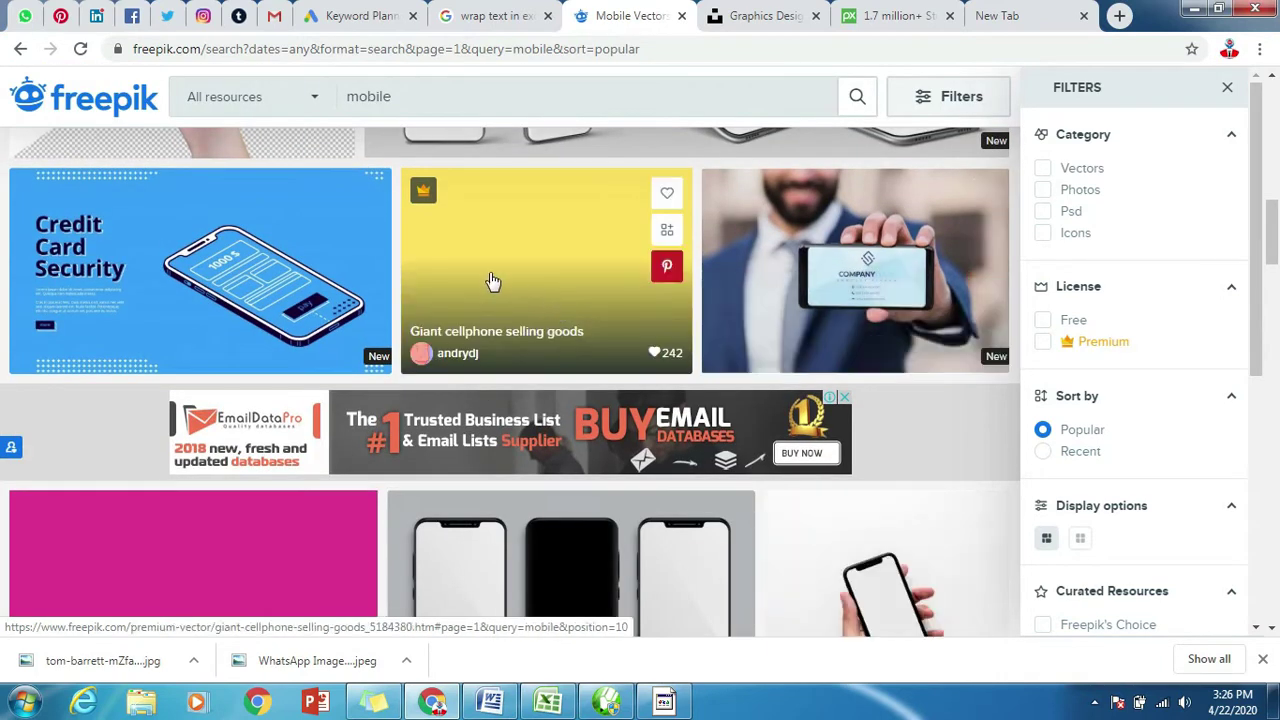
click(746, 18)
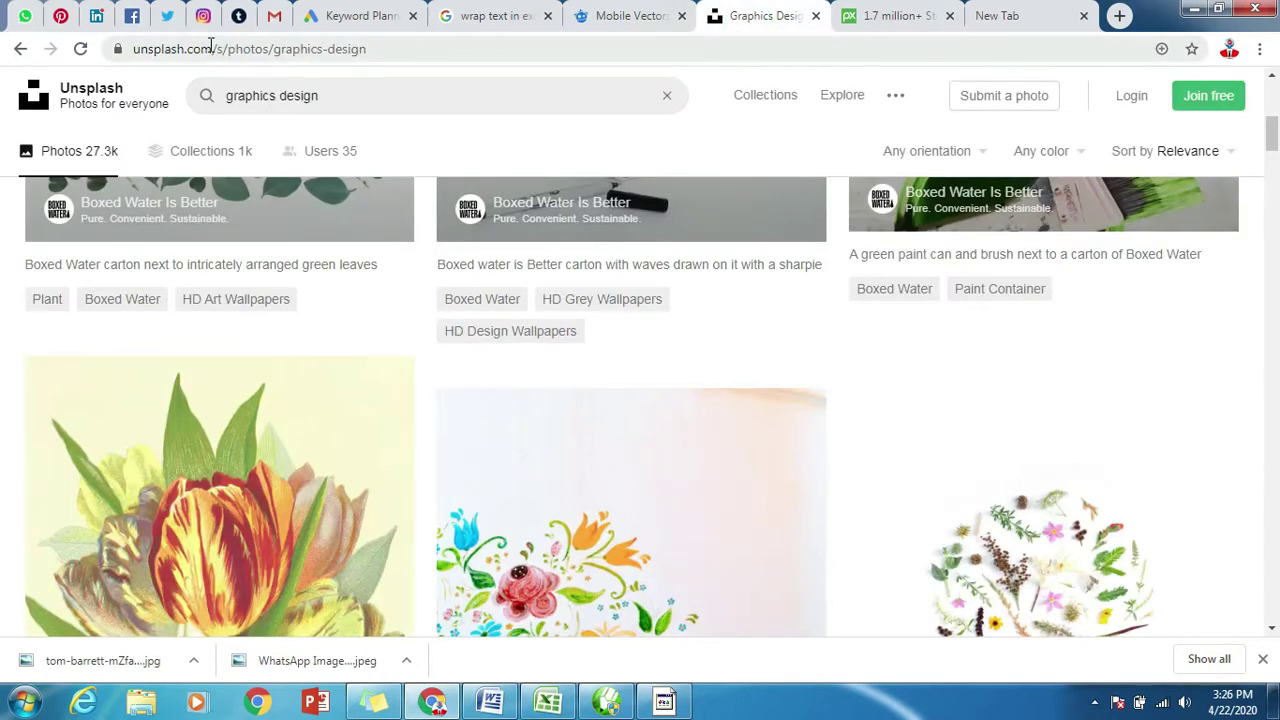
drag(210, 45, 152, 55)
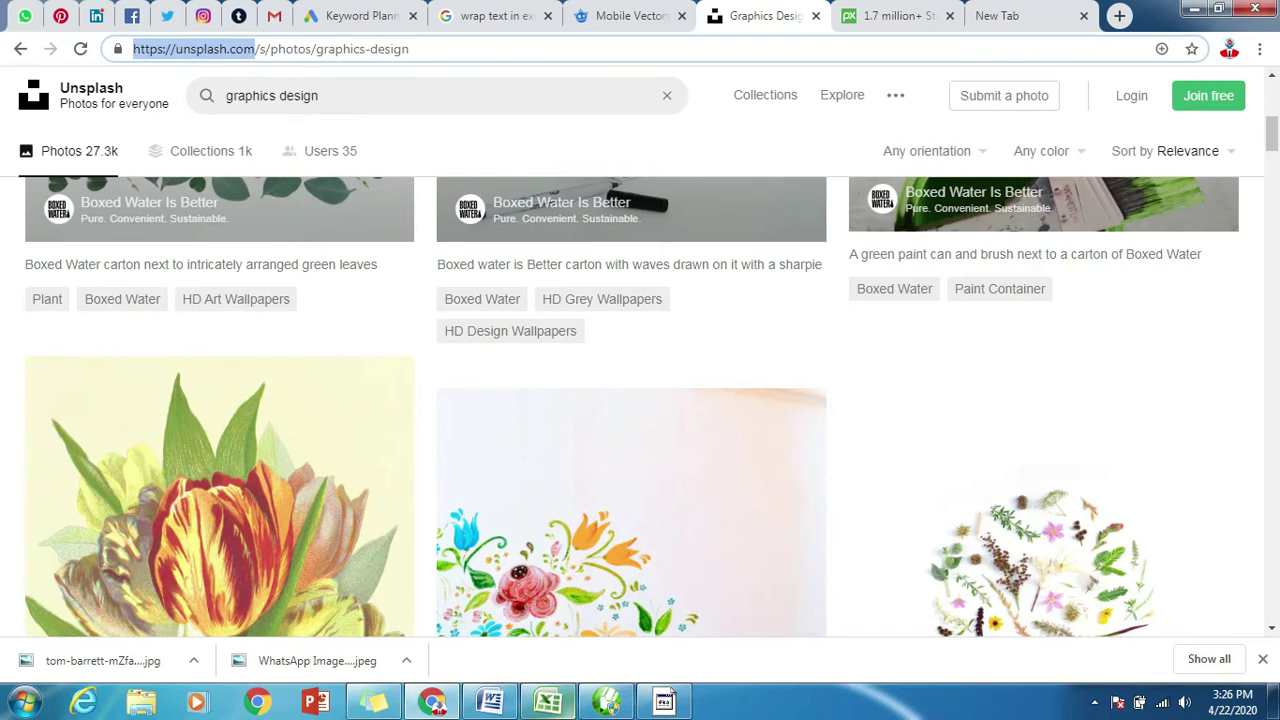
click(606, 703)
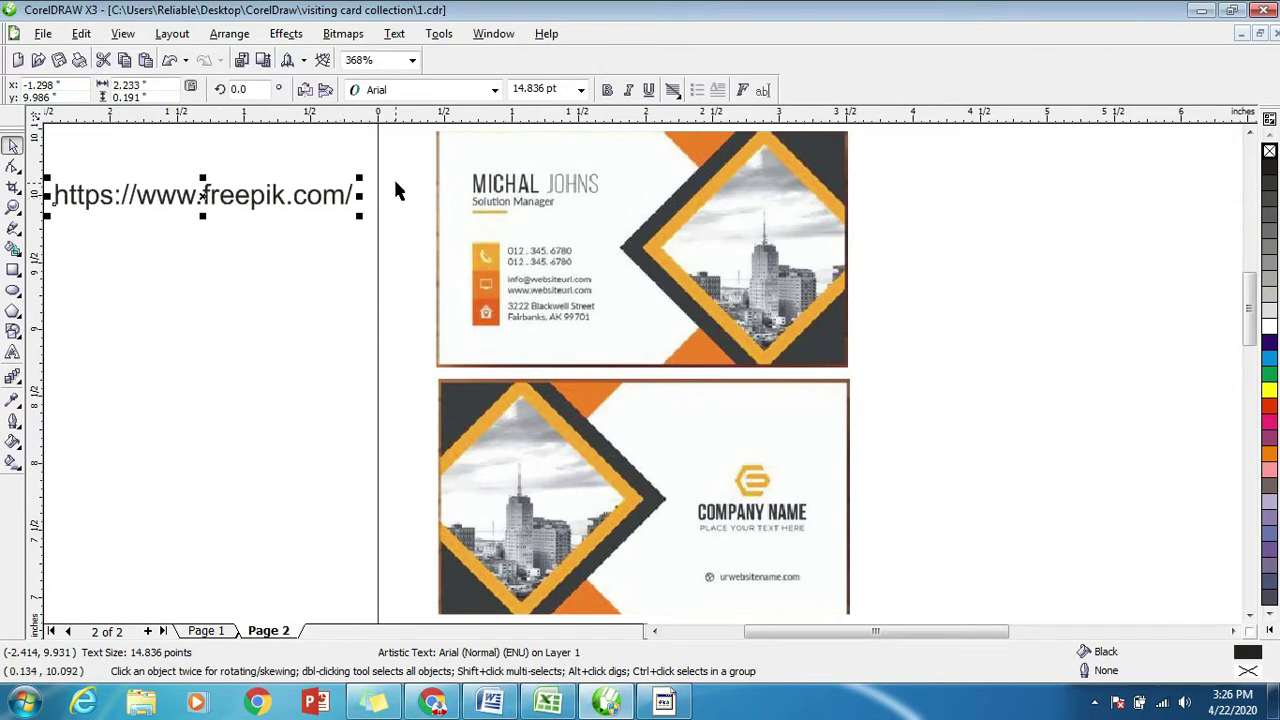
Paste the Unsplash address as a new text line below the Freepik address.
click(240, 266)
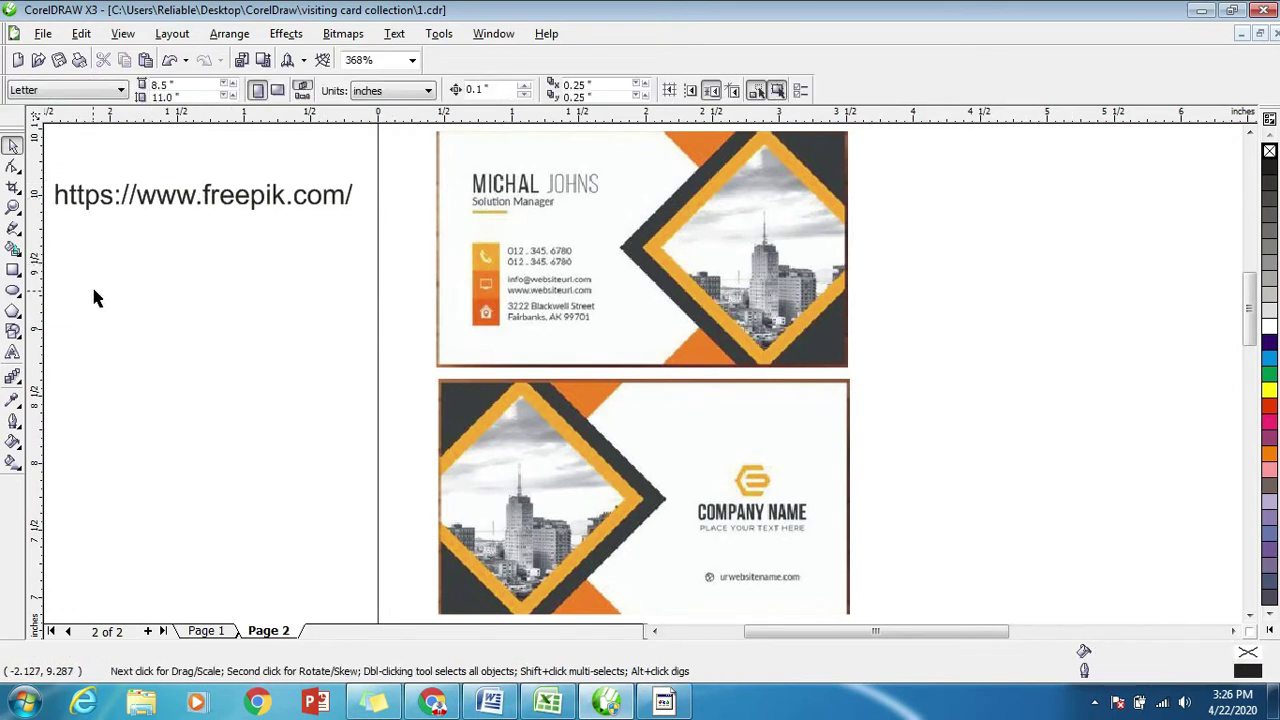
scroll(643, 377, down, 2)
scroll(643, 377, up, 2)
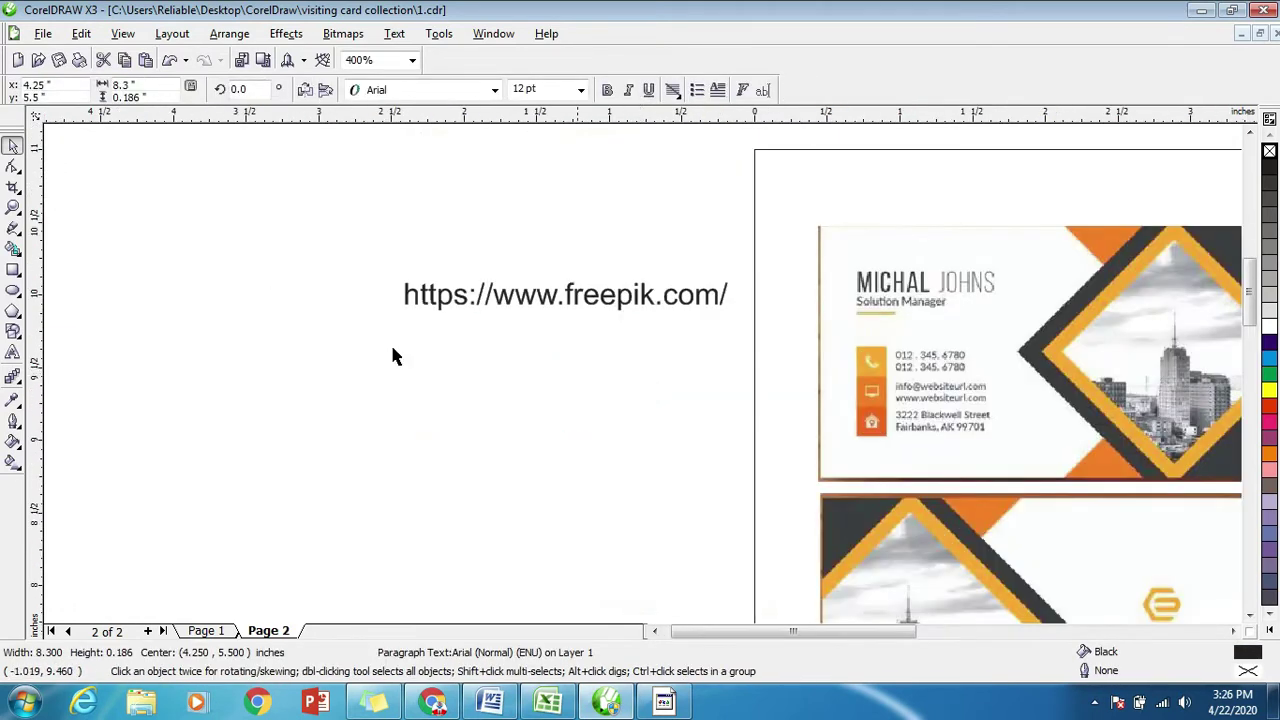
click(13, 352)
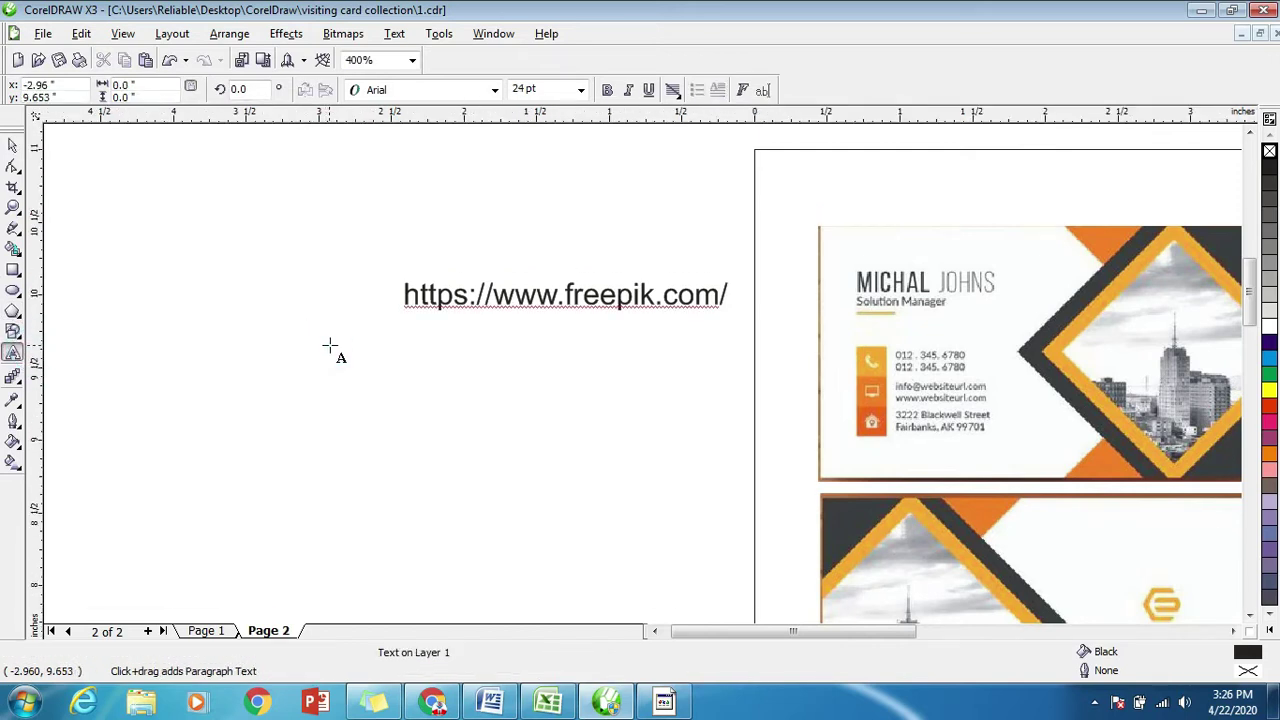
click(327, 345)
key(ctrl+v)
click(13, 146)
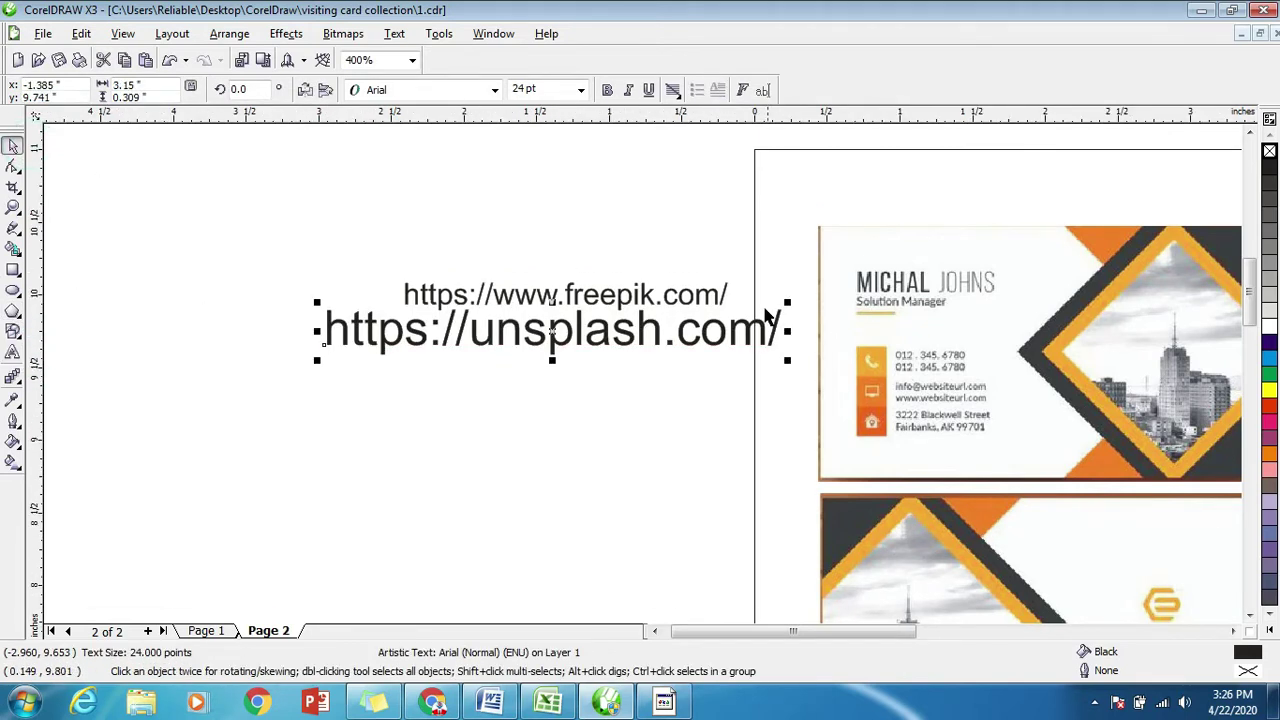
Set both web addresses to 20 pt and left-align them.
drag(286, 257, 853, 445)
click(528, 90)
text(2)
key(Return)
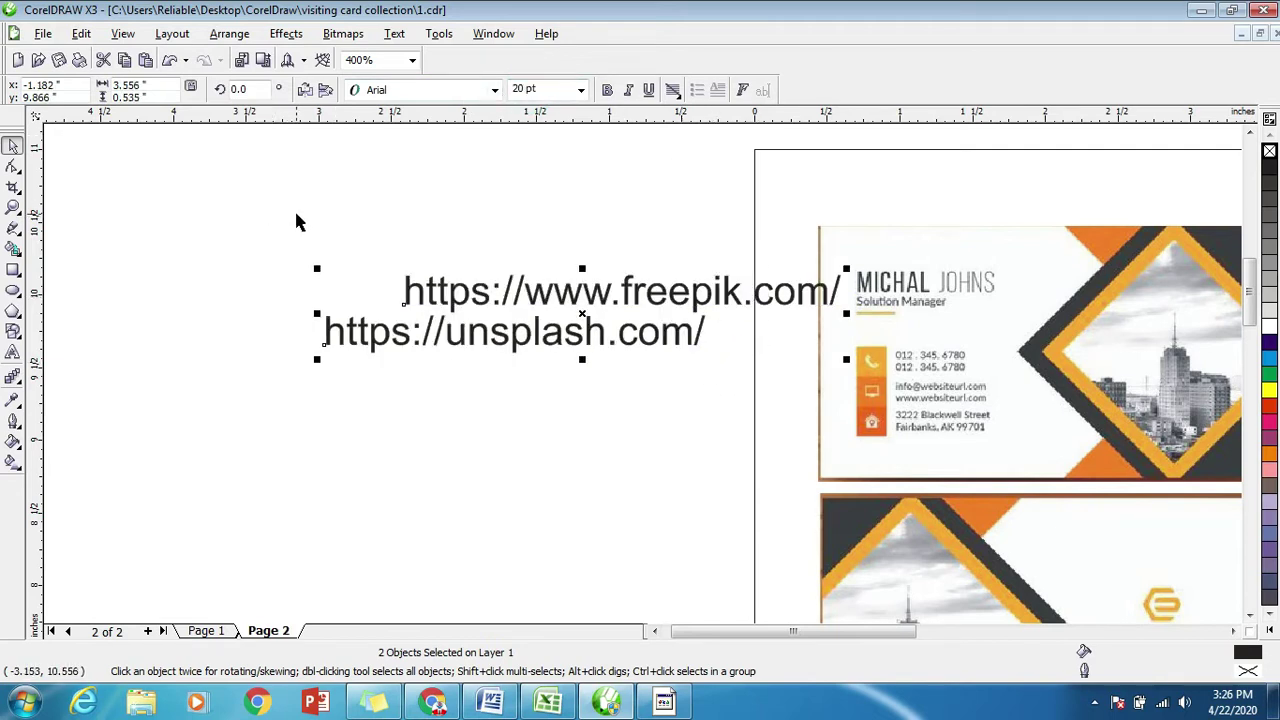
key(l)
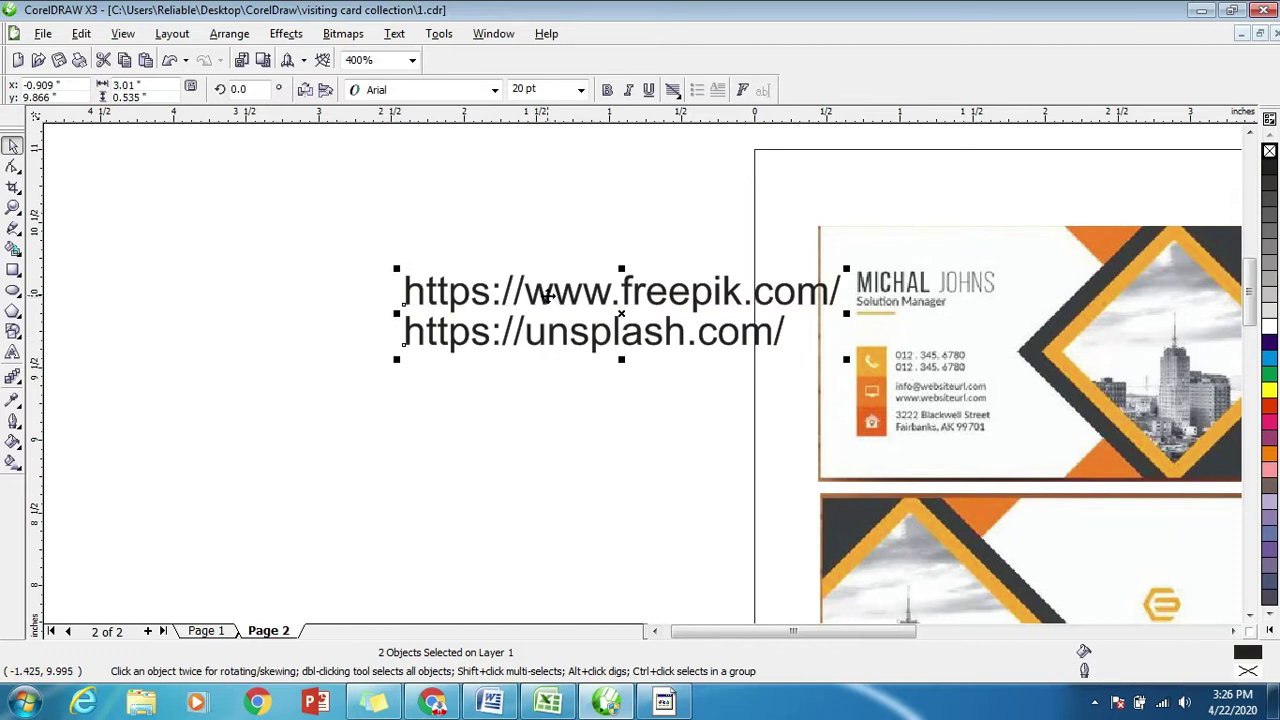
Move both URL lines up-left, then nudge the Unsplash line slightly lower.
drag(548, 295, 381, 225)
click(360, 266)
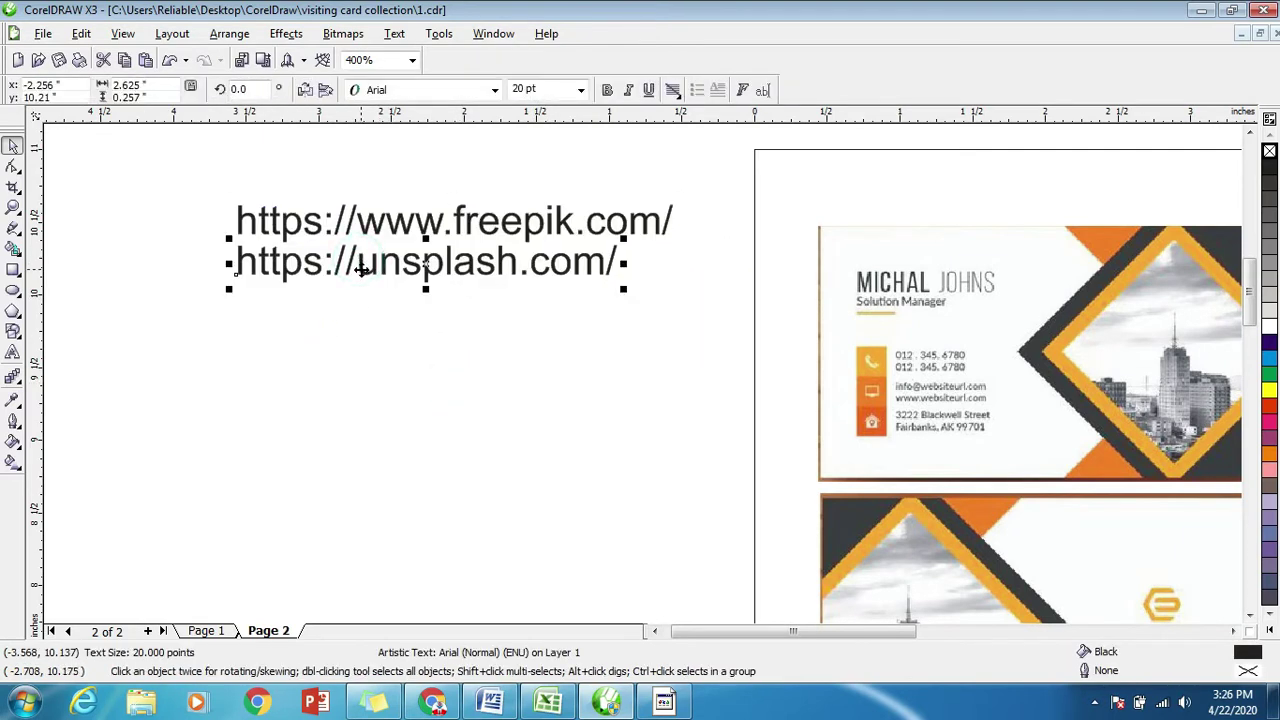
drag(360, 268, 358, 290)
click(406, 343)
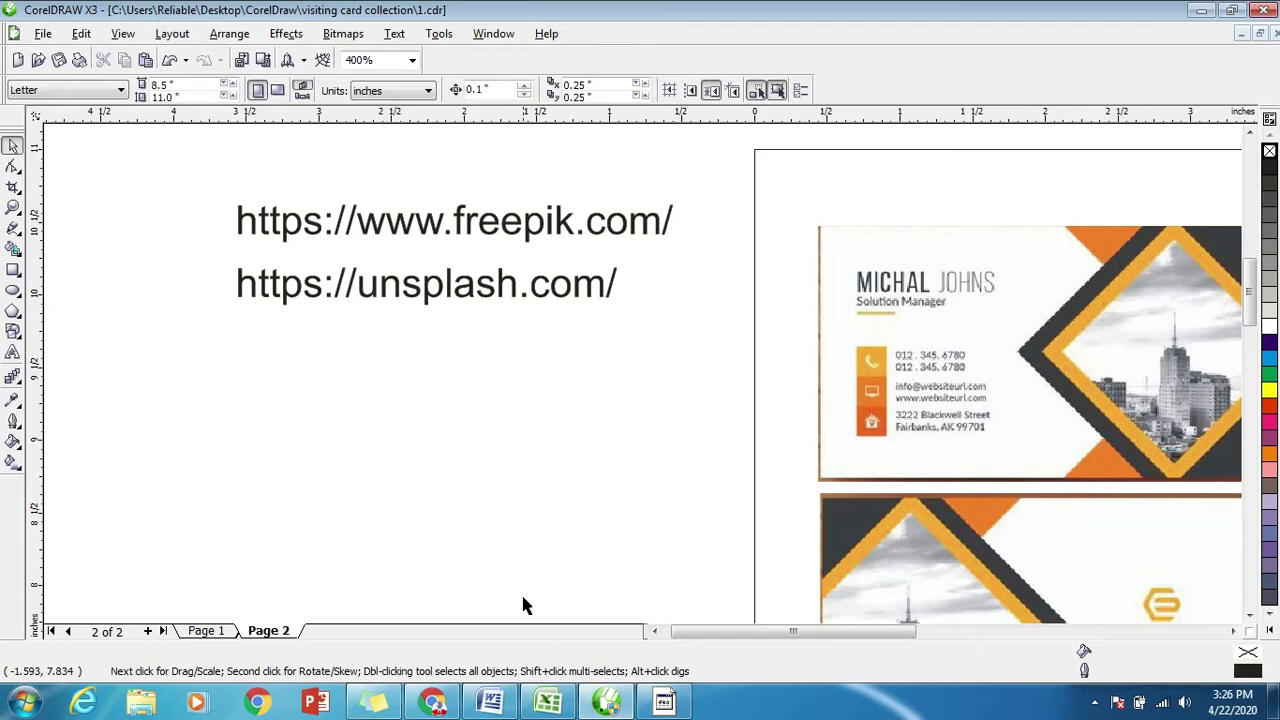
Select the pixabay.com address in Chrome's Pixabay tab and minimize Chrome.
click(432, 700)
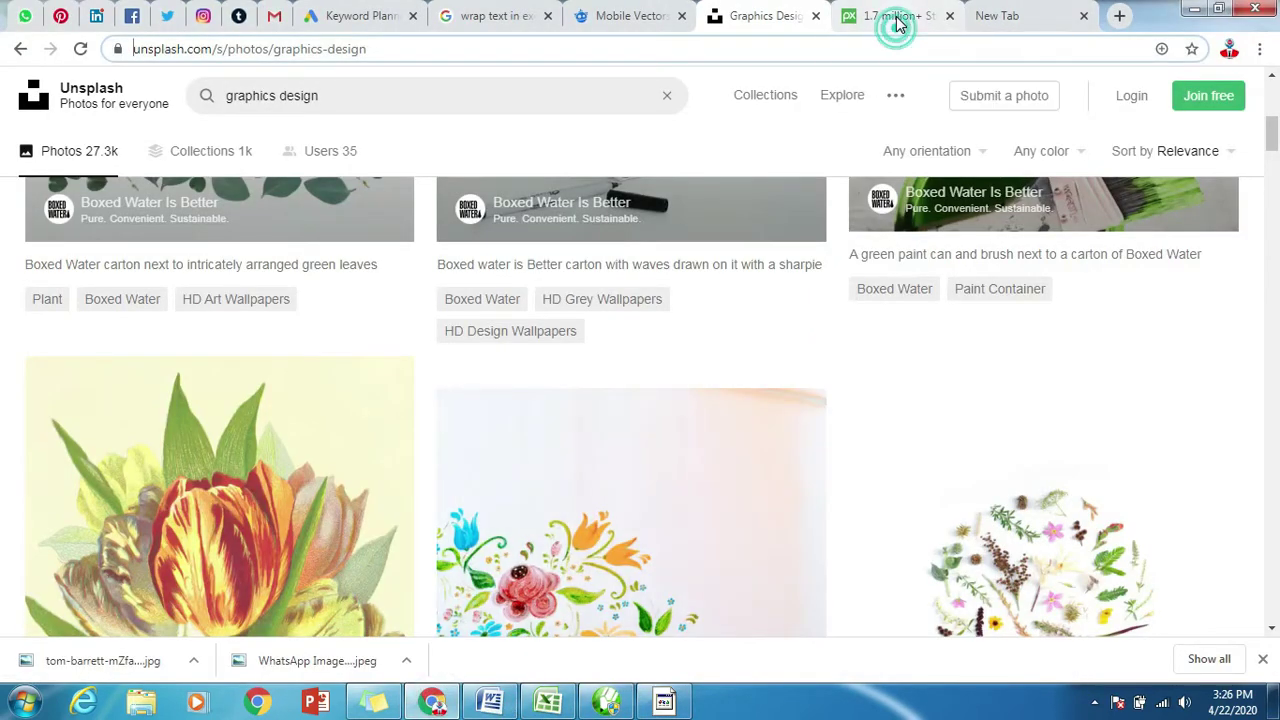
key(ctrl+Tab)
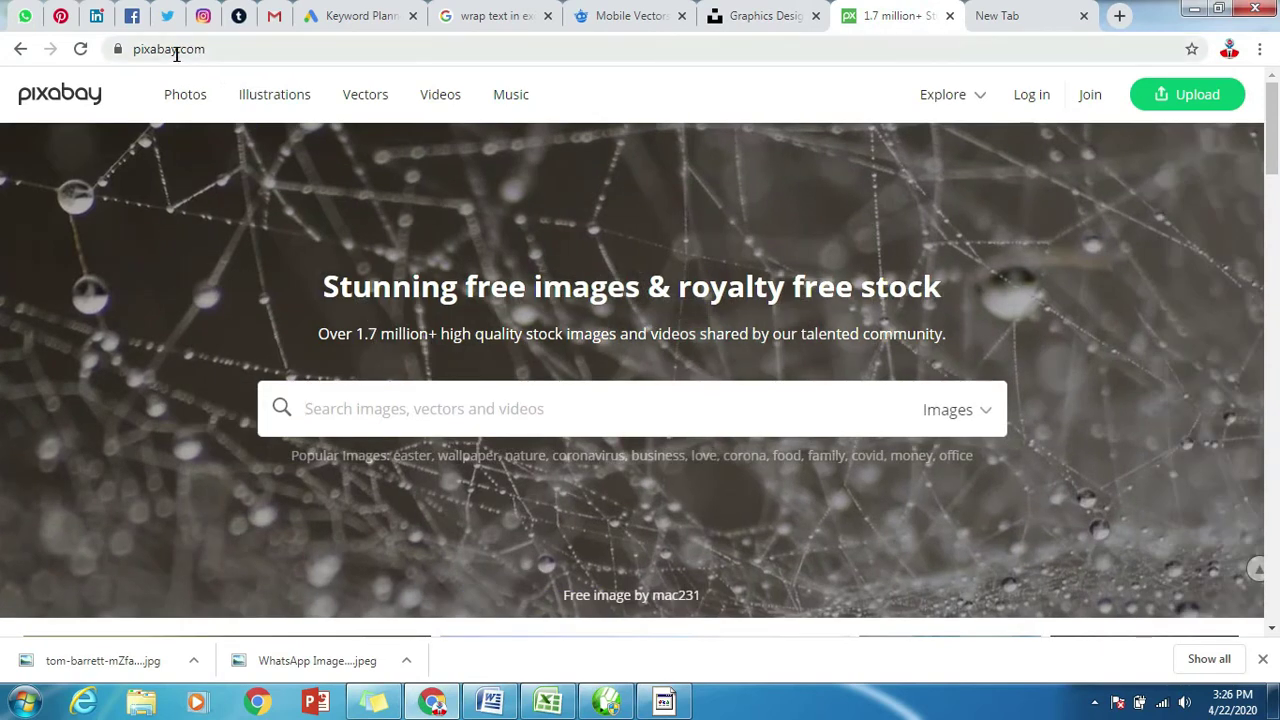
click(221, 49)
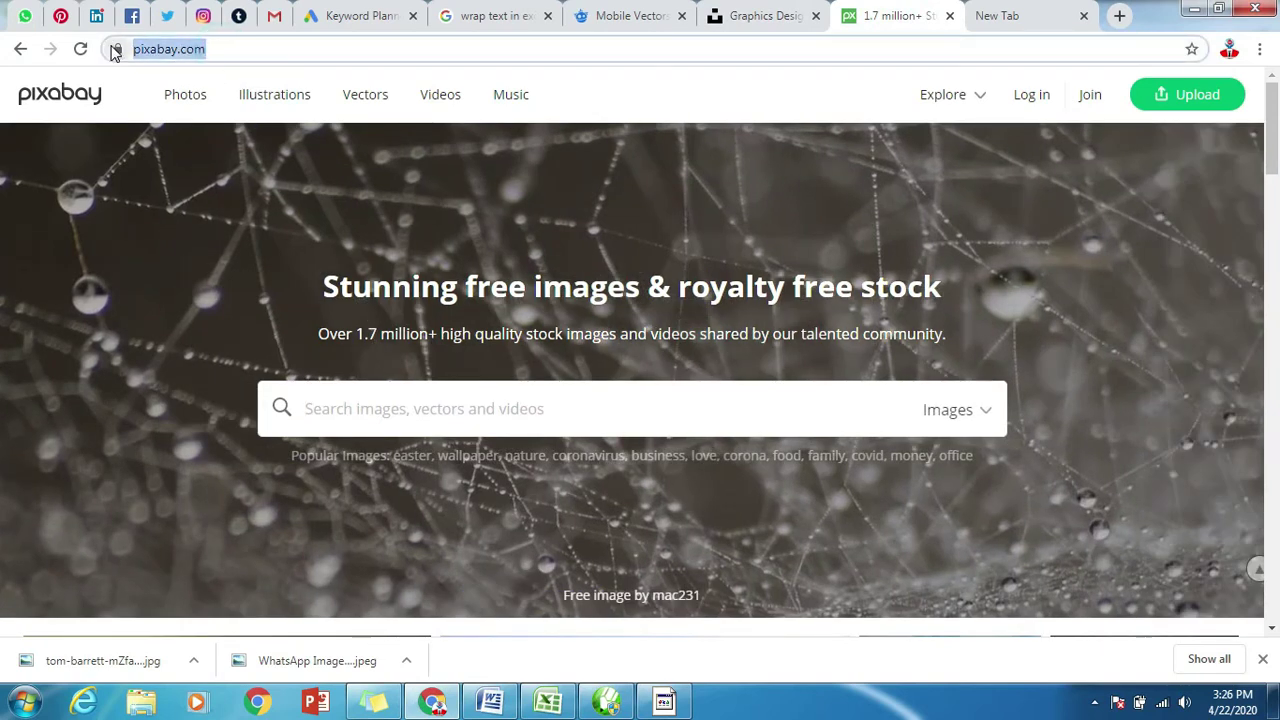
click(1193, 9)
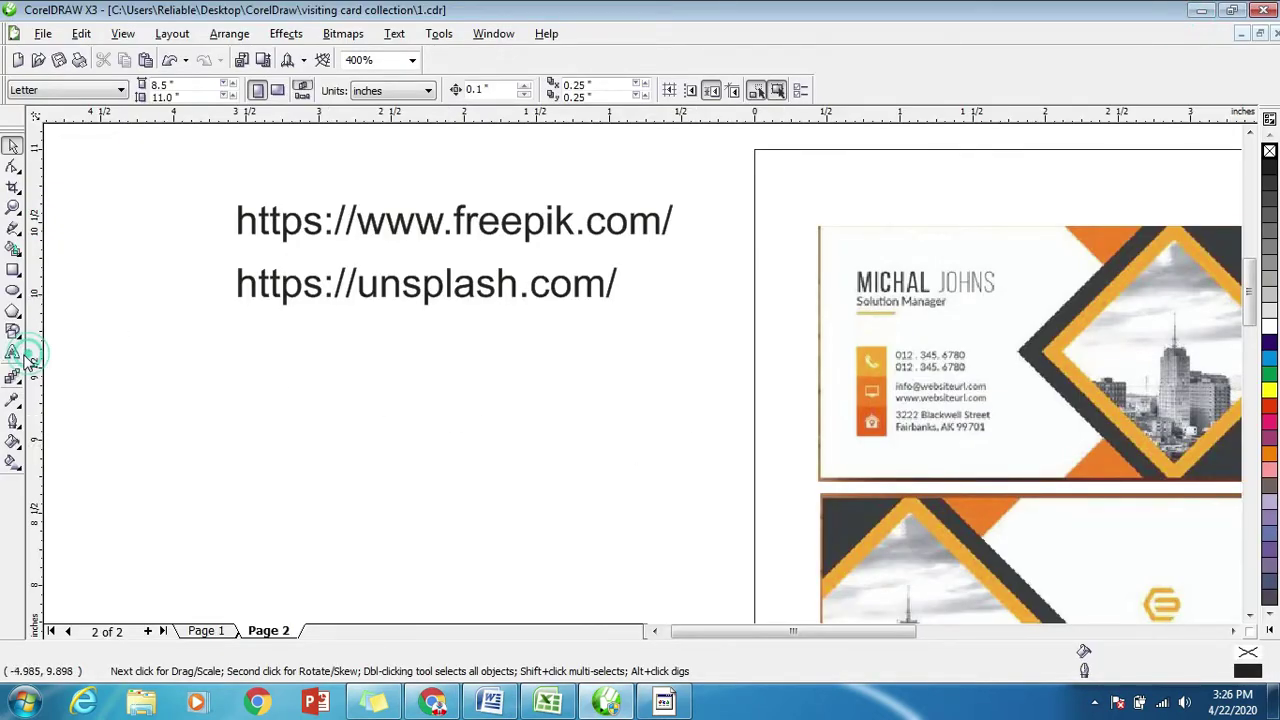
Paste the Pixabay address as a 20 pt text line below the Unsplash line.
click(12, 352)
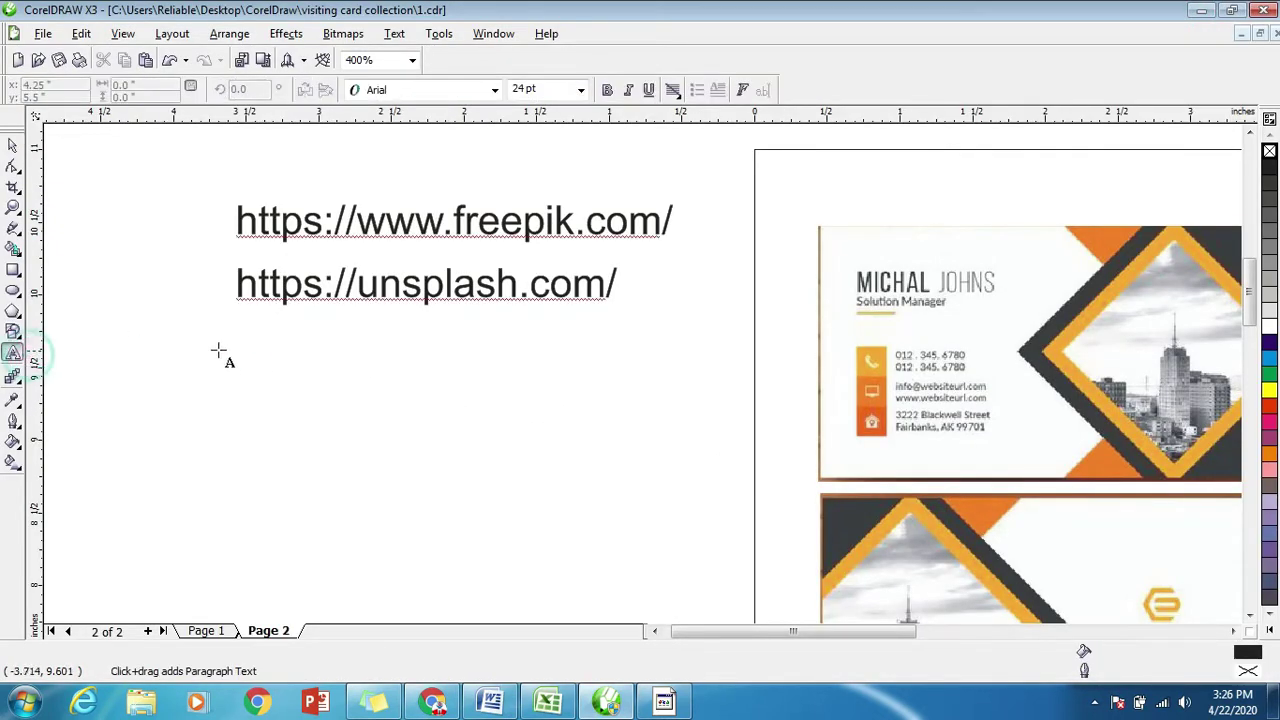
click(220, 347)
key(ctrl+v)
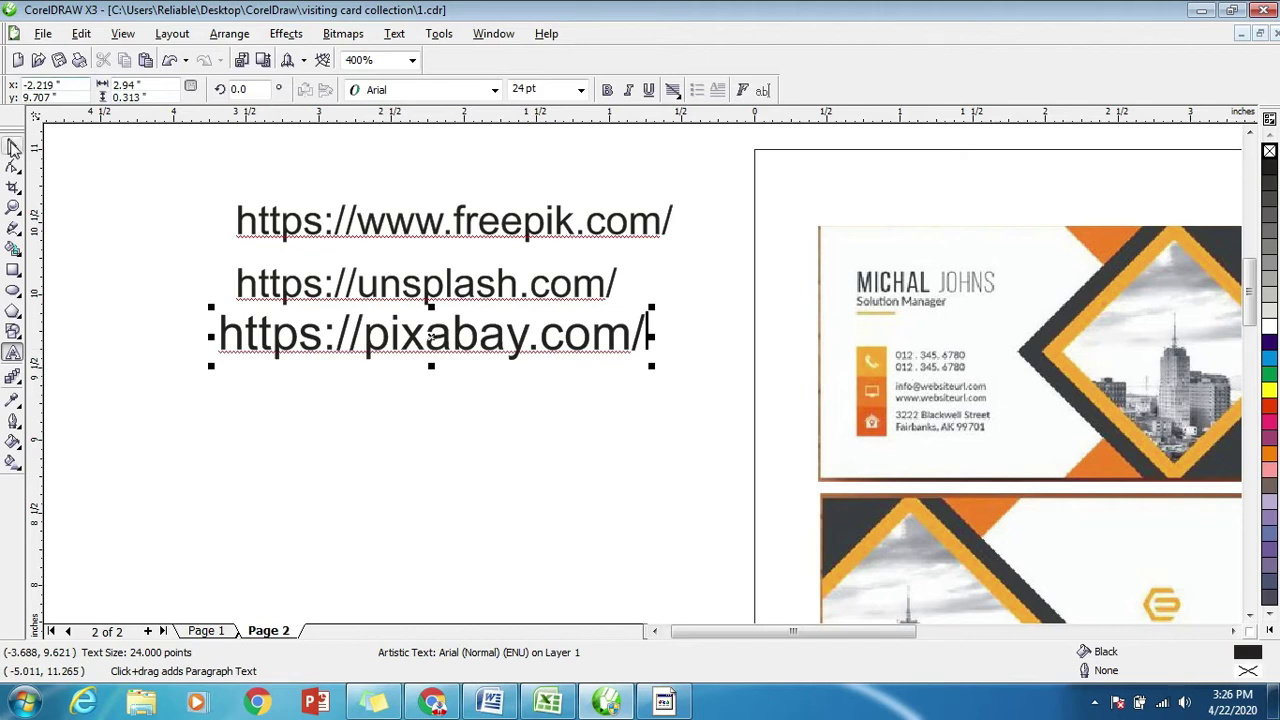
click(12, 145)
click(535, 89)
text(20)
key(Return)
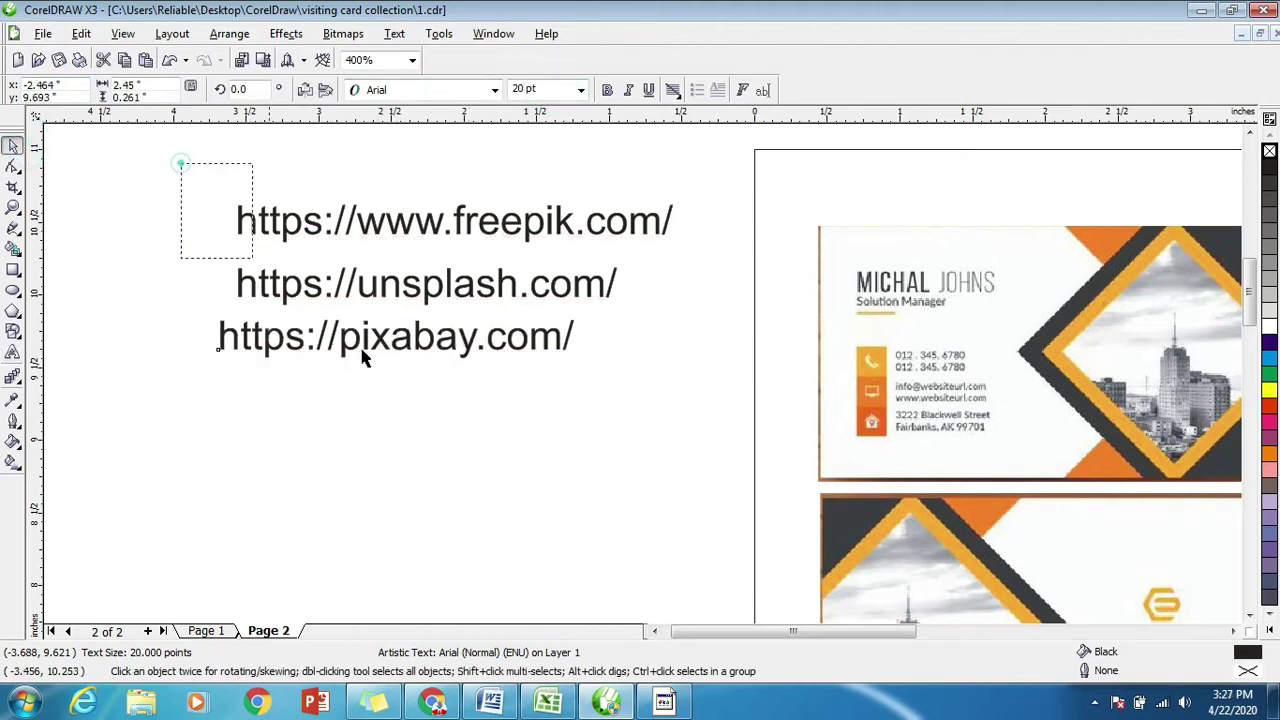
Left-align all three URL lines, then return to the browser.
drag(177, 157, 680, 405)
drag(157, 171, 750, 445)
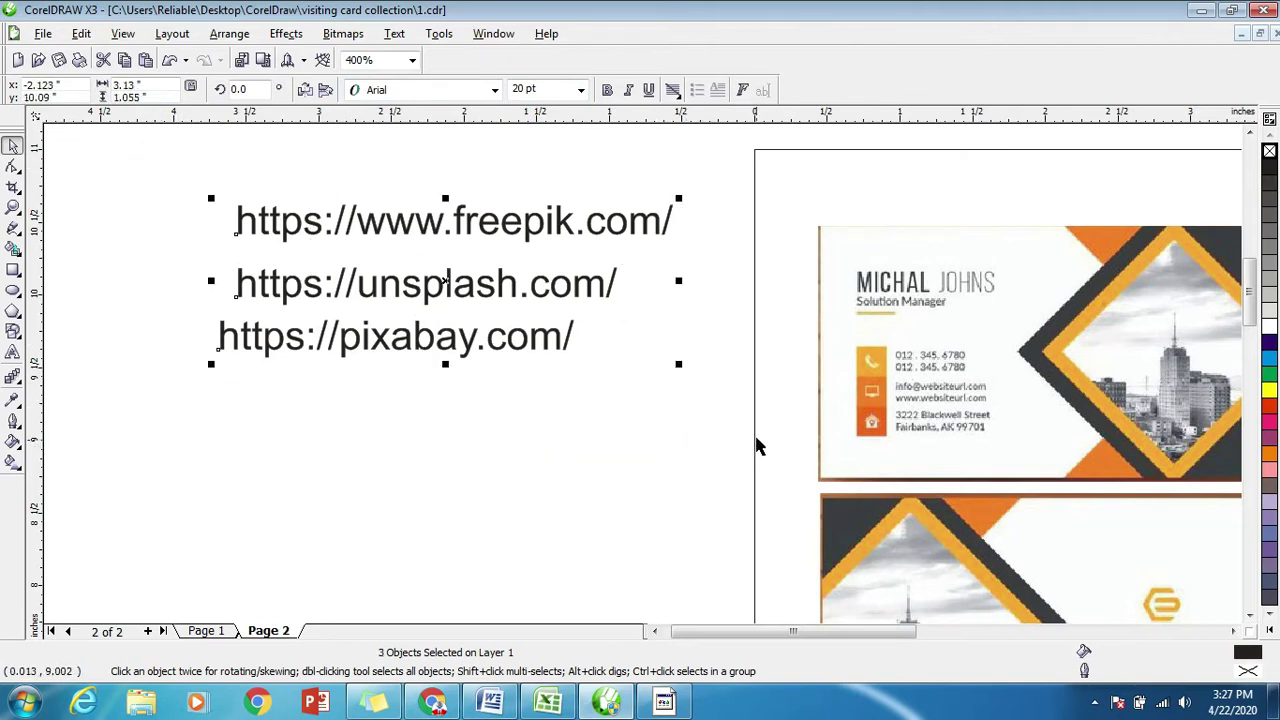
key(l)
click(525, 460)
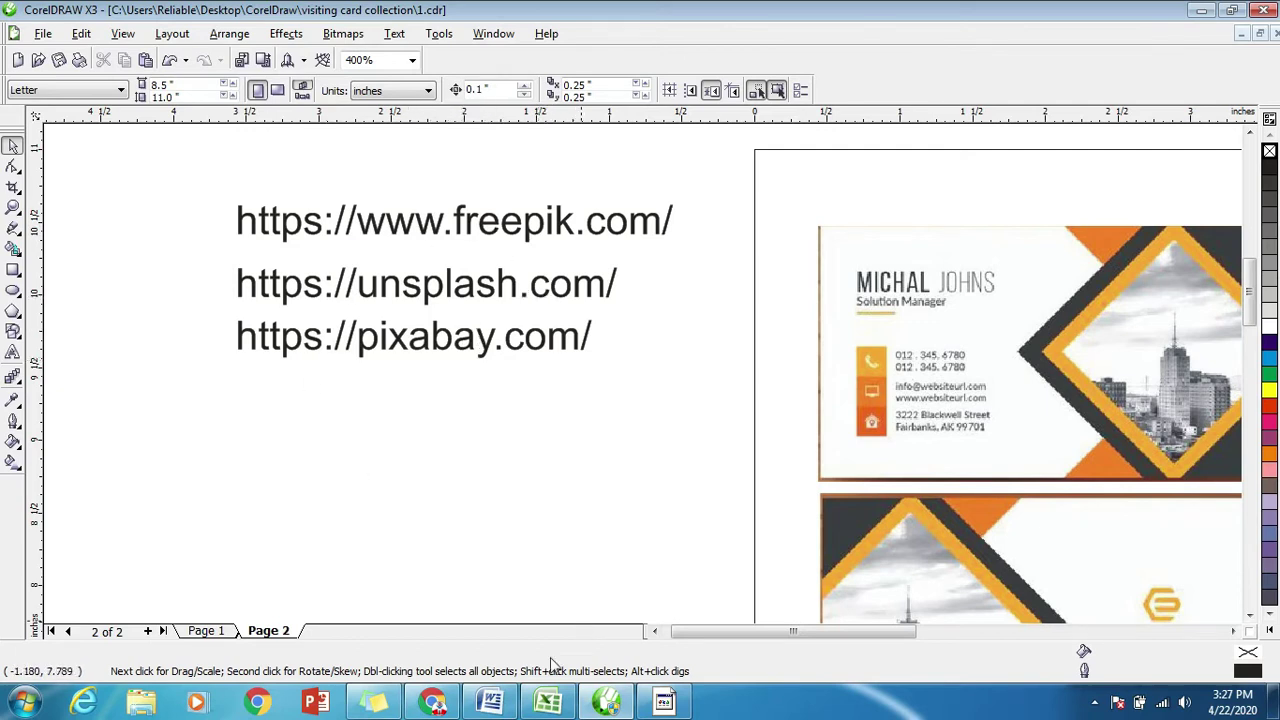
click(432, 702)
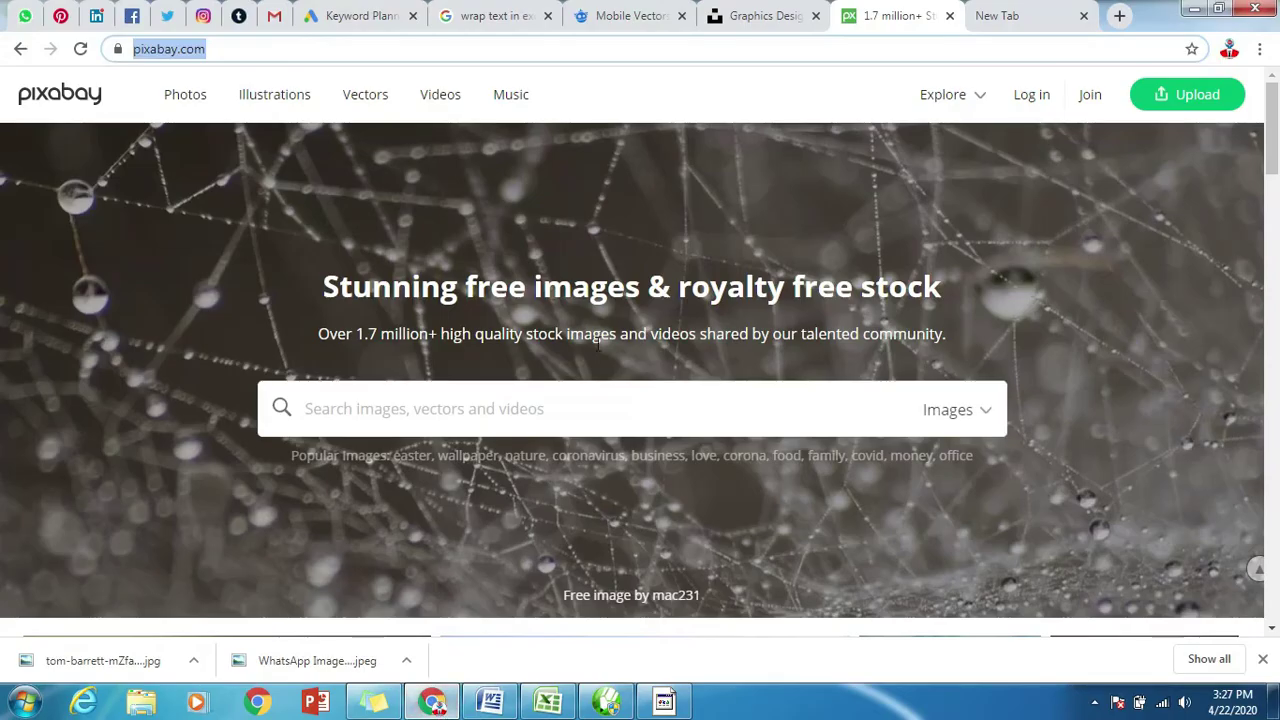
Open Pixabay's Vectors page and bring up the kangaroo road sign image's context menu.
click(430, 408)
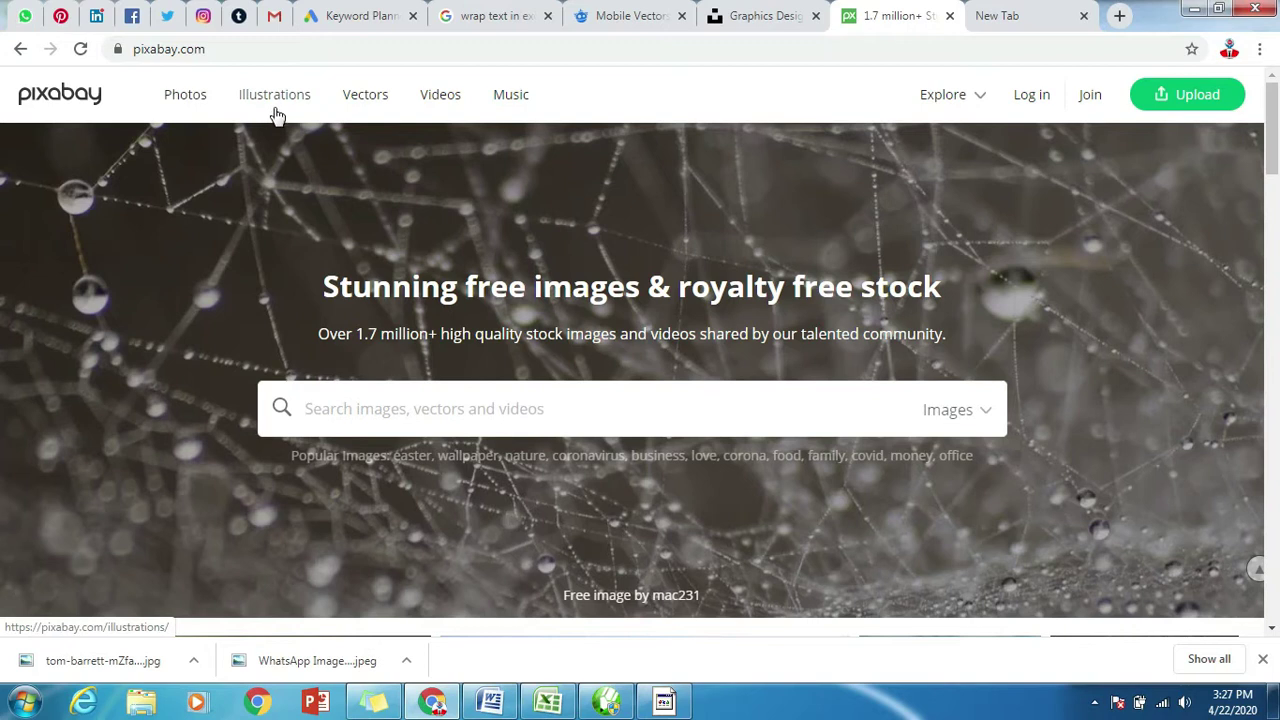
click(362, 106)
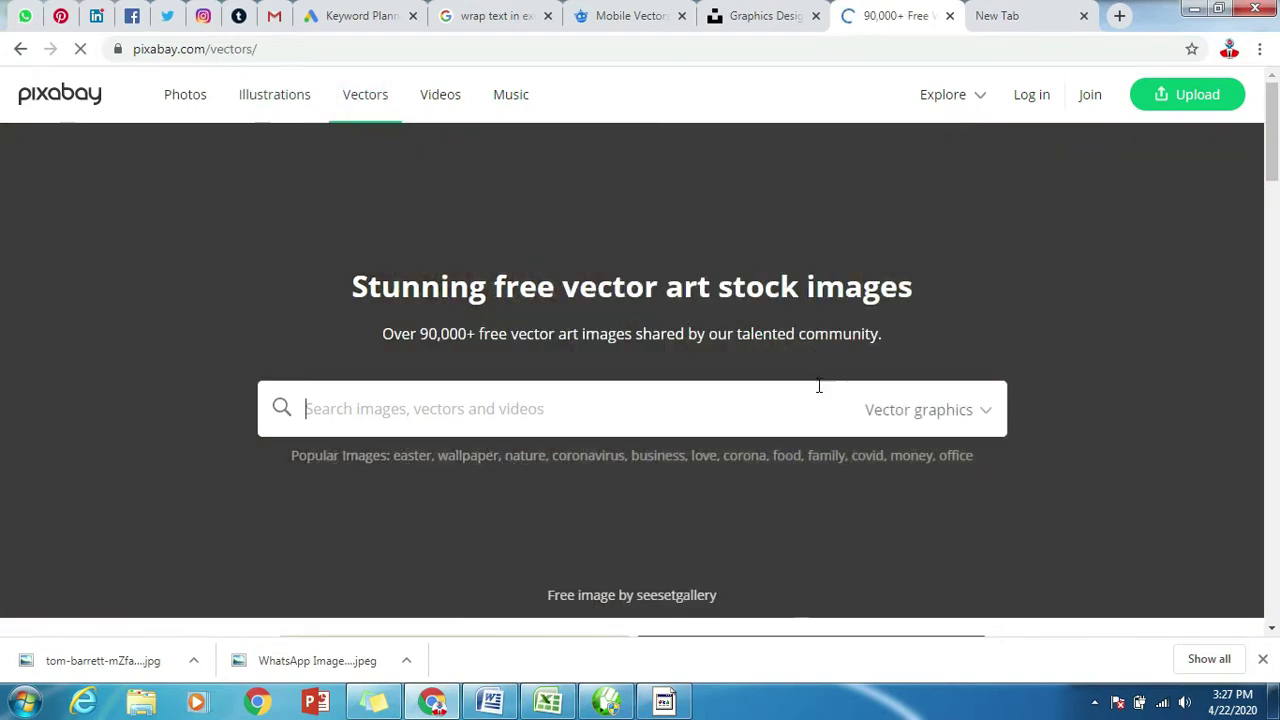
scroll(676, 408, down, 3)
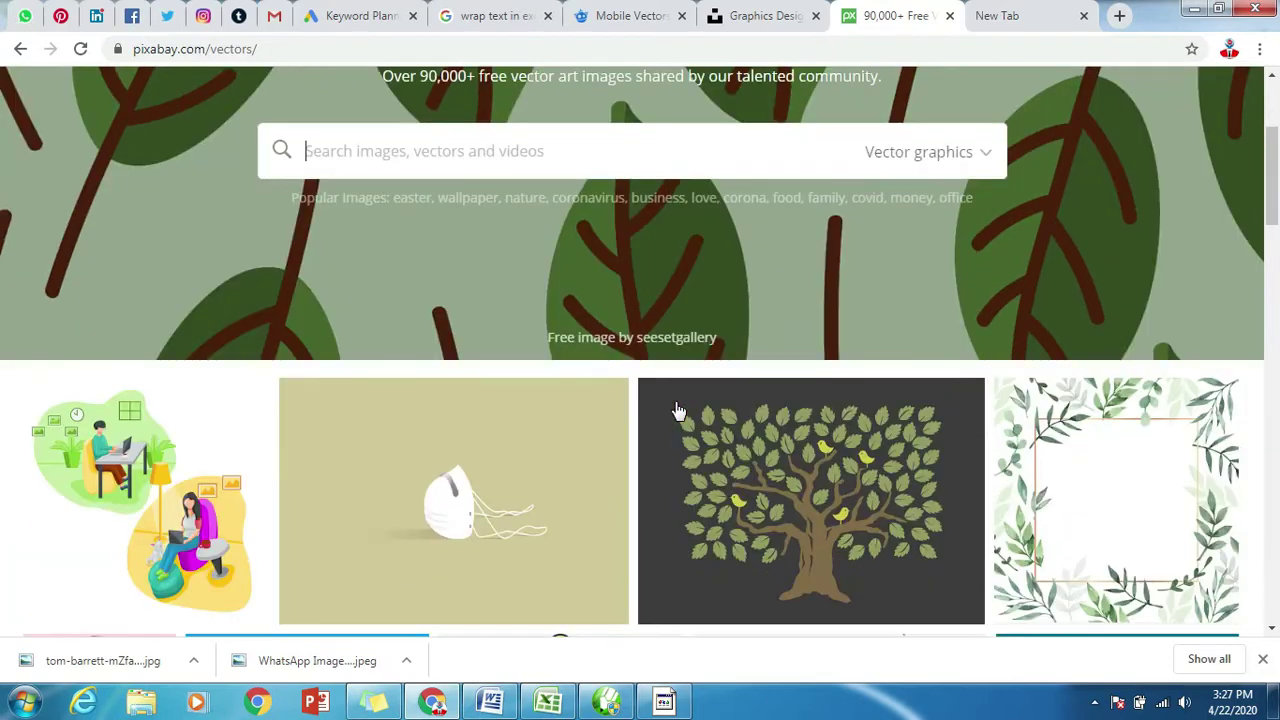
scroll(675, 409, down, 1)
scroll(677, 409, down, 1)
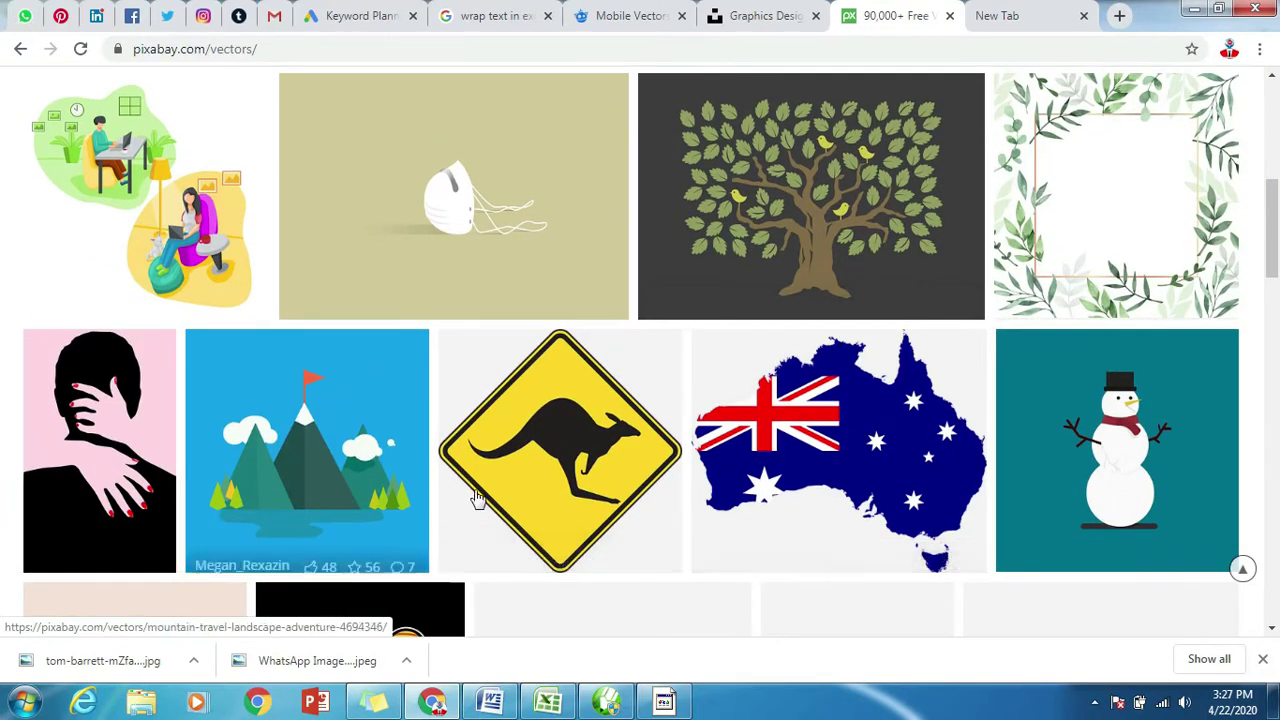
scroll(380, 458, down, 3)
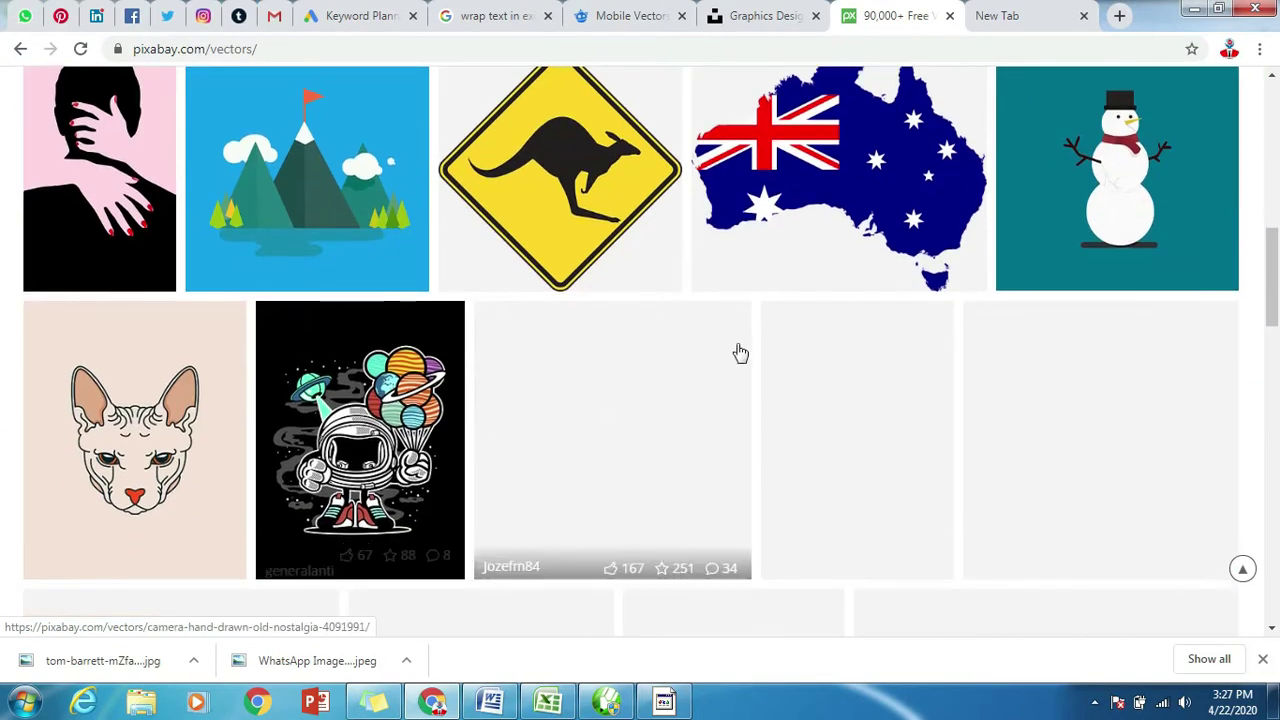
right_click(533, 172)
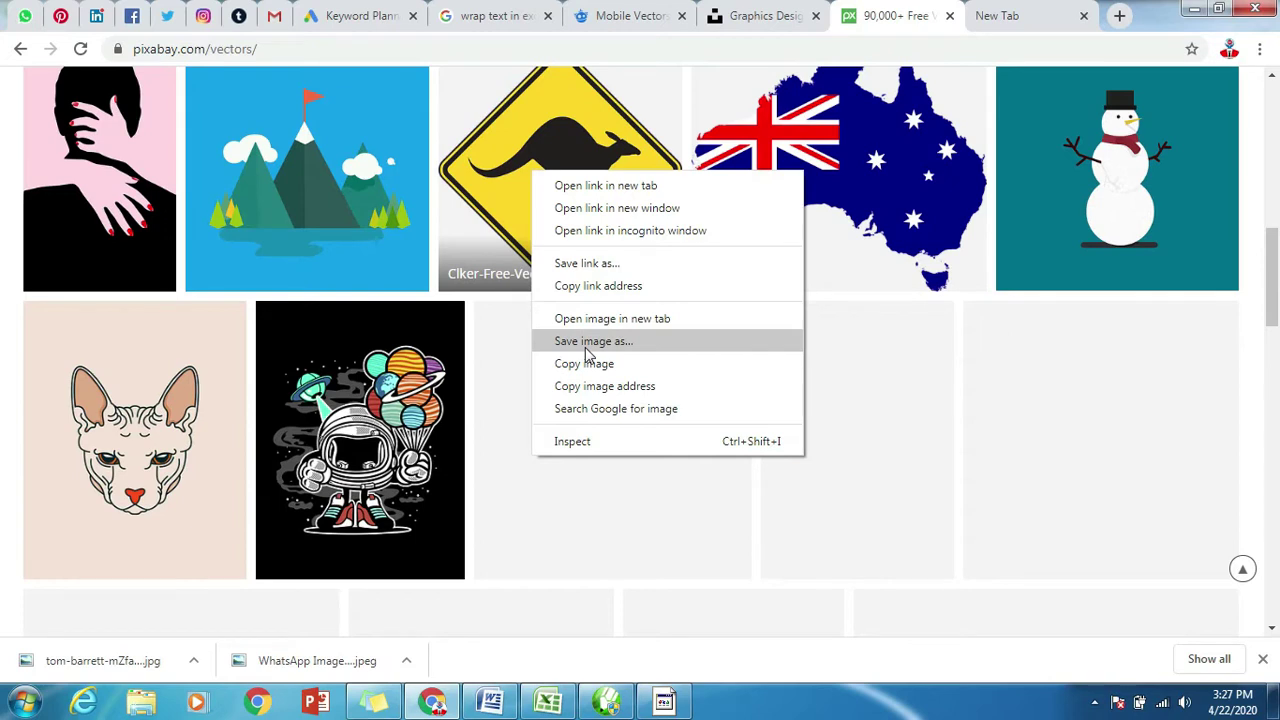
click(586, 363)
click(612, 692)
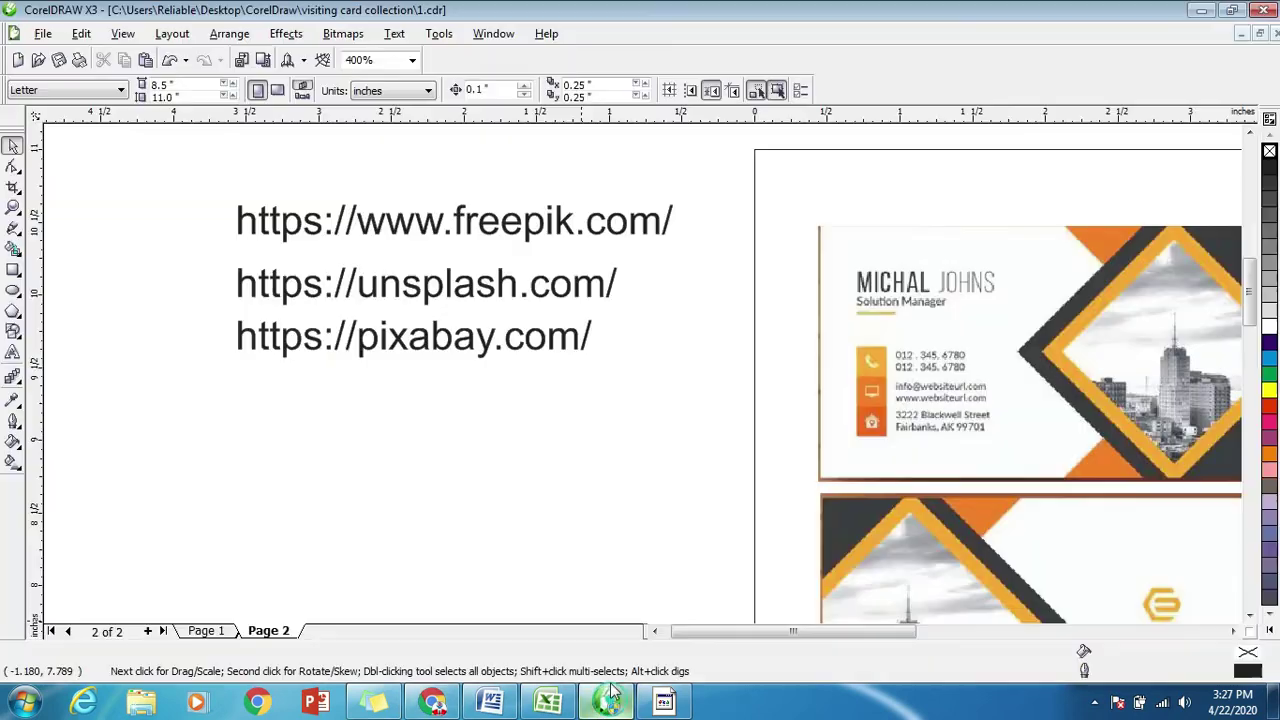
right_click(493, 381)
click(535, 491)
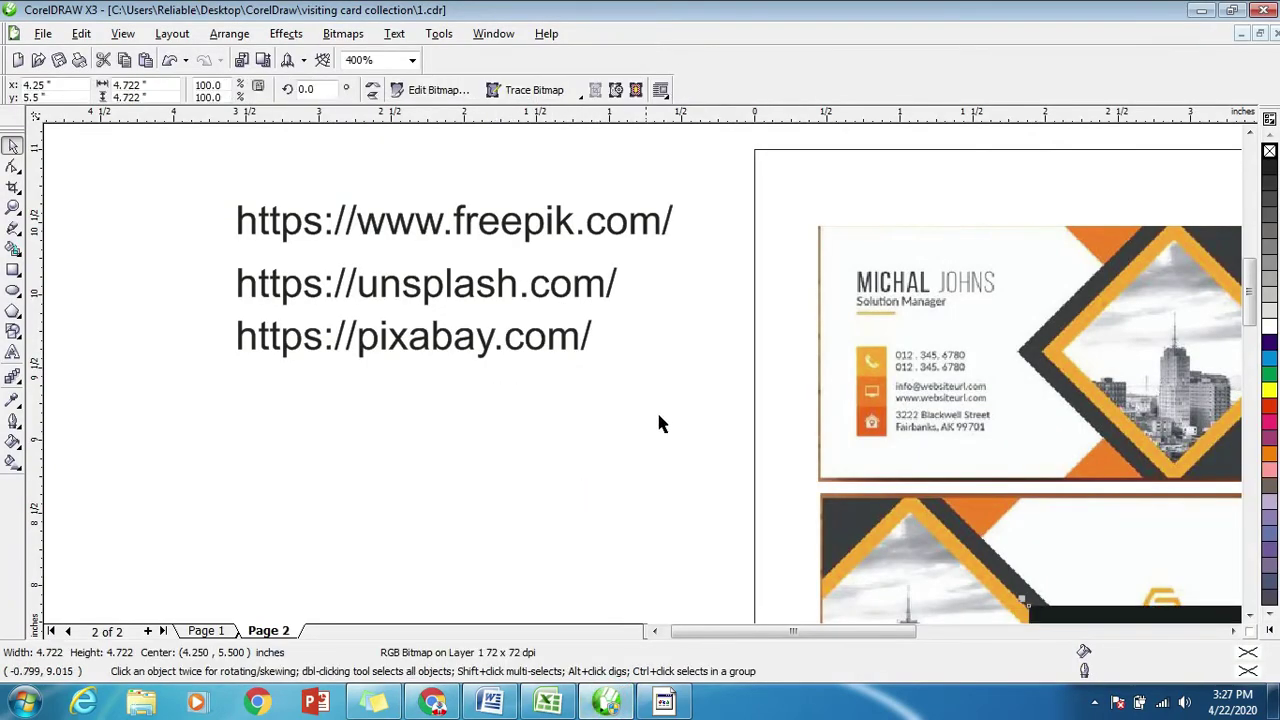
scroll(640, 370, down, 2)
drag(860, 560, 1053, 410)
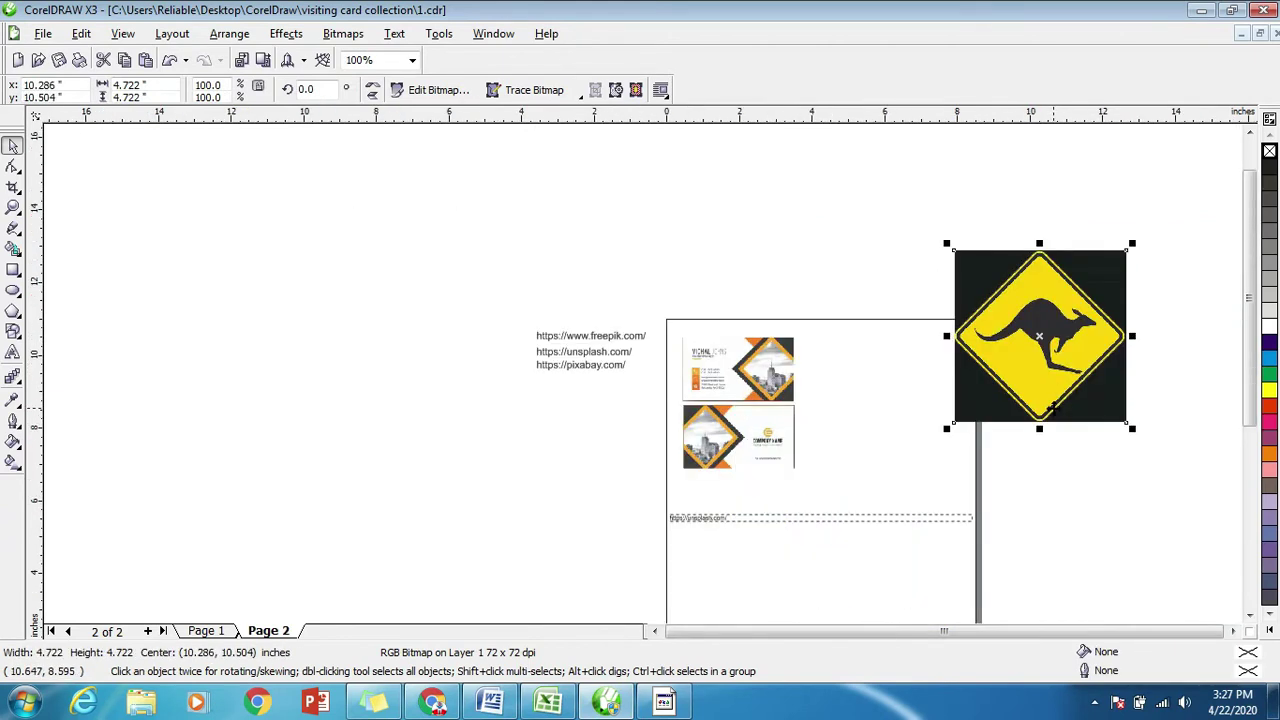
key(Delete)
click(664, 702)
click(606, 702)
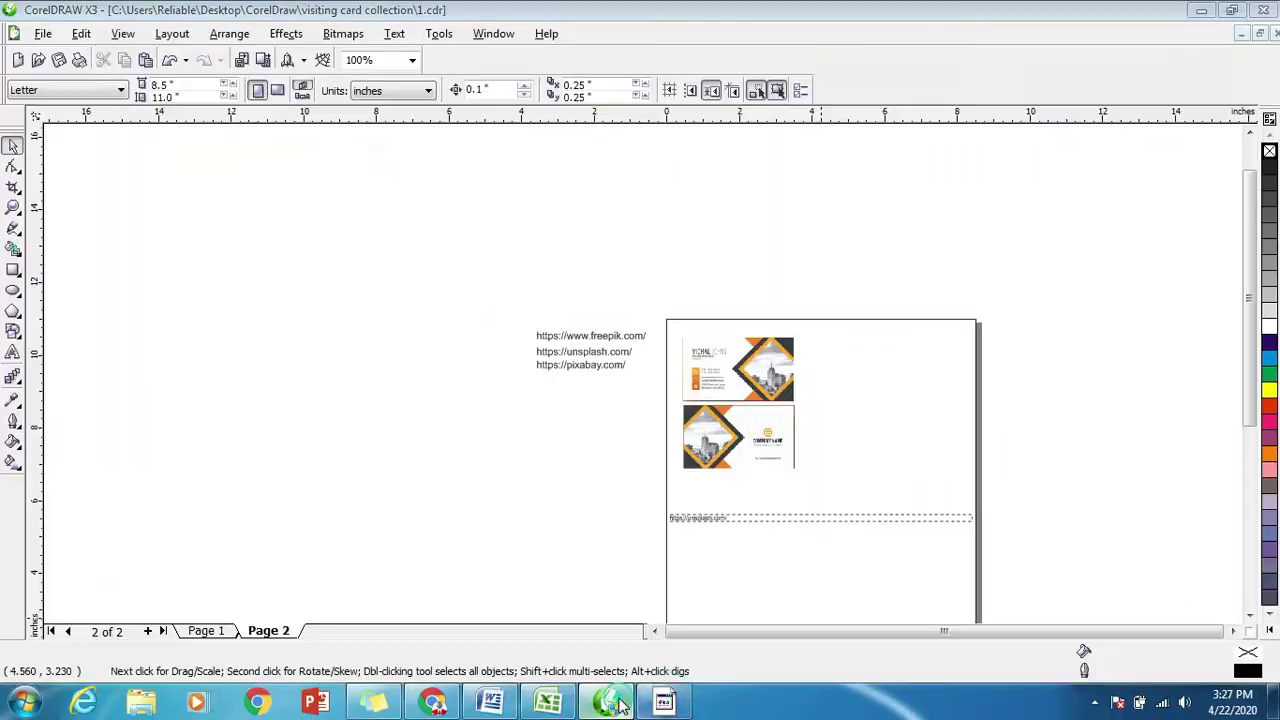
click(433, 702)
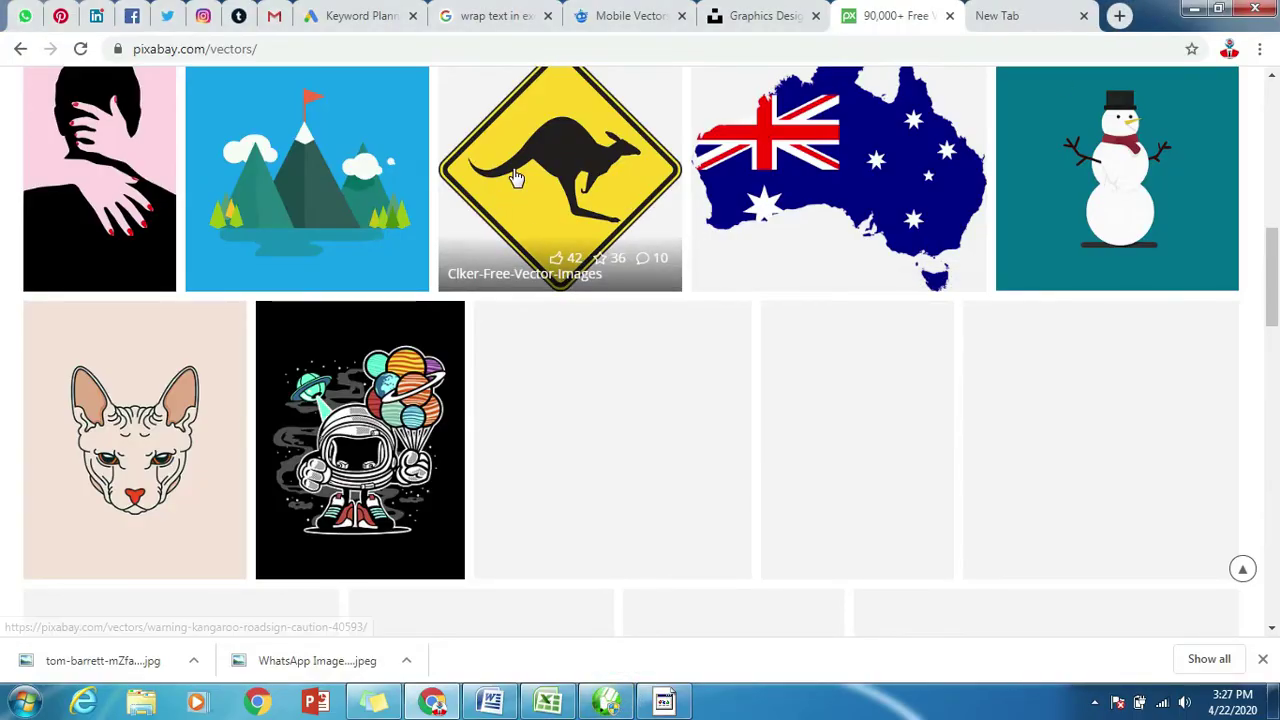
Save the Australia map vector image from Pixabay.
right_click(765, 162)
mouse_move(838, 178)
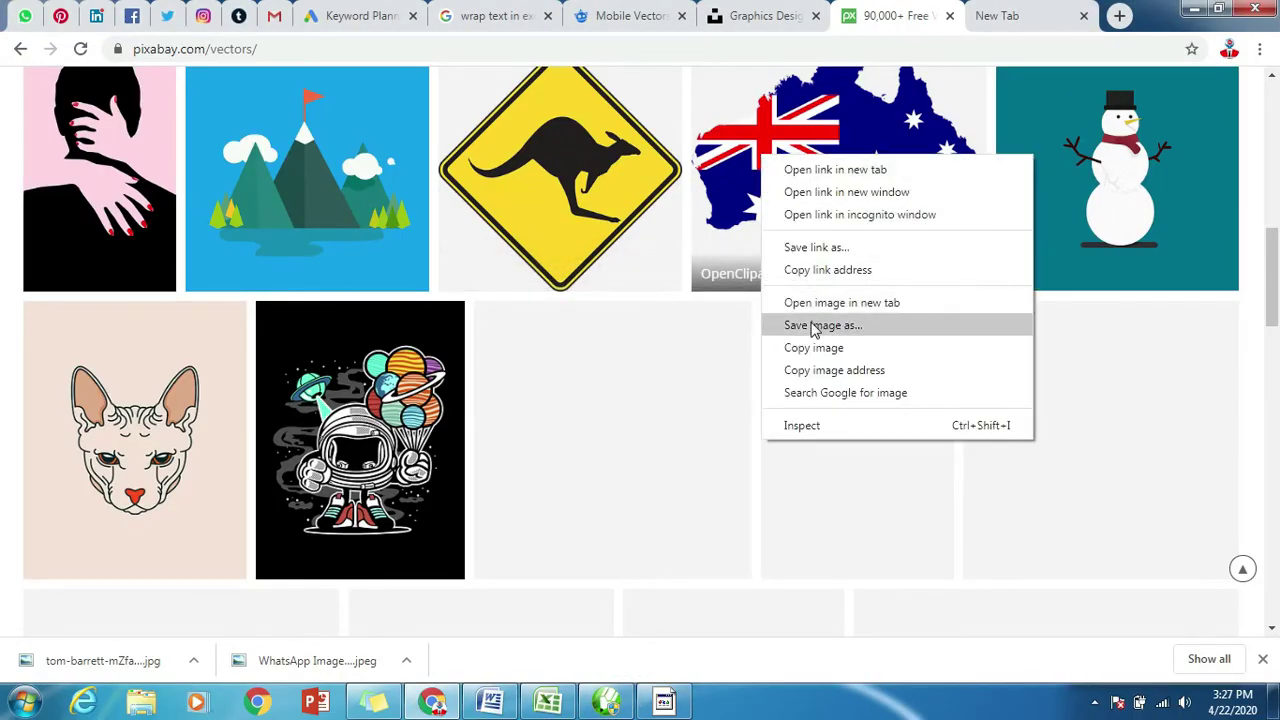
click(816, 325)
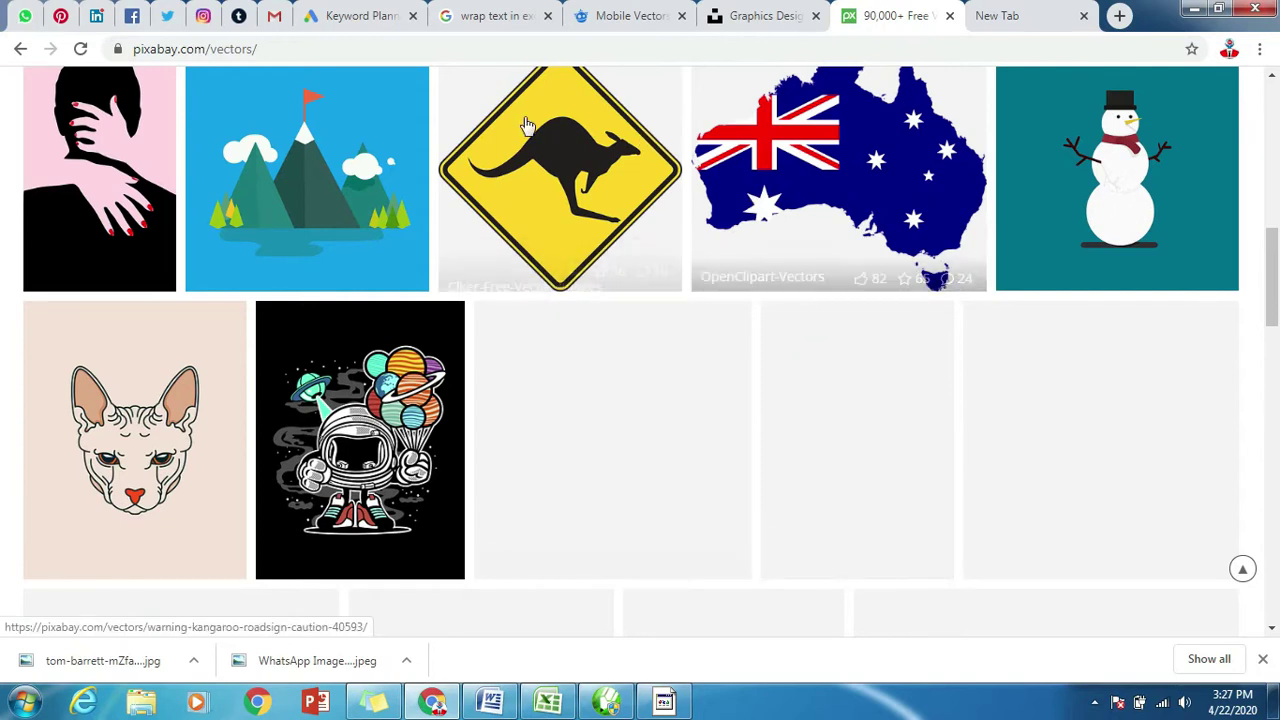
right_click(770, 118)
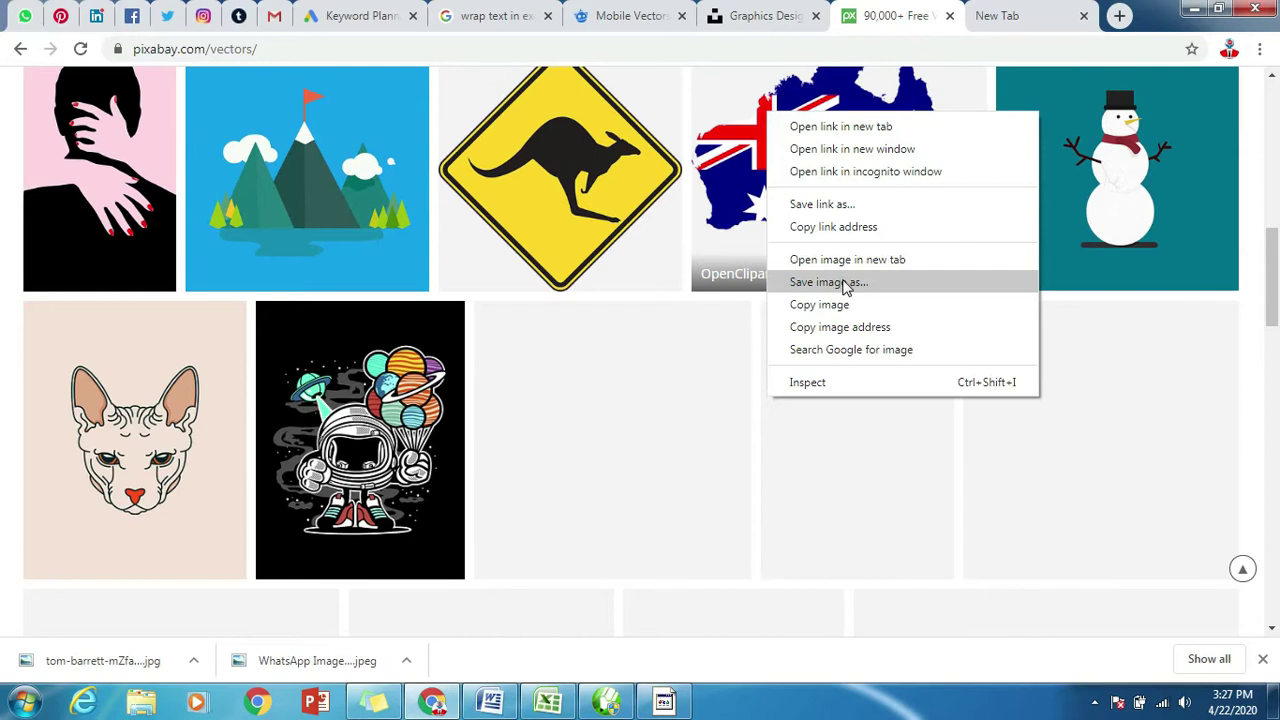
click(846, 283)
Save the face mask vector image from Pixabay.
scroll(843, 279, up, 3)
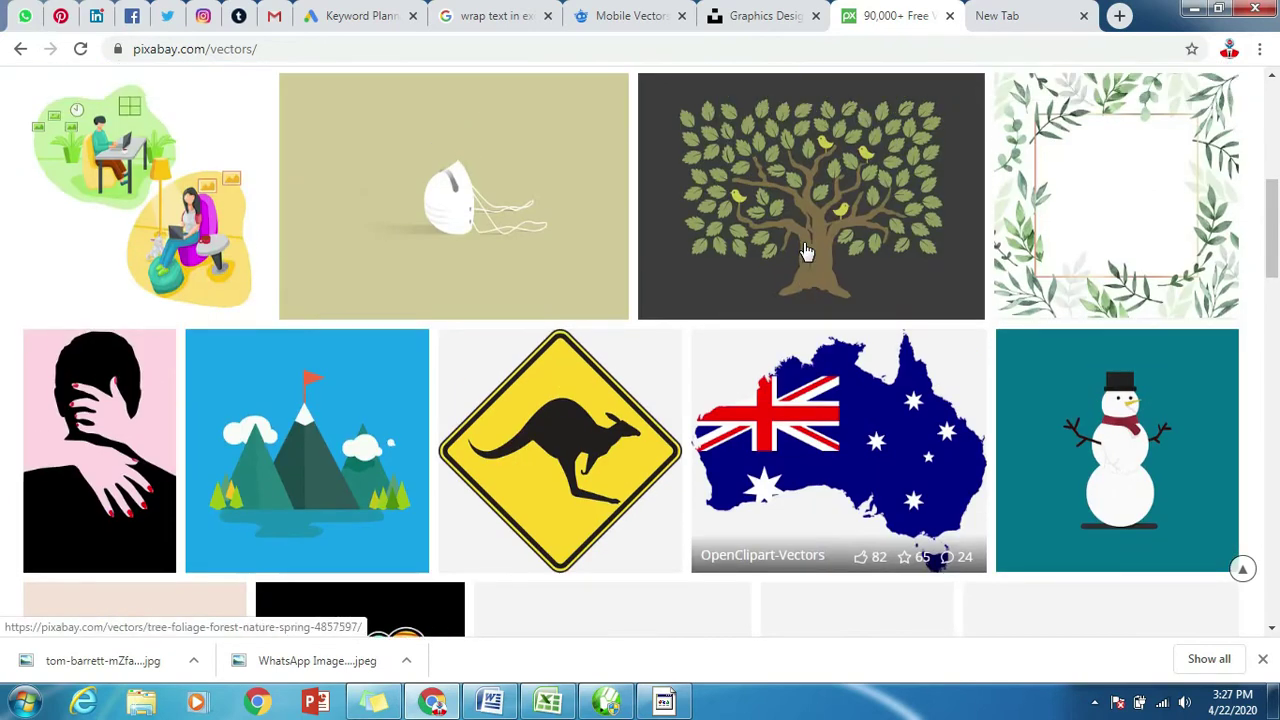
right_click(476, 152)
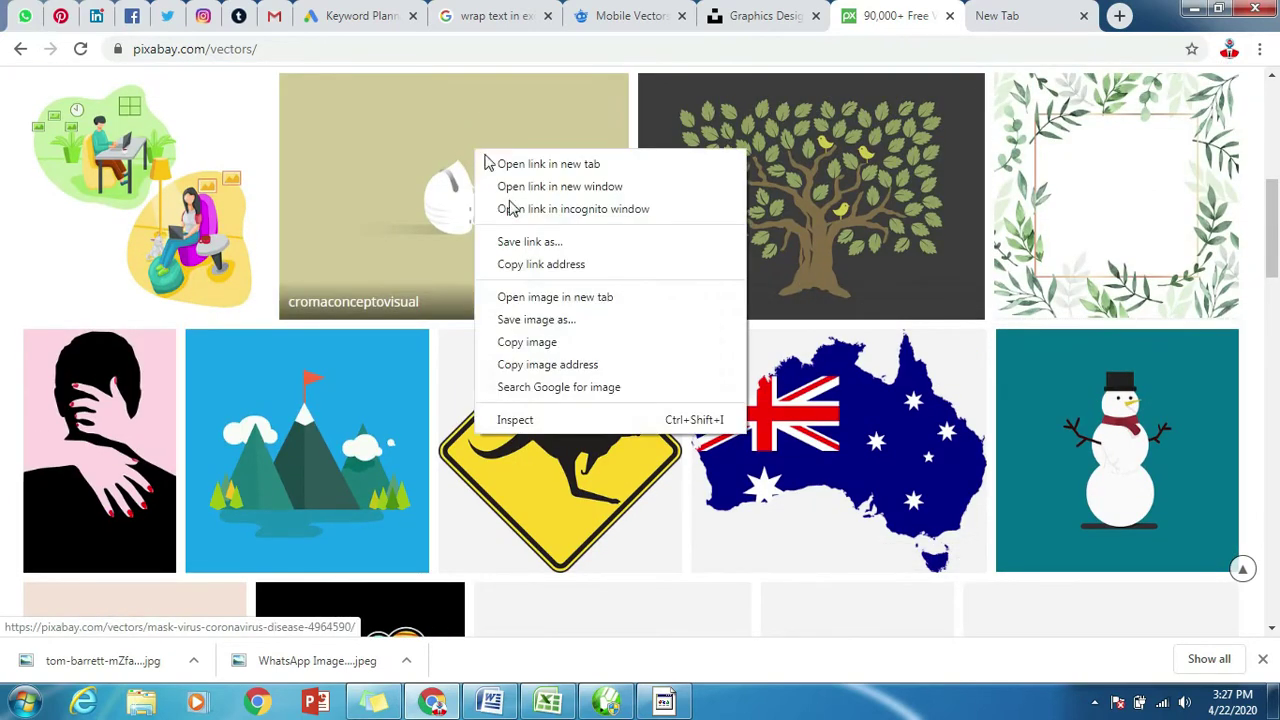
click(551, 328)
mouse_move(457, 182)
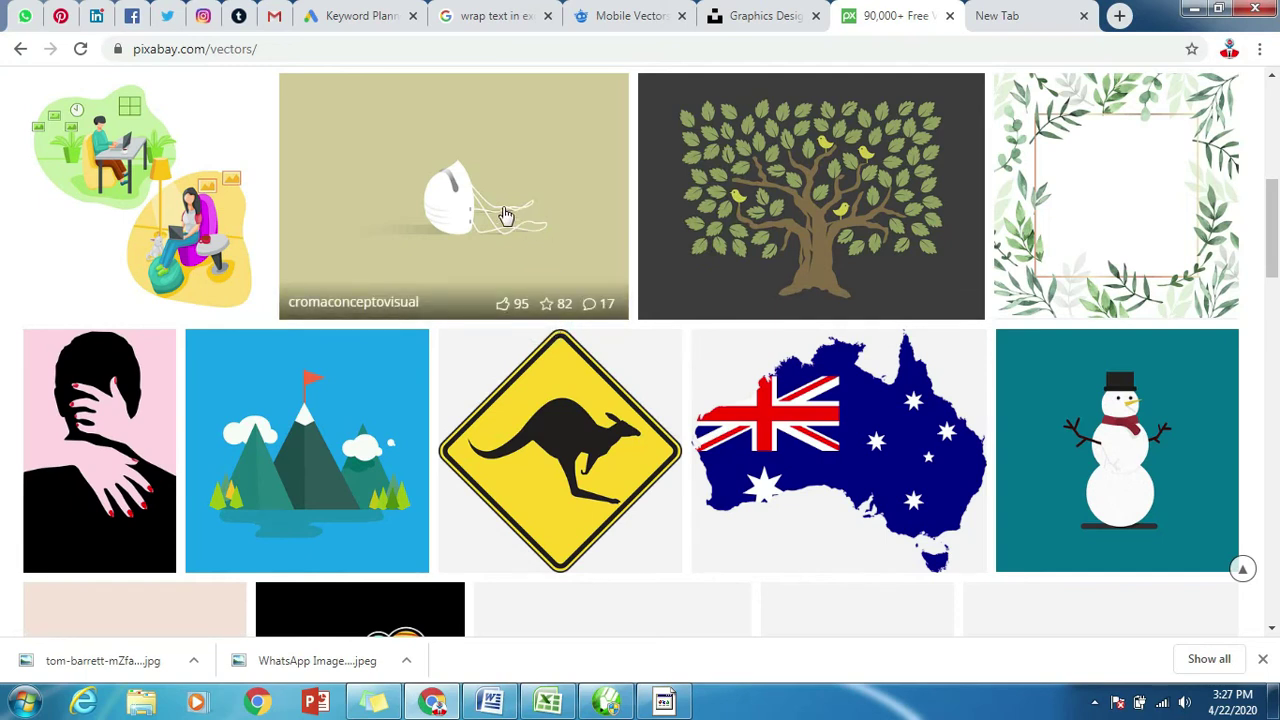
right_click(458, 180)
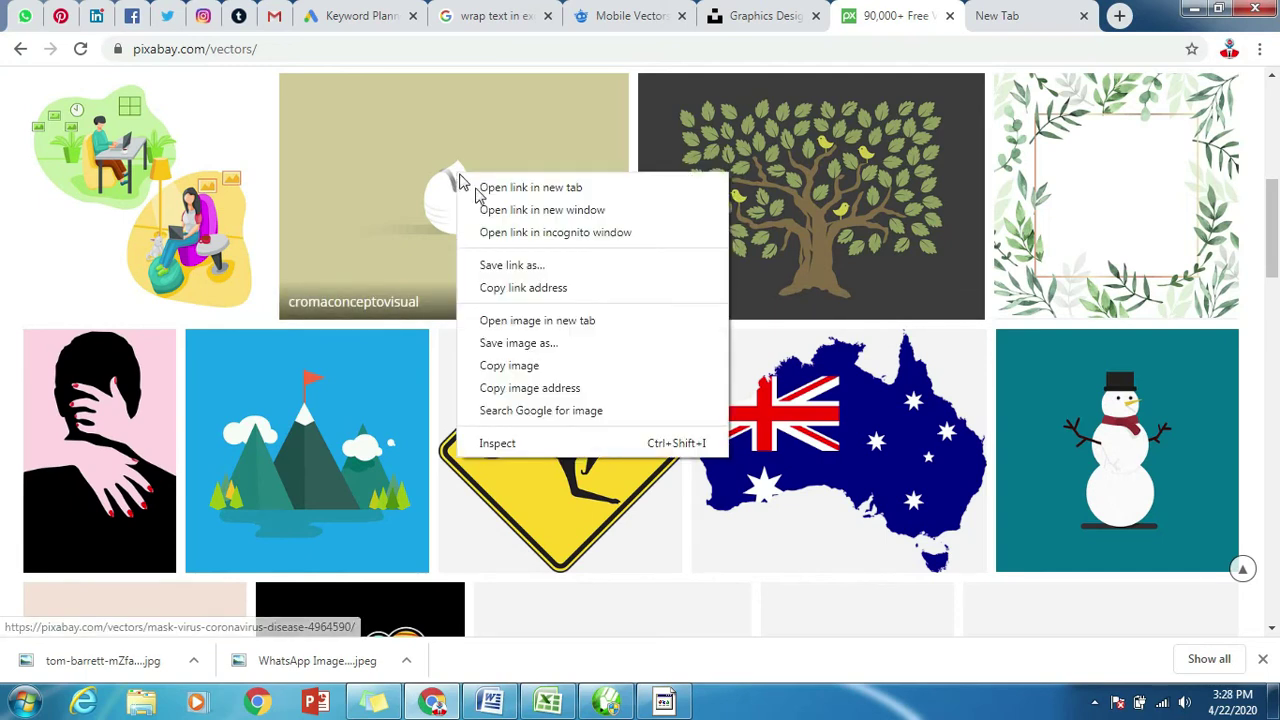
click(536, 343)
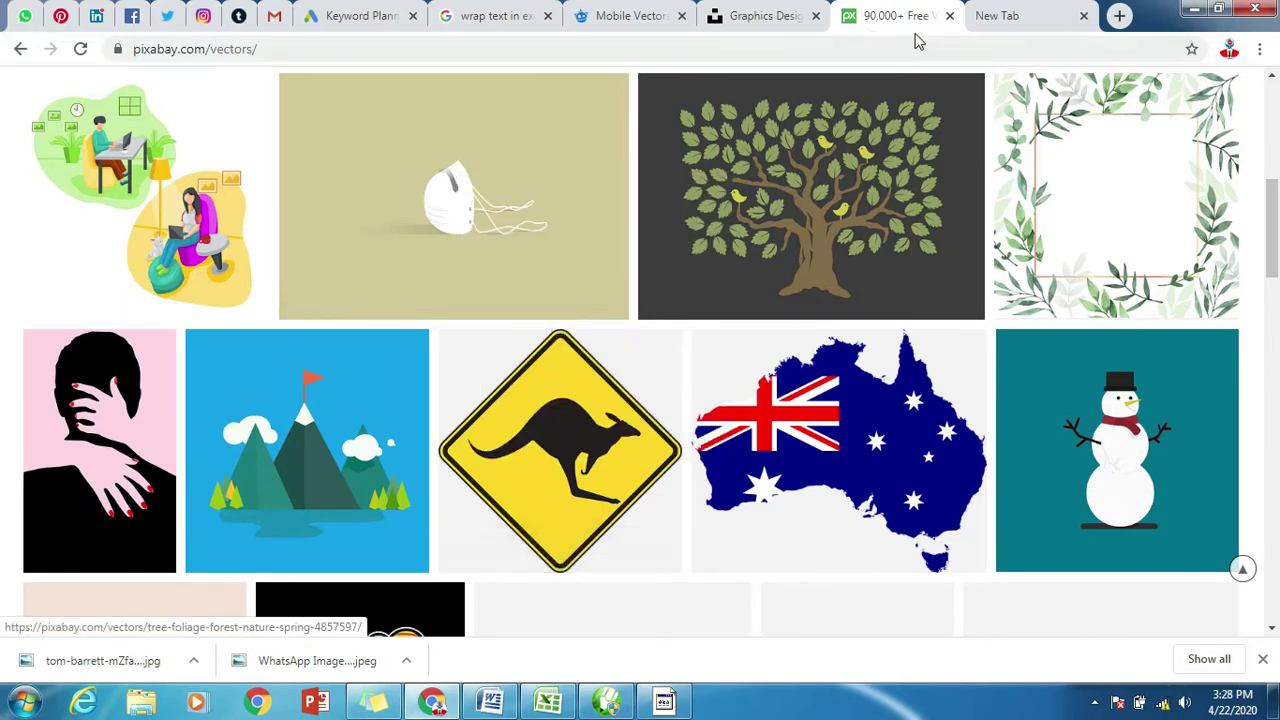
Scroll the Unsplash graphics design results to the flower graffiti image and choose Save image as.
click(772, 20)
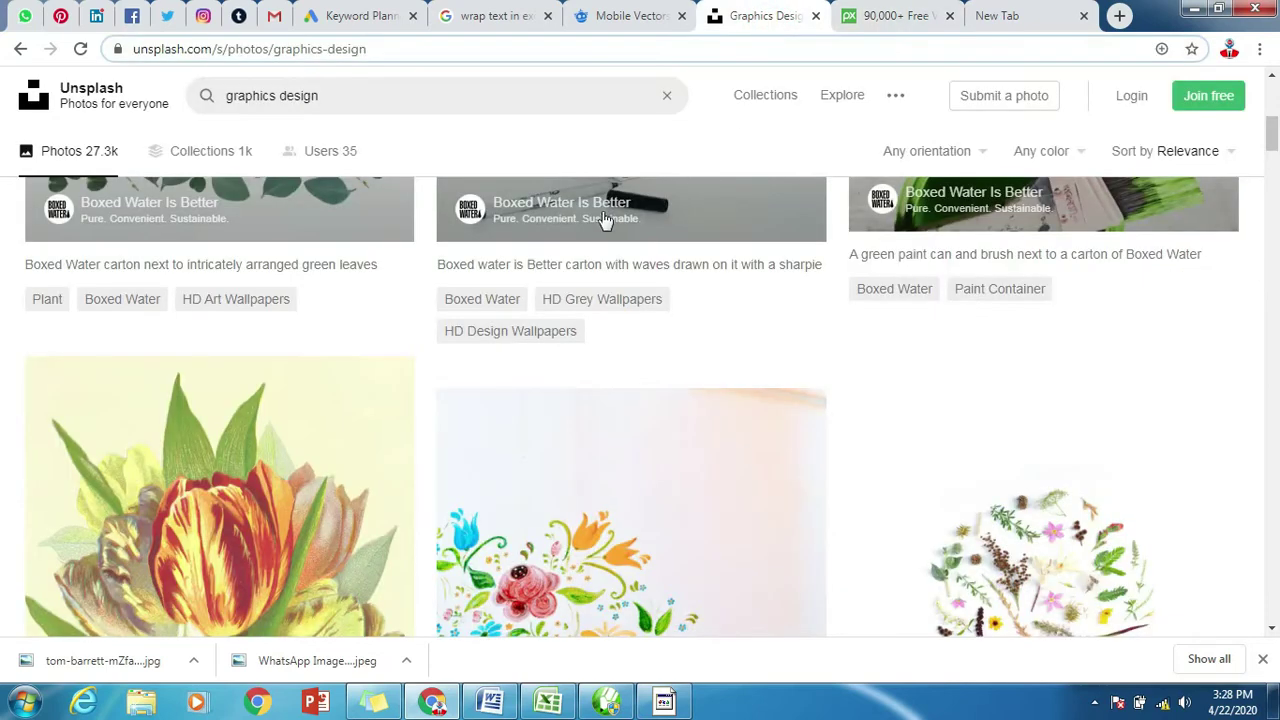
scroll(604, 220, up, 2)
scroll(700, 220, up, 2)
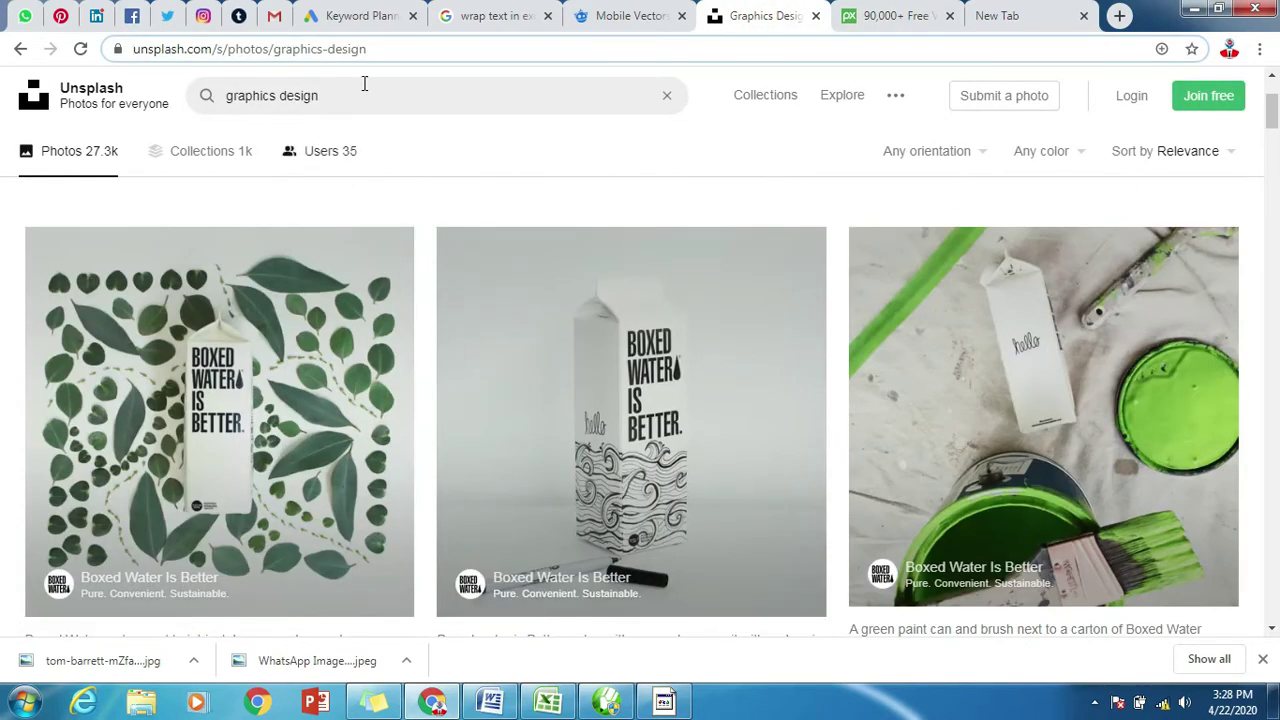
scroll(563, 271, down, 1)
scroll(700, 286, down, 2)
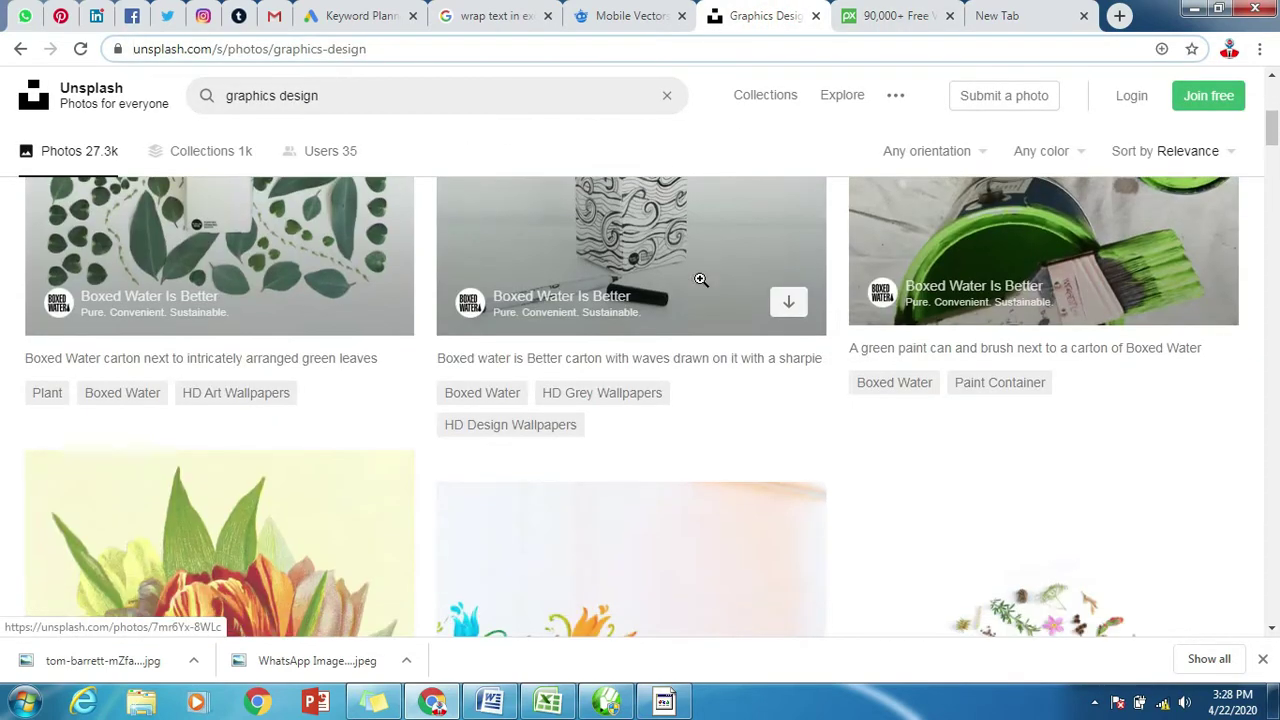
scroll(747, 298, down, 2)
scroll(747, 298, down, 2)
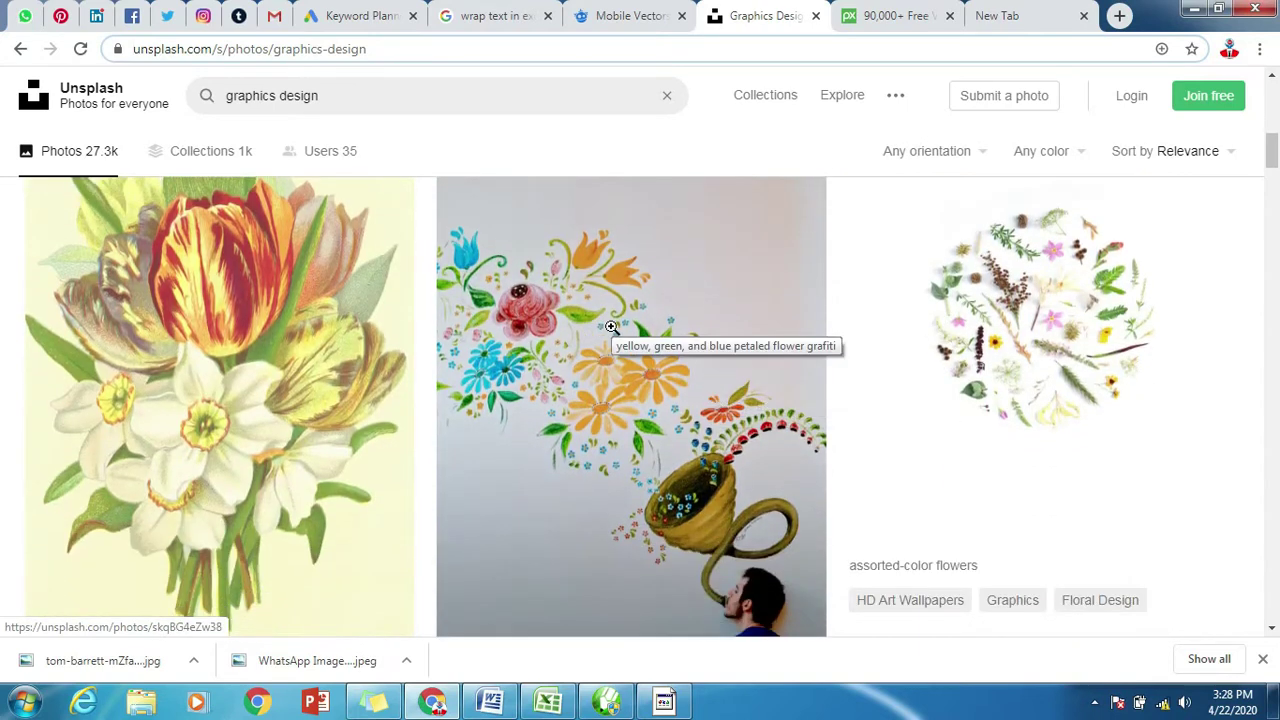
right_click(611, 325)
click(666, 495)
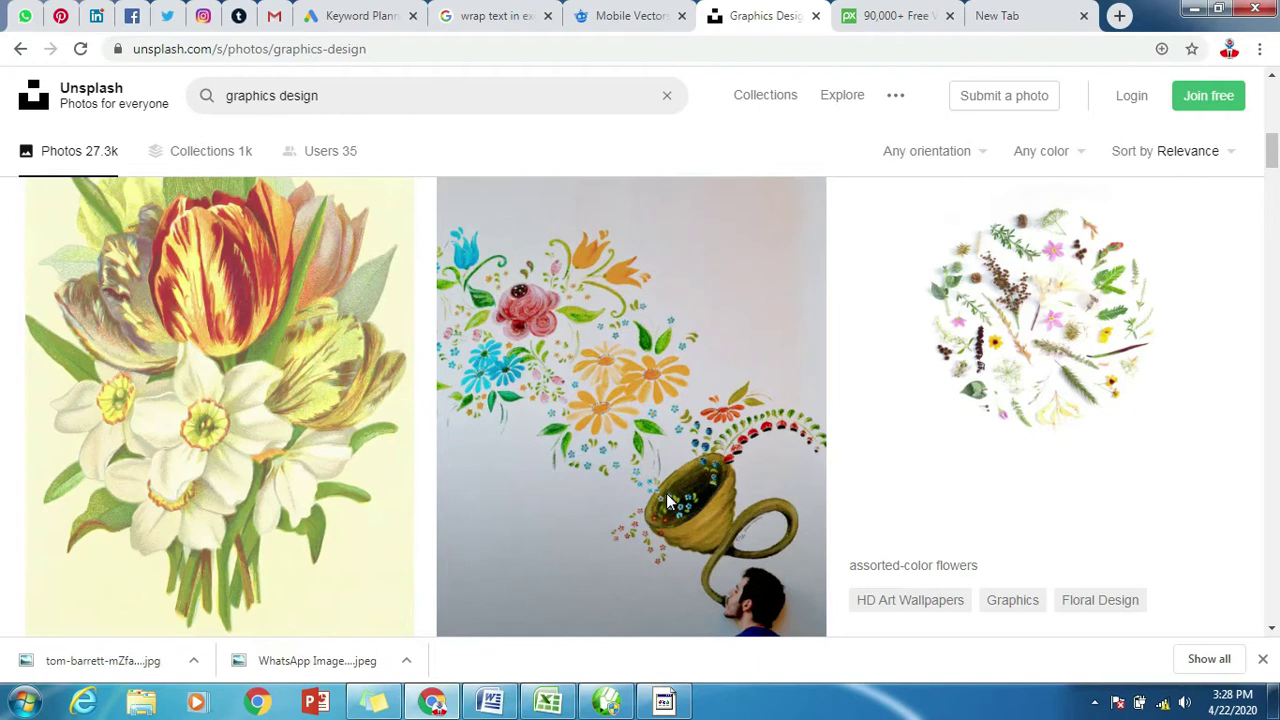
Save Freepik's Credit Card Security smartphone image as 'a' in the Digital marketing folder.
click(625, 20)
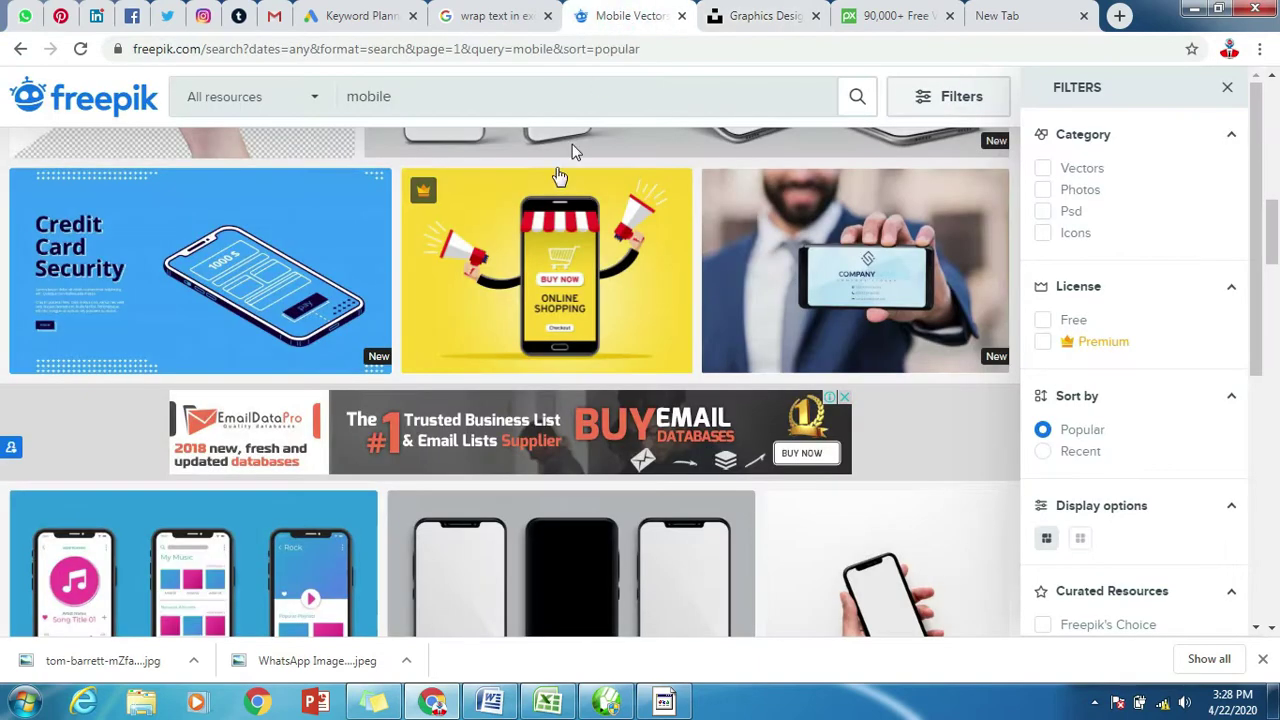
right_click(240, 247)
click(330, 406)
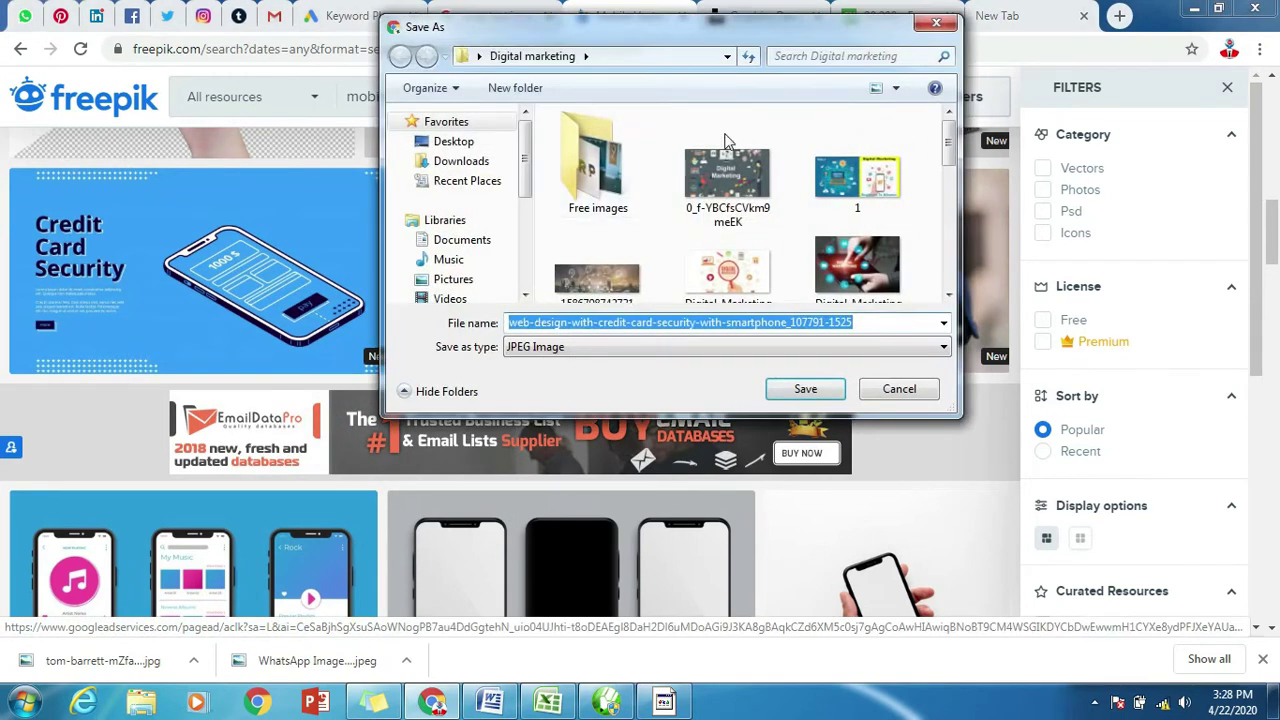
drag(626, 42, 756, 45)
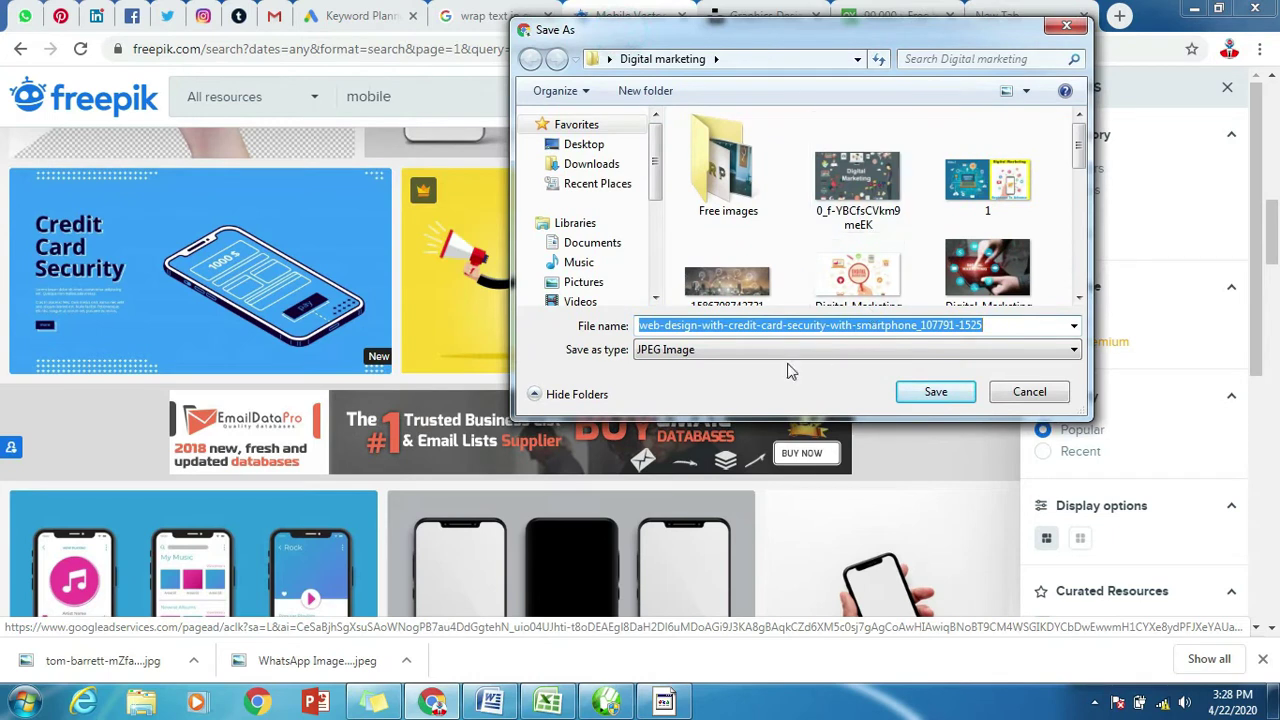
text(a)
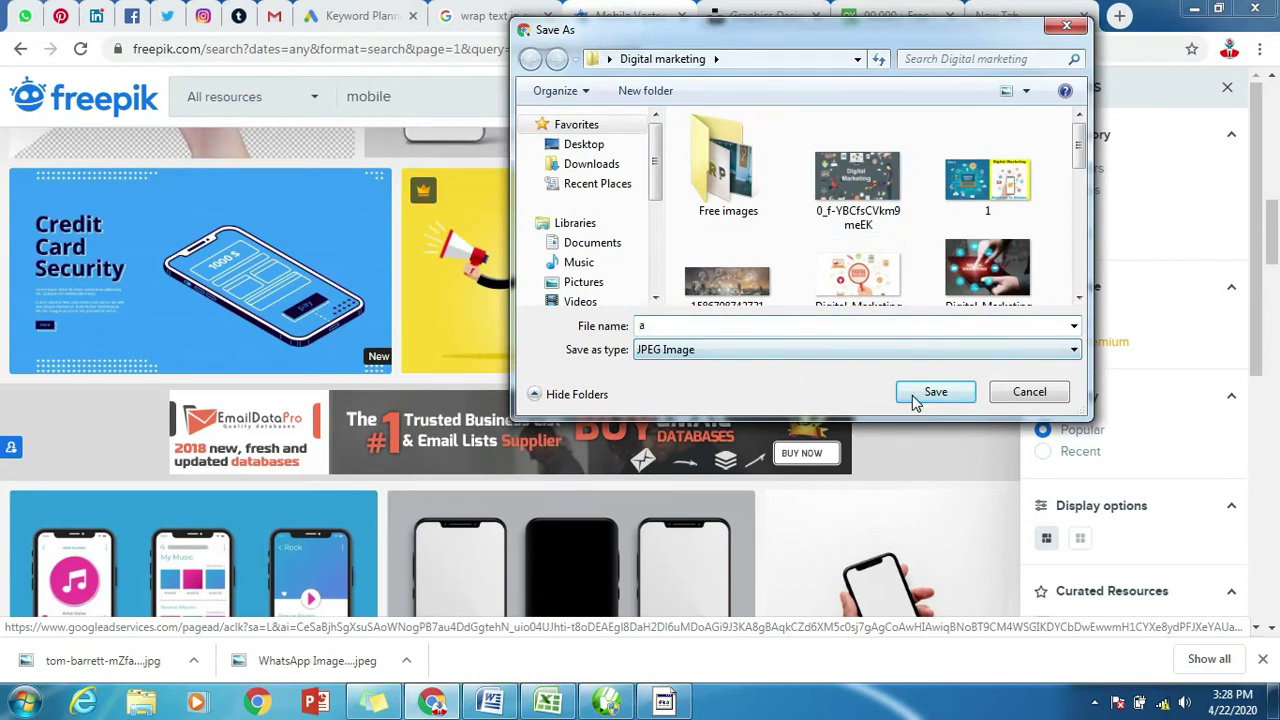
click(935, 392)
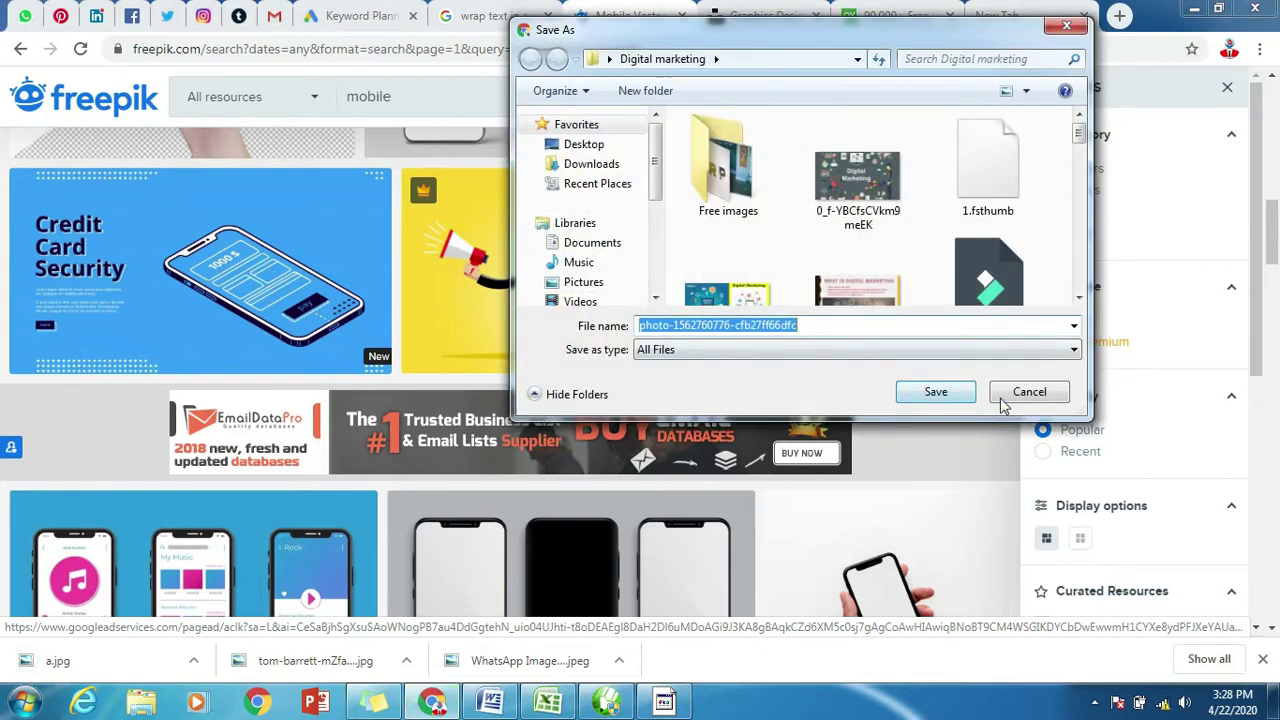
click(944, 394)
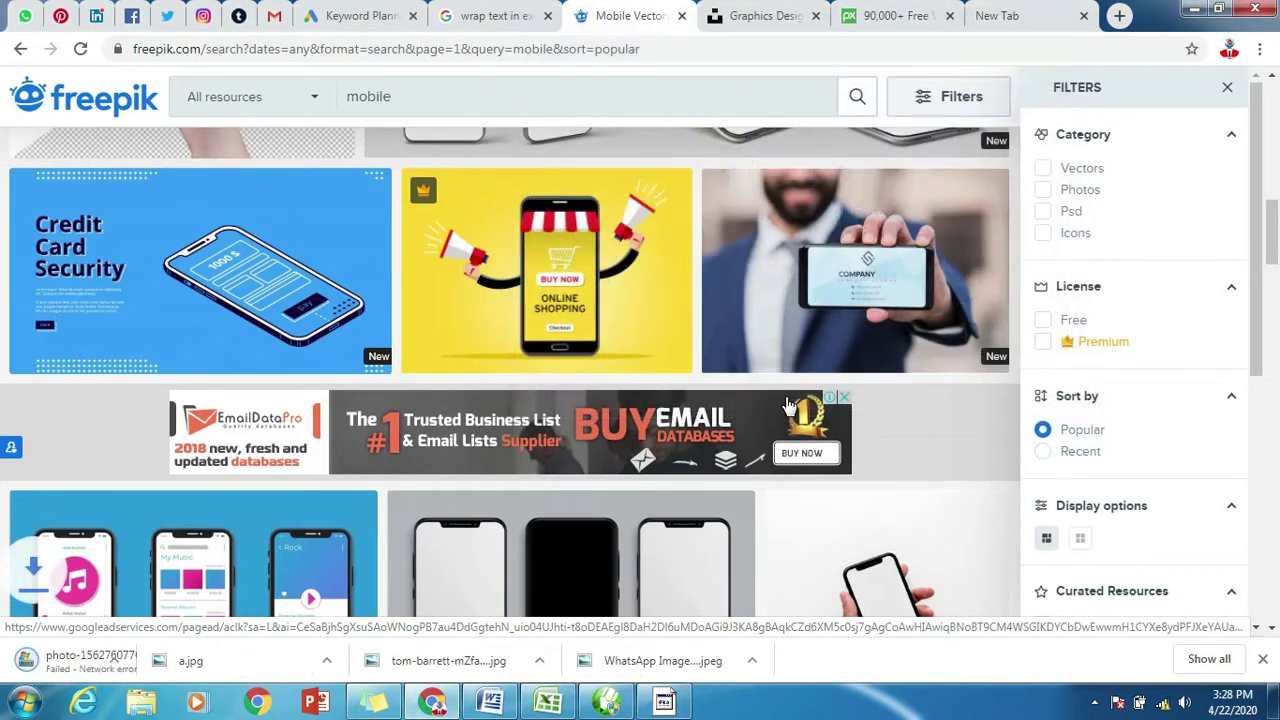
Preview a.jpg's Credit Card Security image in Windows Photo Viewer, then minimize the viewer.
click(276, 657)
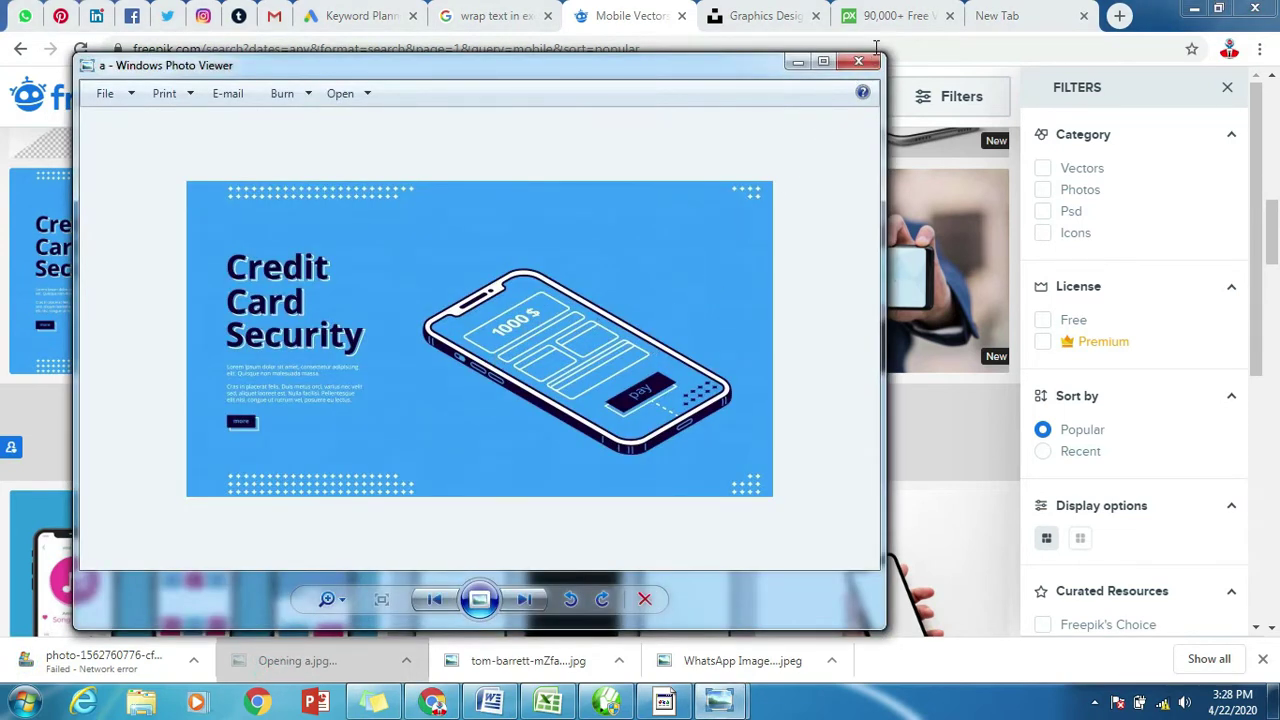
click(823, 63)
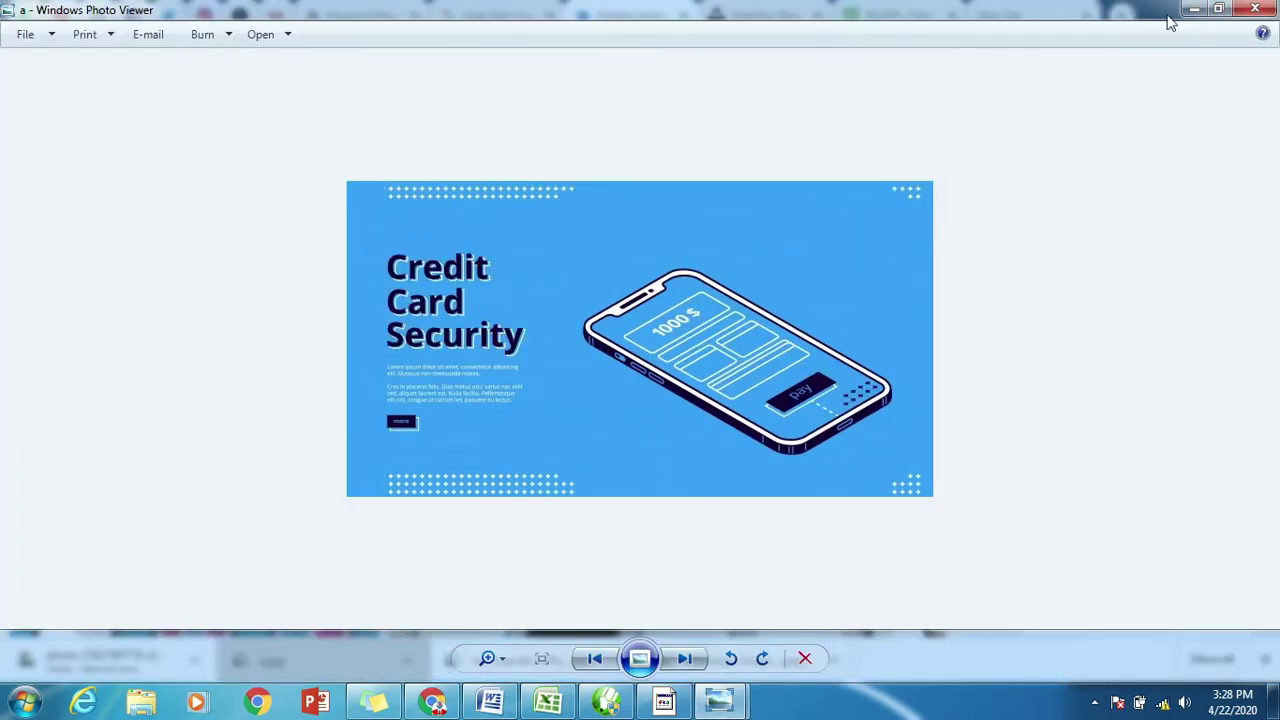
click(1219, 9)
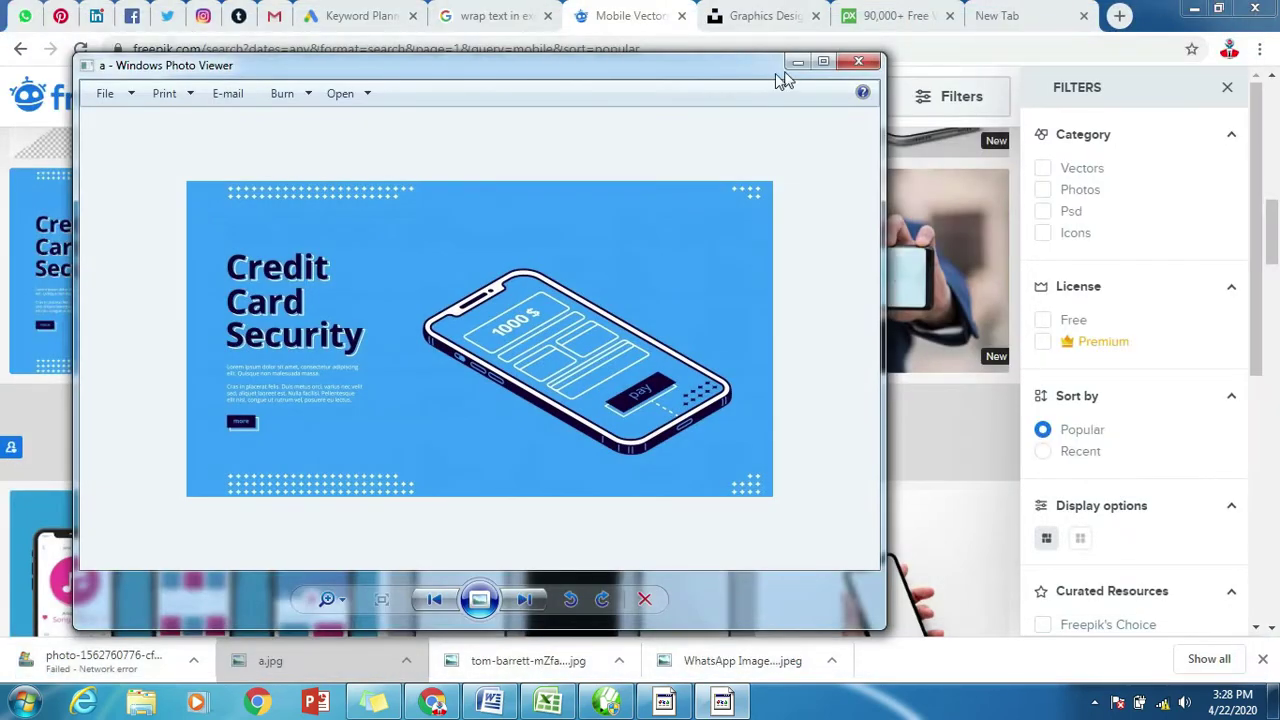
click(797, 65)
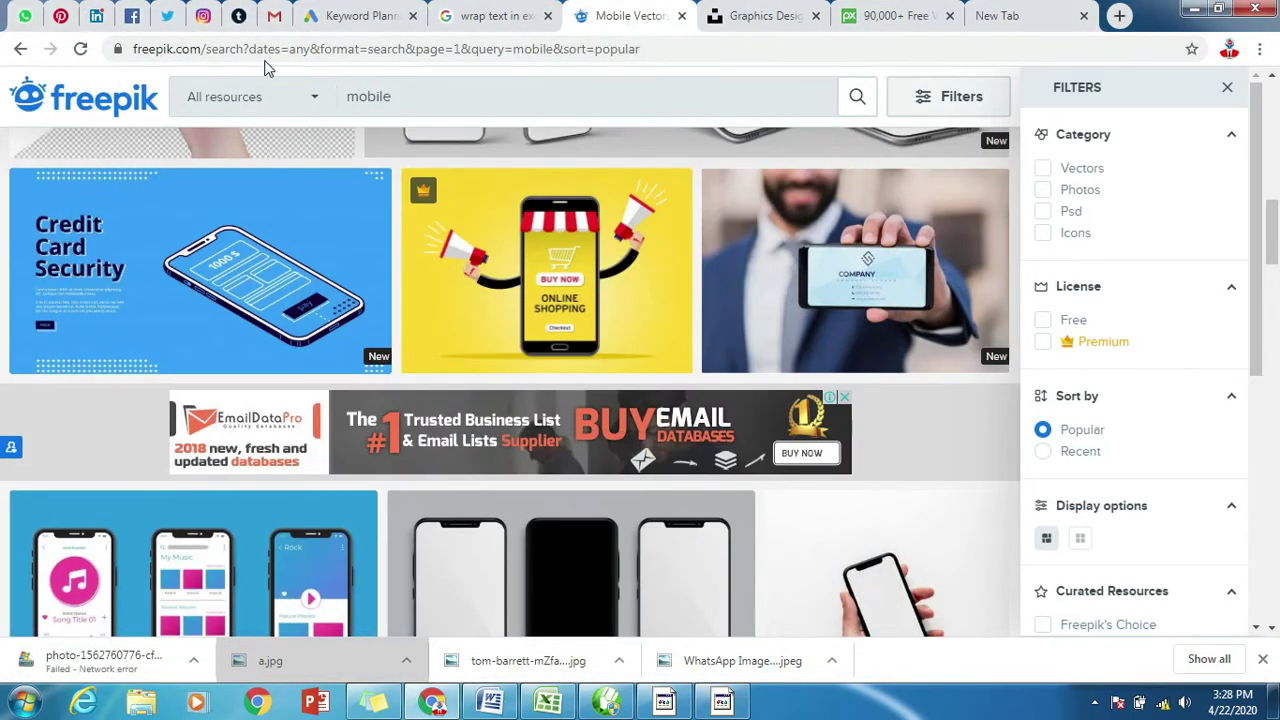
Google 'freeimages website' from Chrome's empty new tab.
click(740, 18)
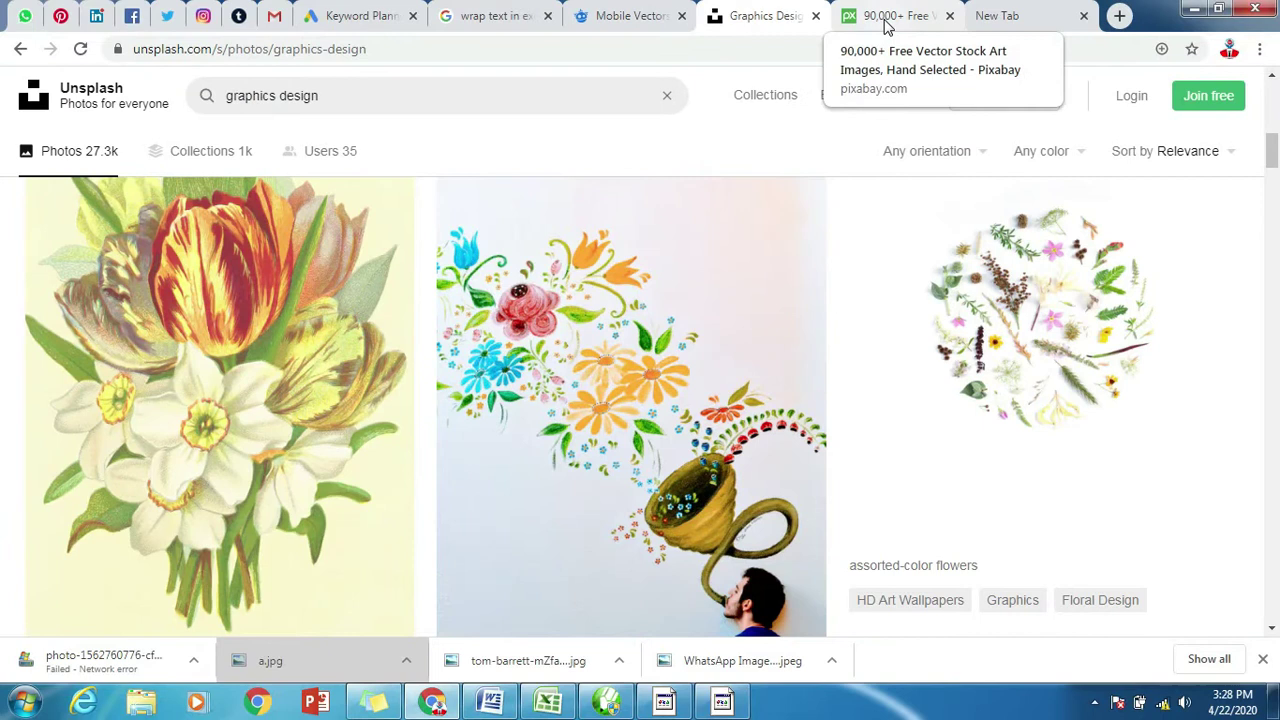
click(888, 24)
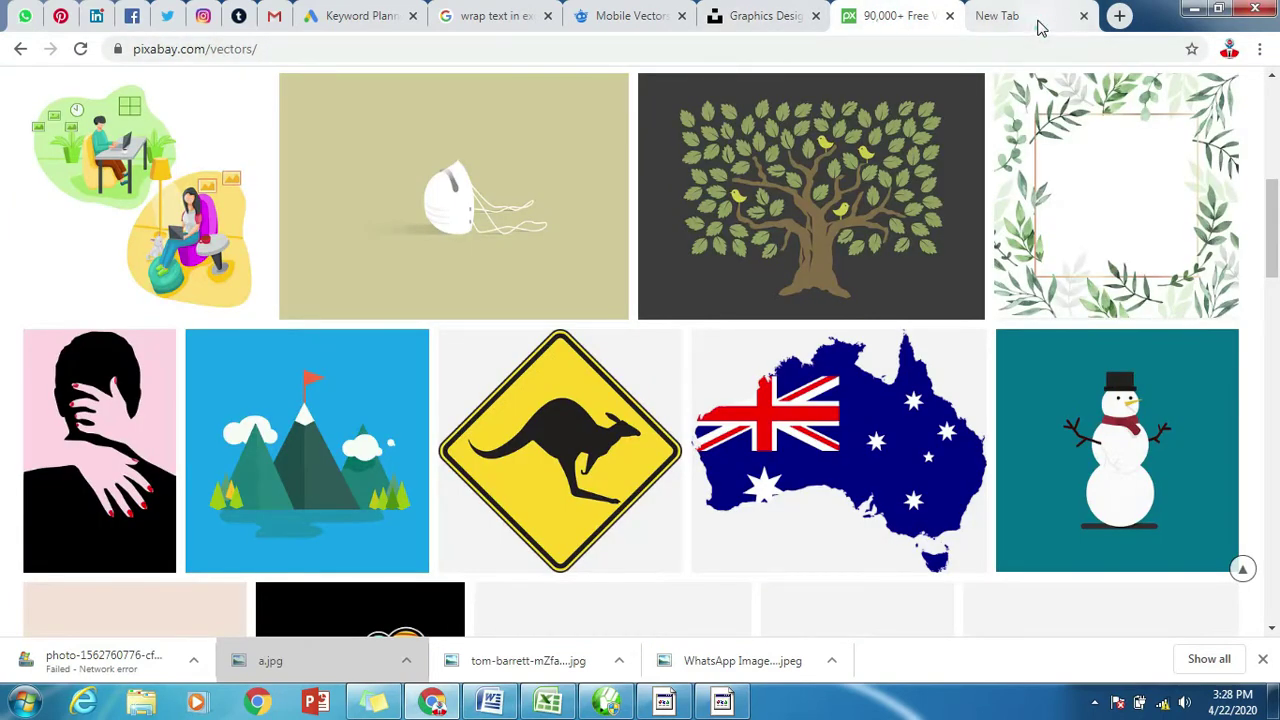
click(1037, 24)
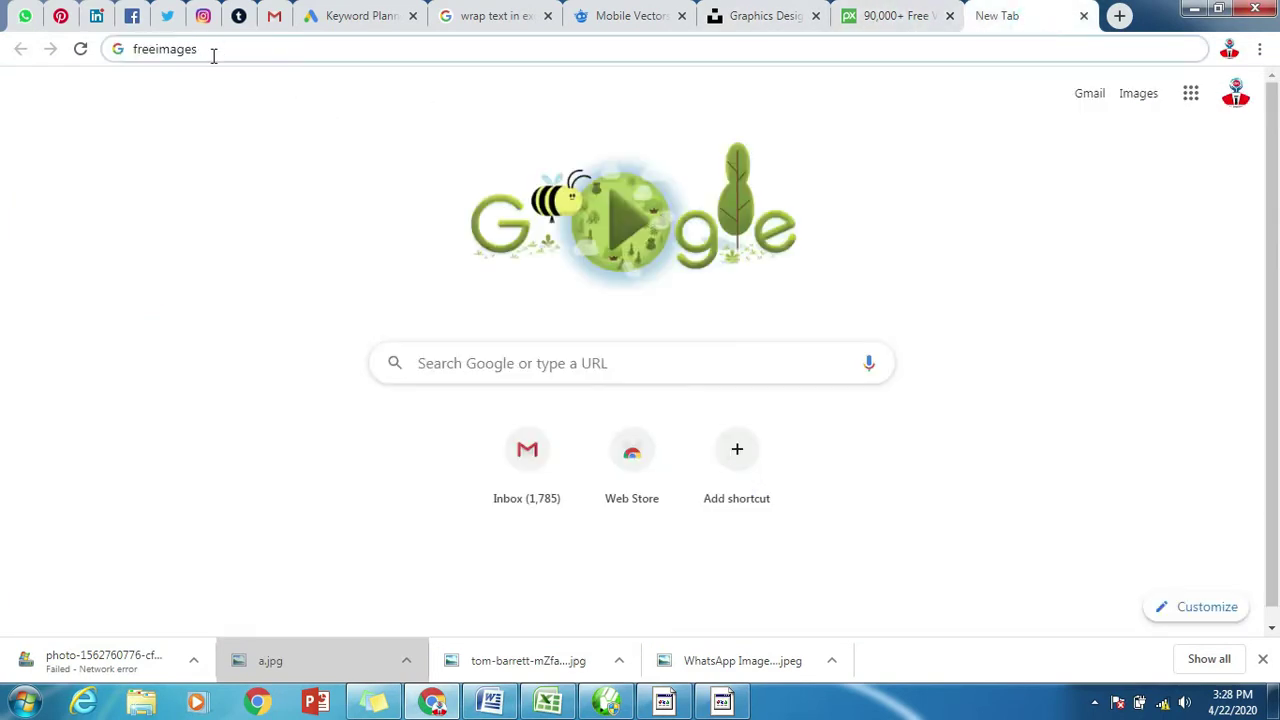
text( web)
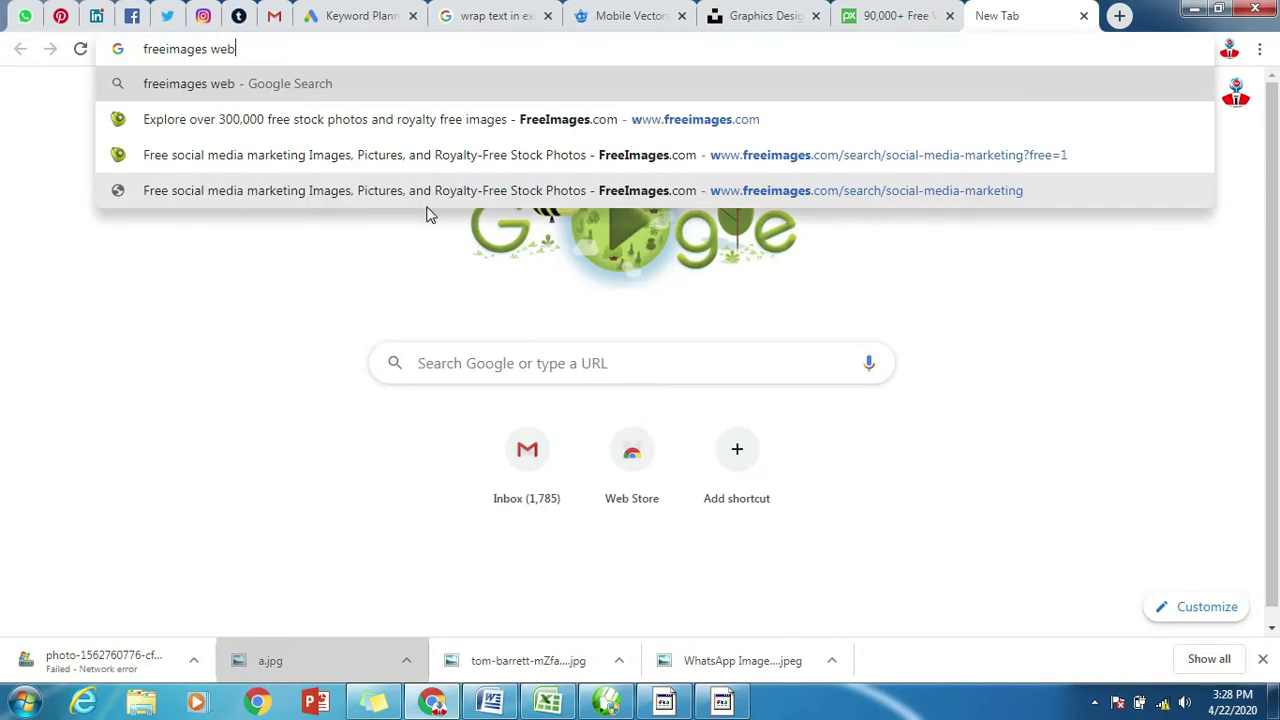
text(site)
key(Return)
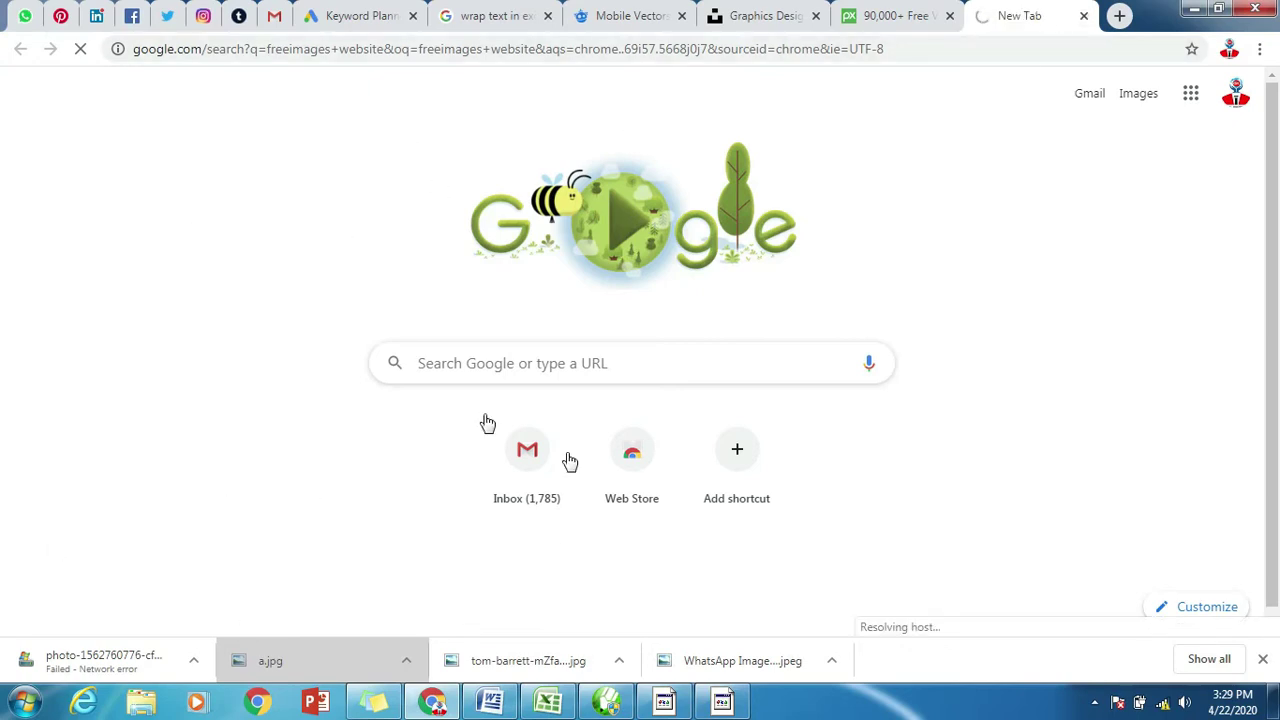
Minimize Chrome and bring the CorelDRAW business card document back up.
click(1192, 8)
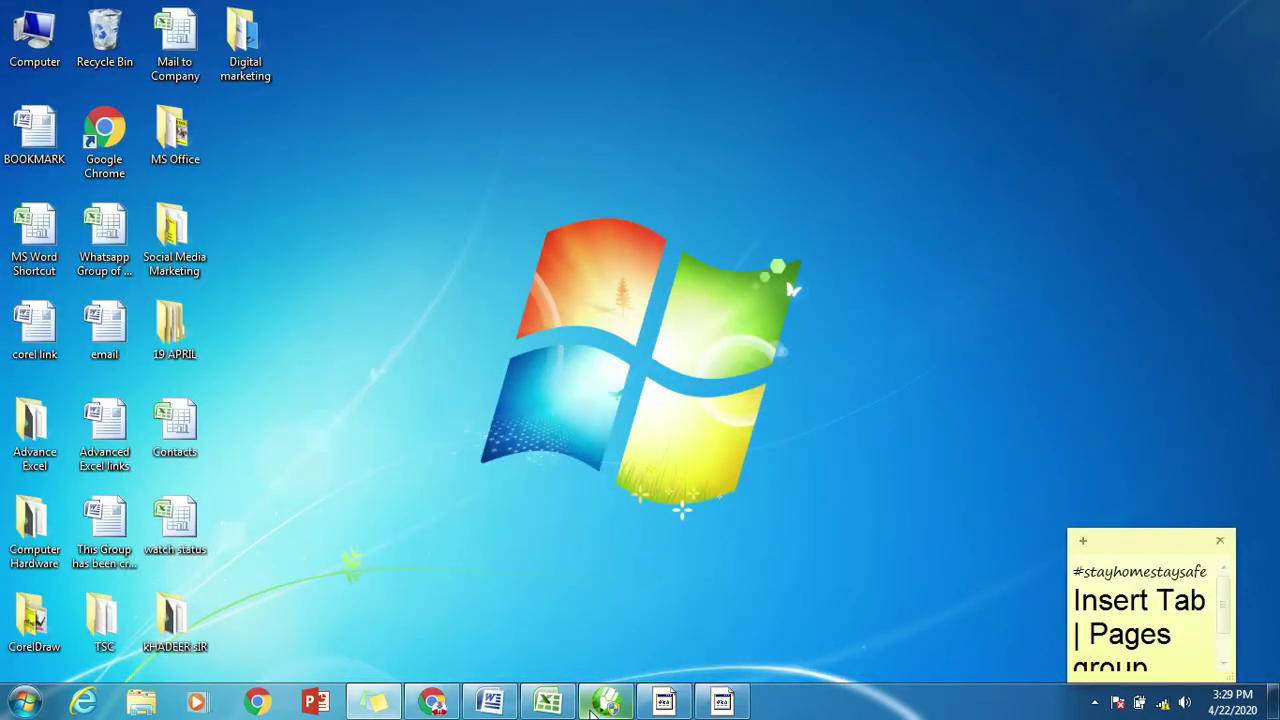
click(600, 703)
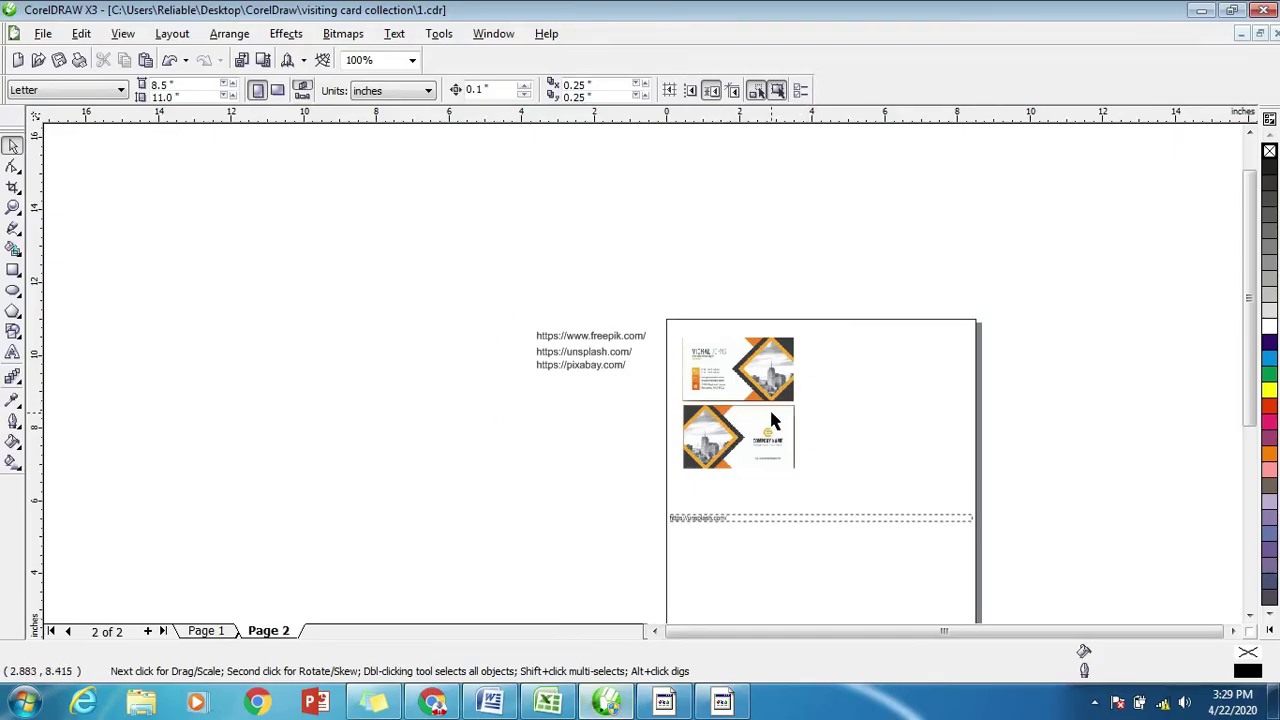
scroll(770, 418, up, 1)
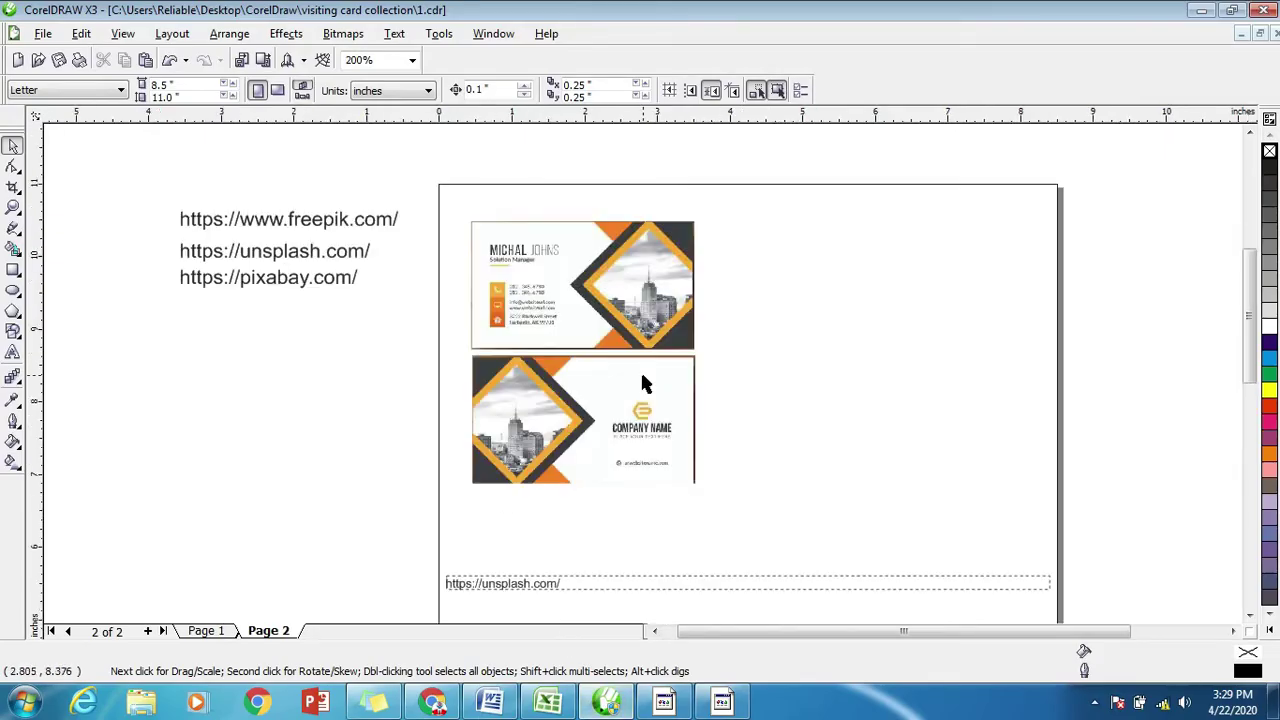
Draw a 3.5 × 2.0 inch rectangle right of the sample cards, nudging it up-left.
click(13, 269)
drag(728, 231, 1030, 380)
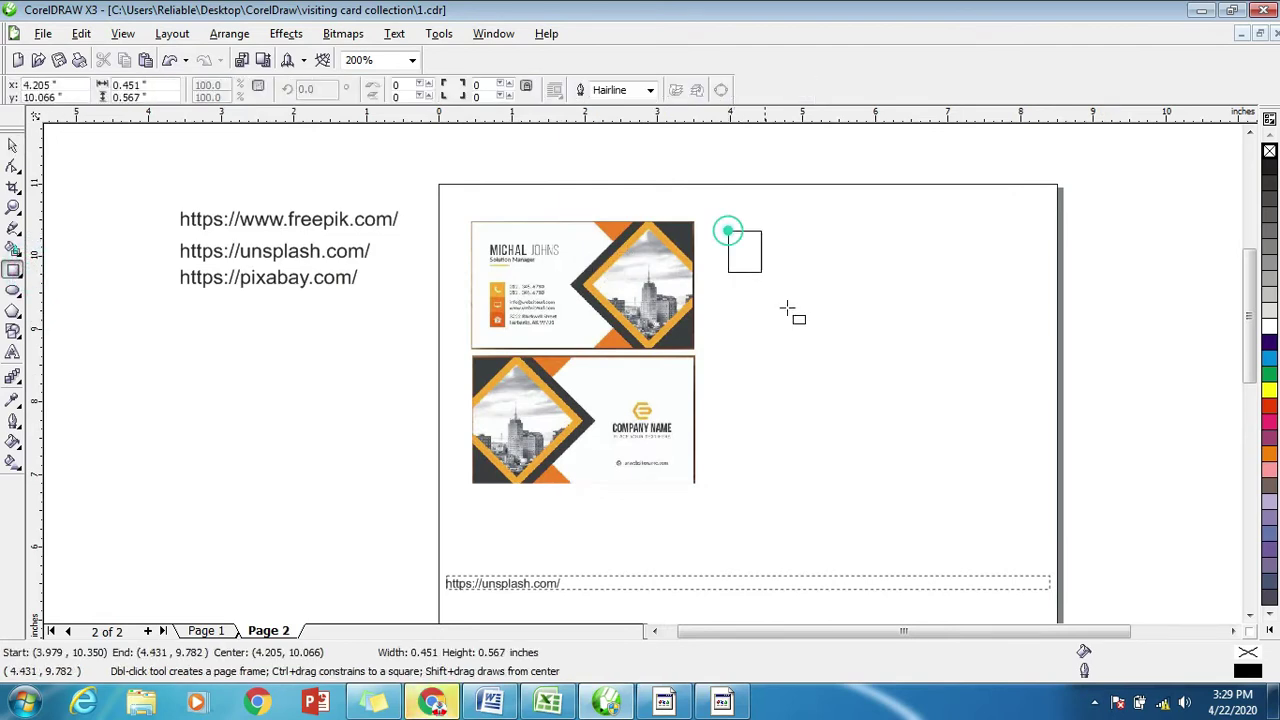
click(128, 84)
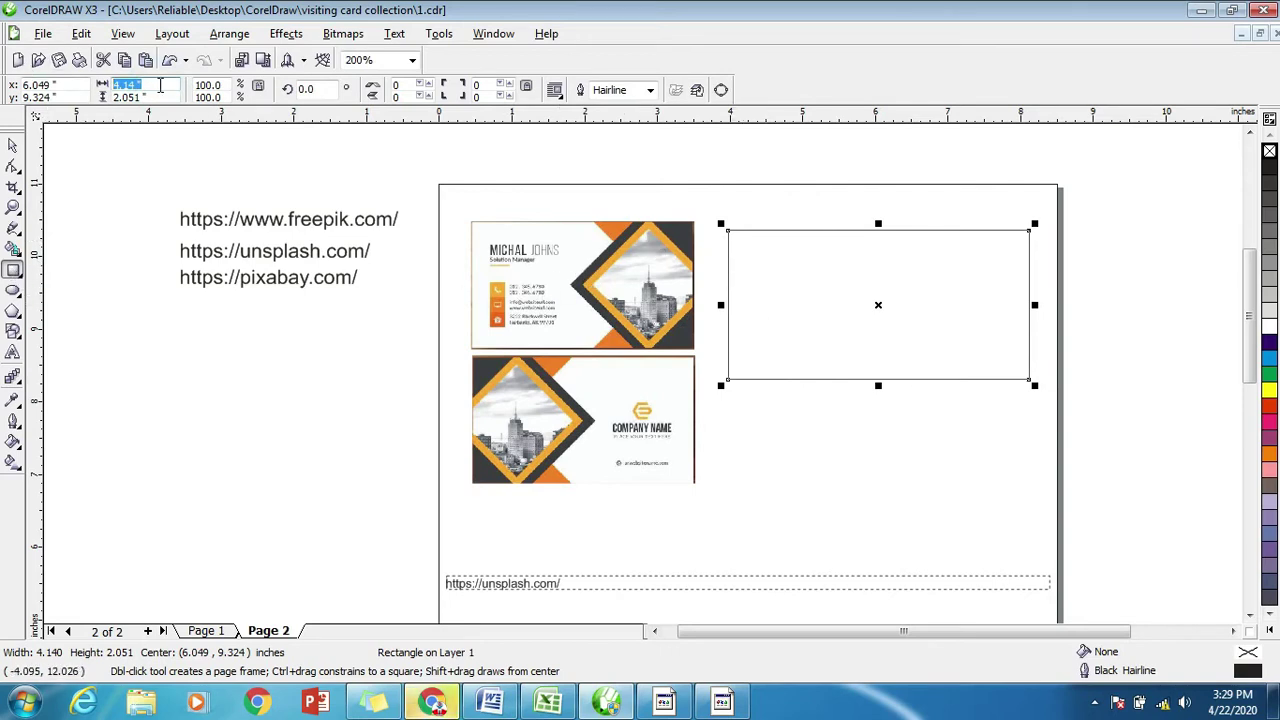
text(3.5)
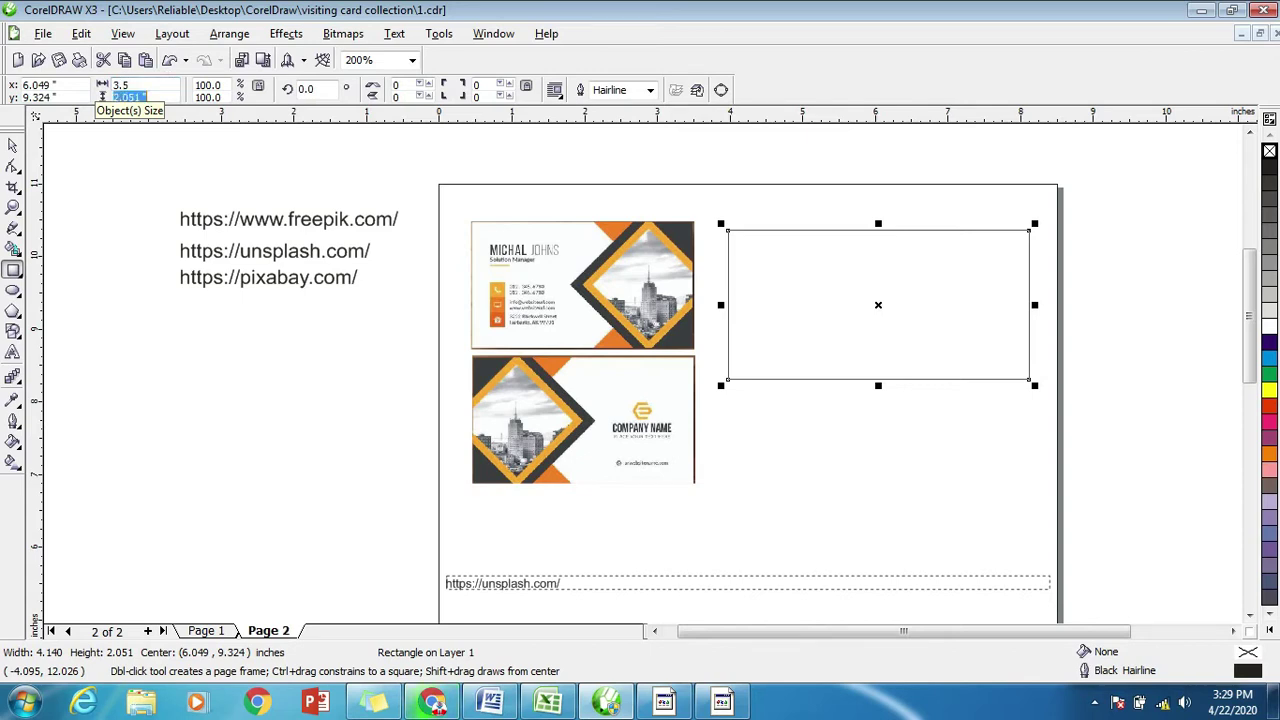
text(2)
key(Return)
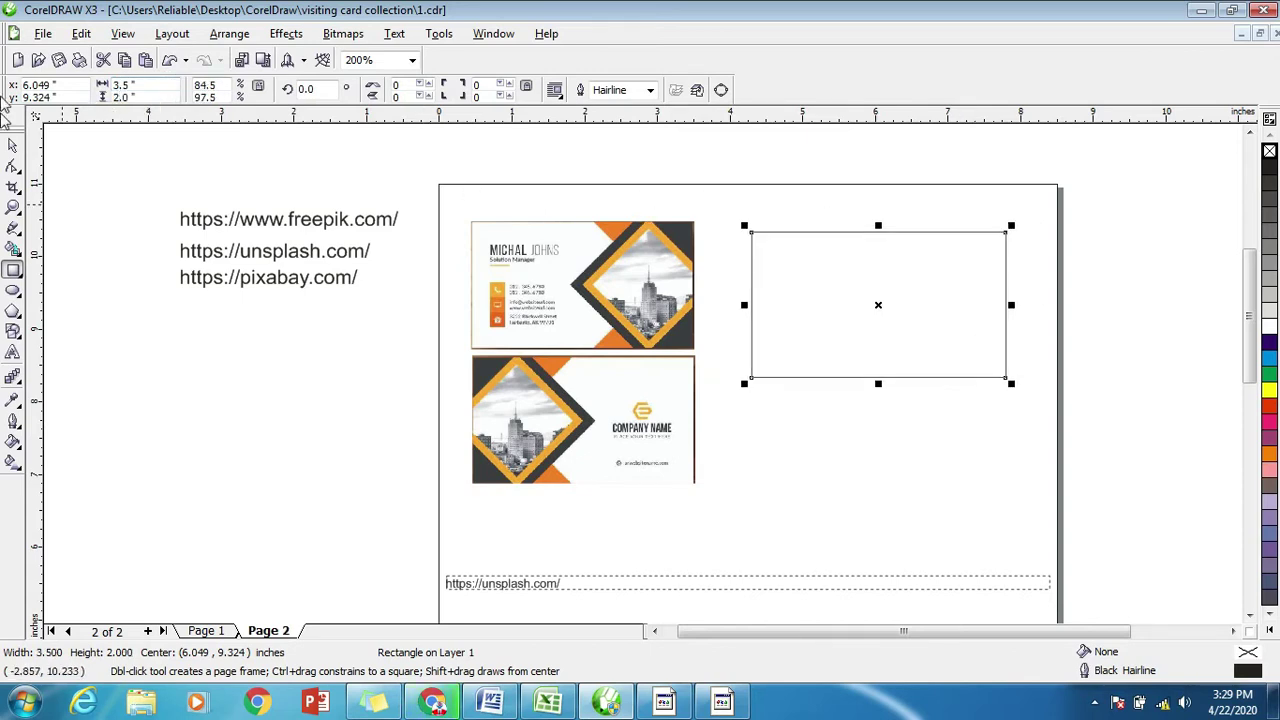
click(12, 145)
drag(814, 280, 782, 268)
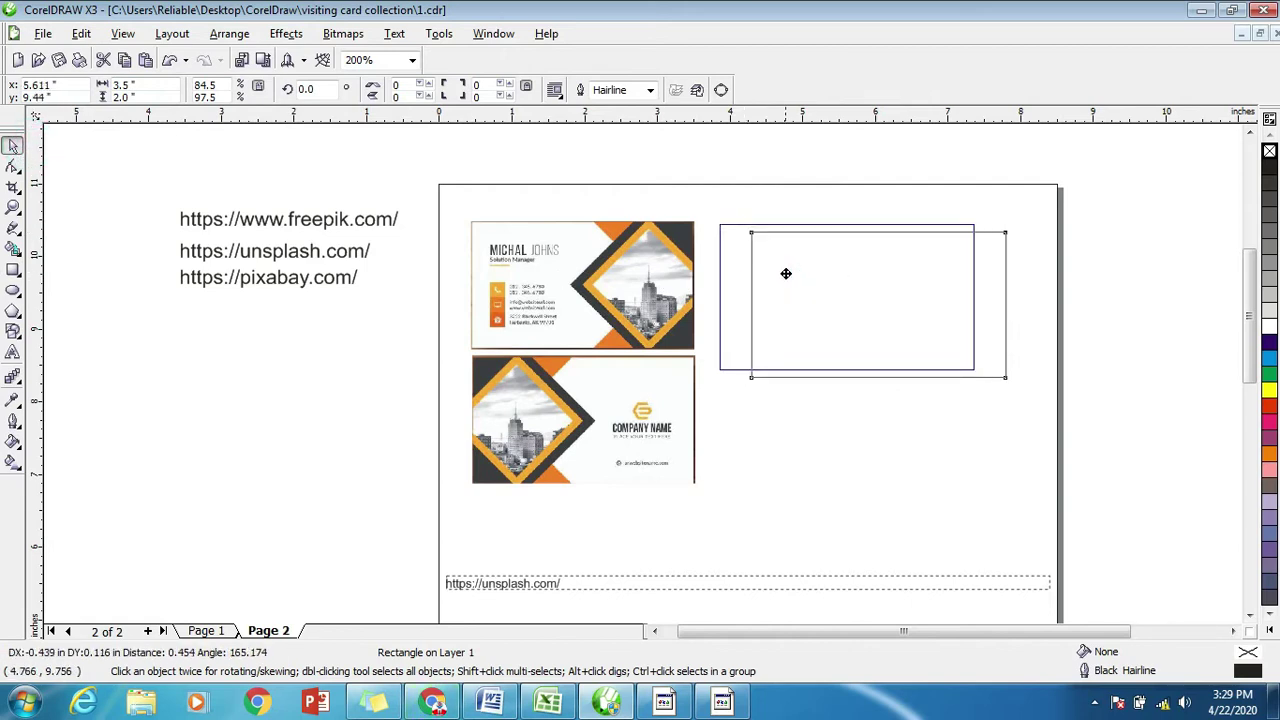
scroll(731, 291, up, 1)
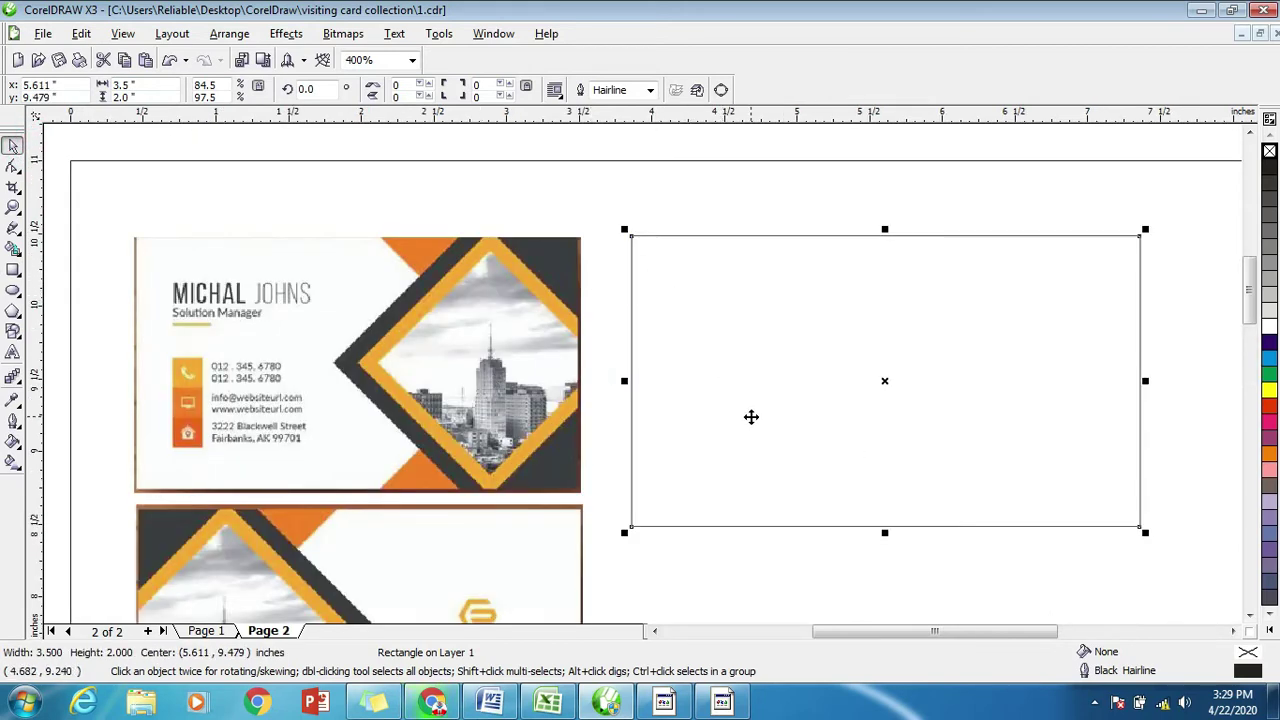
scroll(617, 408, up, 1)
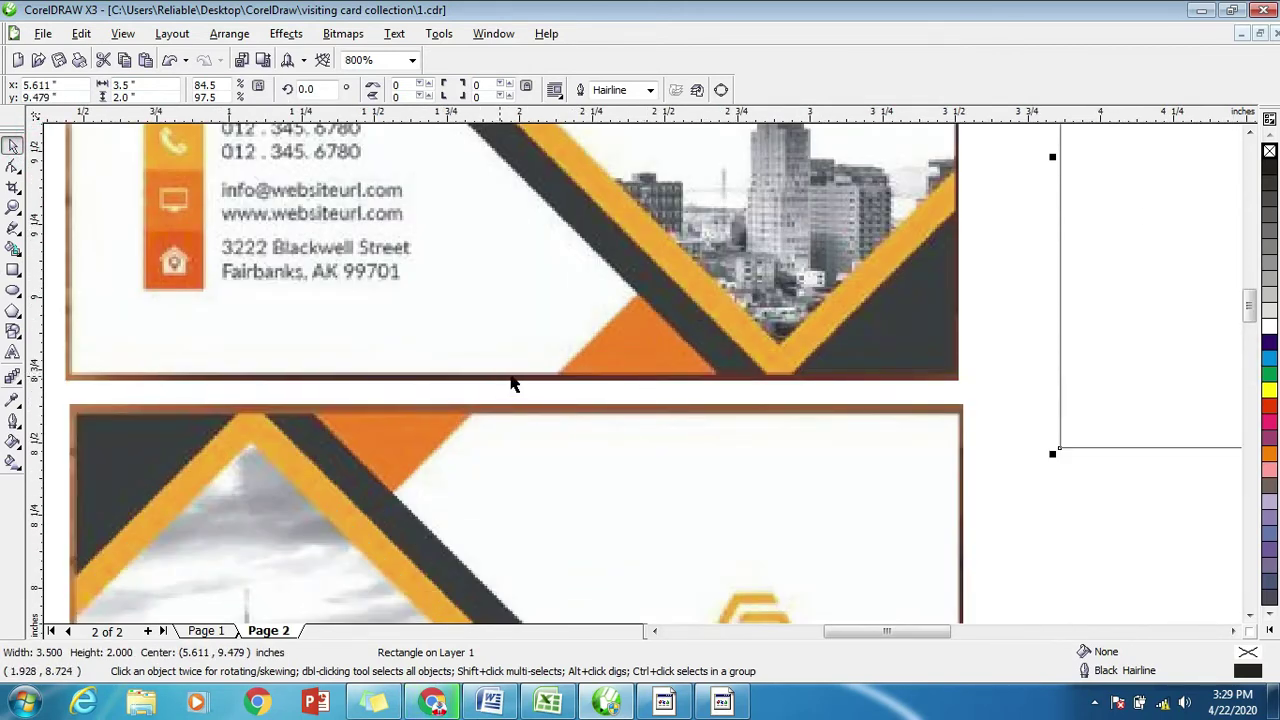
Try a 4.0 pt outline width from the property bar, then undo it.
scroll(641, 383, down, 1)
scroll(657, 366, down, 1)
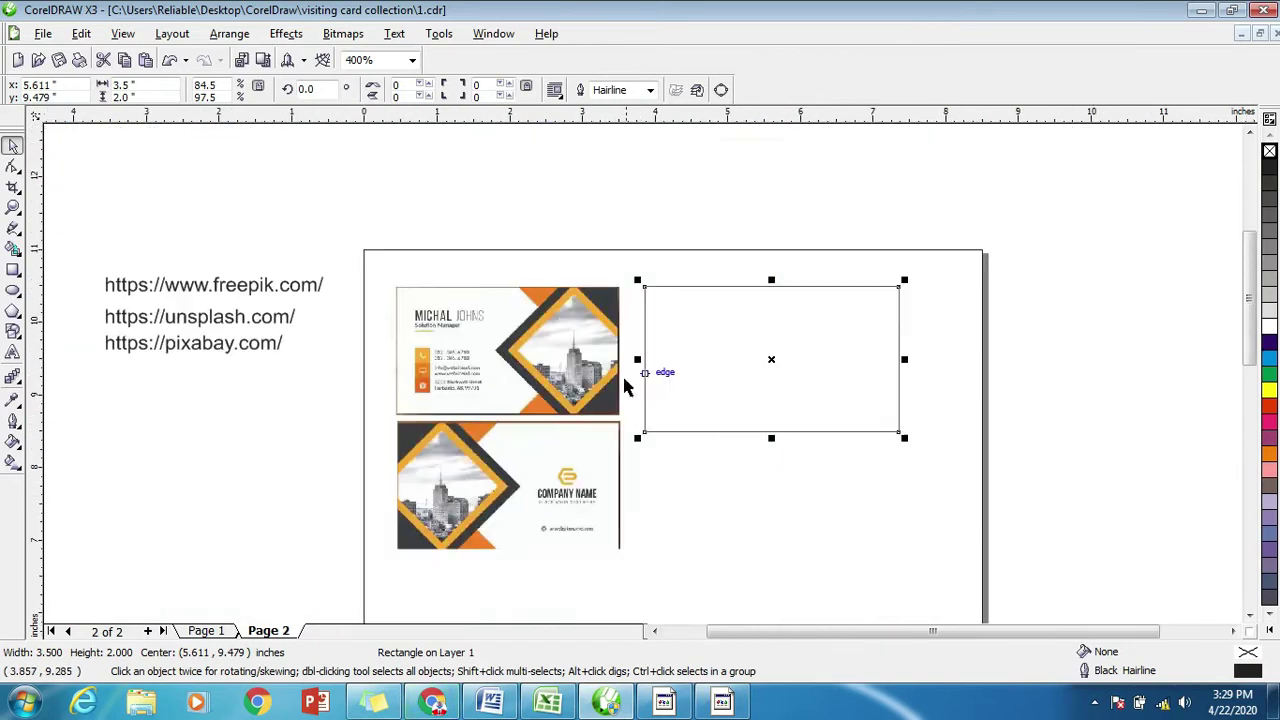
scroll(643, 373, up, 1)
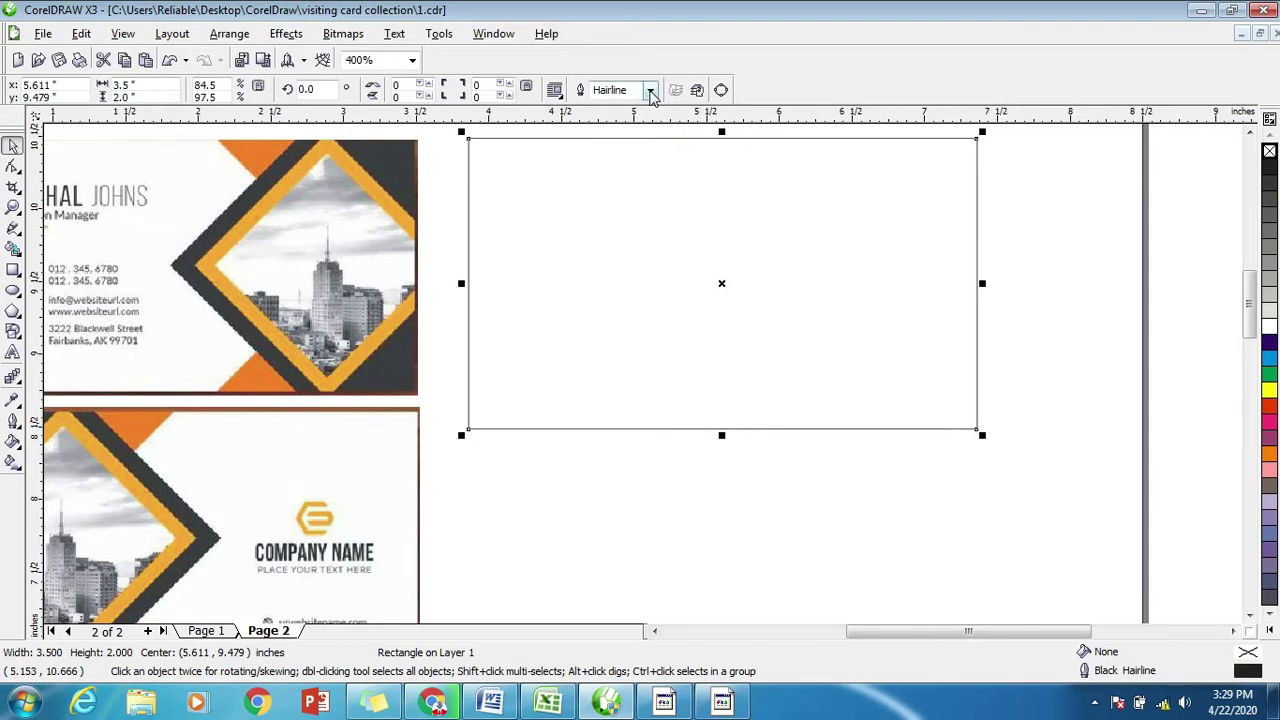
click(649, 90)
click(645, 168)
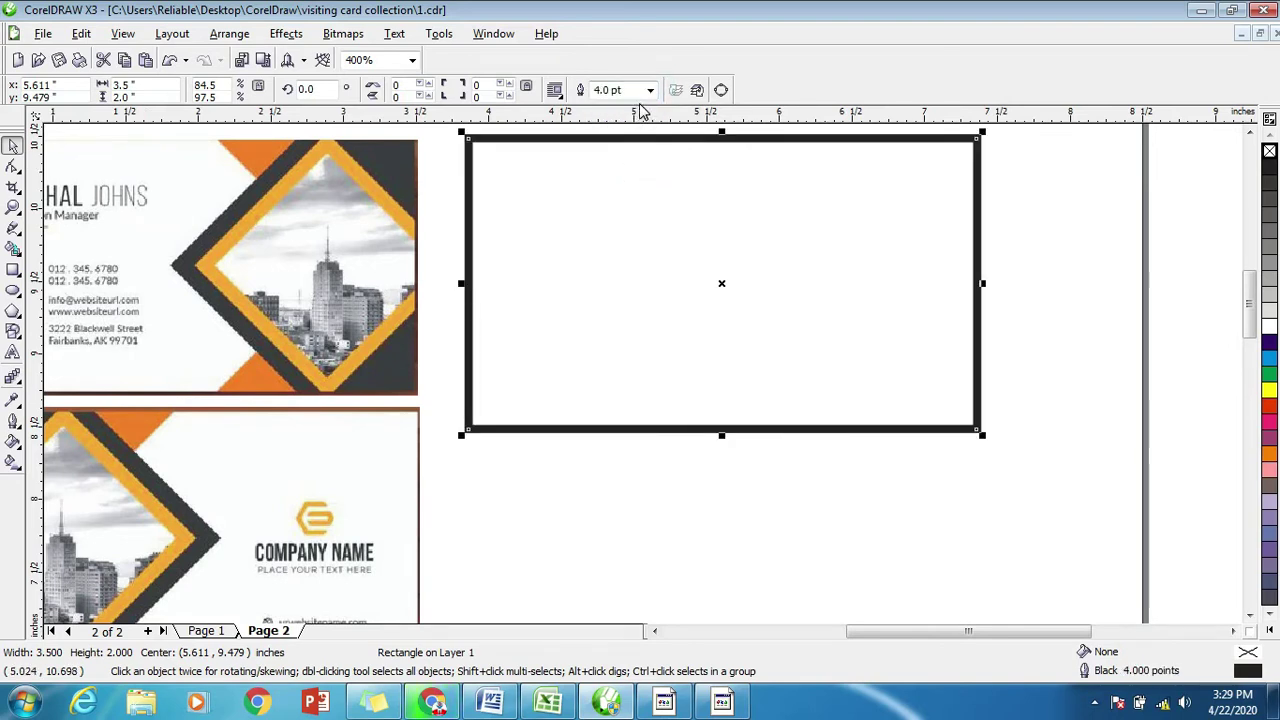
key(ctrl+z)
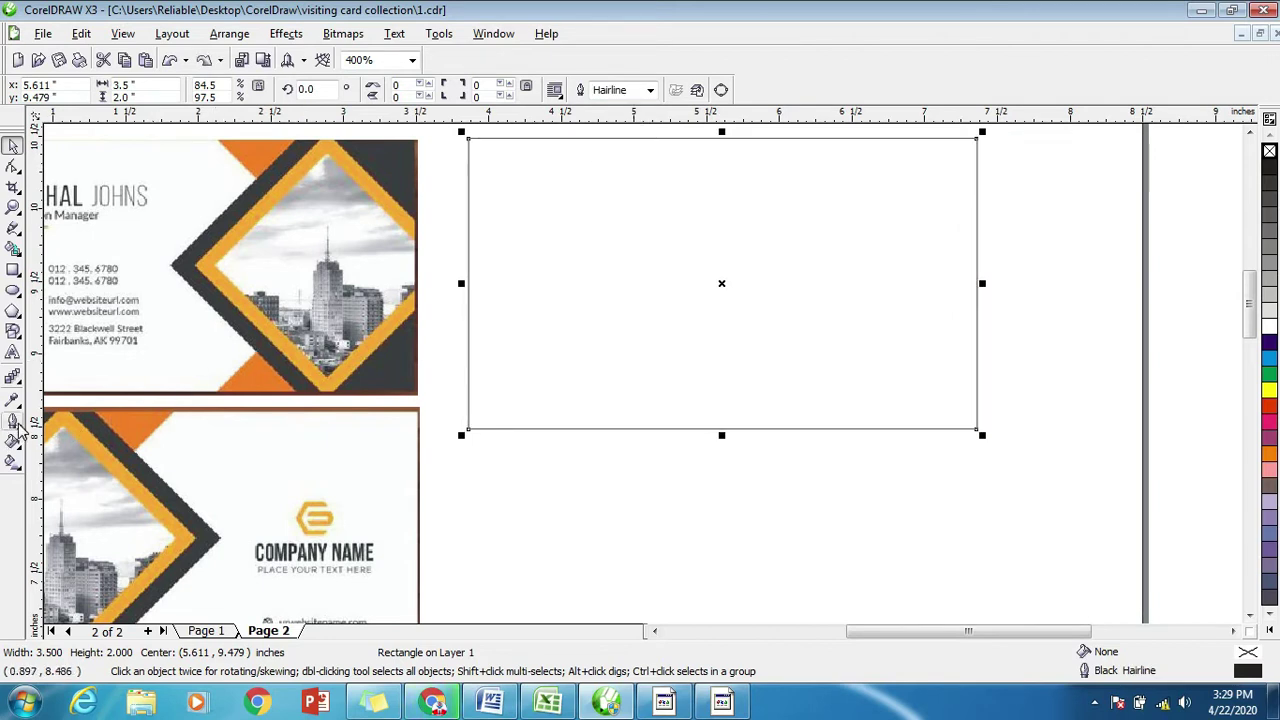
Try and undo a 2.0 pt outline, then dismiss the width list and fill settings unchanged.
click(16, 422)
click(172, 430)
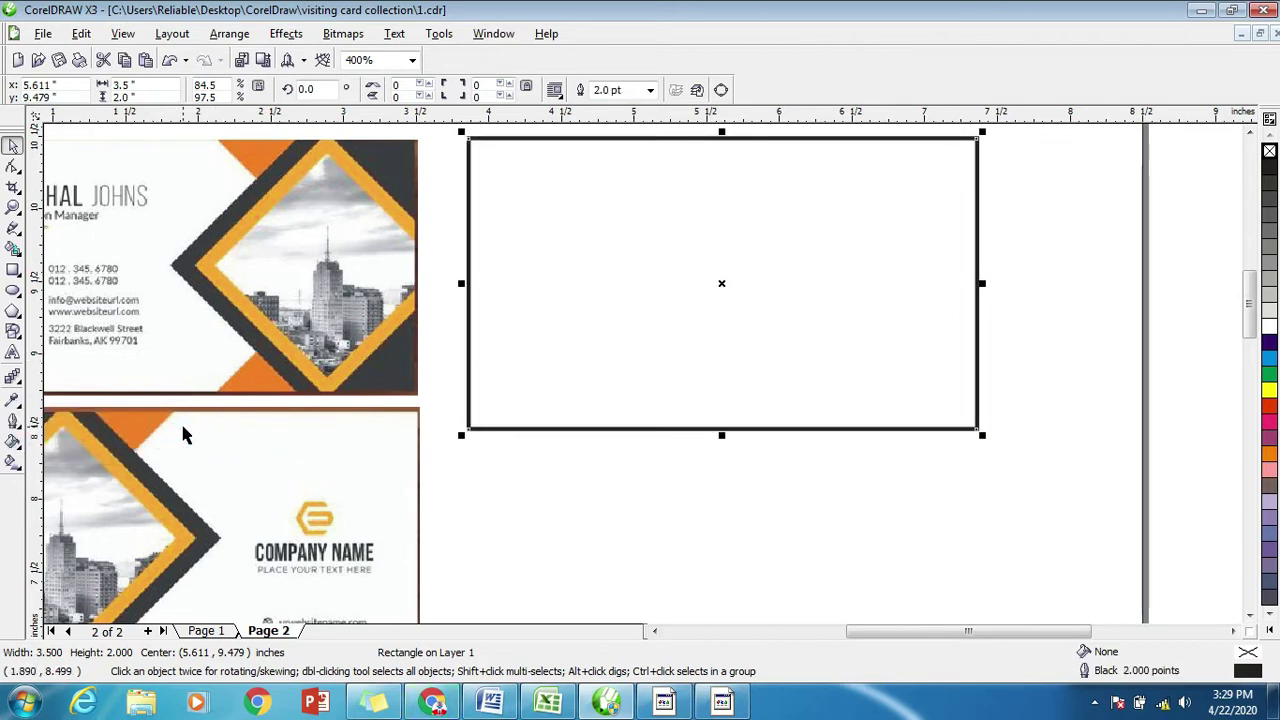
key(ctrl+z)
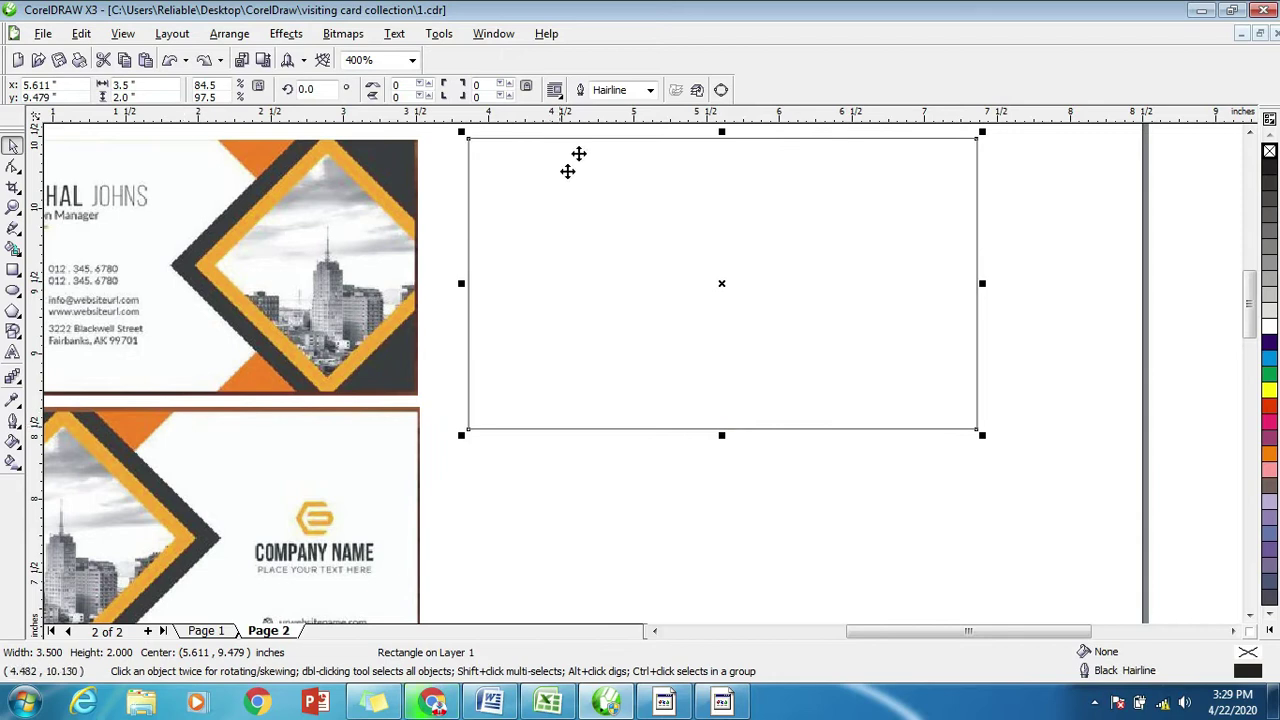
click(650, 90)
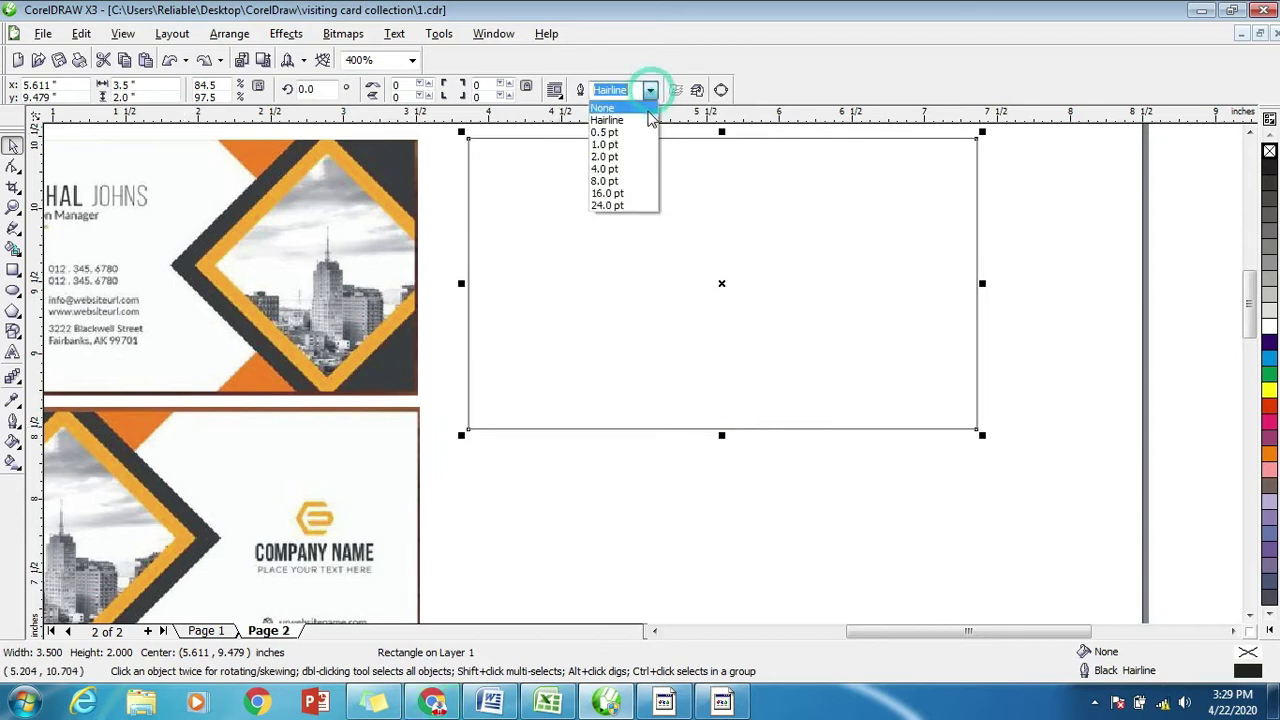
click(1248, 655)
double_click(1248, 656)
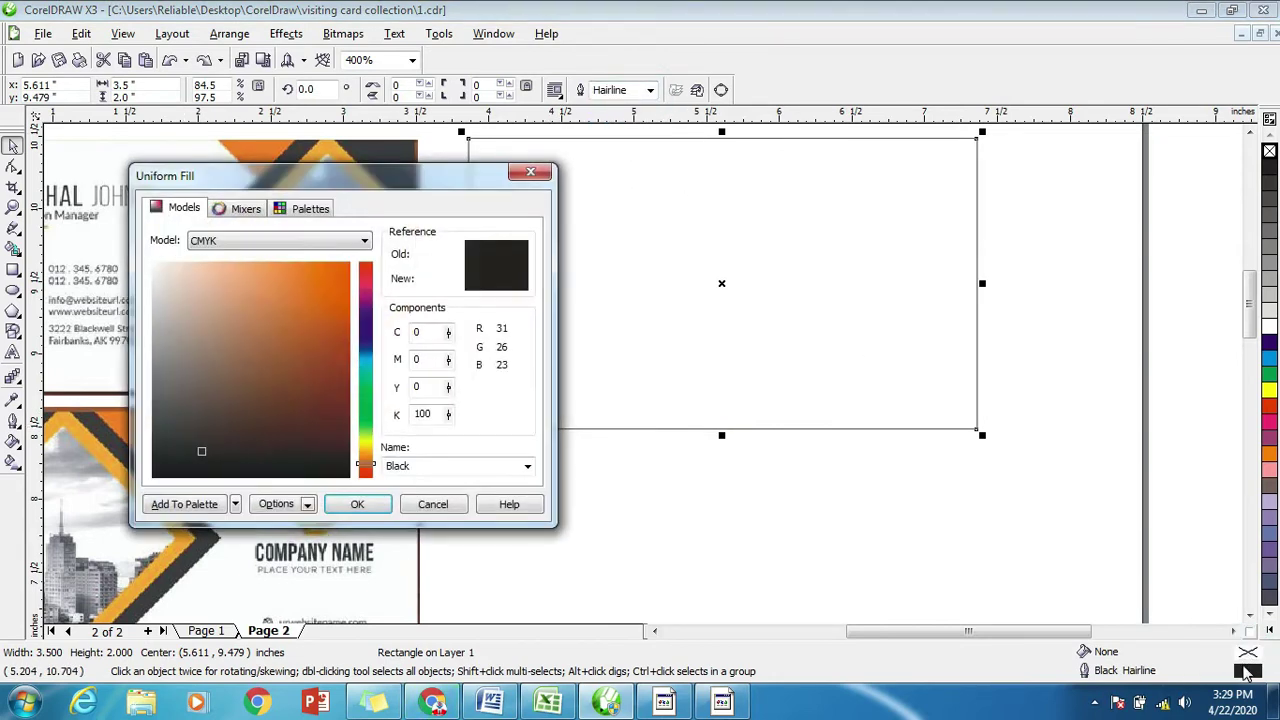
click(431, 504)
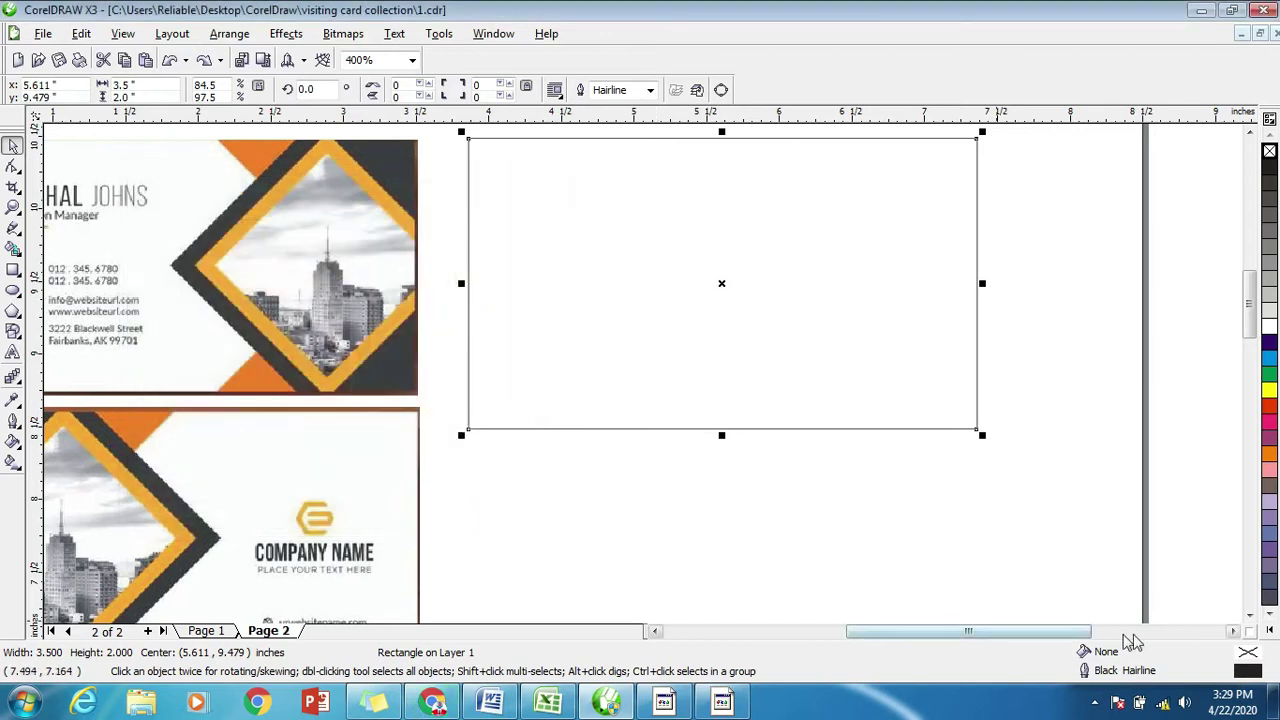
Set the rectangle's outline to 4.0 pt in the Outline Pen dialog.
double_click(1248, 671)
click(536, 251)
click(500, 343)
click(621, 494)
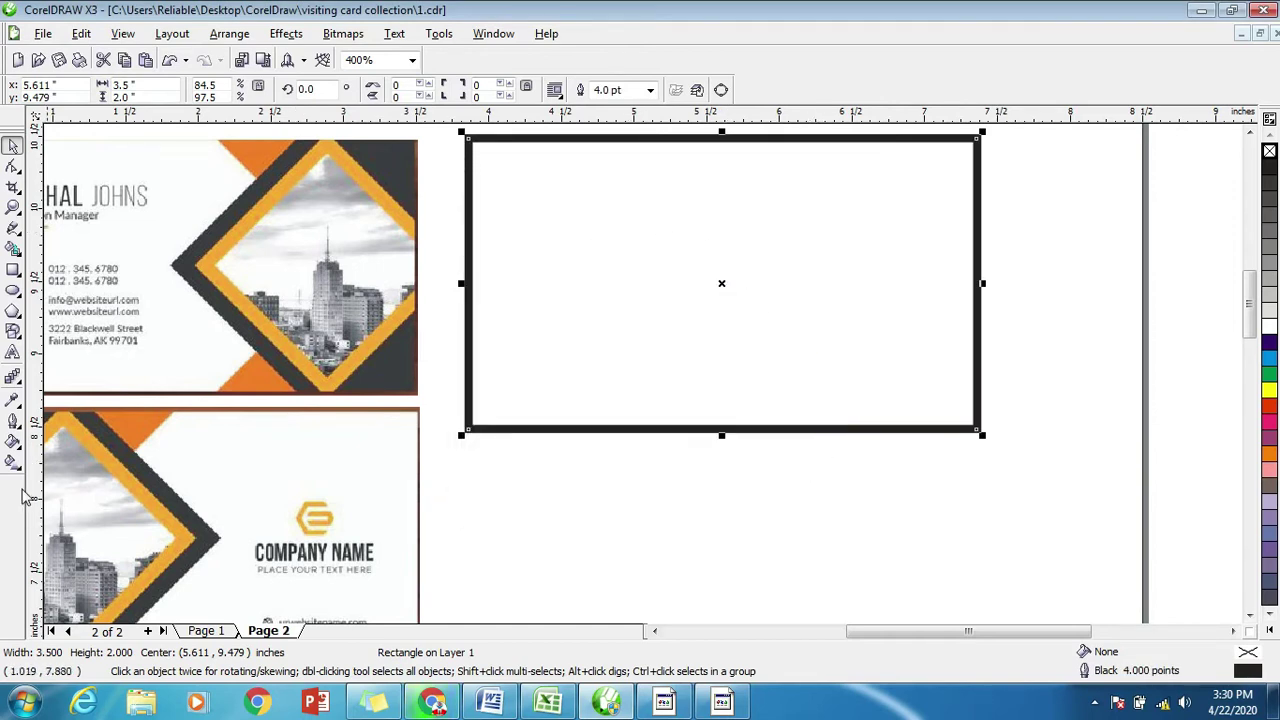
Browse the fill and outline colour options, closing the colour panel without changes.
click(16, 446)
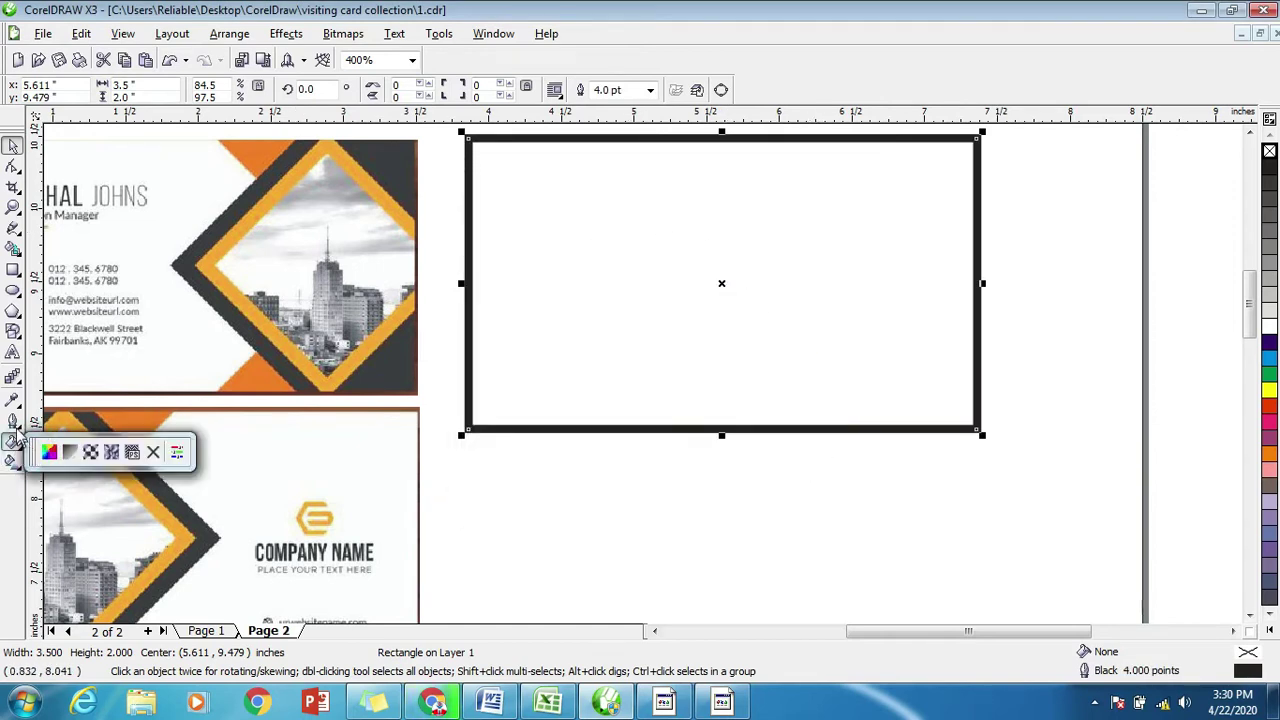
click(13, 422)
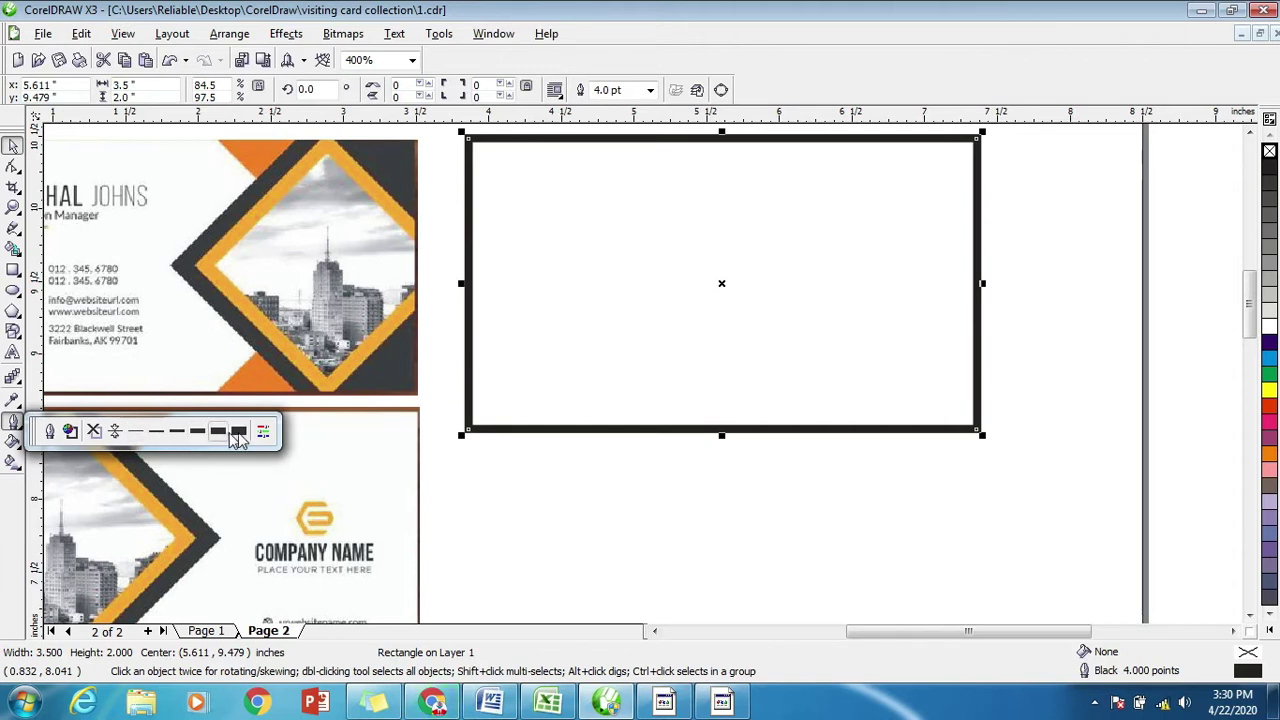
click(263, 431)
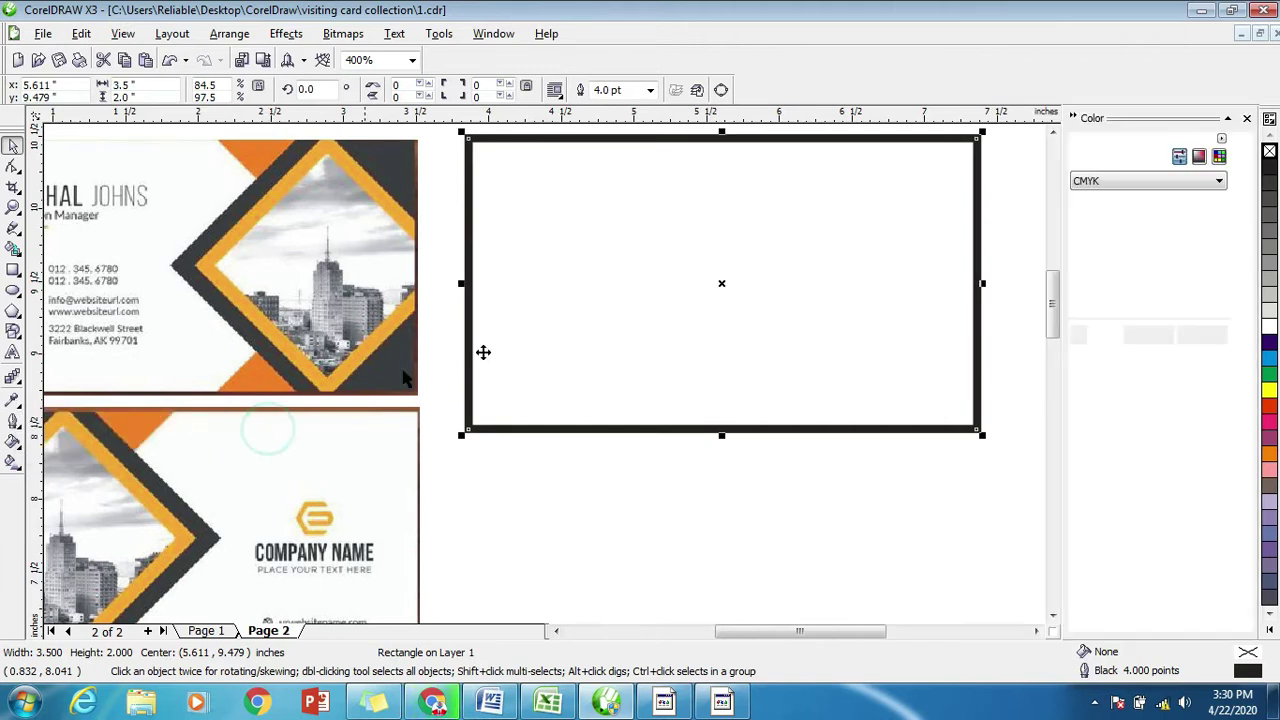
click(1199, 160)
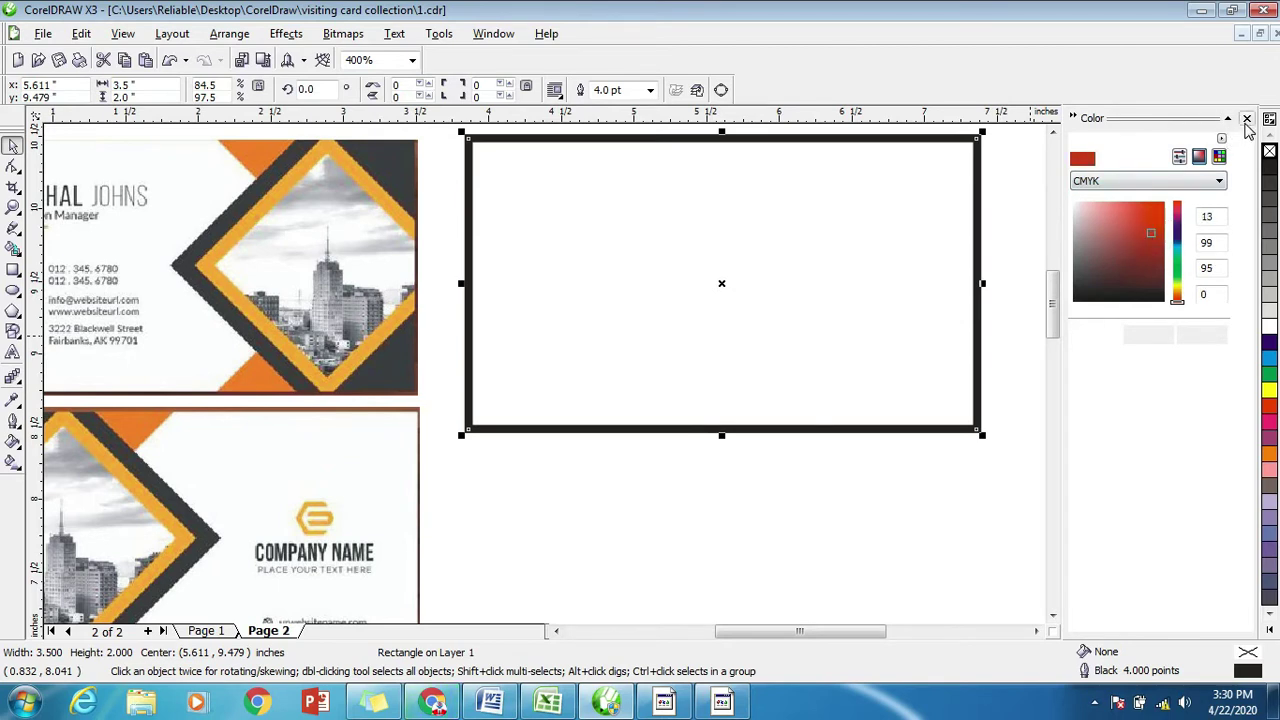
click(1246, 118)
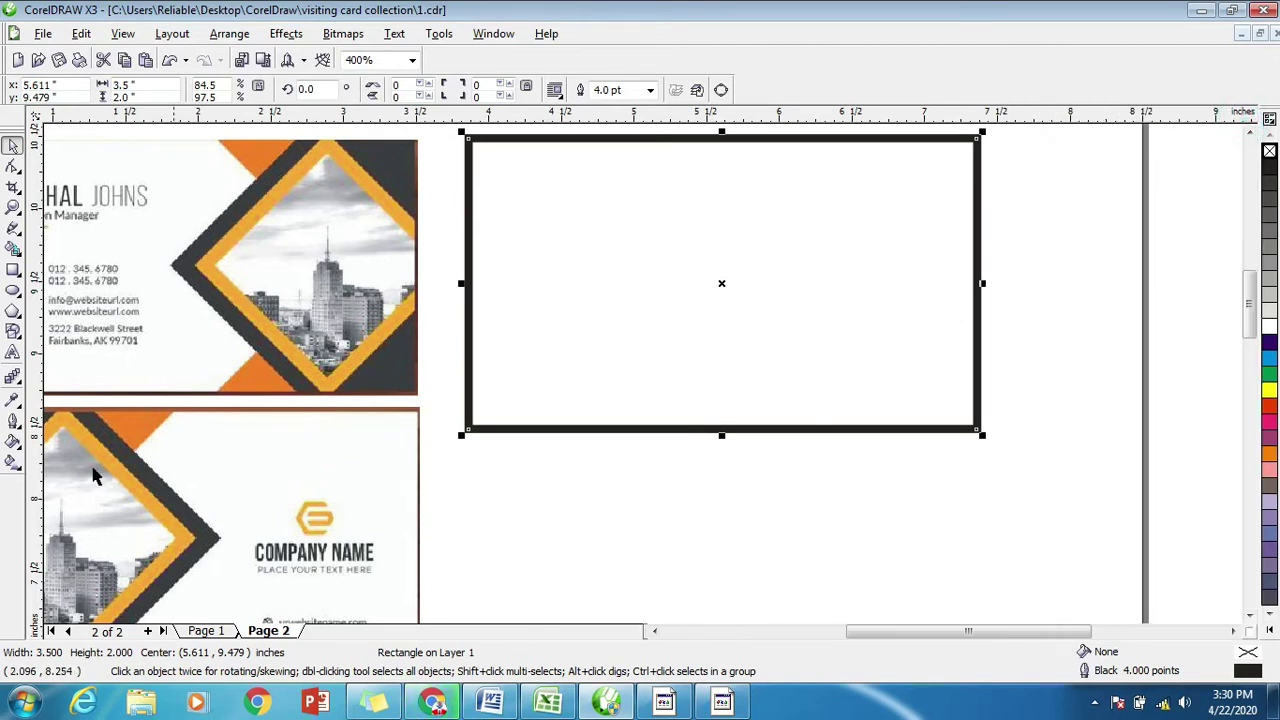
Give the rectangle a brown outline of C55 M80 Y94 K12.
click(13, 421)
click(70, 431)
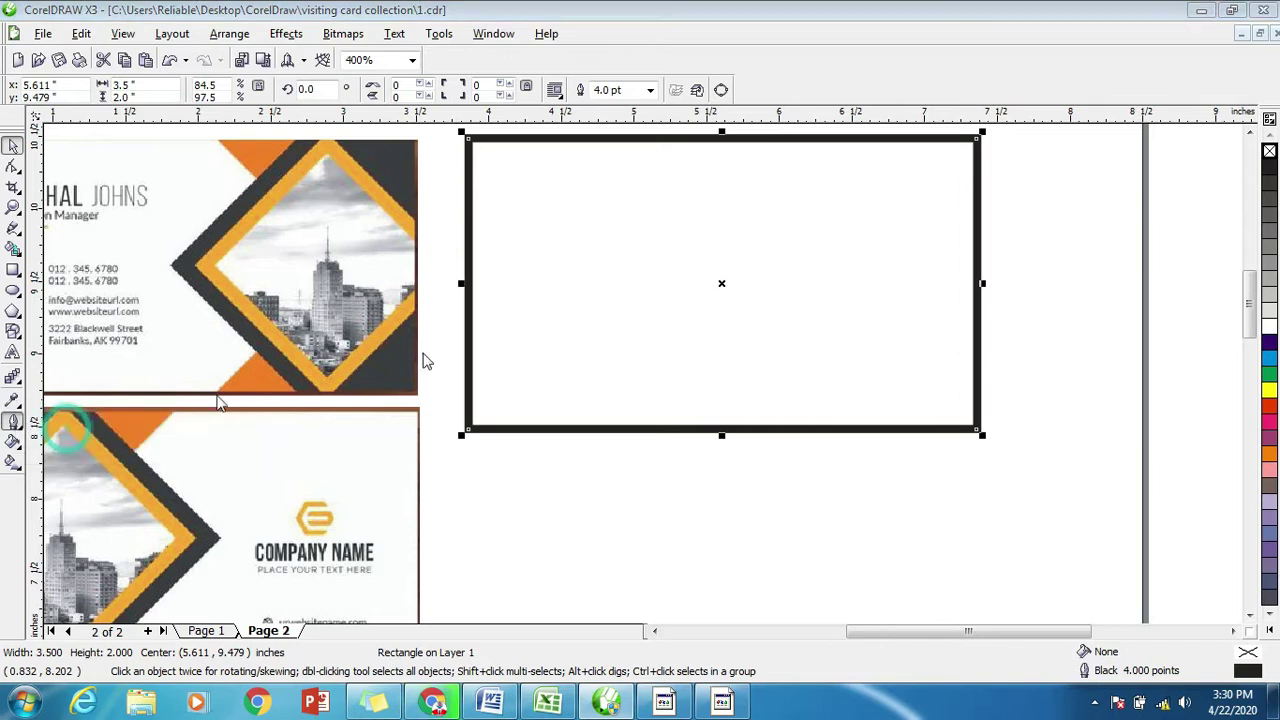
click(250, 345)
click(273, 395)
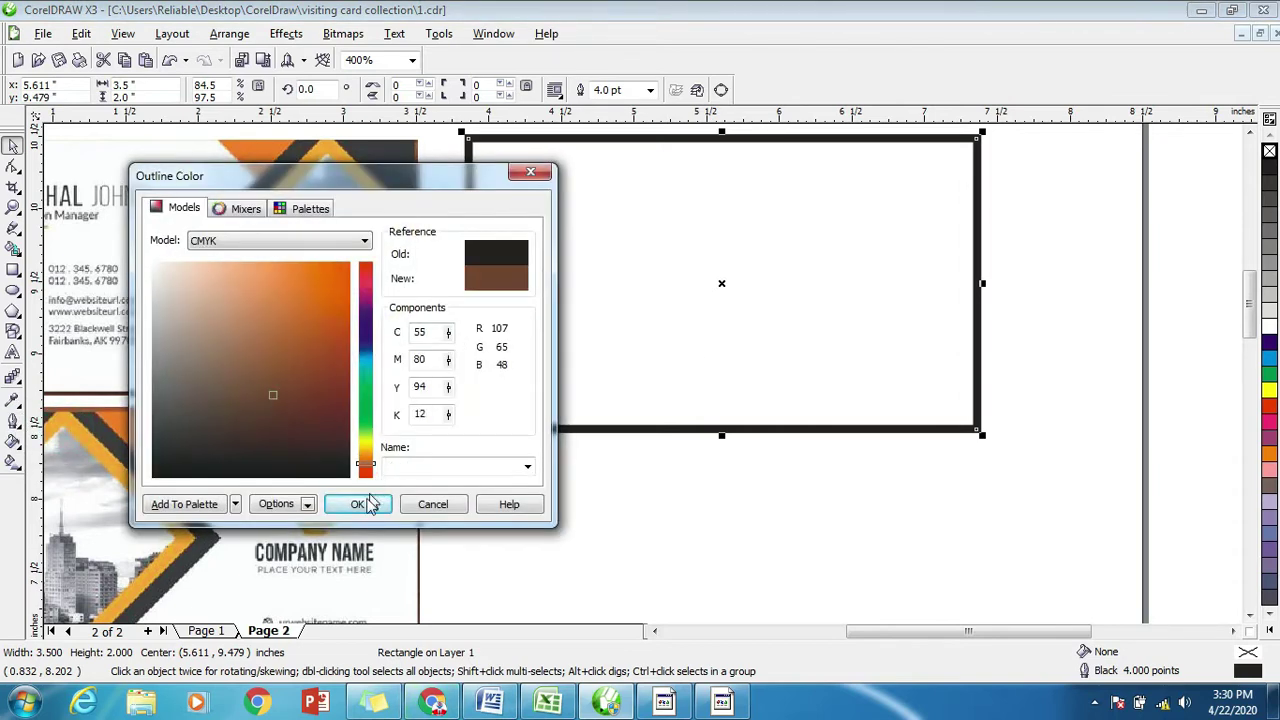
click(360, 504)
Recolour the outline magenta from the palette, after briefly trying yellow.
scroll(643, 371, up, 2)
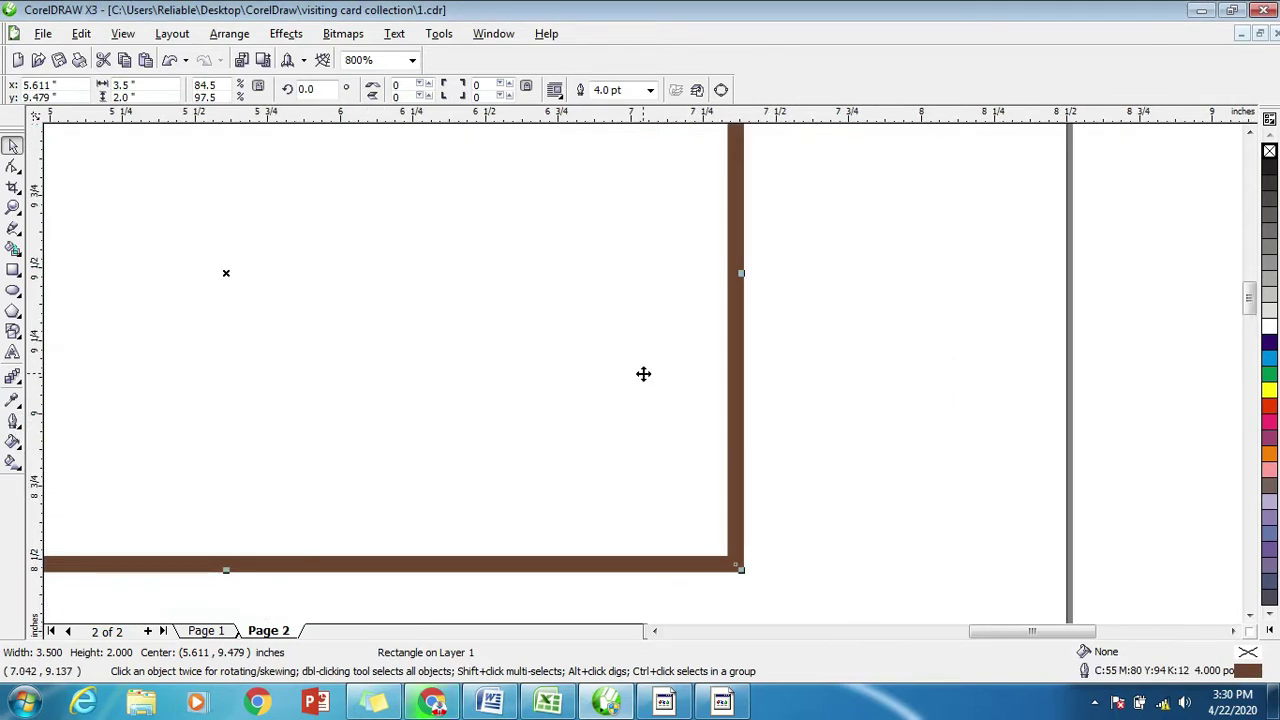
scroll(246, 434, down, 2)
scroll(643, 381, up, 1)
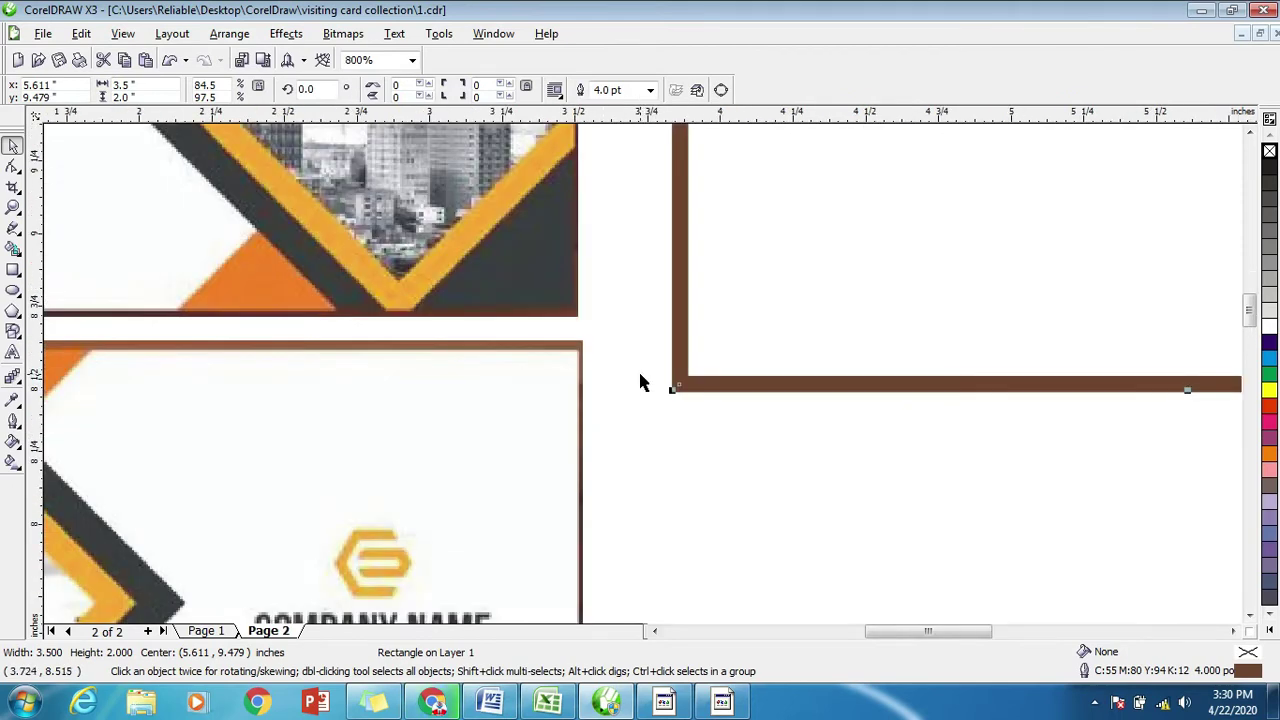
scroll(643, 383, down, 1)
scroll(788, 366, down, 1)
right_click(1269, 391)
right_click(1269, 422)
Move the magenta-bordered rectangle slightly higher on the page.
scroll(743, 286, up, 1)
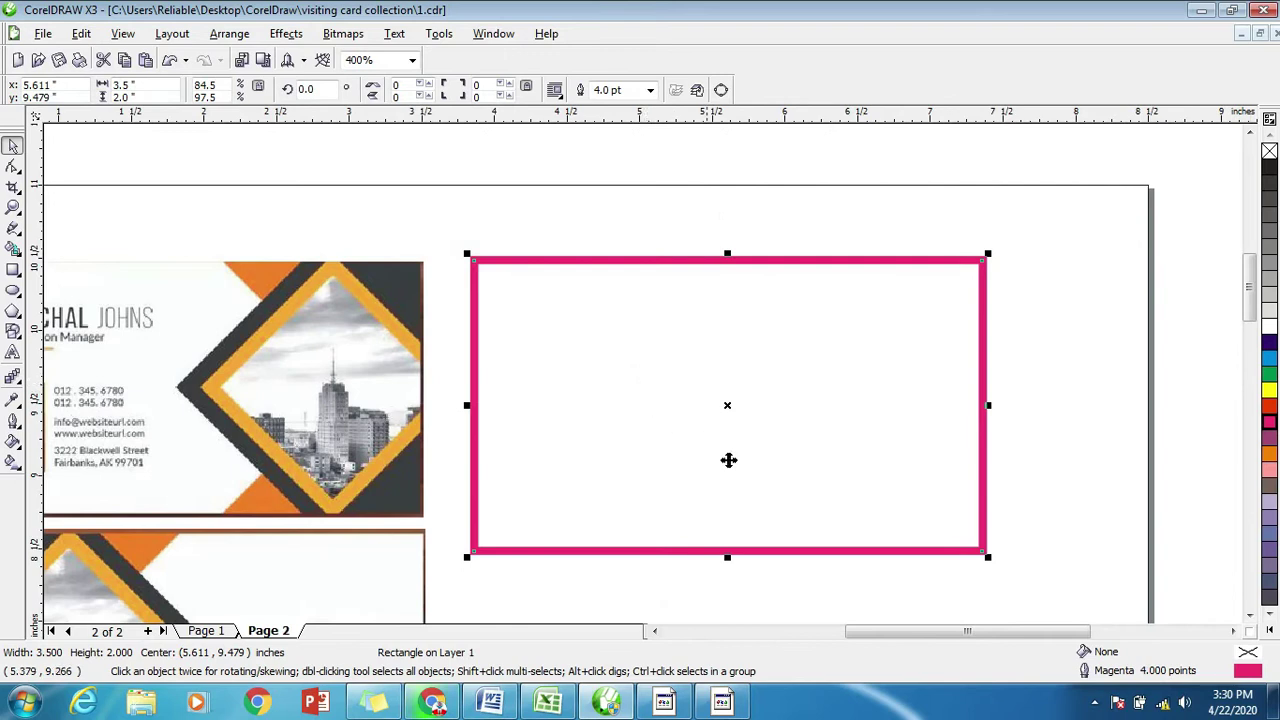
drag(728, 460, 727, 442)
scroll(800, 420, down, 1)
Type the text RELIABLE, correcting the mistyped letters.
click(1037, 328)
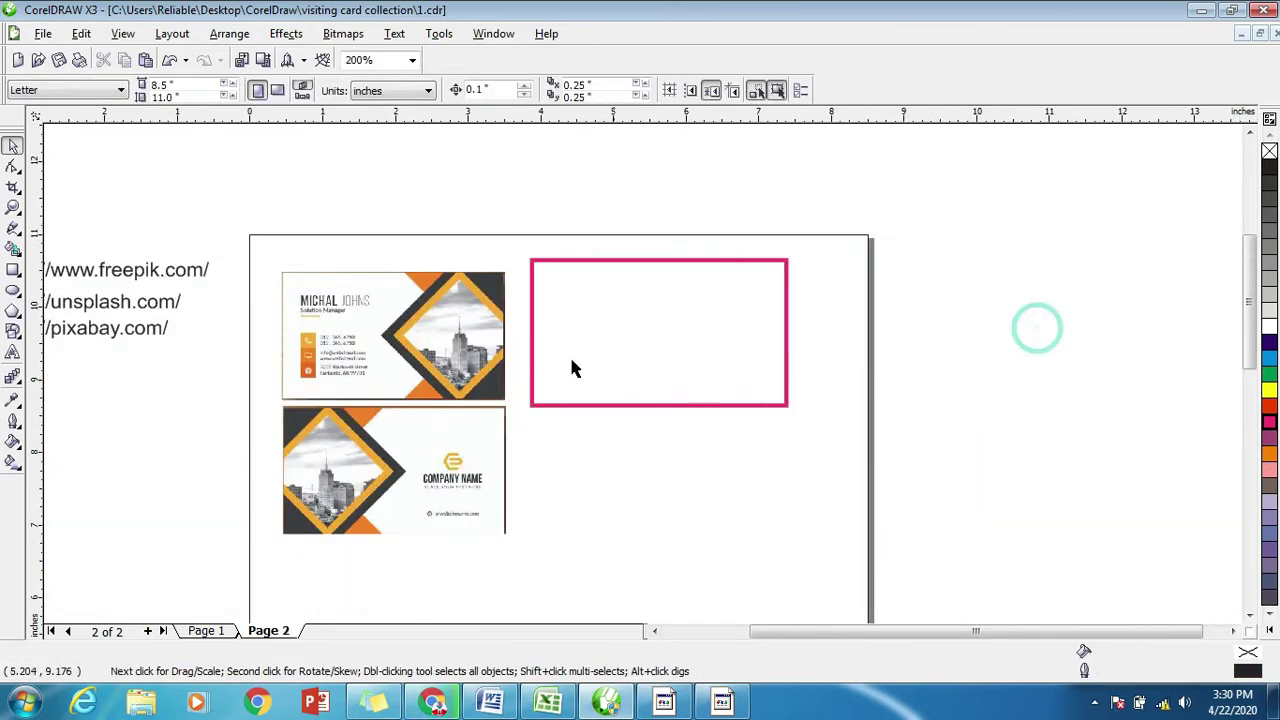
scroll(420, 370, up, 1)
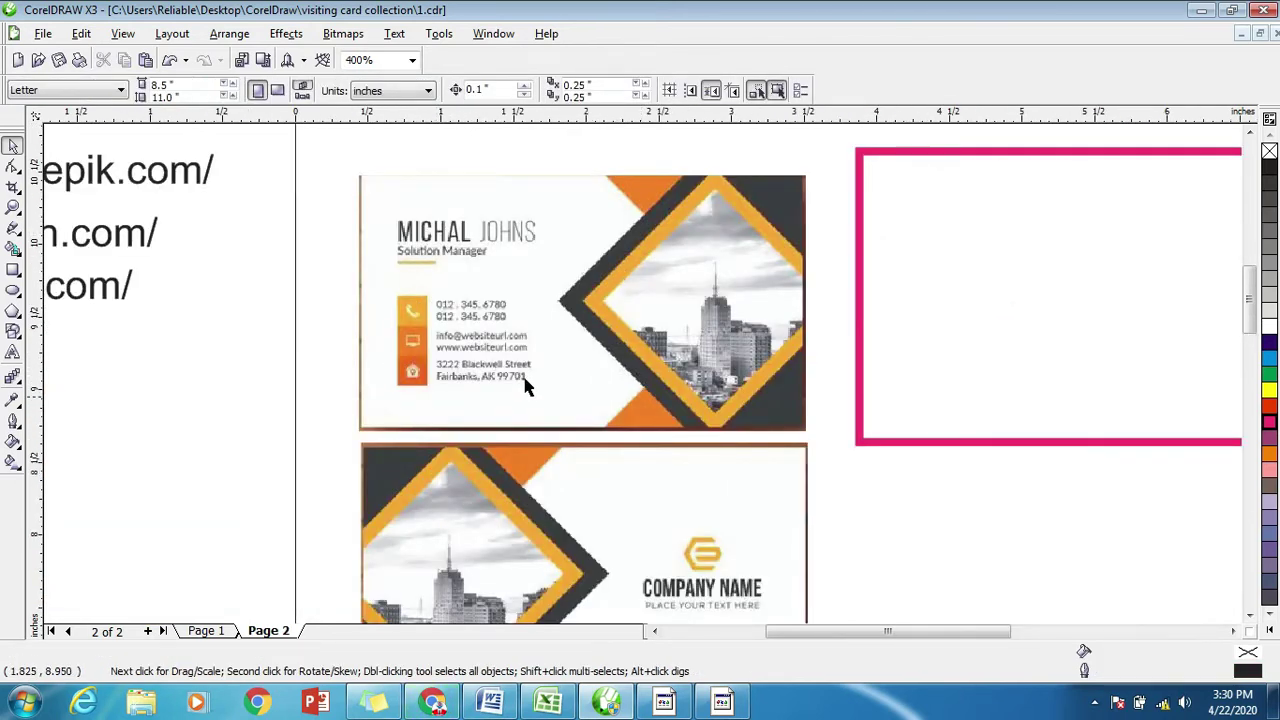
click(13, 352)
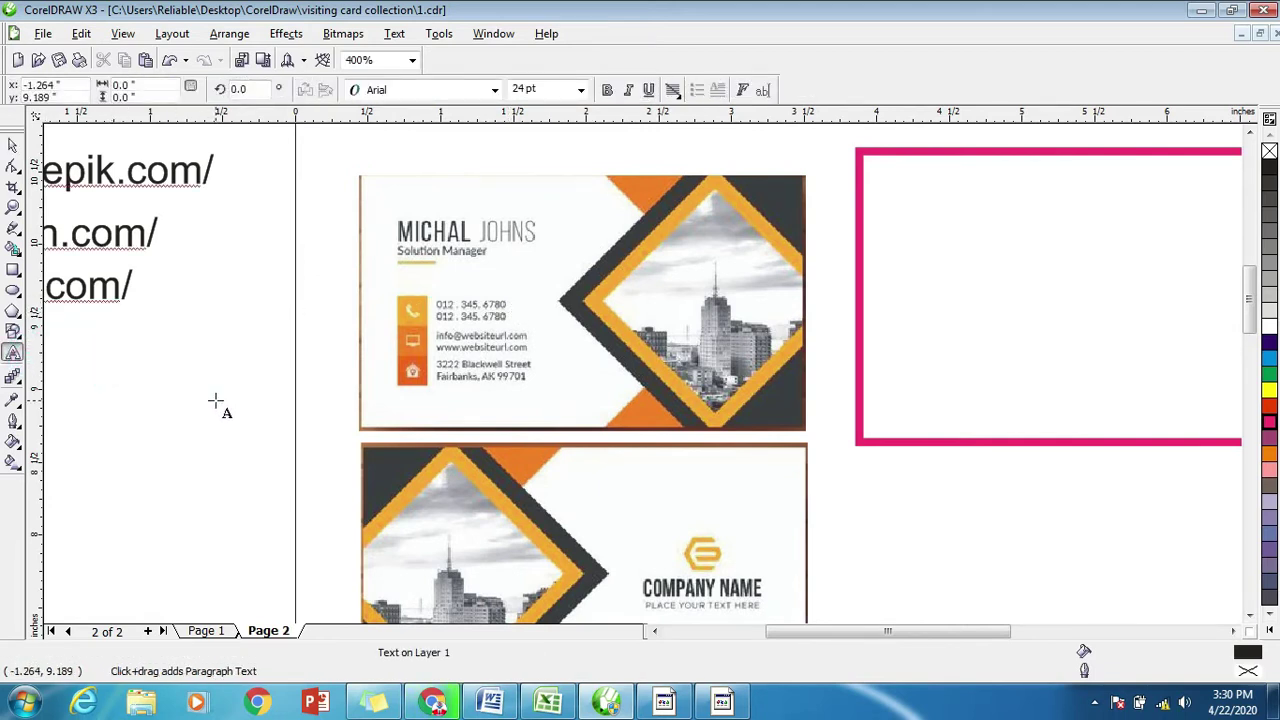
text(Re)
key(BackSpace)
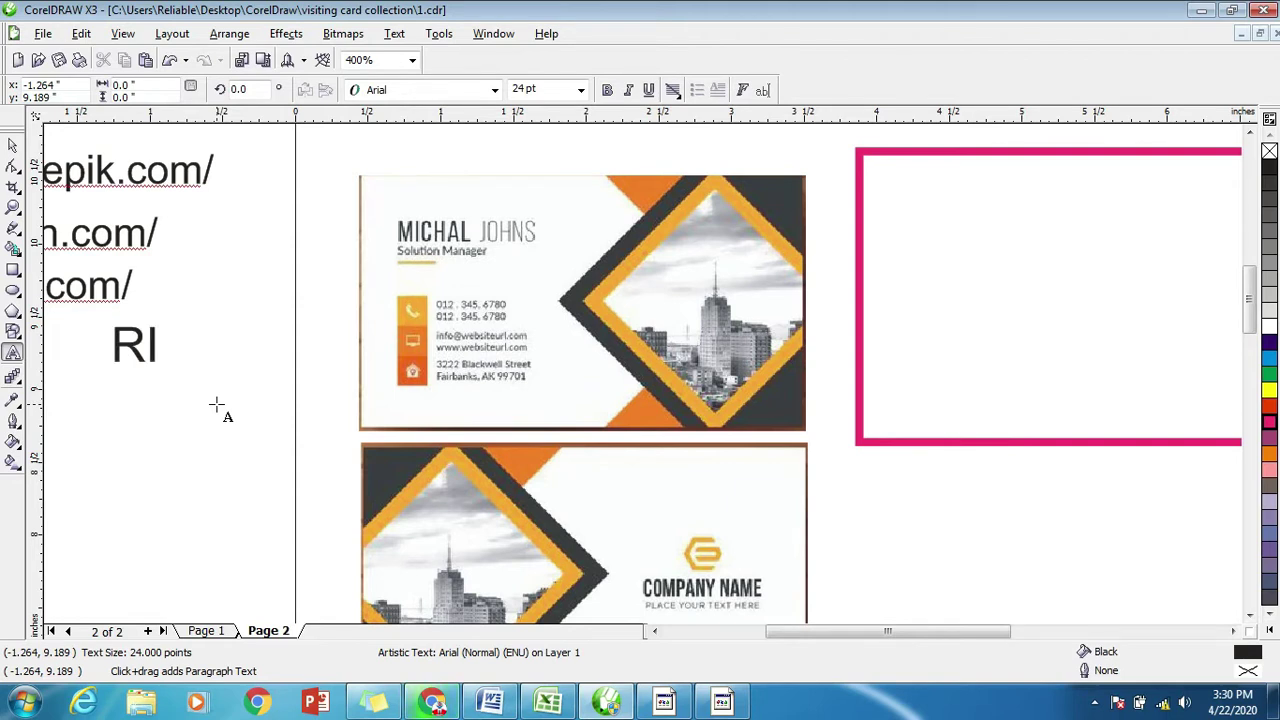
text(ABLE)
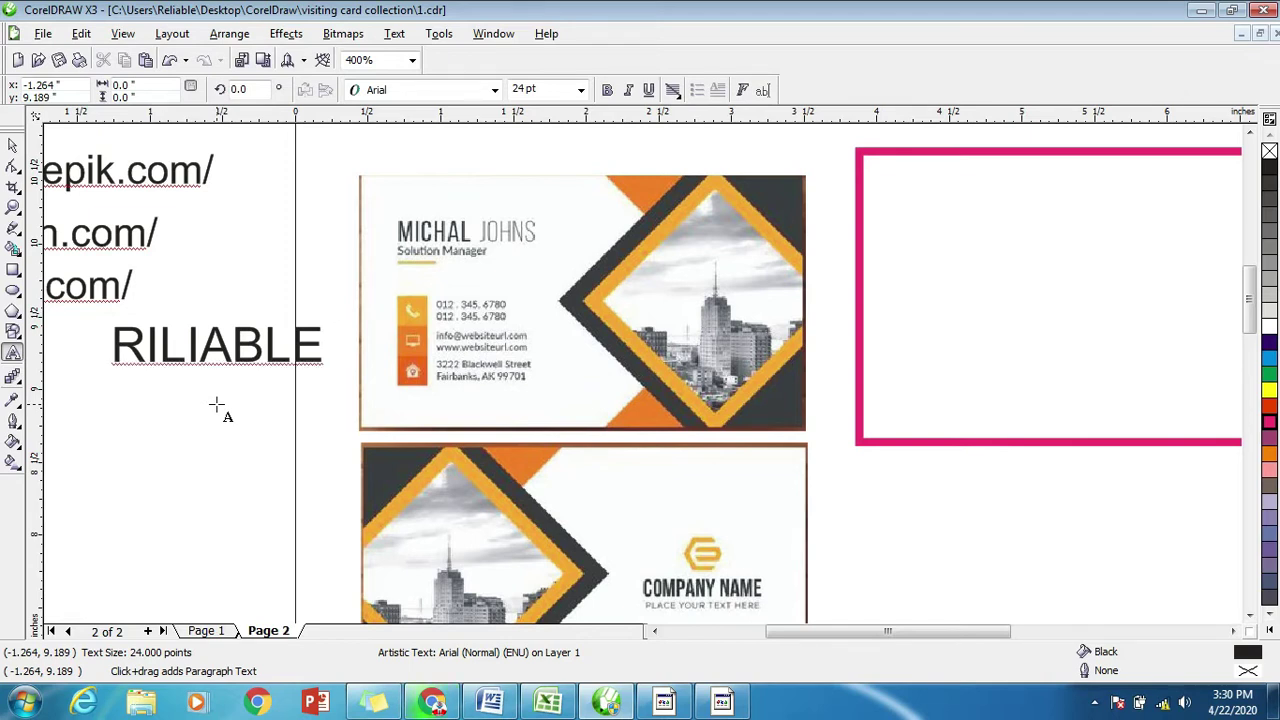
drag(146, 345, 160, 347)
text(E)
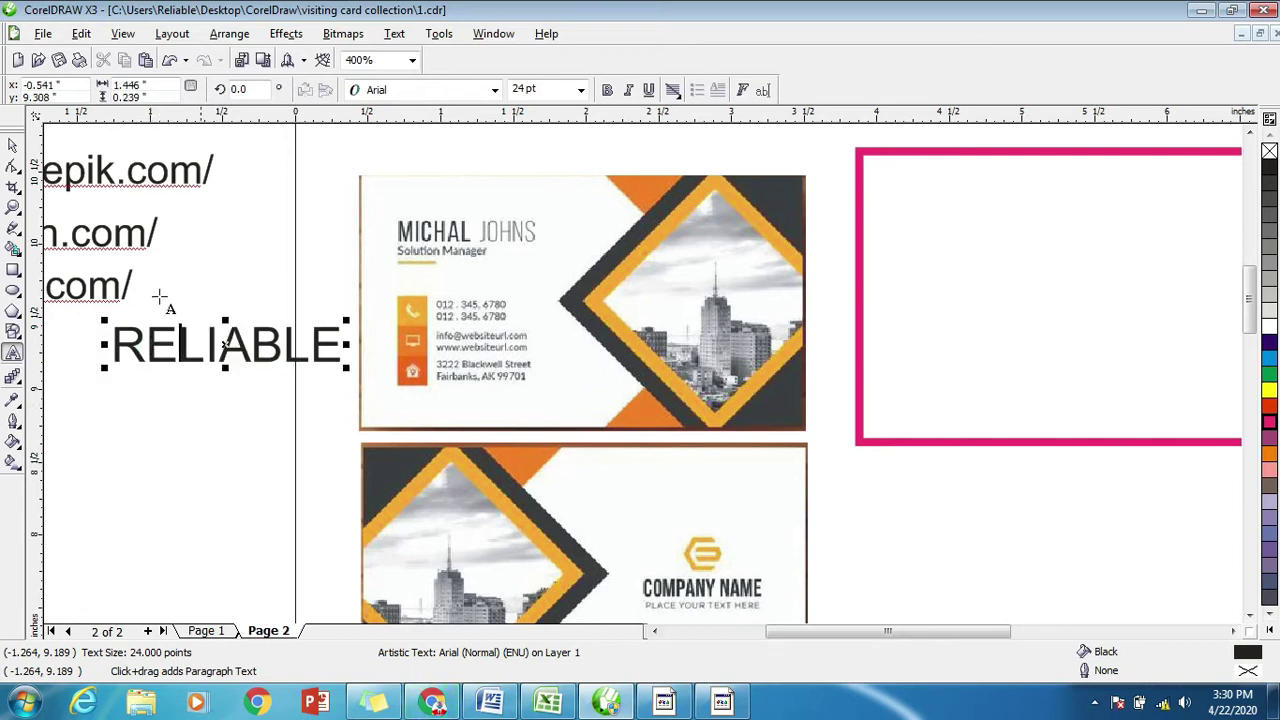
click(12, 145)
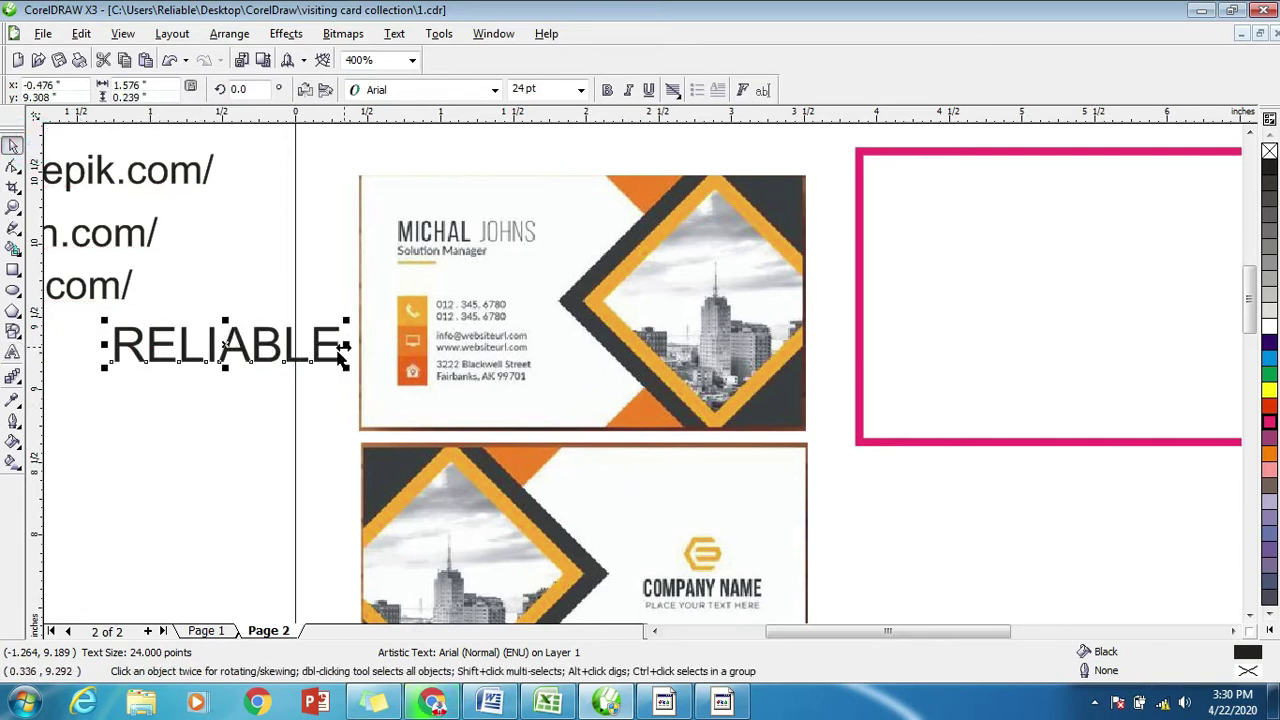
Type Solutions as a second text line and drag it just below RELIABLE.
click(13, 350)
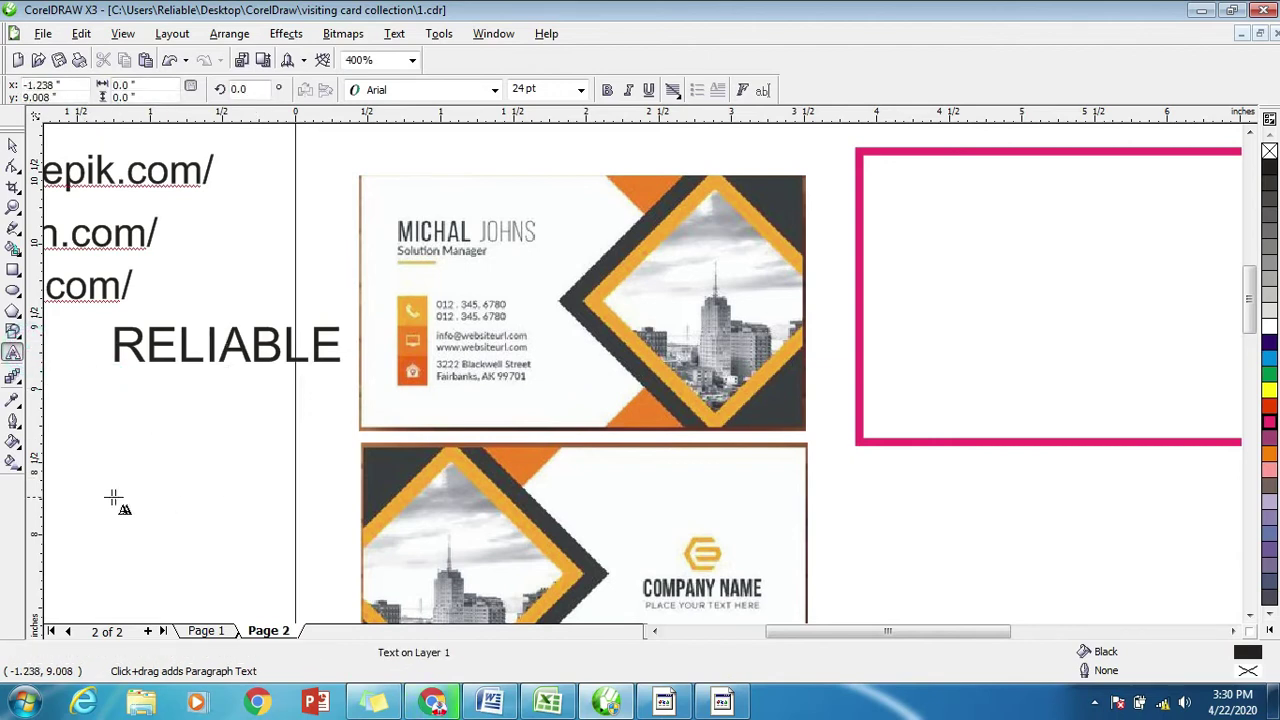
text(SOLU)
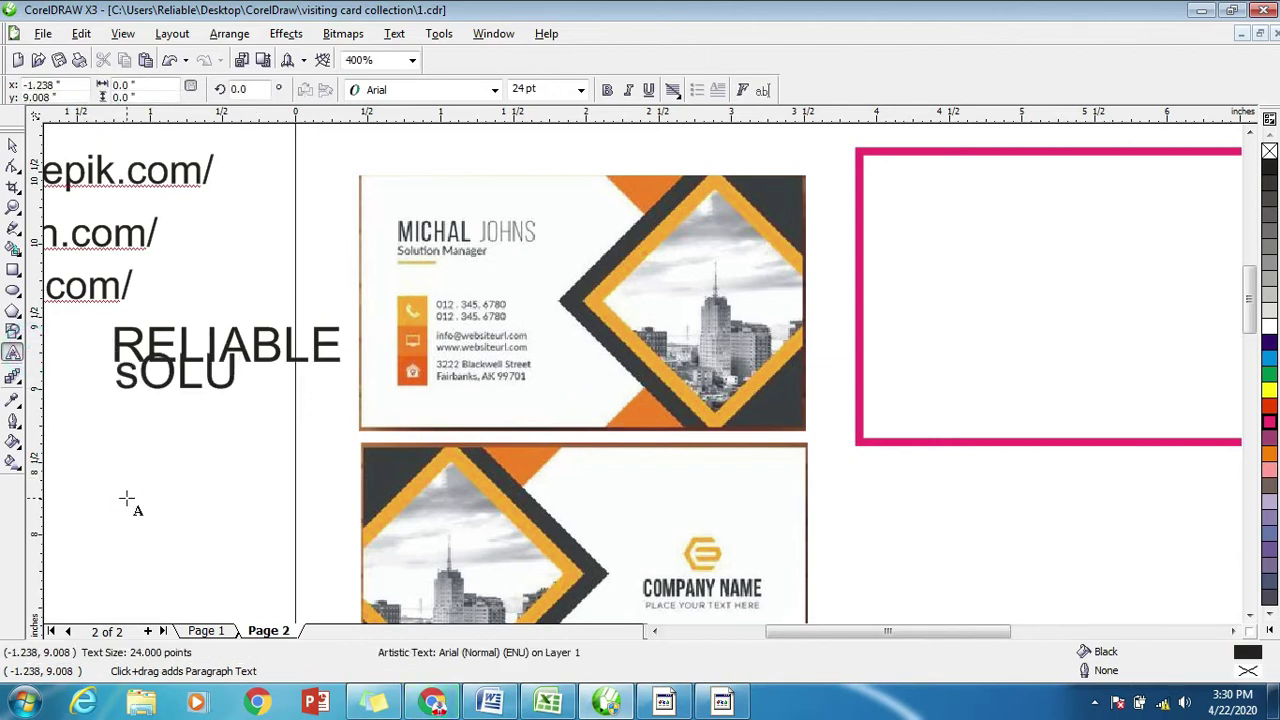
key(BackSpace)
key(BackSpace)
key(BackSpace)
key(BackSpace)
text(Solutions)
click(12, 145)
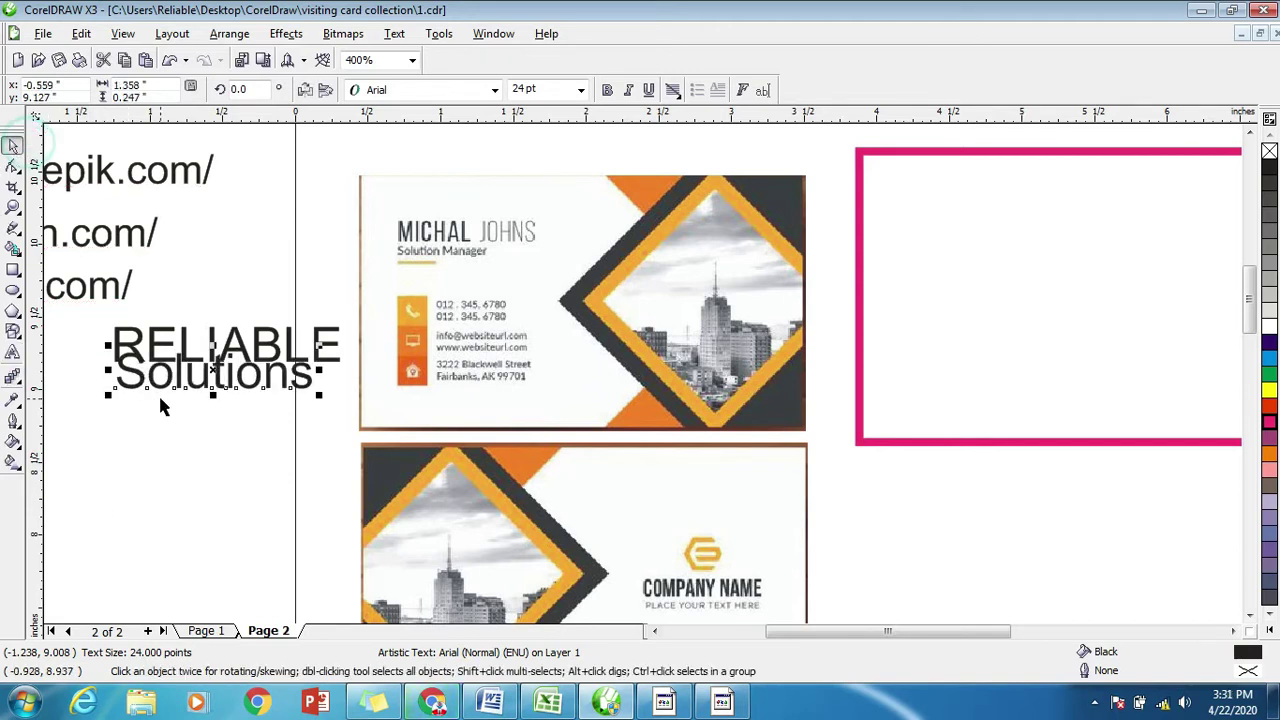
drag(152, 380, 147, 394)
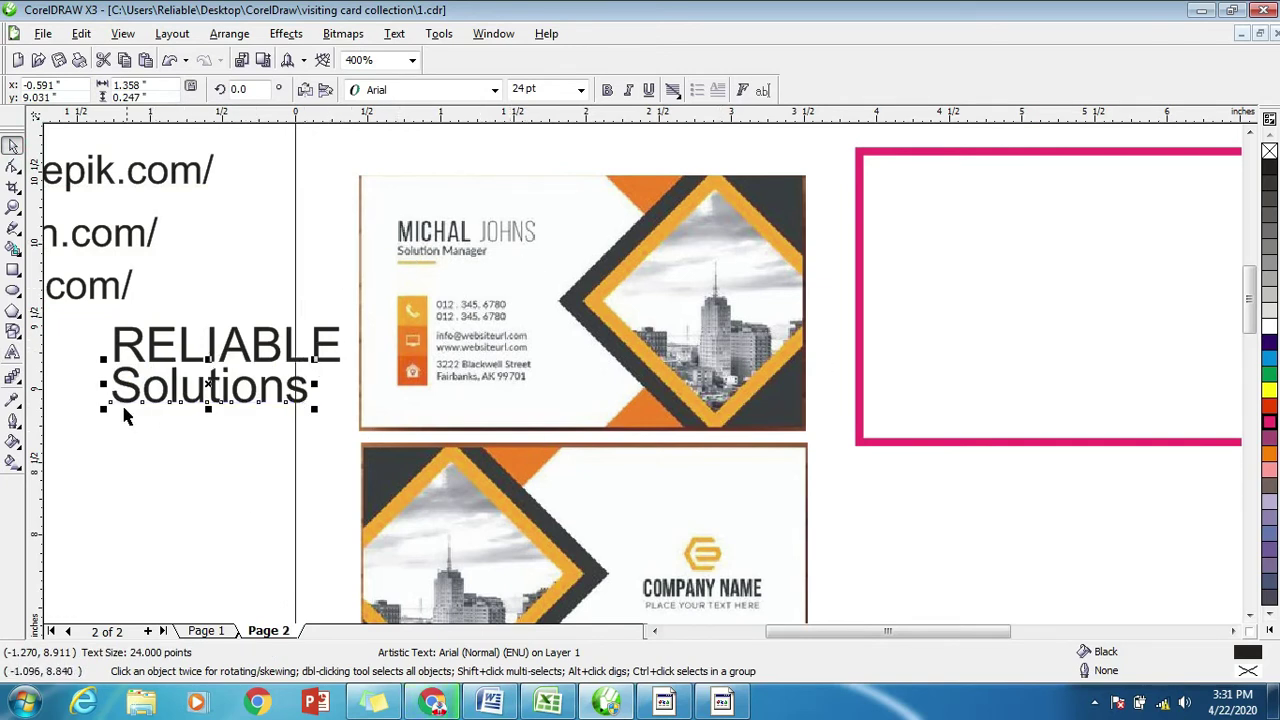
Move RELIABLE into the magenta card and shrink it to fit.
key(F3)
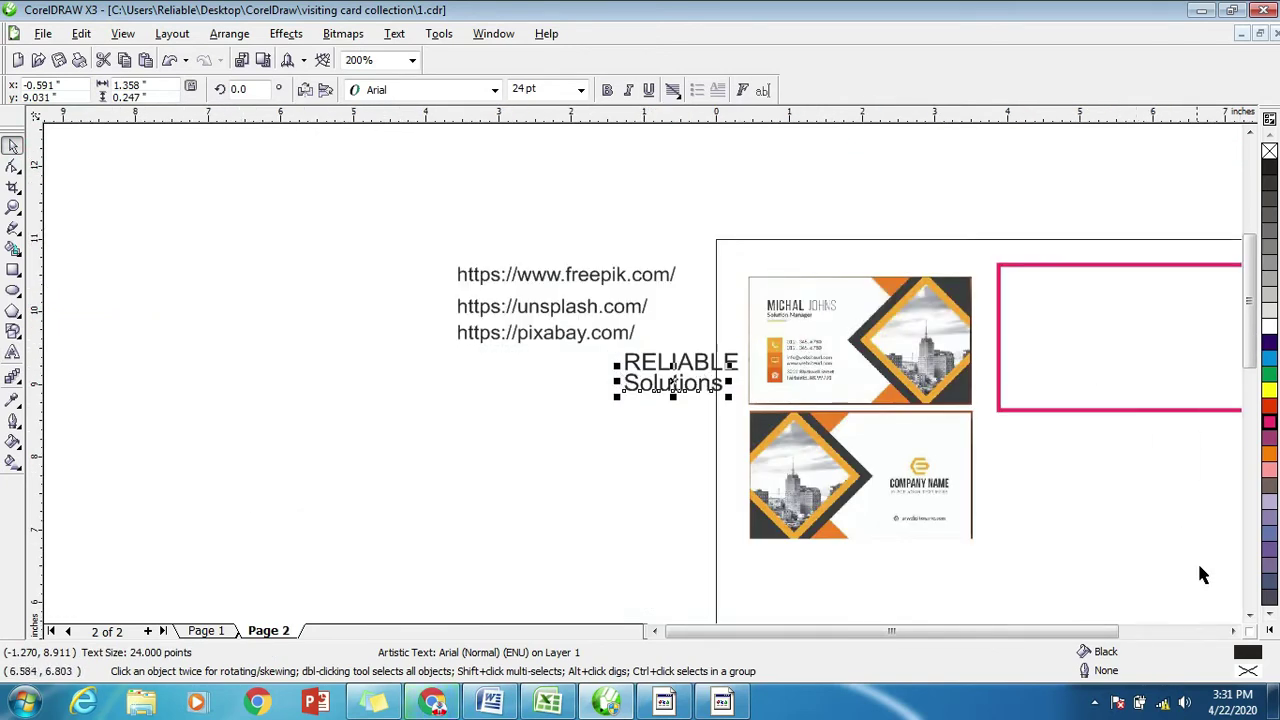
click(1233, 632)
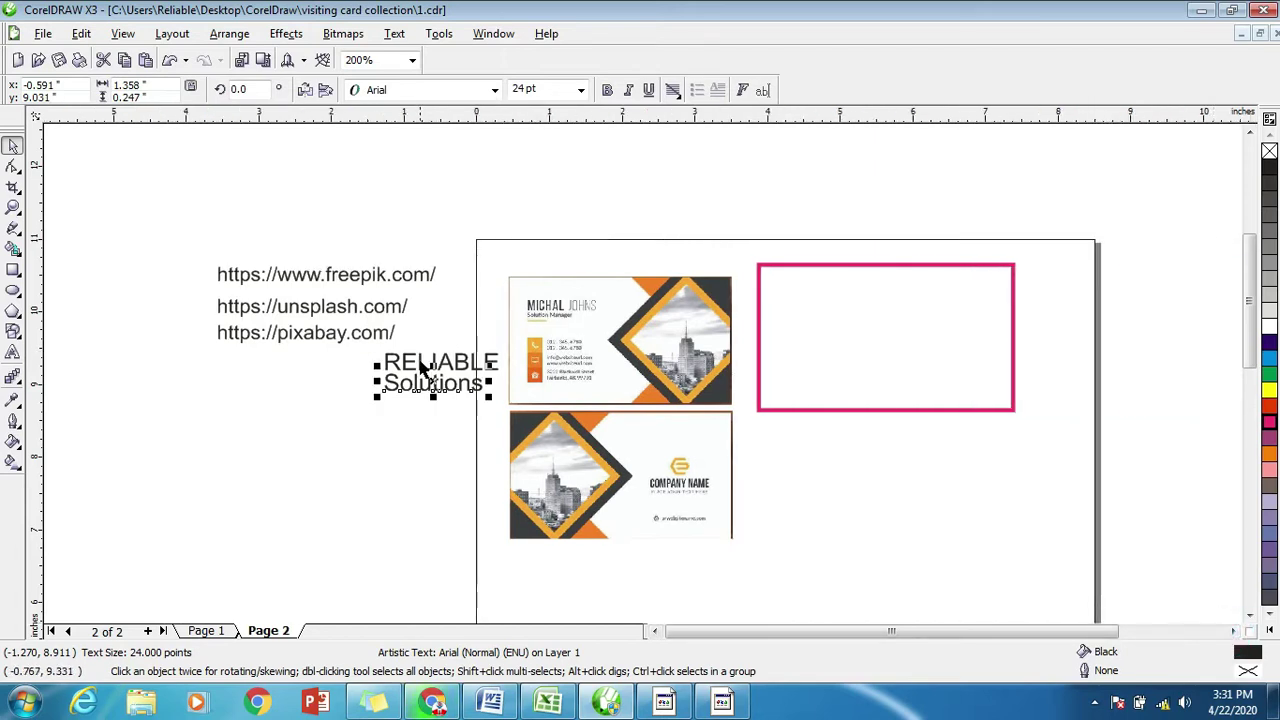
drag(417, 362, 807, 320)
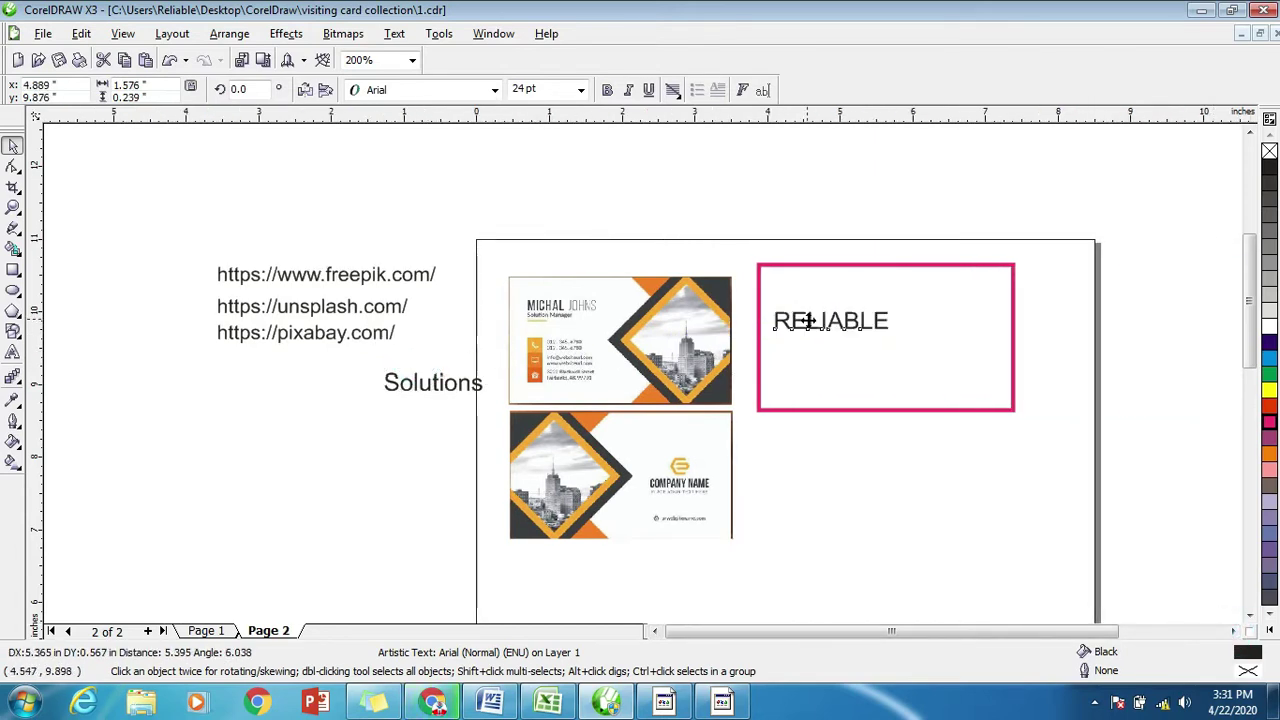
mouse_move(895, 304)
mouse_down()
mouse_move(850, 307)
mouse_move(867, 307)
mouse_up()
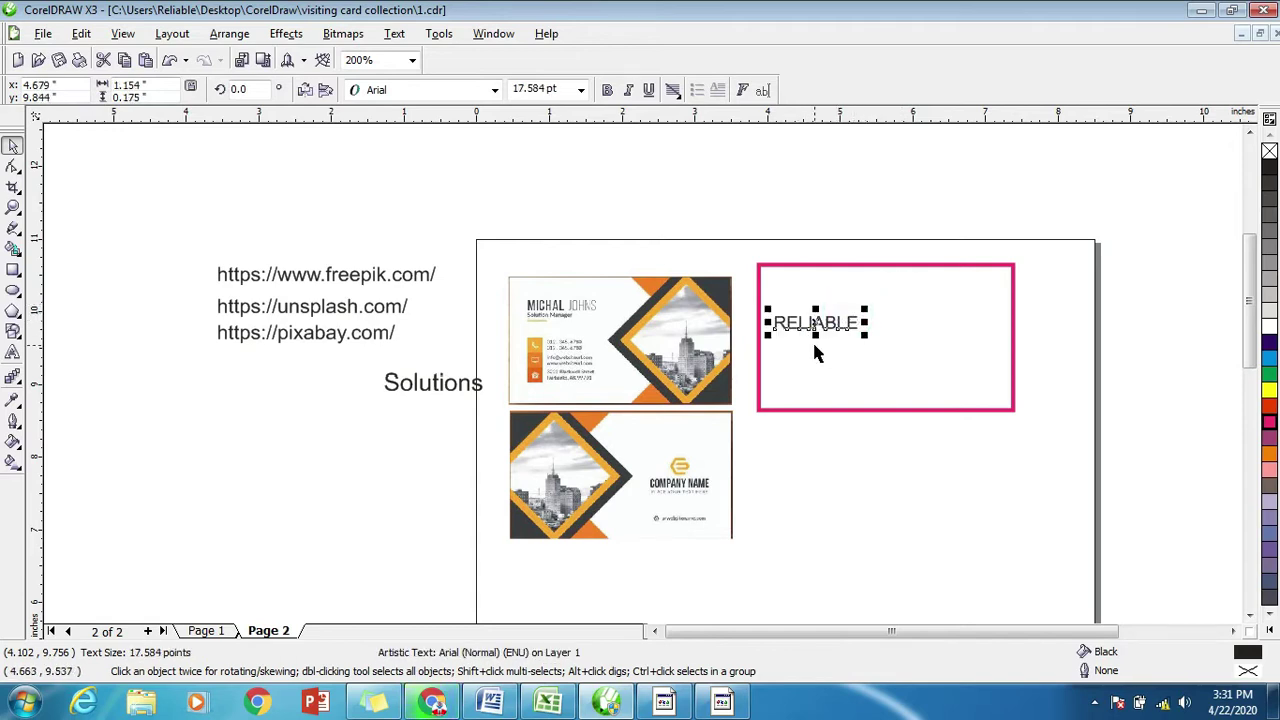
Change RELIABLE's font to 18thCentury, after briefly trying Swis721 BT.
click(453, 91)
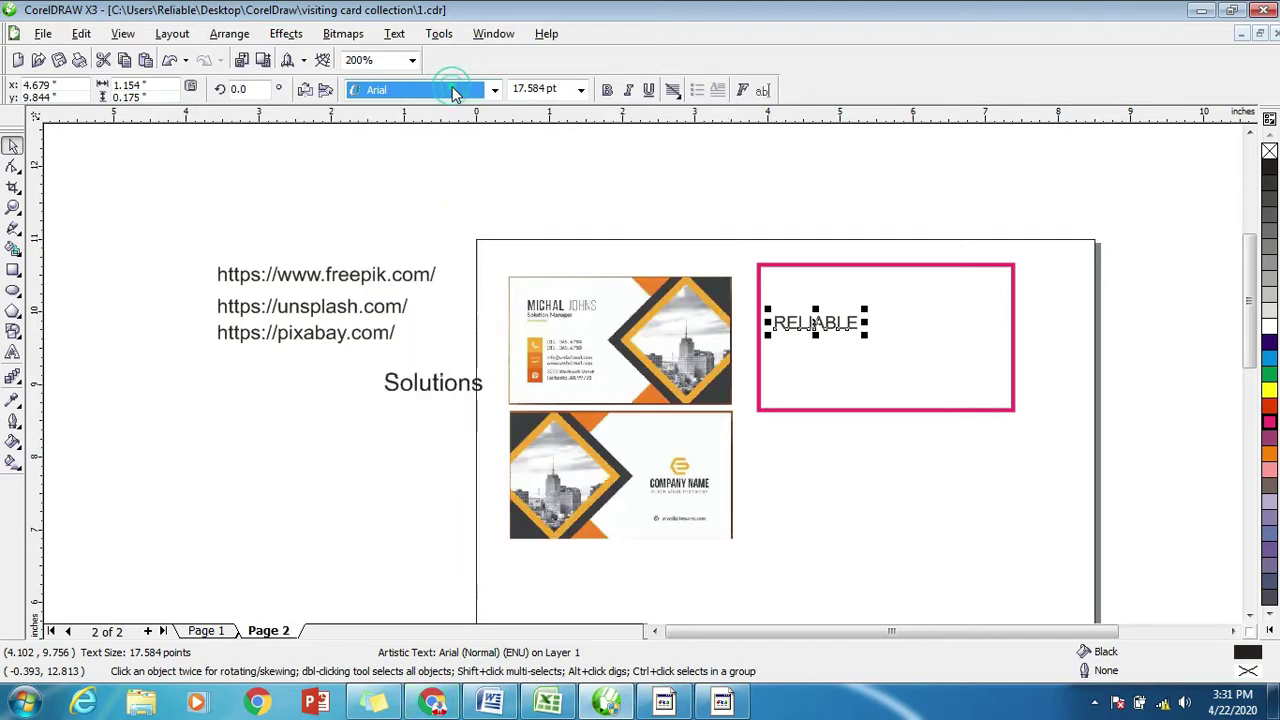
click(453, 91)
click(398, 129)
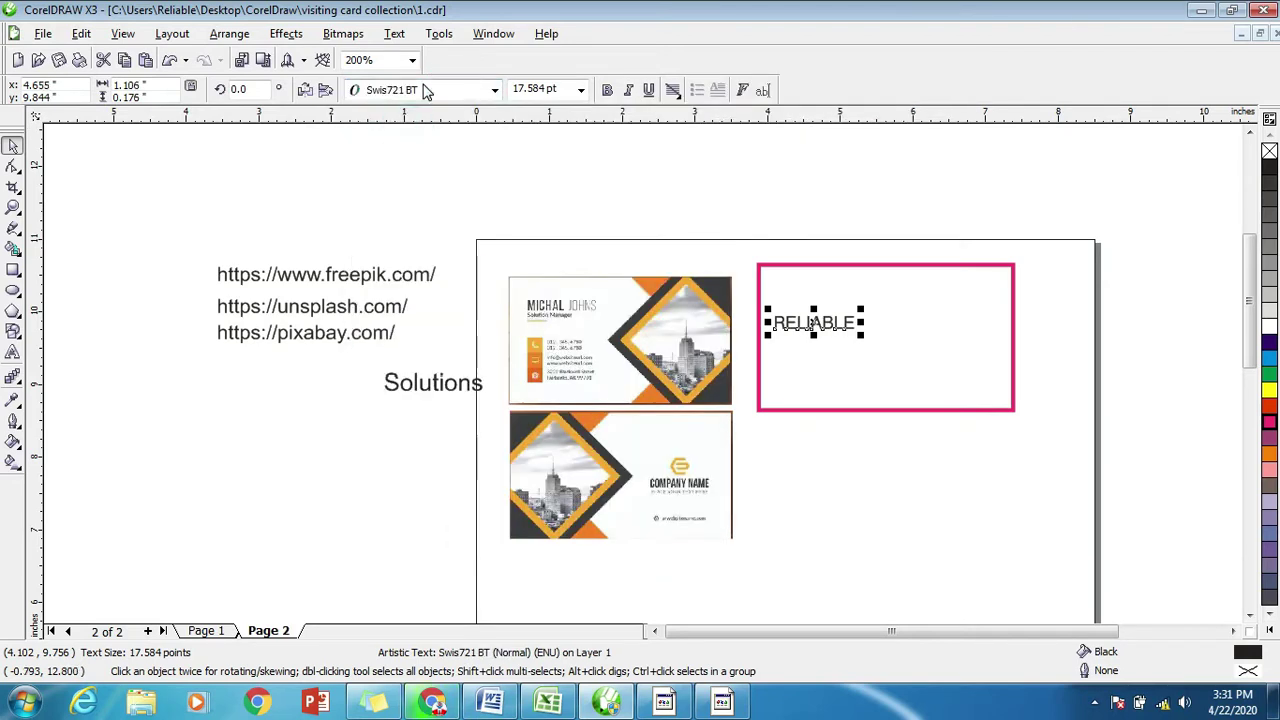
click(423, 91)
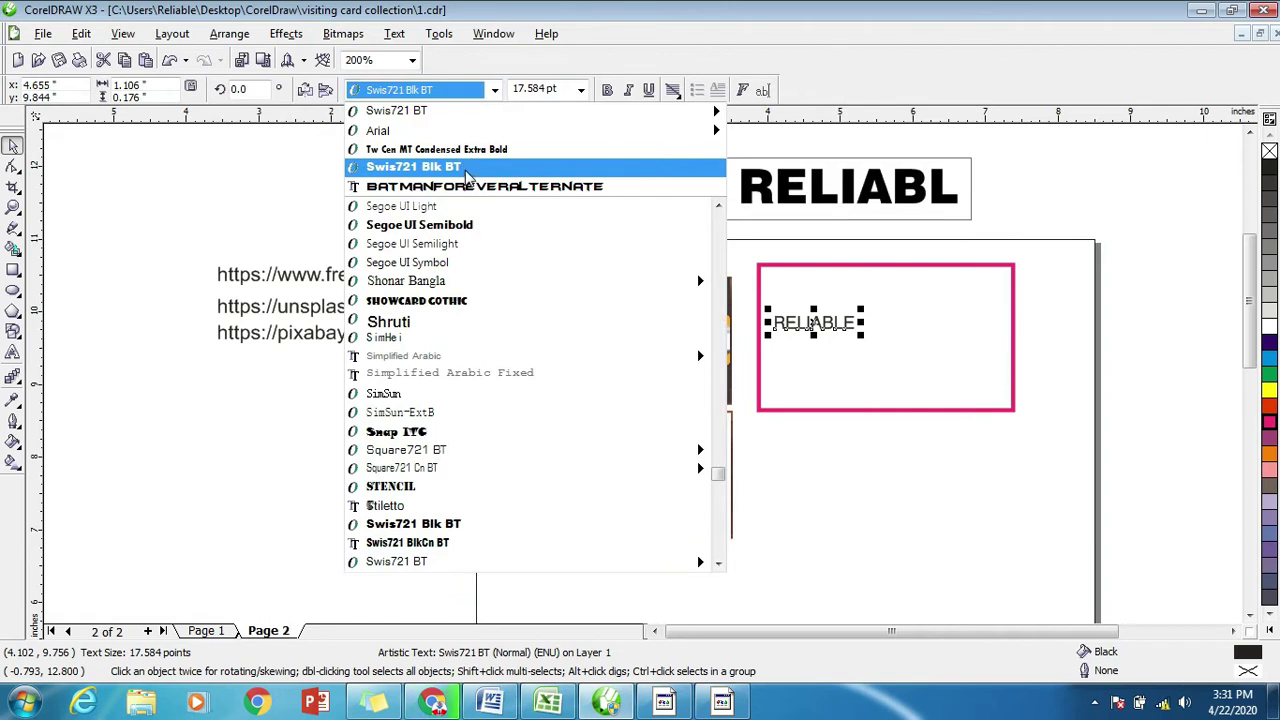
key(Down)
key(Down)
key(Down)
key(Down)
key(Down)
key(Down)
key(Down)
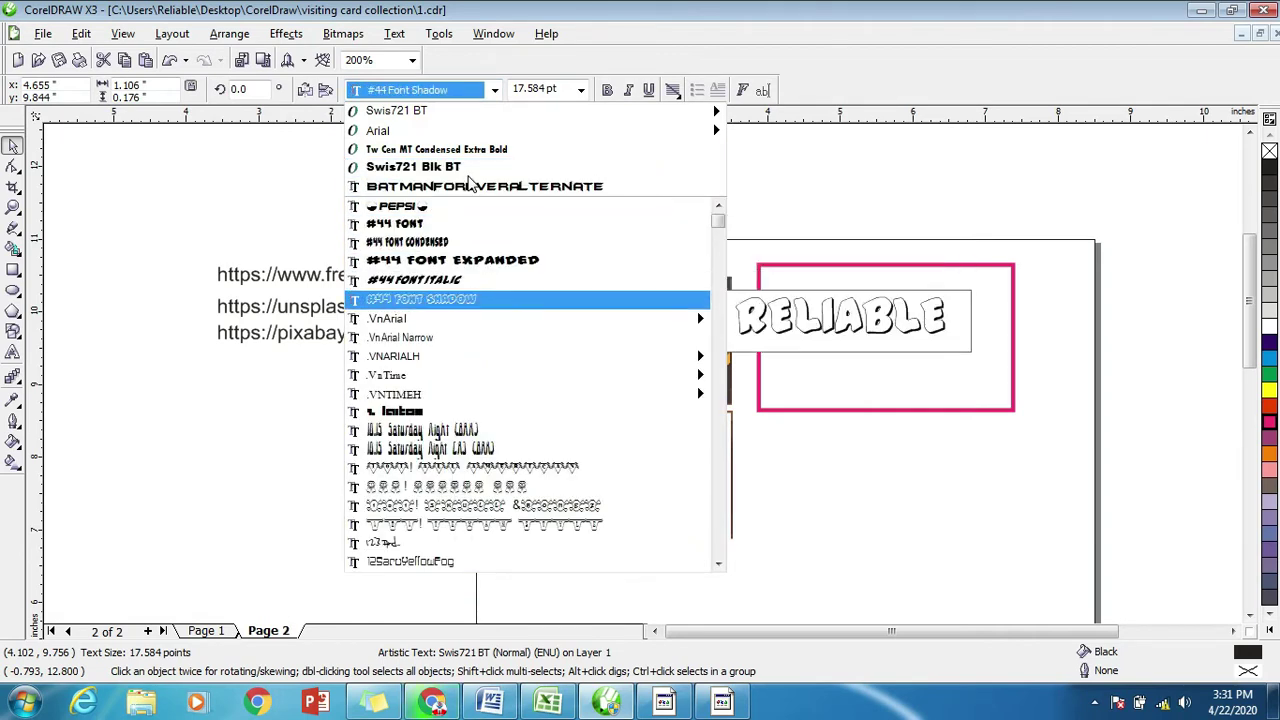
key(Down)
key(Down)
key(Down)
key(Down)
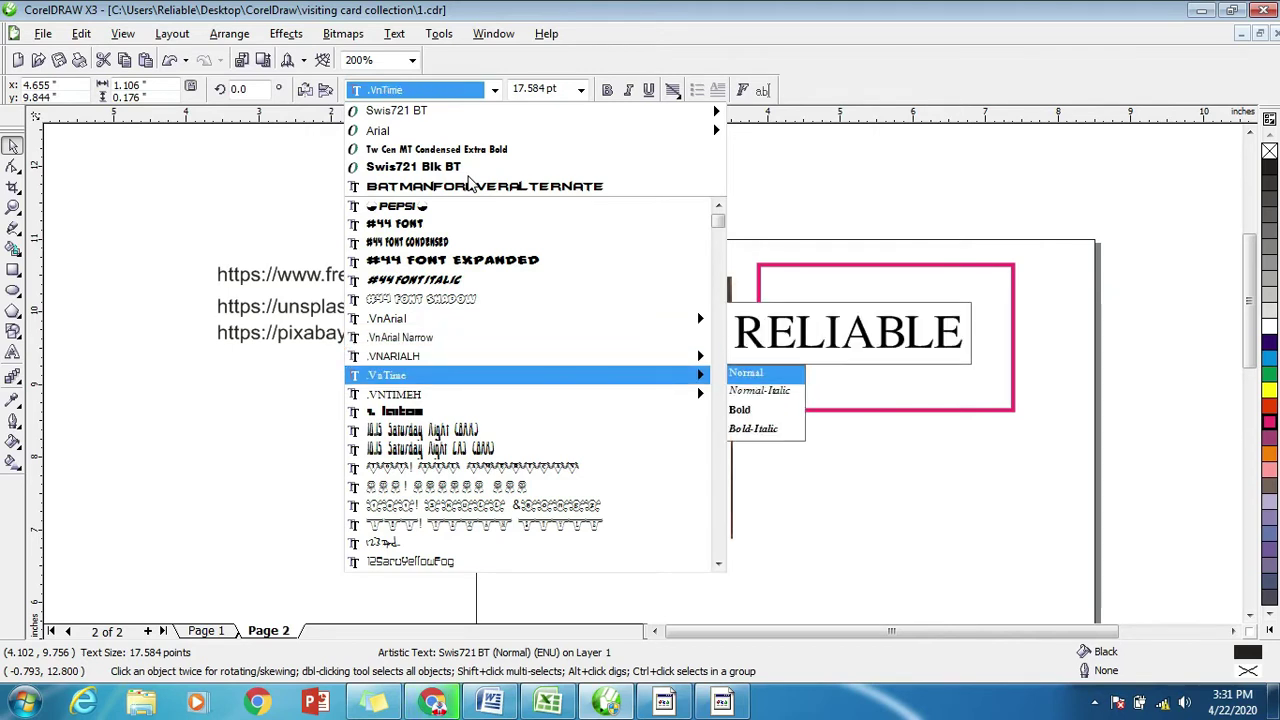
key(Down)
key(Down)
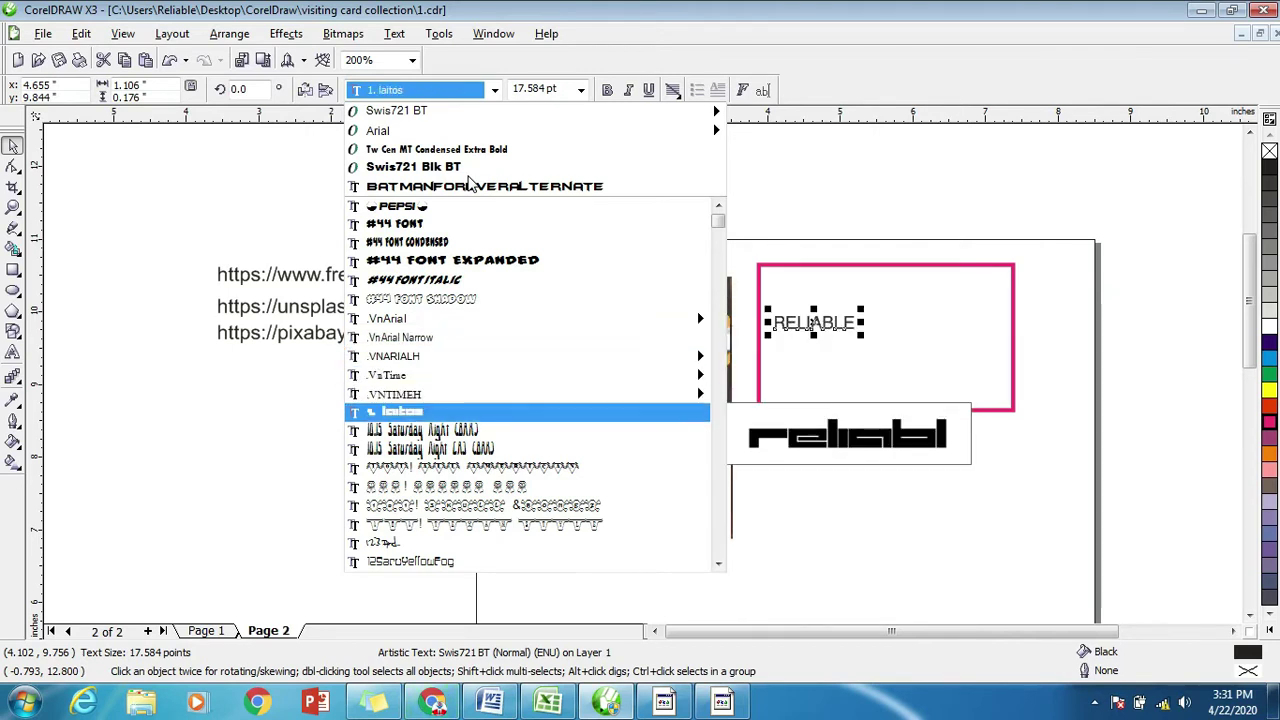
key(Down)
key(Down)
key(Down)
key(Down)
key(Down)
key(Down)
key(Down)
key(Down)
key(Down)
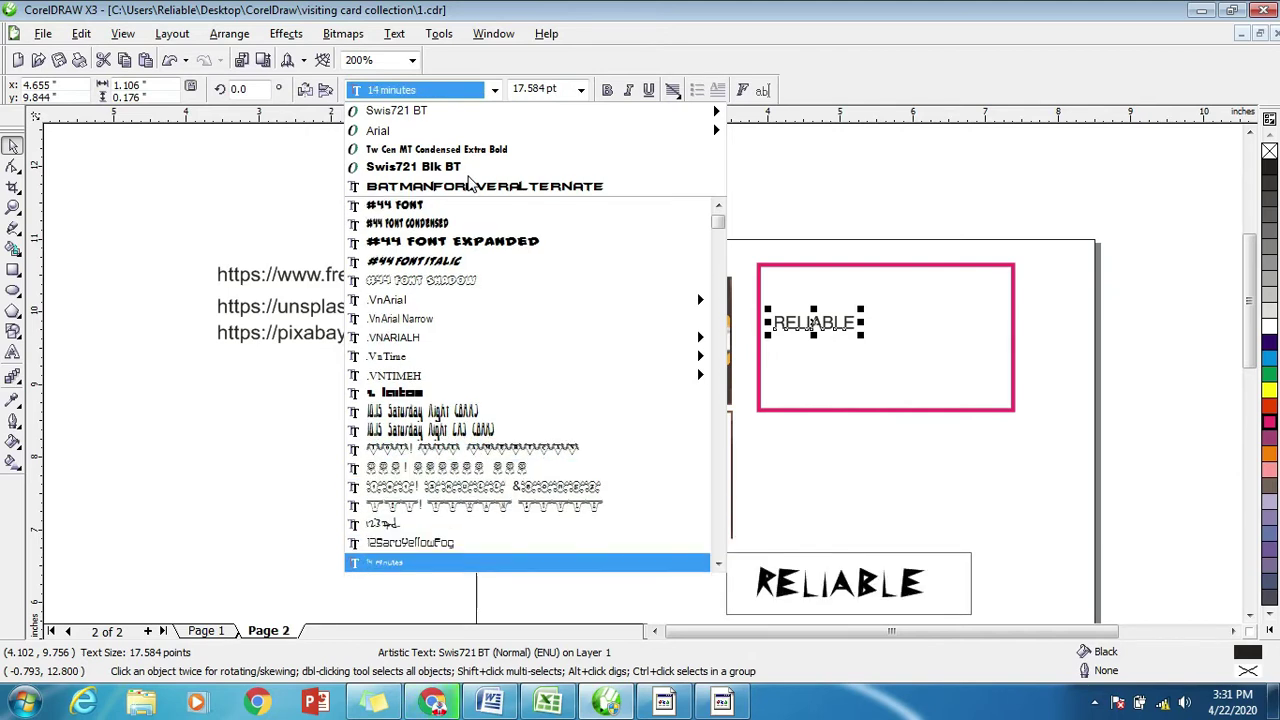
key(Down)
key(Return)
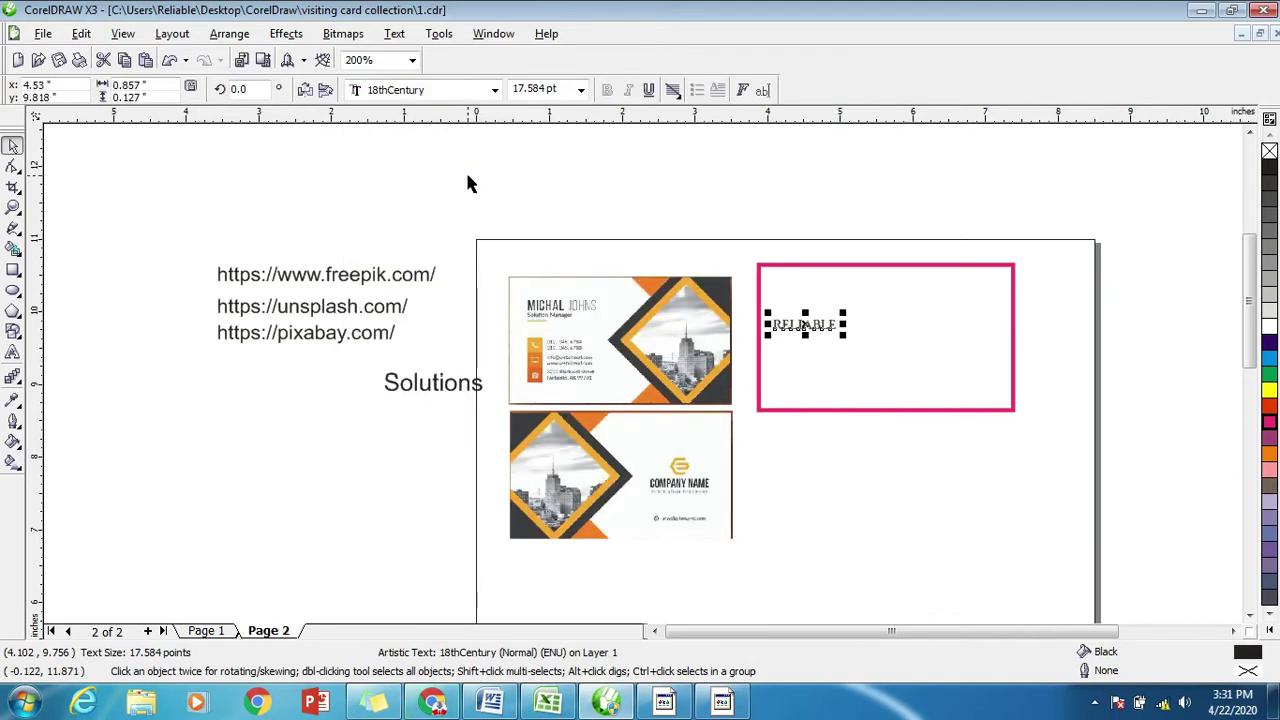
Move Solutions into the card beneath RELIABLE.
click(414, 380)
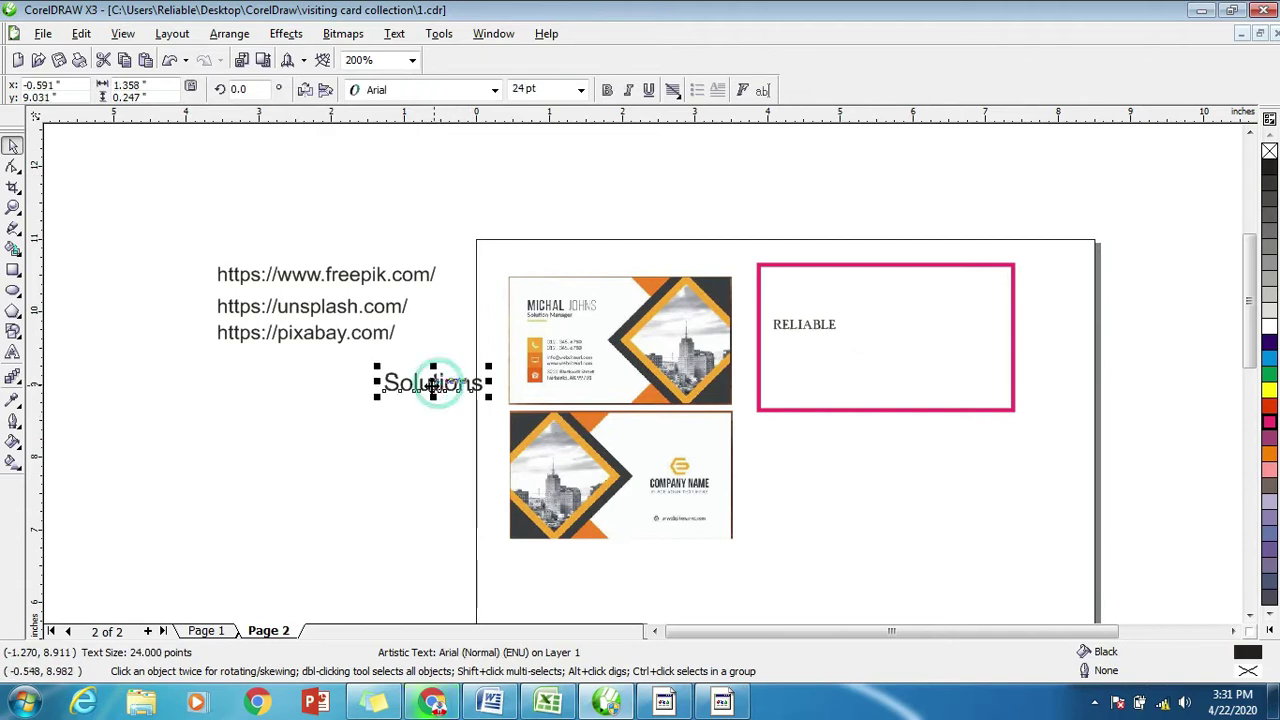
drag(414, 380, 812, 345)
scroll(812, 345, up, 1)
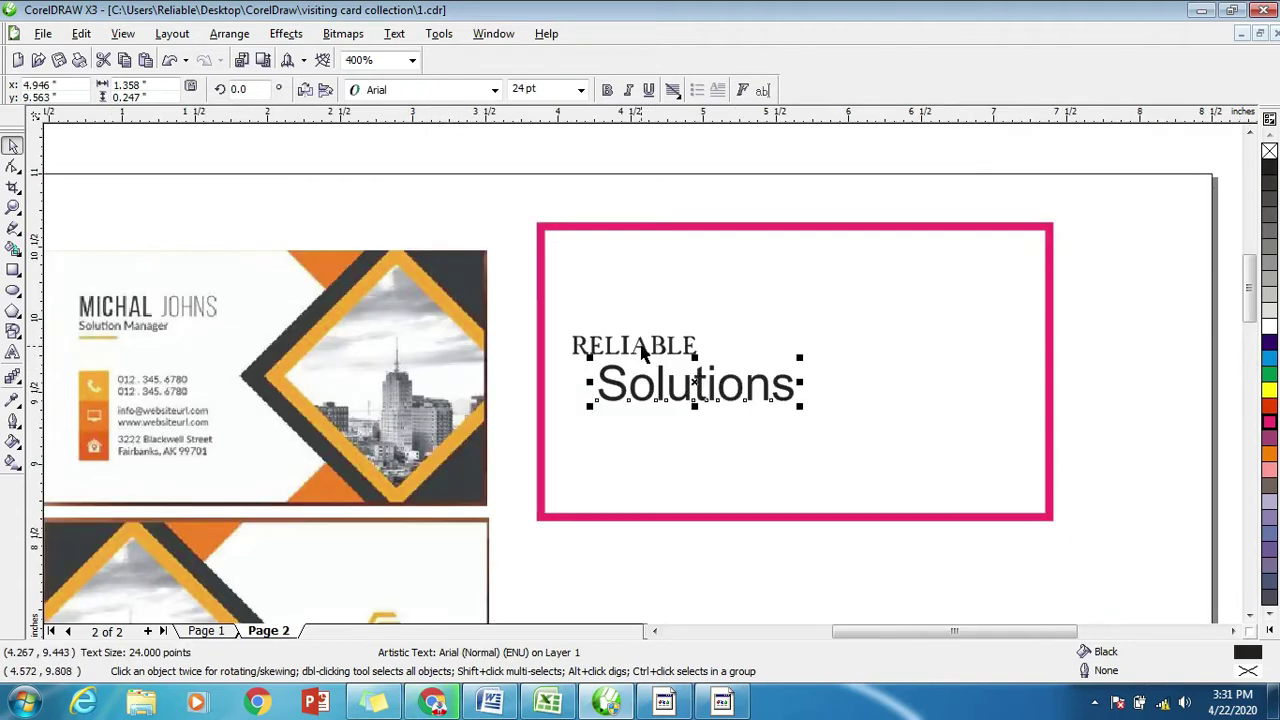
Enlarge RELIABLE and shrink Solutions to about 10 pt inside the card.
click(640, 345)
drag(698, 334, 800, 279)
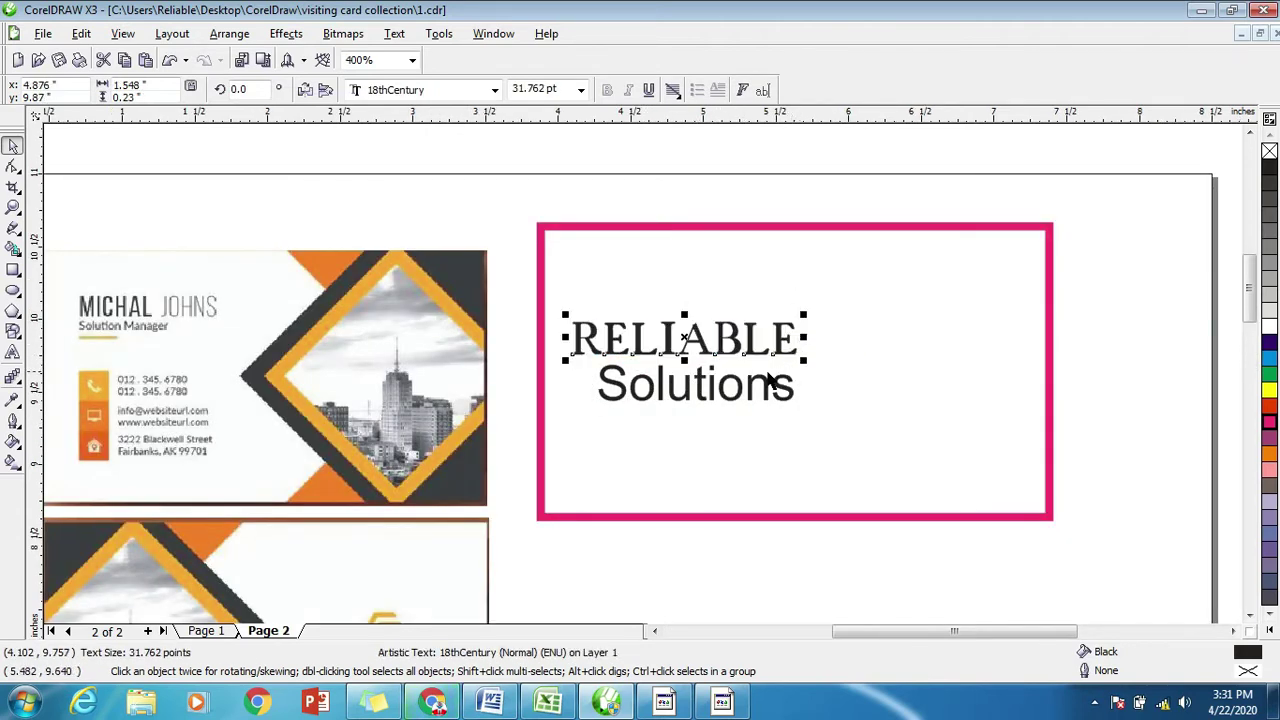
click(749, 380)
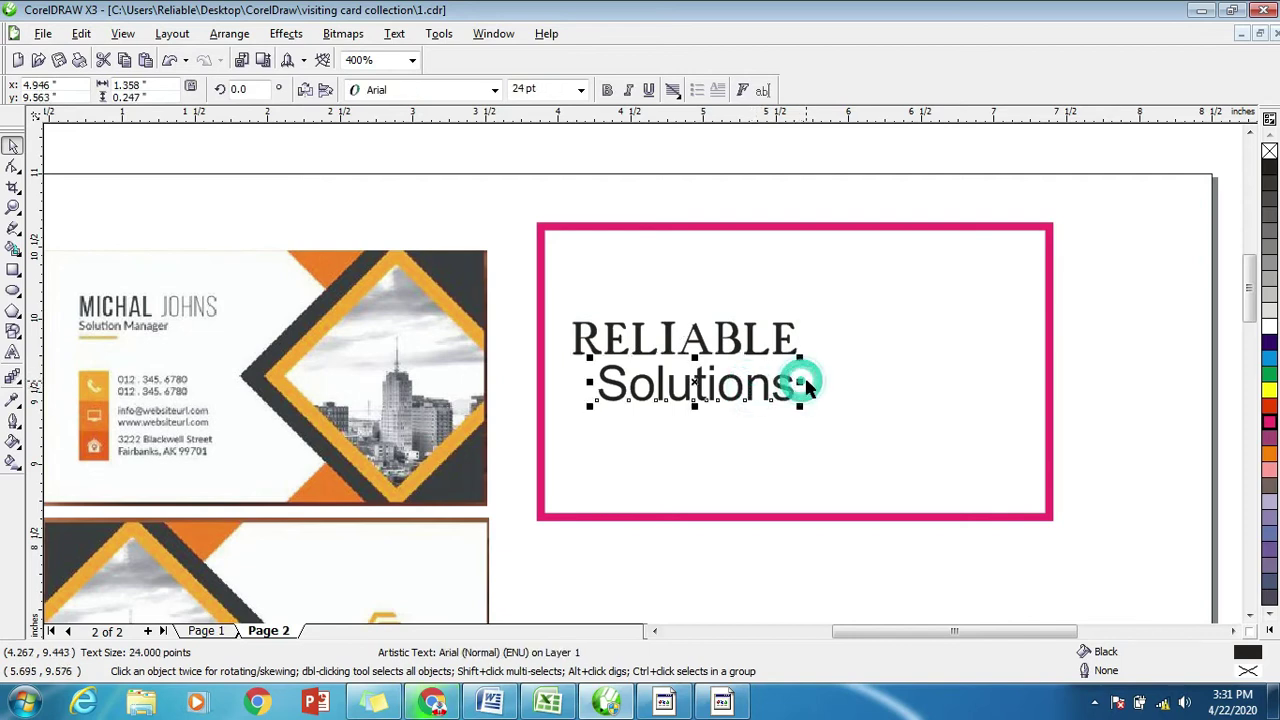
mouse_move(802, 357)
mouse_down()
mouse_move(712, 404)
mouse_move(768, 390)
mouse_move(674, 381)
mouse_up()
Set Solutions in the Beautiful Heart script font.
click(390, 92)
click(494, 90)
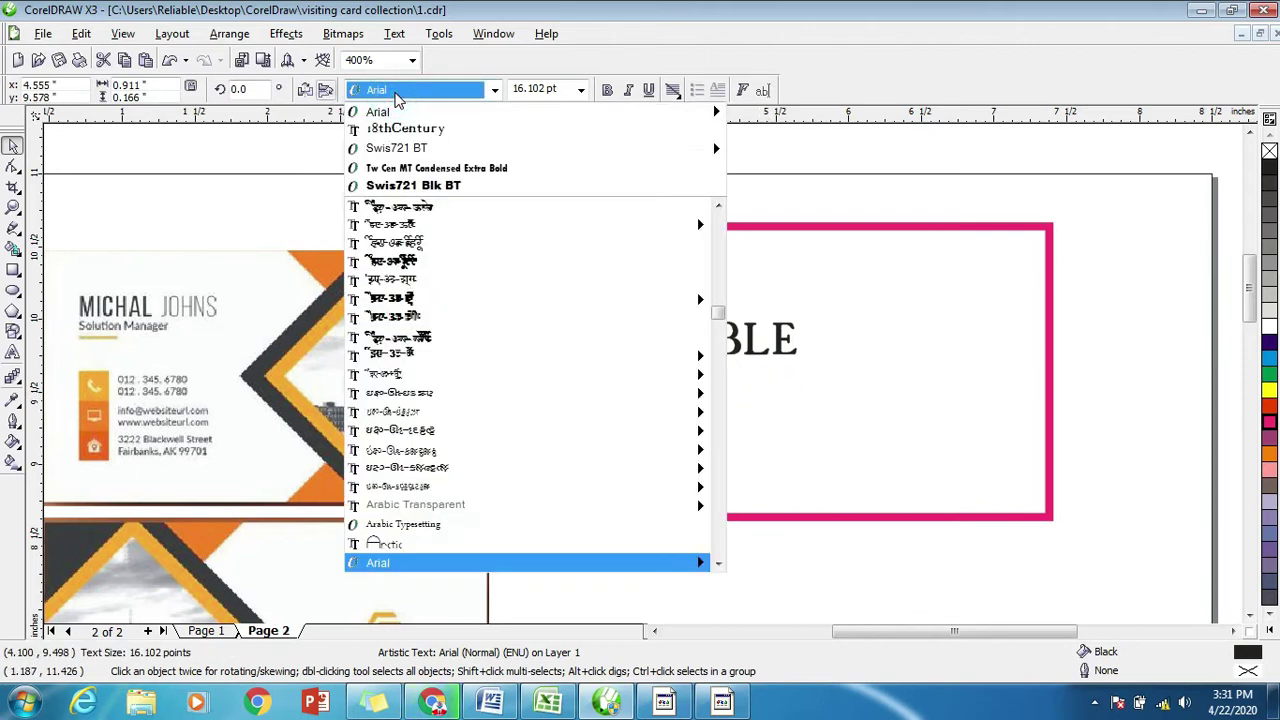
click(859, 413)
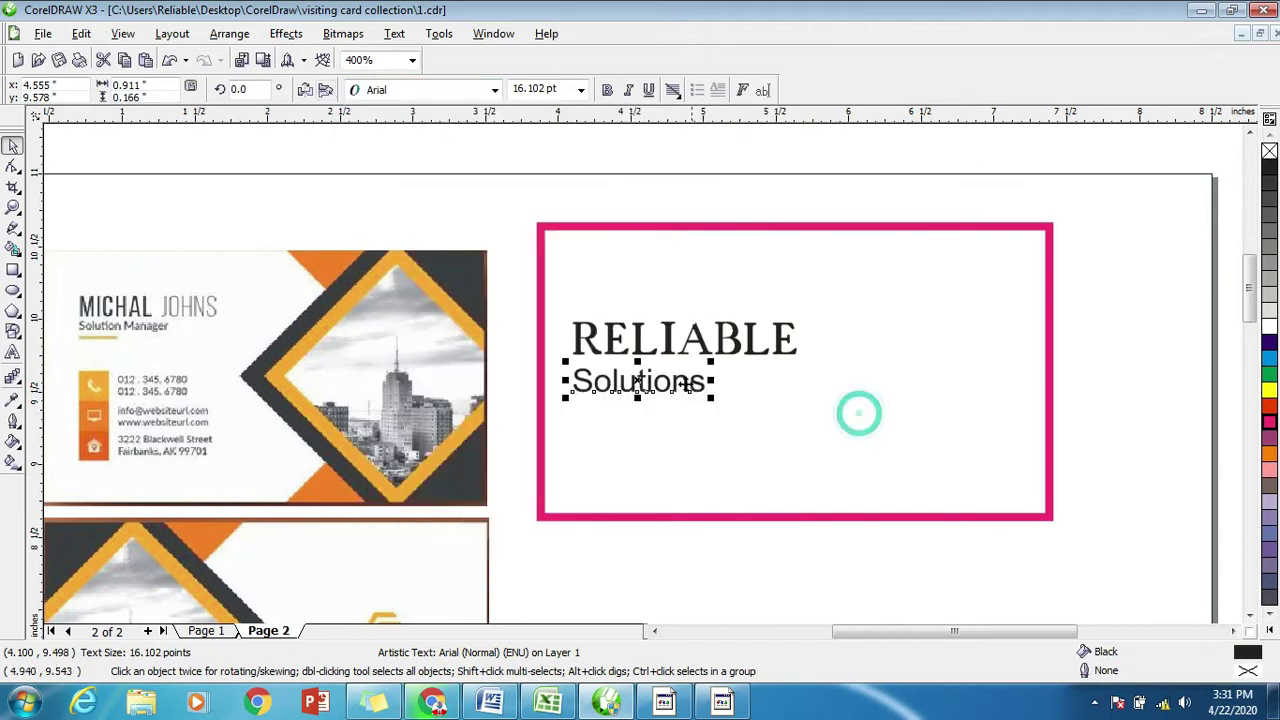
click(390, 90)
key(Down)
key(Down)
key(Down)
key(Down)
key(Down)
key(Down)
key(Down)
key(Down)
key(Down)
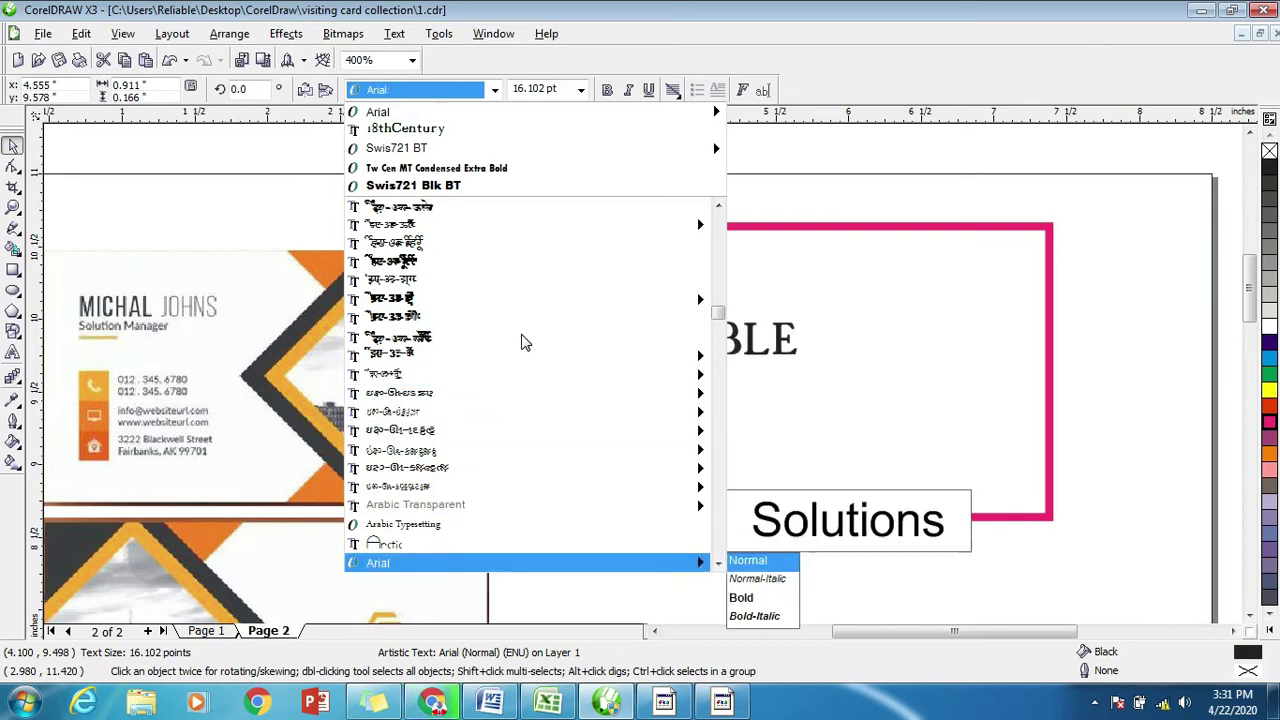
key(Down)
key(Down)
key(Down)
key(Down)
key(Down)
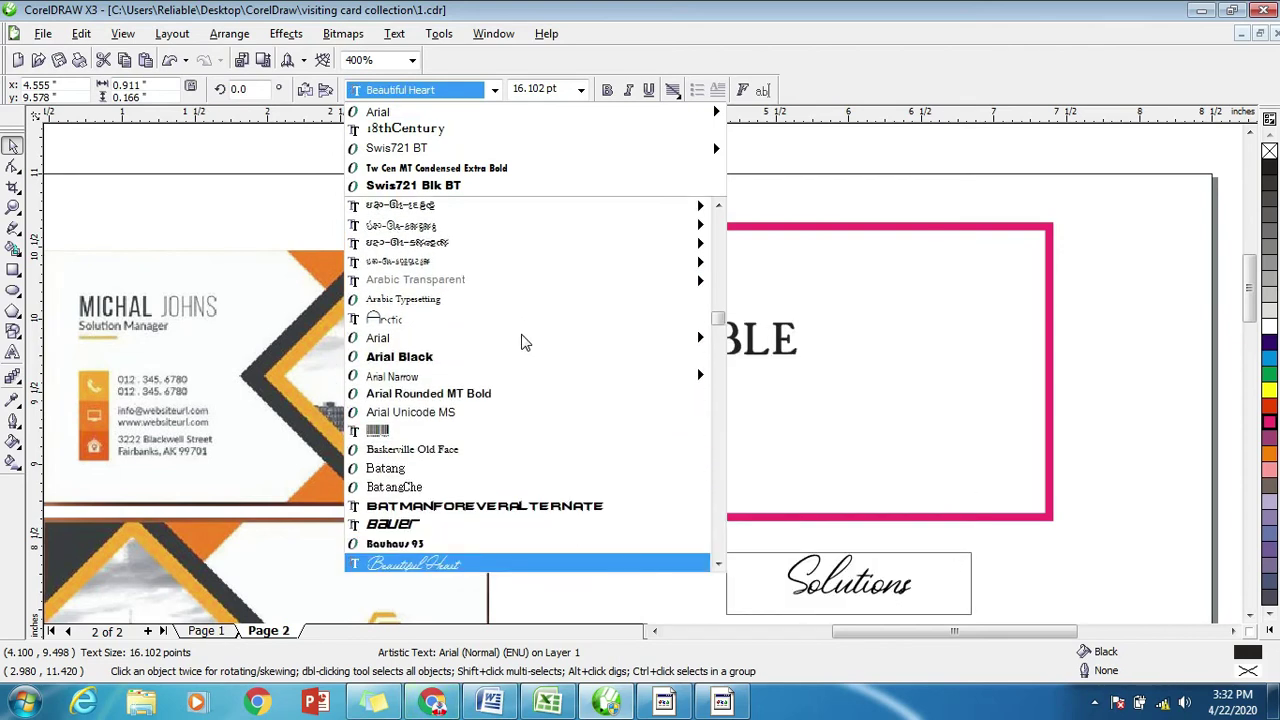
key(Return)
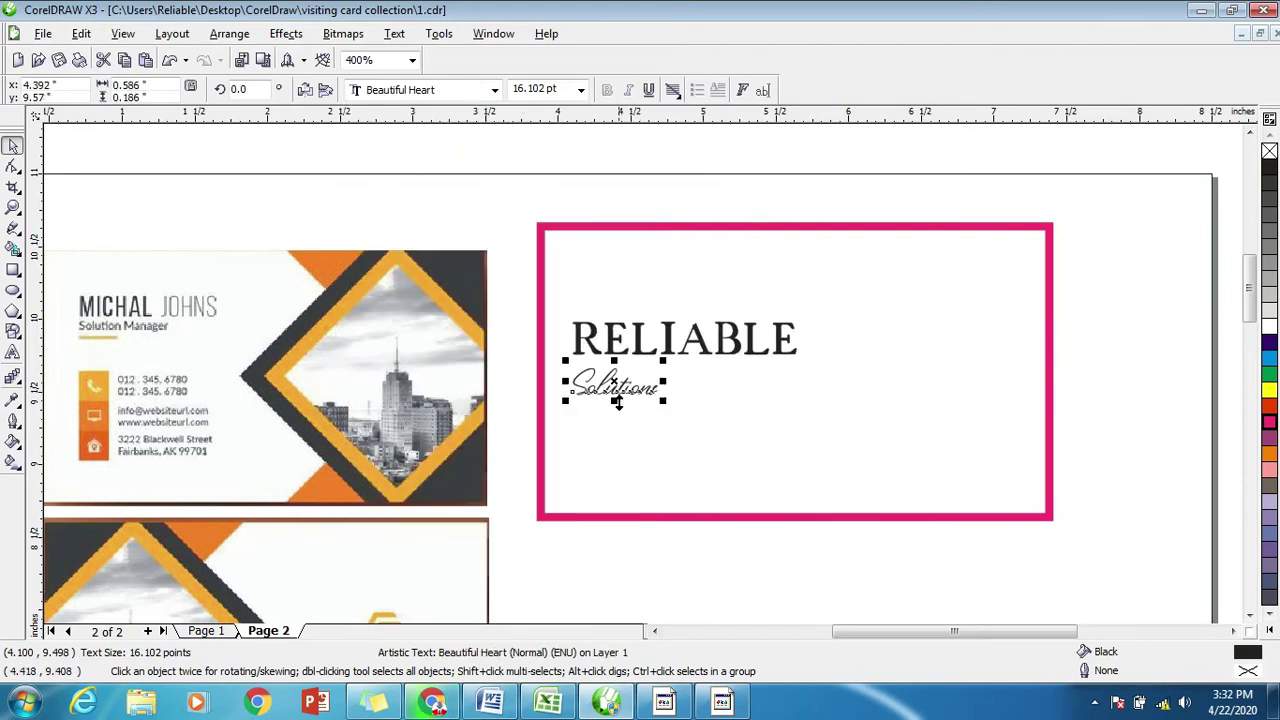
click(512, 320)
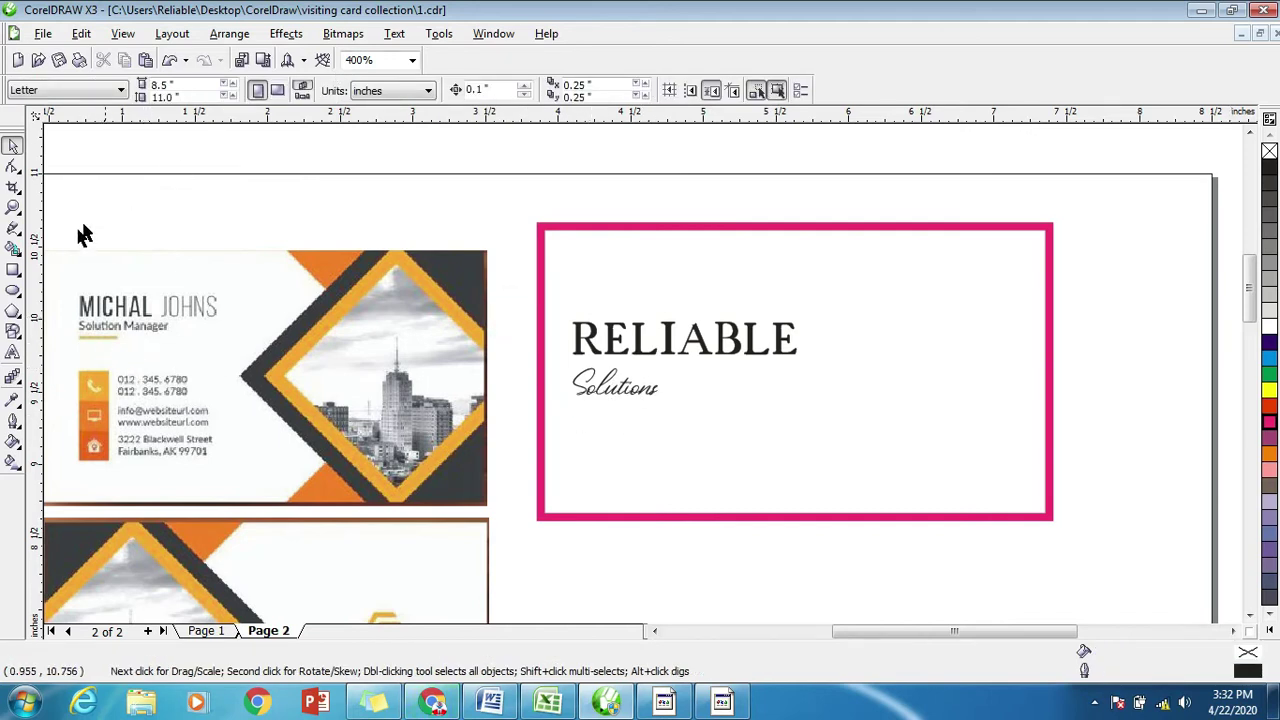
Draw a straight Bezier line beneath Solutions and select it.
click(12, 228)
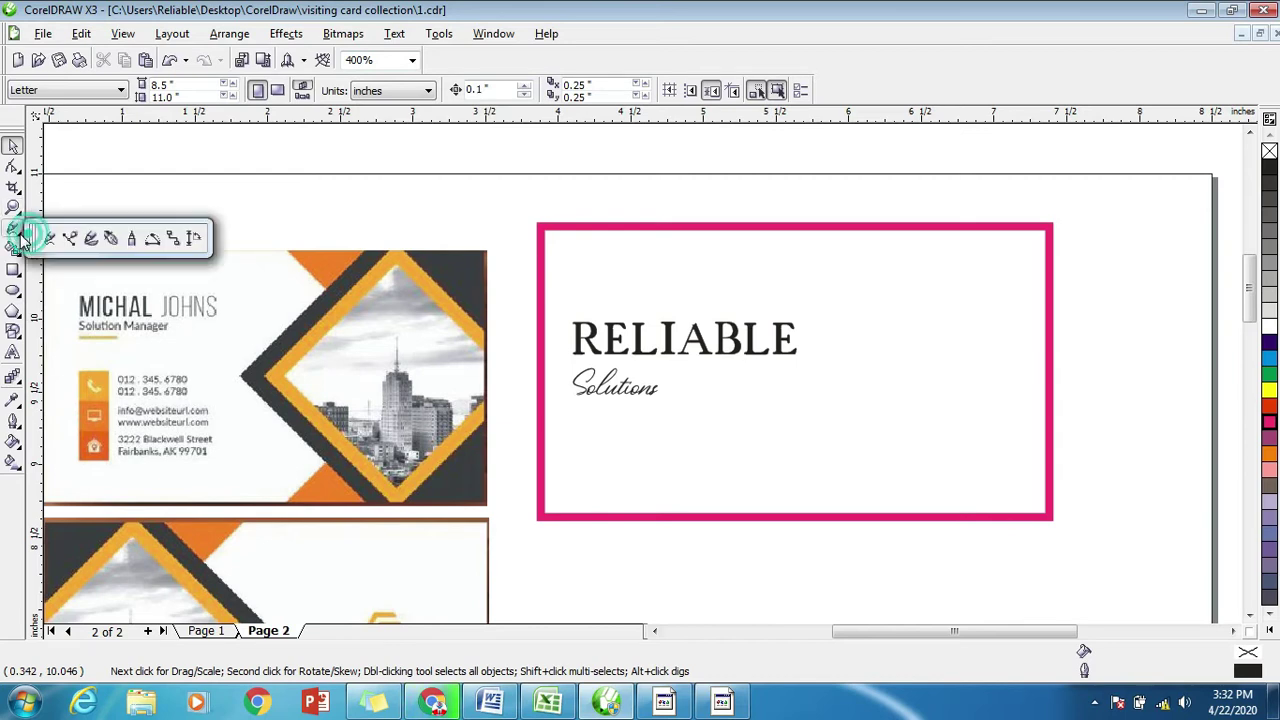
click(111, 240)
scroll(535, 376, up, 2)
click(399, 319)
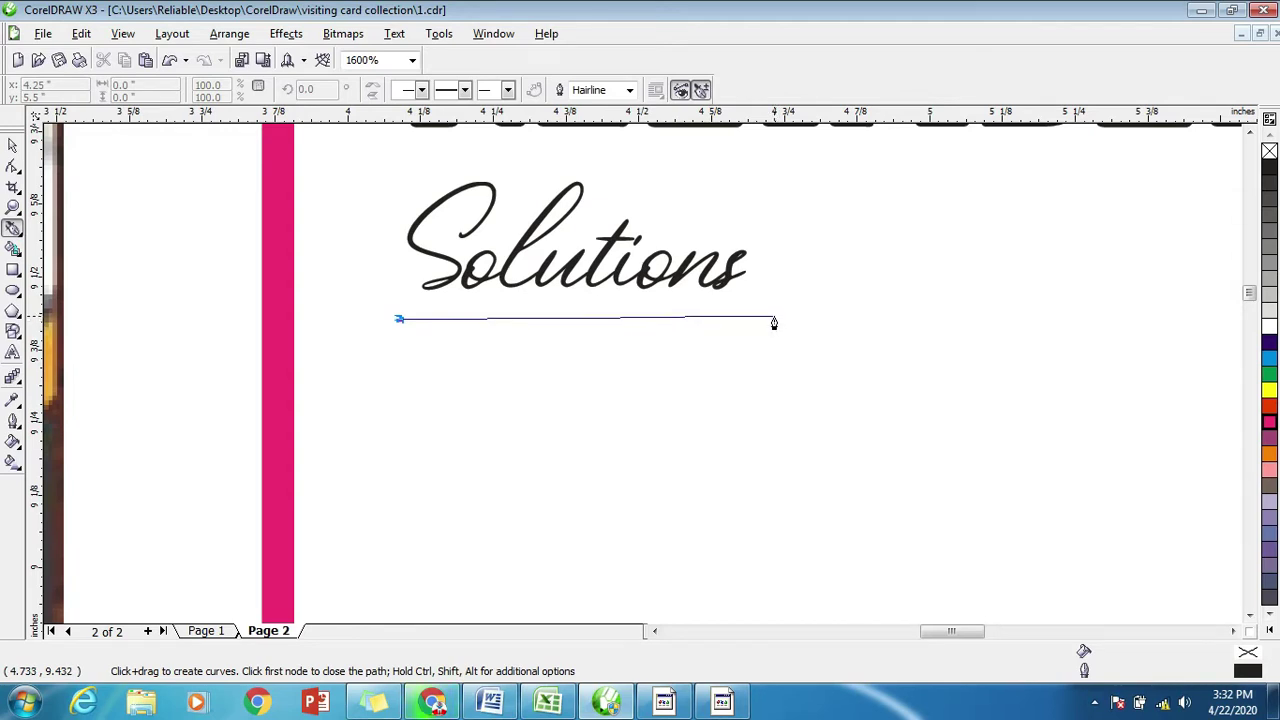
double_click(775, 320)
click(774, 318)
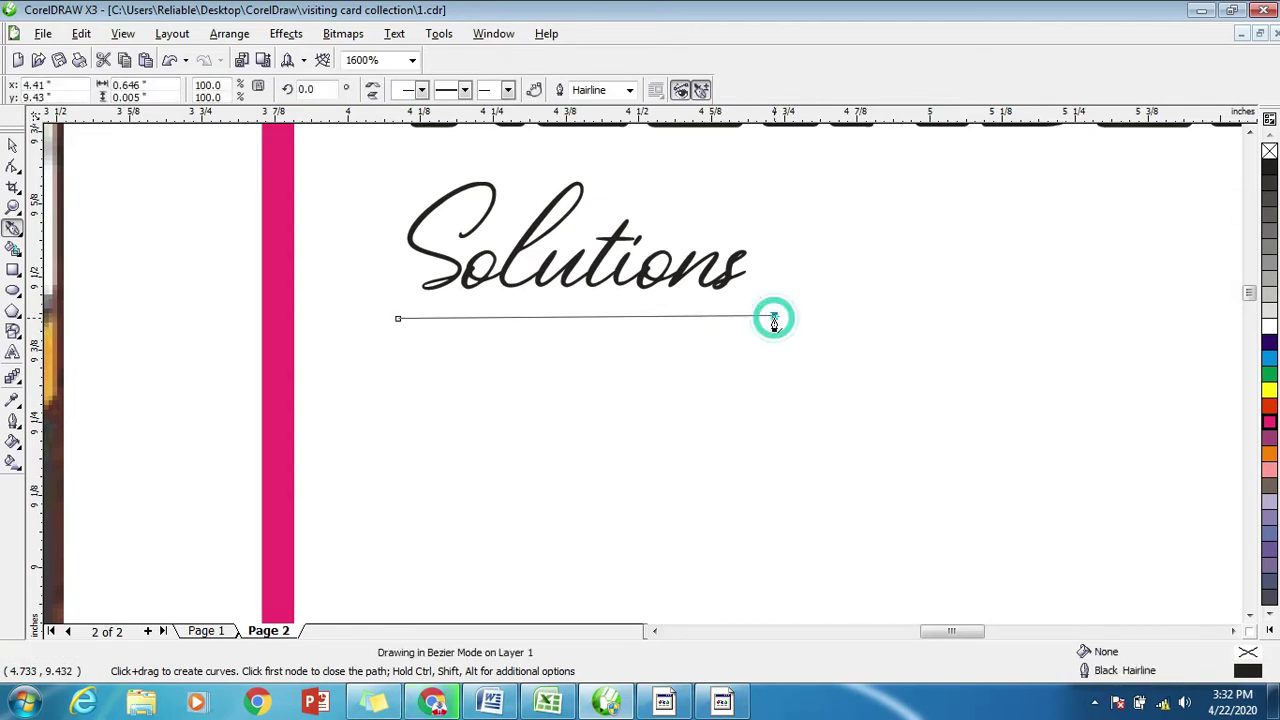
click(13, 146)
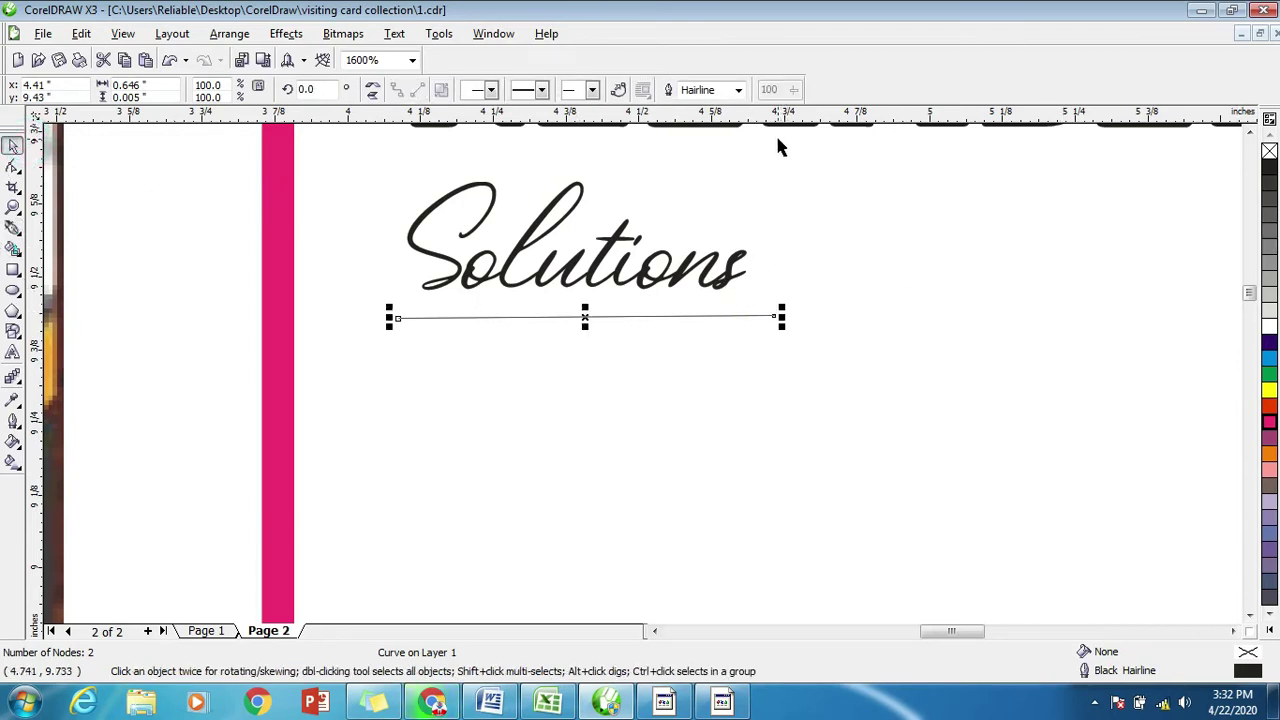
Try 4 pt then 1.0 pt widths on the underline, then delete it.
click(737, 90)
click(707, 168)
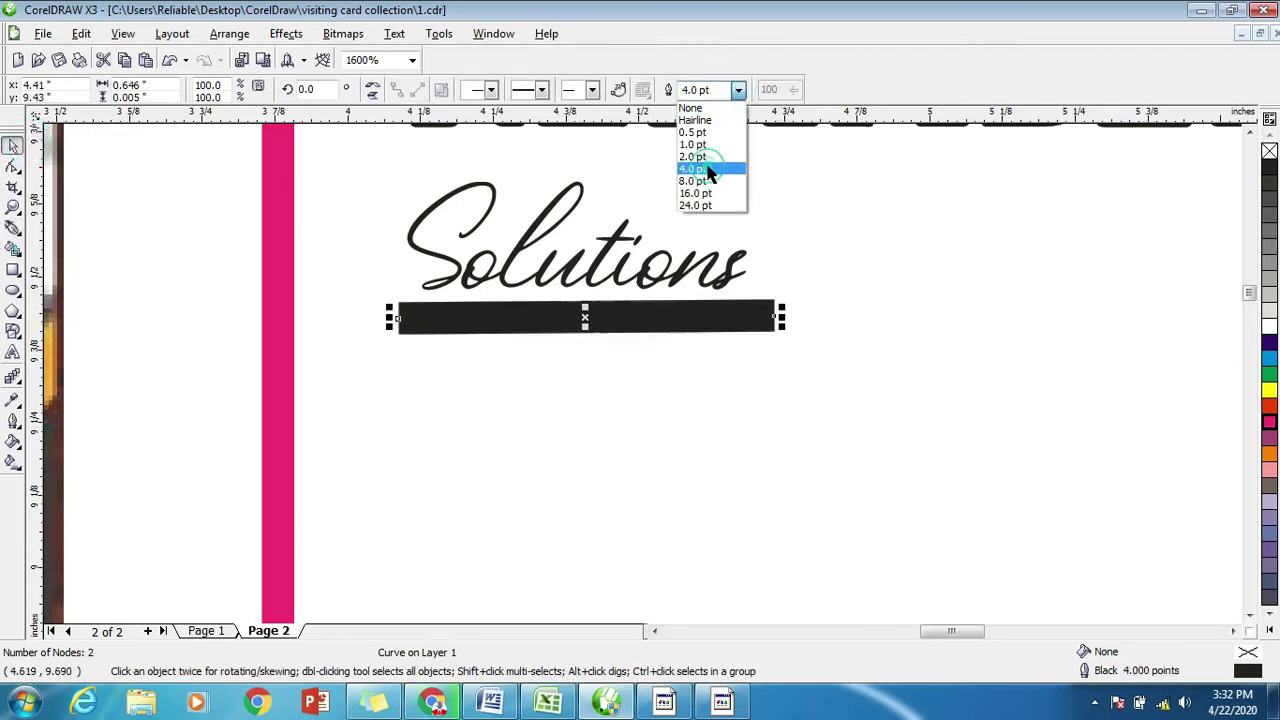
click(737, 90)
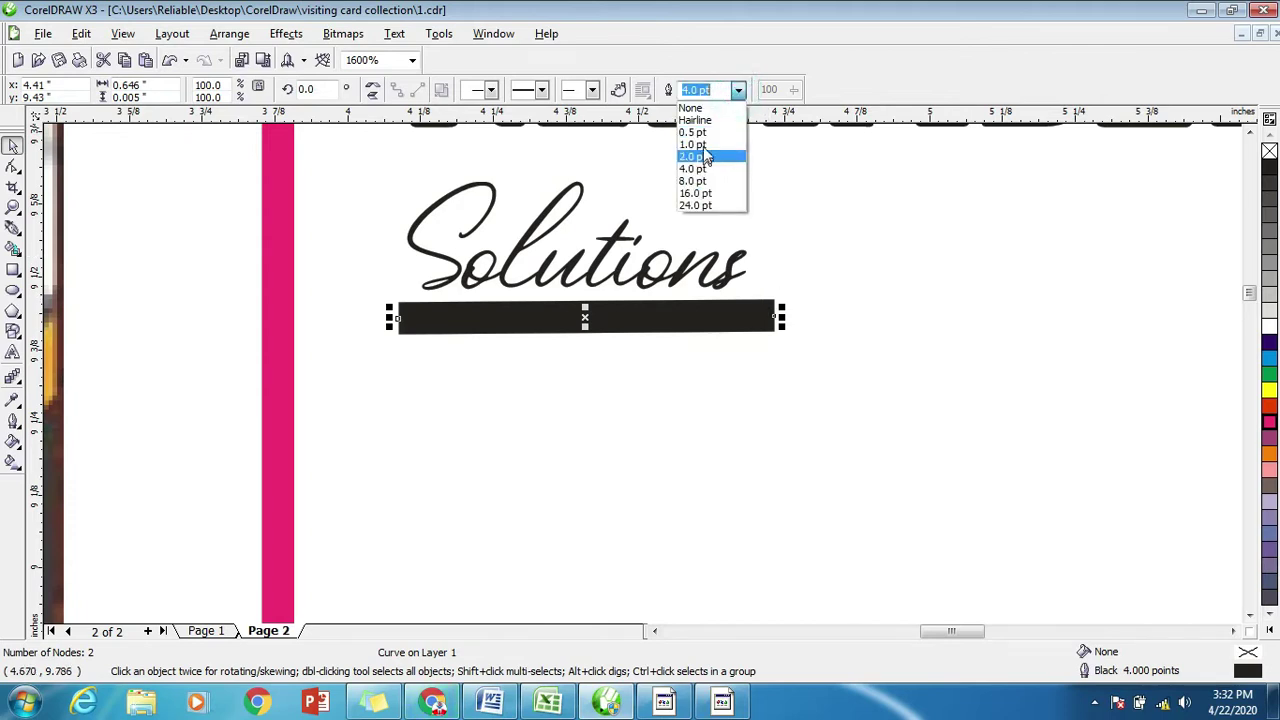
click(706, 147)
click(666, 366)
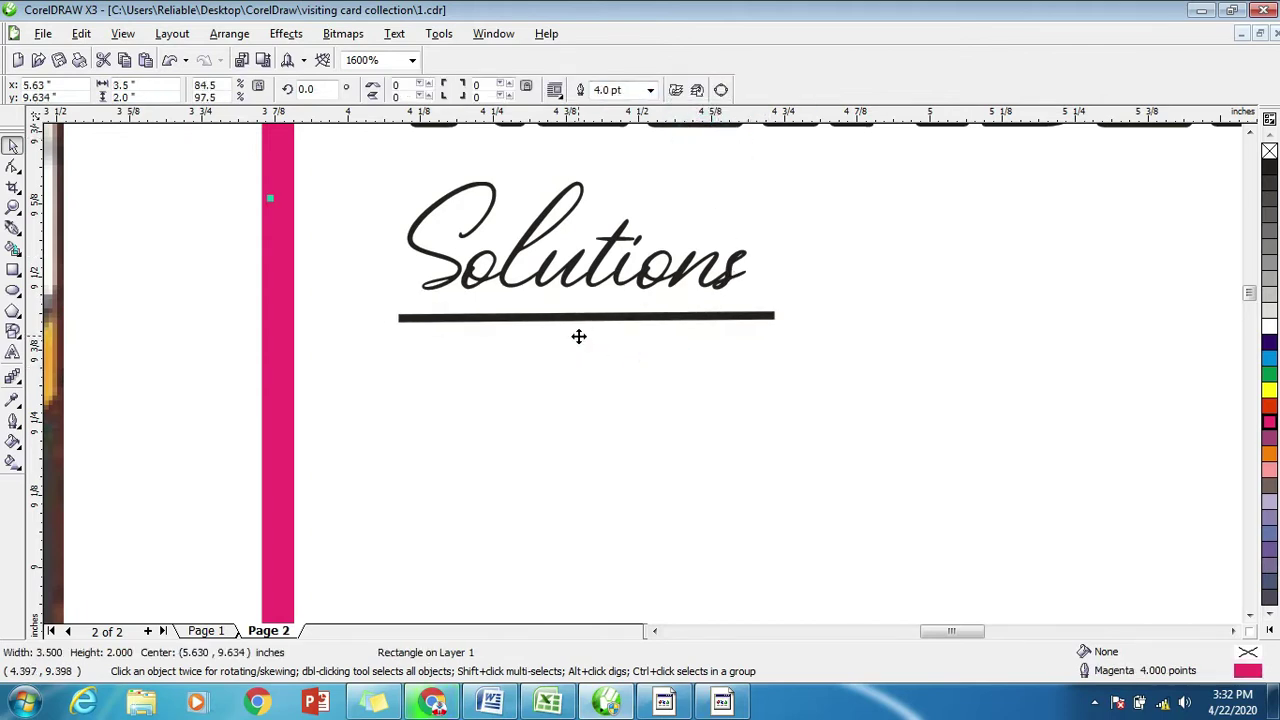
click(578, 318)
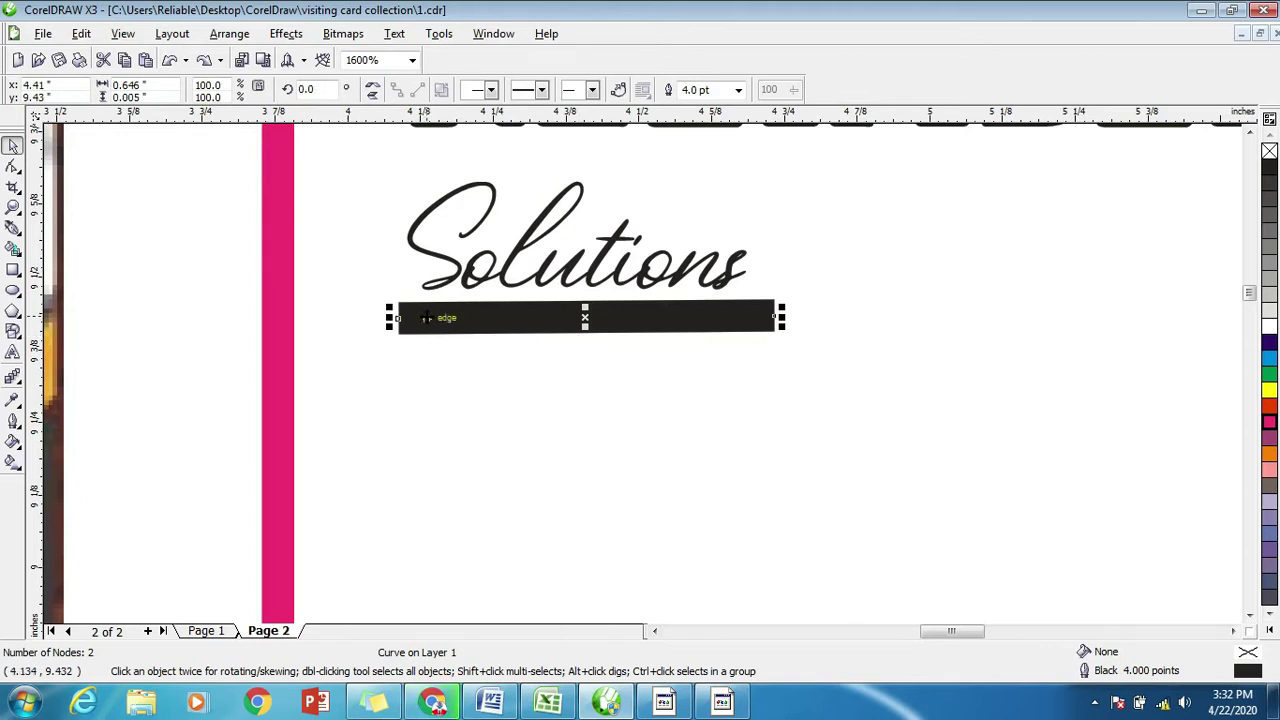
key(Delete)
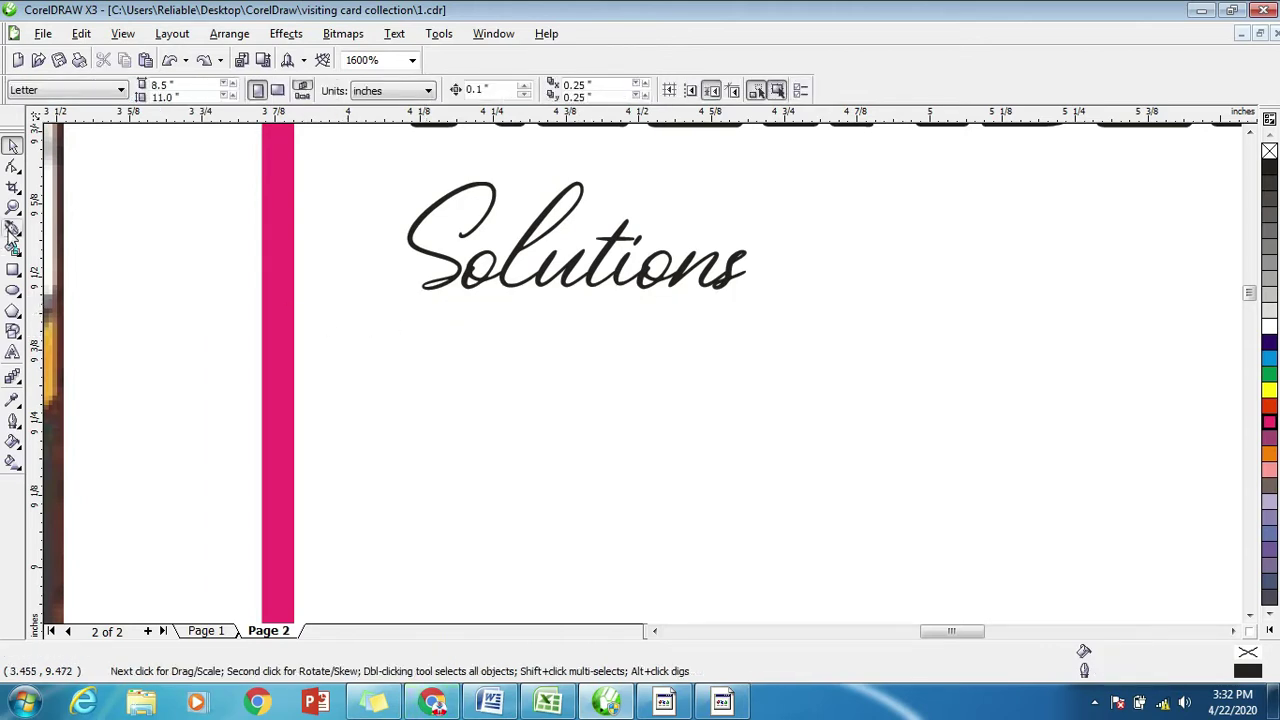
Draw a new two-node straight line below Solutions.
click(13, 228)
mouse_move(421, 315)
mouse_down()
mouse_move(484, 408)
mouse_move(439, 325)
mouse_move(480, 323)
mouse_up()
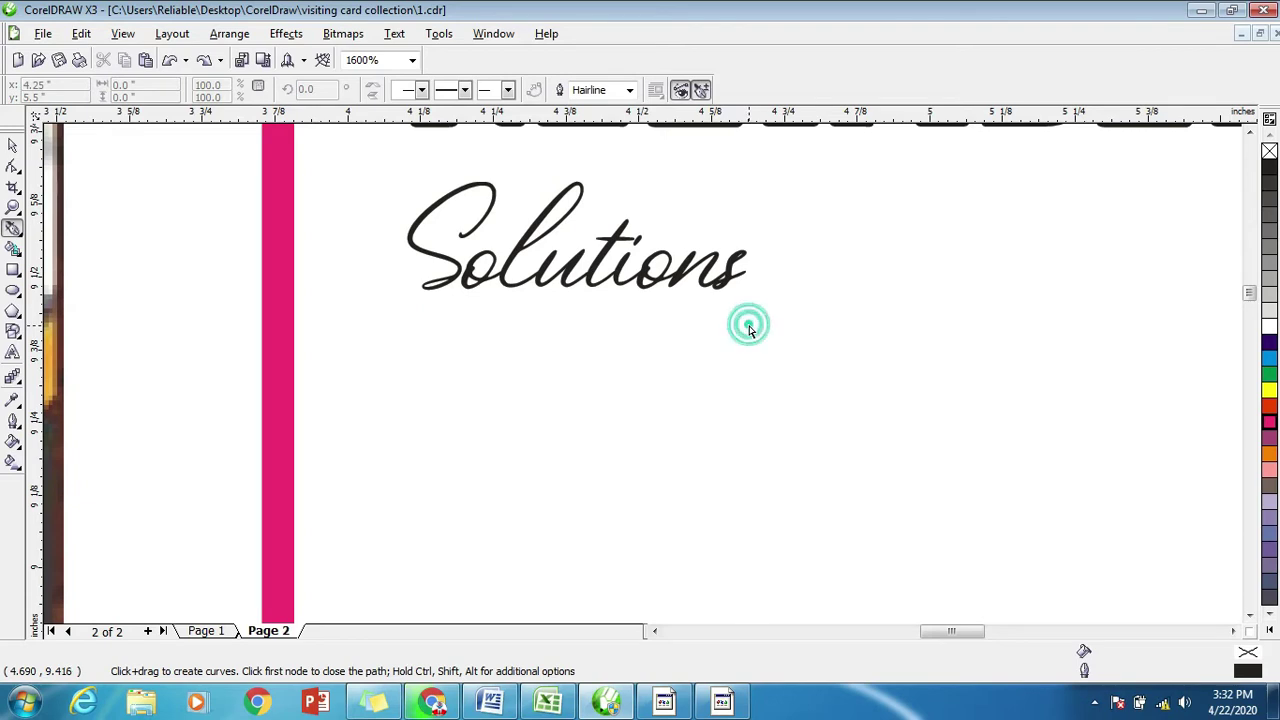
click(446, 331)
click(750, 336)
double_click(766, 333)
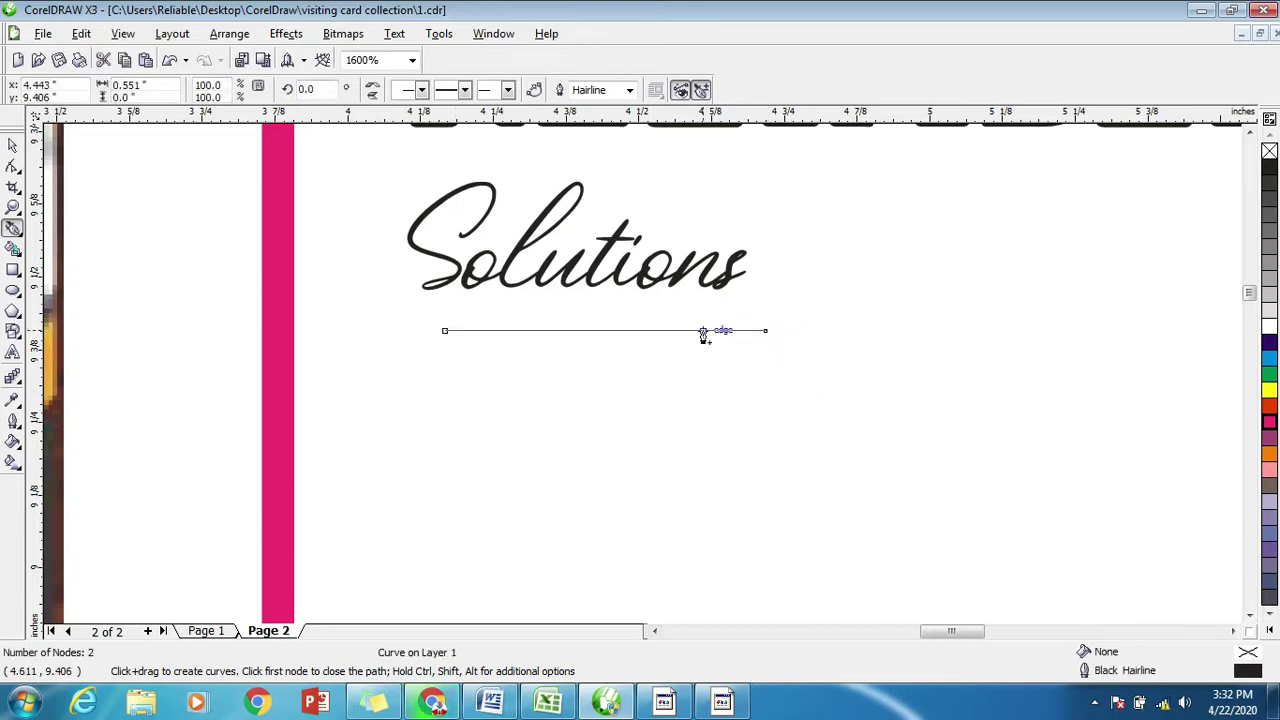
scroll(646, 345, up, 2)
scroll(687, 361, down, 2)
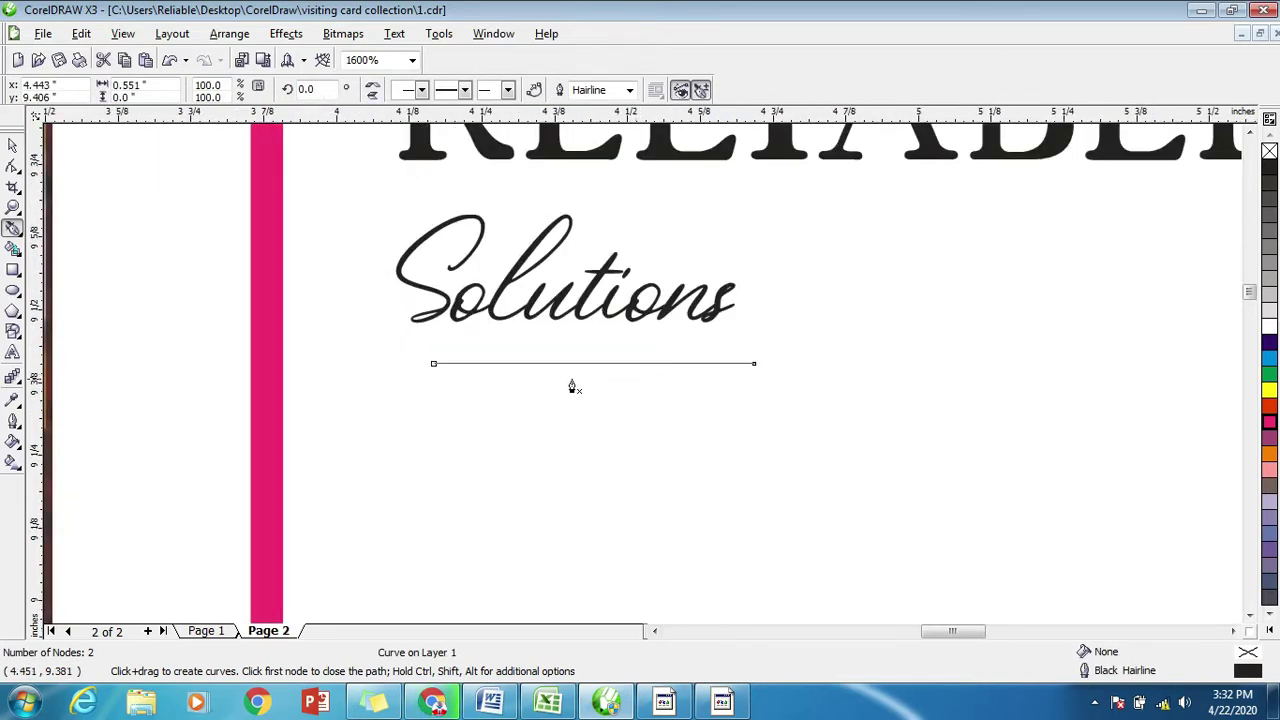
Move the line up under Solutions and give it a 1 pt outline.
click(13, 147)
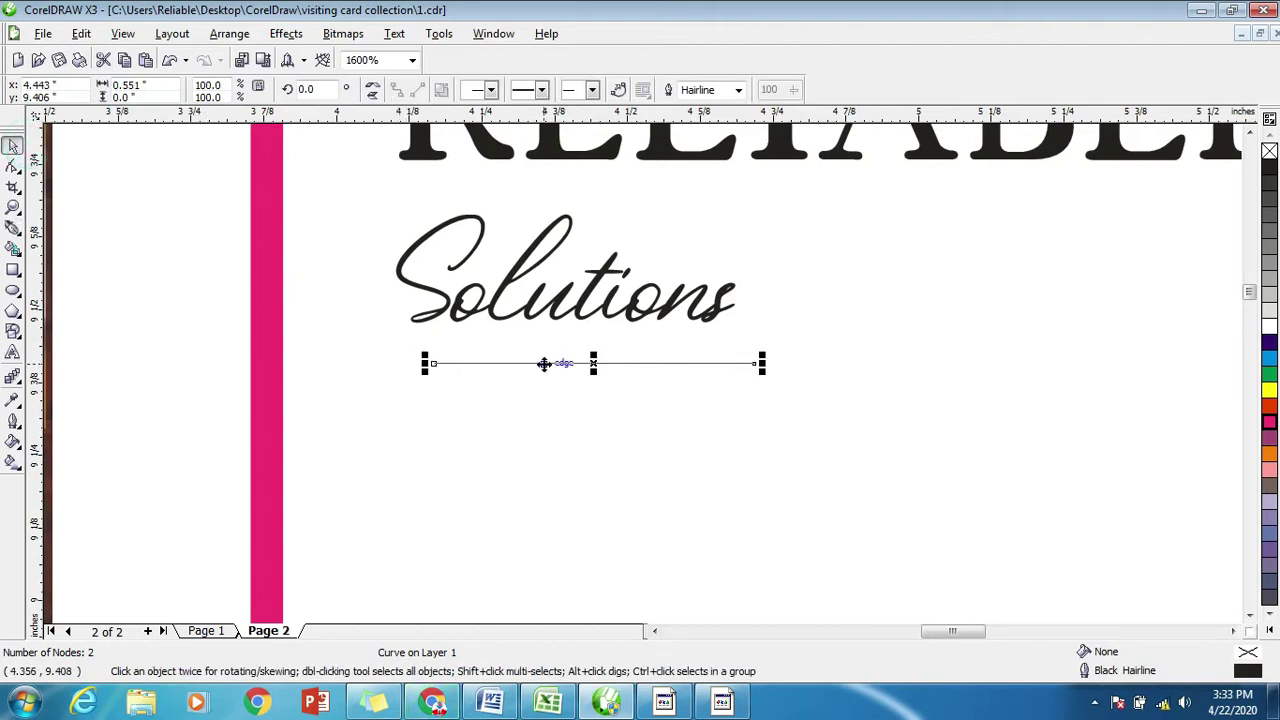
drag(544, 363, 519, 343)
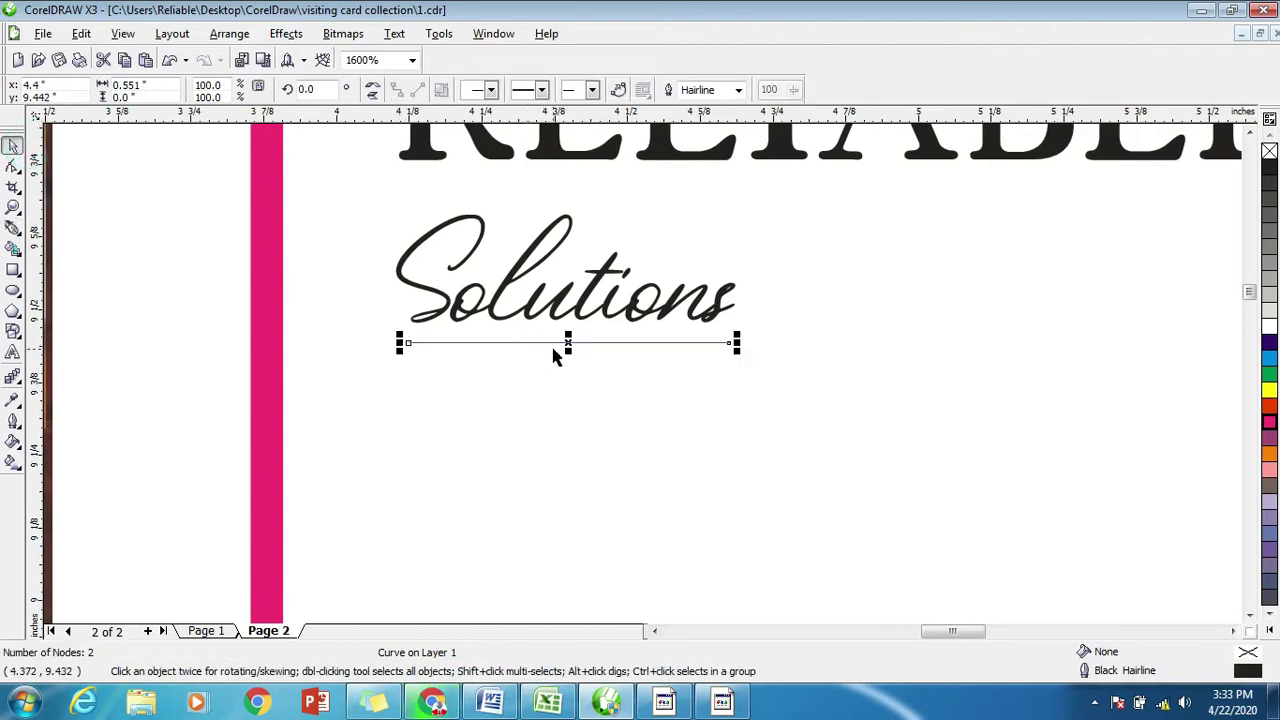
click(738, 90)
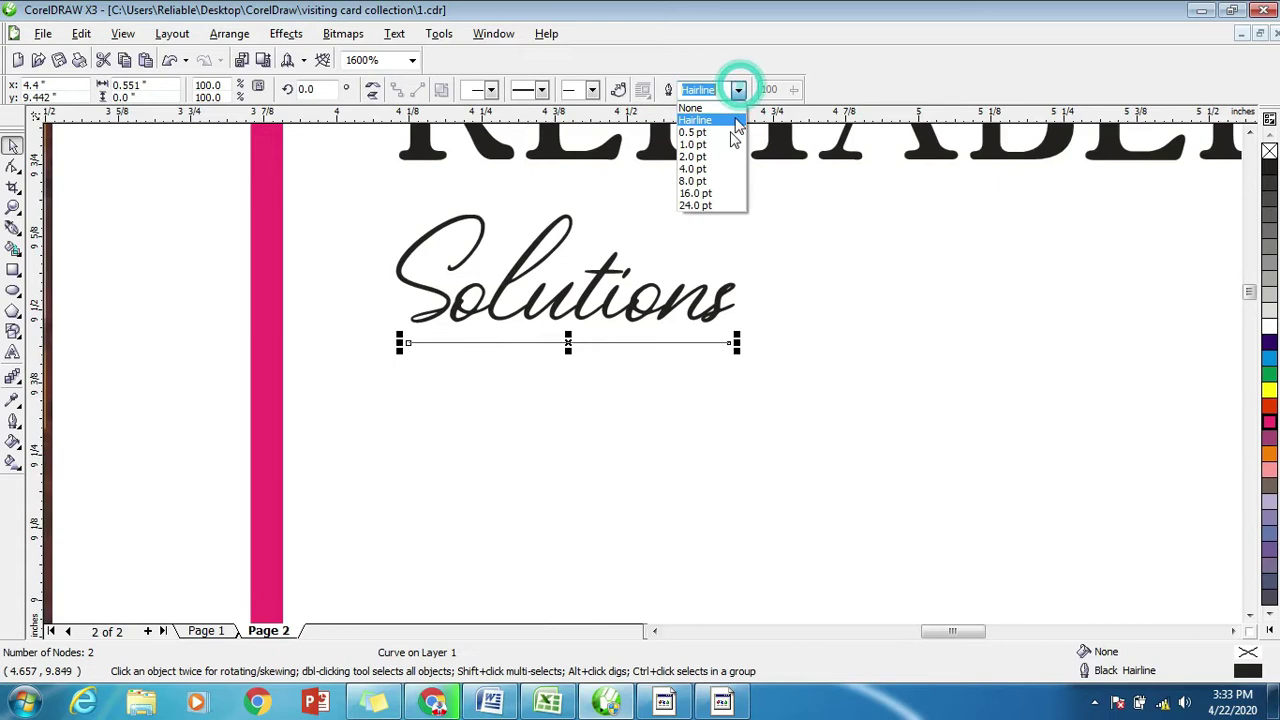
click(708, 157)
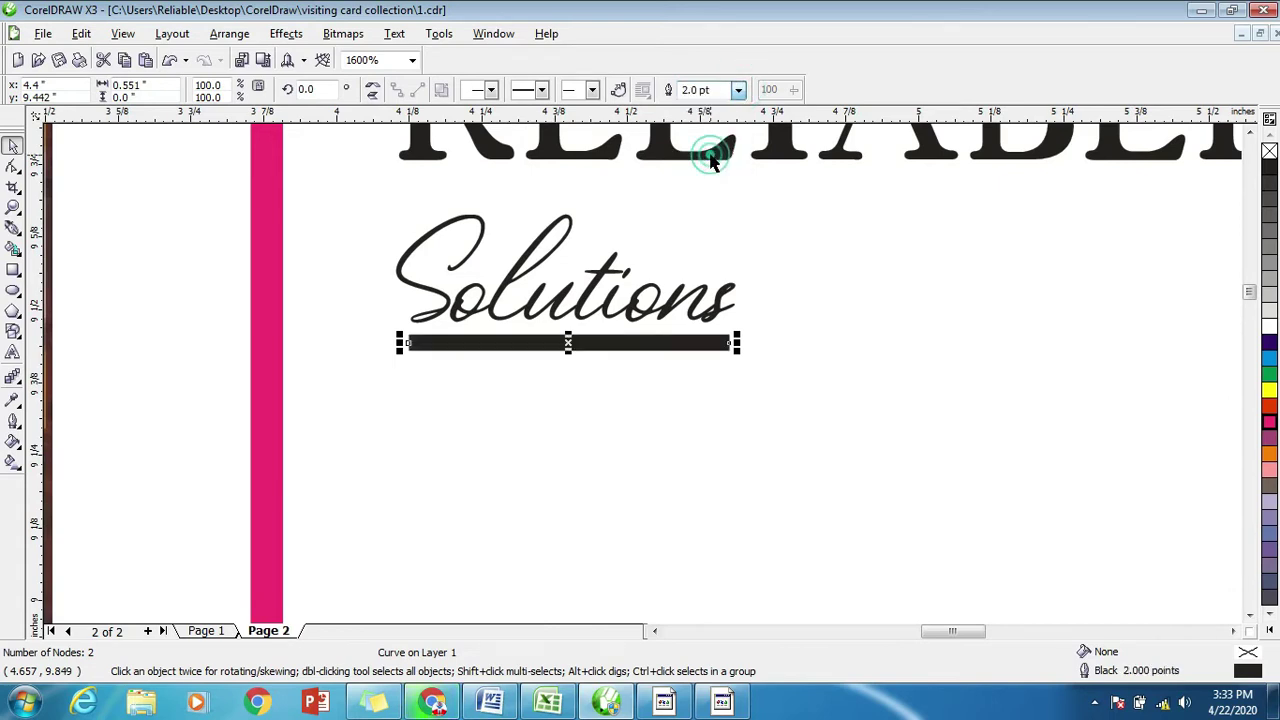
click(722, 90)
text(1)
key(Return)
click(206, 306)
scroll(638, 369, down, 1)
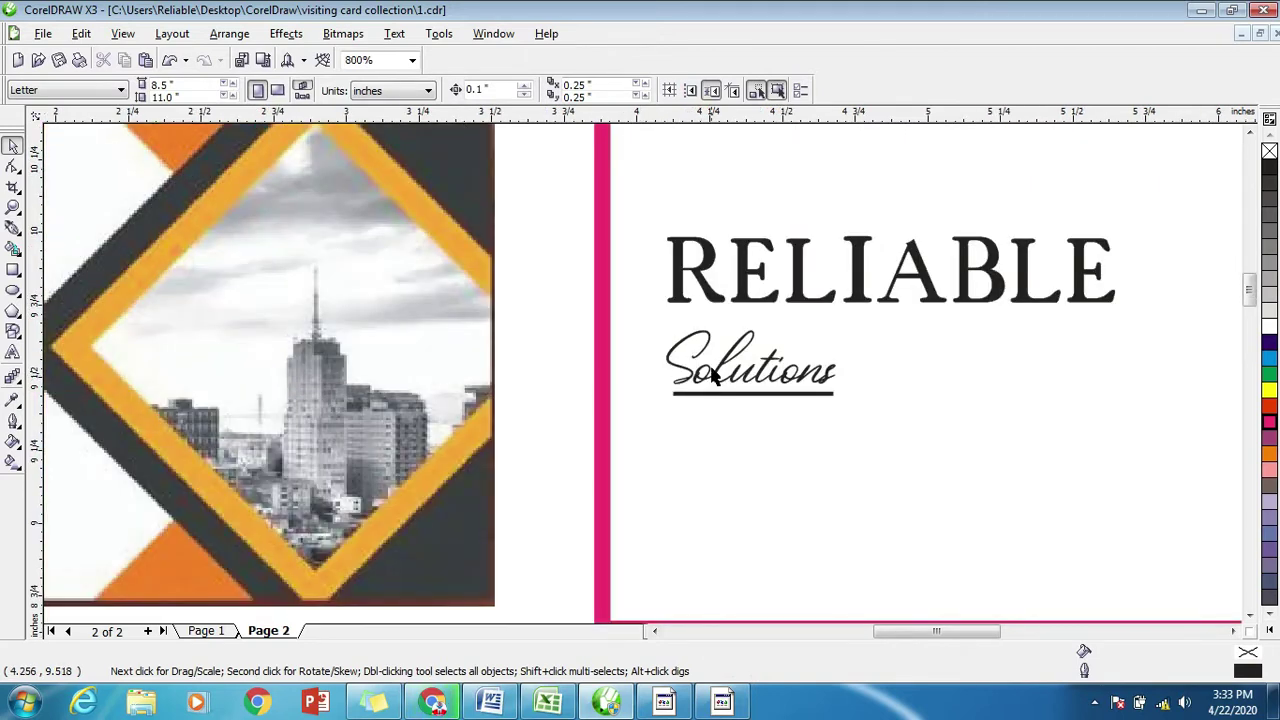
Give the underline beneath Solutions a dark blue fill and outline.
scroll(700, 376, down, 2)
scroll(645, 378, up, 1)
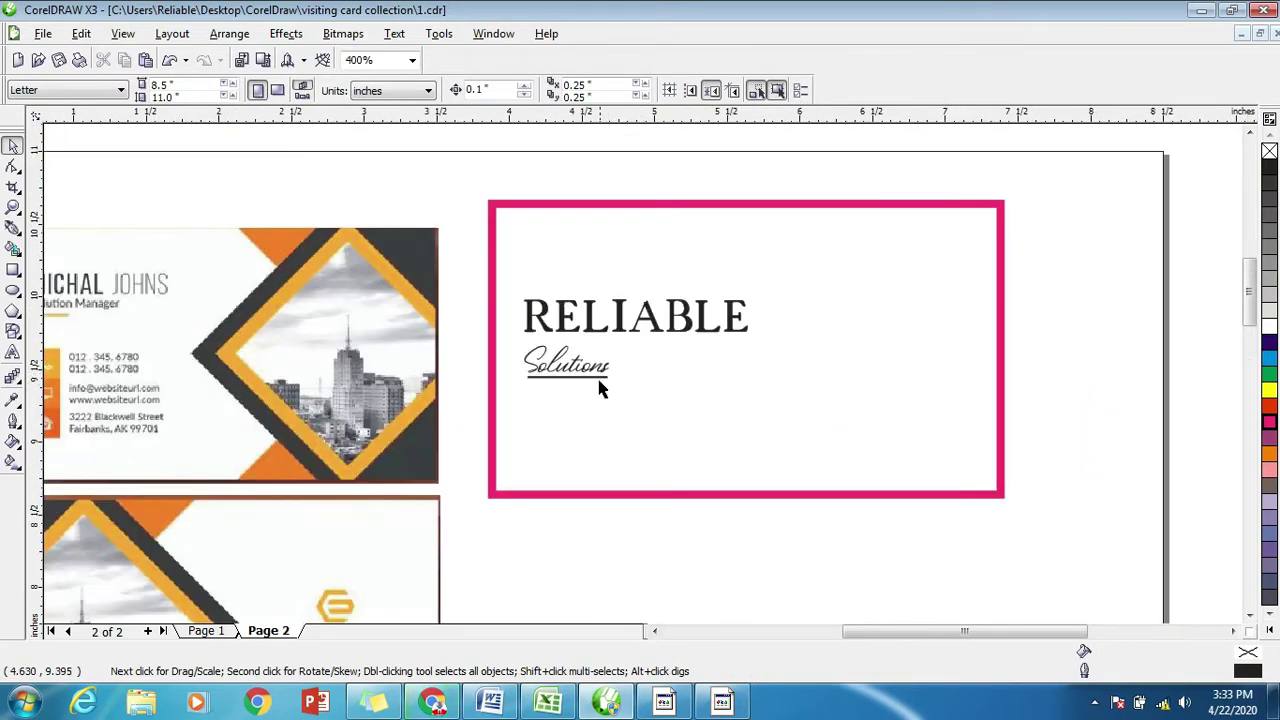
click(598, 380)
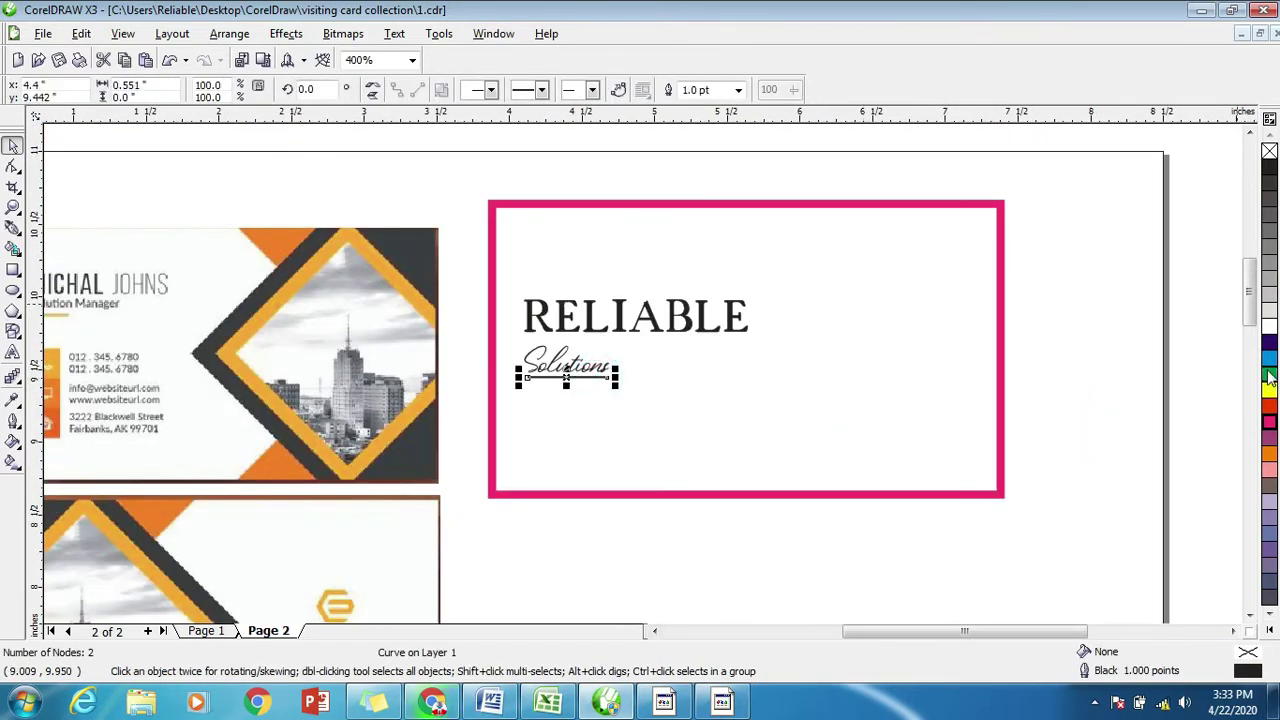
click(1268, 343)
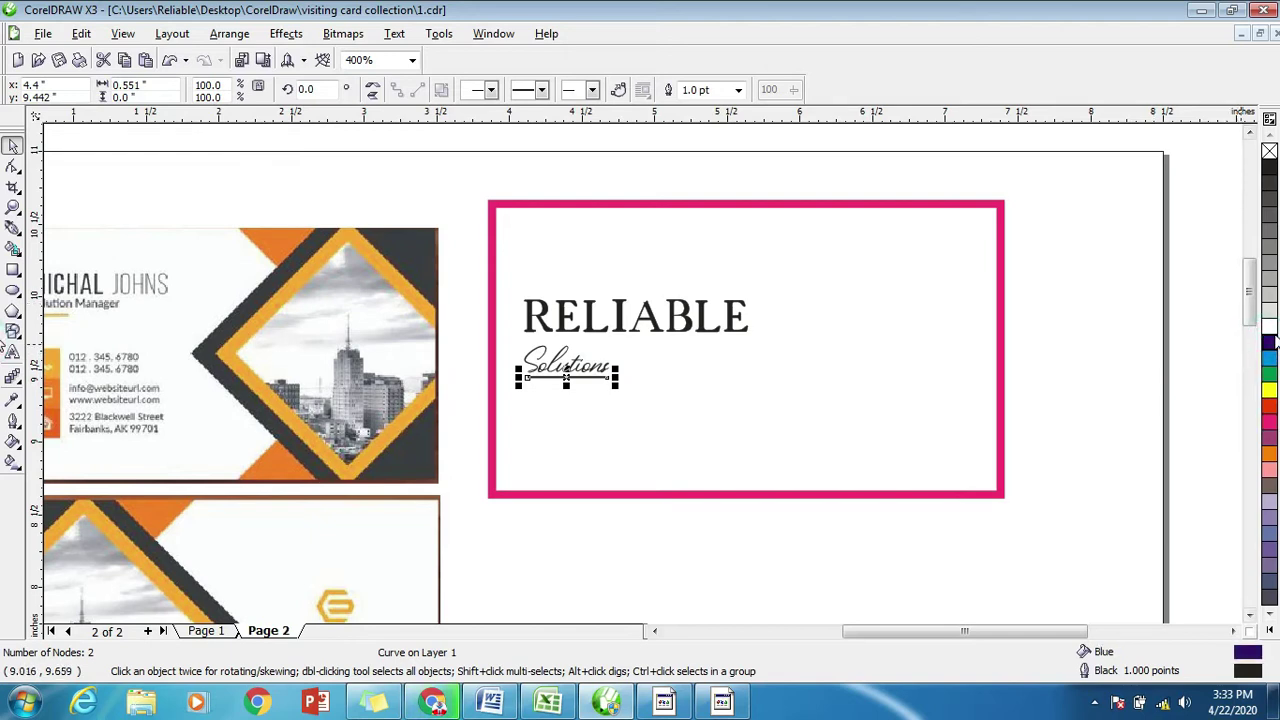
click(1066, 343)
scroll(640, 378, up, 2)
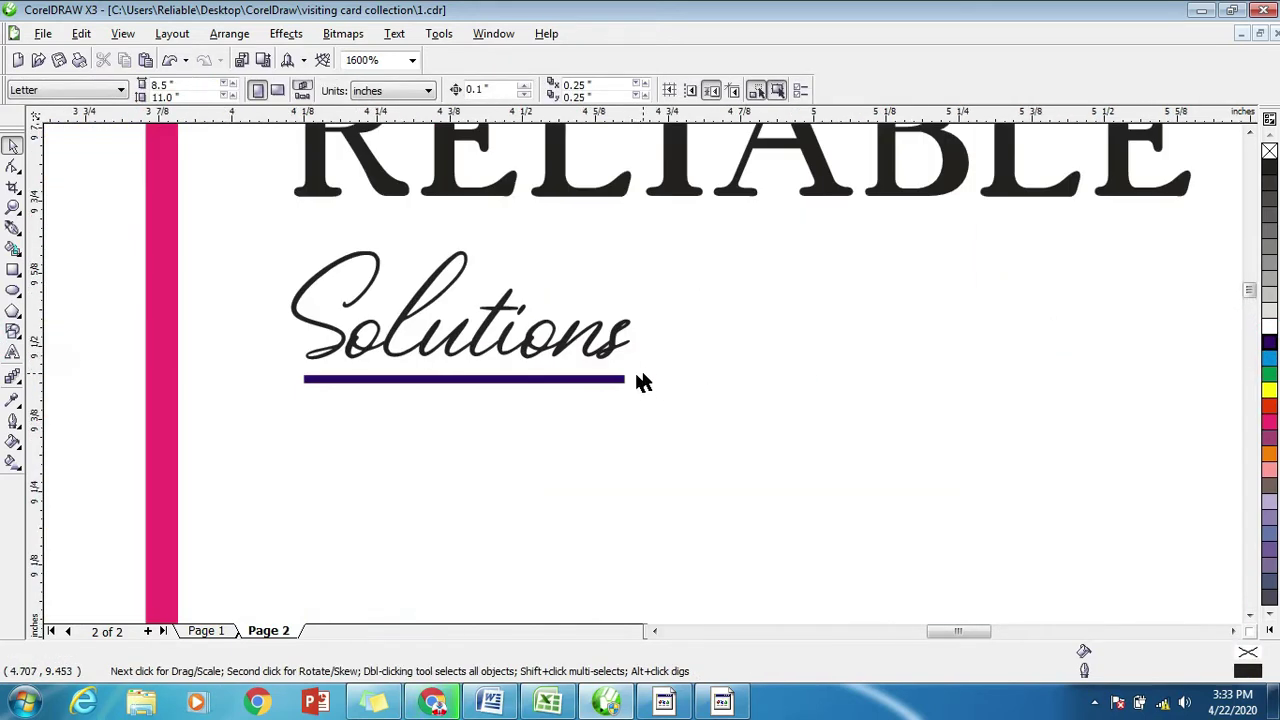
click(559, 384)
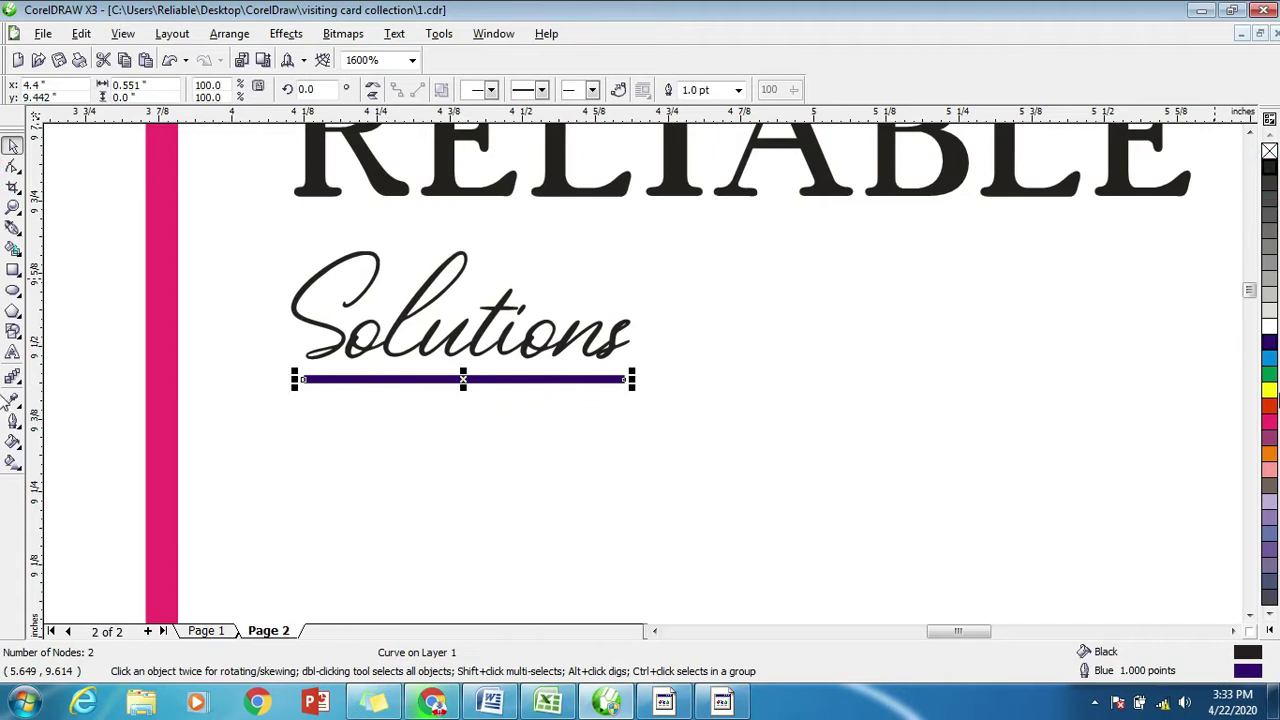
click(1268, 358)
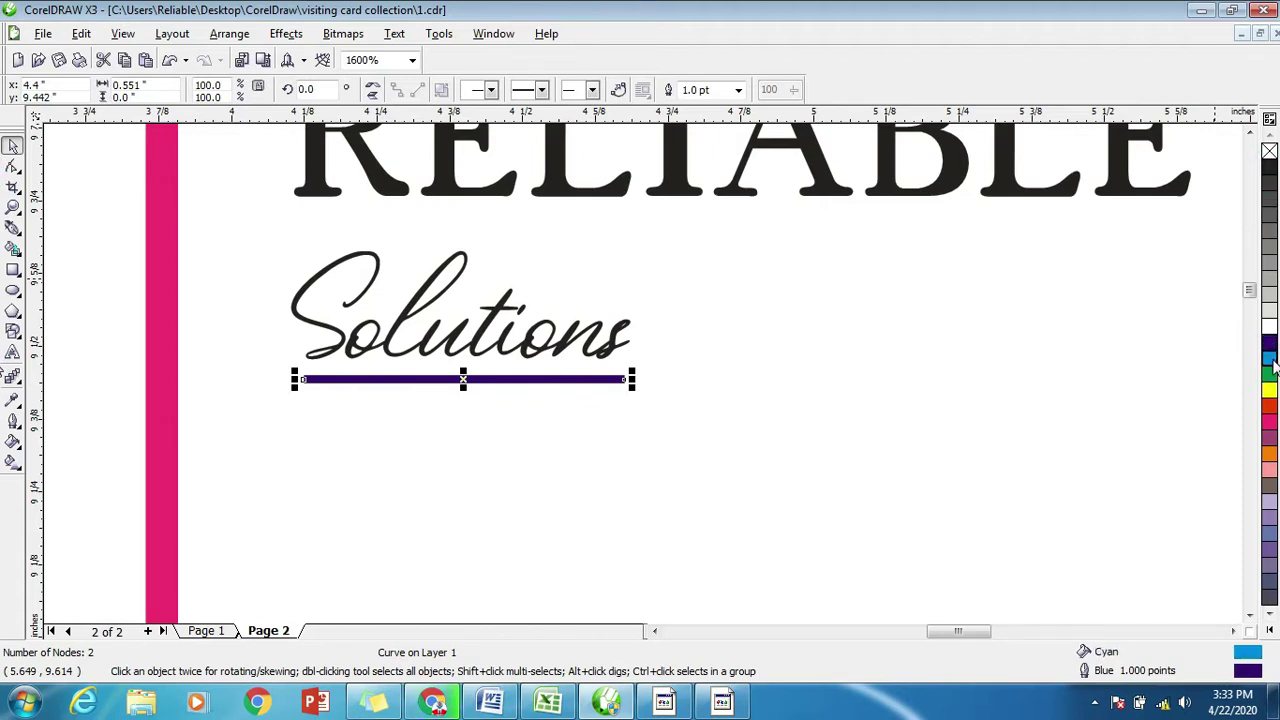
right_click(1270, 360)
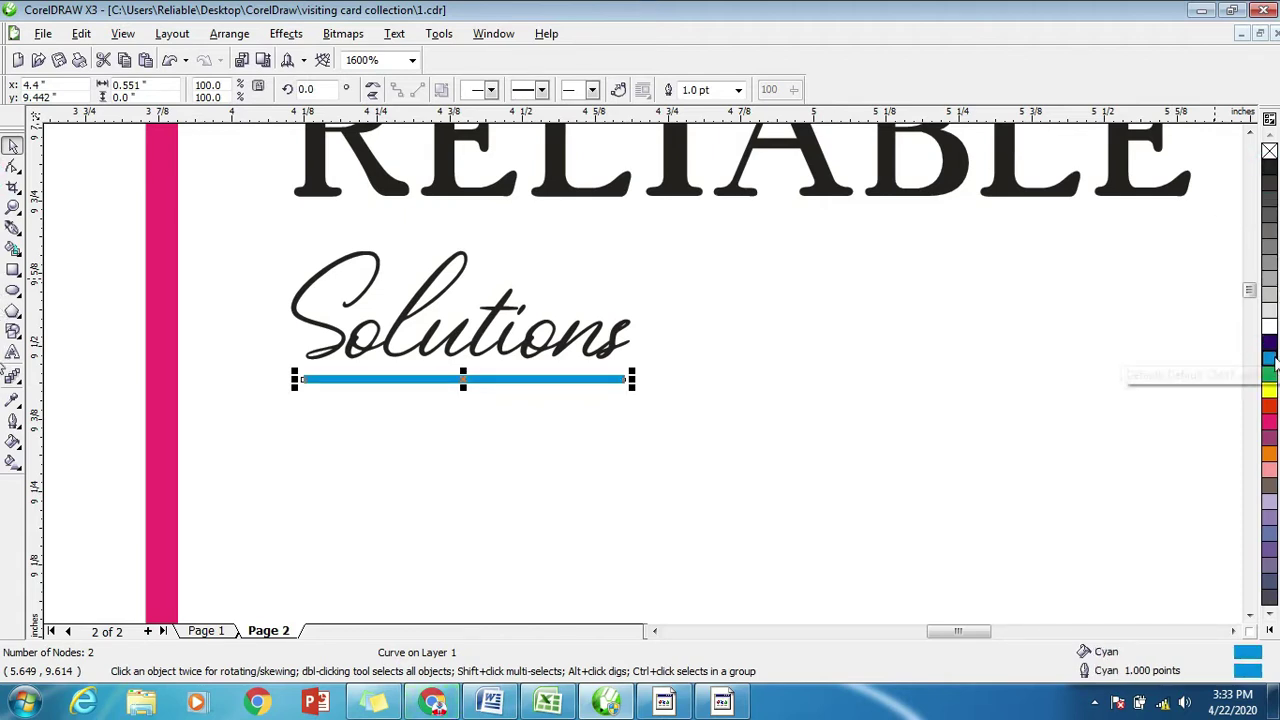
right_click(1270, 350)
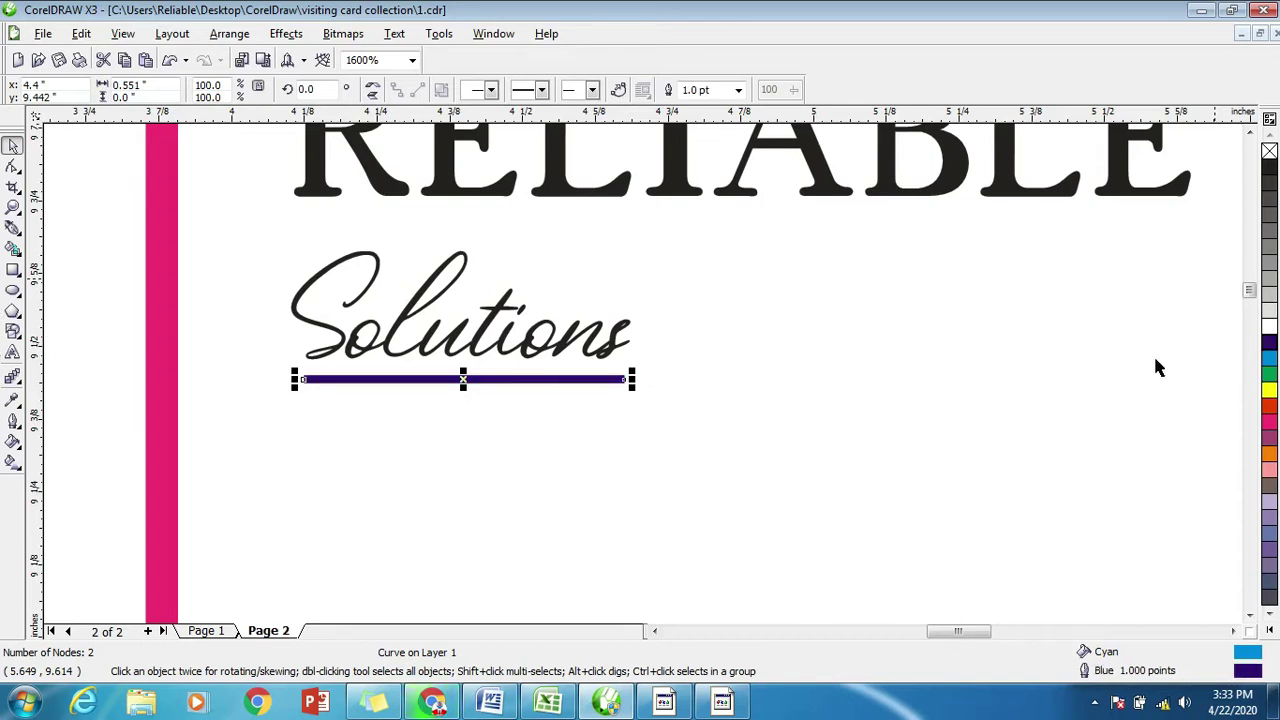
click(836, 410)
Colour the script word Solutions magenta to match the card border.
scroll(640, 375, down, 1)
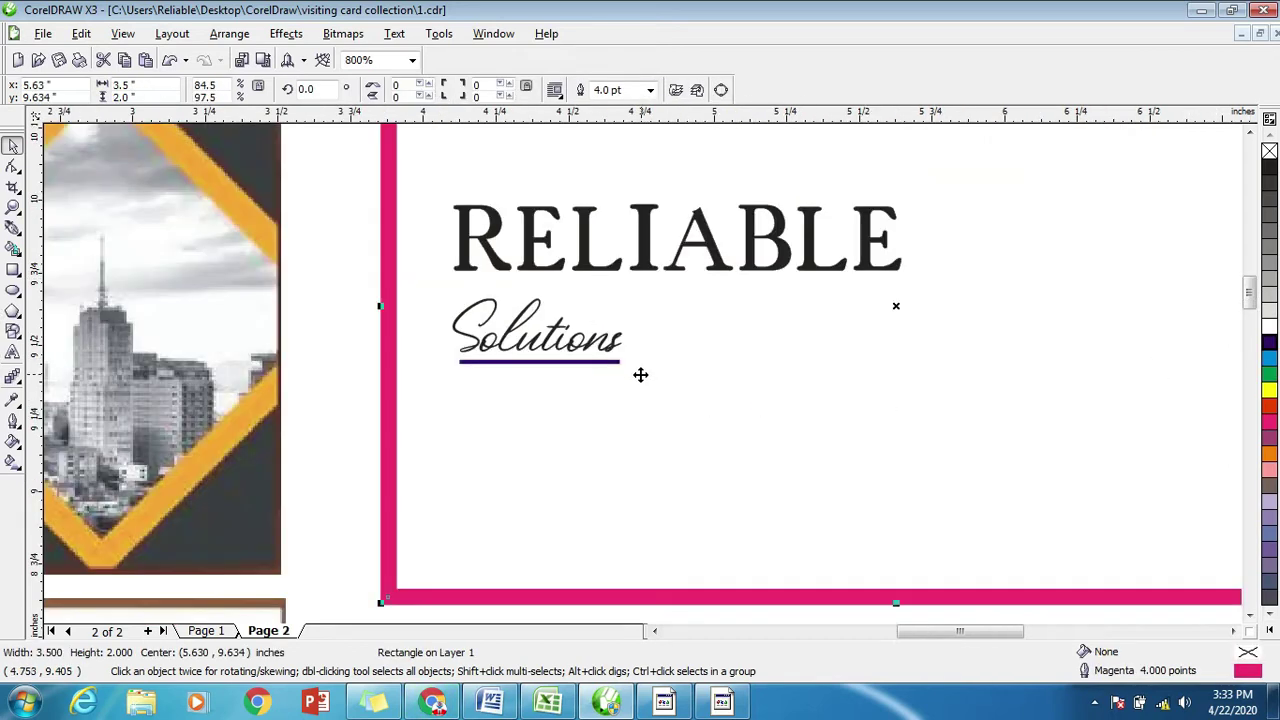
click(543, 345)
click(1268, 421)
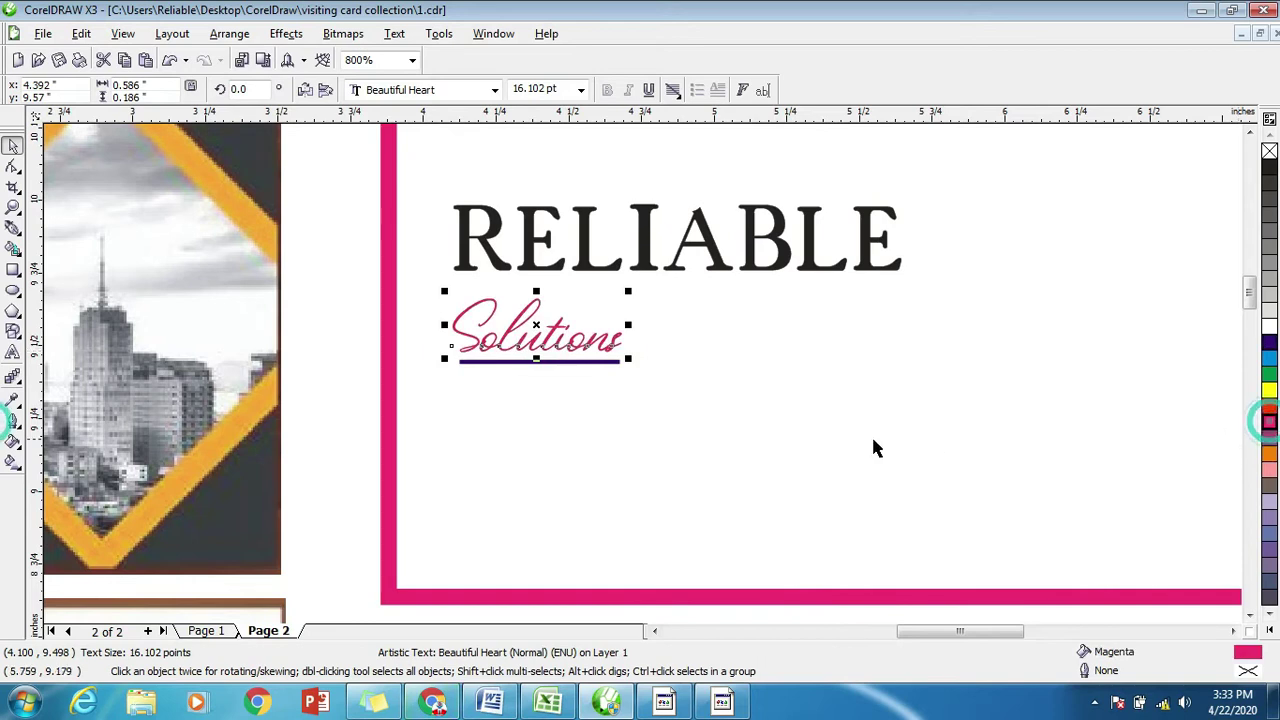
click(340, 388)
scroll(517, 400, down, 2)
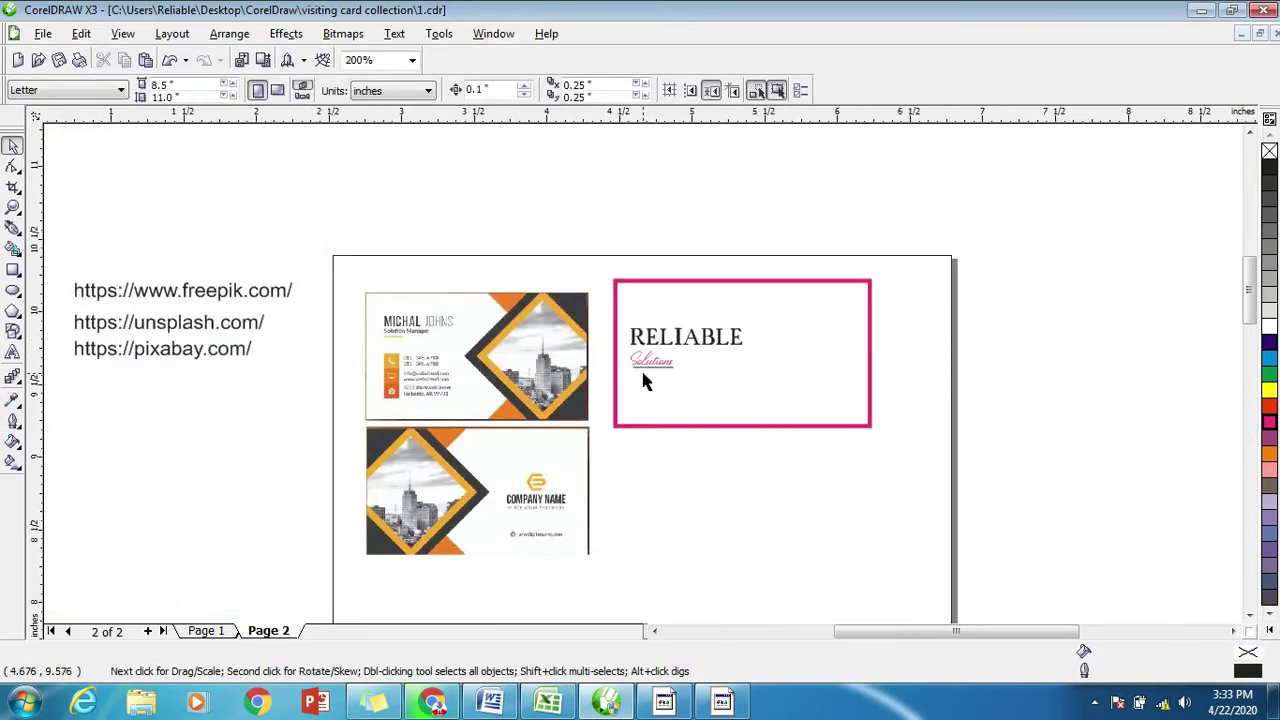
Marquee-select the underline beneath Solutions and give it a black outline.
scroll(643, 378, up, 1)
click(603, 397)
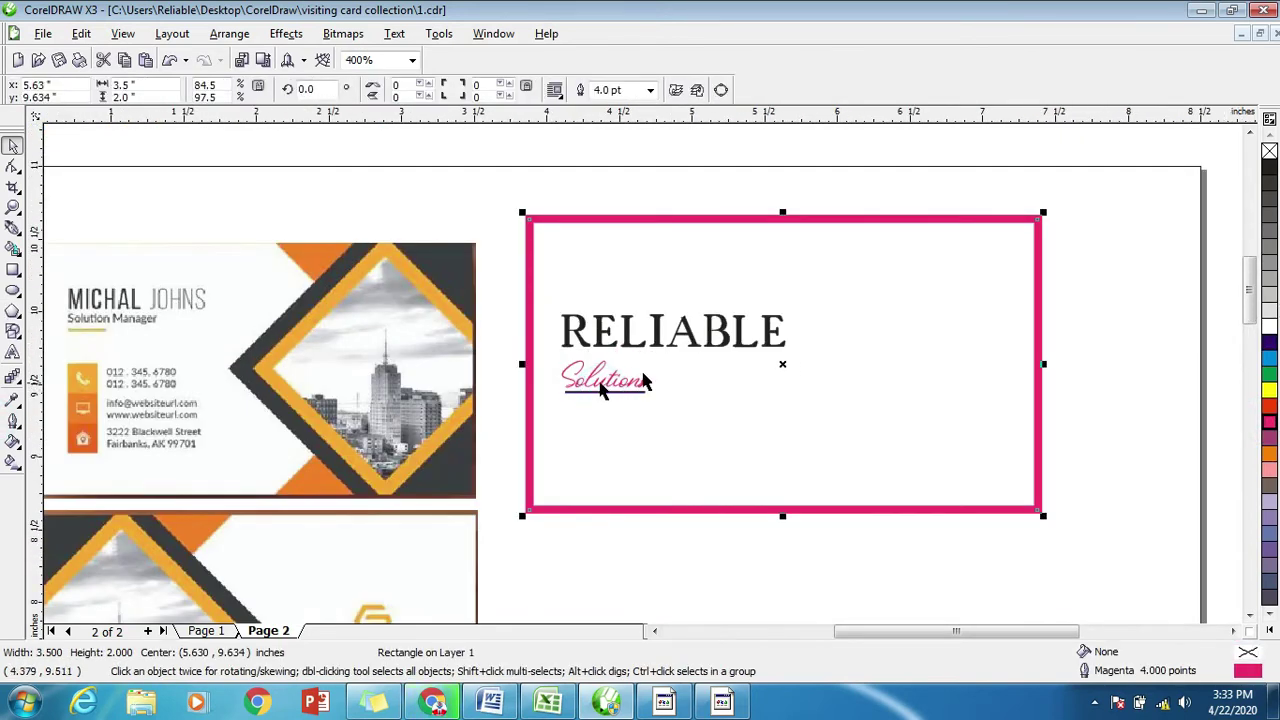
scroll(601, 405, up, 1)
drag(457, 380, 814, 434)
click(443, 414)
drag(460, 368, 818, 428)
right_click(1271, 172)
click(443, 343)
scroll(735, 390, down, 2)
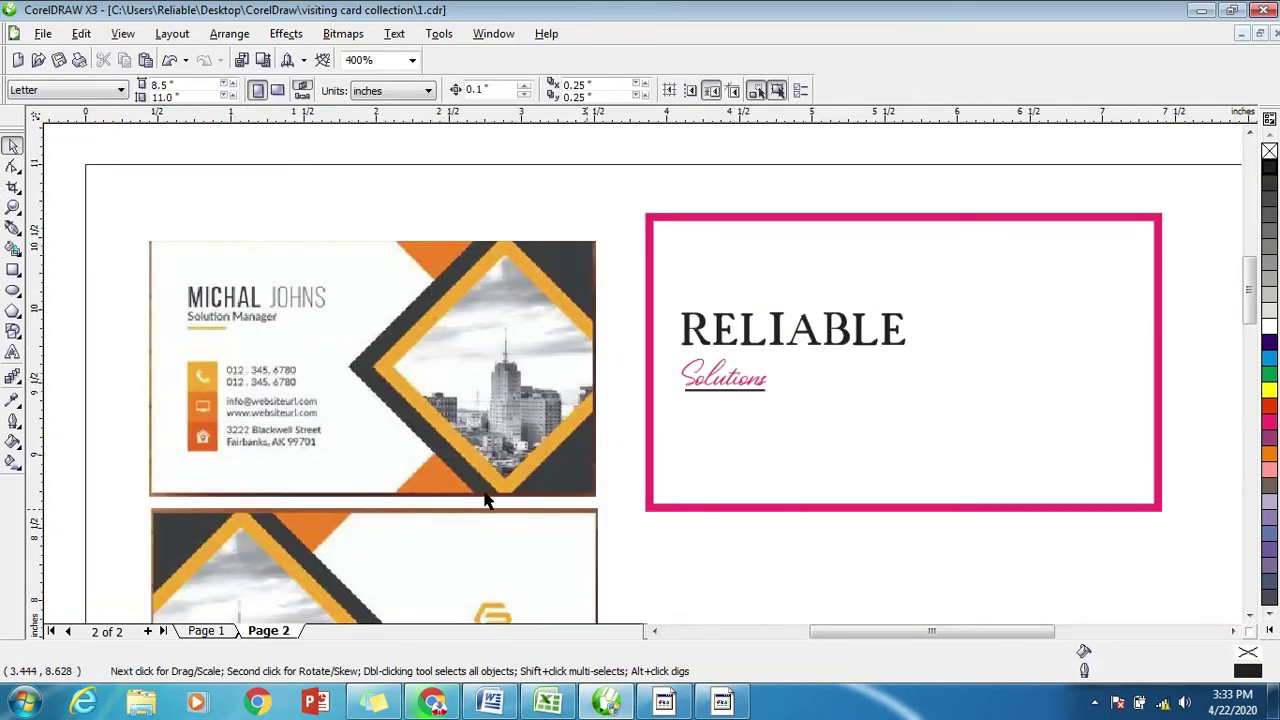
Scroll around the card to review RELIABLE and the underlined magenta Solutions.
scroll(597, 327, up, 2)
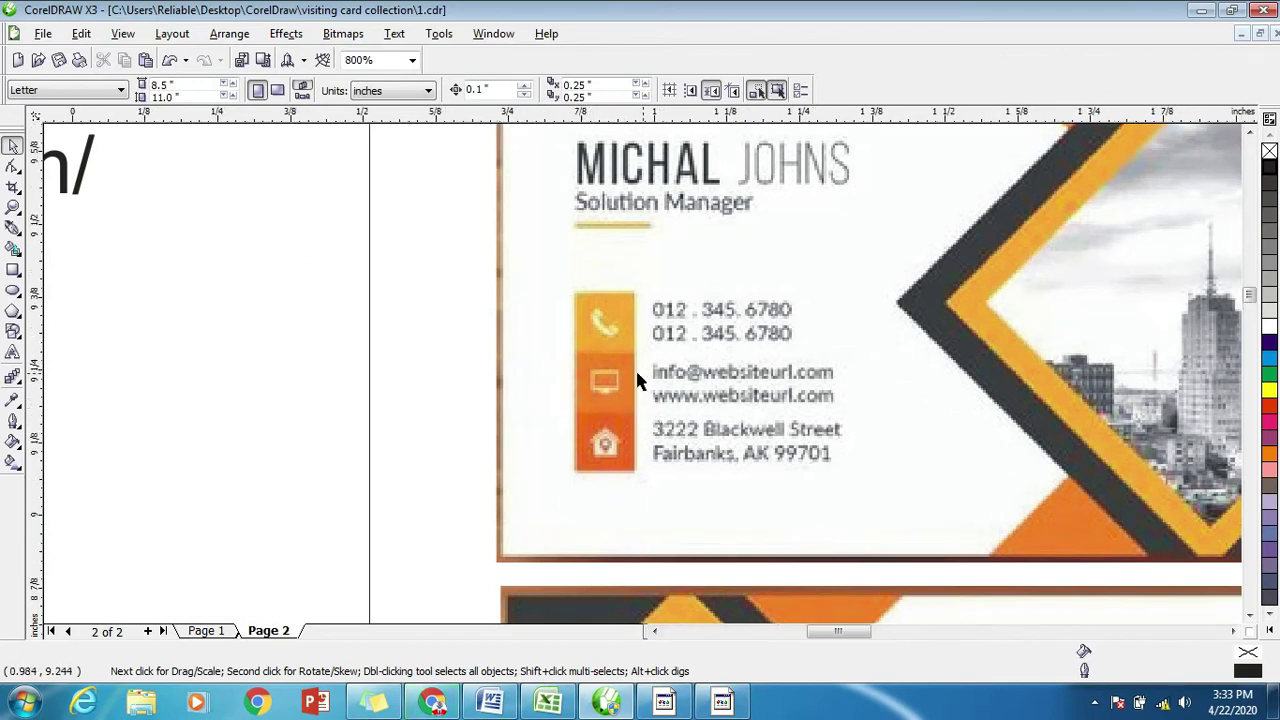
scroll(535, 265, up, 1)
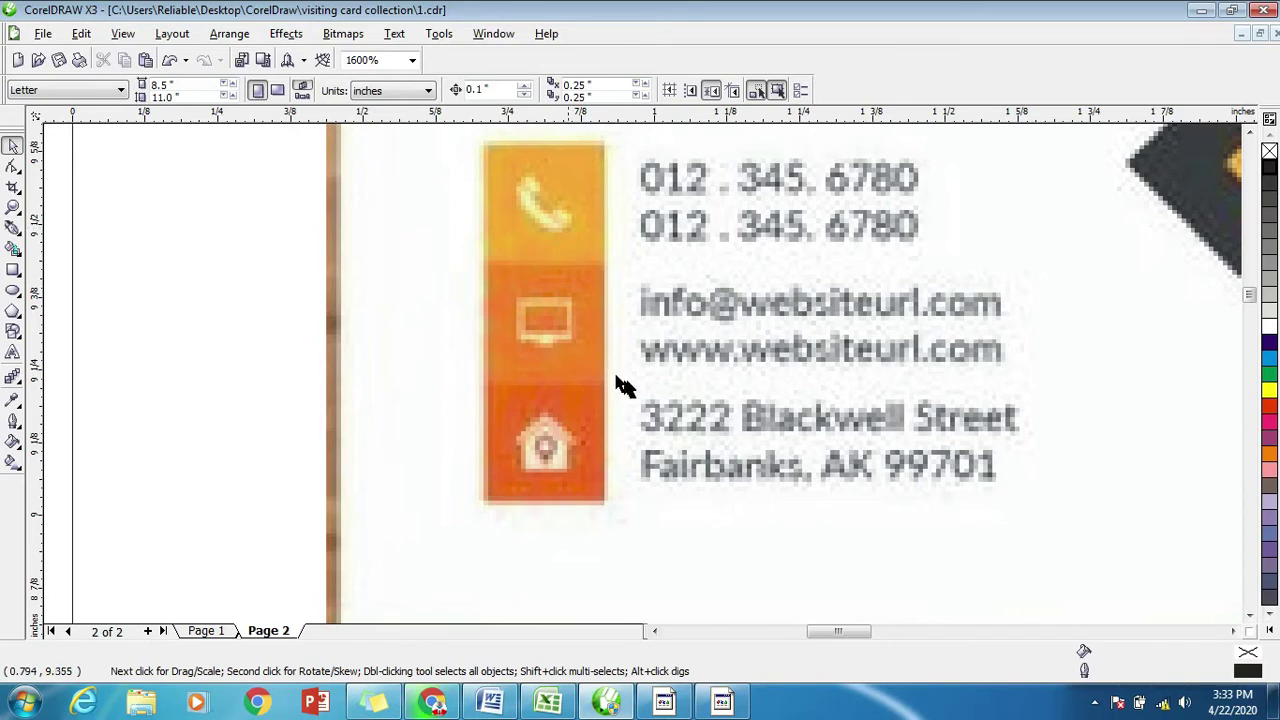
scroll(620, 380, down, 1)
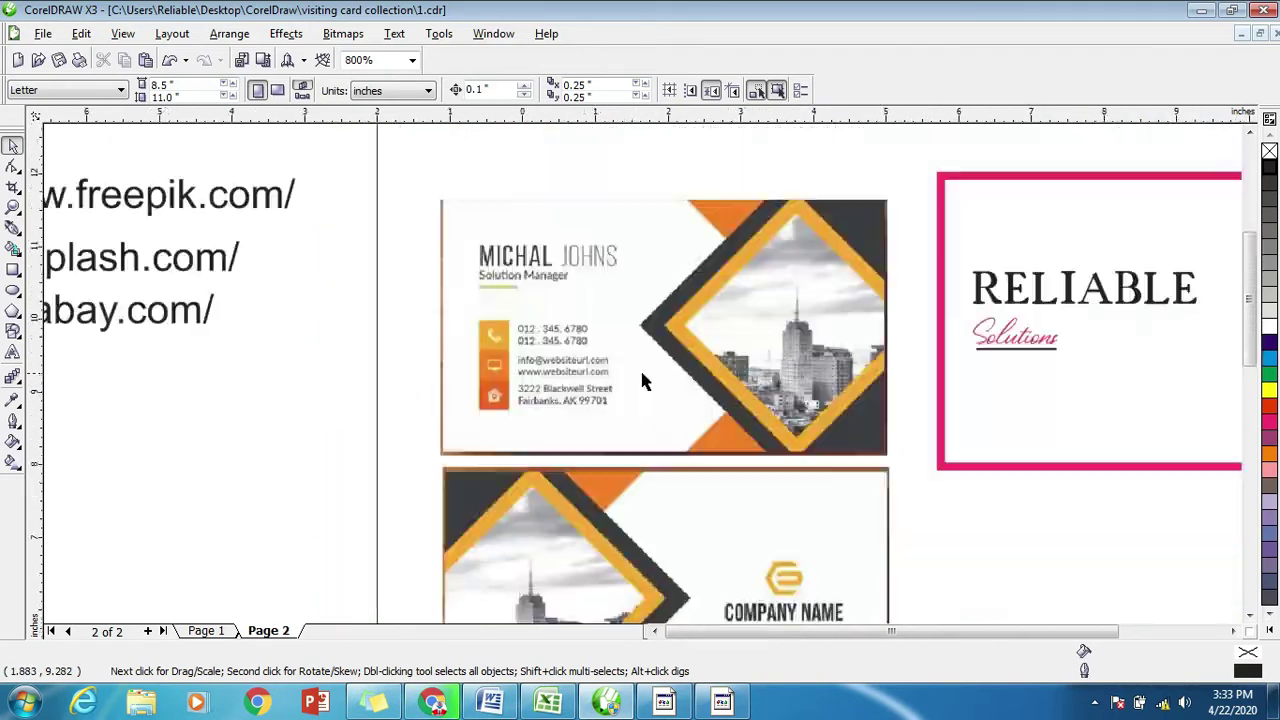
scroll(642, 381, down, 2)
scroll(643, 380, up, 1)
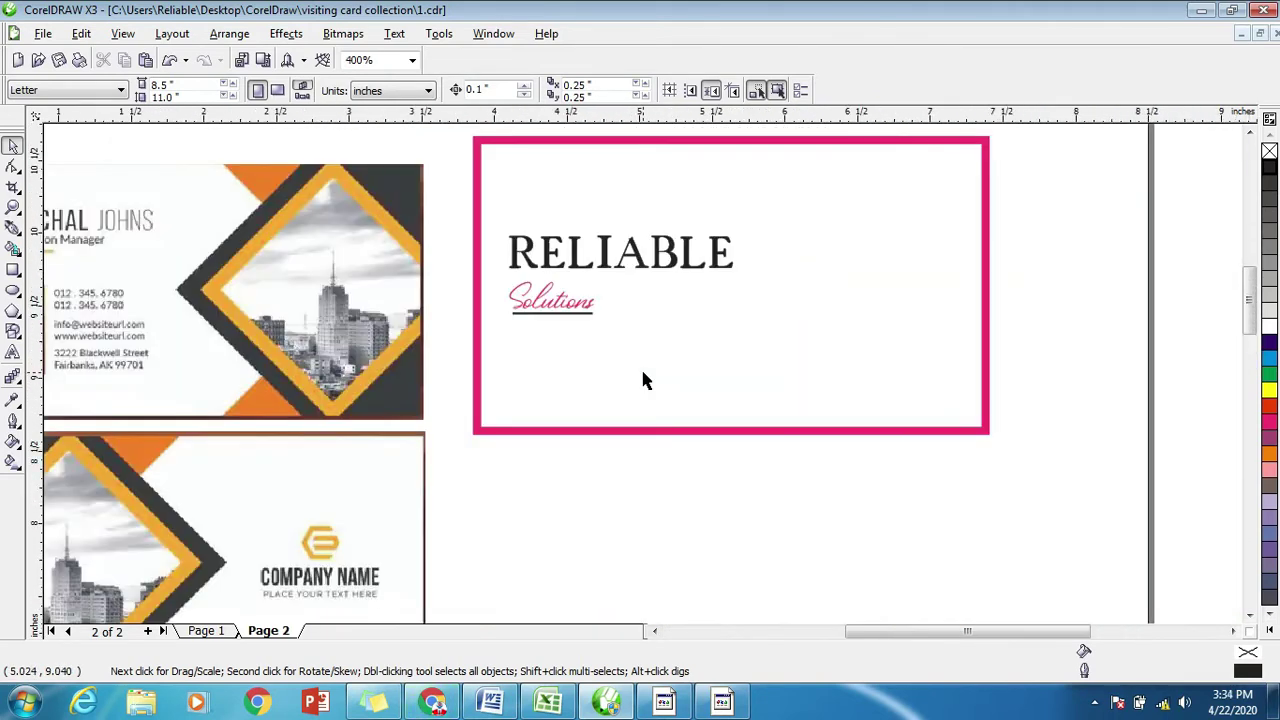
scroll(532, 358, up, 1)
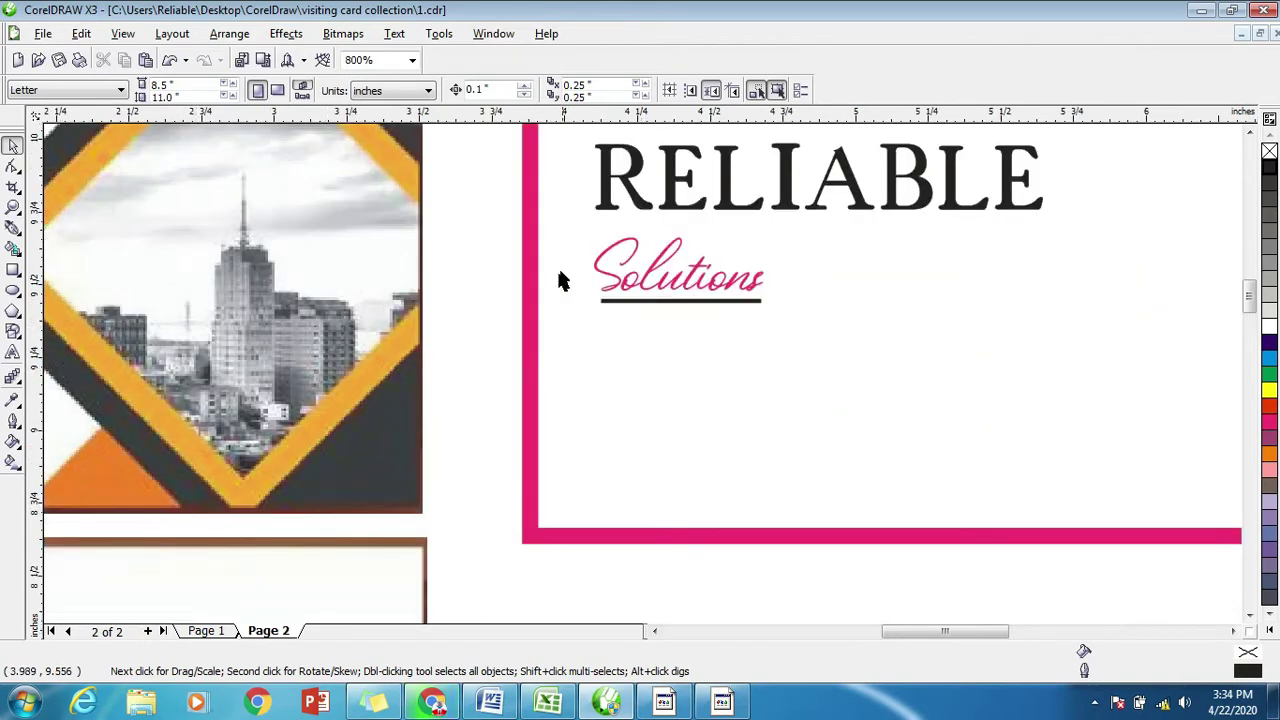
scroll(746, 387, down, 1)
scroll(753, 383, up, 1)
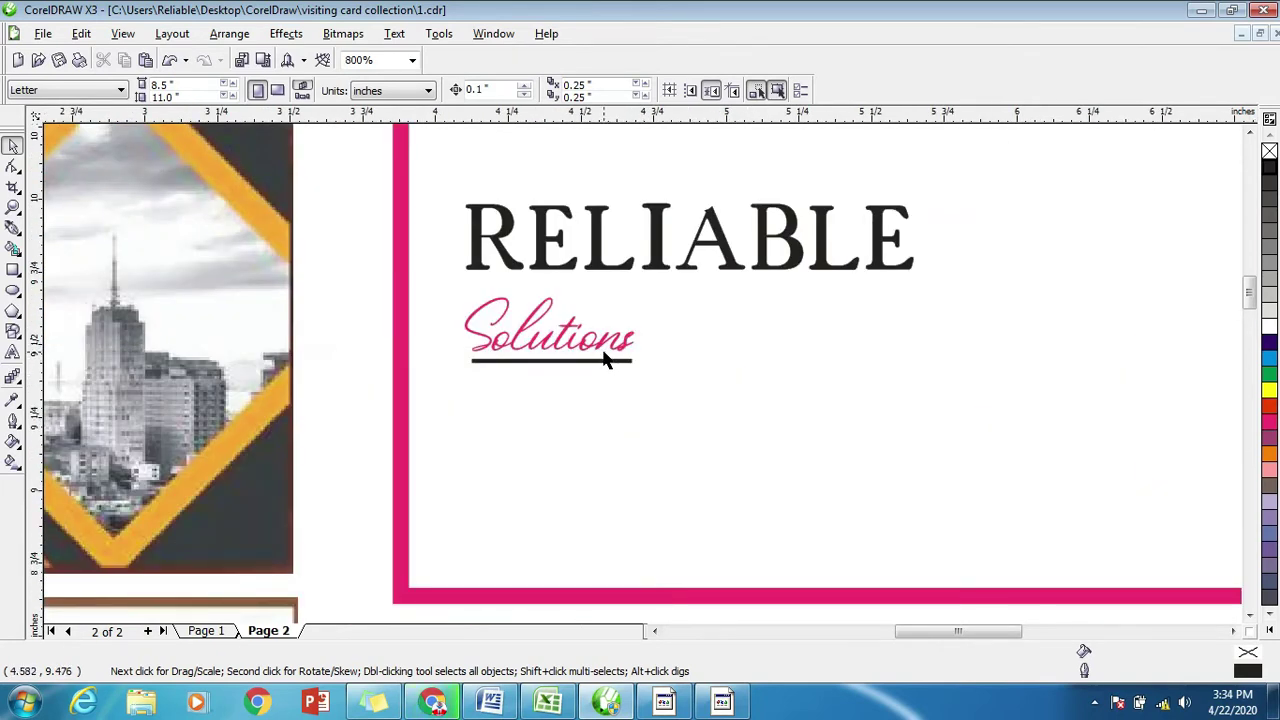
scroll(607, 362, down, 1)
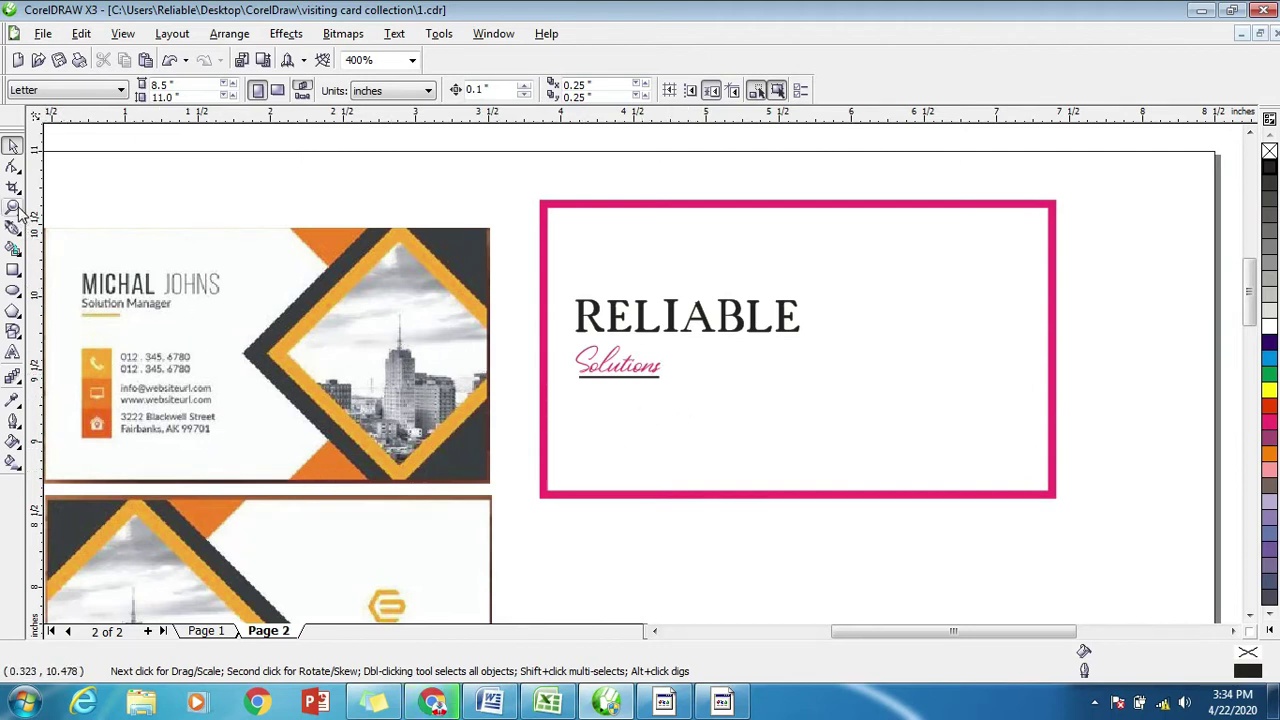
Draw a small square with the Rectangle tool just below Solutions.
click(14, 270)
scroll(640, 403, up, 1)
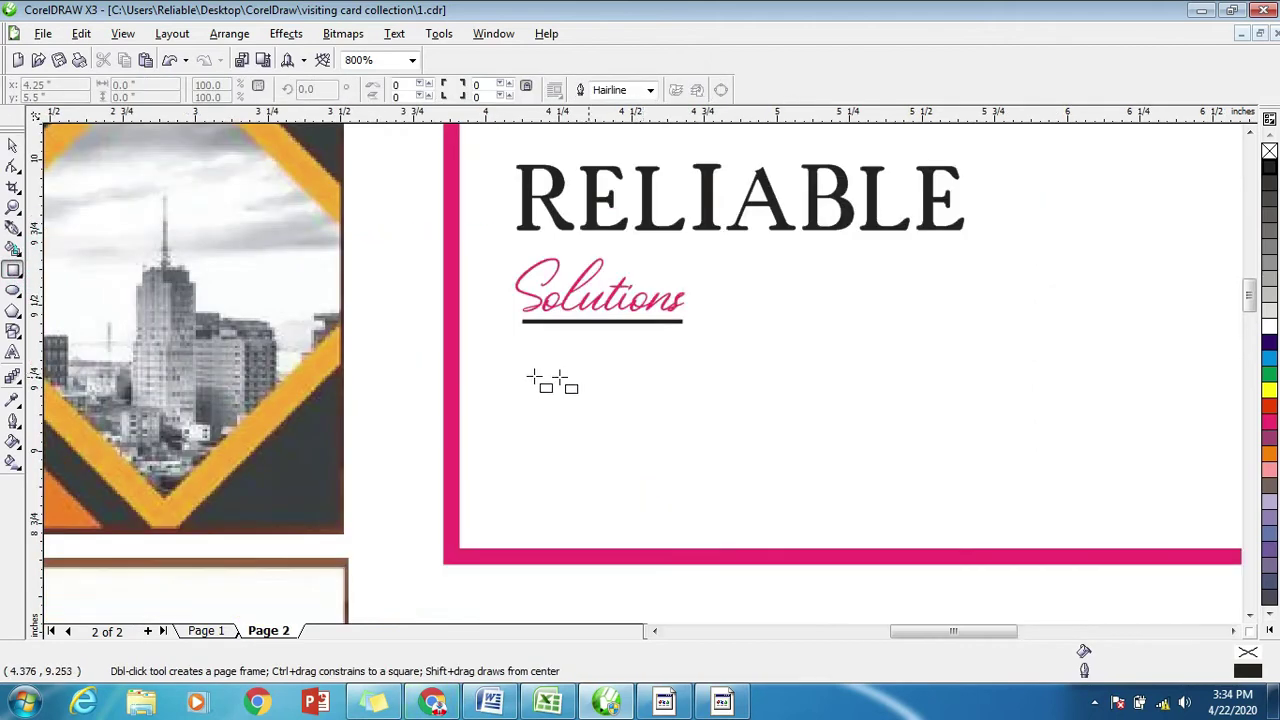
drag(517, 355, 582, 413)
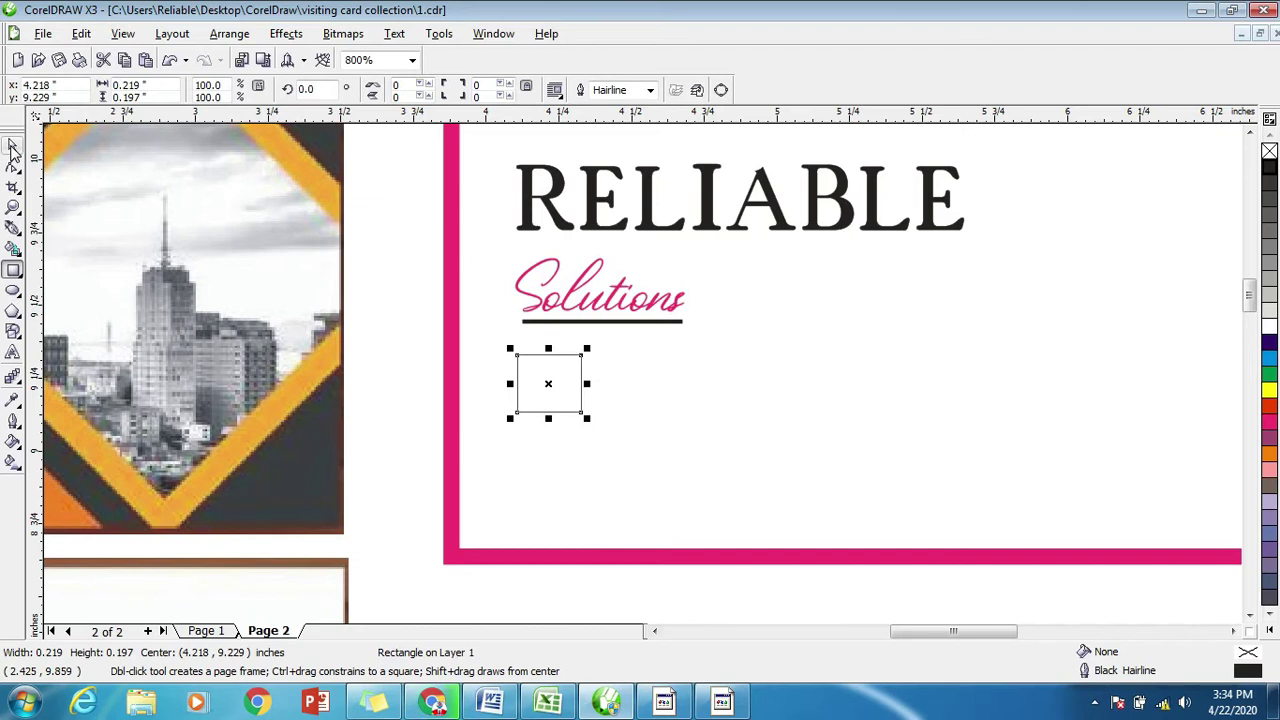
click(12, 148)
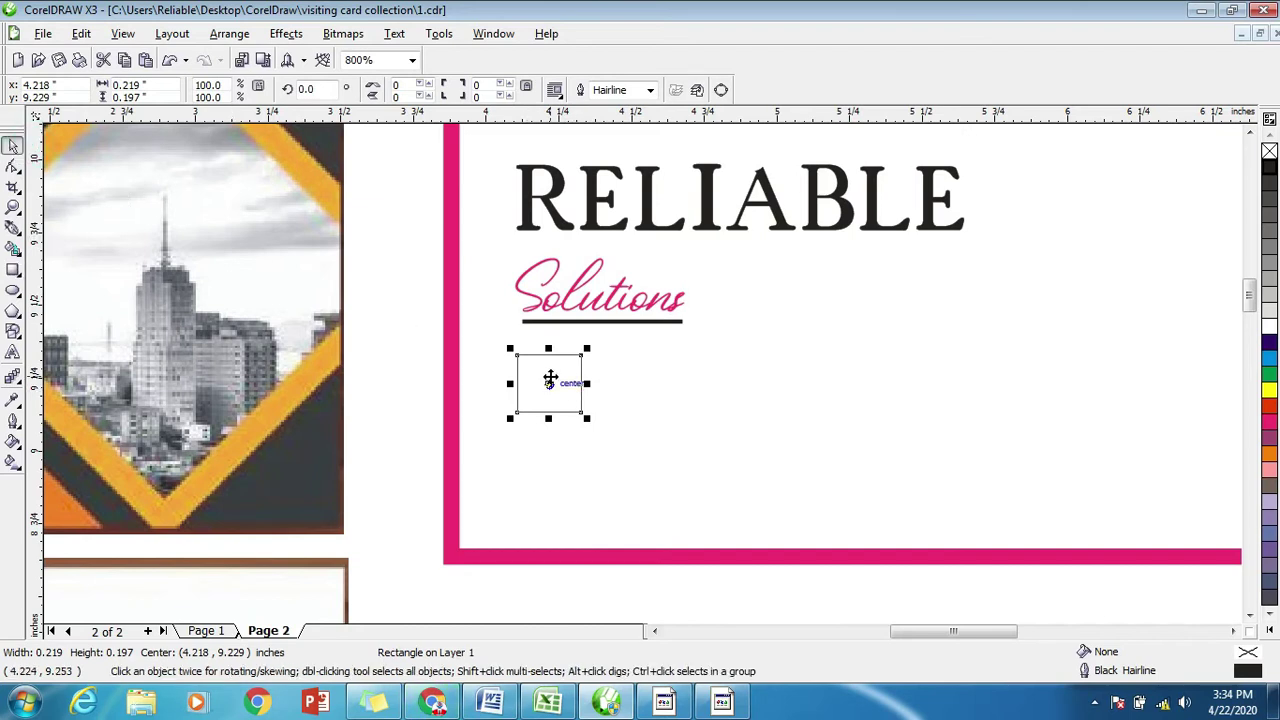
Duplicate the square directly downward twice to stack three equal squares.
drag(550, 378, 552, 412)
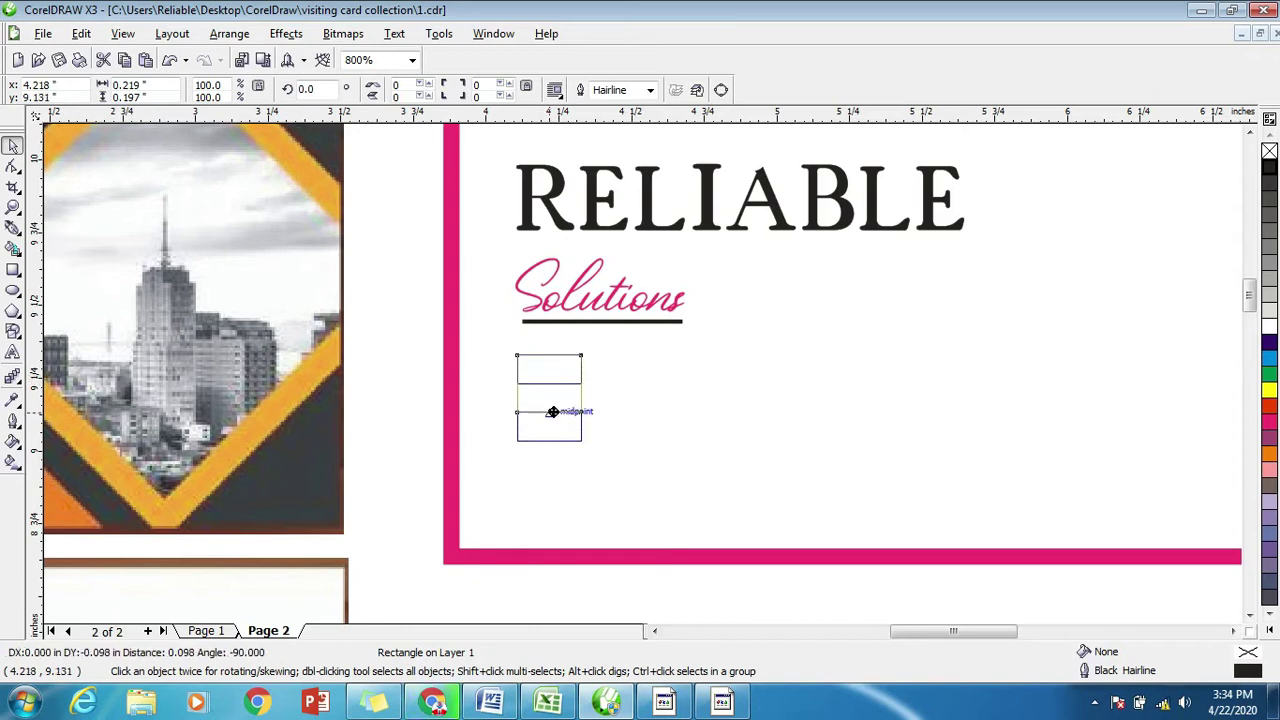
drag(552, 412, 557, 442)
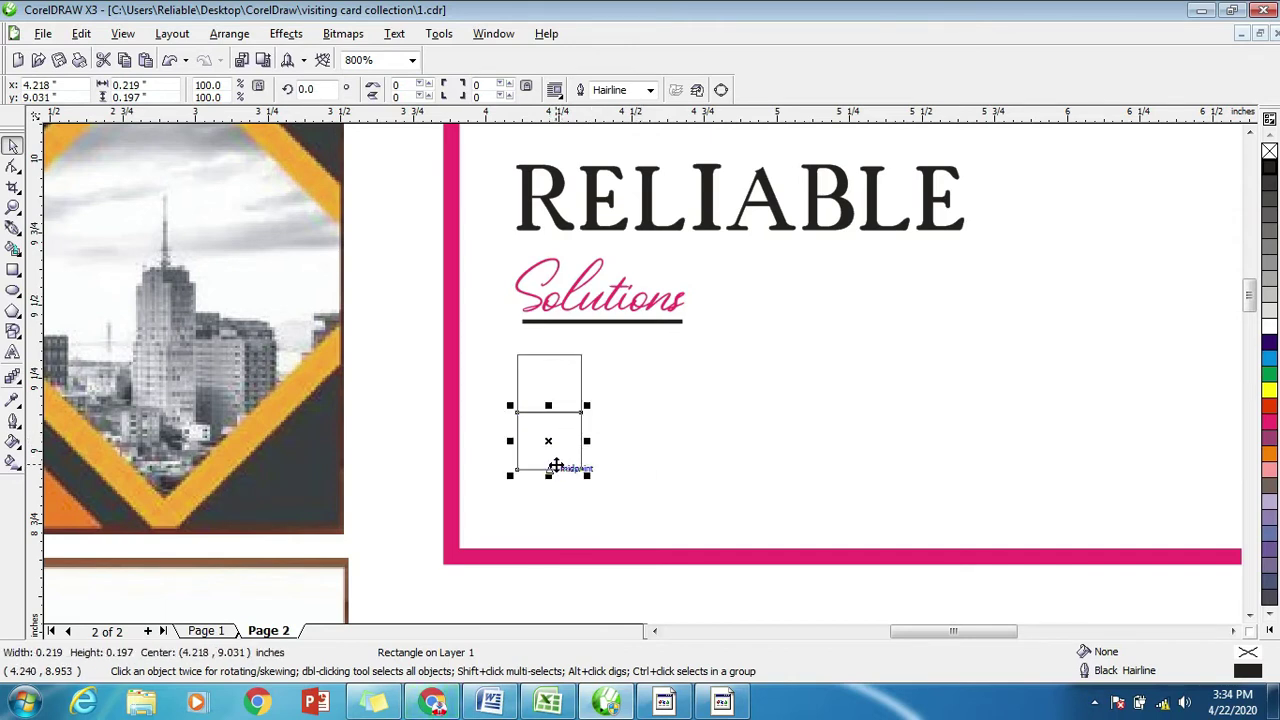
key(ctrl+r)
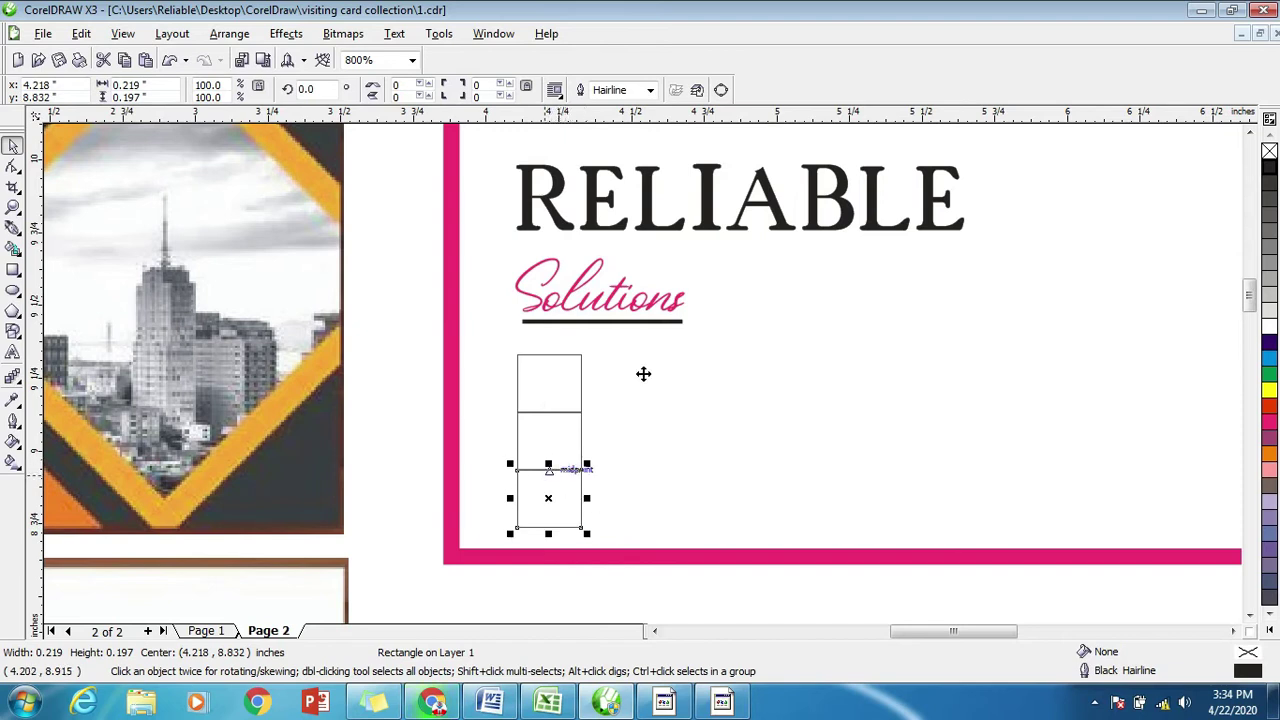
scroll(670, 415, up, 1)
Marquee-select the stacked squares, then select just the bottom square.
click(714, 604)
scroll(643, 380, down, 1)
drag(723, 456, 558, 186)
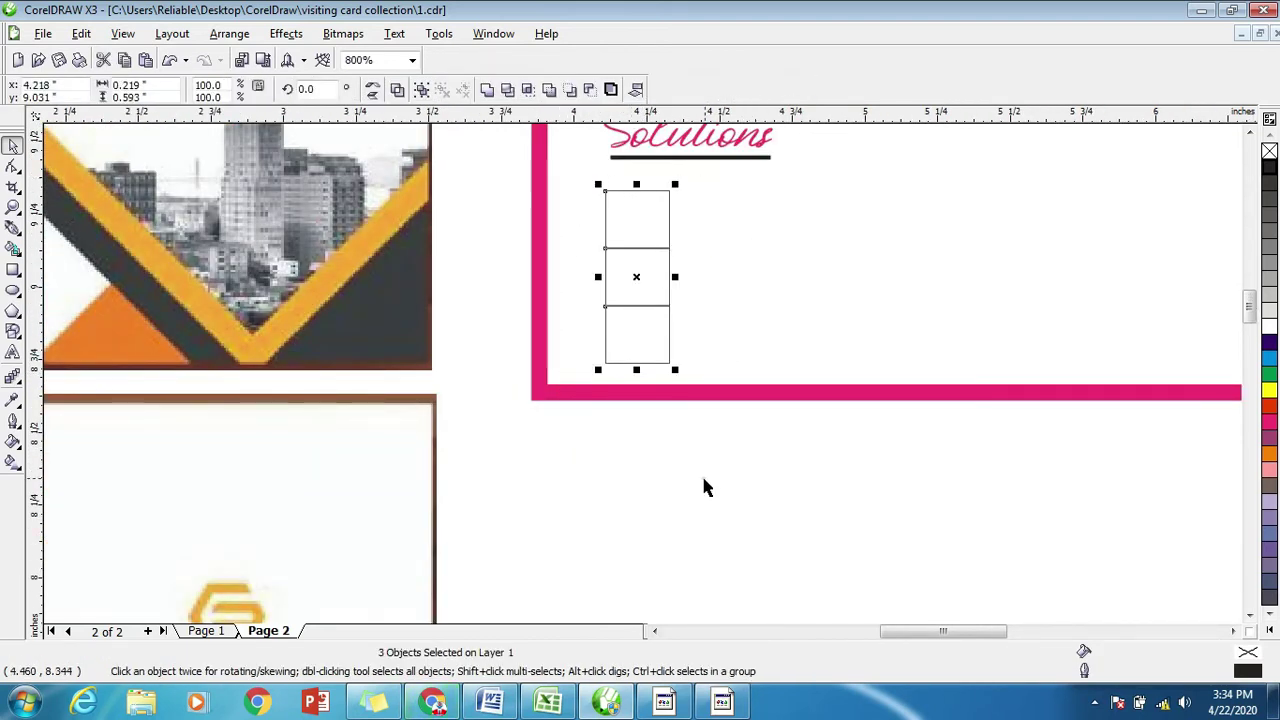
click(703, 486)
scroll(675, 370, down, 2)
click(665, 368)
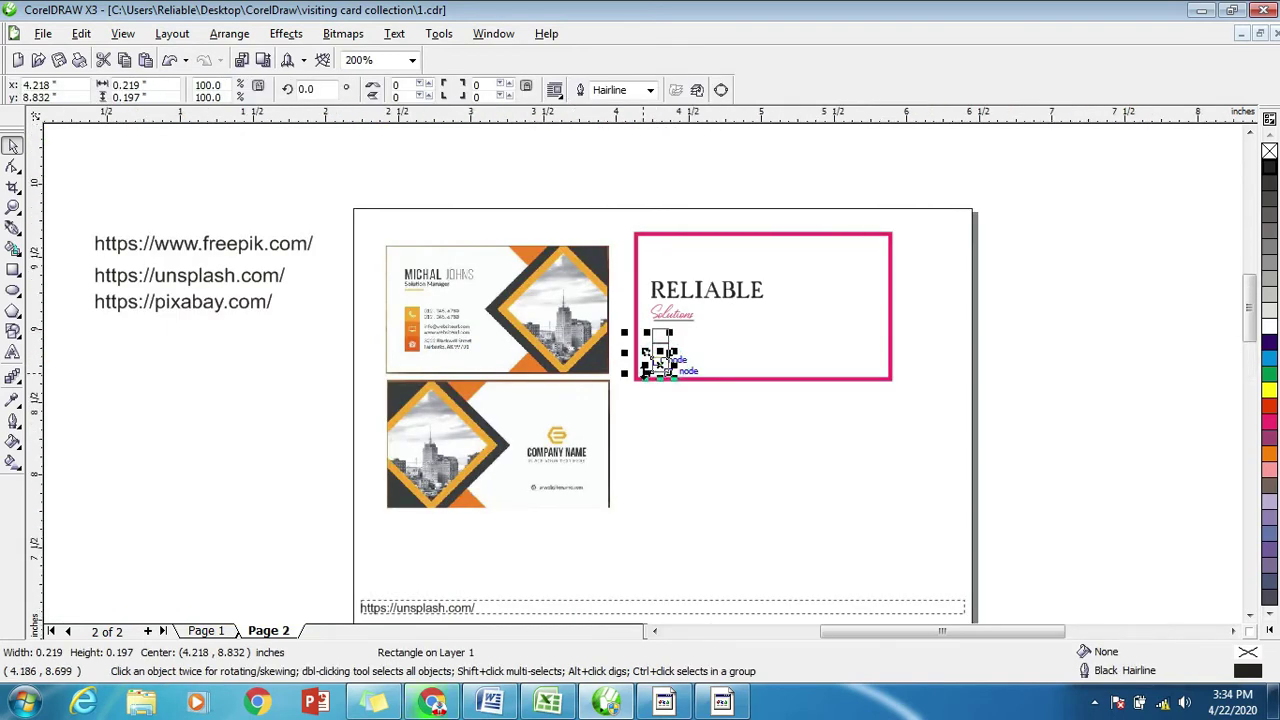
scroll(667, 370, up, 1)
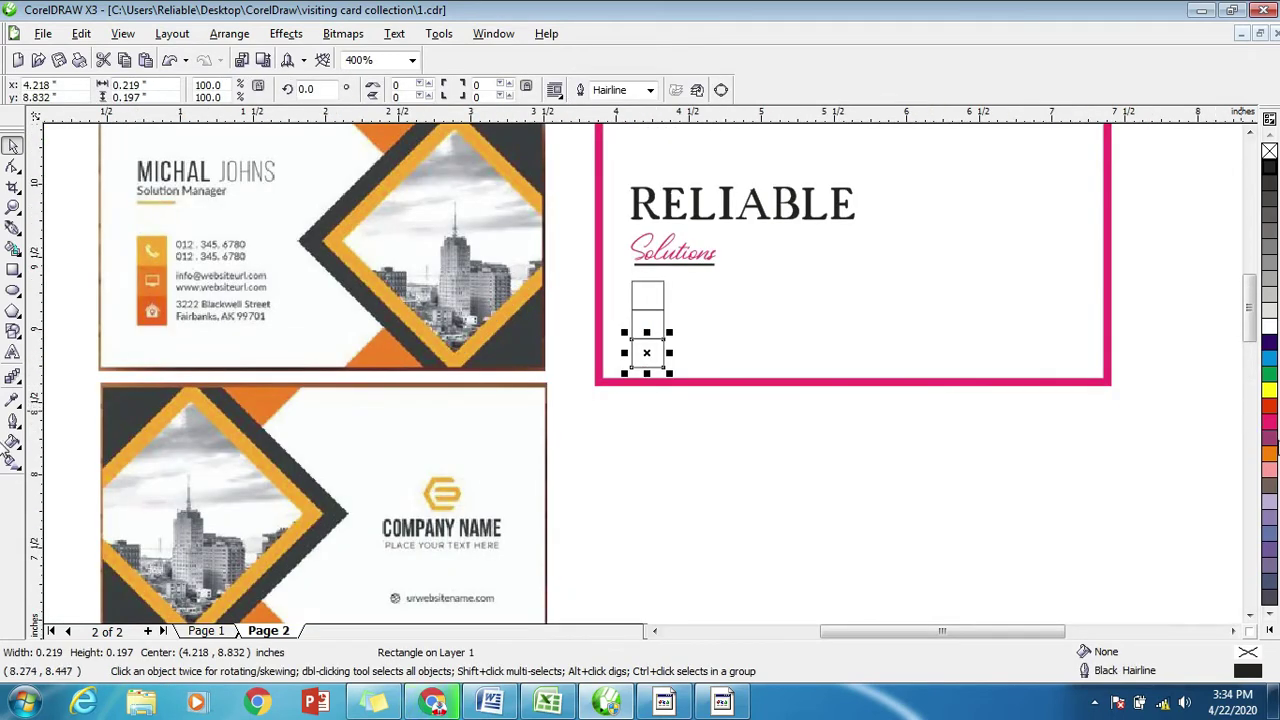
Fill the bottom square purple and the middle square a slightly lighter purple.
click(1268, 437)
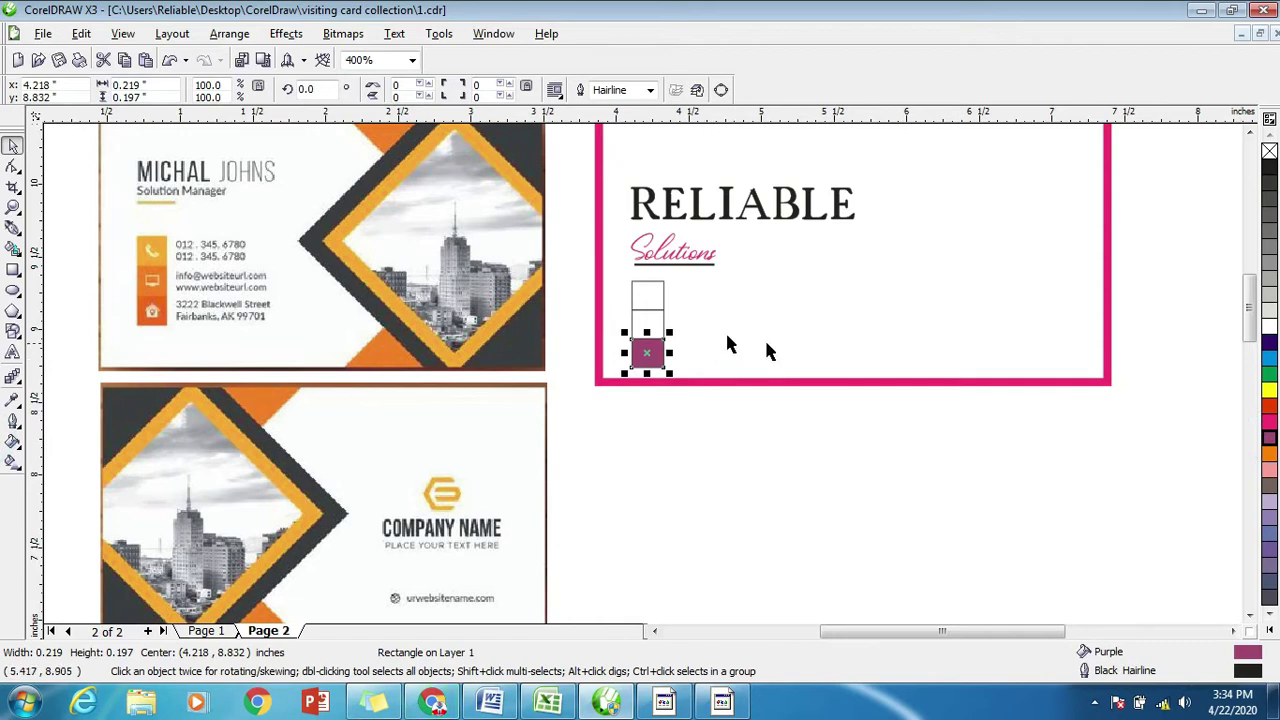
click(661, 320)
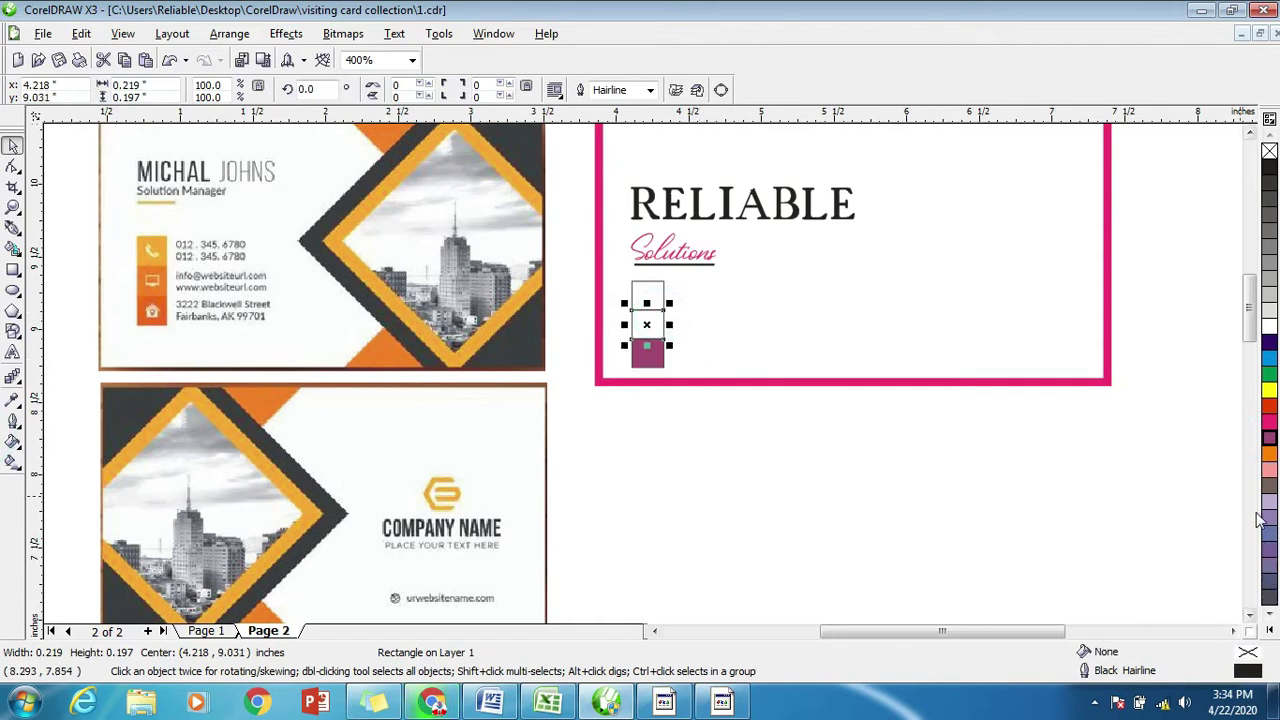
click(652, 360)
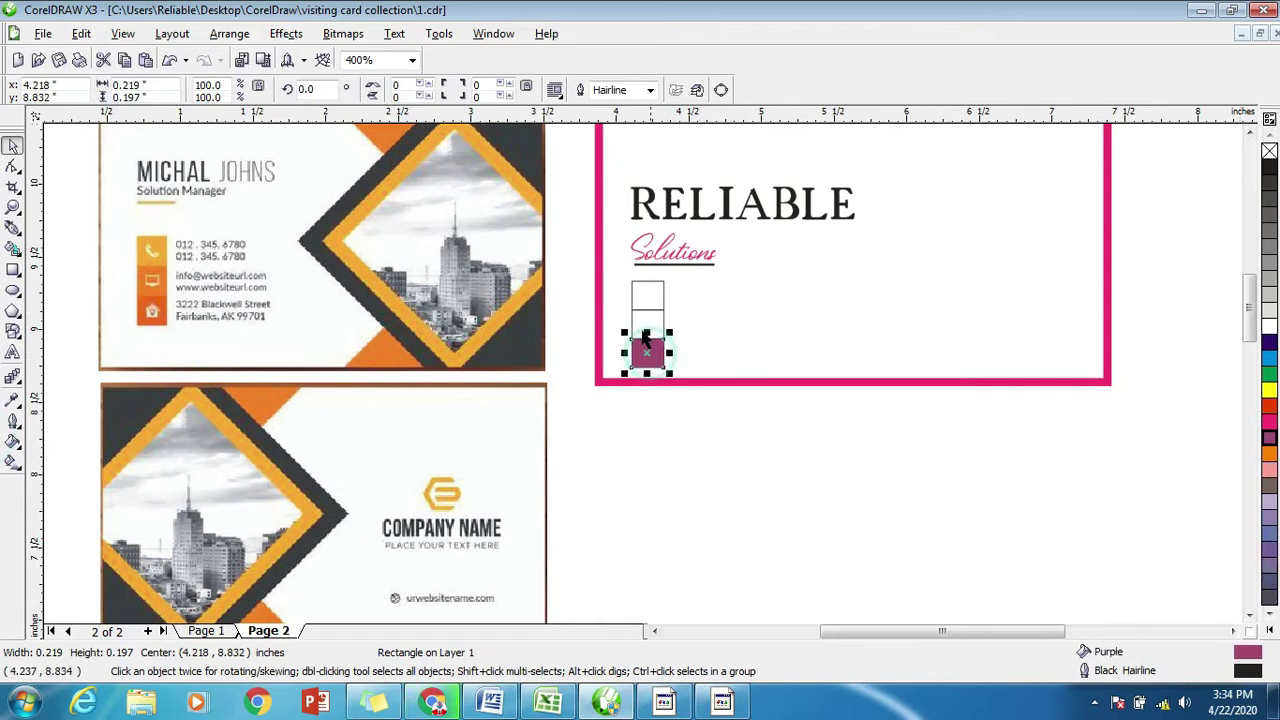
click(662, 320)
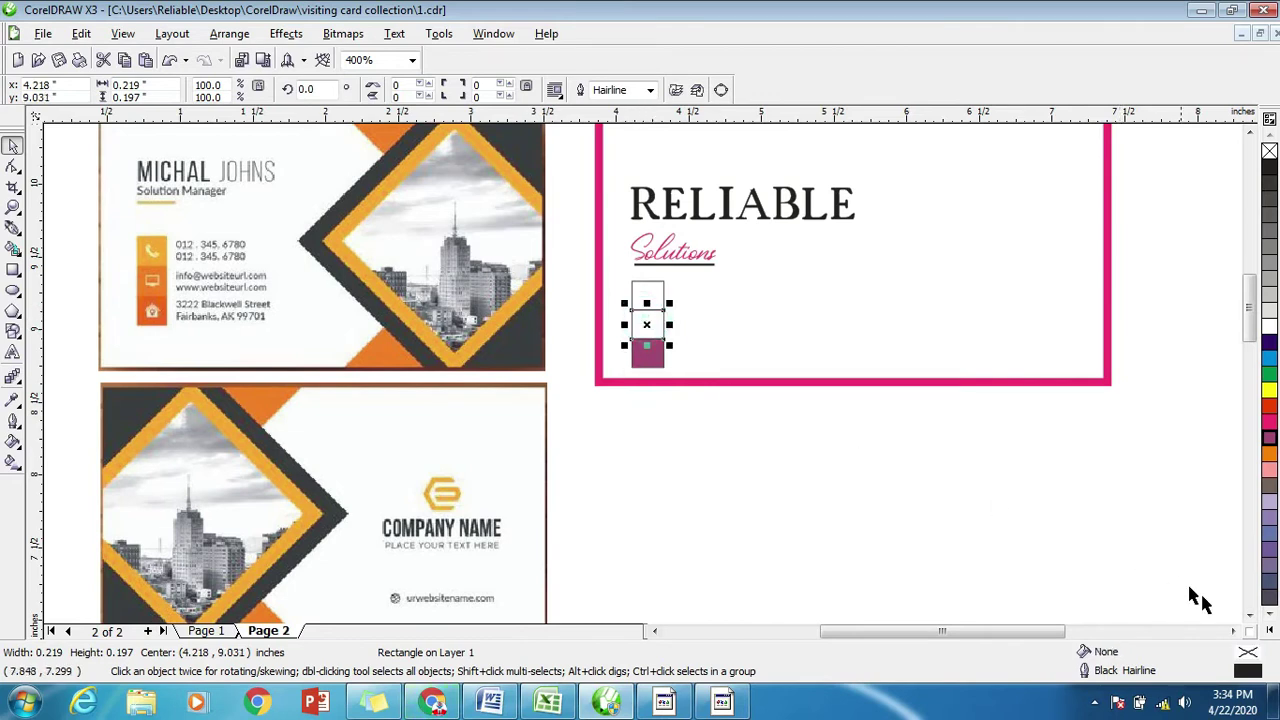
click(1270, 438)
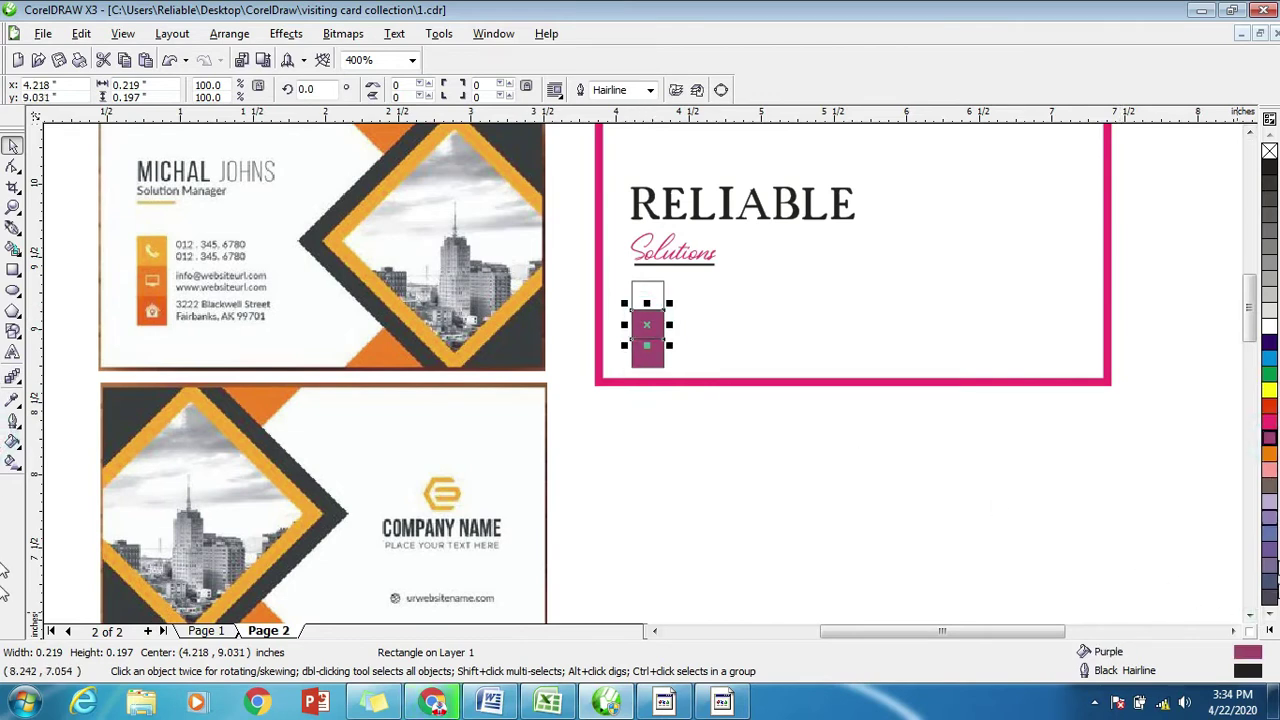
double_click(1246, 652)
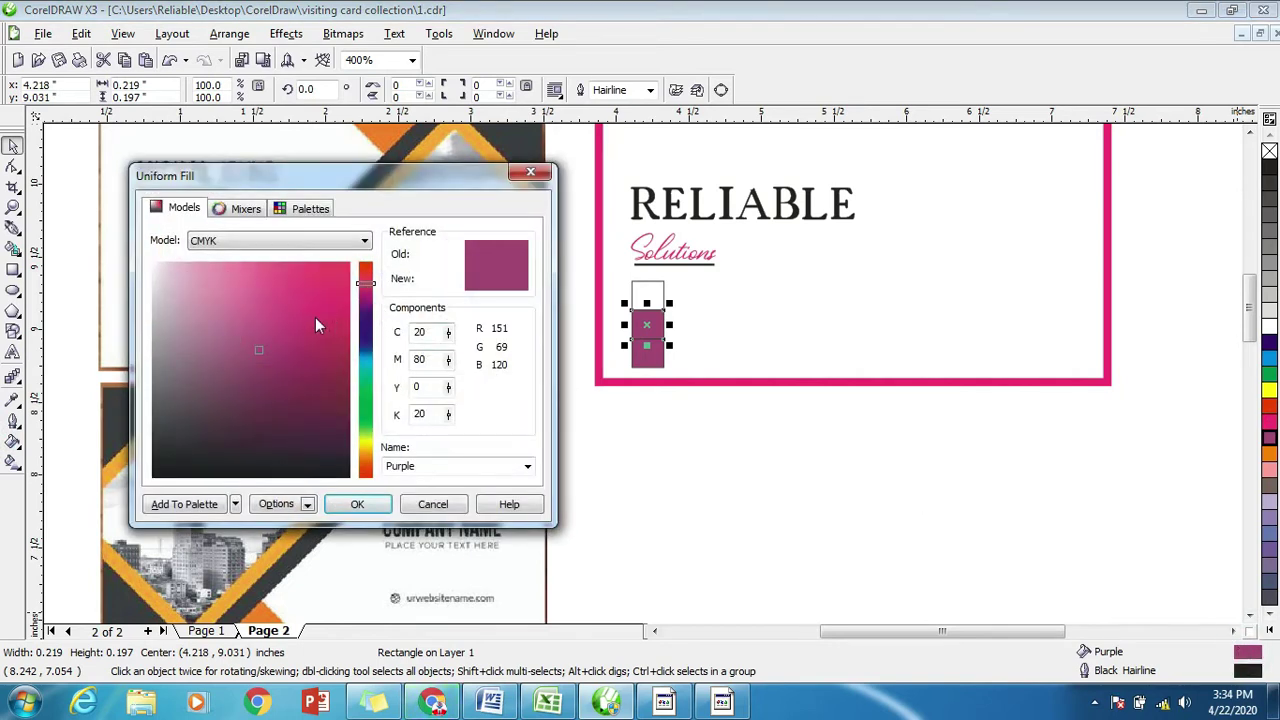
click(259, 329)
click(360, 506)
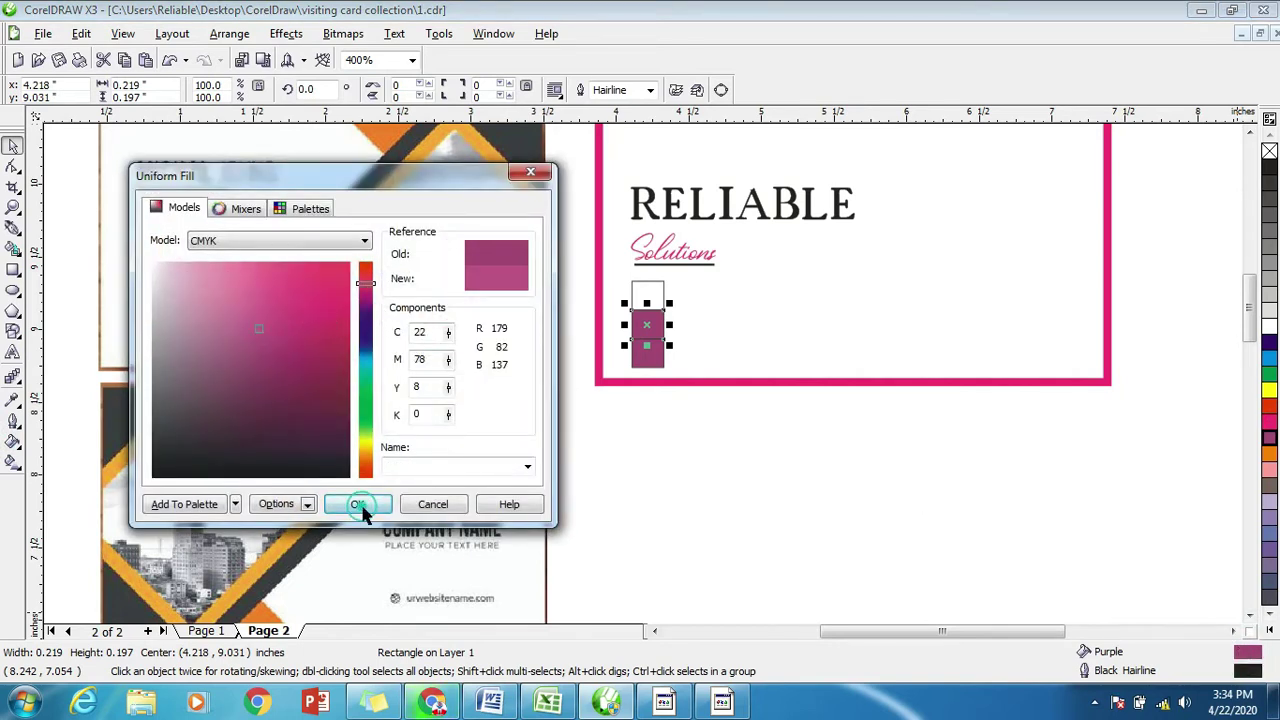
click(691, 514)
Fill the top square with a light pink tint via Uniform Fill.
click(651, 293)
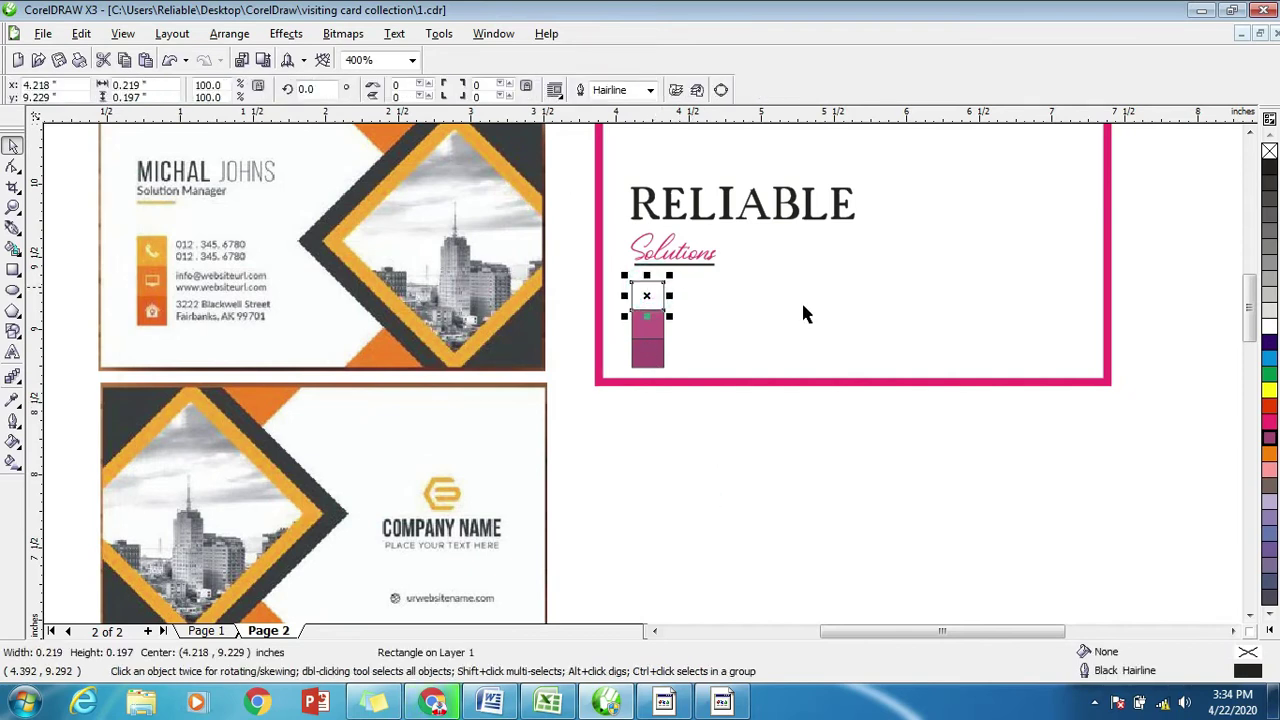
click(1270, 440)
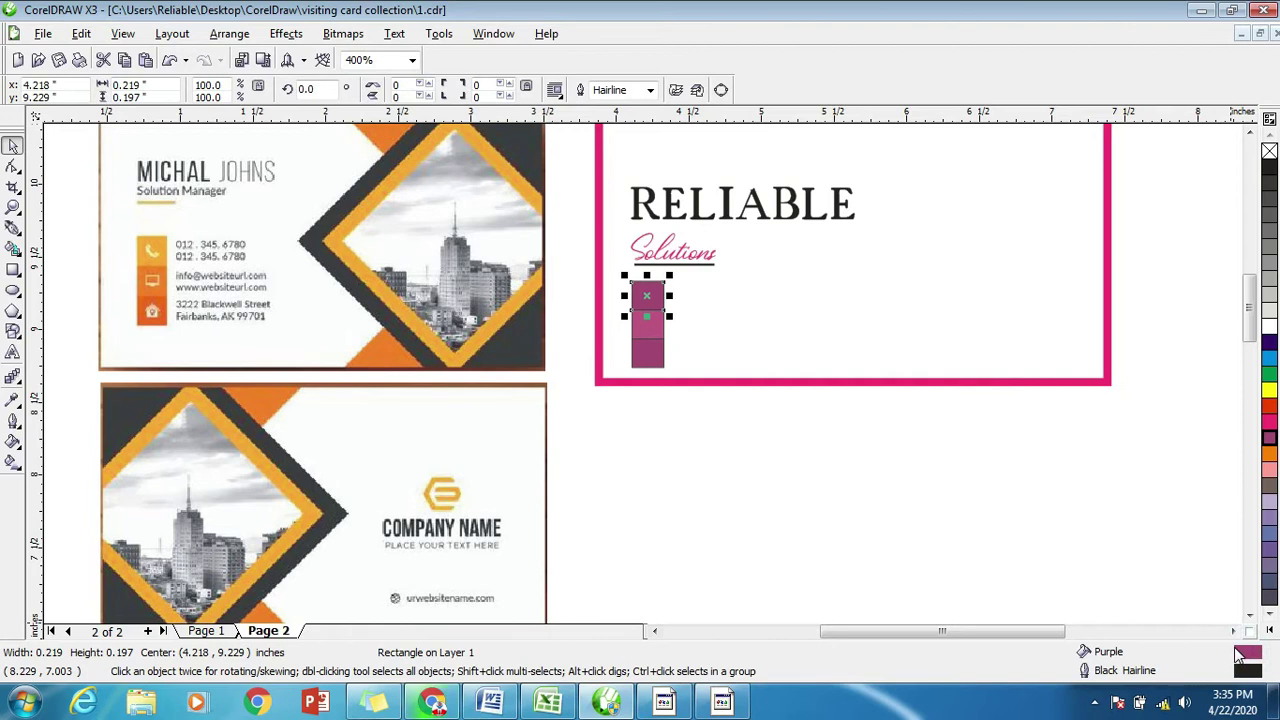
double_click(1248, 652)
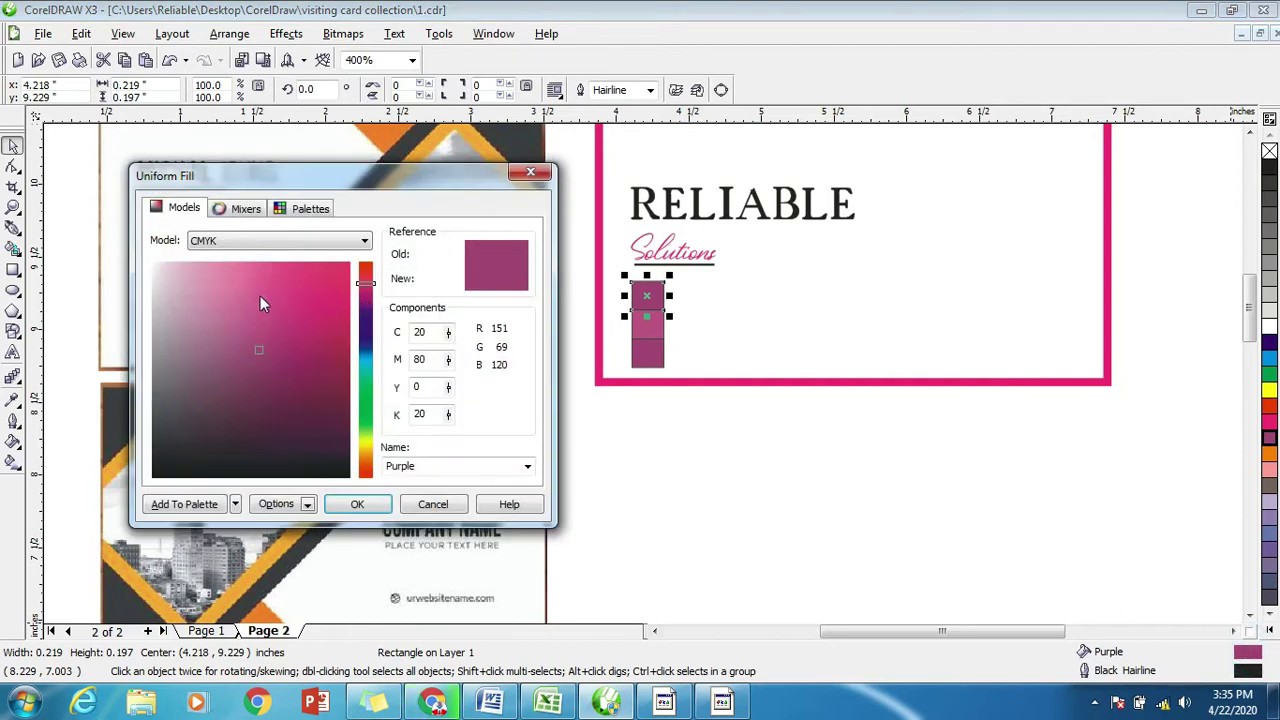
click(250, 296)
click(357, 503)
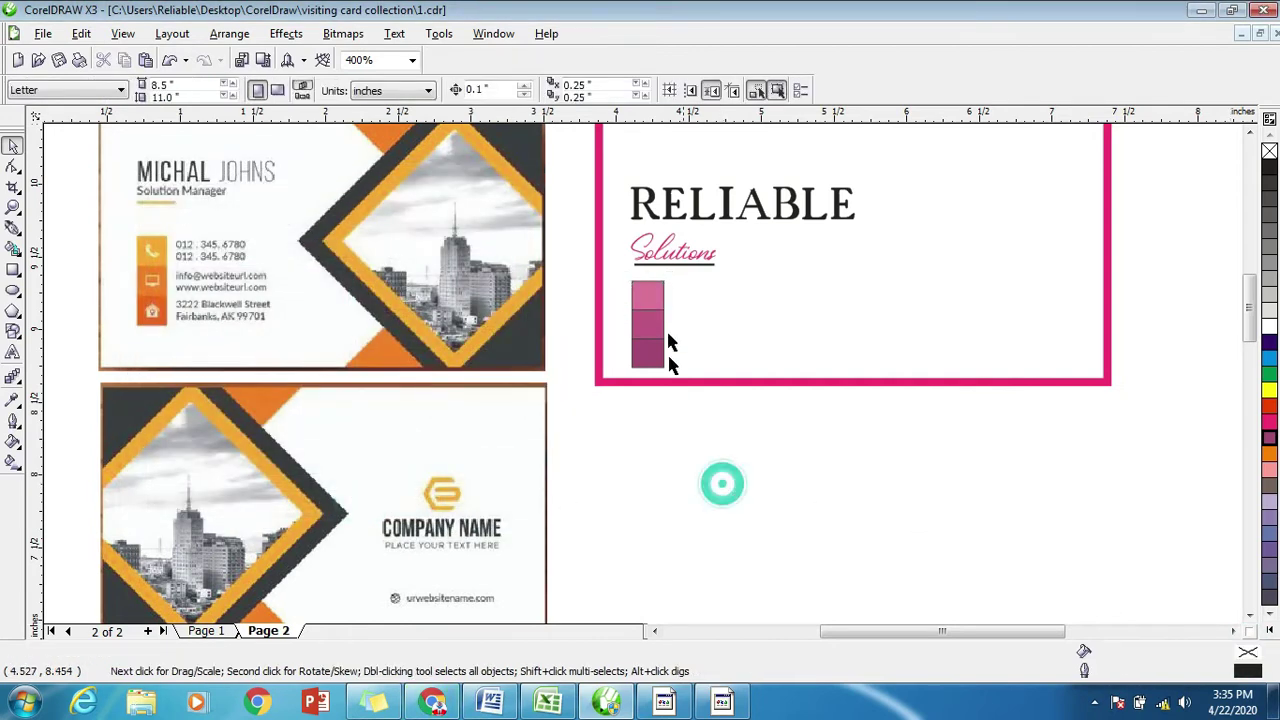
scroll(640, 367, up, 1)
Marquee-select the three graded squares and set their outline to no colour.
scroll(640, 367, down, 1)
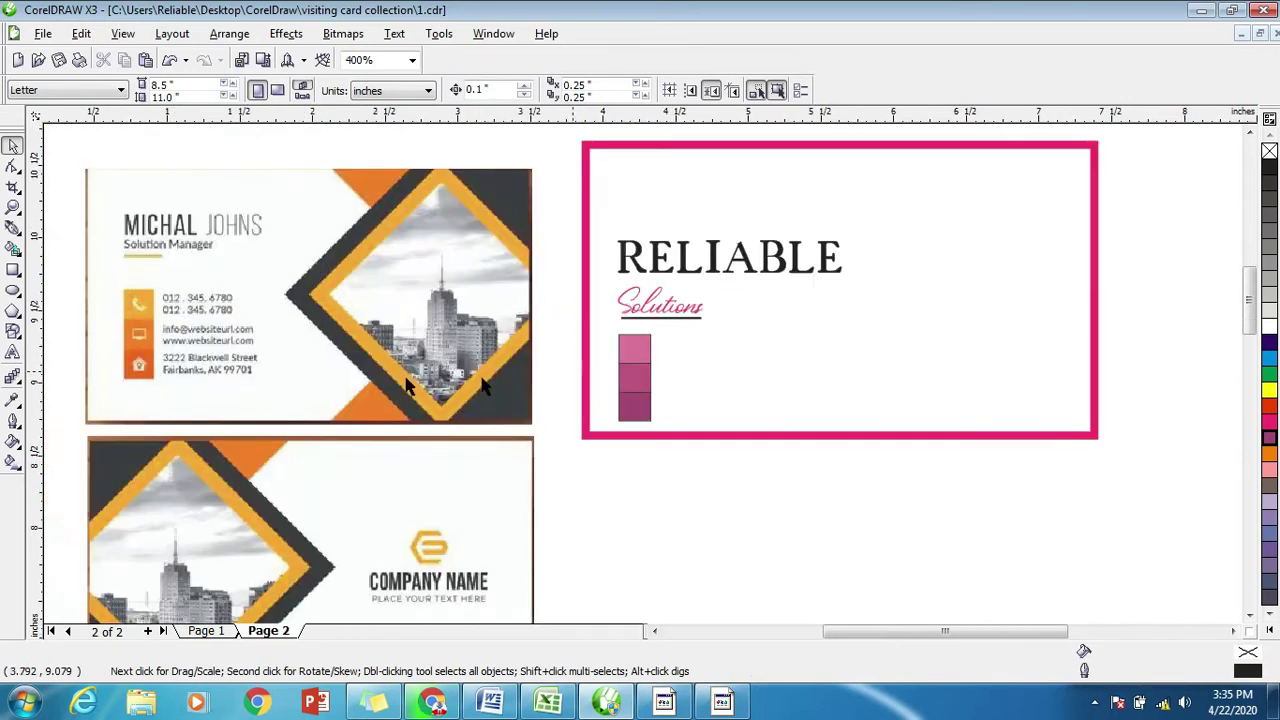
scroll(757, 457, up, 1)
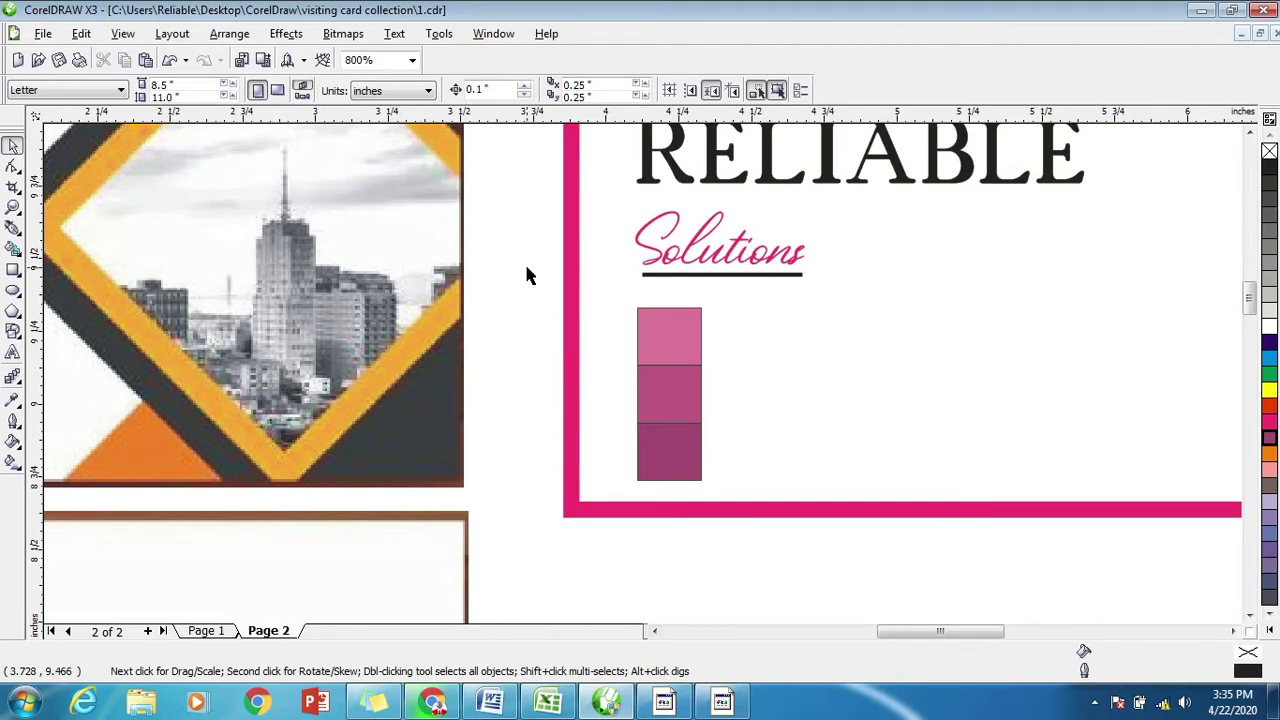
drag(517, 278, 771, 534)
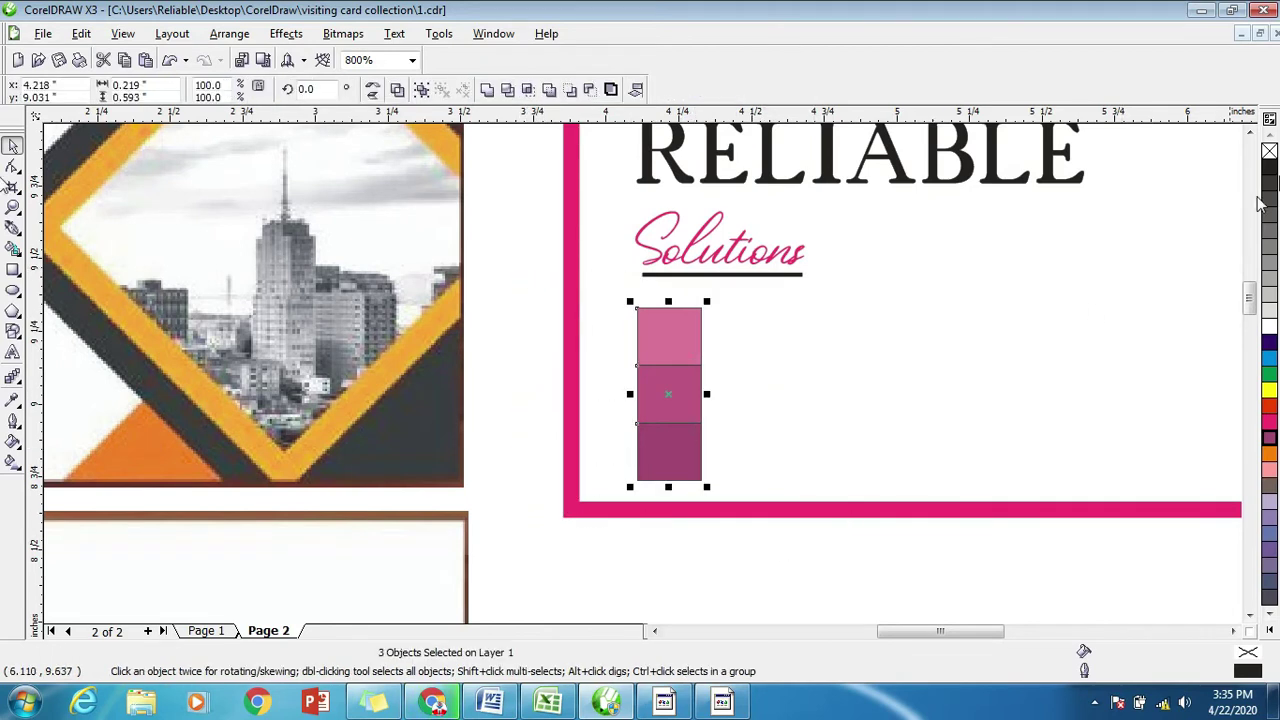
right_click(1270, 152)
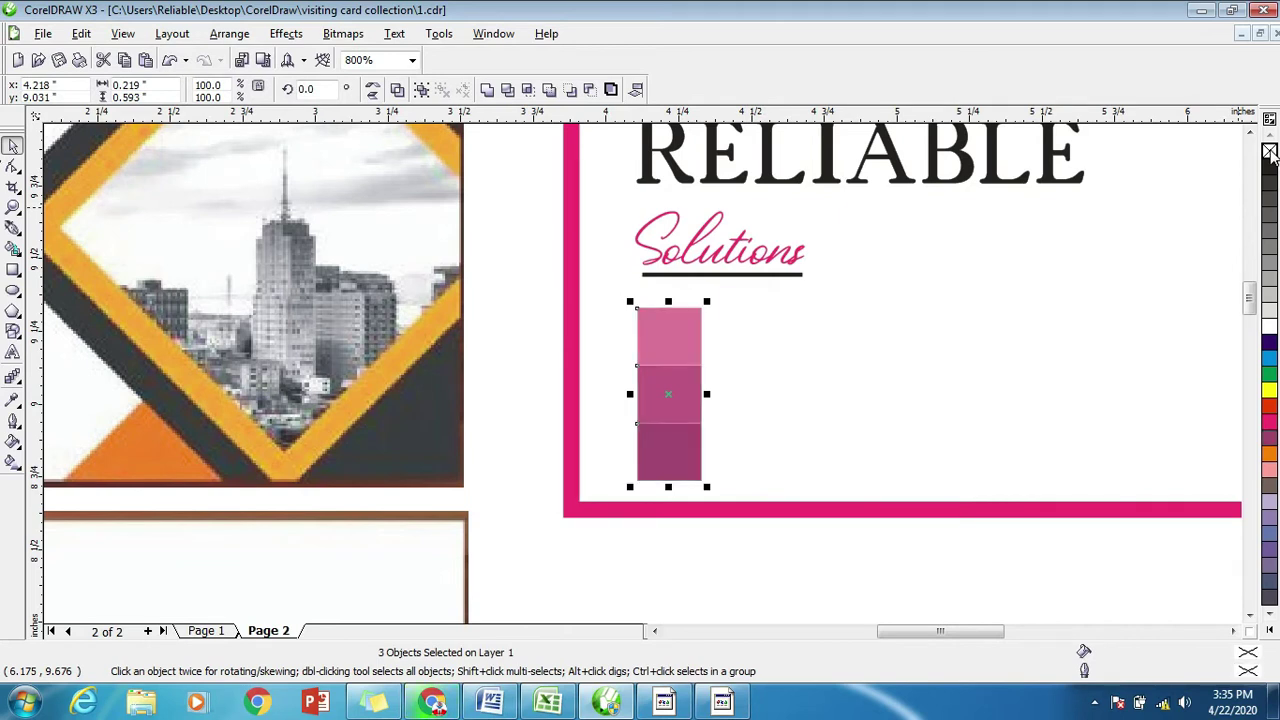
click(13, 421)
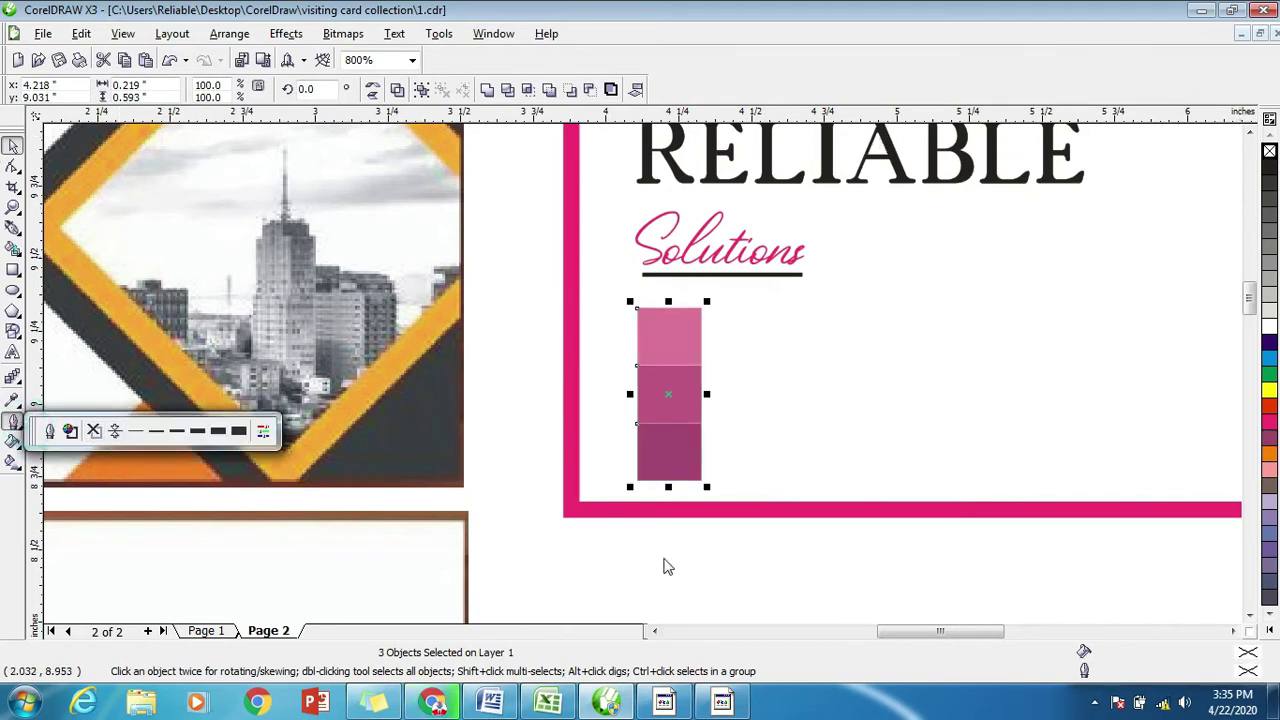
scroll(643, 374, up, 2)
scroll(642, 372, down, 1)
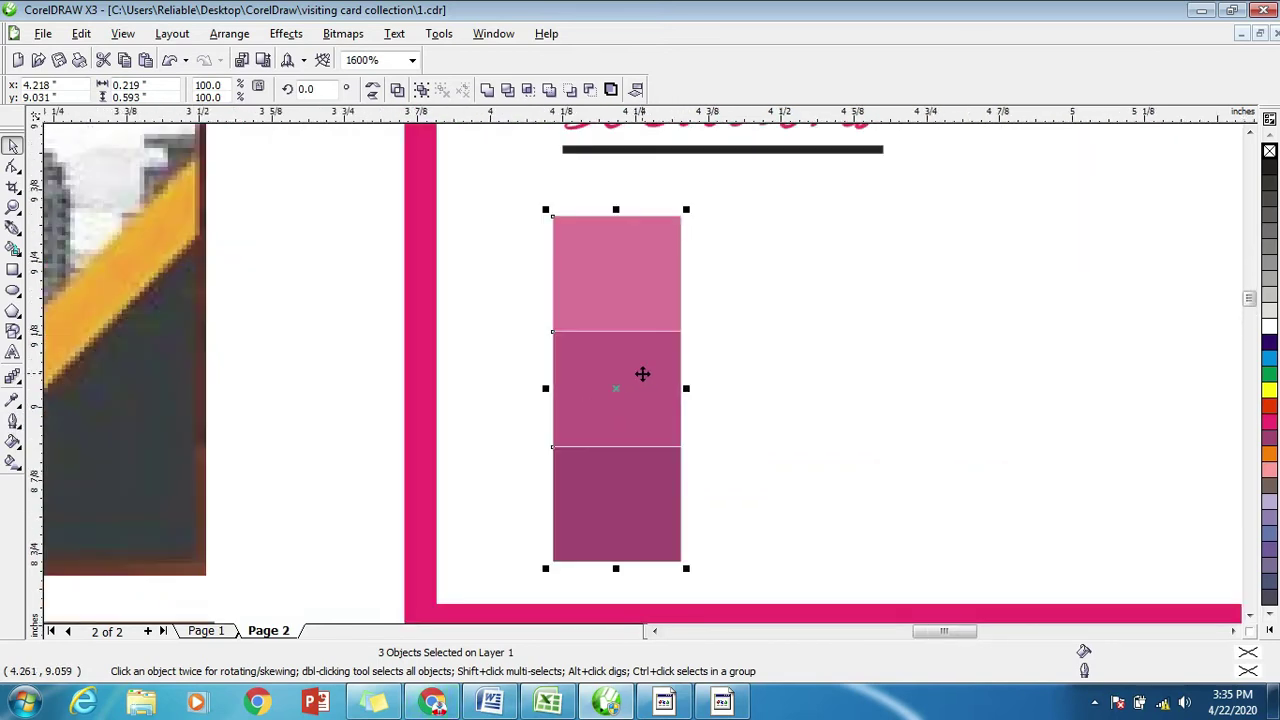
click(320, 354)
scroll(638, 380, down, 1)
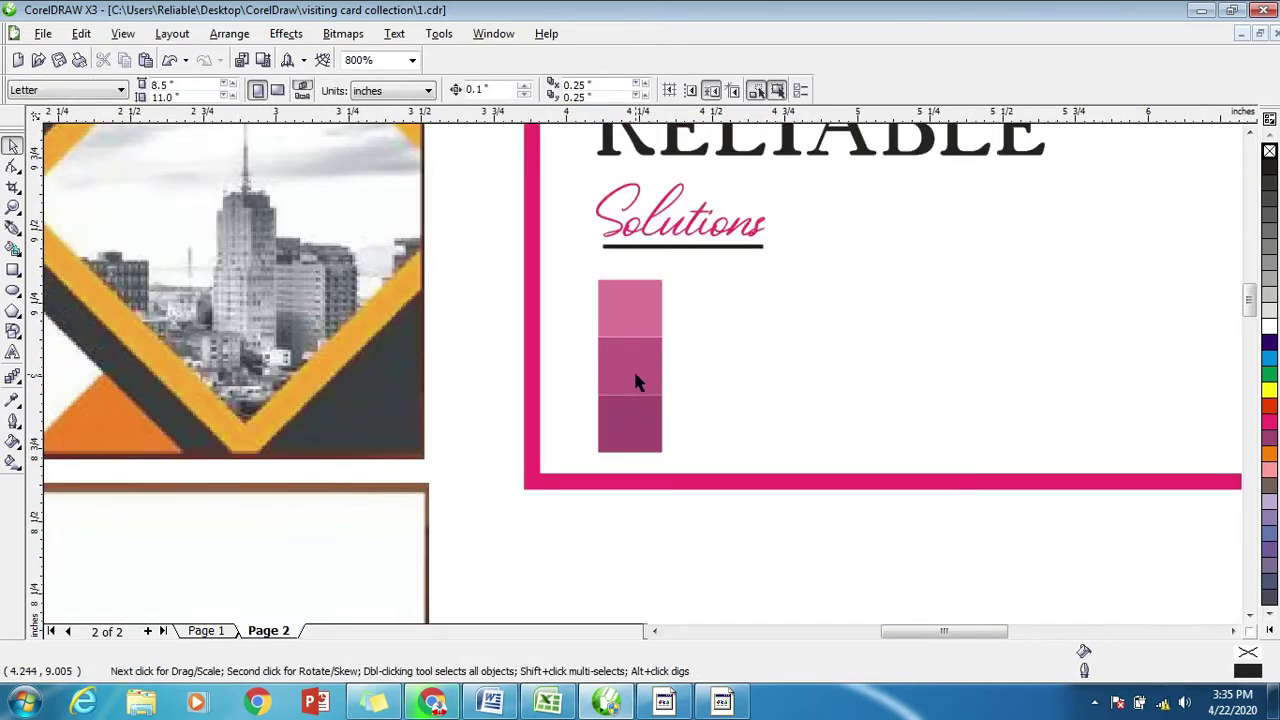
scroll(615, 384, down, 1)
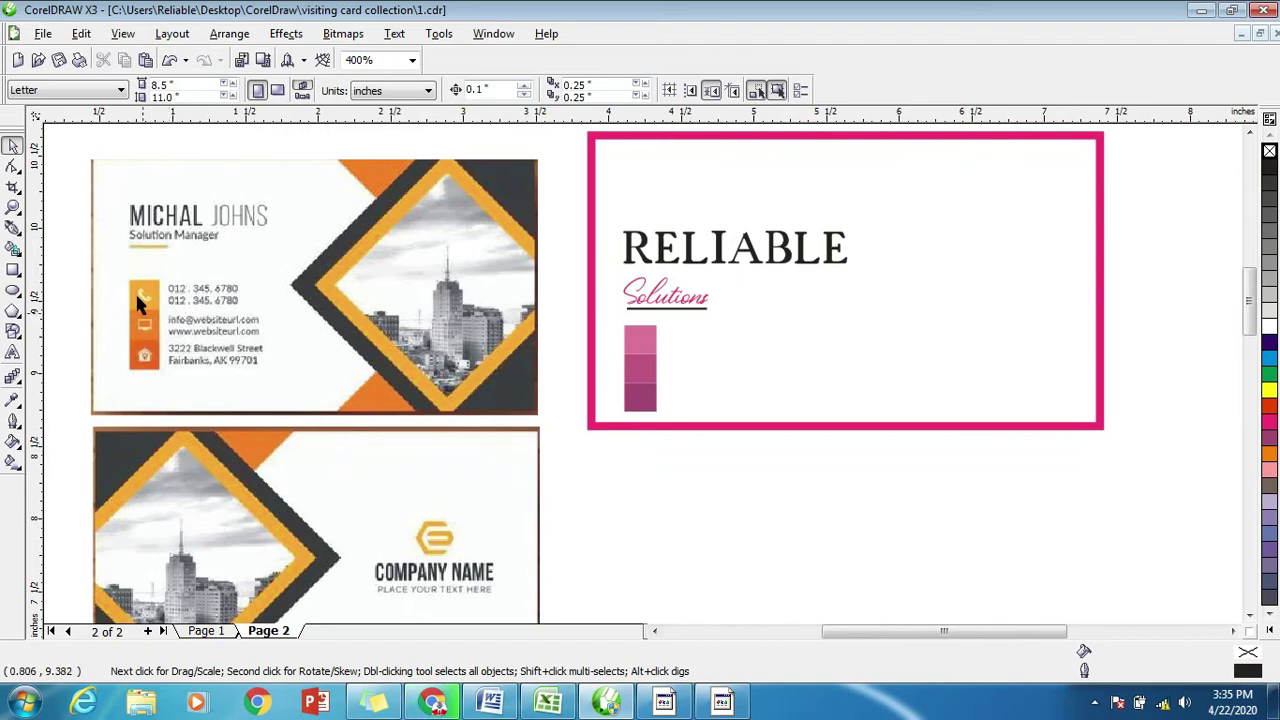
Cancel saving the downloaded image in Chrome and return to the CorelDRAW card.
click(432, 702)
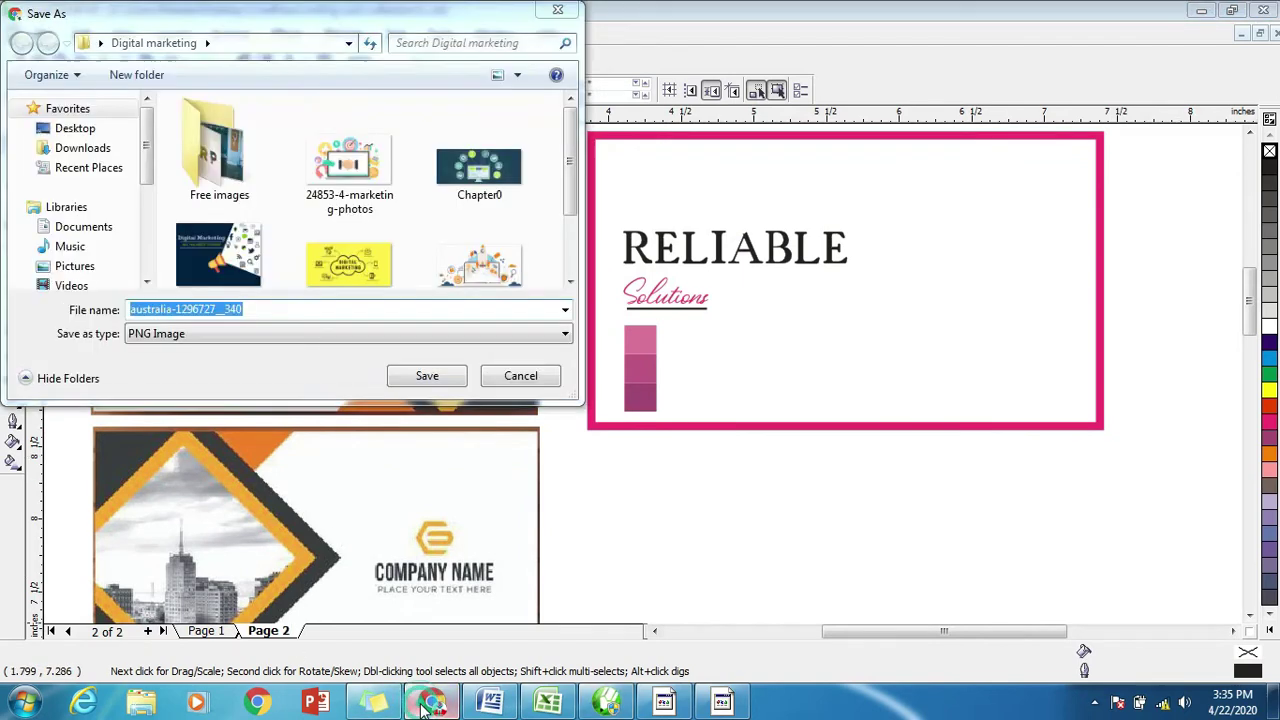
click(557, 9)
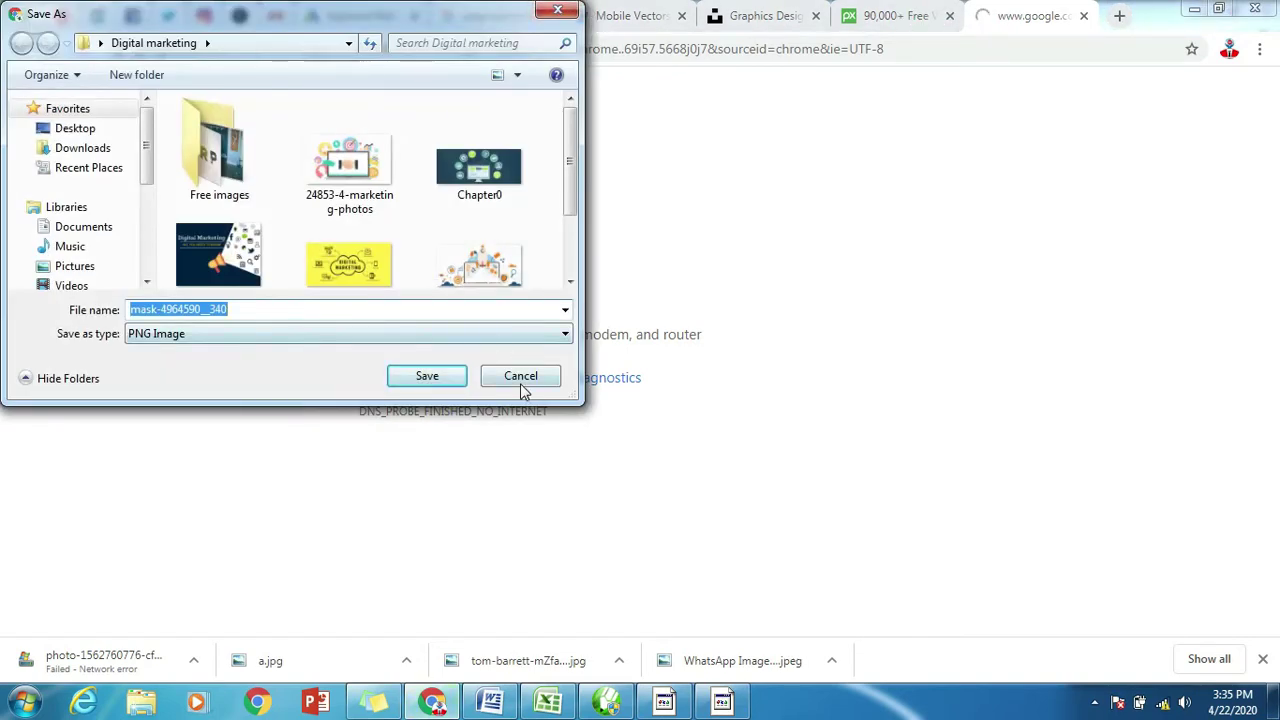
click(520, 378)
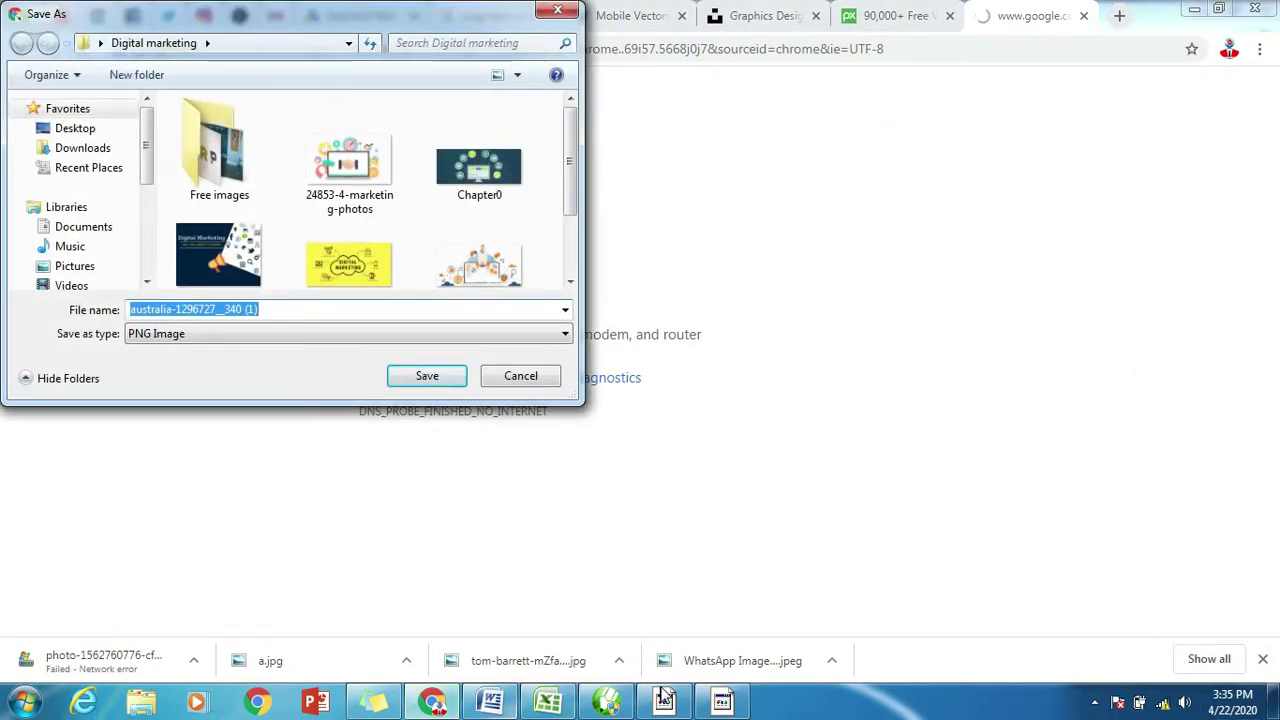
click(605, 700)
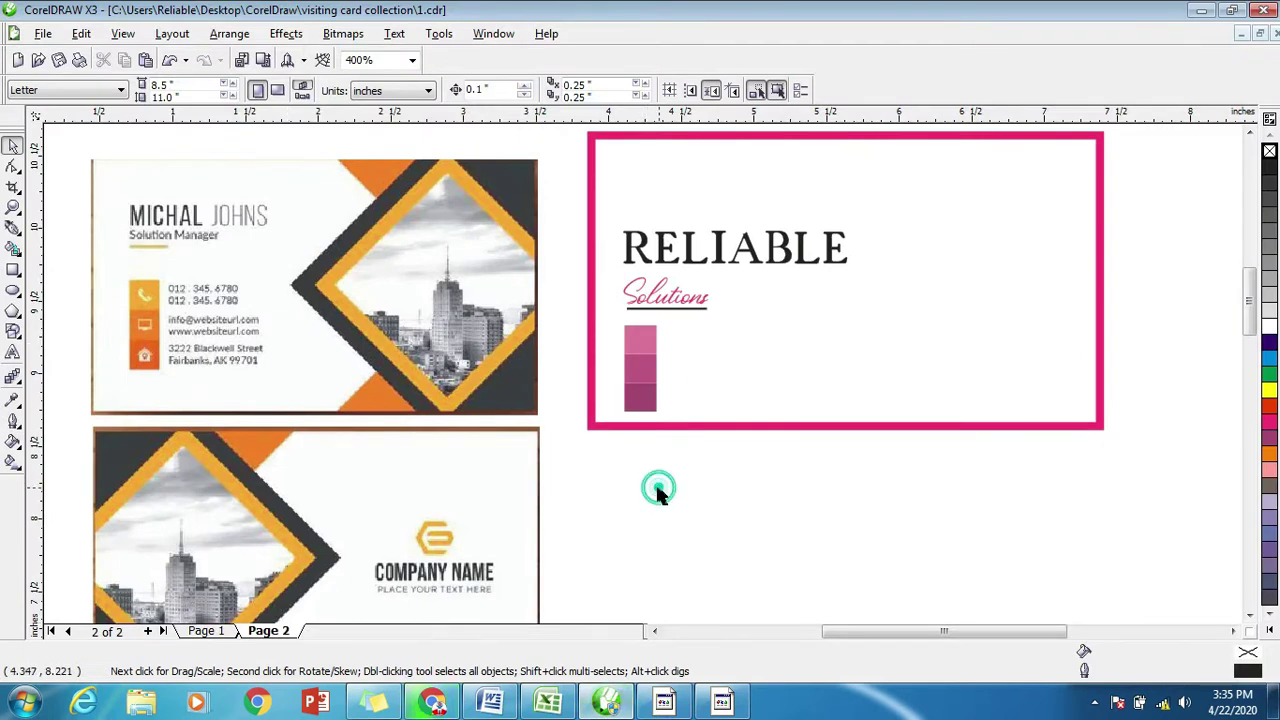
Bring up the Insert Symbol Character docker and start browsing its symbol fonts.
click(395, 35)
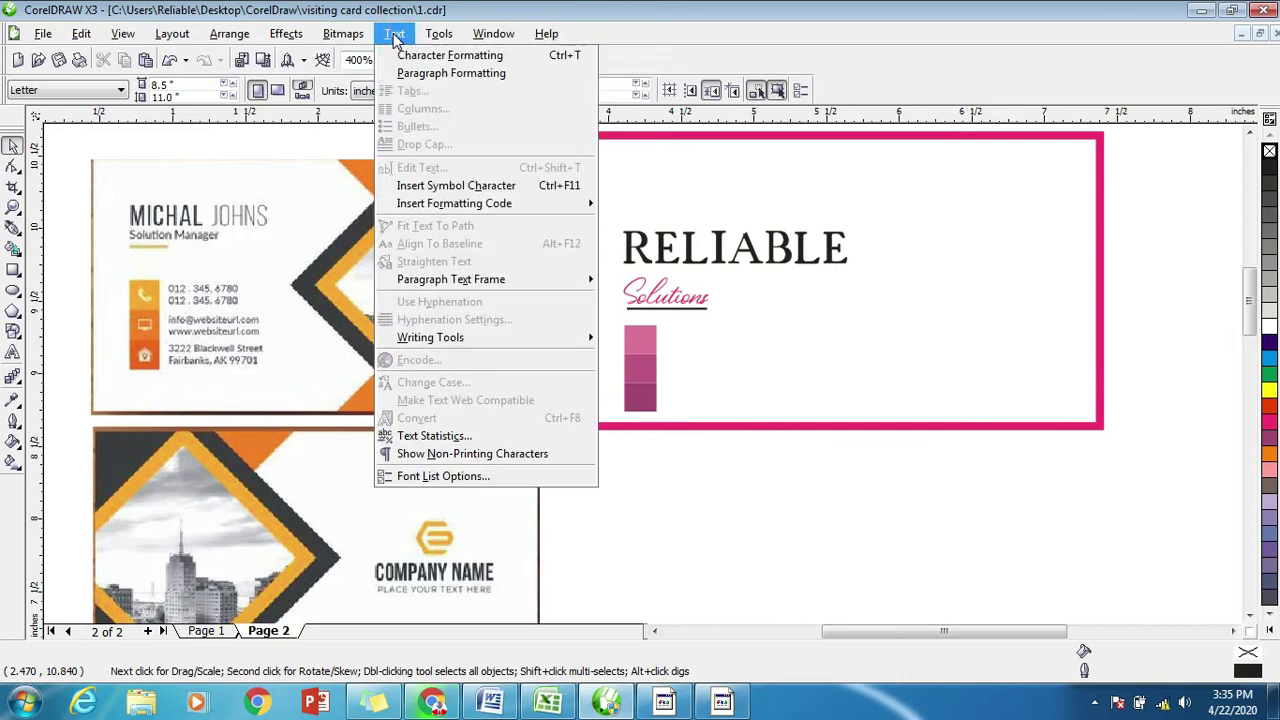
click(459, 190)
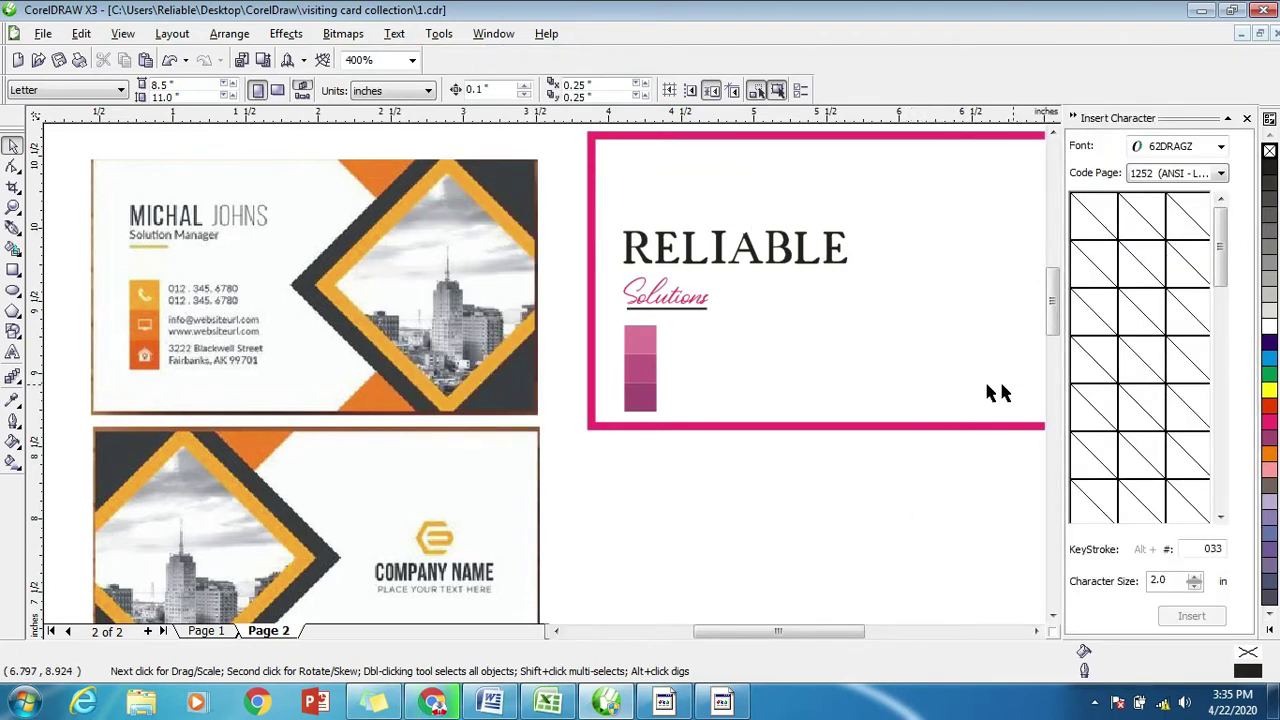
click(1220, 148)
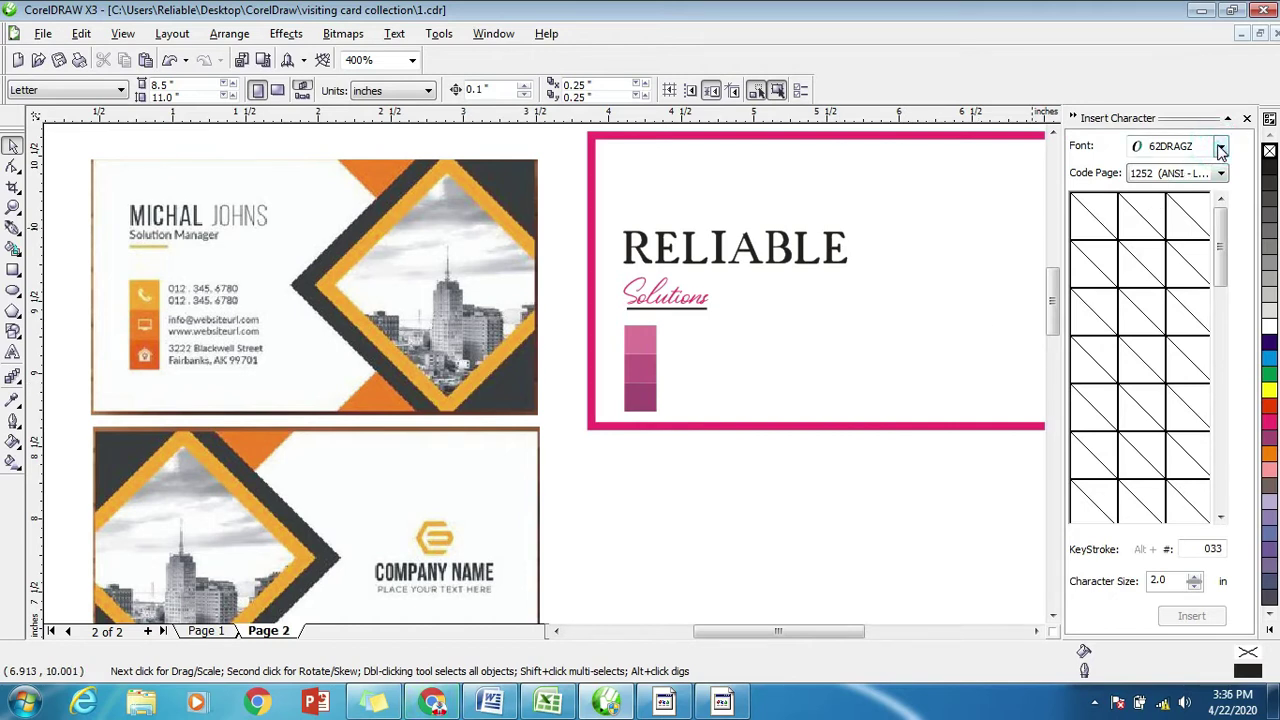
click(1220, 148)
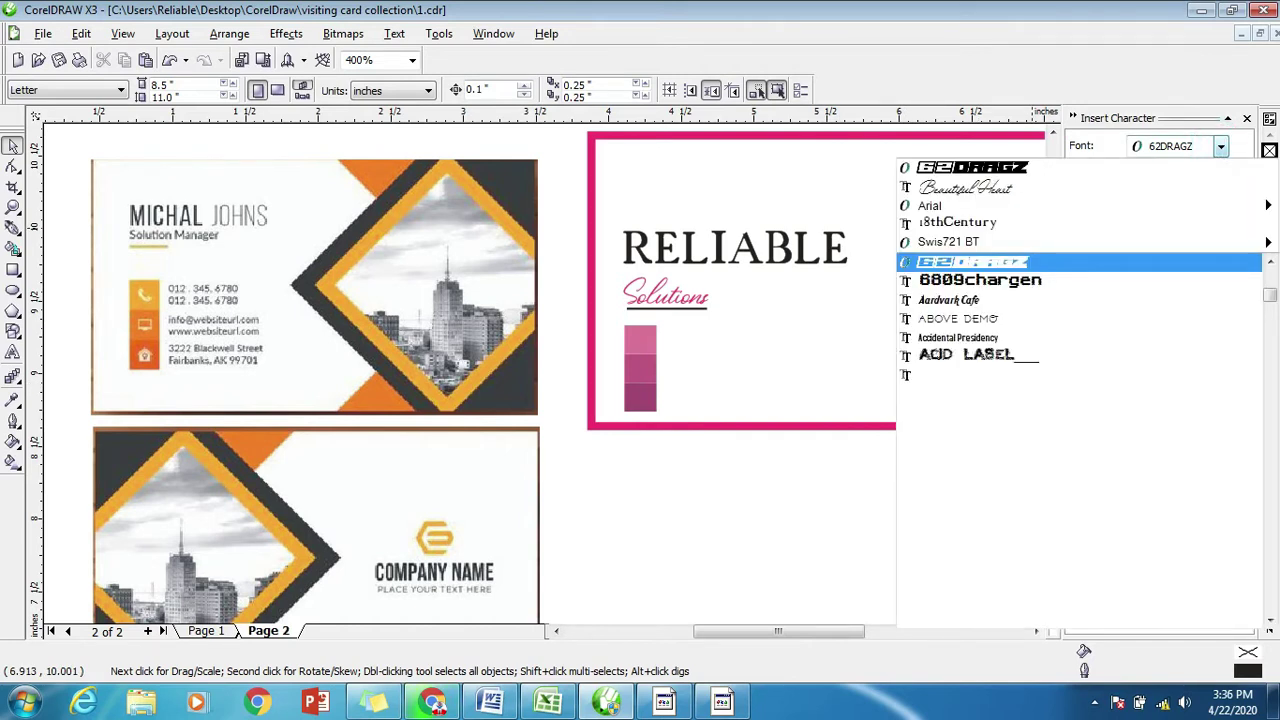
click(968, 356)
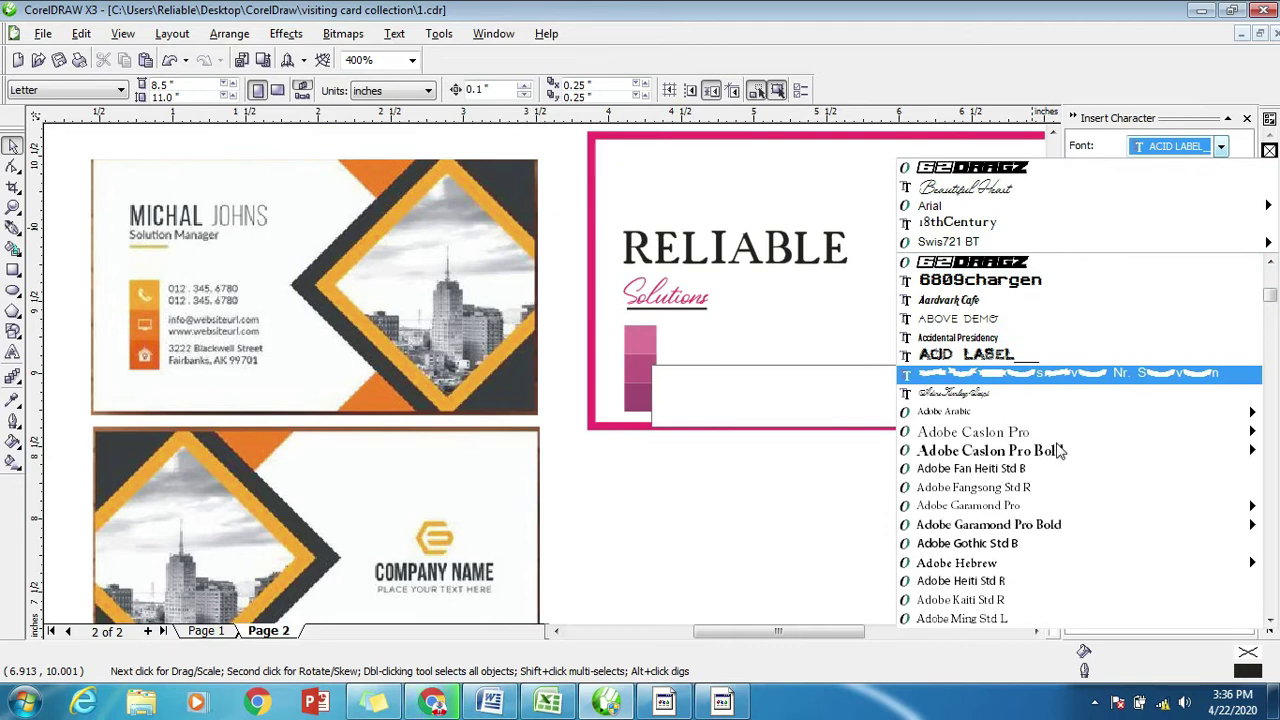
key(Down)
key(Down)
key(Down)
key(Down)
key(Down)
key(Down)
key(Down)
key(Down)
key(Down)
key(Down)
key(Down)
key(Down)
key(Down)
key(Down)
key(Down)
key(Down)
key(Down)
key(Down)
key(Down)
key(Down)
key(Down)
key(Down)
key(Down)
key(Down)
key(Down)
key(Down)
key(Down)
key(Down)
key(Down)
key(Down)
key(Down)
key(Down)
key(Down)
Choose Webdings as the symbol font and scroll to the house glyphs.
click(1268, 386)
drag(1268, 386, 5, 594)
scroll(5, 594, down, 3)
scroll(5, 594, down, 3)
scroll(5, 594, down, 3)
scroll(5, 594, down, 1)
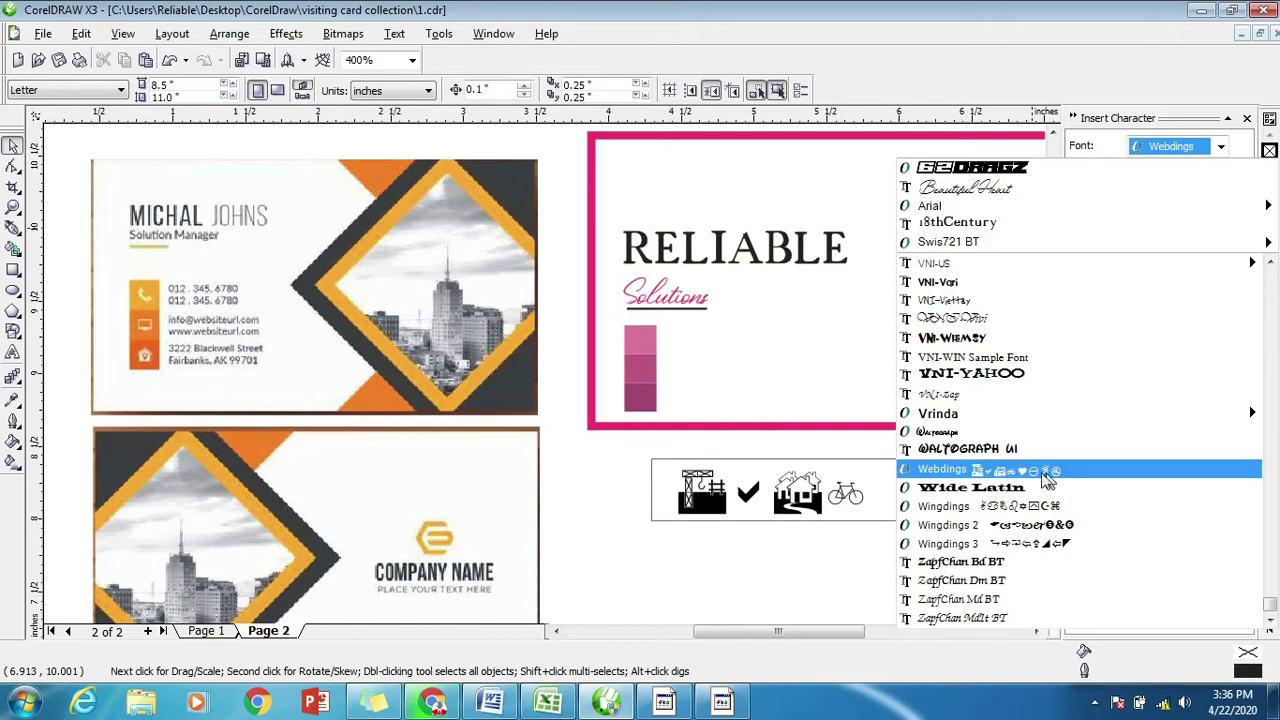
click(965, 475)
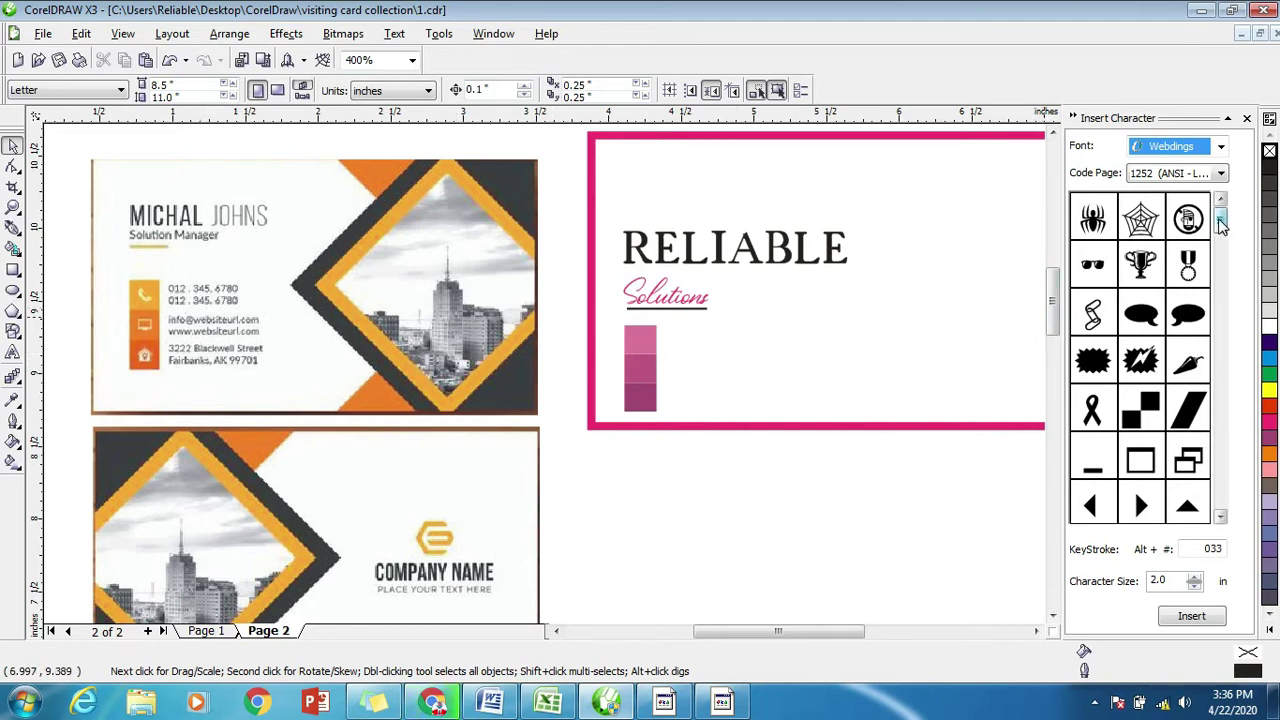
drag(1220, 225, 1222, 257)
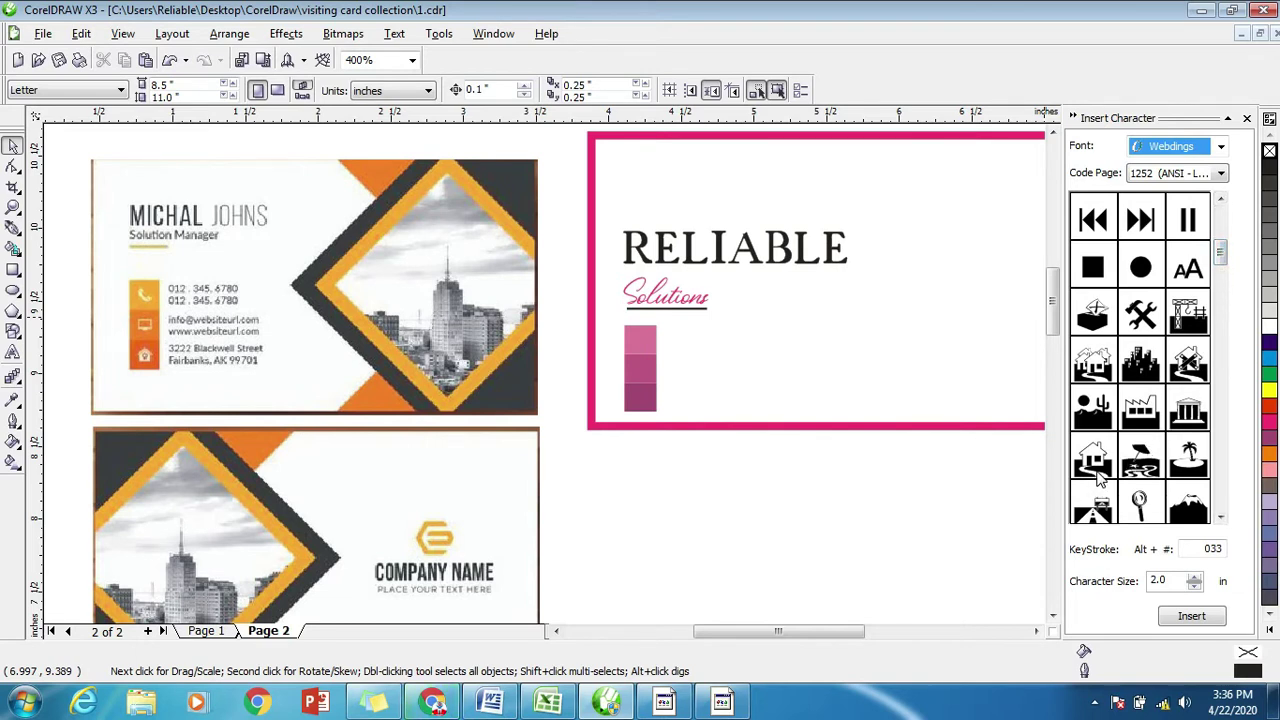
Drag the Webdings house symbol onto the card area.
drag(1100, 480, 801, 387)
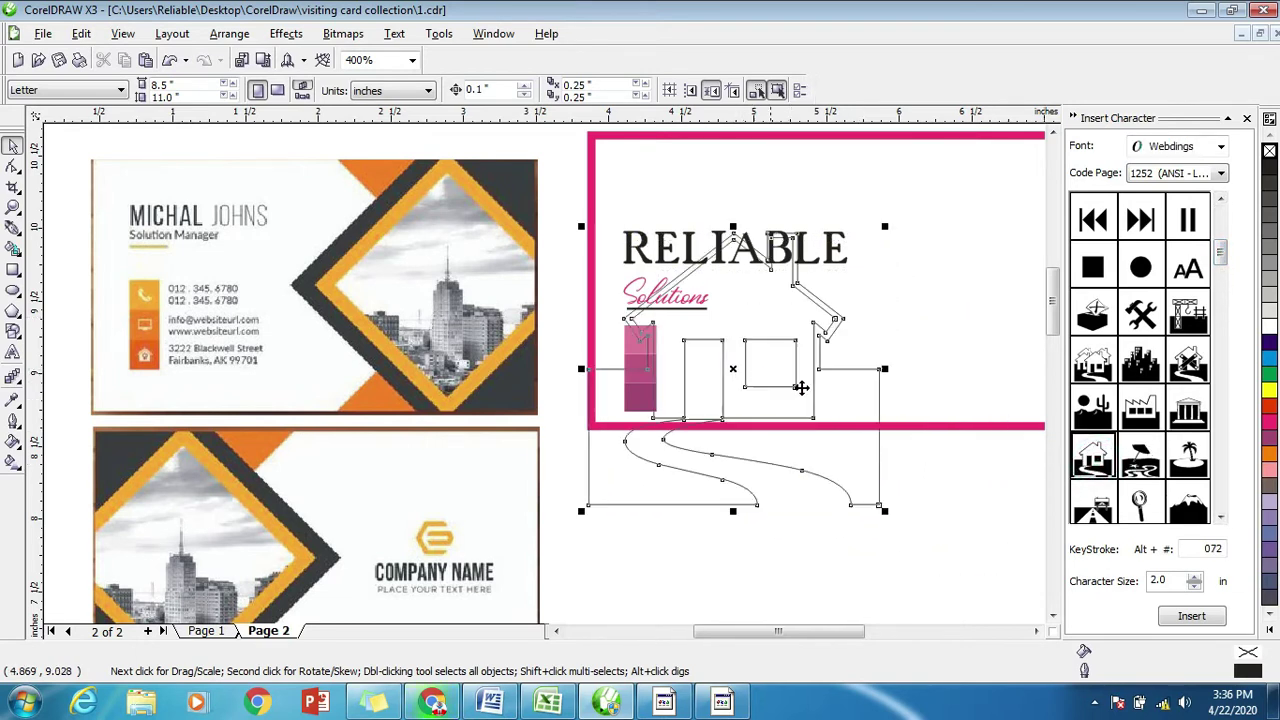
drag(1220, 254, 1226, 302)
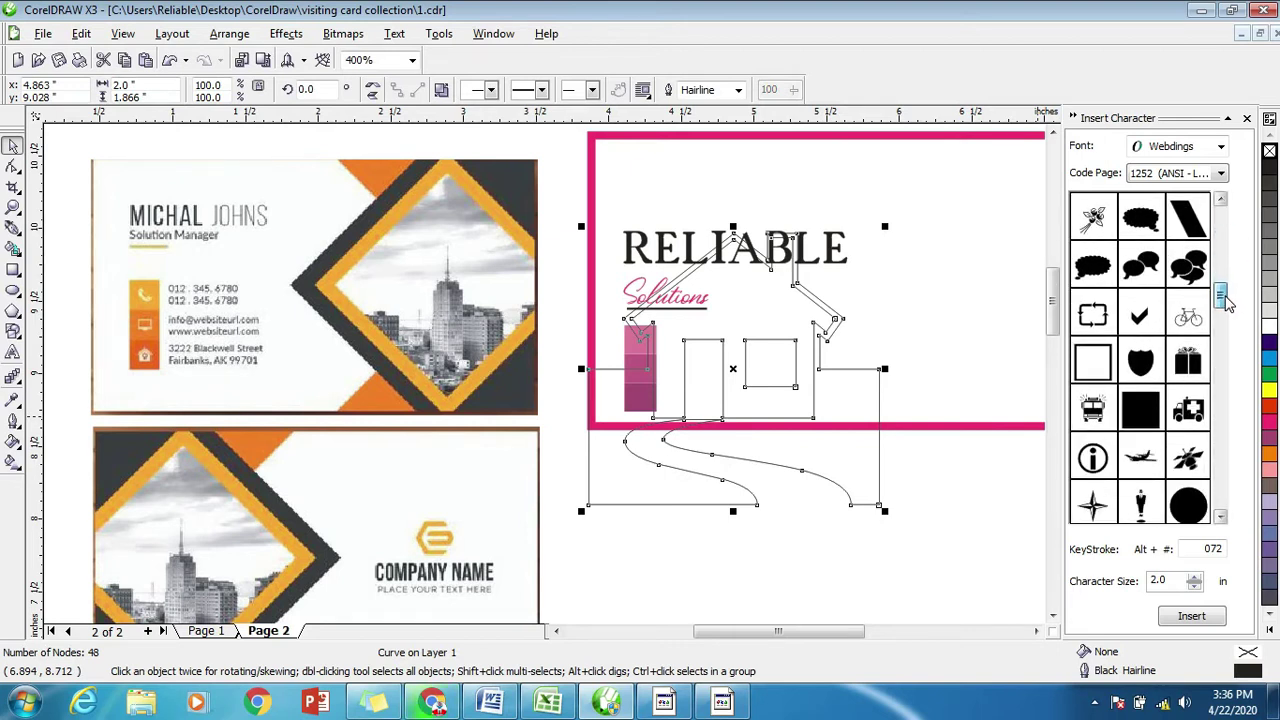
drag(1226, 302, 1226, 361)
key(F3)
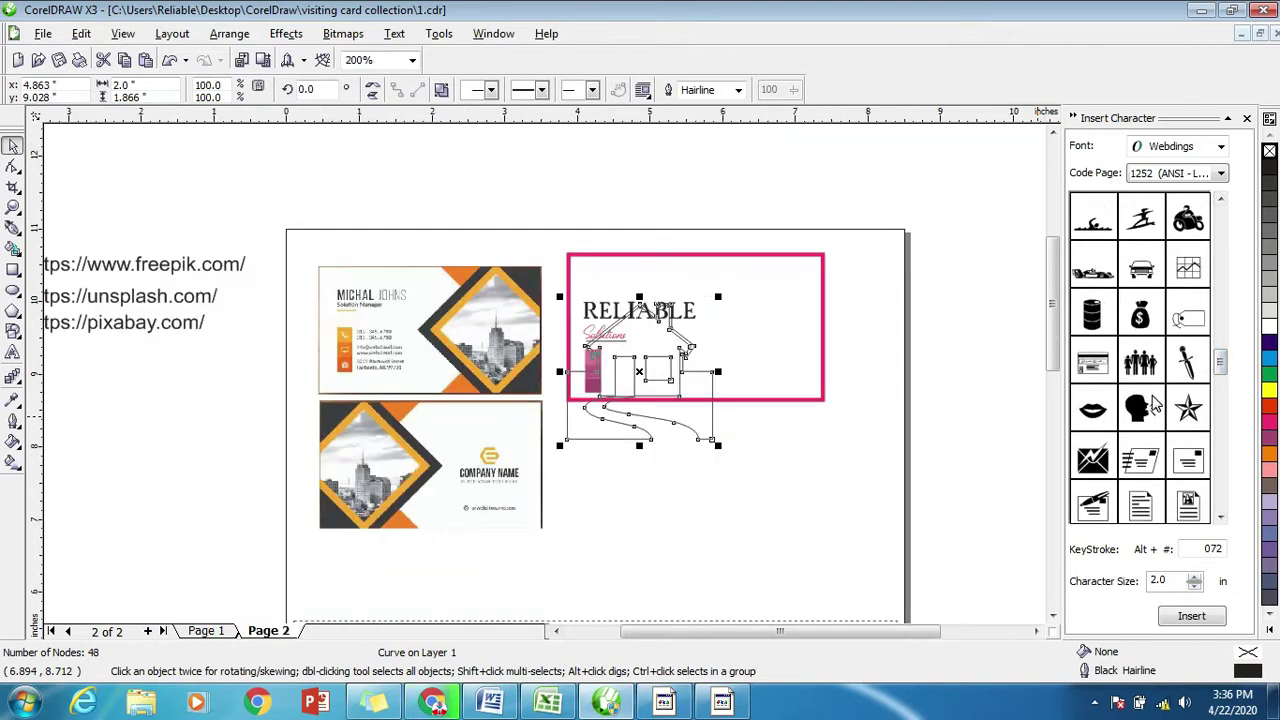
drag(1221, 362, 1240, 424)
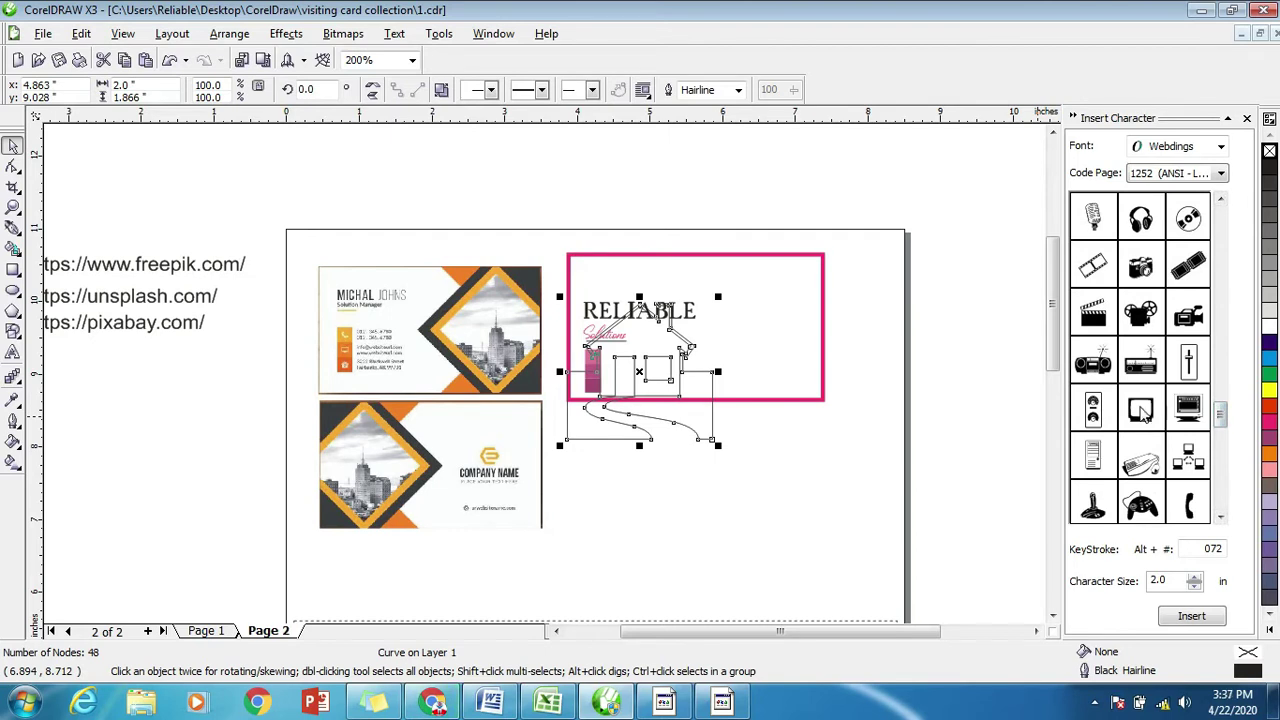
Place the TV and telephone symbols beside the card and close the Insert Character docker.
drag(1143, 415, 820, 457)
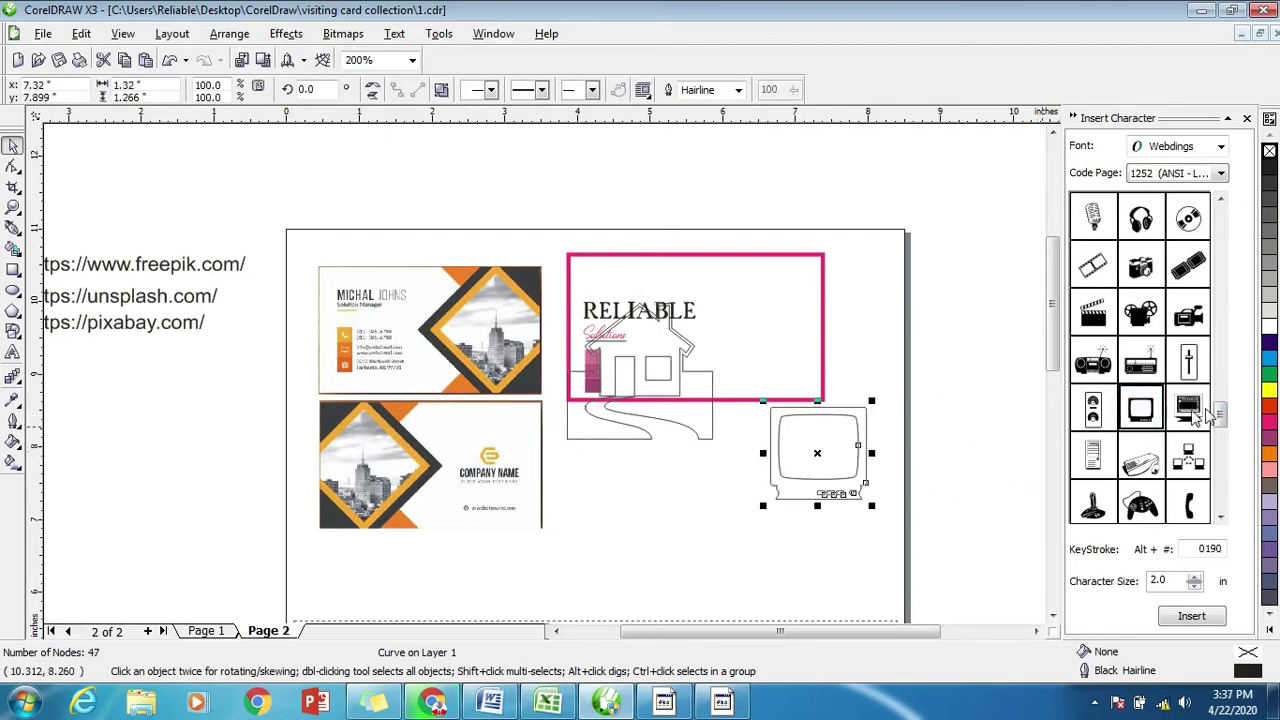
drag(1222, 410, 1223, 421)
click(1192, 368)
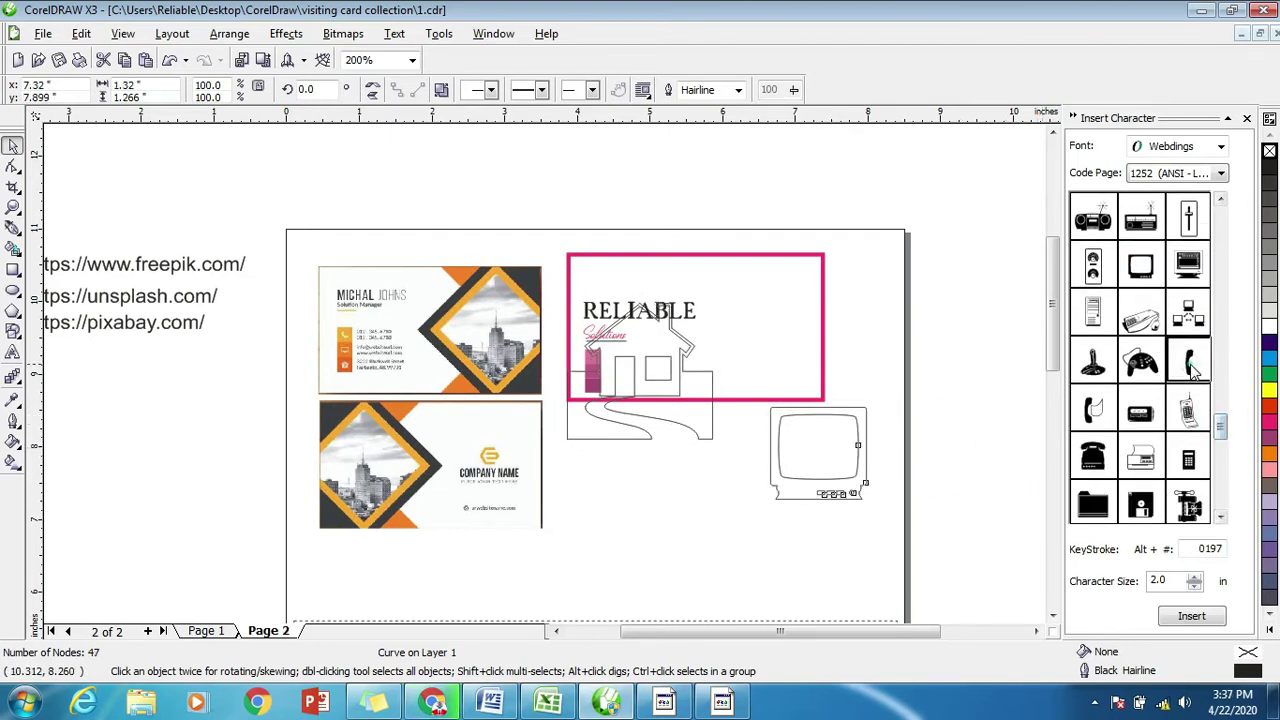
drag(1192, 368, 820, 330)
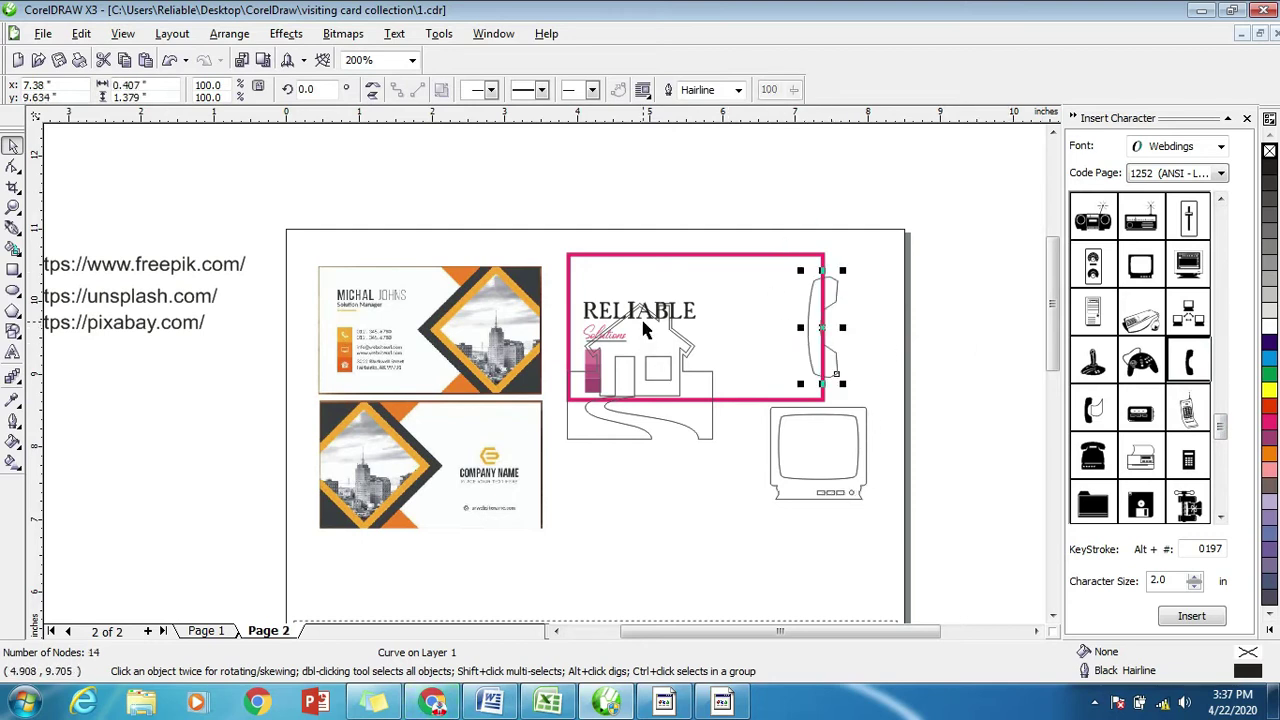
click(1247, 119)
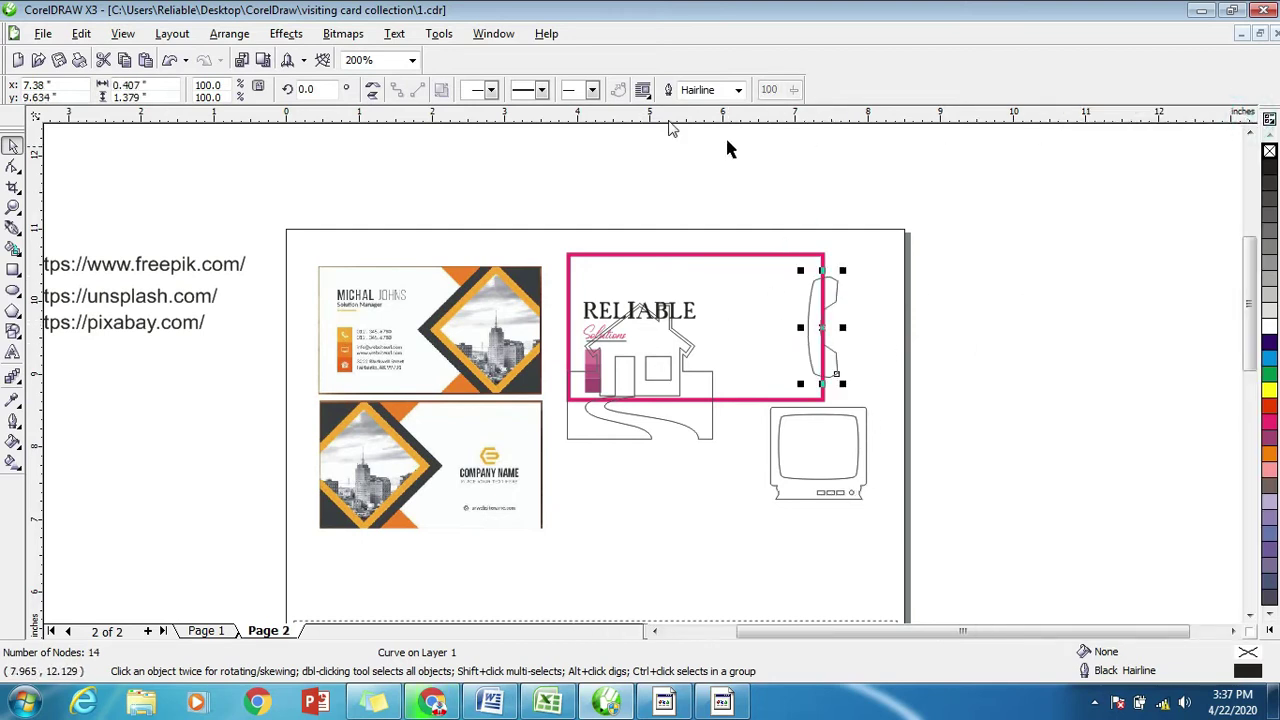
click(395, 34)
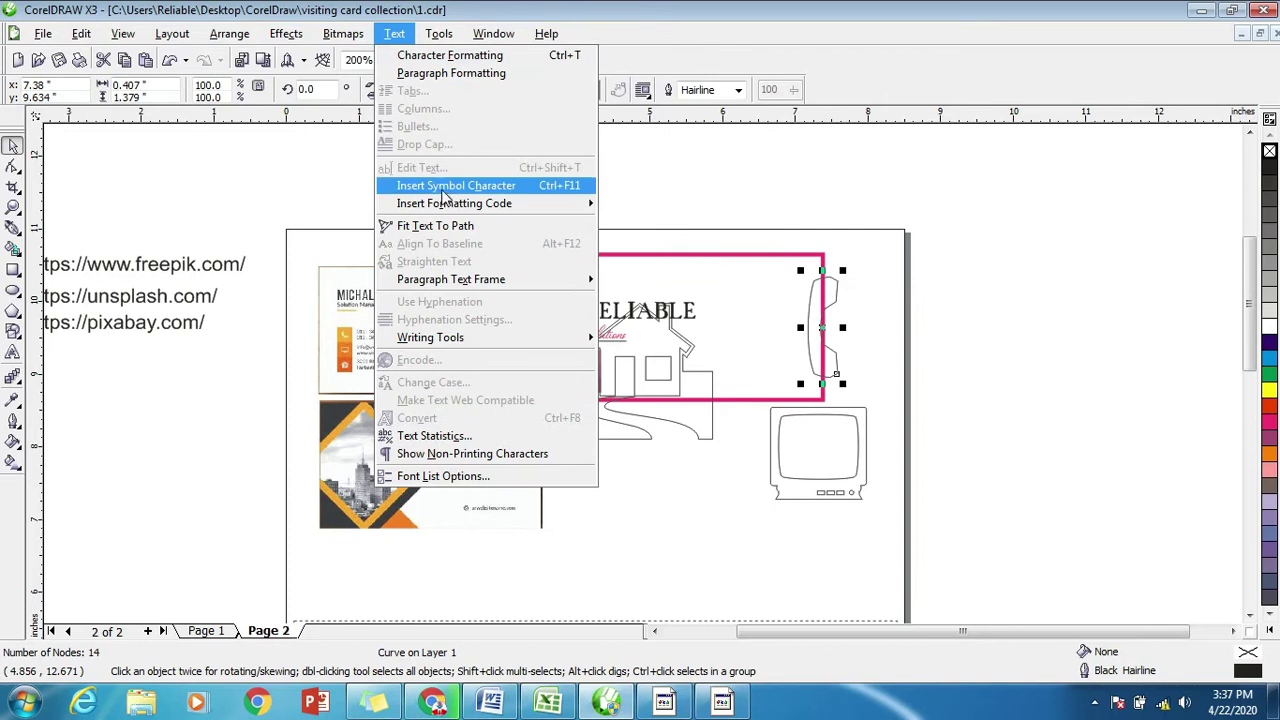
click(643, 443)
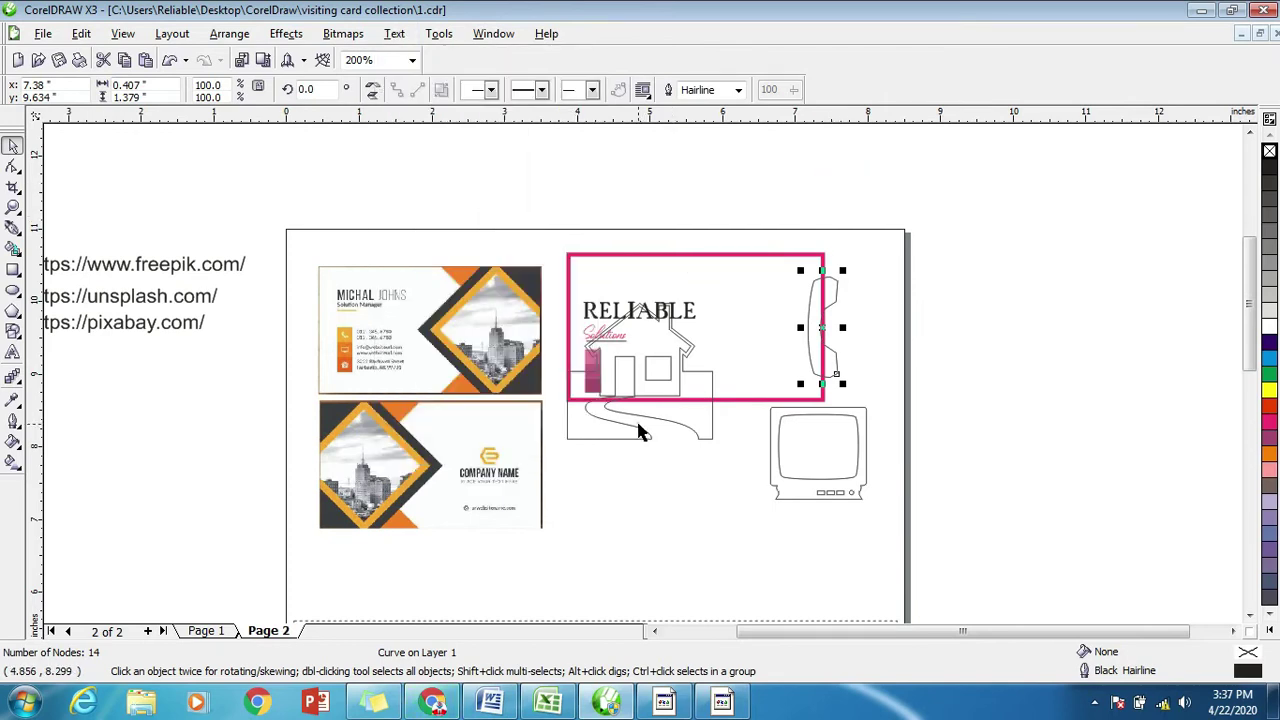
Fill the house symbol white and shrink the house, TV and phone symbols.
drag(643, 432, 645, 537)
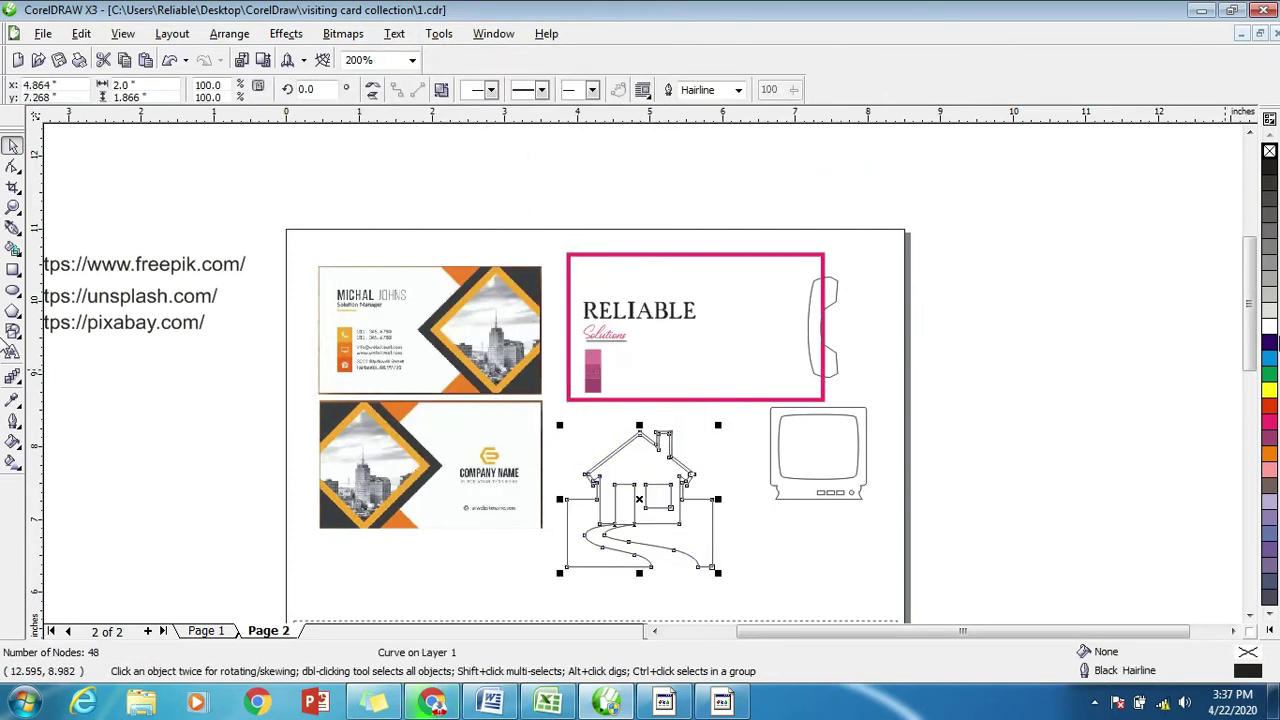
click(1269, 326)
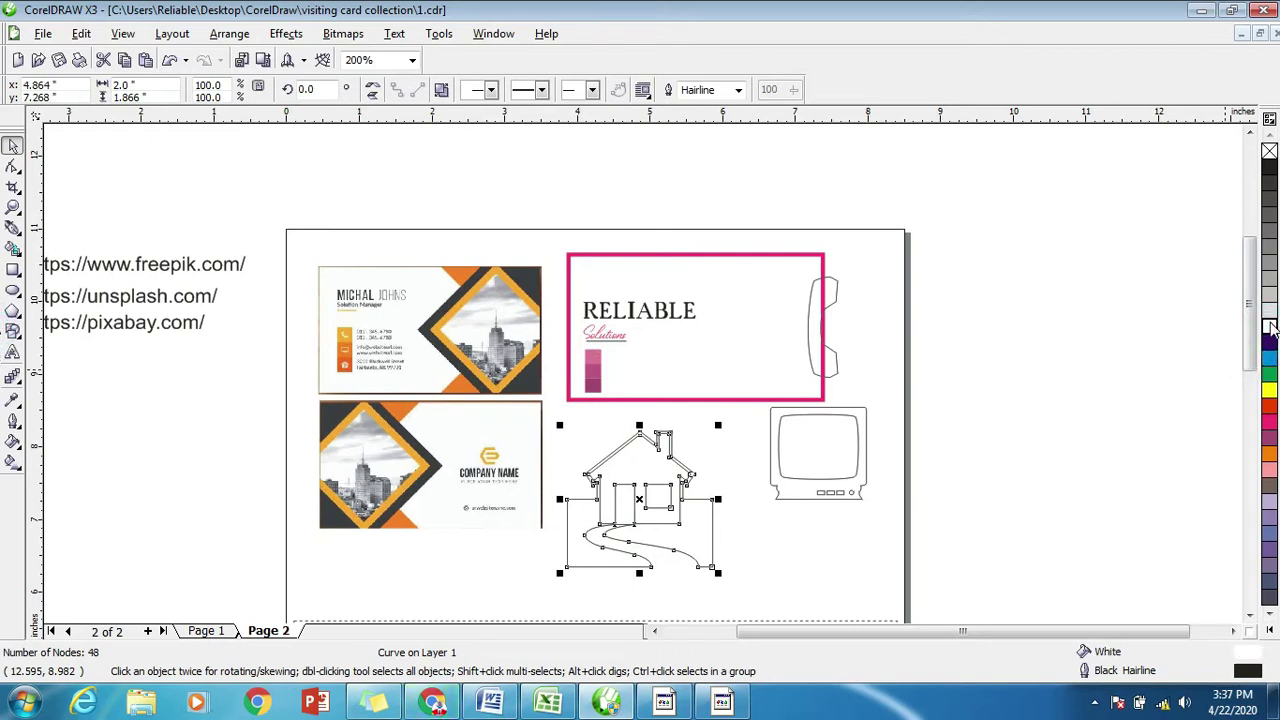
mouse_move(717, 425)
mouse_down()
mouse_move(600, 553)
mouse_move(607, 354)
mouse_move(596, 371)
mouse_up()
click(790, 440)
click(838, 448)
mouse_move(866, 409)
mouse_down()
mouse_move(817, 441)
mouse_move(803, 472)
mouse_move(657, 354)
mouse_move(629, 356)
mouse_up()
mouse_move(843, 270)
mouse_down()
mouse_move(826, 292)
mouse_move(830, 318)
mouse_move(664, 362)
mouse_up()
scroll(614, 376, up, 2)
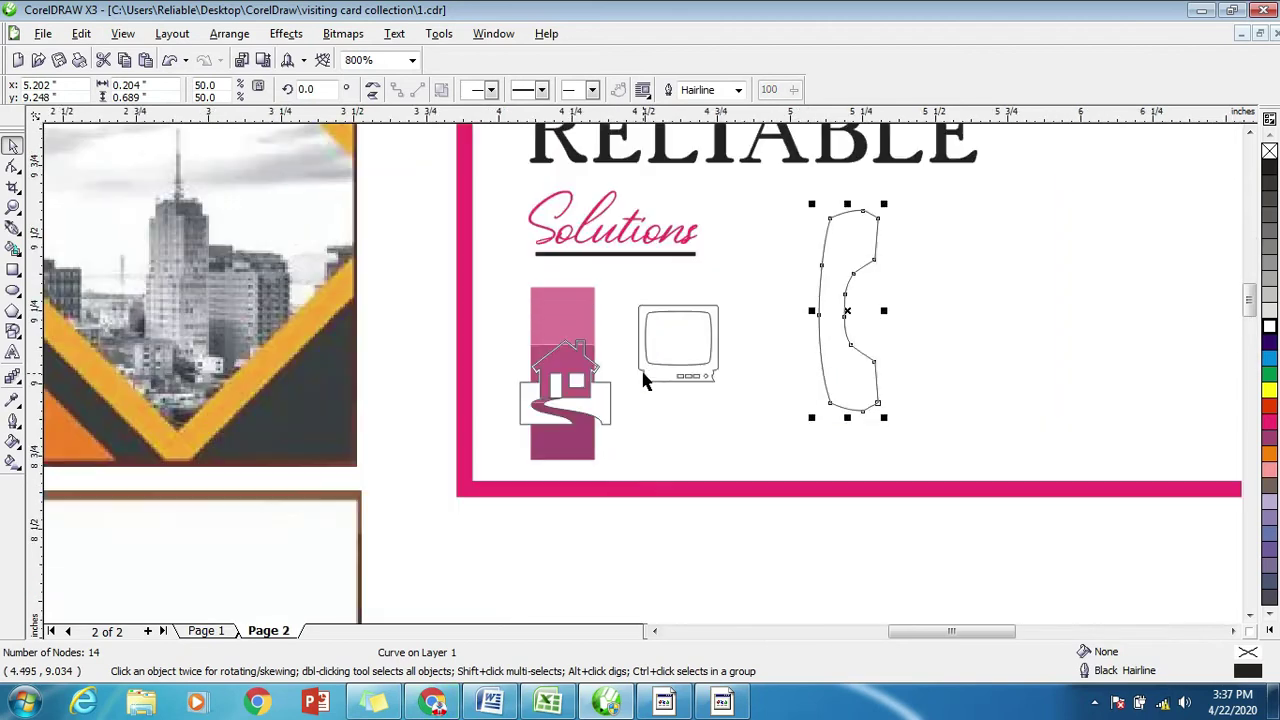
scroll(618, 402, up, 1)
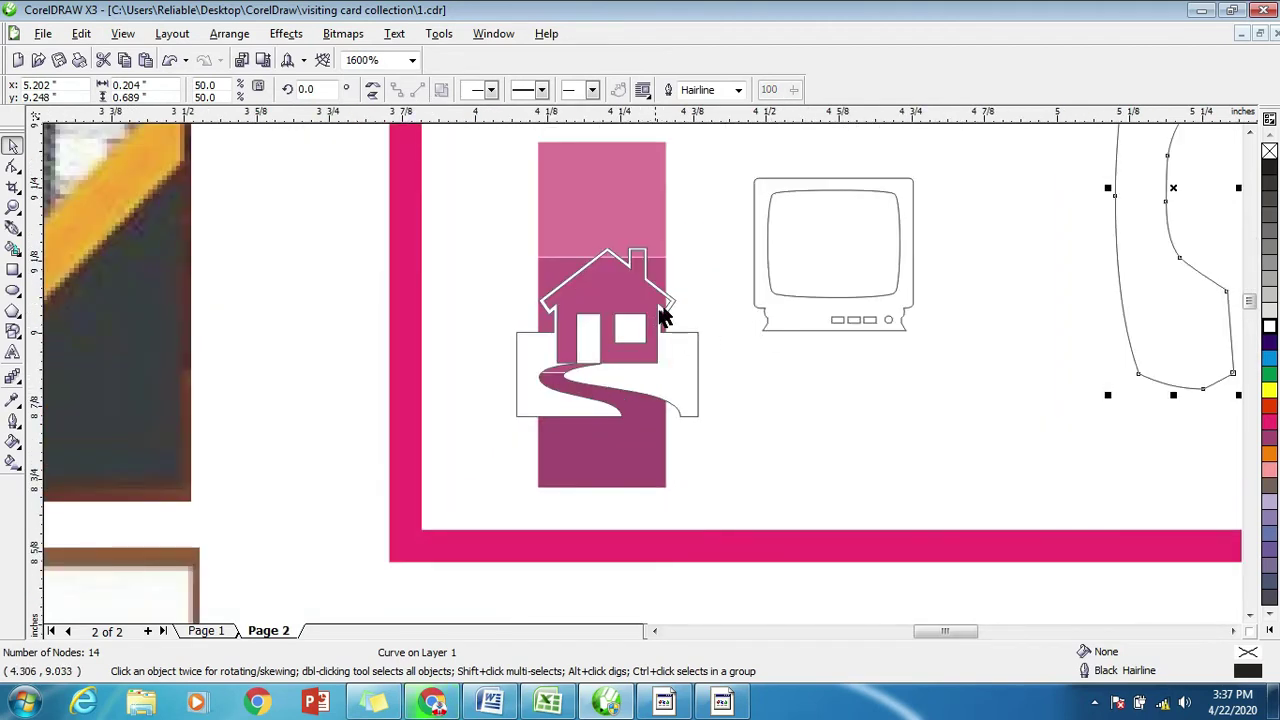
Scale the house to about 40%, set it in the bottom square with a white outline.
click(664, 316)
drag(704, 243, 590, 318)
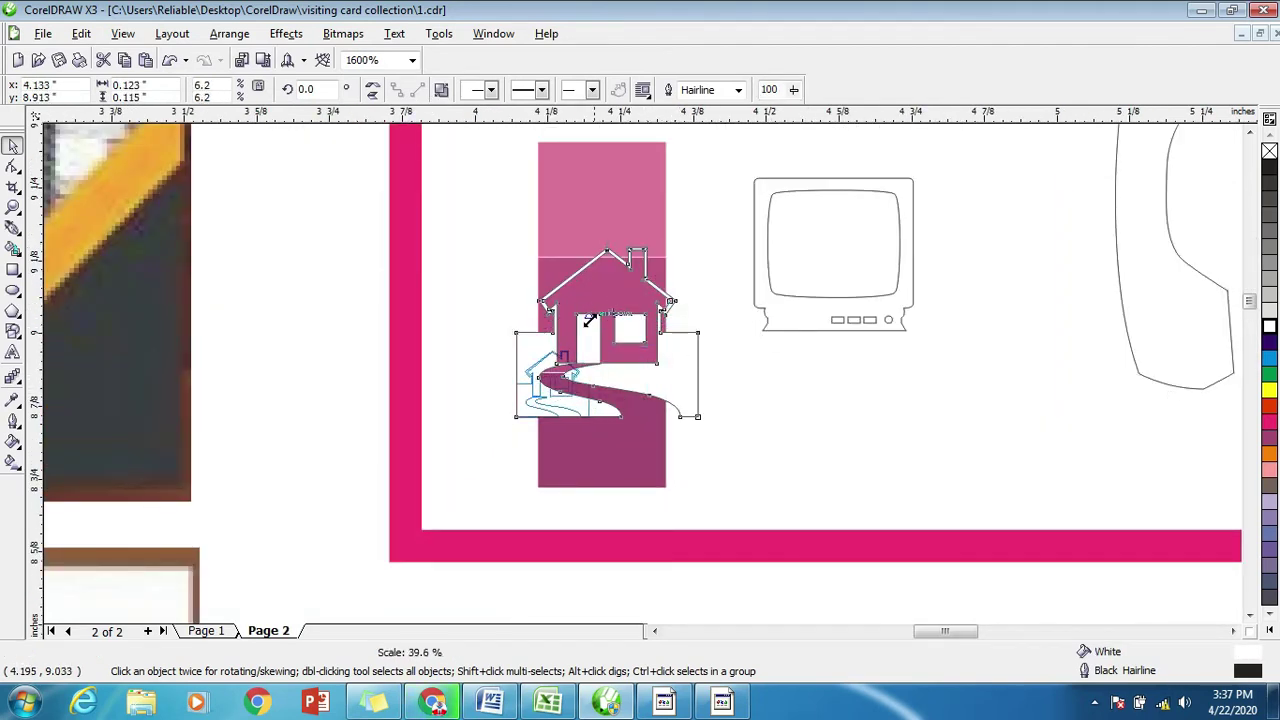
drag(568, 388, 619, 427)
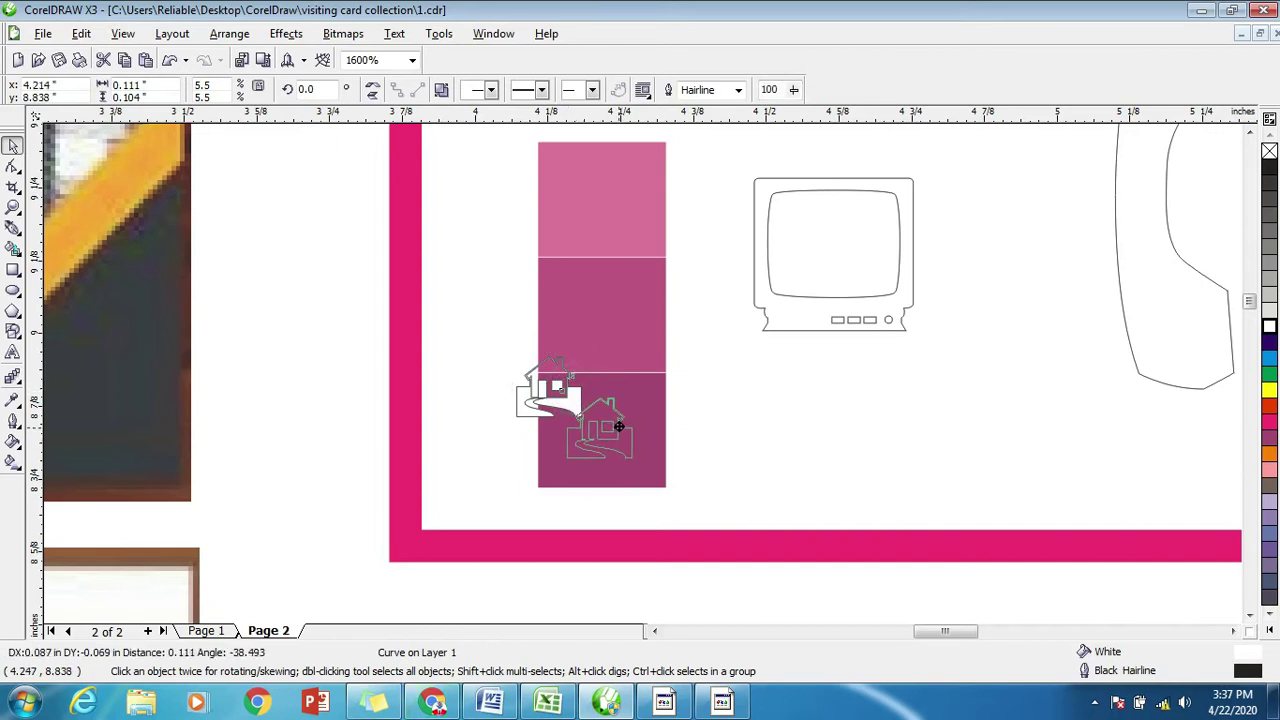
click(748, 440)
scroll(593, 486, up, 1)
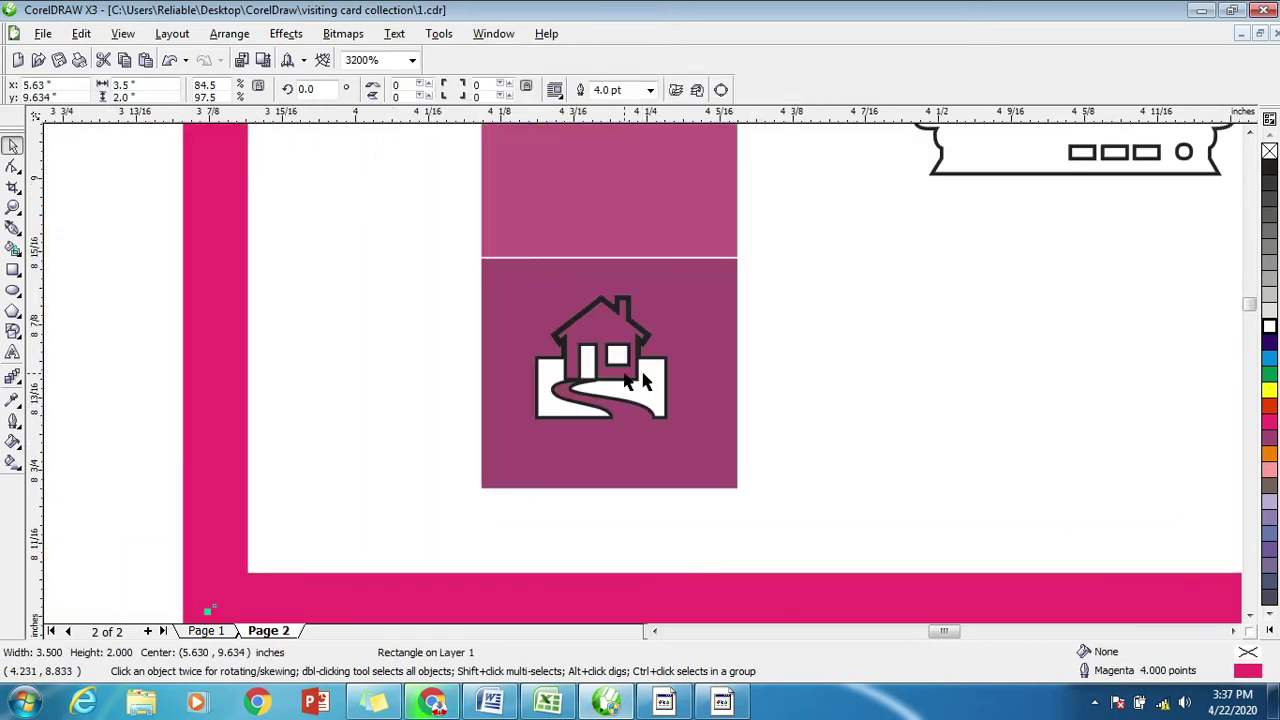
scroll(642, 373, up, 1)
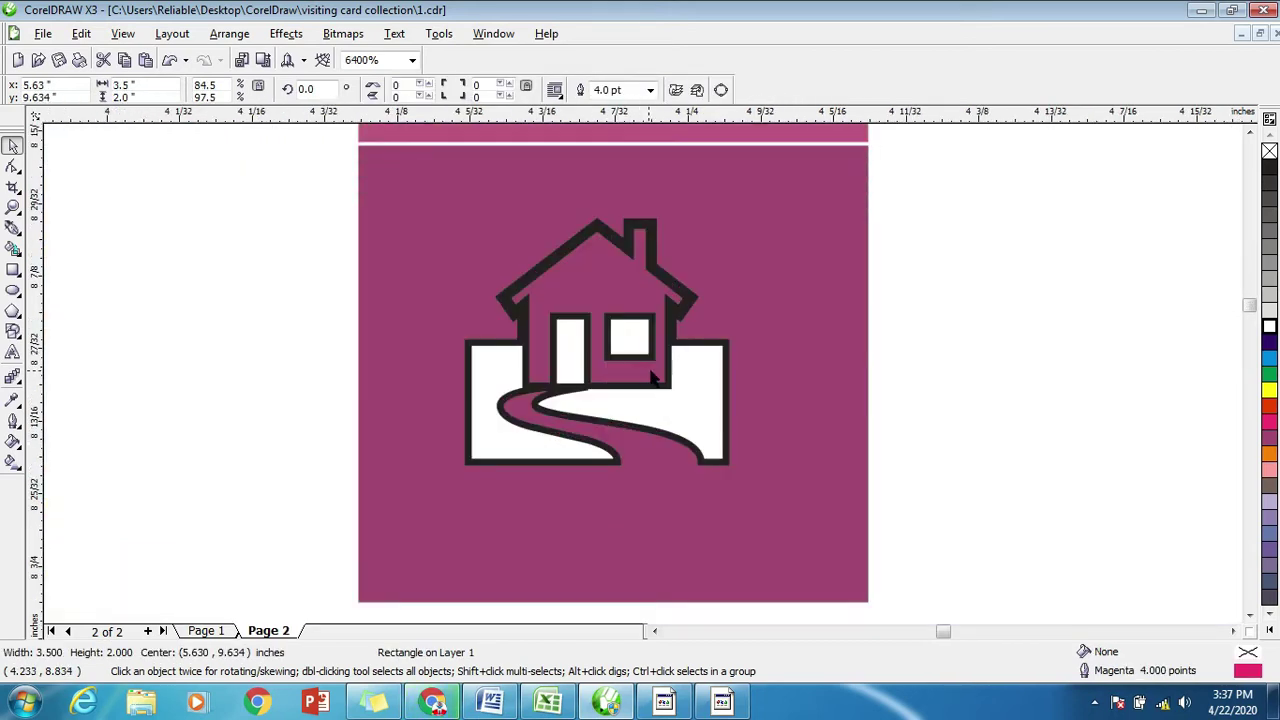
click(585, 348)
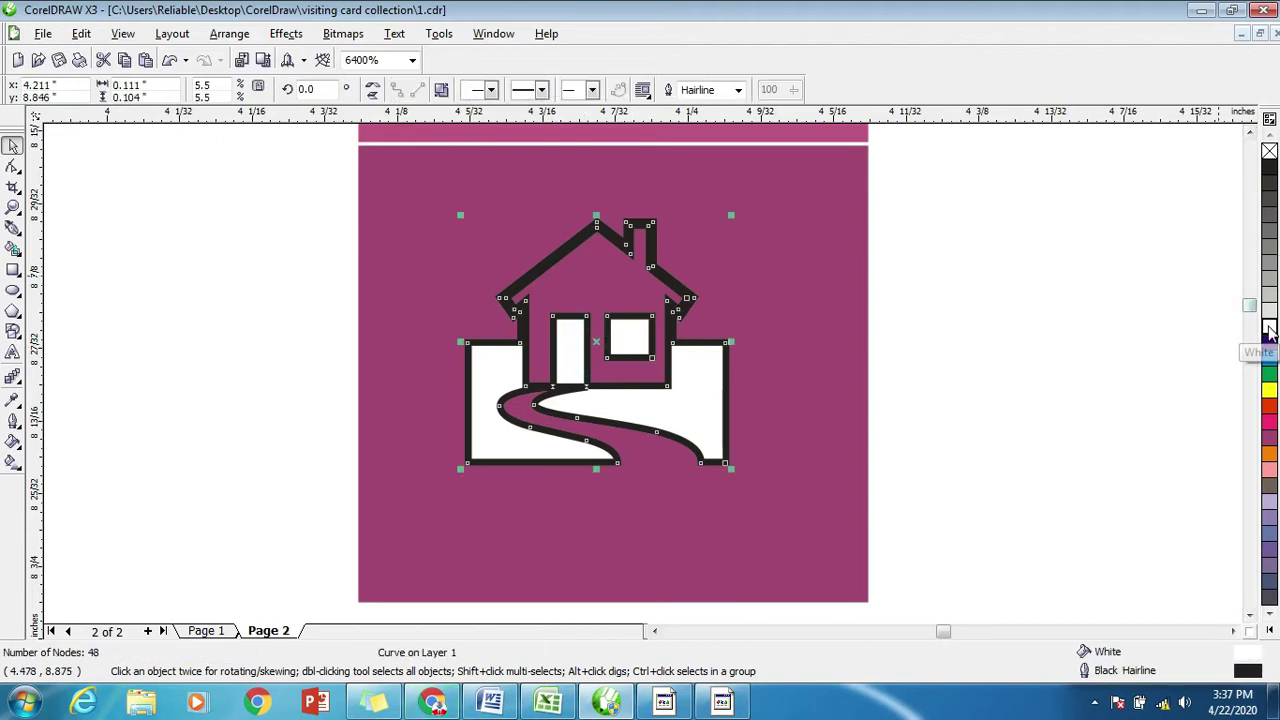
right_click(1271, 329)
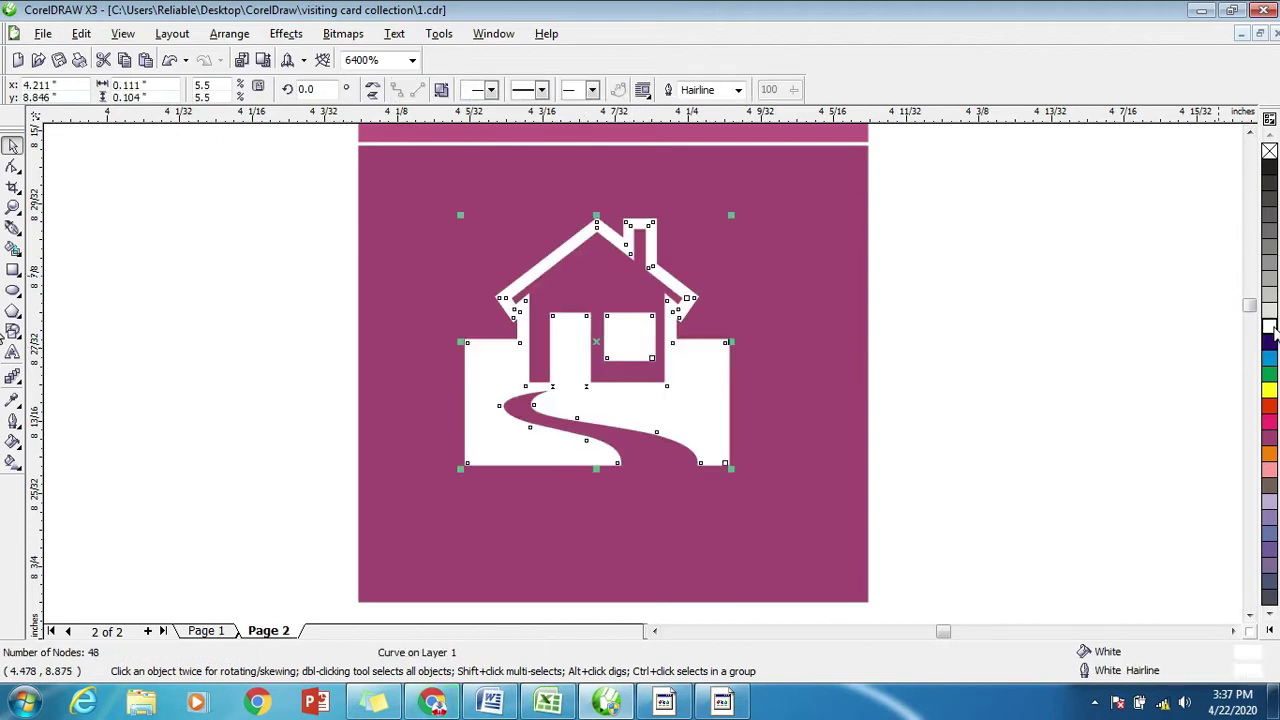
click(1100, 350)
scroll(695, 331, down, 2)
Shrink the TV icon into the middle purple square and give it a white outline.
click(738, 277)
drag(751, 251, 565, 290)
drag(668, 166, 586, 243)
scroll(557, 277, up, 1)
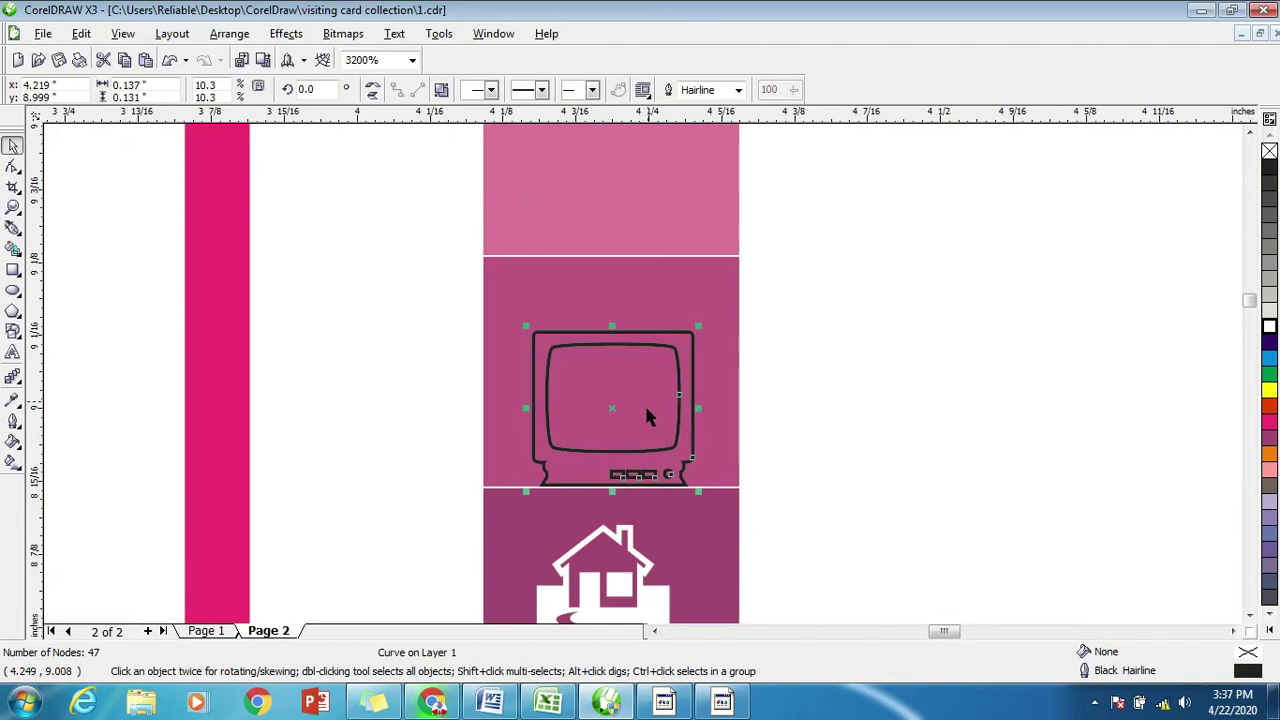
drag(634, 451, 631, 416)
right_click(1268, 326)
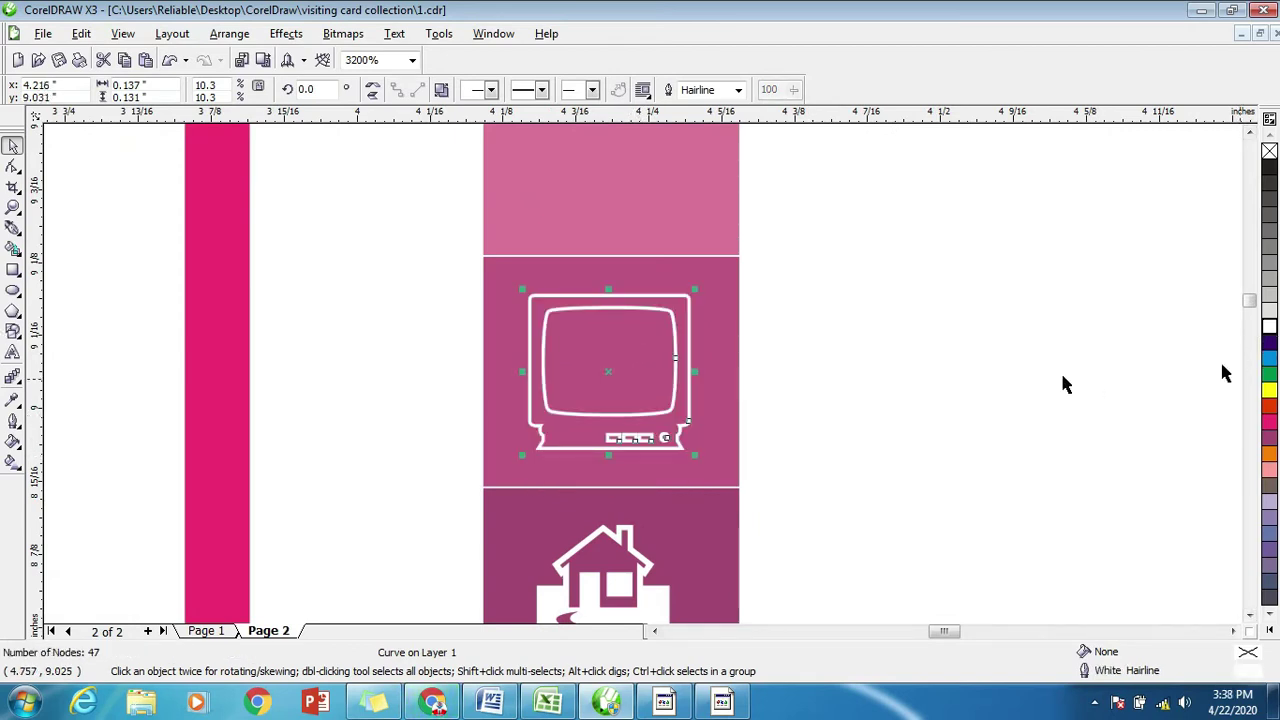
scroll(643, 378, down, 1)
Shrink and mirror the phone handset into the top purple square, with white outline and fill.
click(1071, 323)
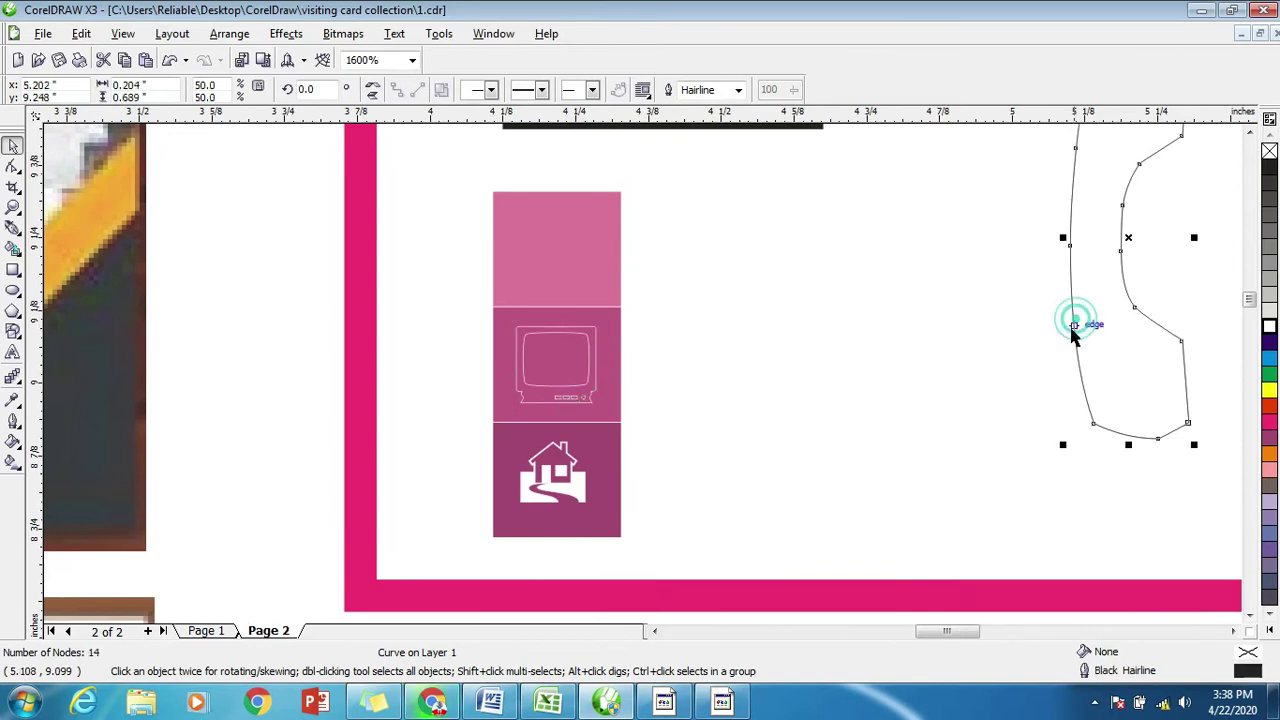
scroll(674, 366, down, 2)
drag(683, 289, 600, 371)
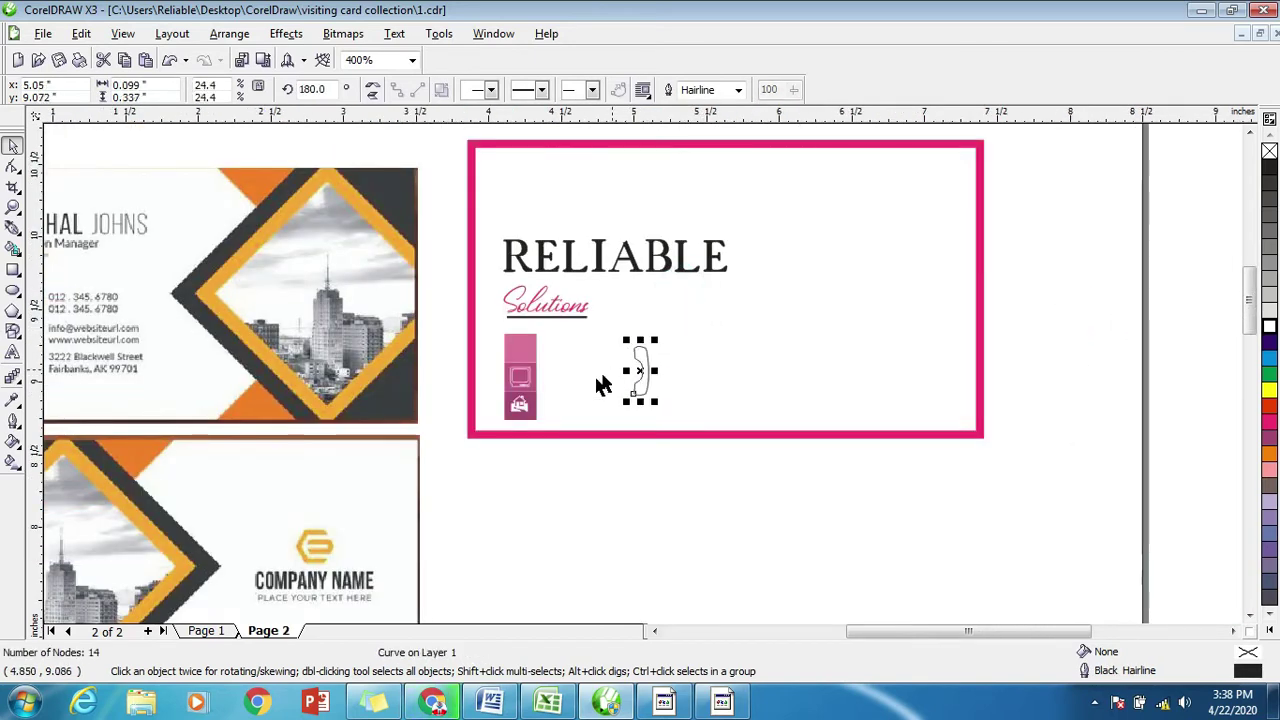
scroll(600, 371, up, 1)
scroll(640, 367, up, 1)
mouse_move(903, 243)
mouse_down()
mouse_move(768, 359)
mouse_move(378, 242)
mouse_up()
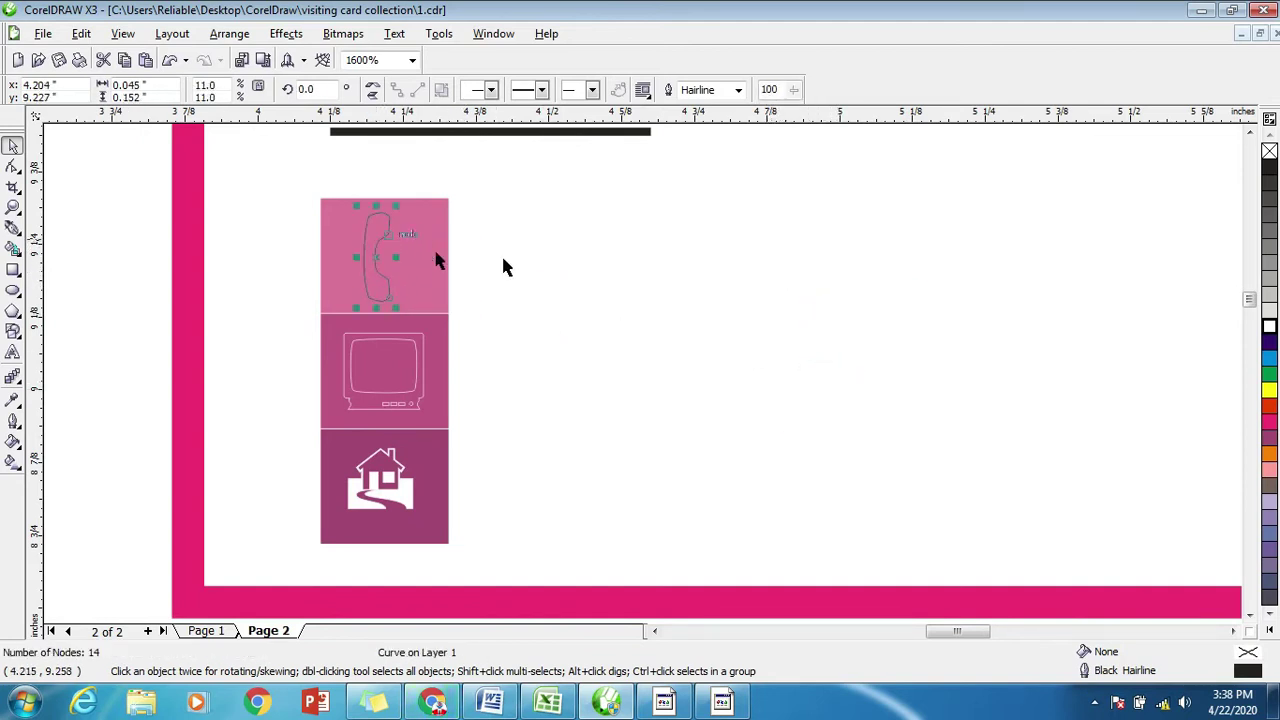
right_click(1269, 327)
scroll(413, 265, up, 1)
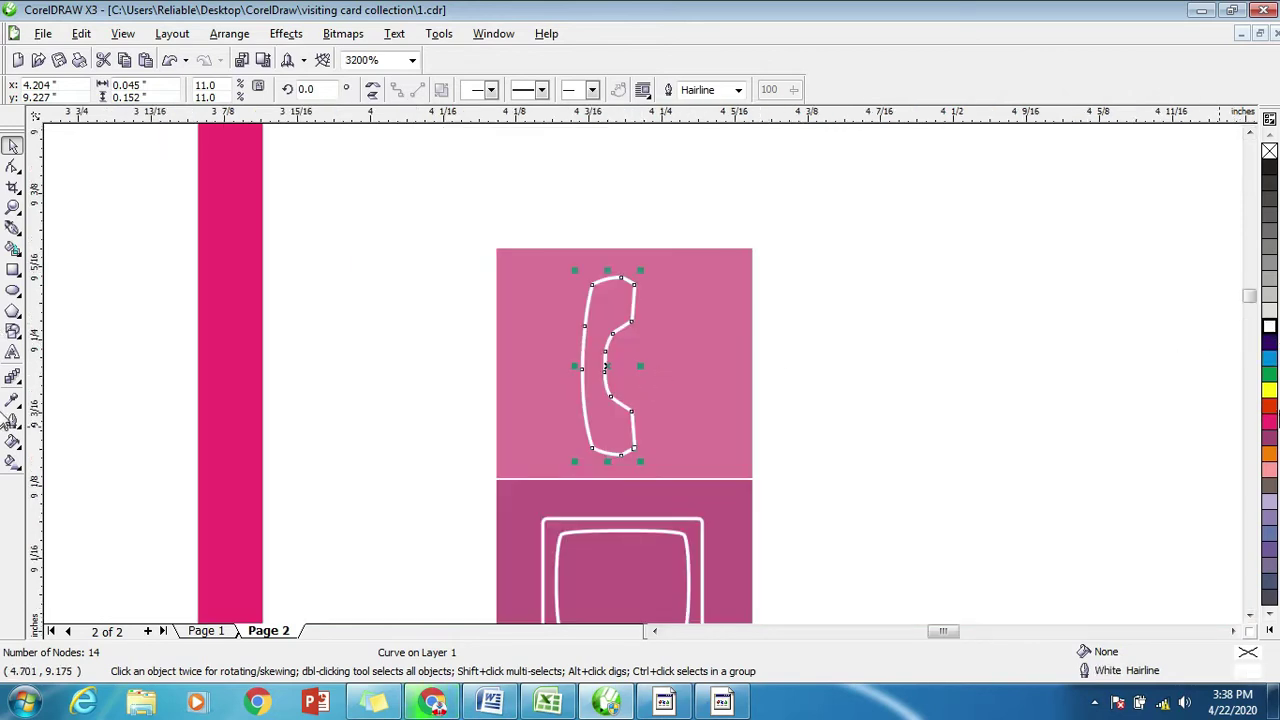
click(1269, 327)
scroll(590, 457, down, 1)
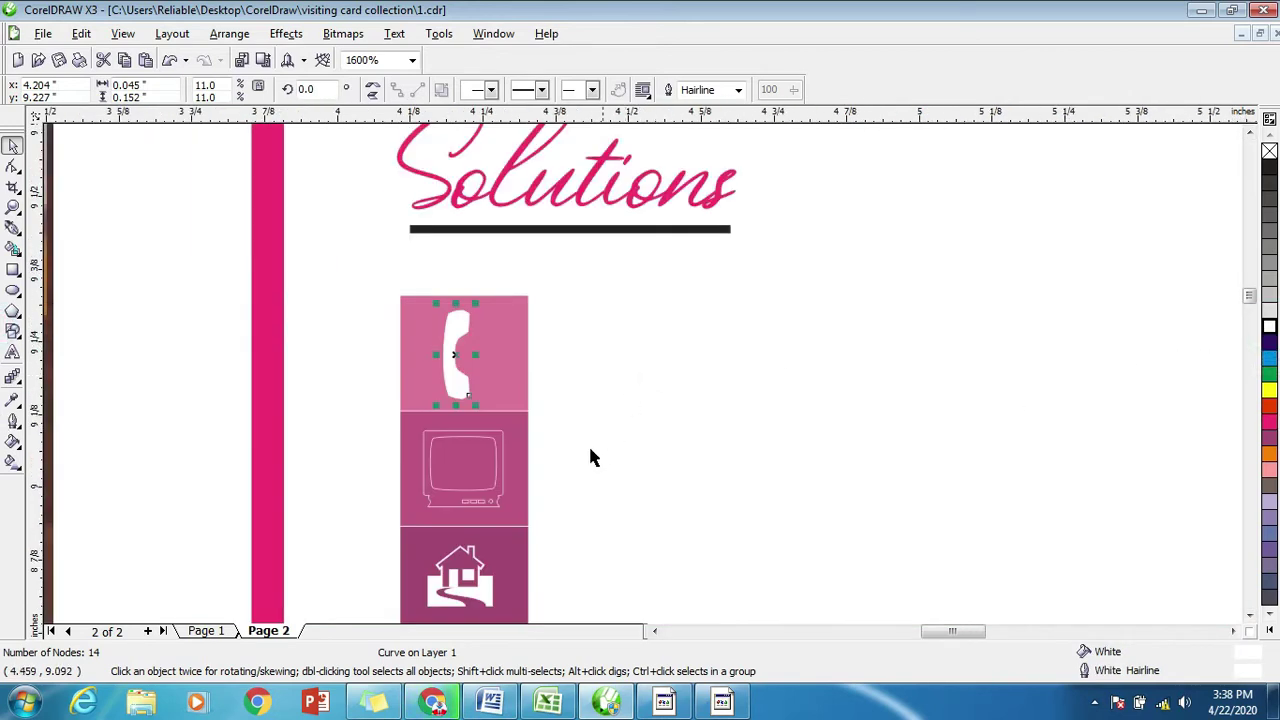
Fill the TV icon white, then deselect everything.
click(479, 466)
mouse_move(396, 446)
mouse_down()
mouse_move(486, 489)
mouse_move(406, 470)
mouse_move(355, 422)
mouse_up()
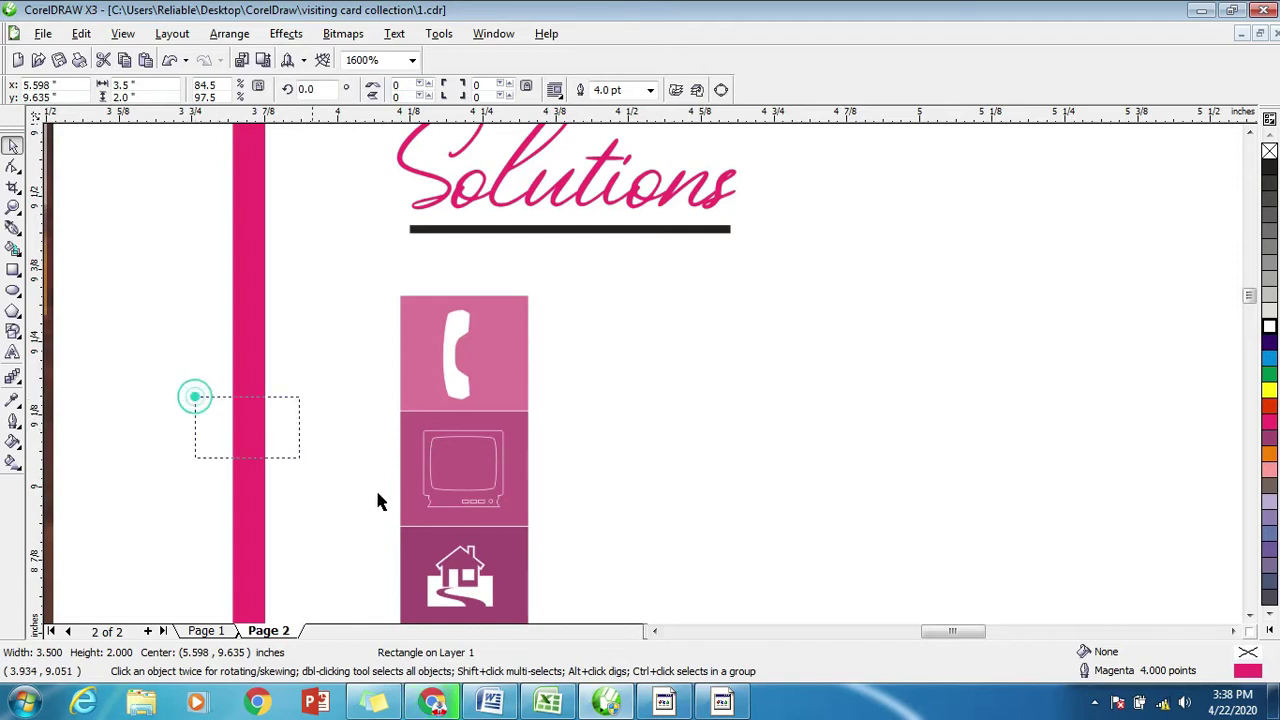
click(498, 498)
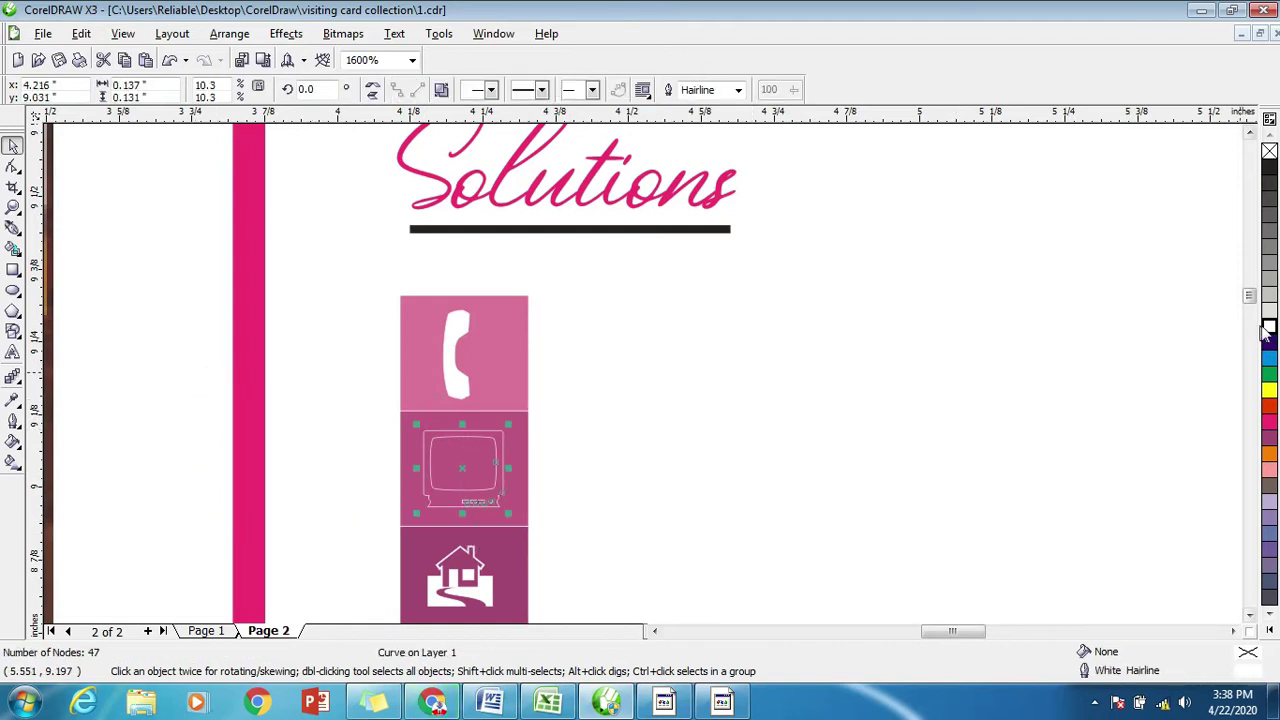
click(1265, 328)
click(817, 449)
scroll(660, 375, down, 2)
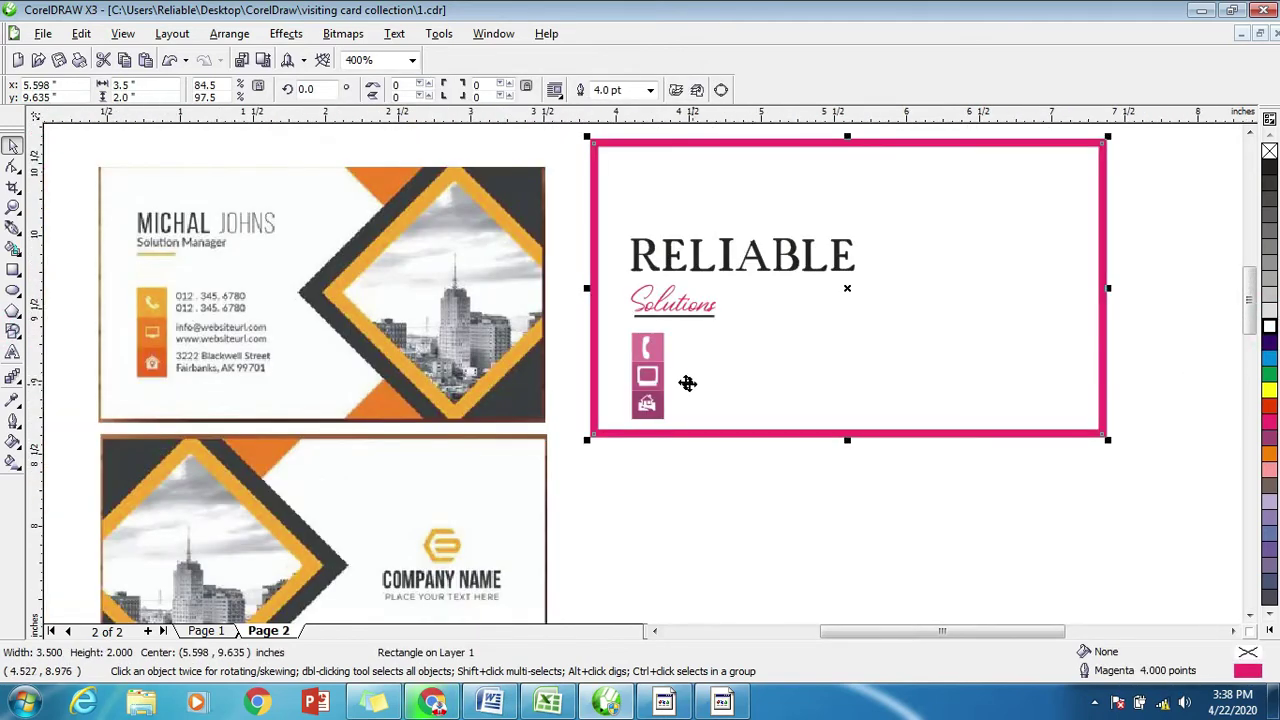
click(703, 507)
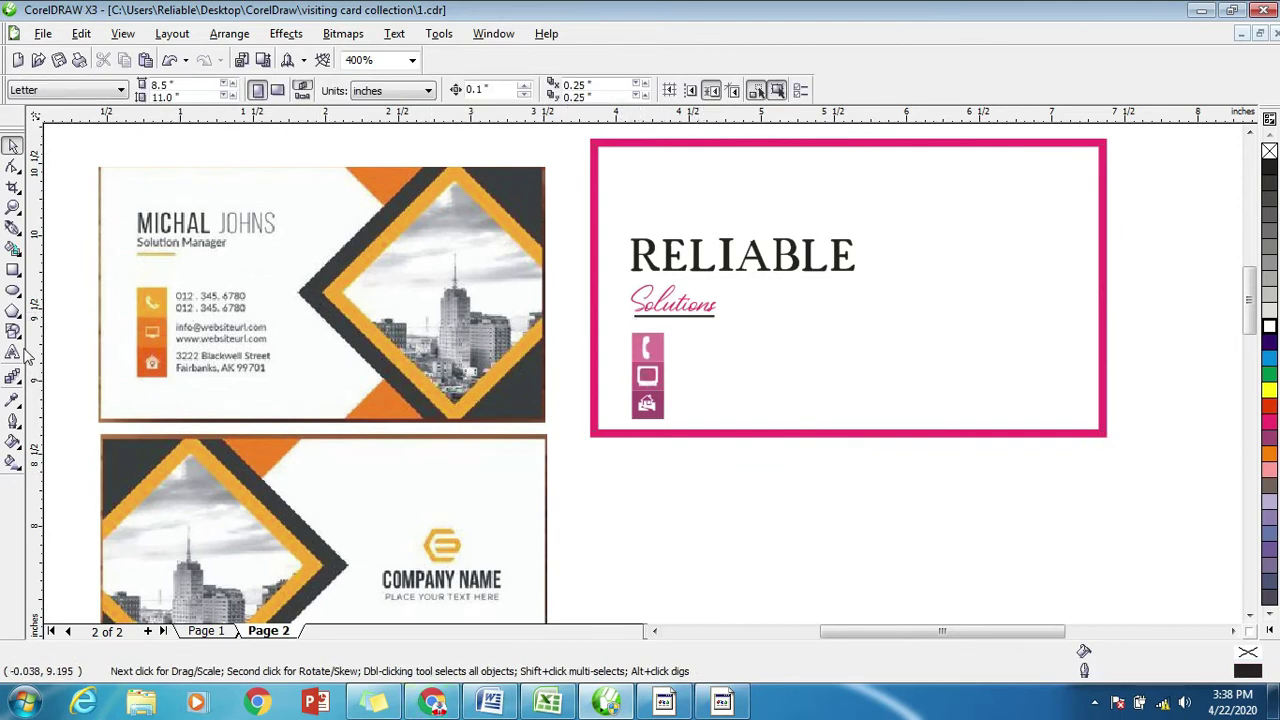
click(13, 352)
click(631, 490)
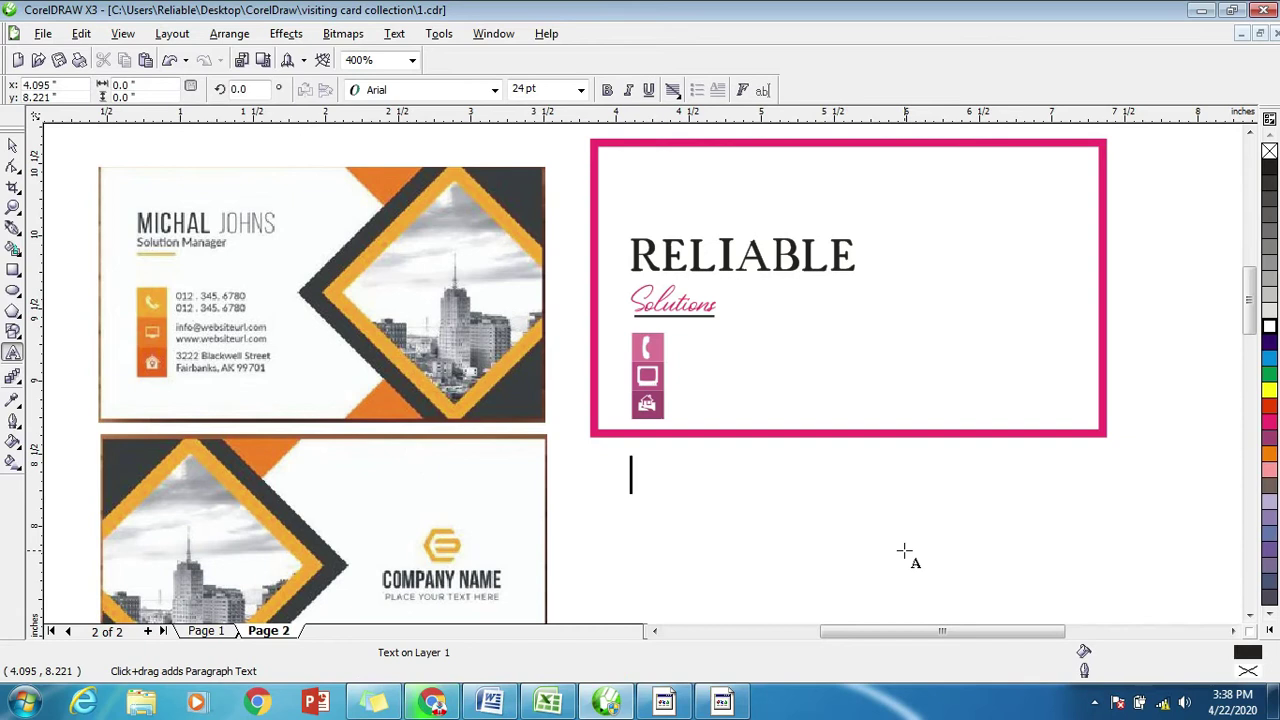
text(6766868 )
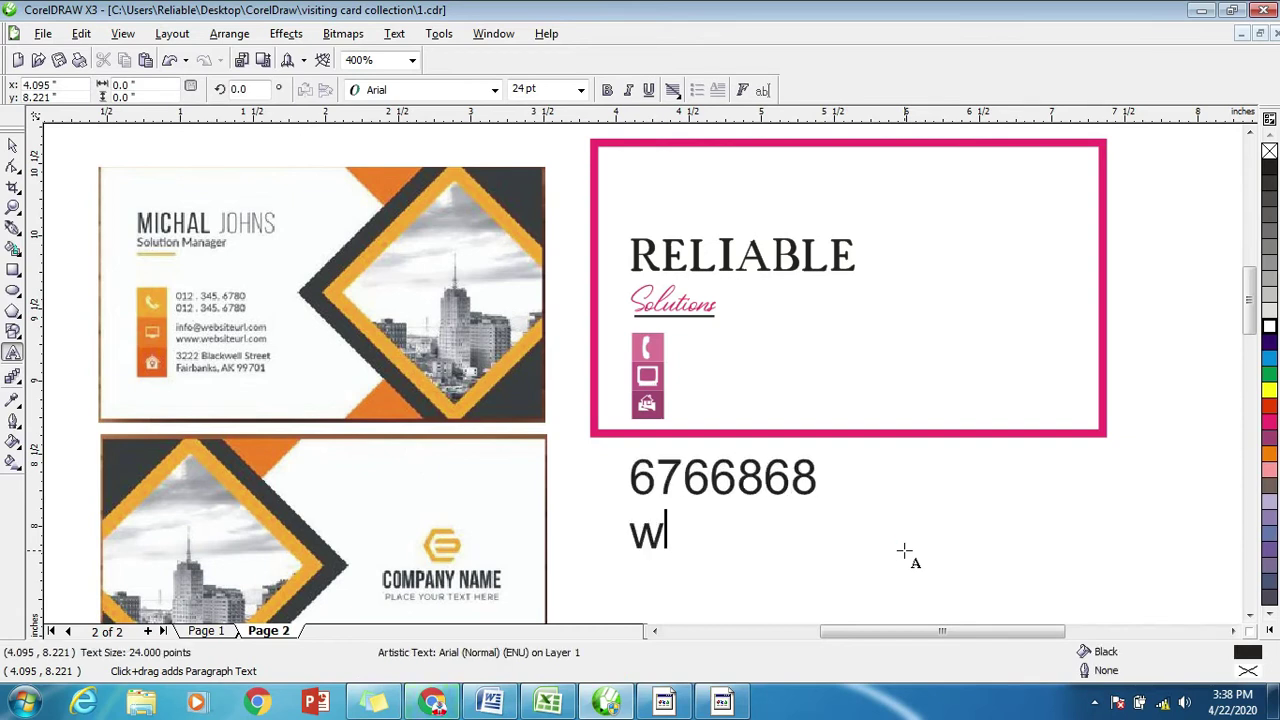
text(www.dfdfg)
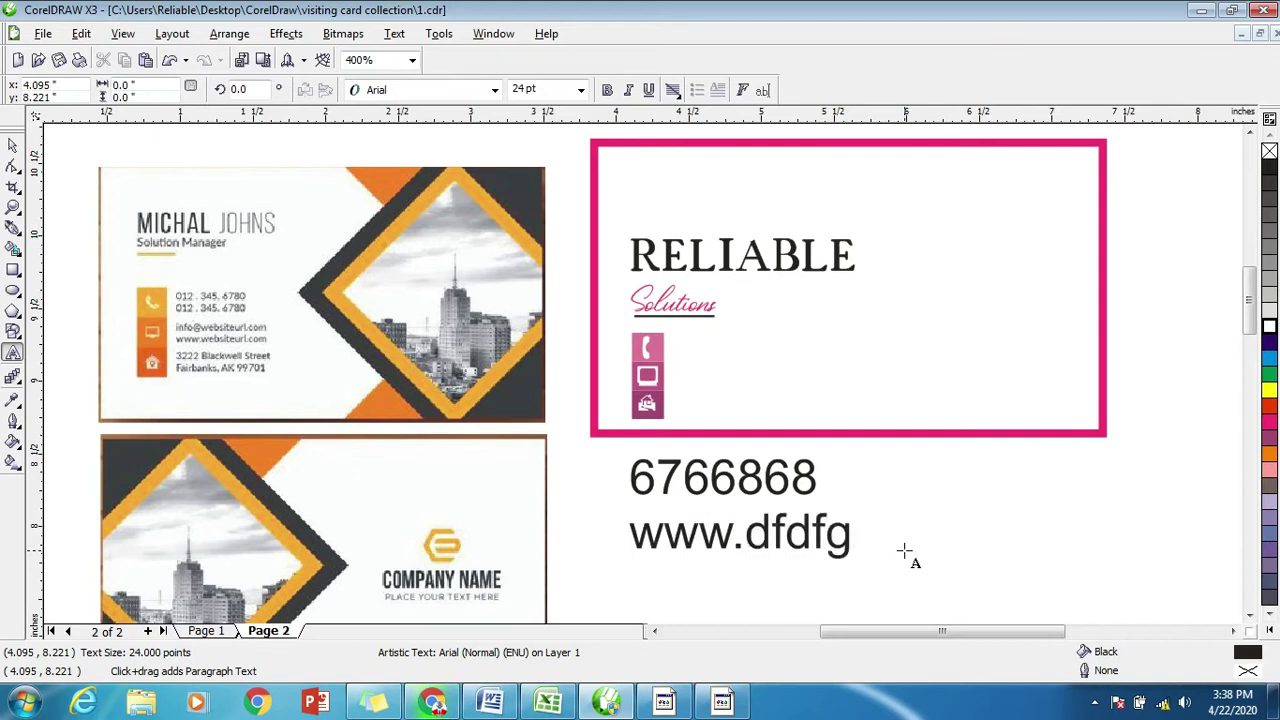
text(g)
key(Return)
text(dfdffsff)
key(Escape)
Shrink the 6766868 line to 9.292 pt and place a copy beside the phone icon.
click(12, 146)
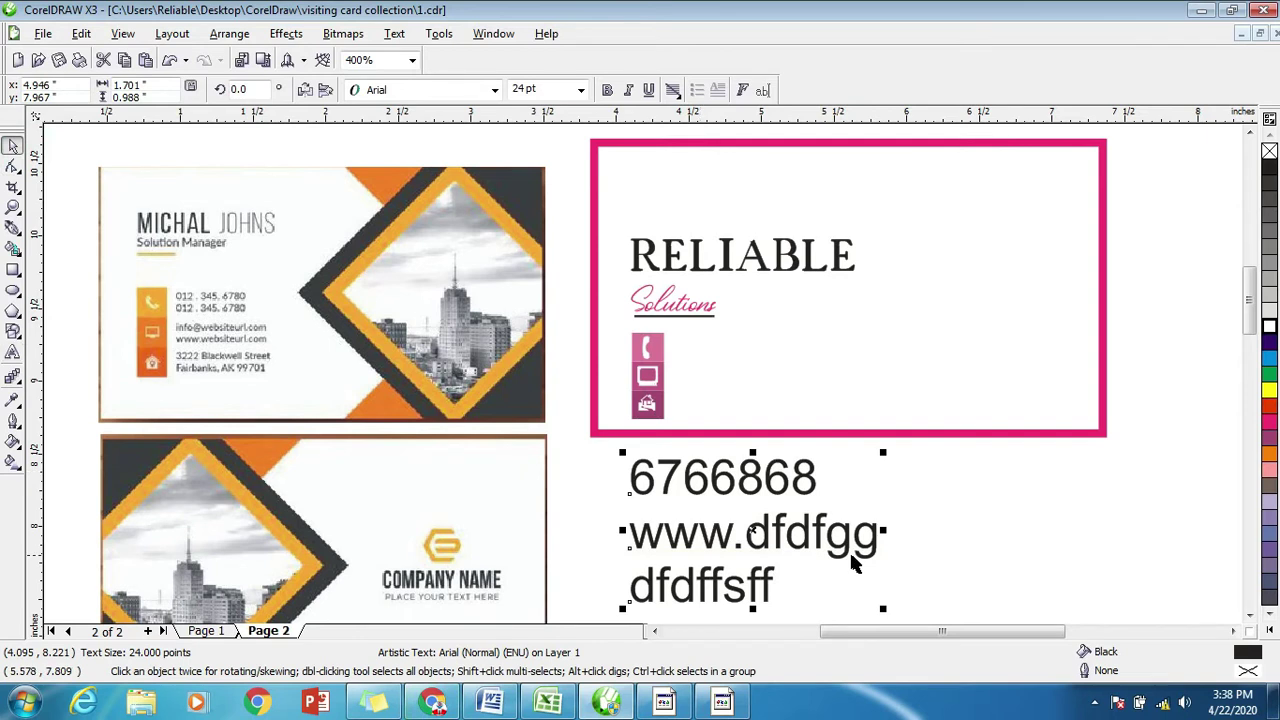
click(700, 498)
mouse_move(822, 456)
mouse_down()
mouse_move(703, 479)
mouse_move(732, 342)
mouse_up()
Shrink the phone number to about 6 pt and duplicate it as a second line below.
scroll(717, 365, up, 2)
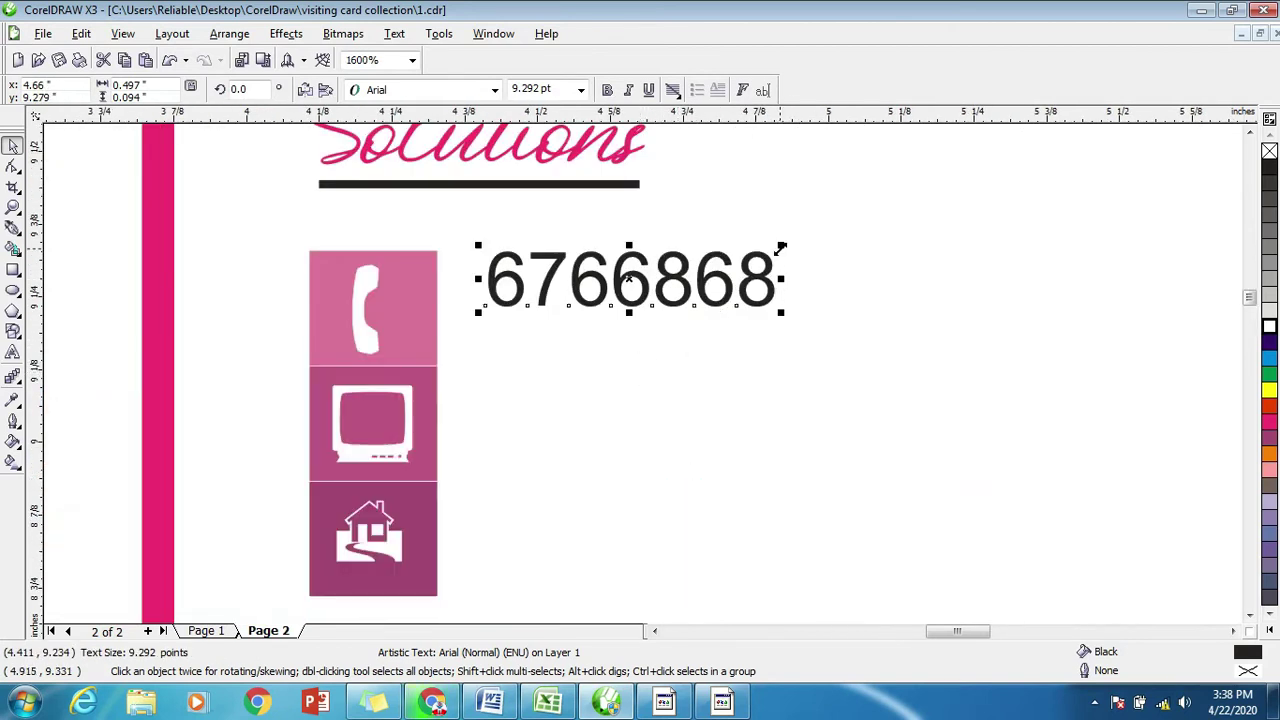
mouse_move(781, 248)
mouse_down()
mouse_move(641, 276)
mouse_move(653, 286)
mouse_up()
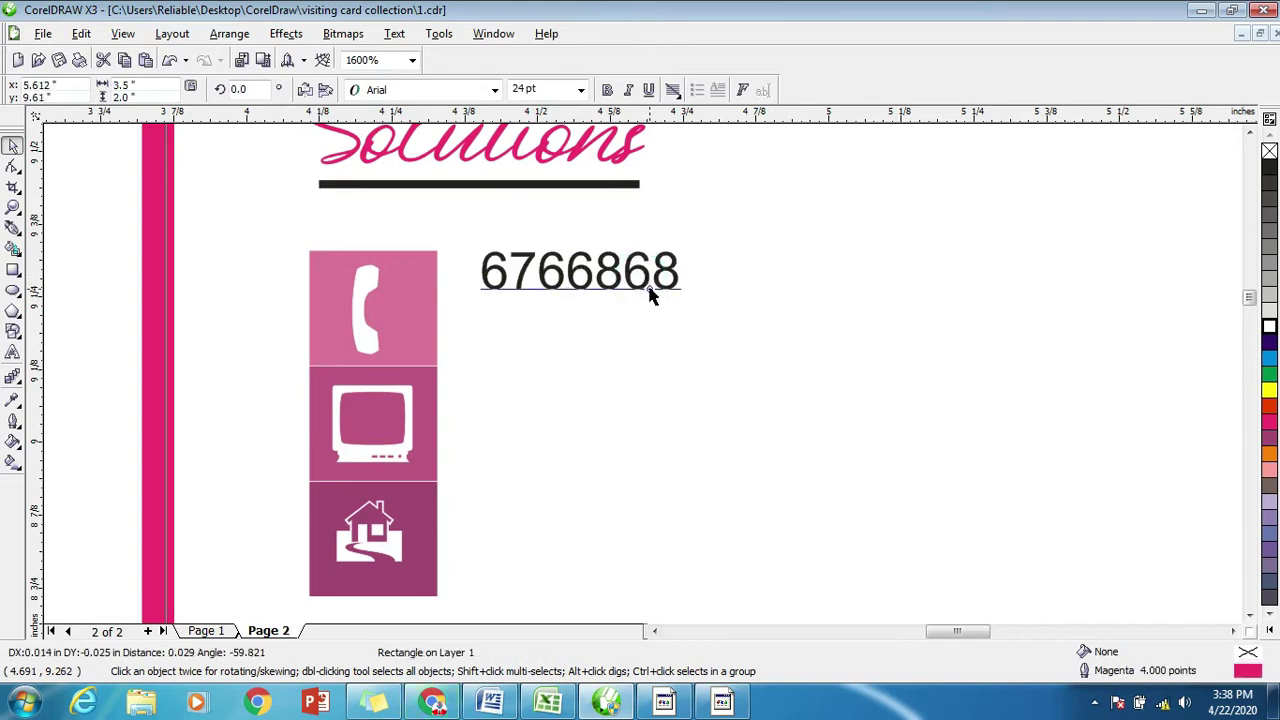
click(631, 272)
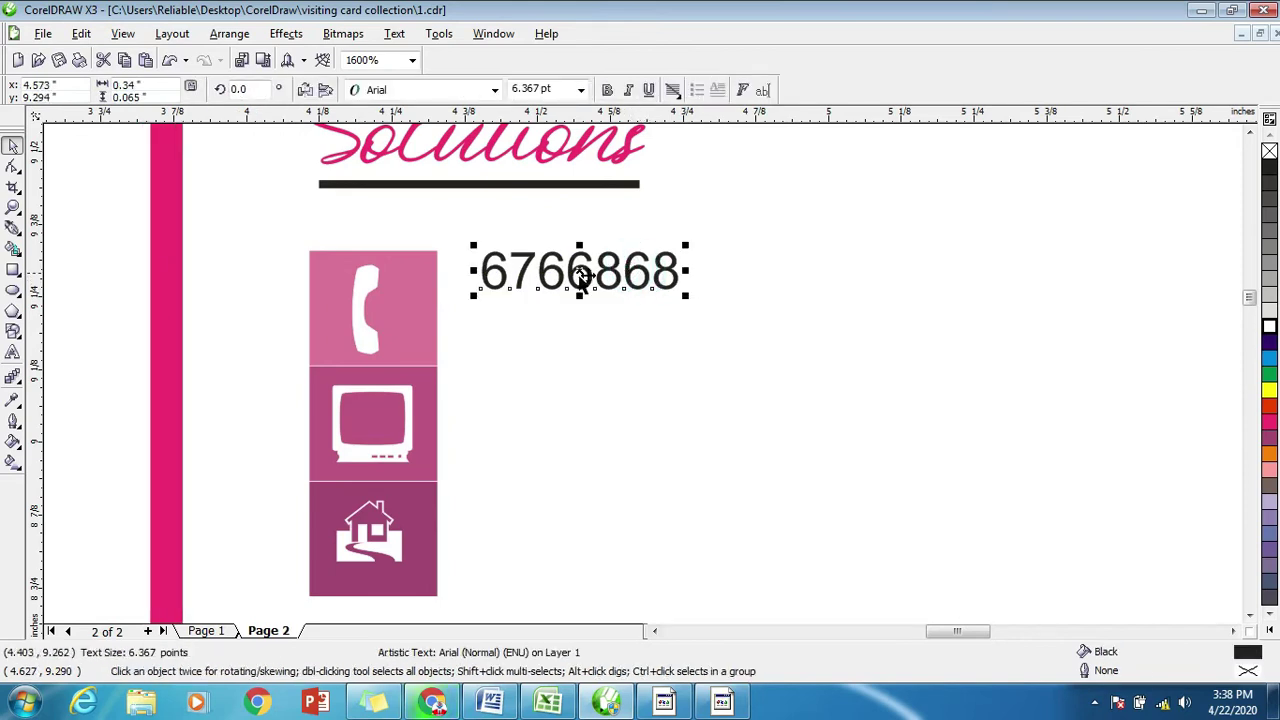
drag(579, 272, 581, 322)
scroll(600, 351, down, 1)
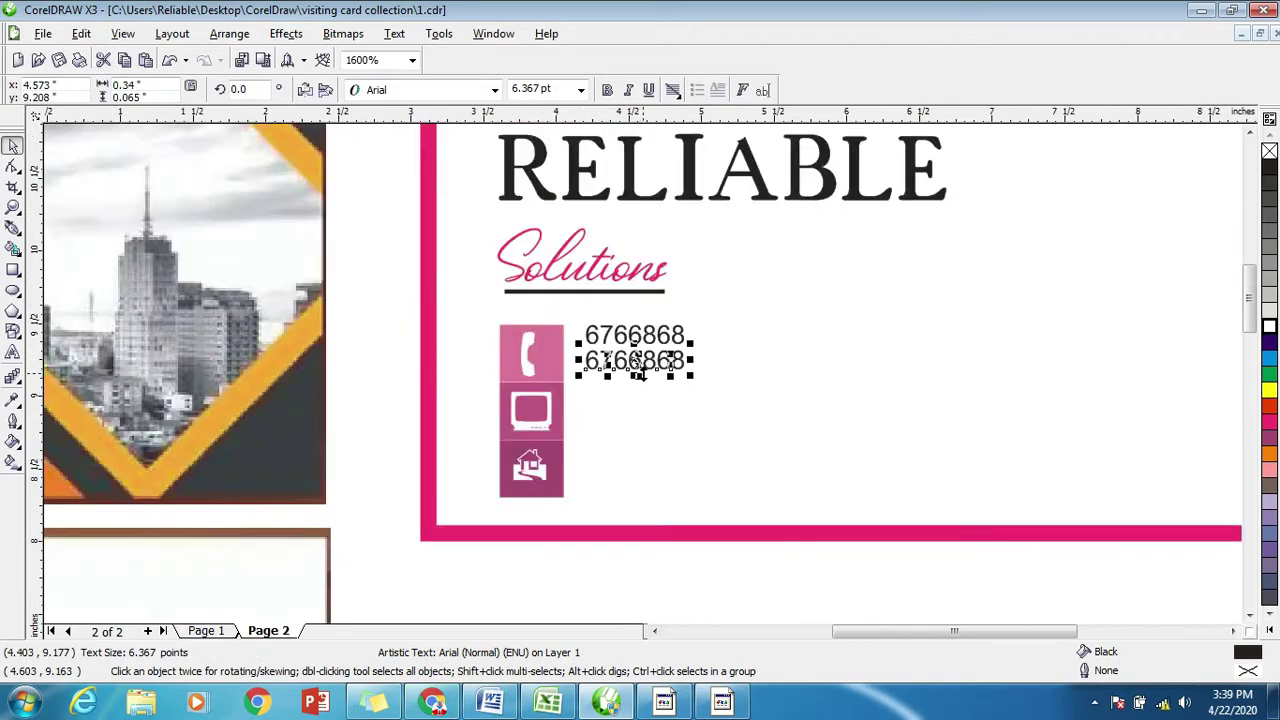
scroll(600, 351, down, 1)
drag(514, 528, 832, 553)
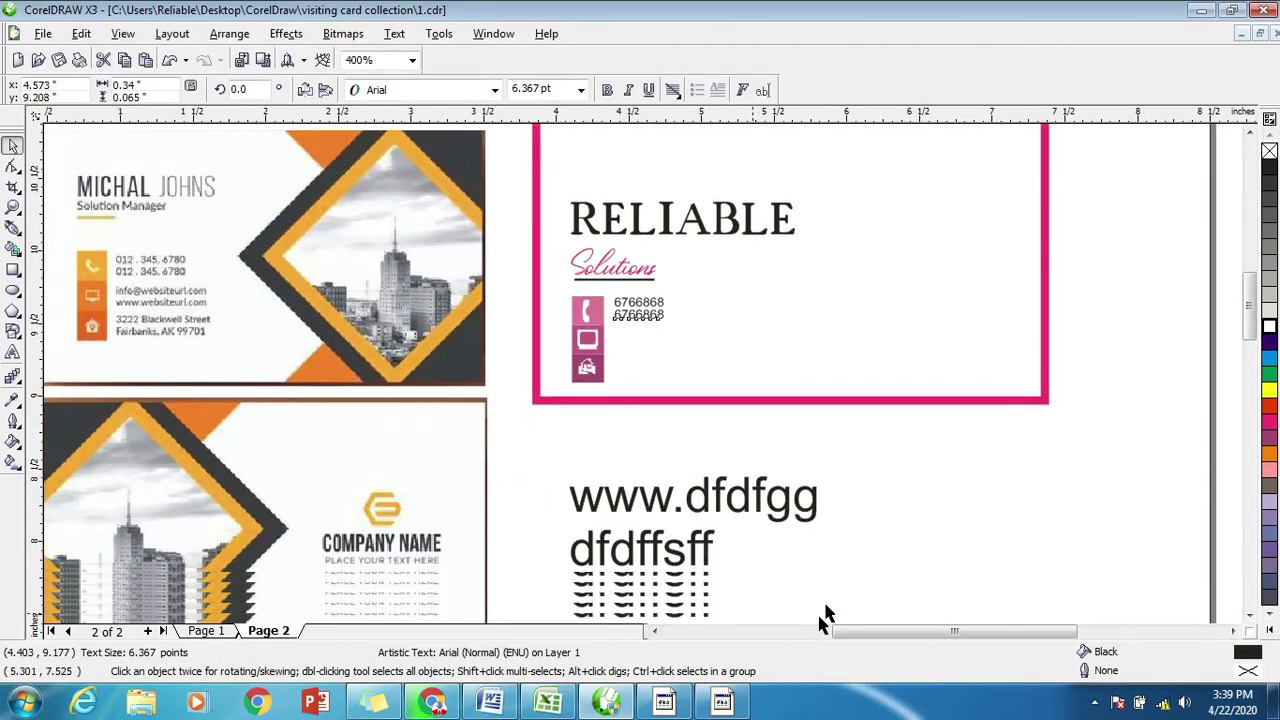
mouse_move(823, 460)
mouse_down()
mouse_move(726, 492)
mouse_move(718, 318)
mouse_move(678, 332)
mouse_move(694, 314)
mouse_move(686, 443)
mouse_up()
scroll(638, 349, up, 2)
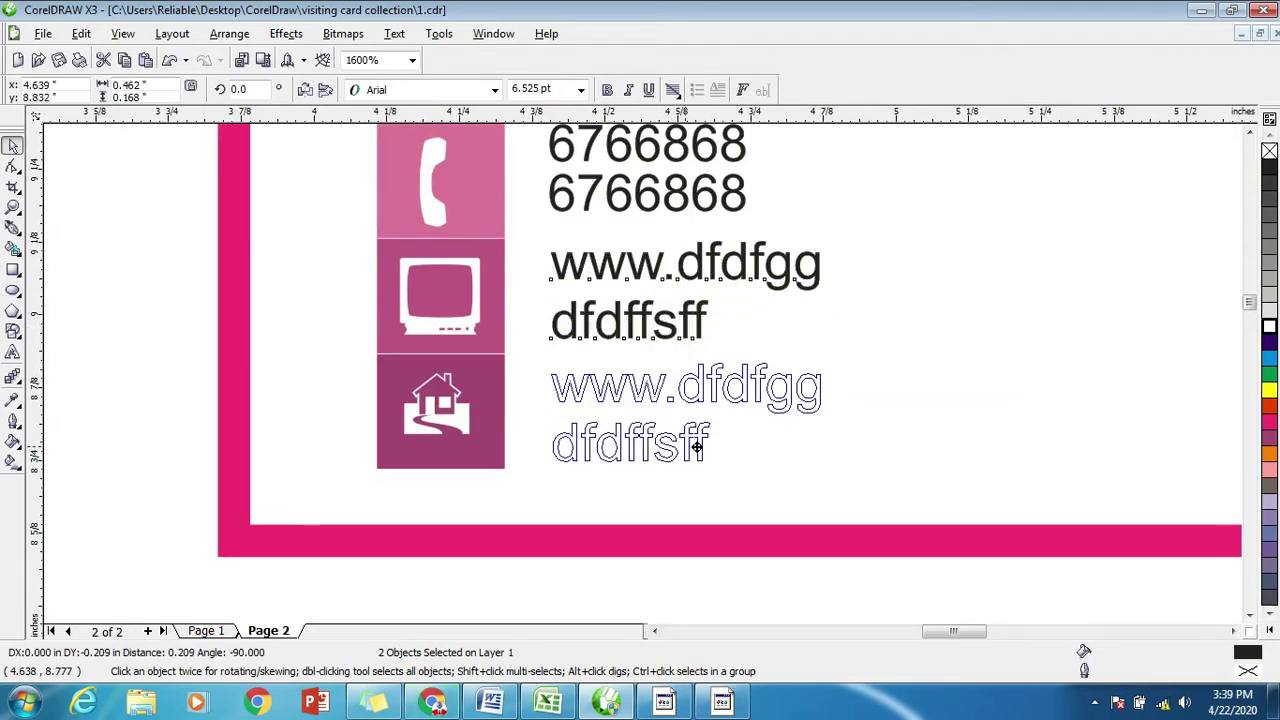
scroll(732, 513, down, 2)
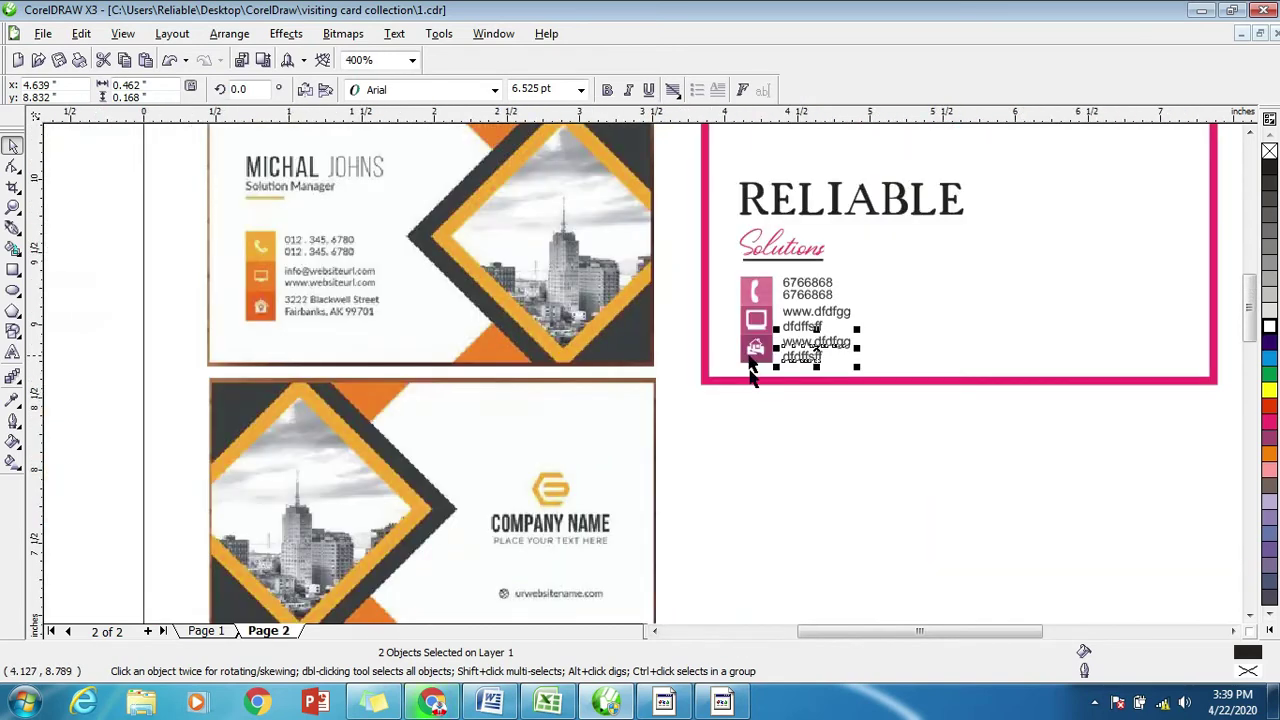
click(818, 435)
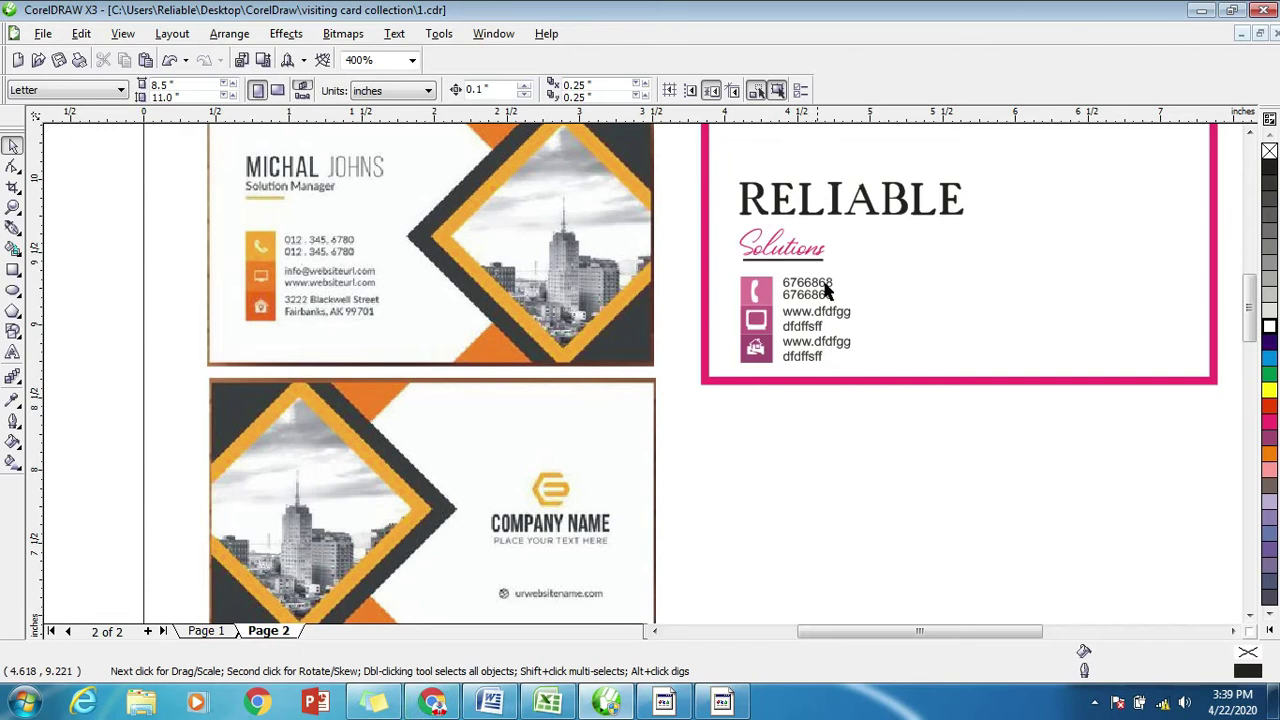
scroll(826, 290, down, 1)
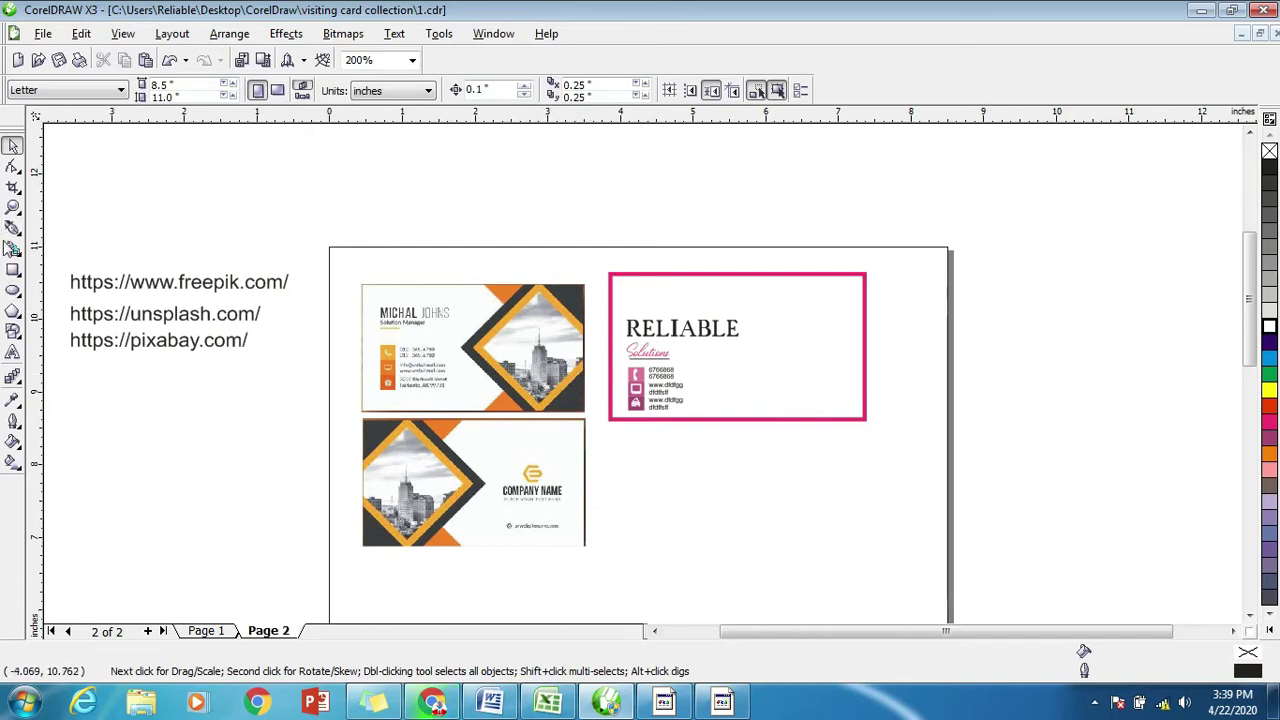
Draw a 0.649 × 2.0 inch strip down the card's right edge, filled 70% Black with no outline.
click(13, 271)
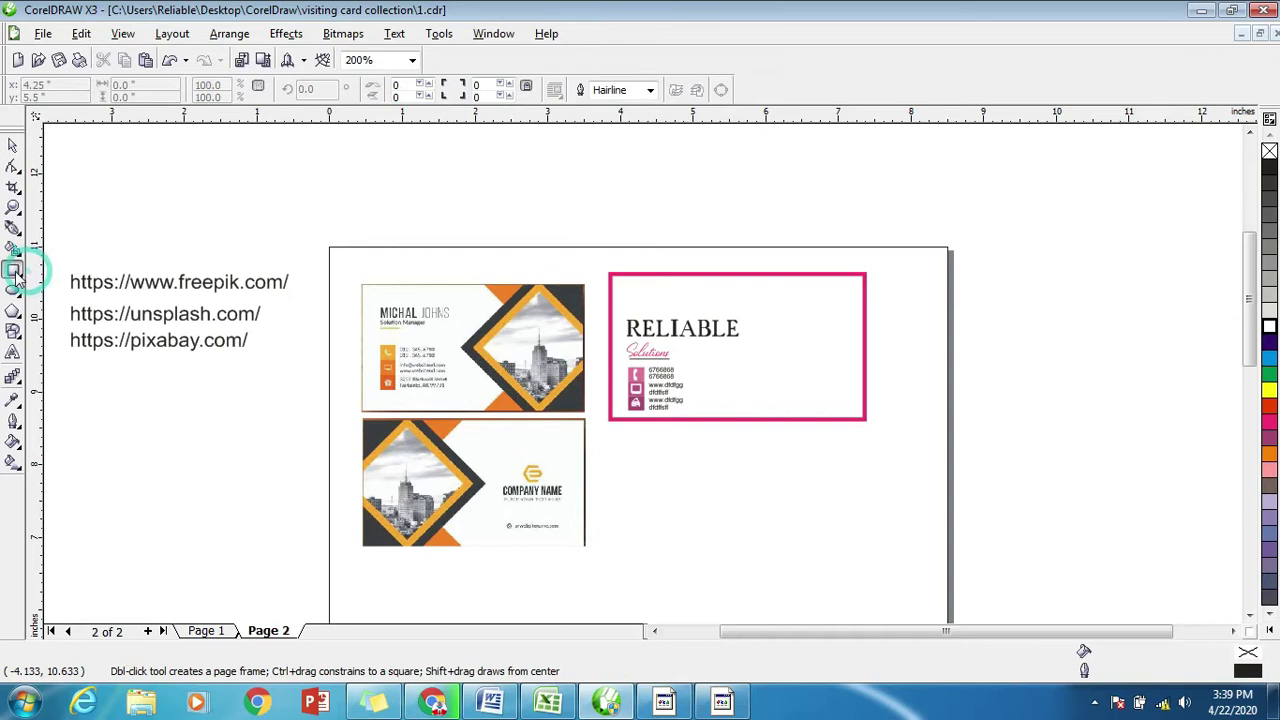
drag(865, 272, 817, 421)
click(1270, 227)
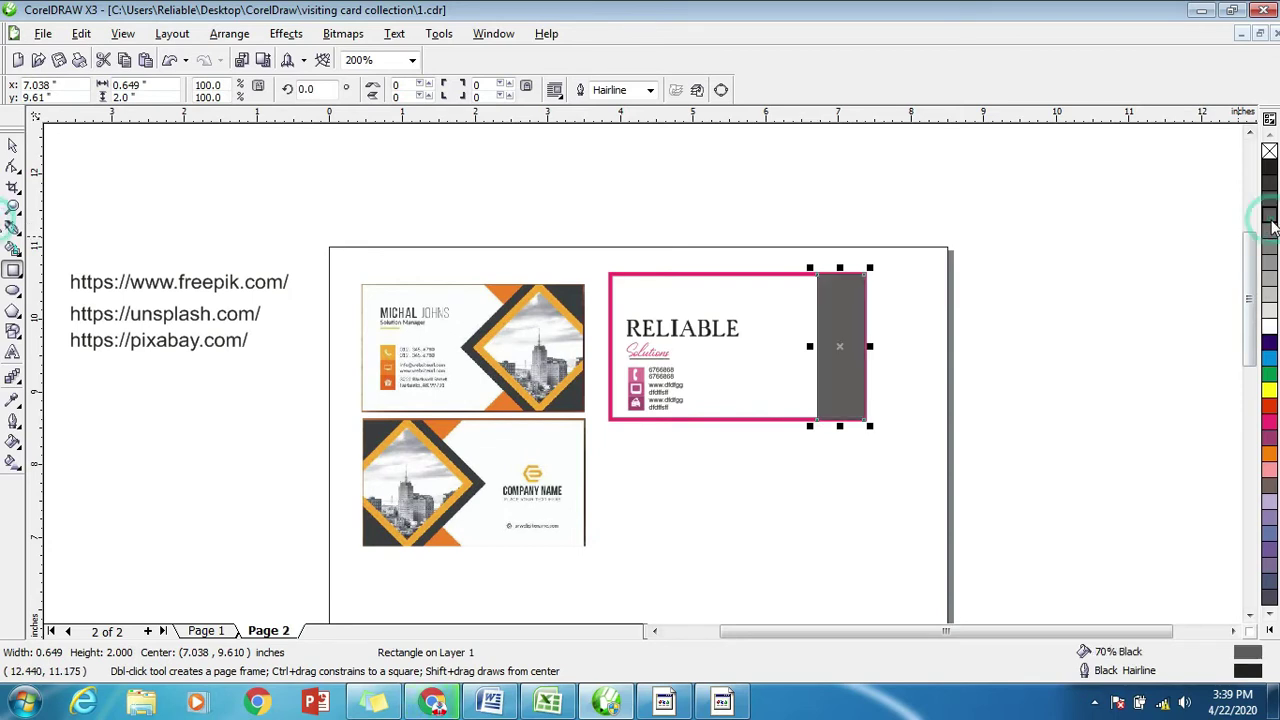
right_click(1270, 150)
click(13, 145)
click(720, 194)
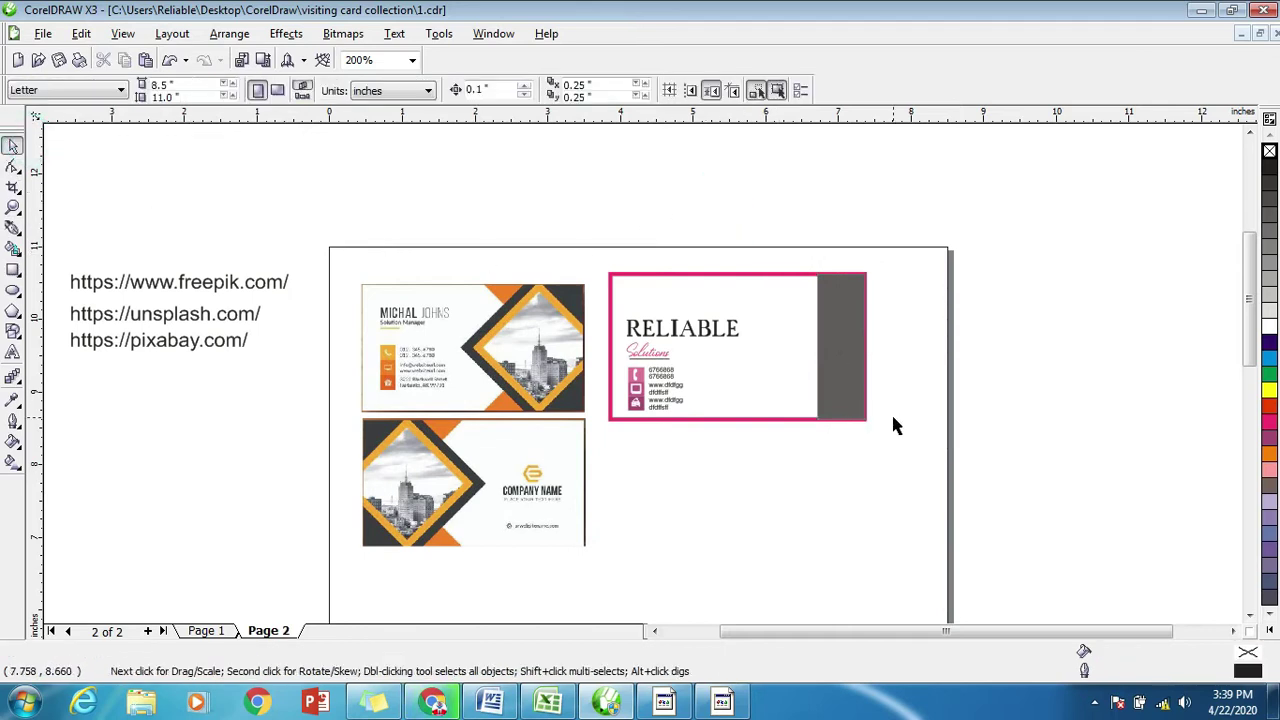
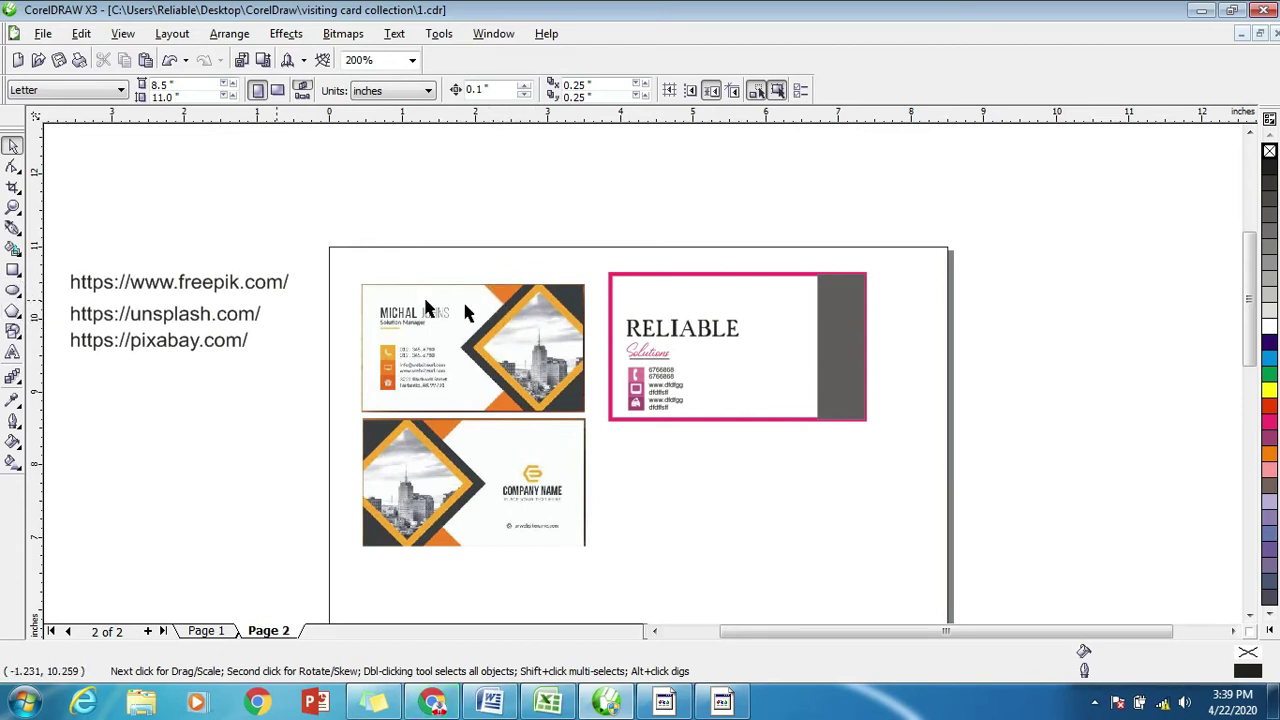
Draw a tall narrow rectangle beside the grey band and convert it to curves.
click(13, 270)
drag(816, 273, 766, 421)
click(12, 147)
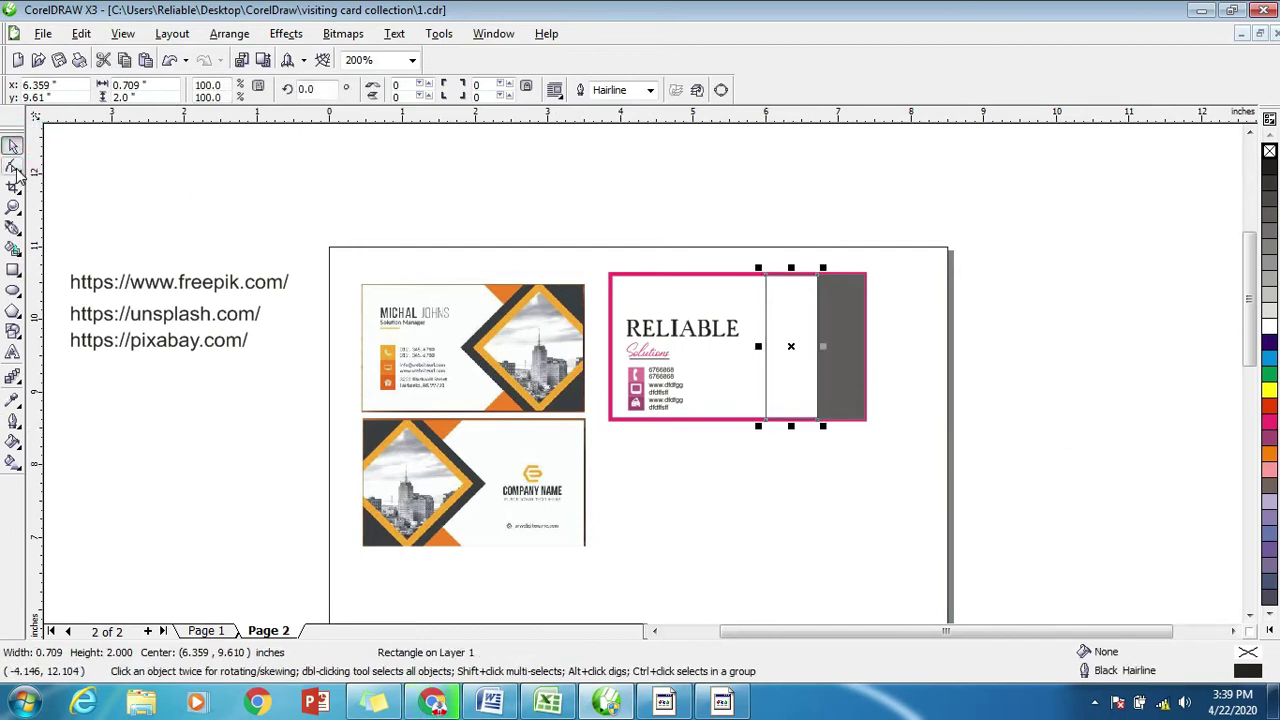
click(229, 35)
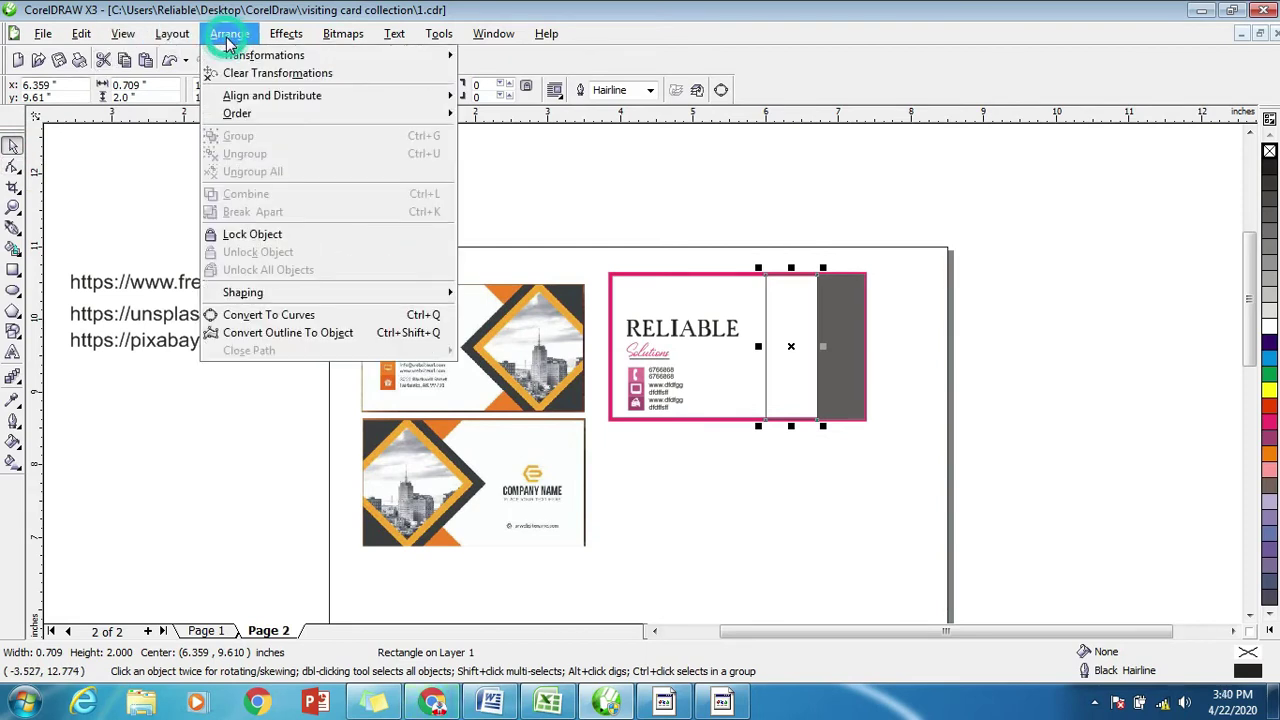
click(262, 315)
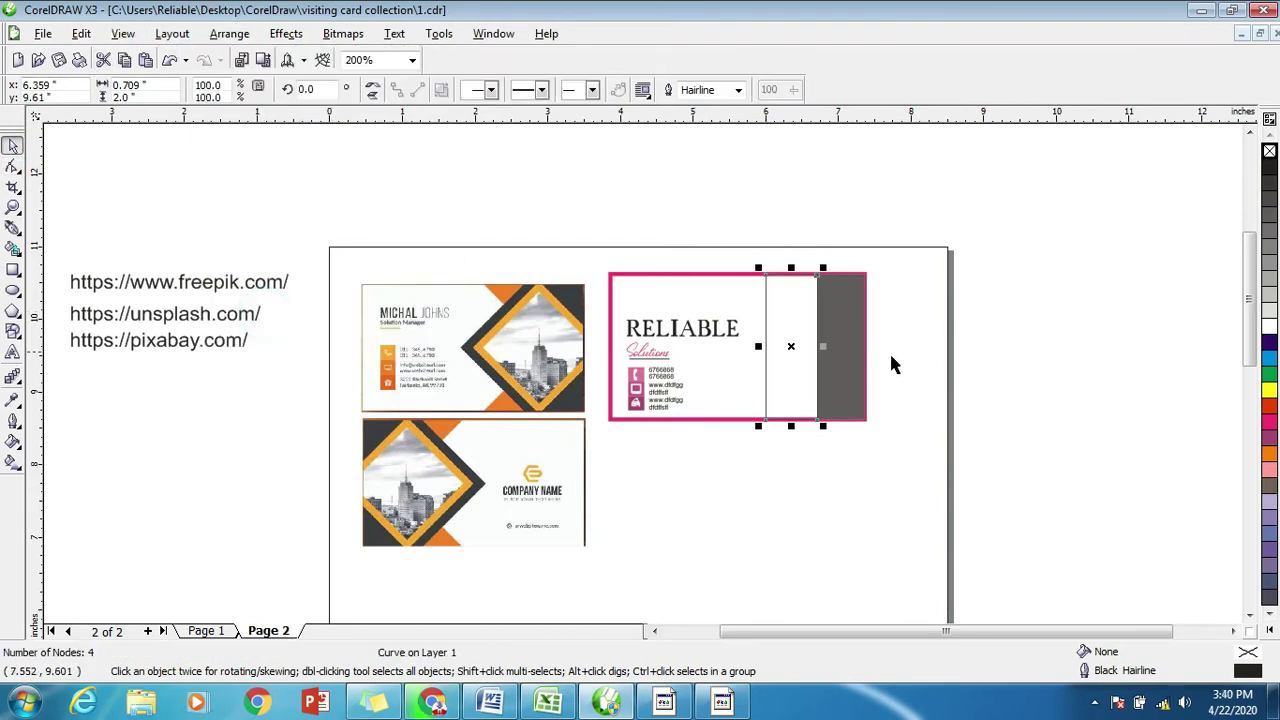
Drag the rectangle's left-edge midpoint right to cut a V-shaped arrow notch.
click(13, 170)
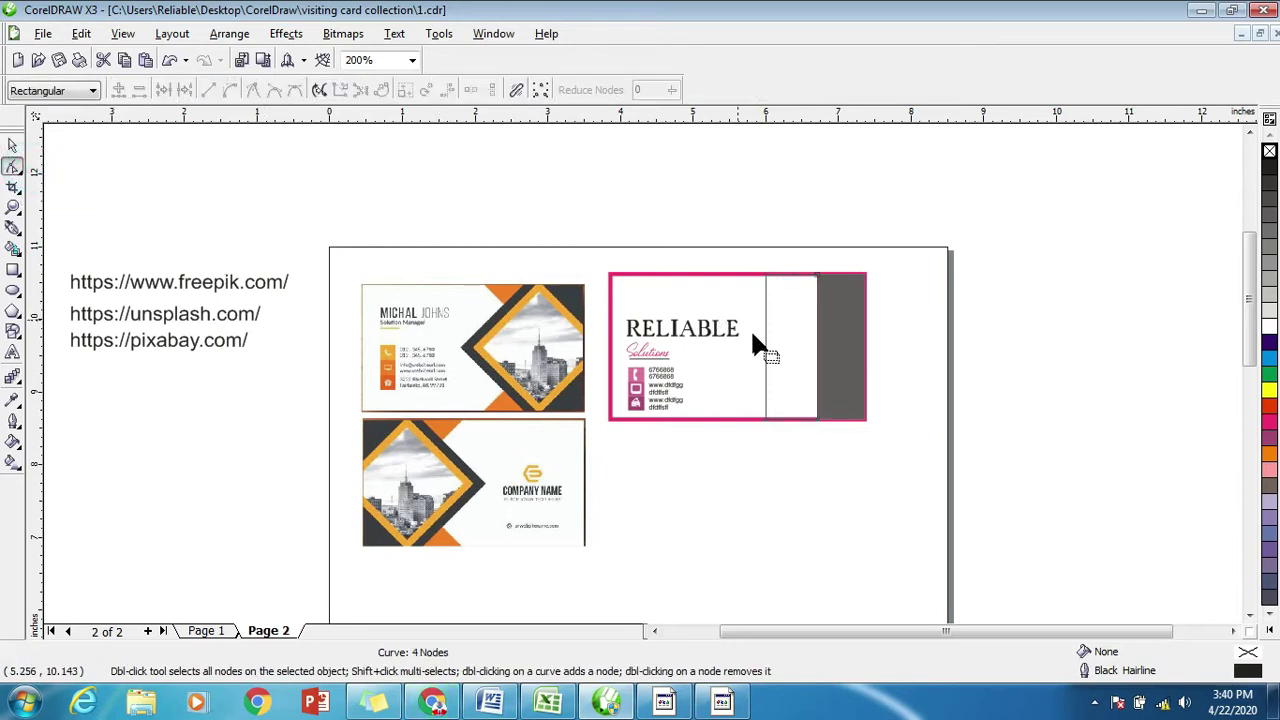
scroll(764, 345, up, 2)
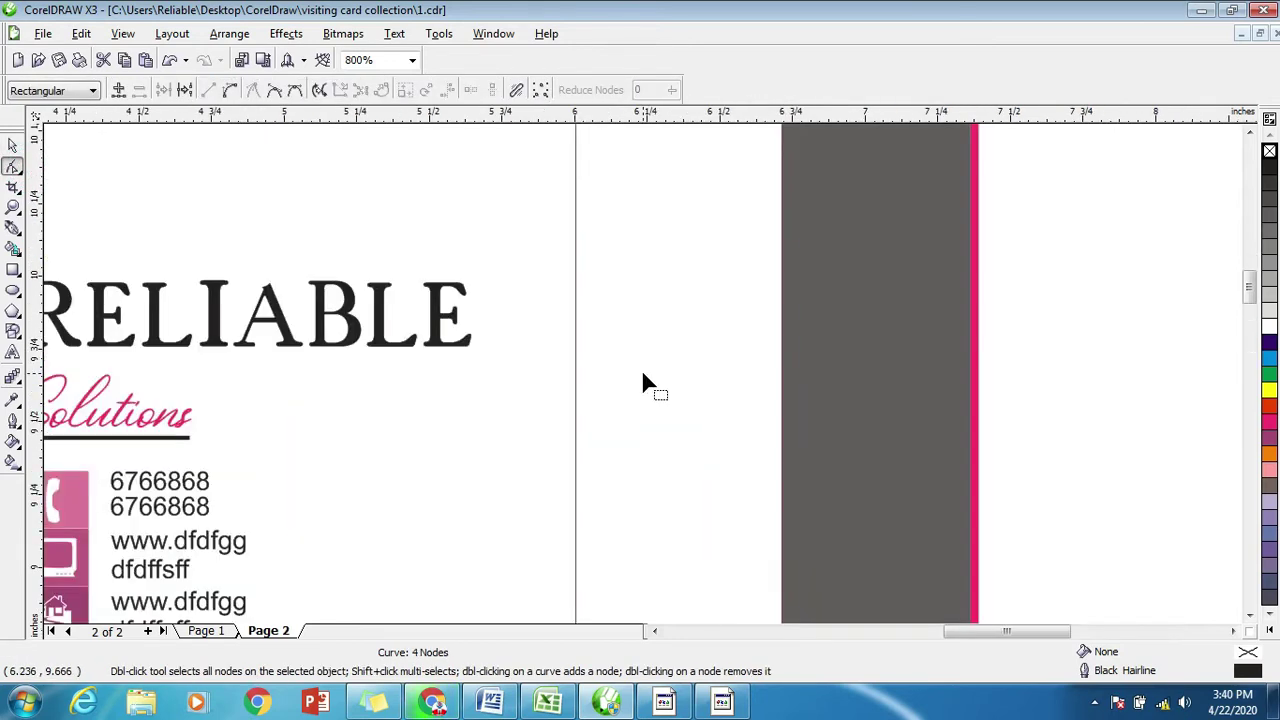
scroll(640, 377, down, 1)
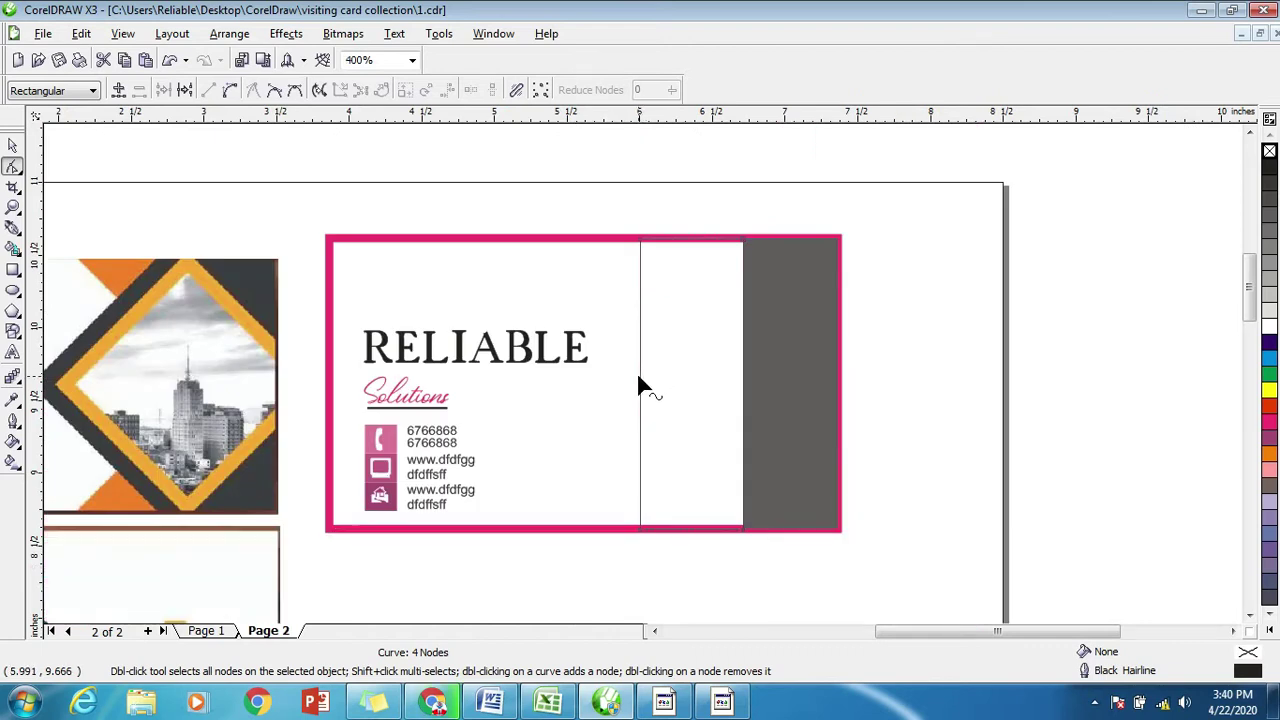
drag(640, 383, 741, 384)
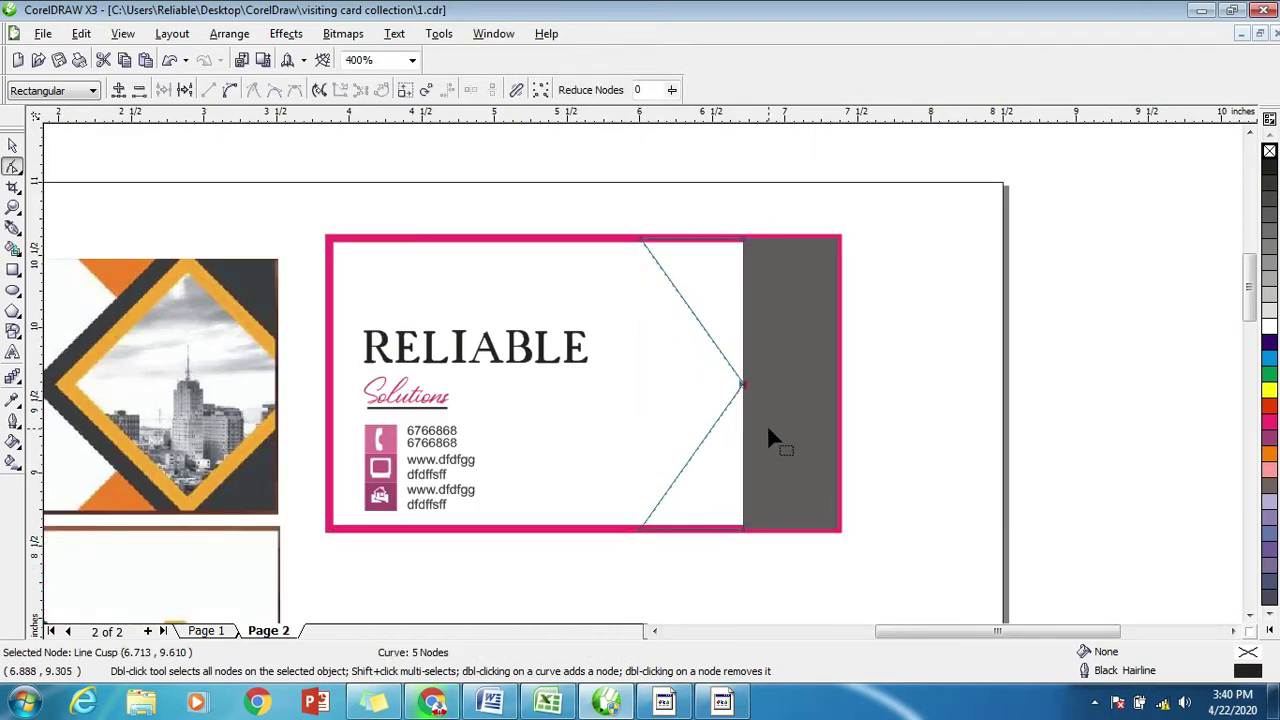
scroll(767, 424, down, 1)
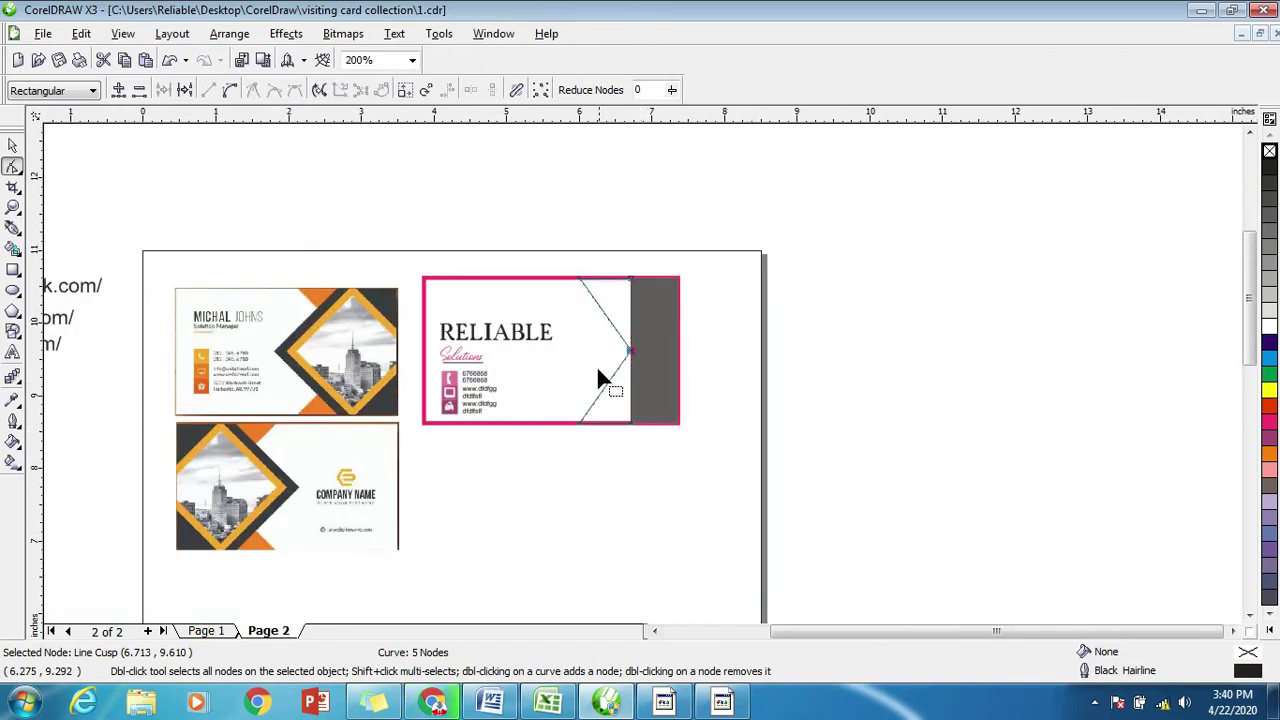
scroll(641, 369, up, 1)
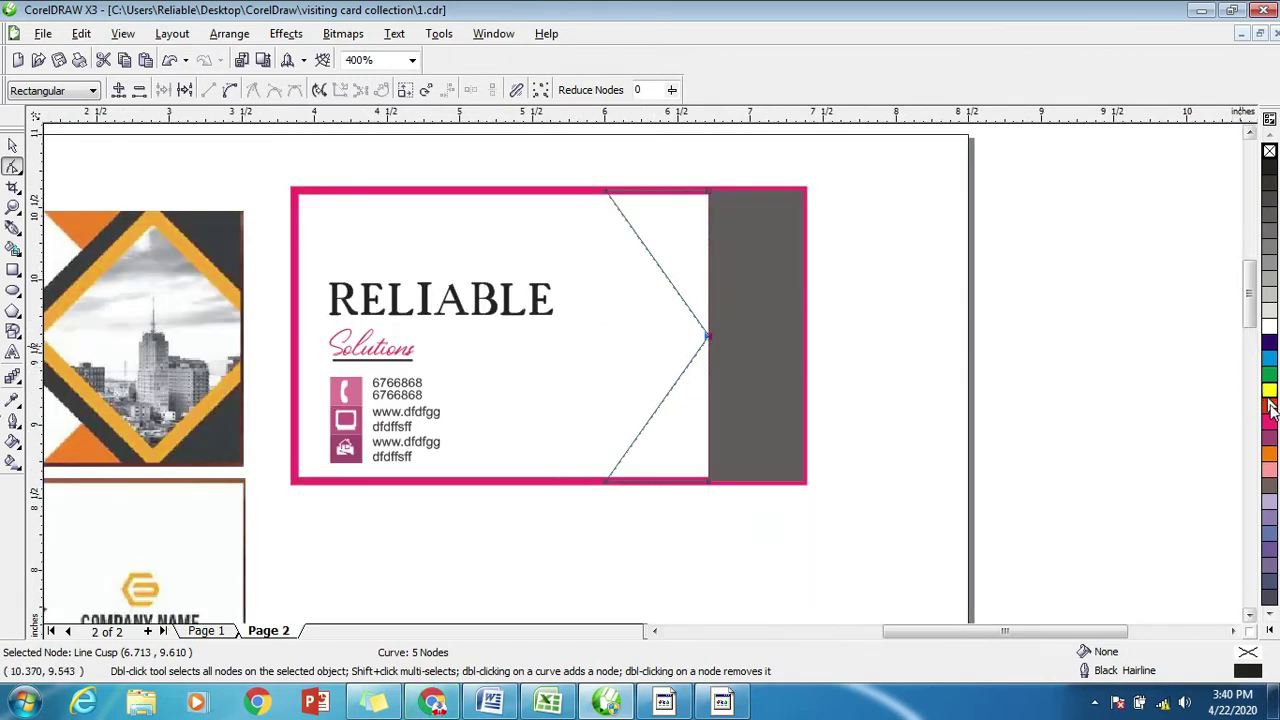
Fill the notched shape orange with no outline, then deselect it.
click(1270, 455)
scroll(868, 316, down, 1)
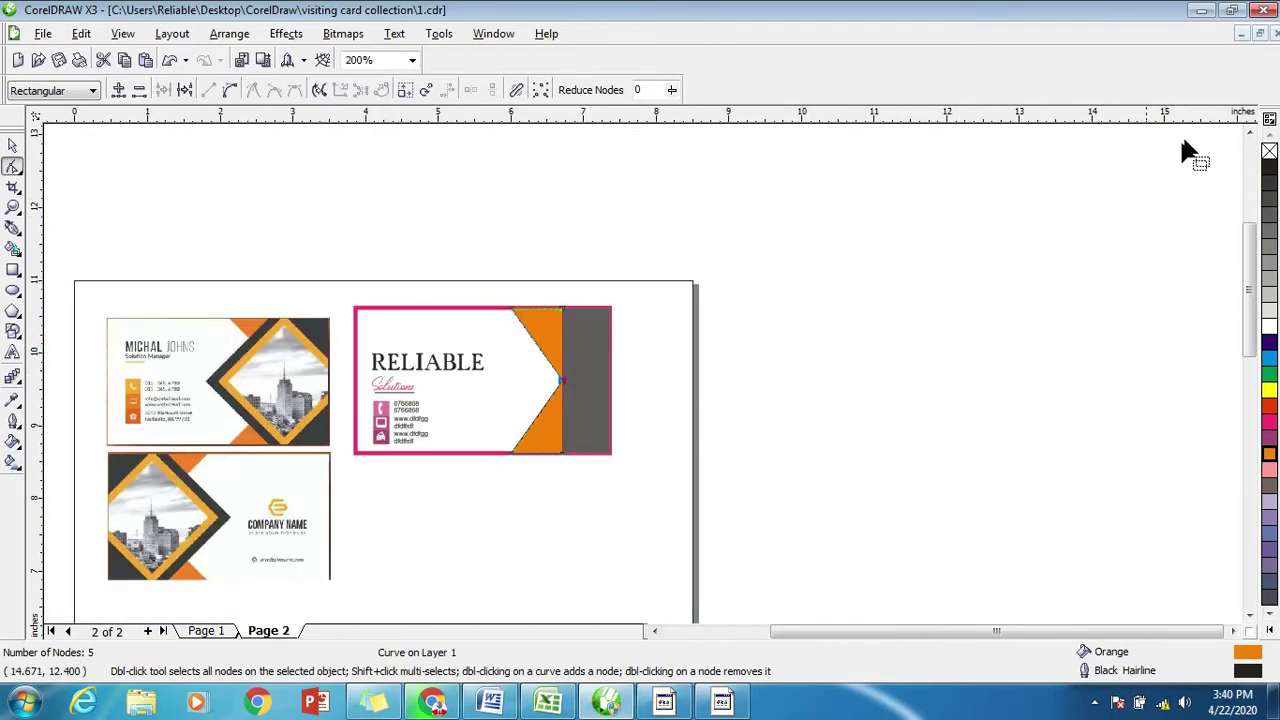
right_click(1270, 151)
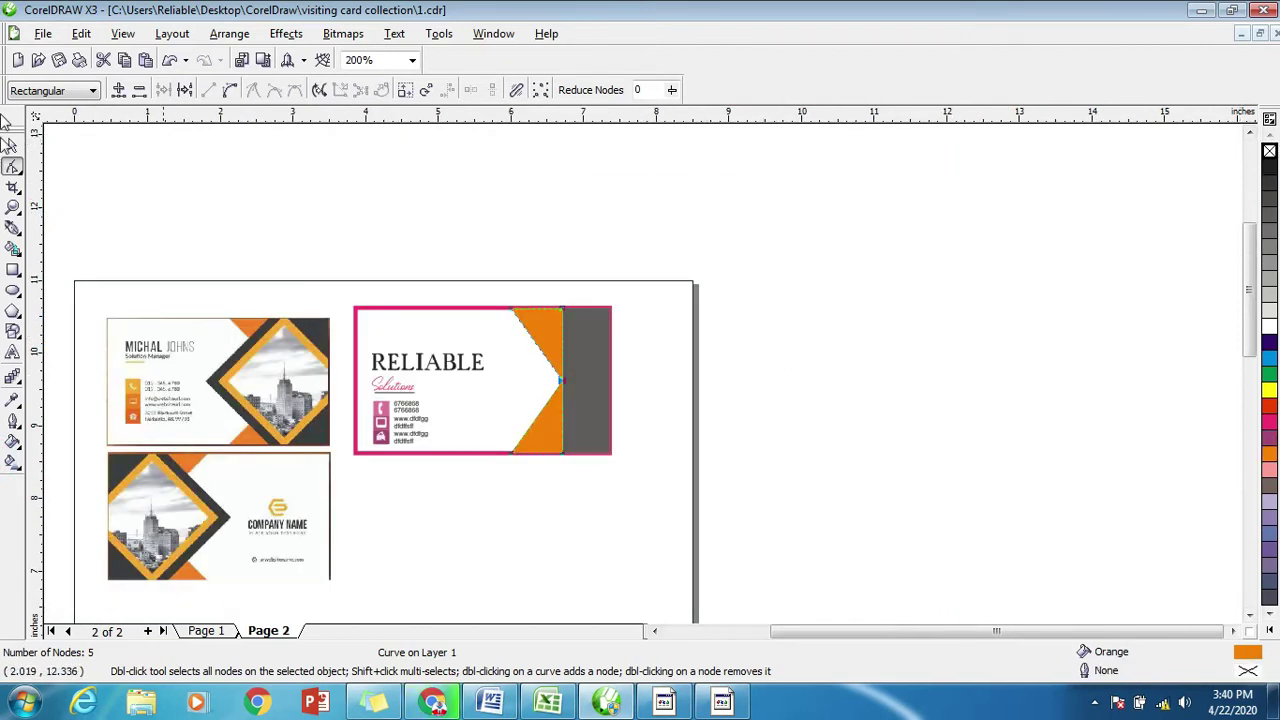
click(14, 146)
click(302, 183)
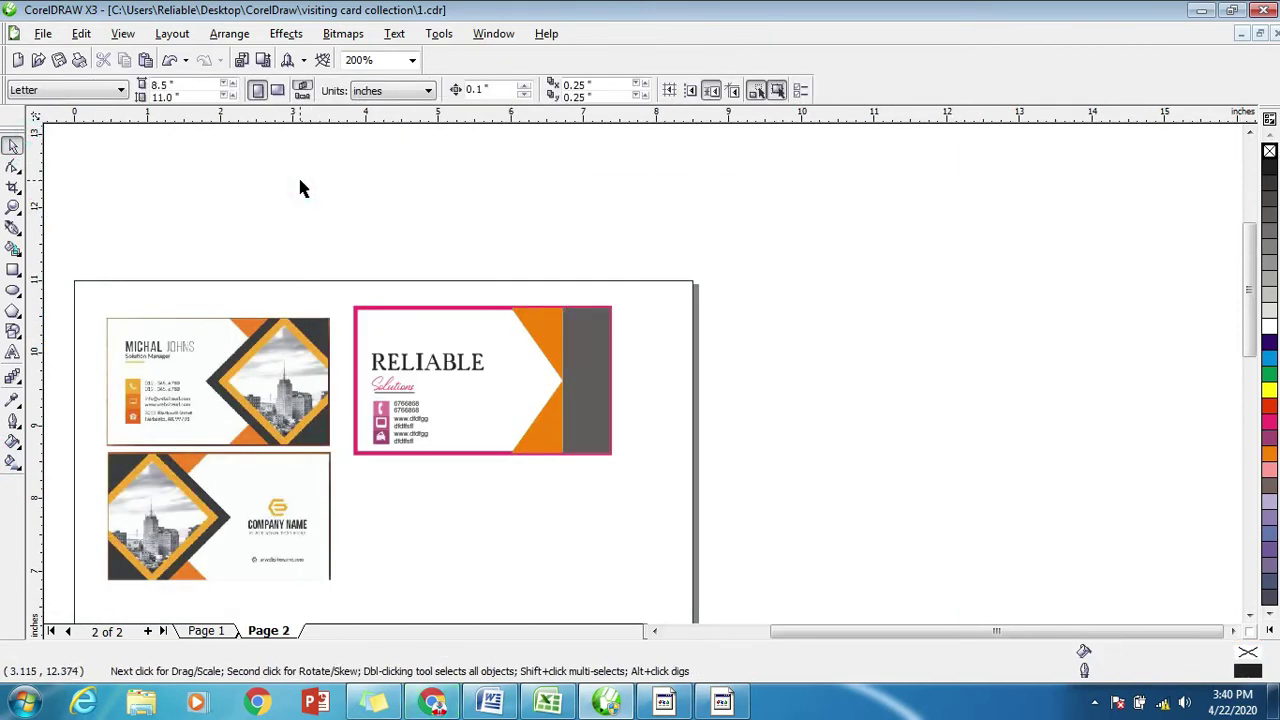
Draw a downward-pointing triangle on the city-photo card's top edge and fill it cyan.
click(12, 230)
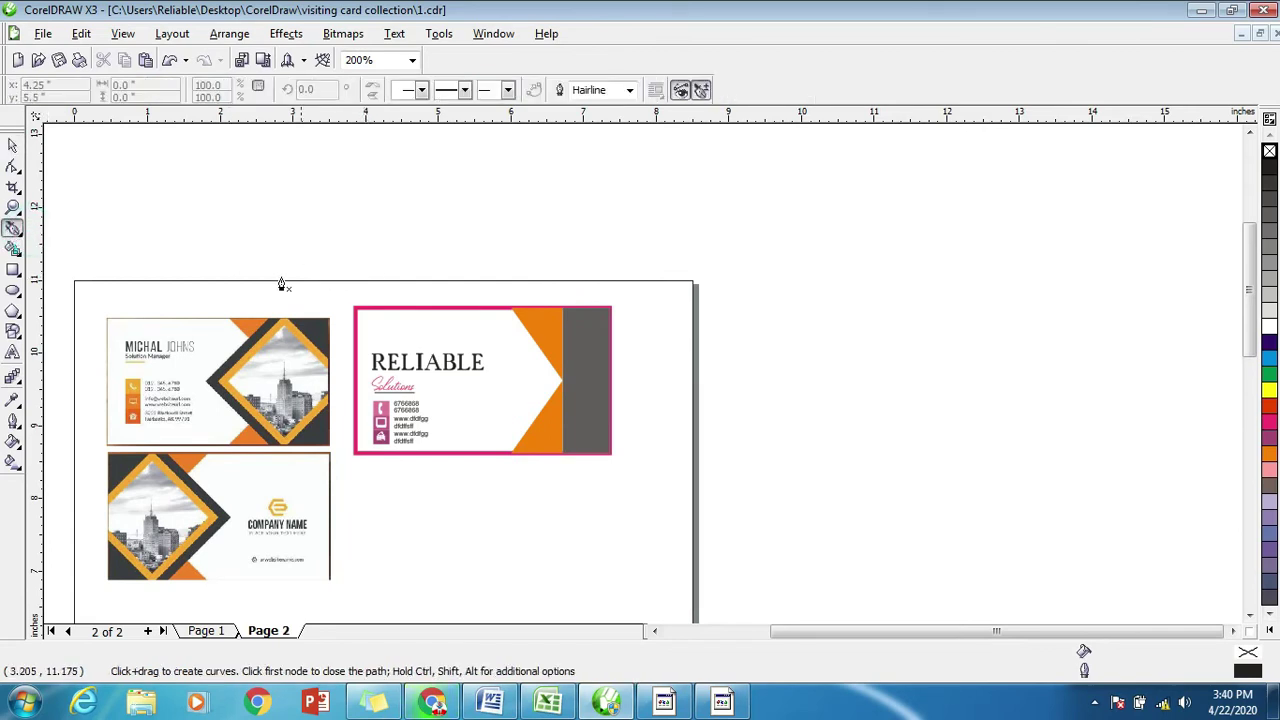
scroll(642, 381, up, 1)
click(618, 322)
click(656, 364)
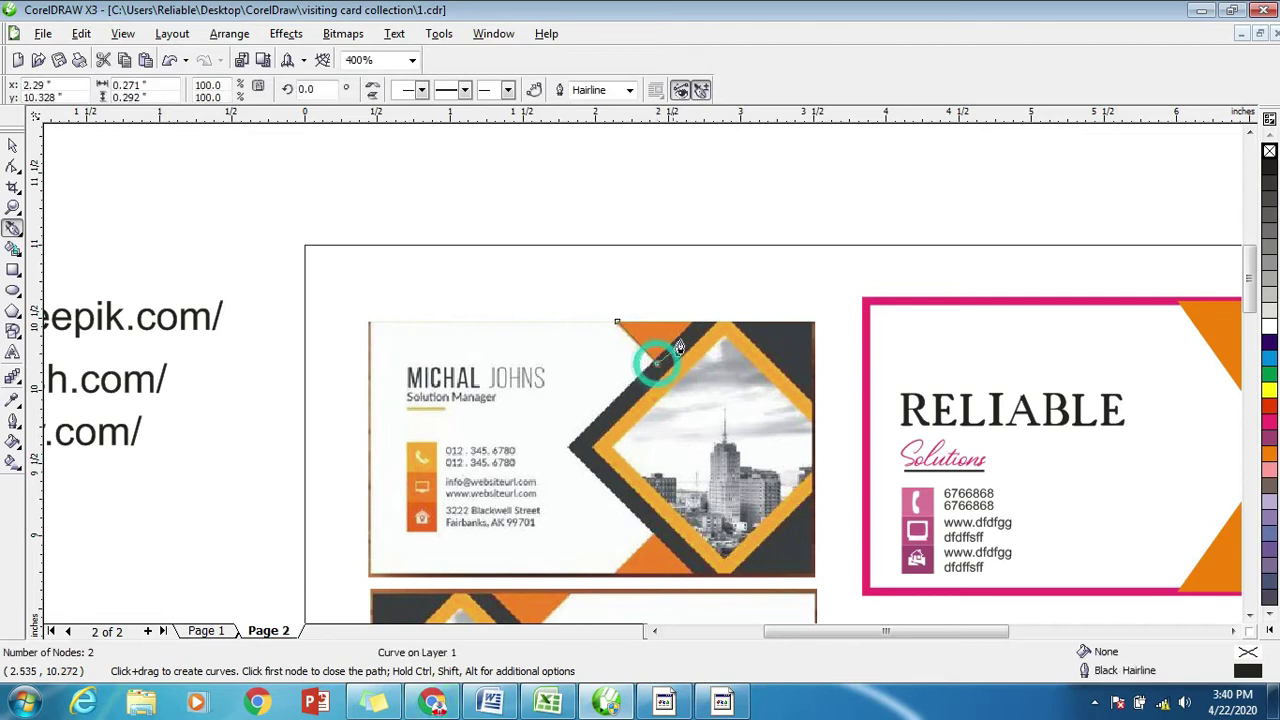
click(696, 322)
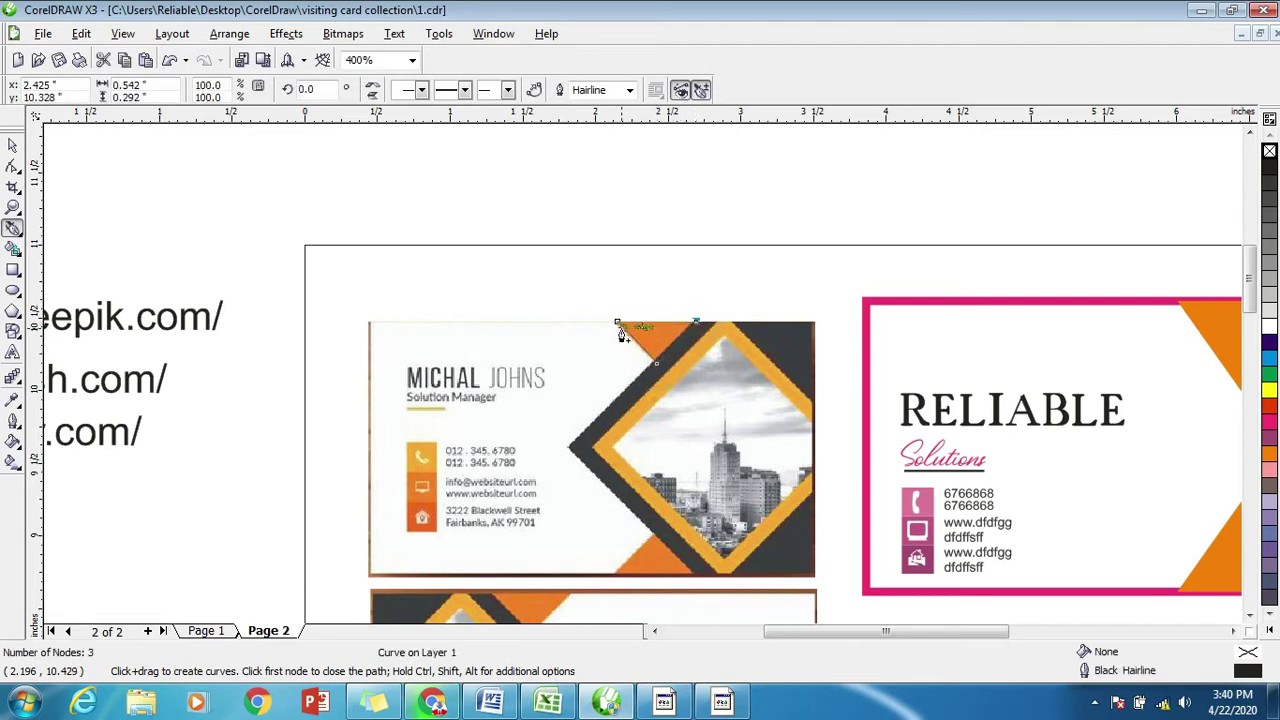
click(618, 323)
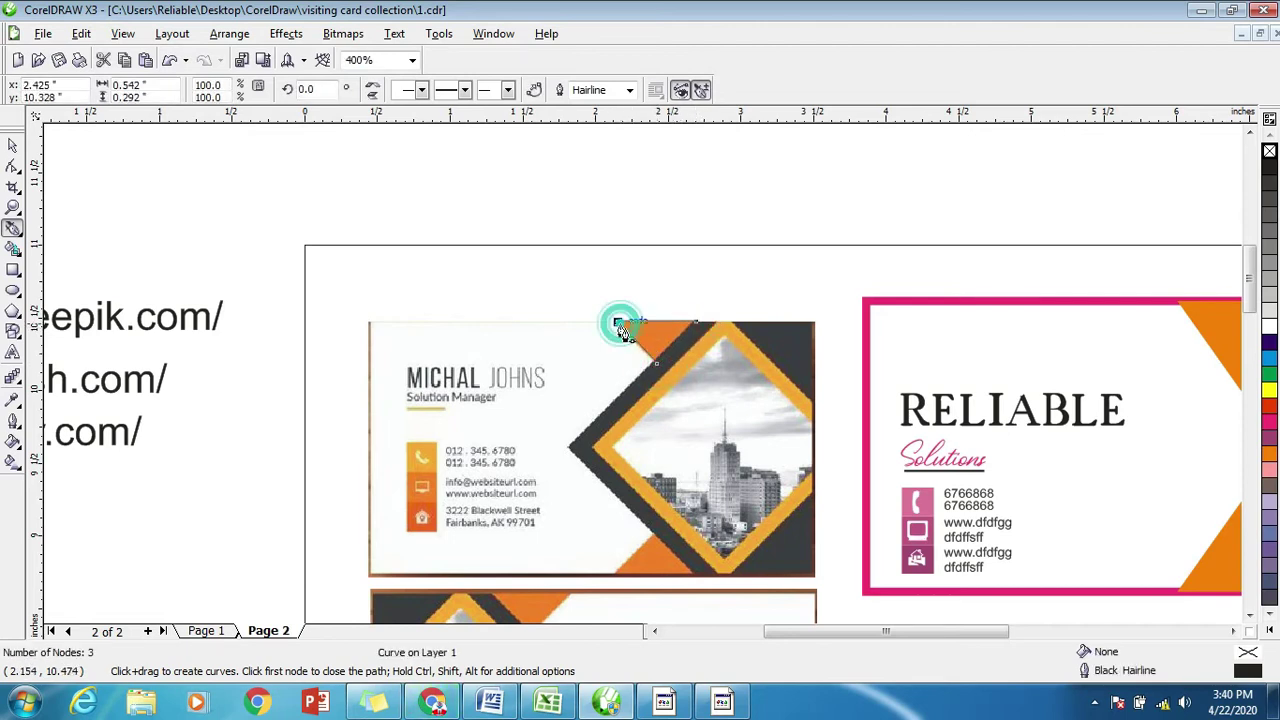
click(12, 146)
click(1269, 358)
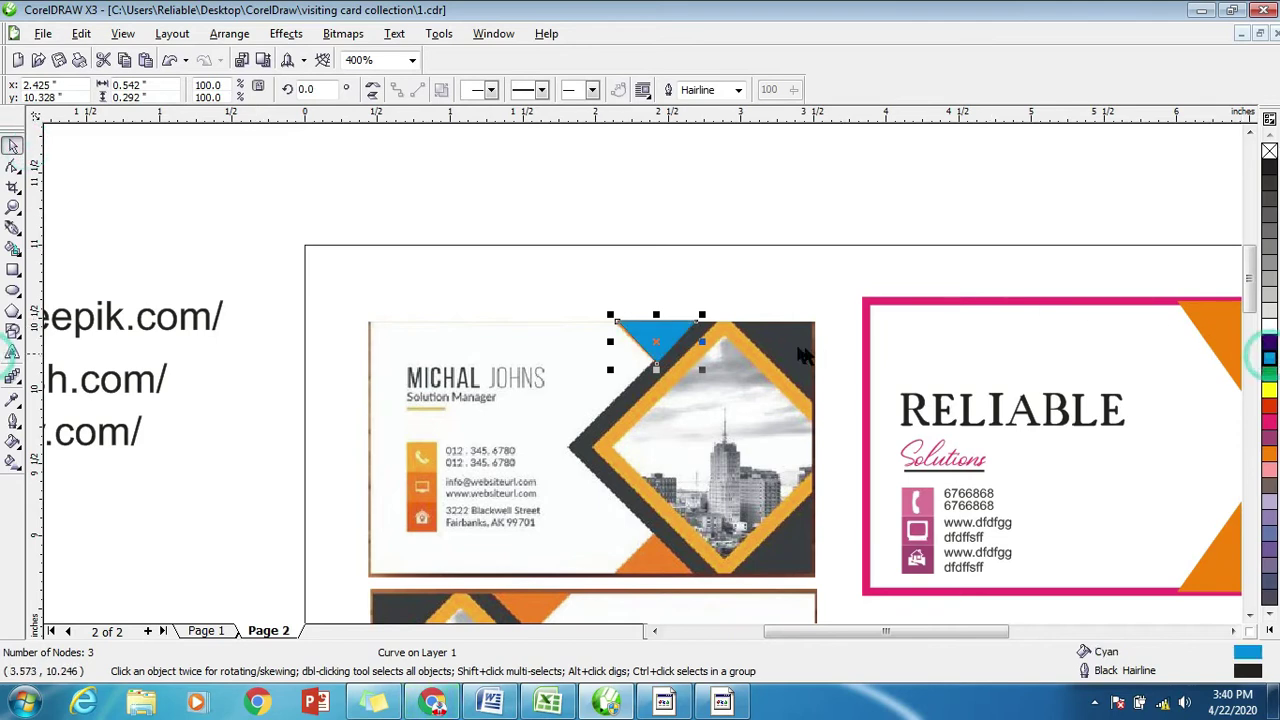
scroll(630, 378, down, 1)
scroll(645, 378, up, 1)
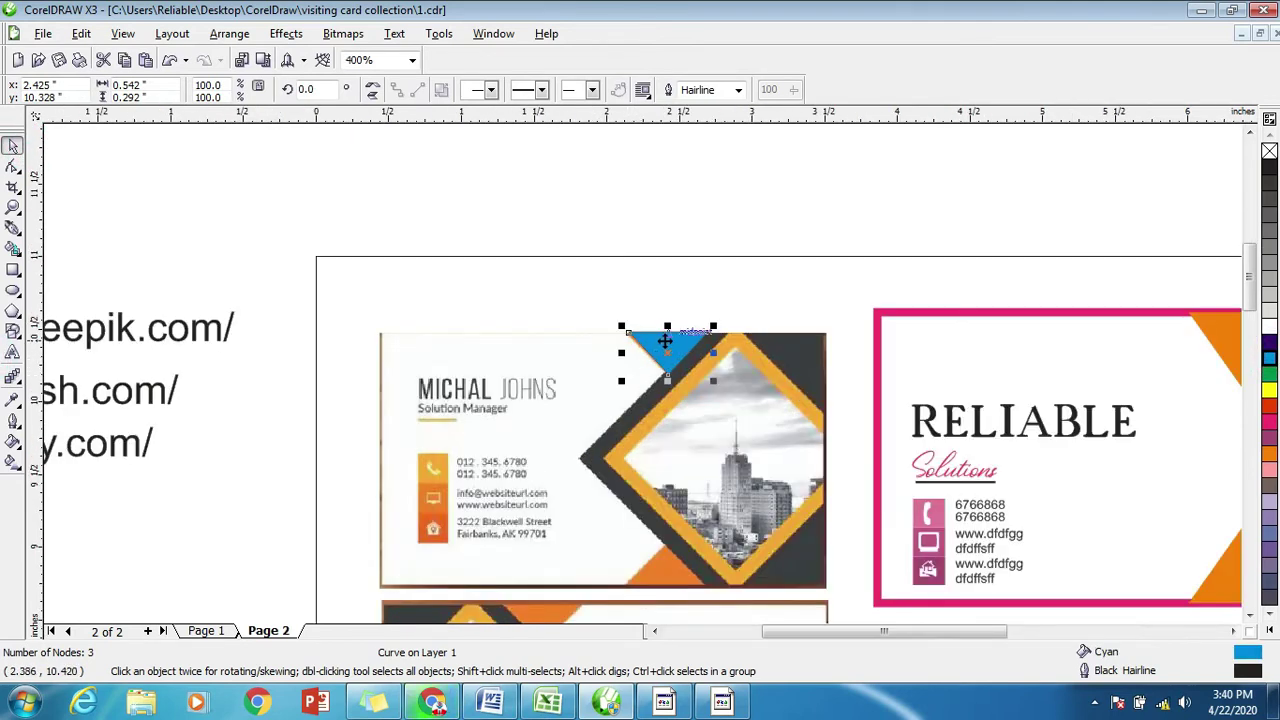
Place a copy of the triangle on the card's bottom edge, rotated 180°.
drag(668, 338, 682, 549)
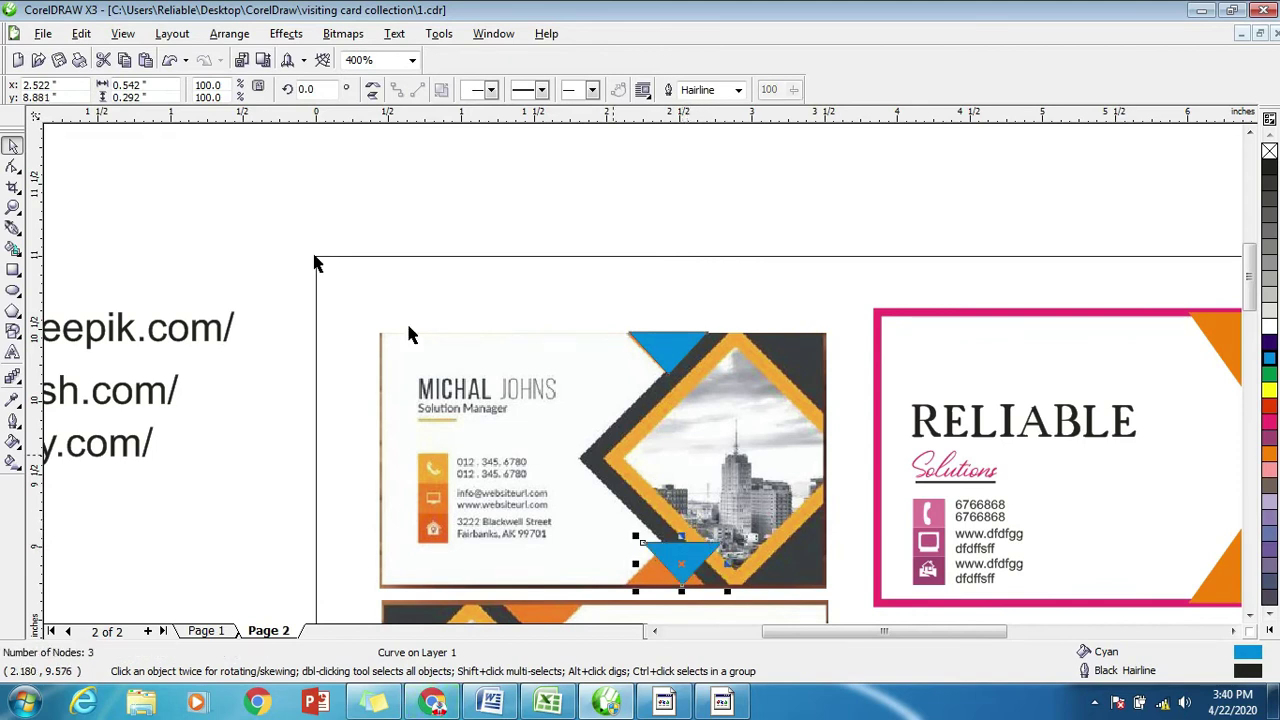
click(372, 91)
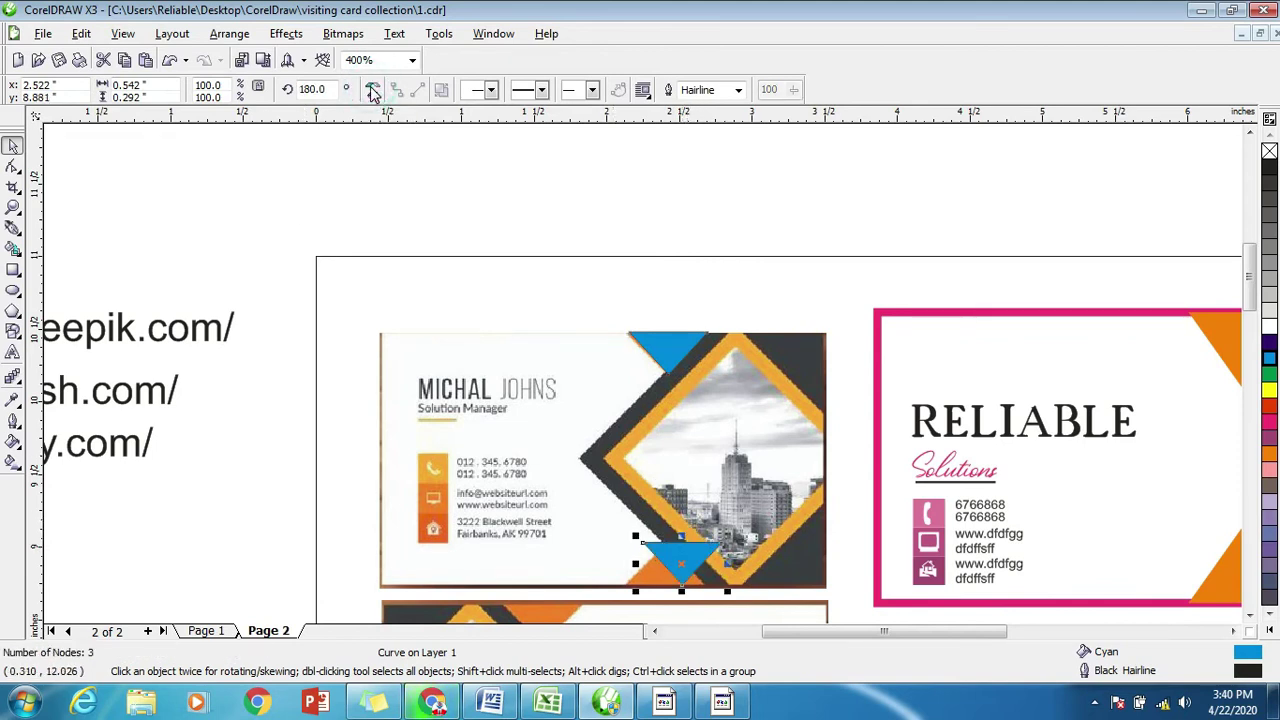
click(373, 95)
scroll(668, 548, up, 1)
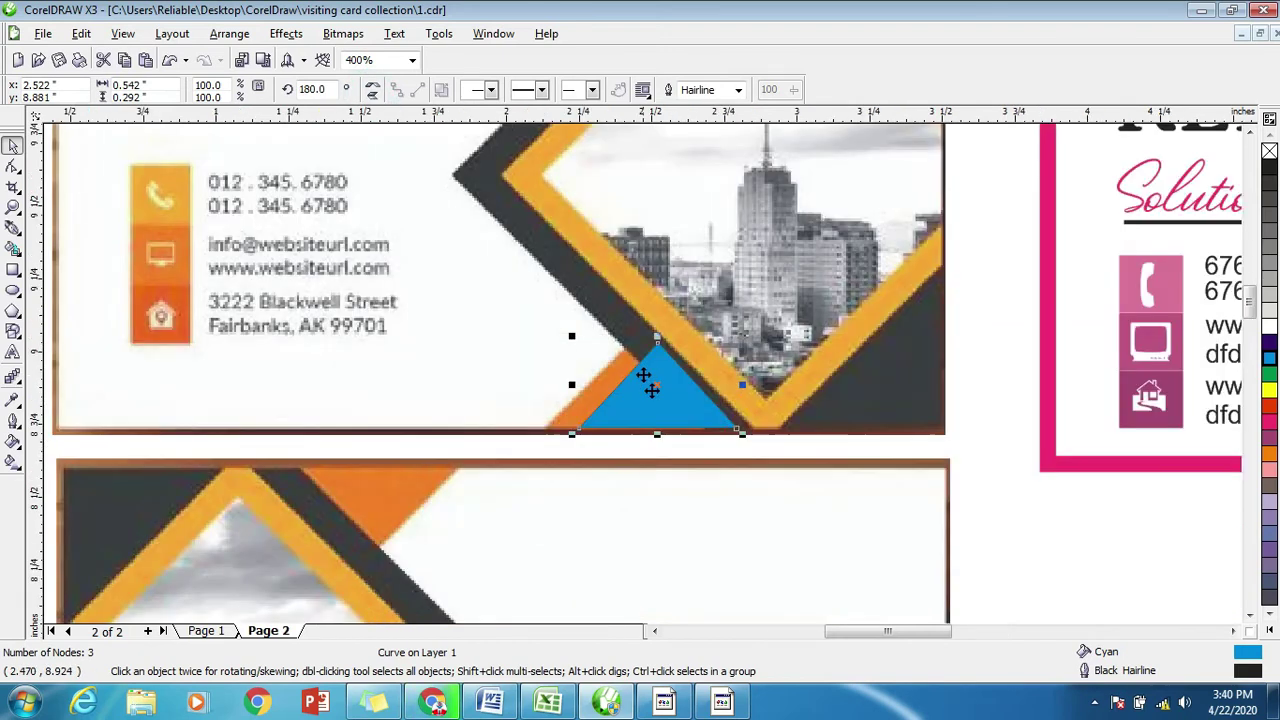
drag(694, 404, 659, 404)
scroll(700, 348, down, 2)
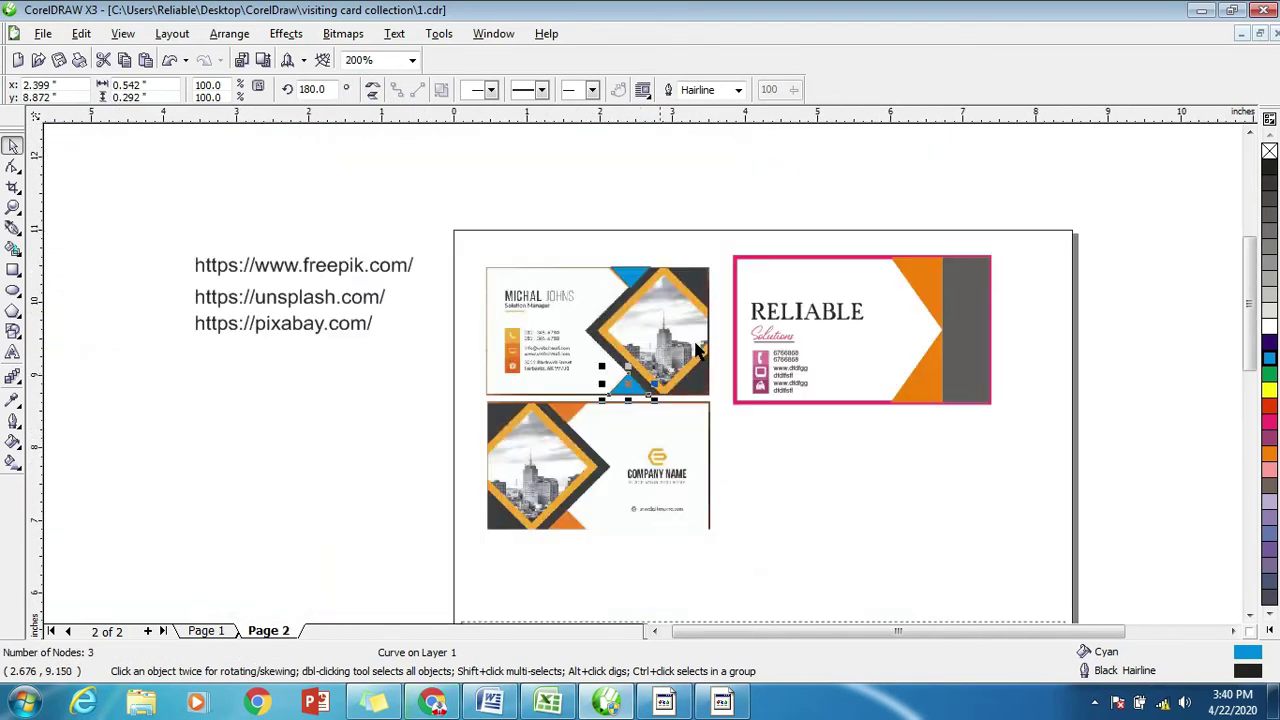
click(723, 211)
scroll(951, 337, up, 1)
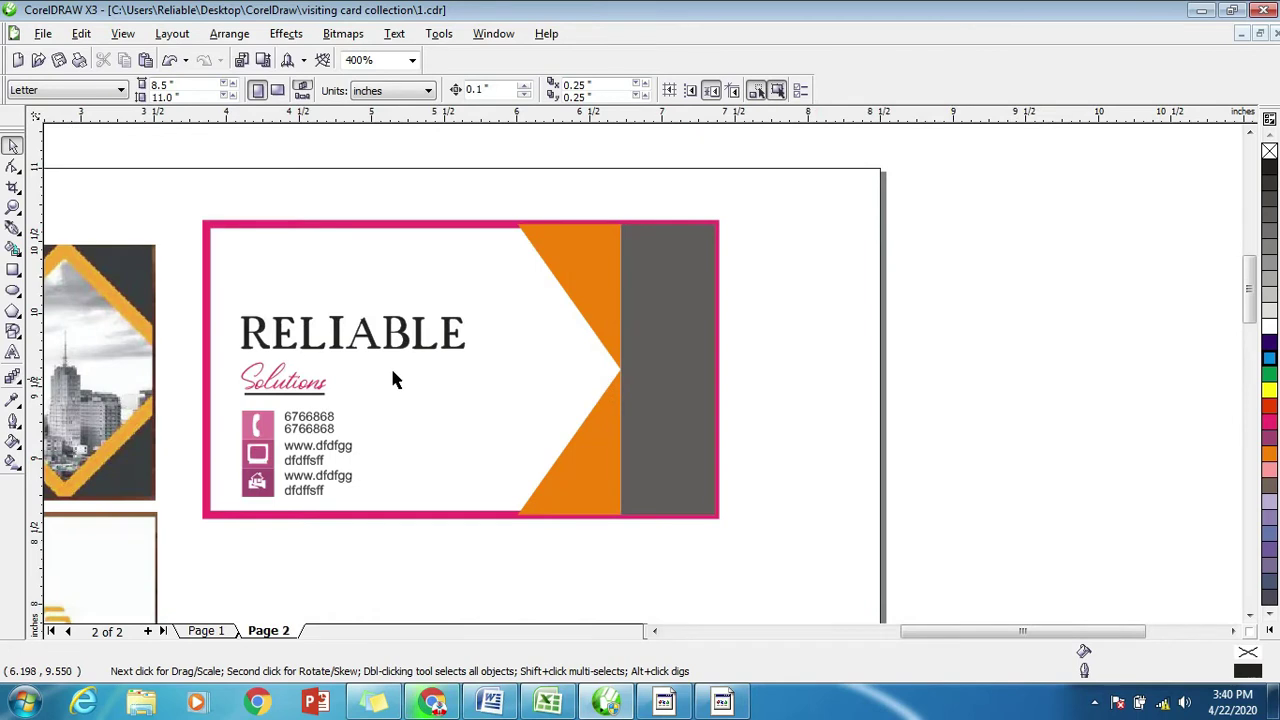
scroll(643, 381, down, 1)
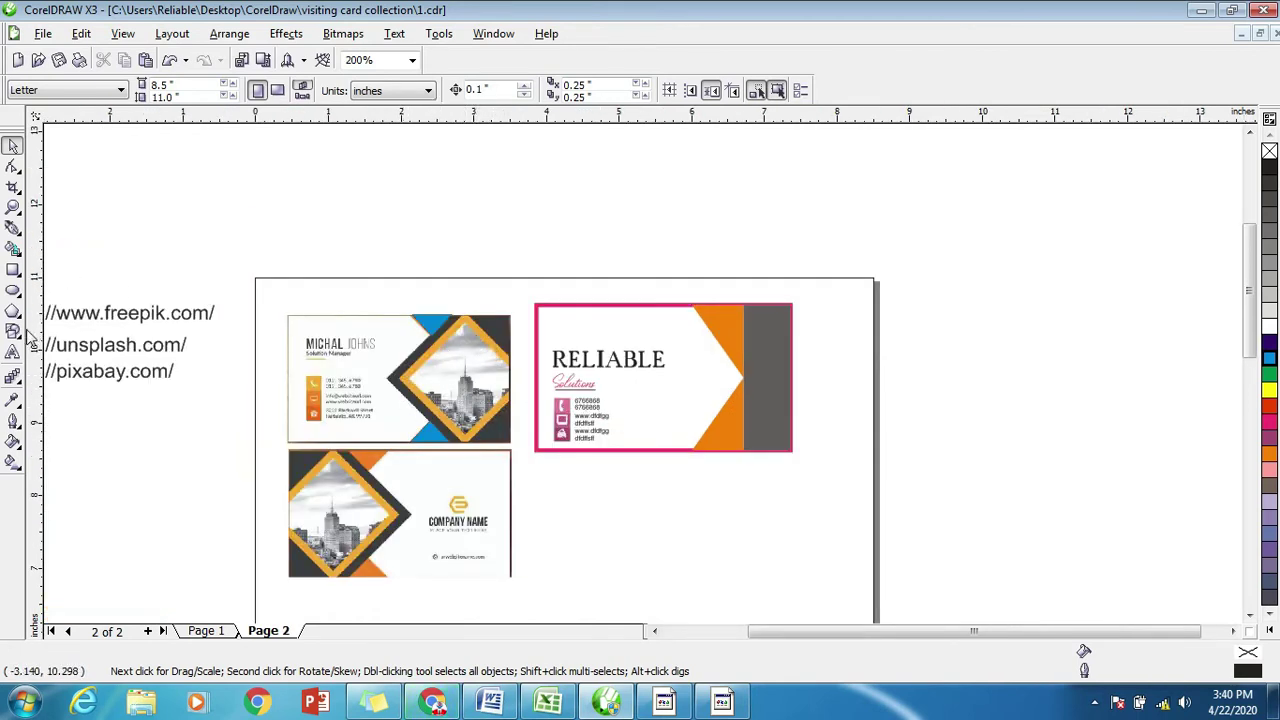
Draw a four-sided polygon diamond above the page.
click(14, 271)
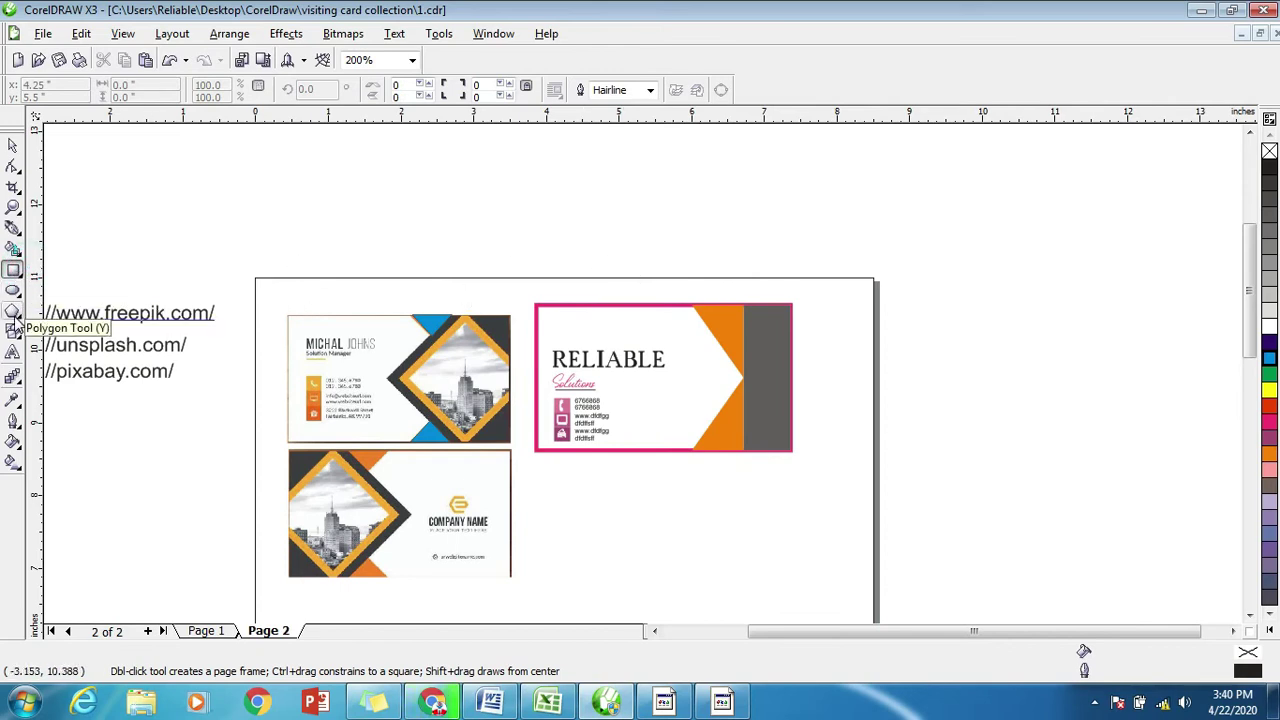
click(14, 314)
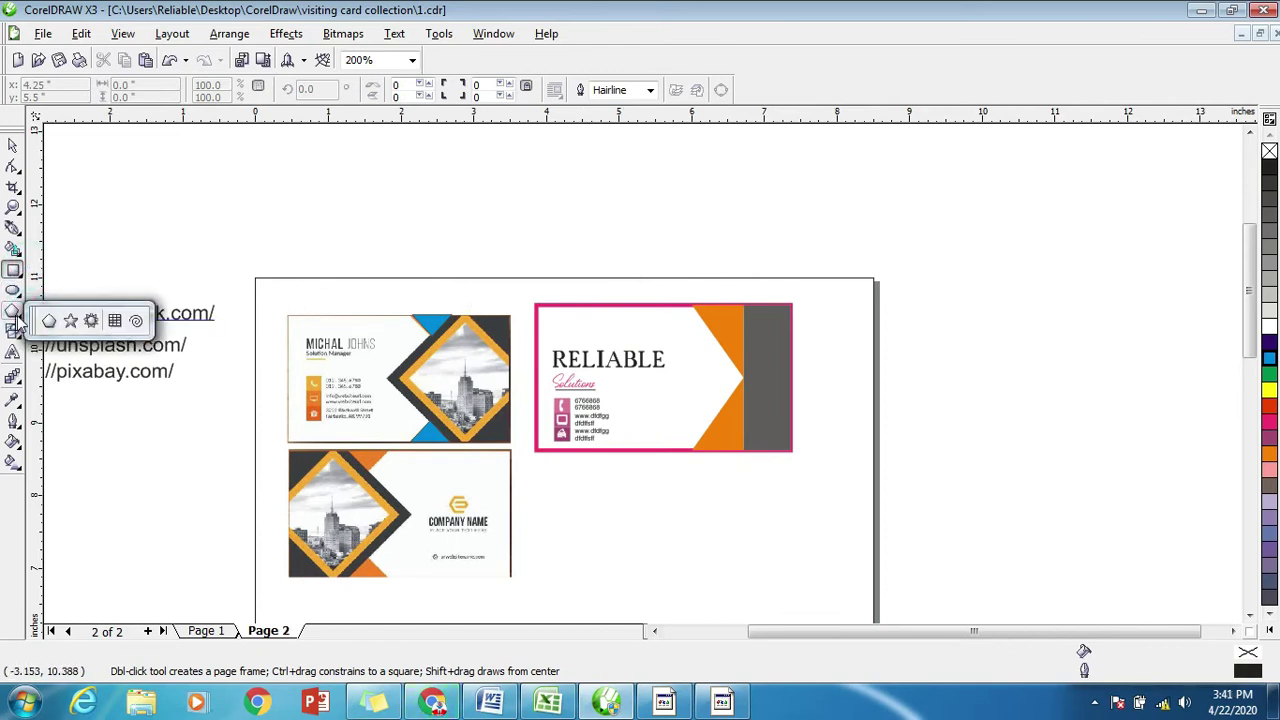
click(49, 320)
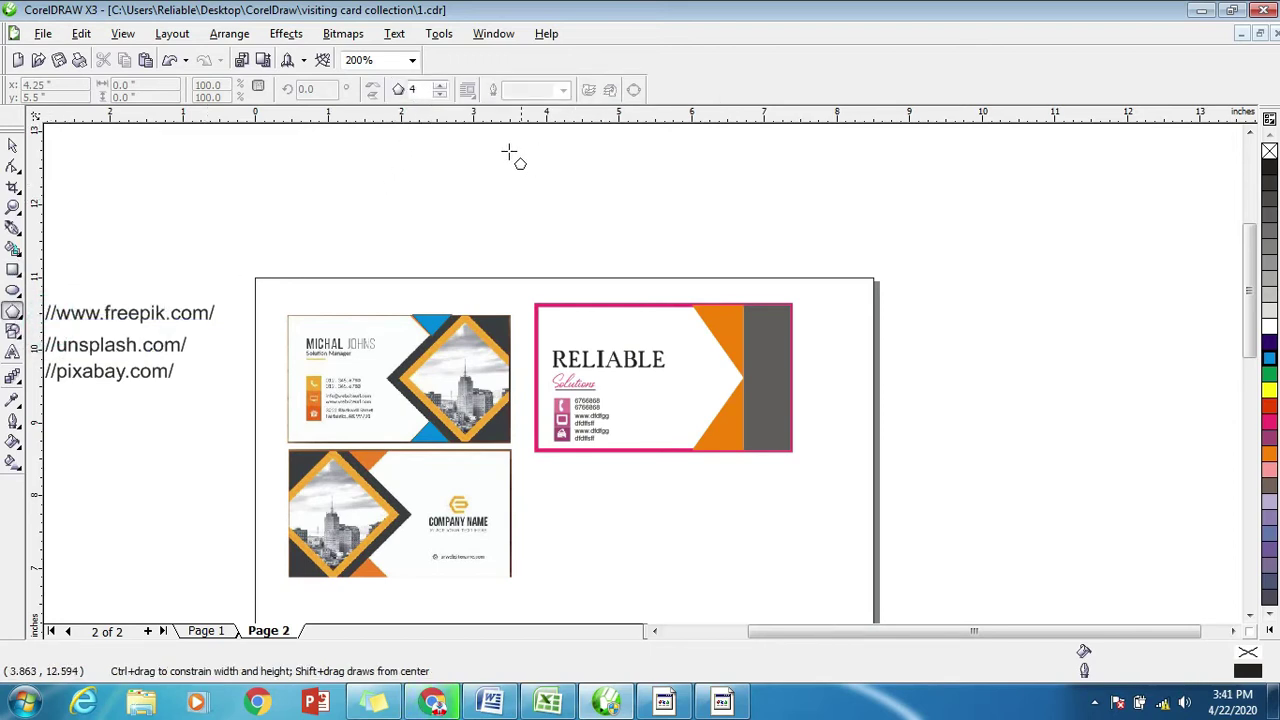
click(441, 86)
mouse_move(457, 118)
mouse_down()
mouse_move(457, 178)
mouse_move(494, 191)
mouse_up()
drag(556, 244, 573, 247)
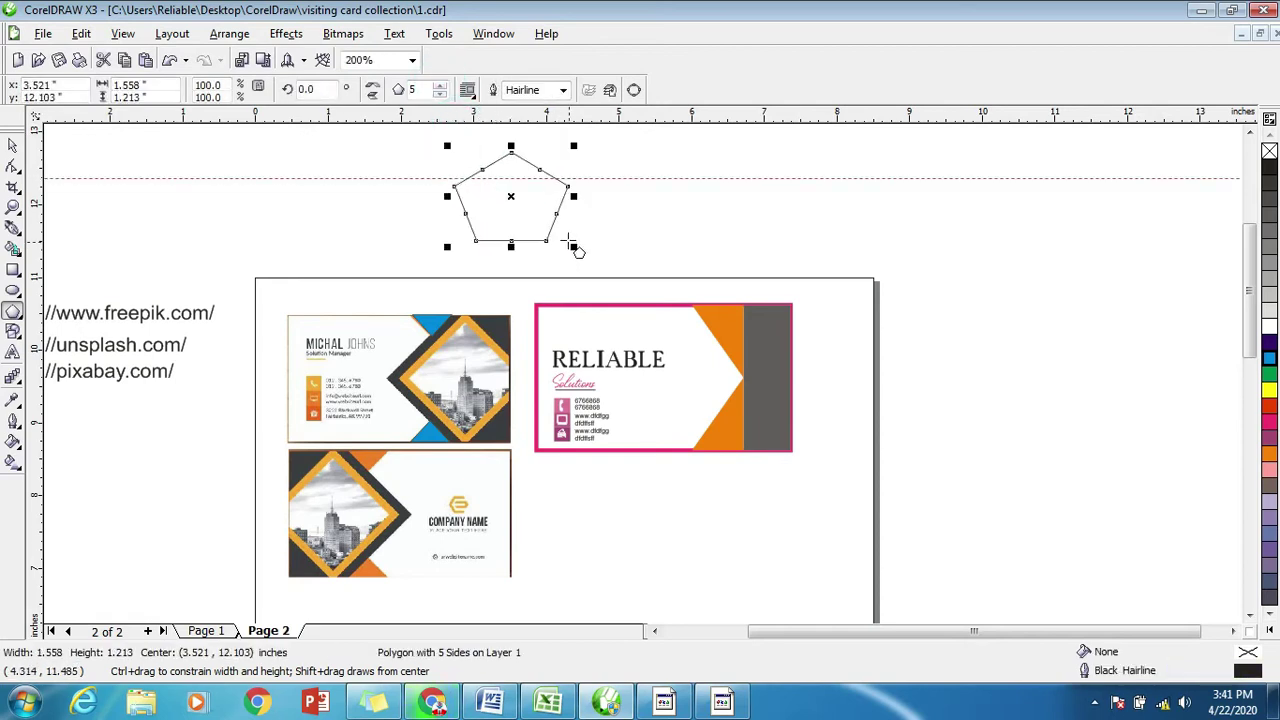
click(441, 94)
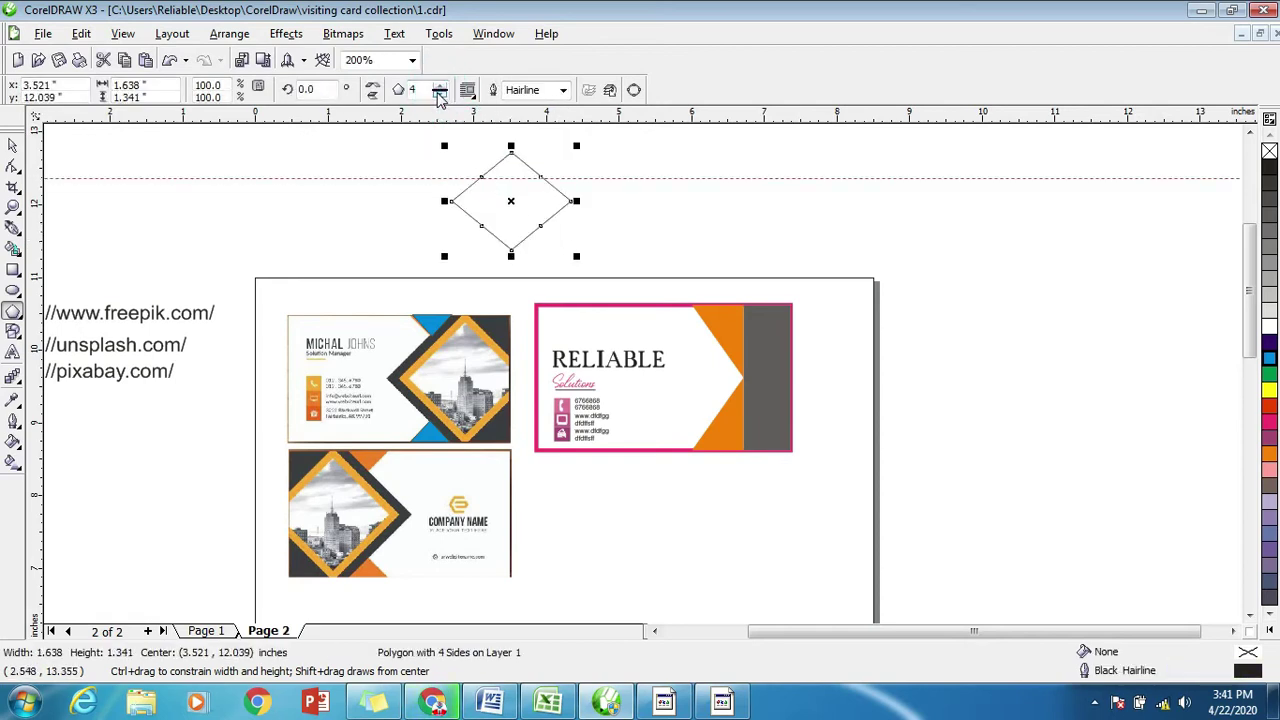
click(441, 86)
click(441, 86)
click(441, 86)
click(441, 86)
click(441, 97)
click(441, 97)
click(441, 97)
click(441, 97)
click(441, 97)
click(441, 97)
click(441, 97)
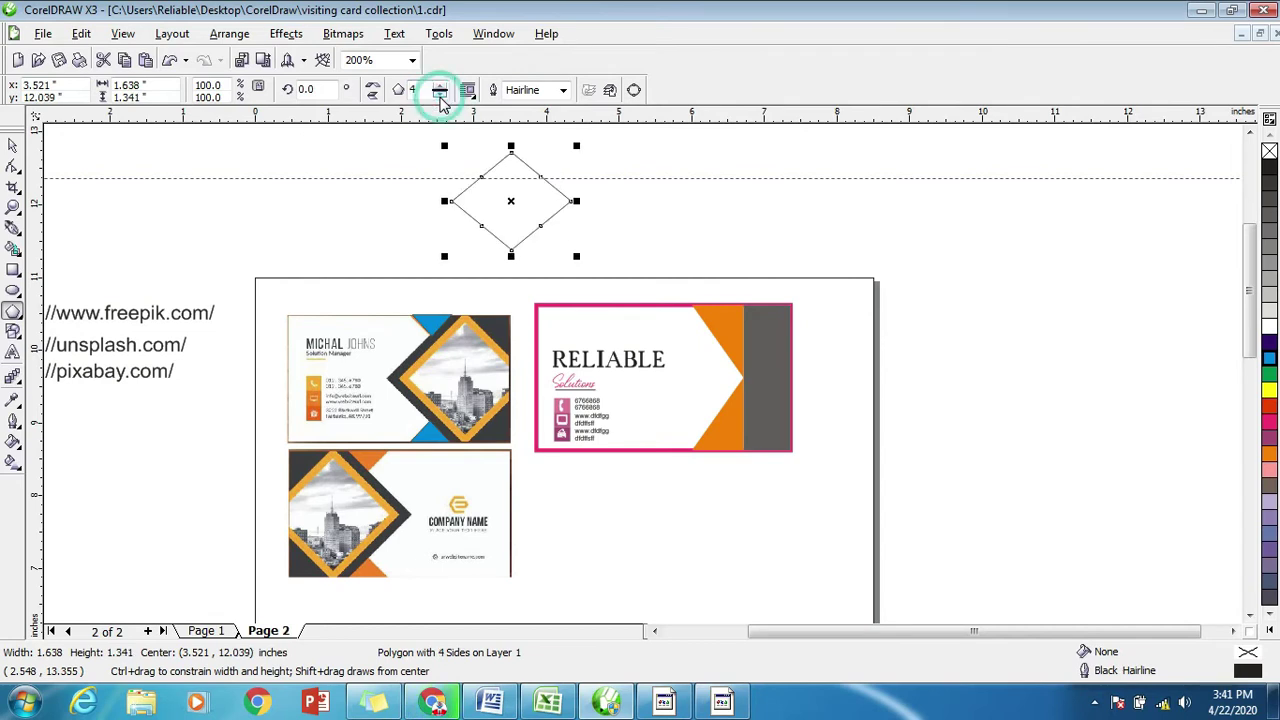
Move the diamond onto the card, enlarge it about 118%, stretch it taller, and place it right.
click(12, 146)
mouse_move(532, 193)
mouse_down()
mouse_move(662, 357)
mouse_move(743, 369)
mouse_up()
drag(790, 437, 810, 452)
drag(734, 318, 733, 295)
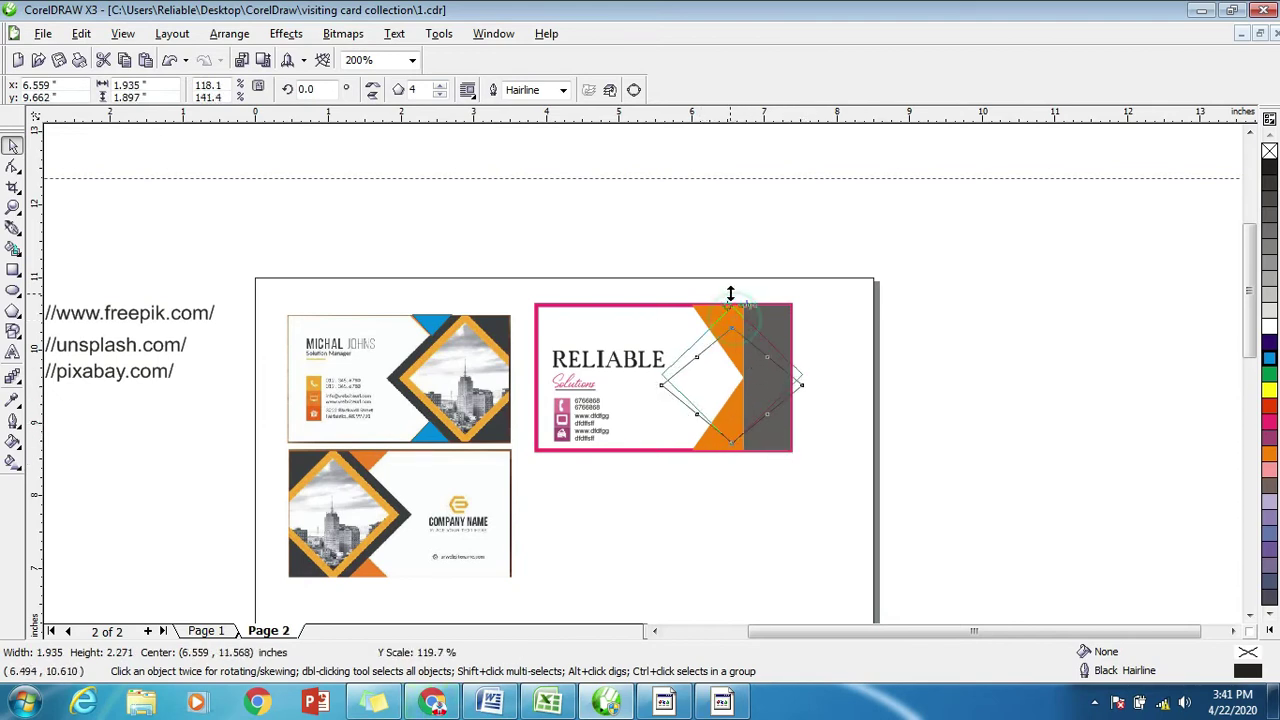
drag(737, 375, 715, 379)
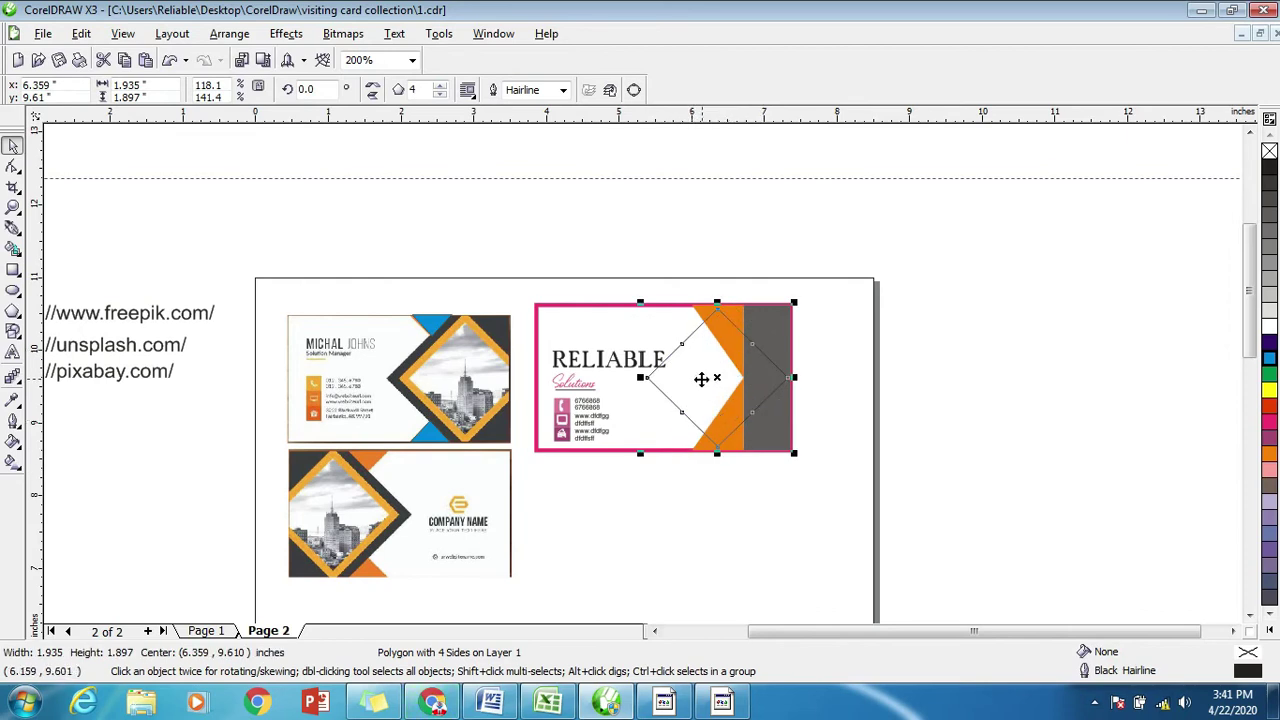
Fill the diamond dark blue and add a white copy scaled to about 87% inside it.
click(1269, 341)
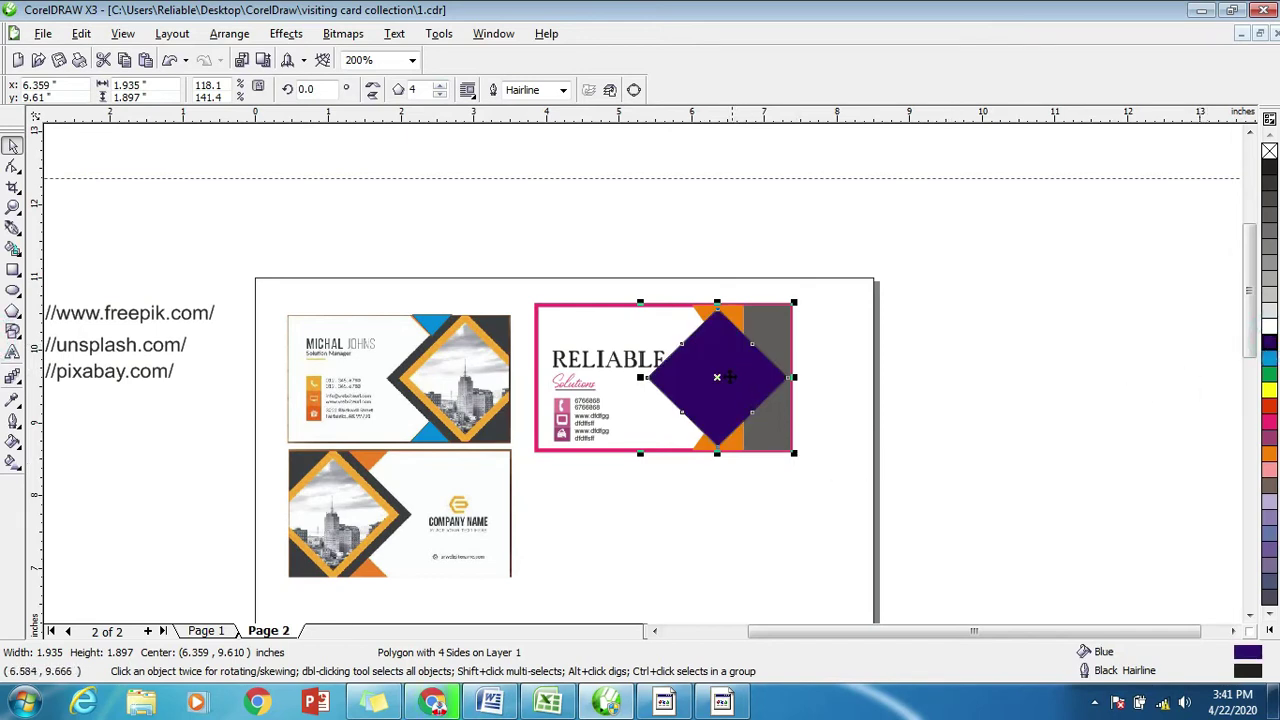
scroll(714, 390, up, 1)
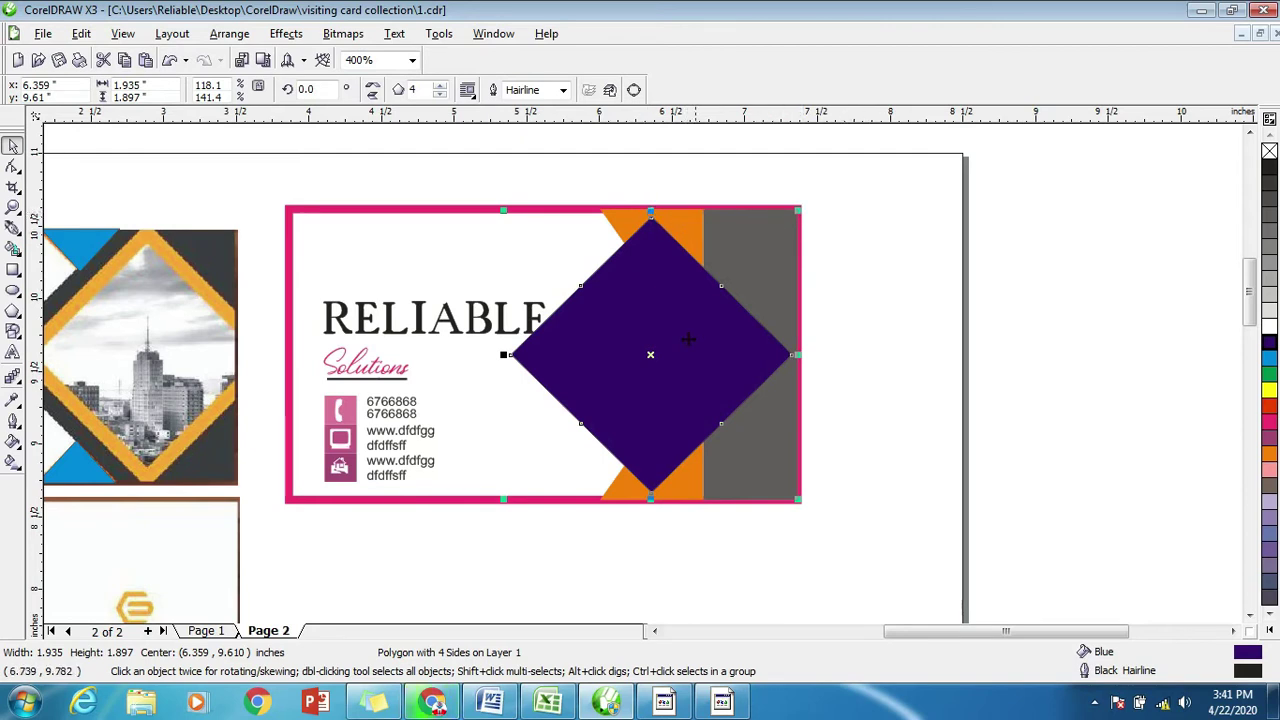
click(780, 354)
click(664, 286)
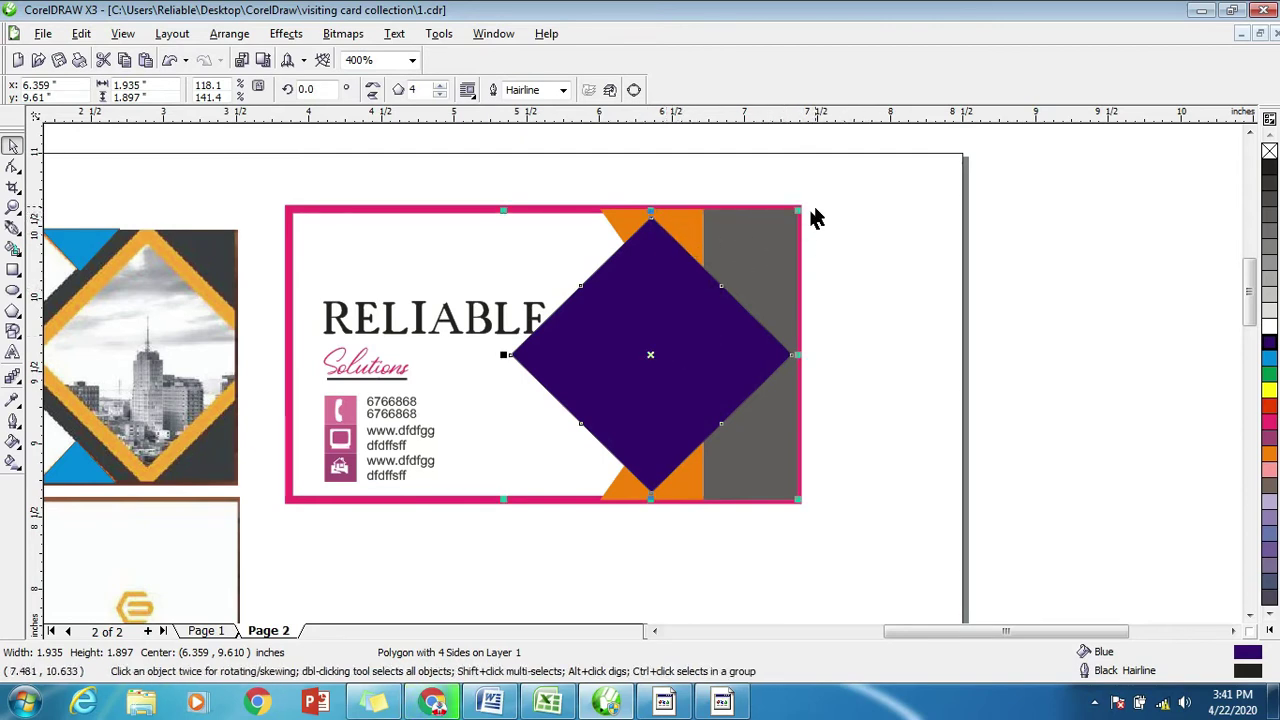
drag(798, 213, 780, 225)
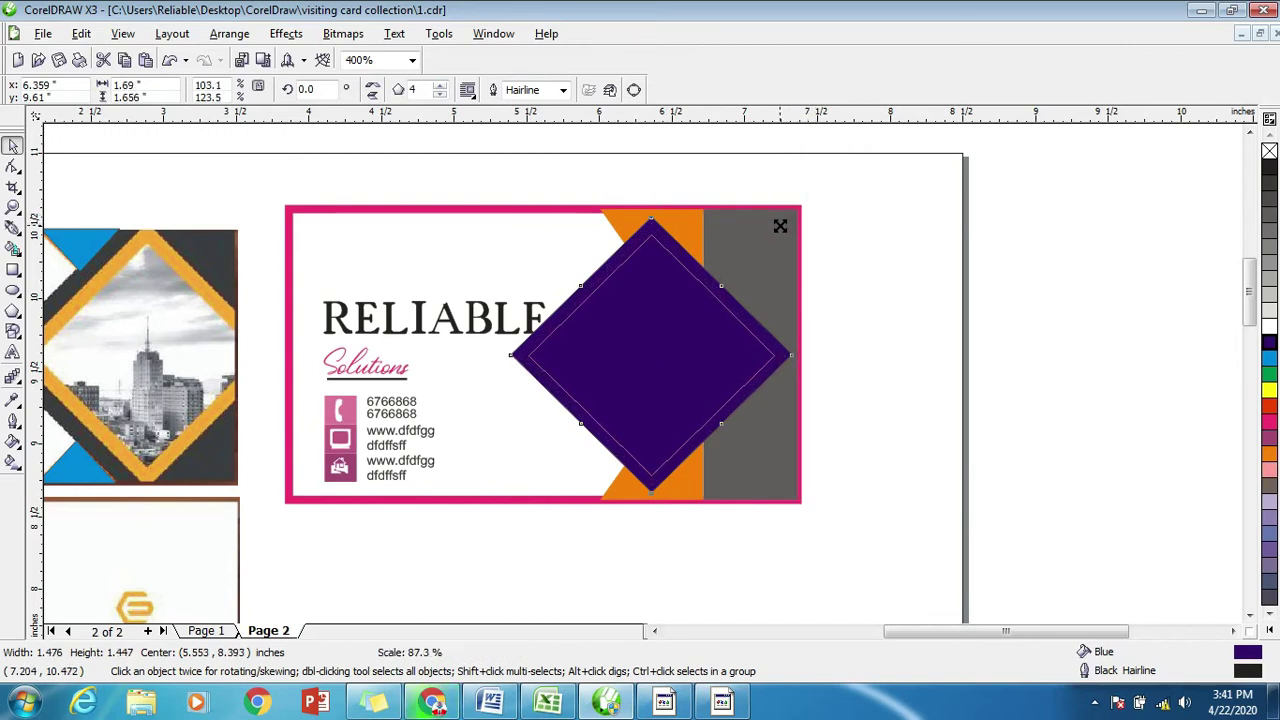
key(Escape)
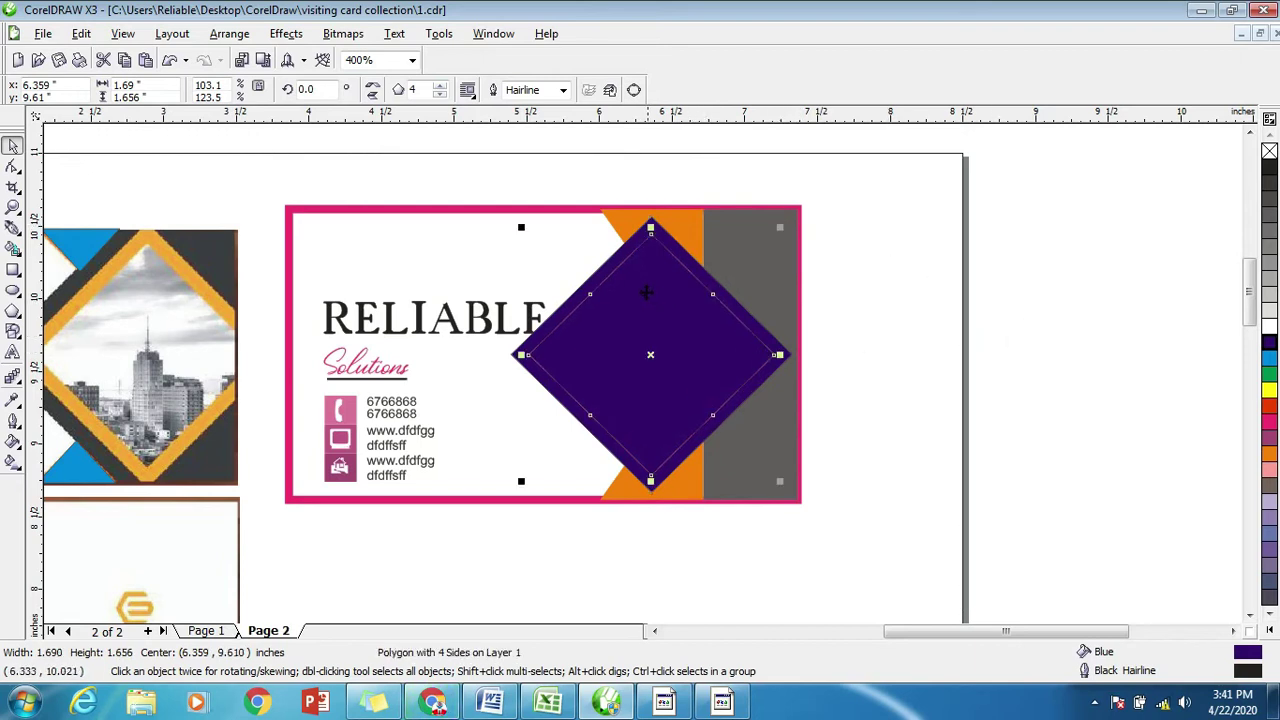
click(1268, 326)
Recolour the outer diamond and the grey right-hand panel black.
click(1100, 387)
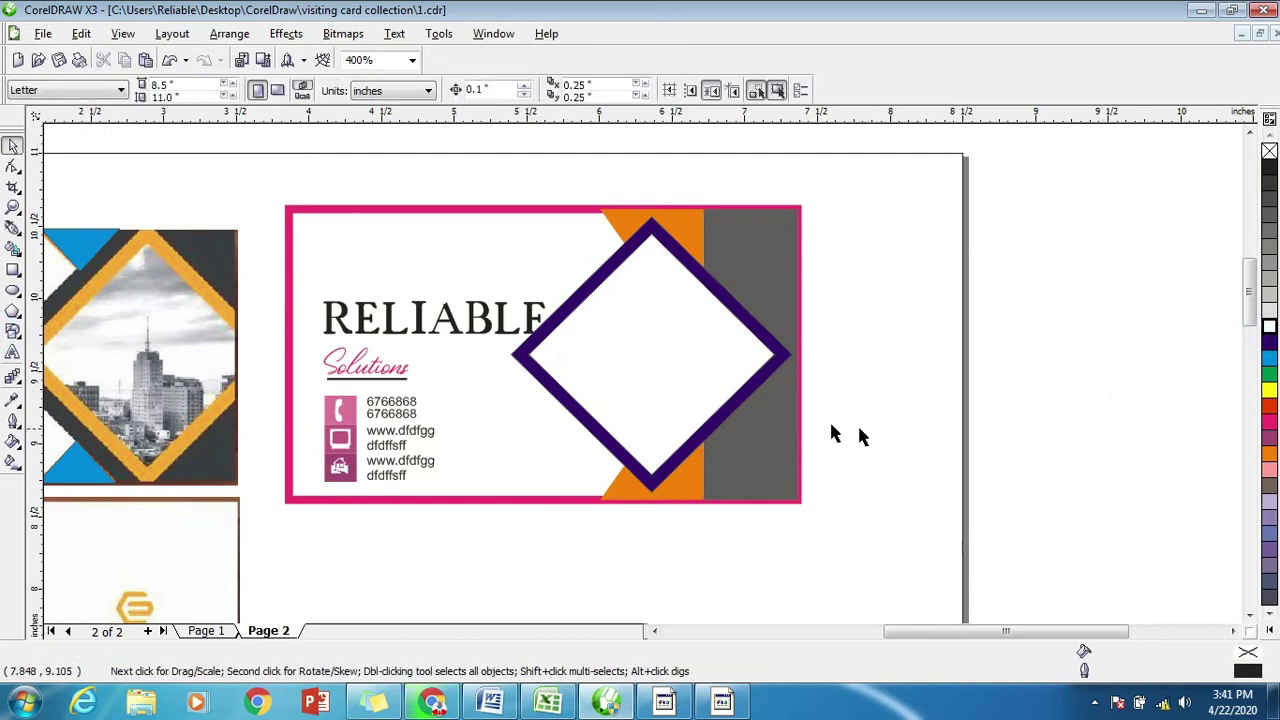
click(590, 298)
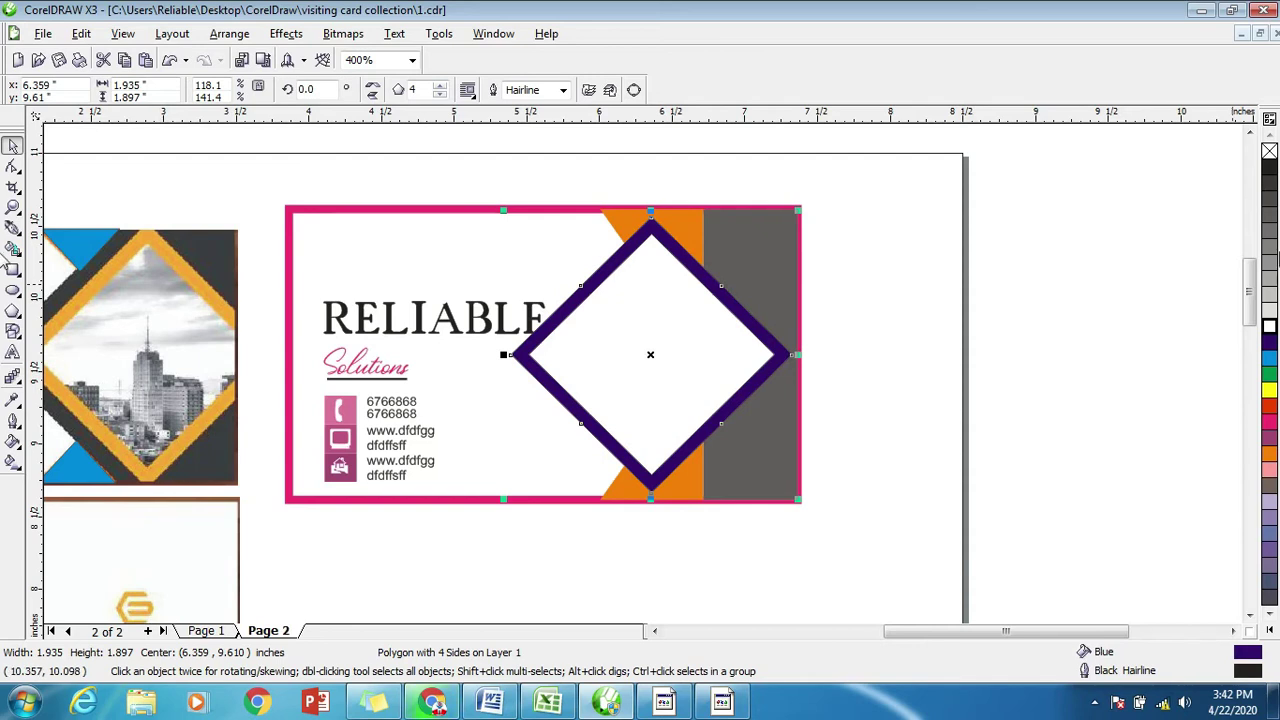
click(1270, 168)
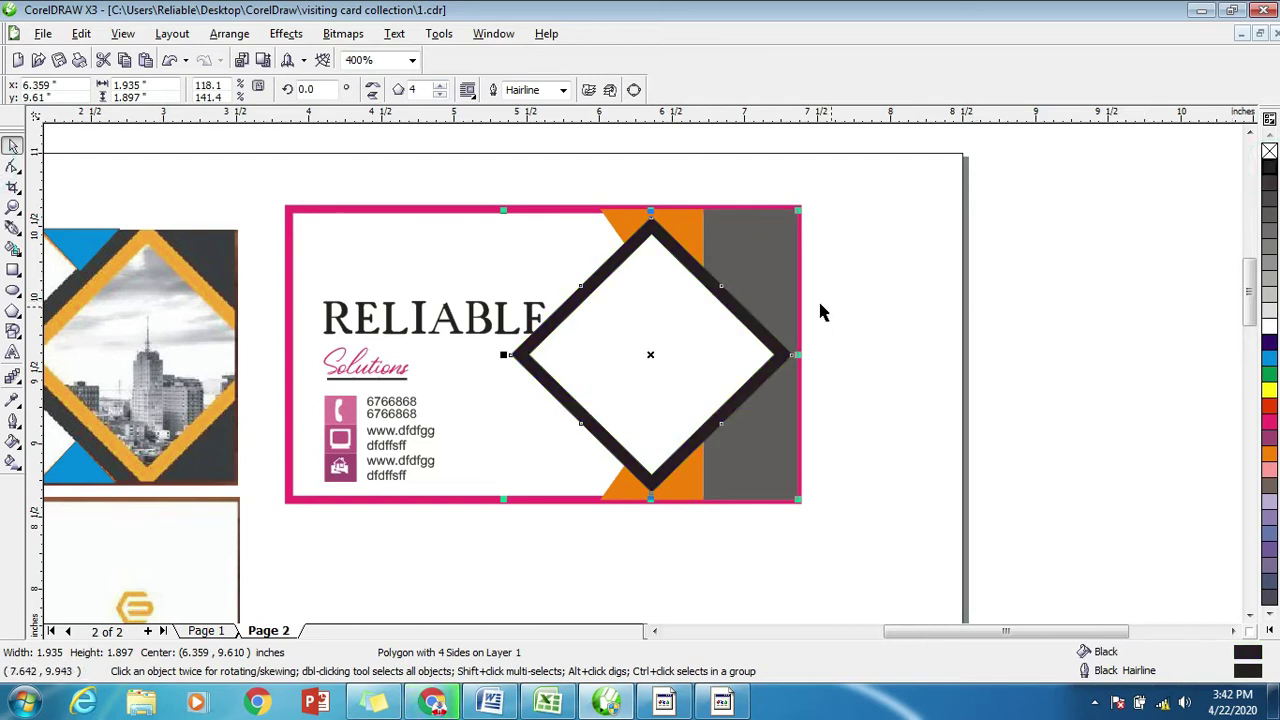
click(764, 258)
click(1269, 168)
click(1060, 323)
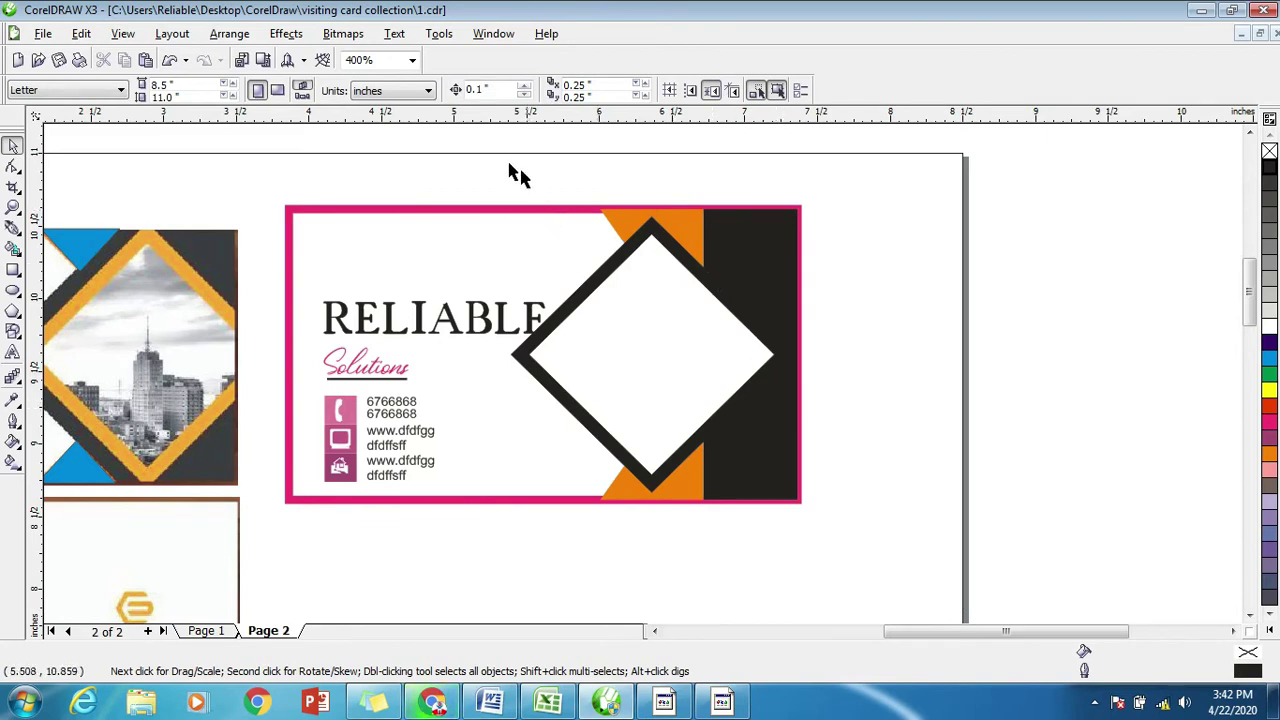
drag(478, 183, 798, 533)
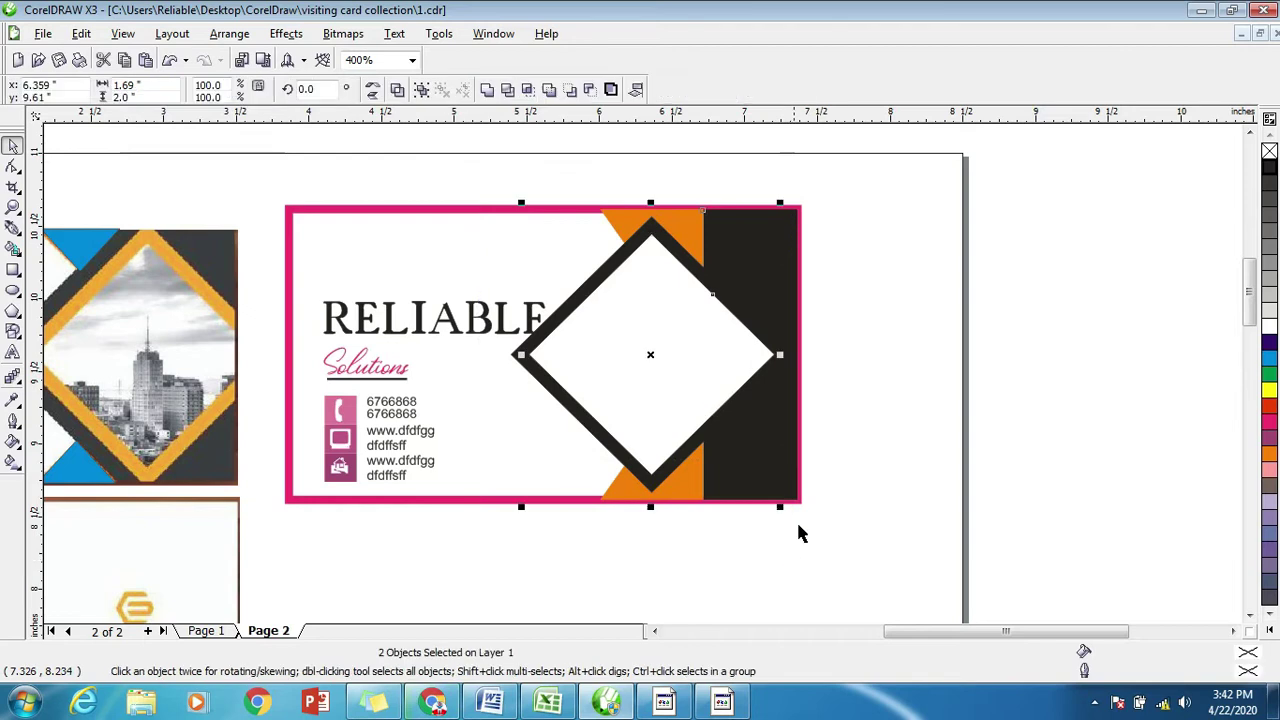
drag(781, 356, 848, 385)
key(ctrl+z)
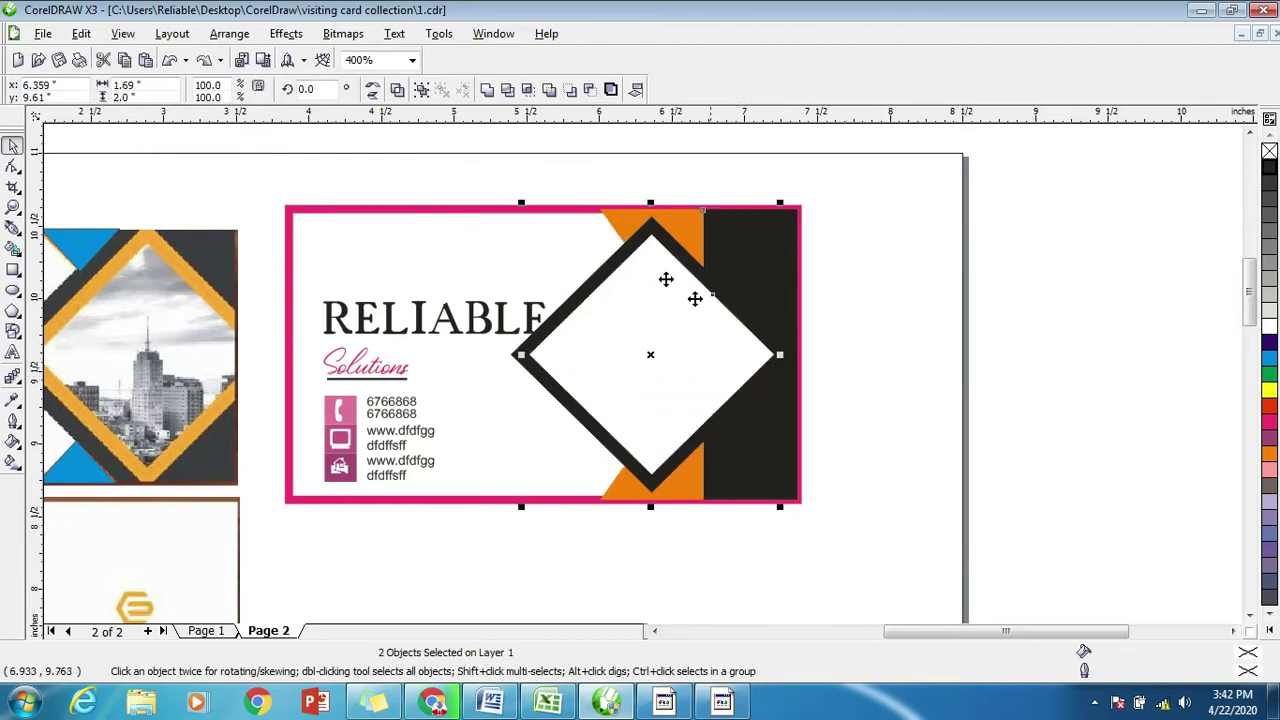
click(533, 150)
drag(487, 176, 805, 497)
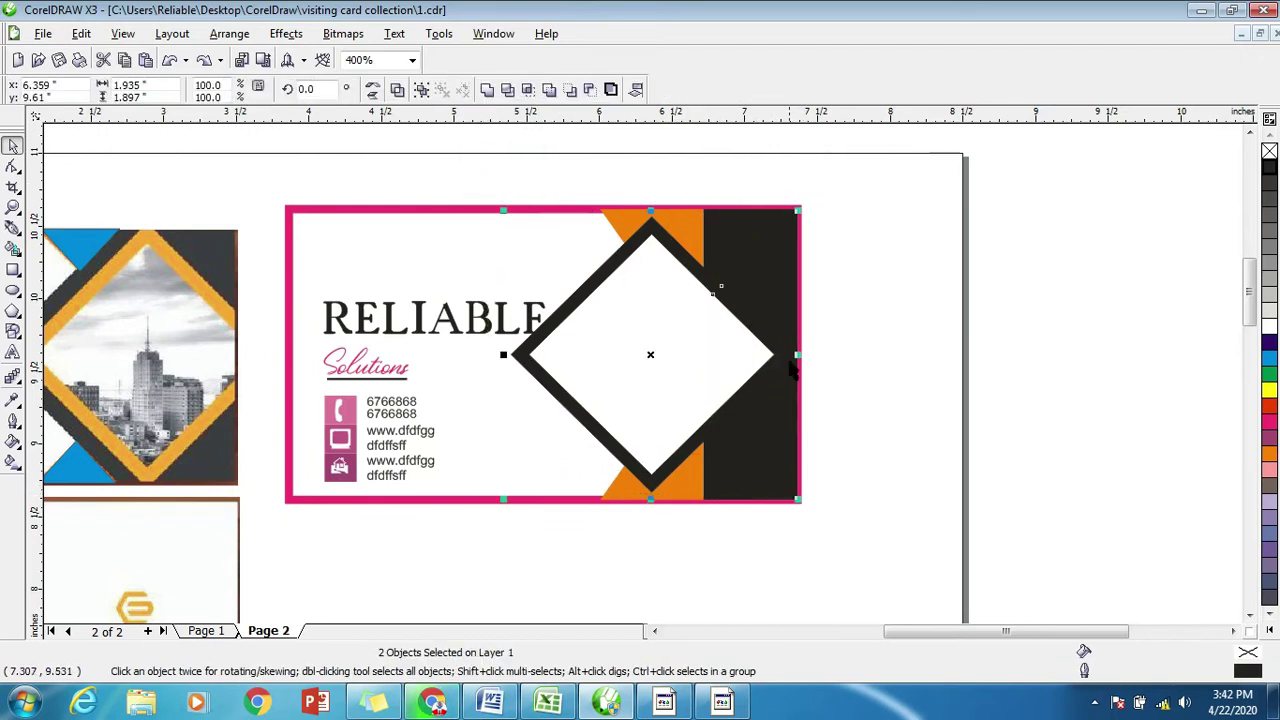
drag(803, 355, 890, 385)
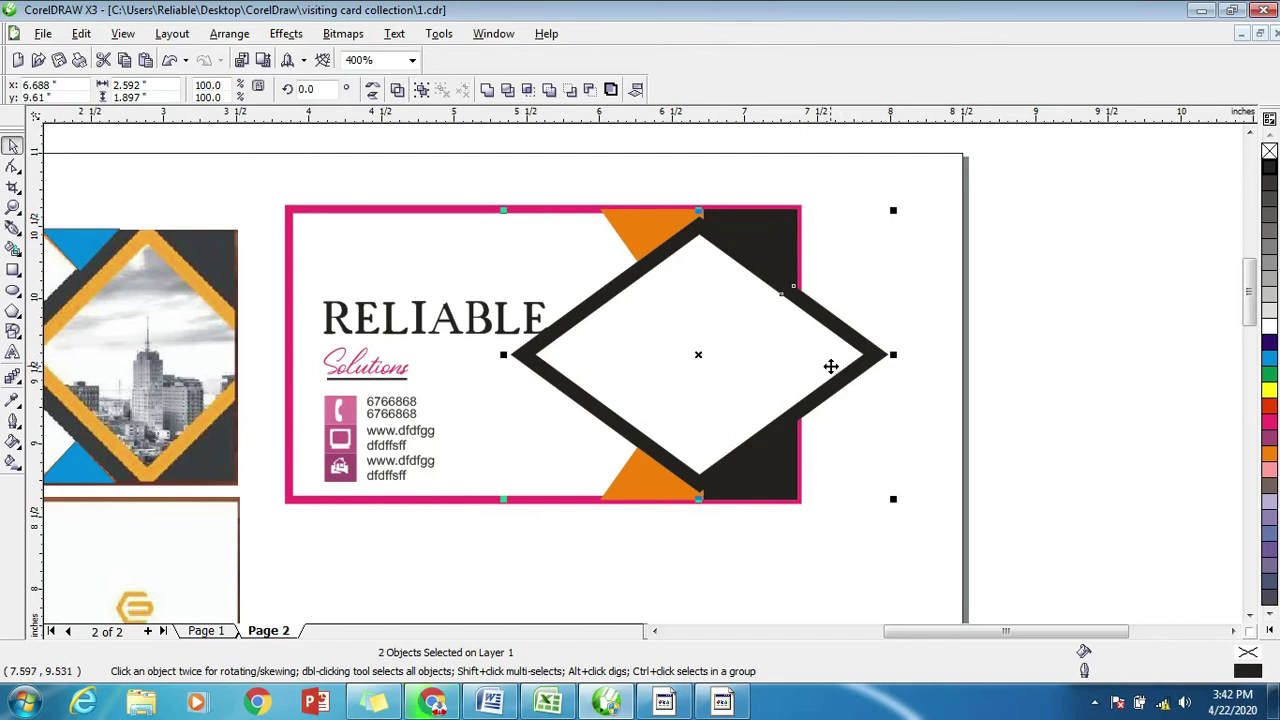
key(ctrl+z)
click(873, 397)
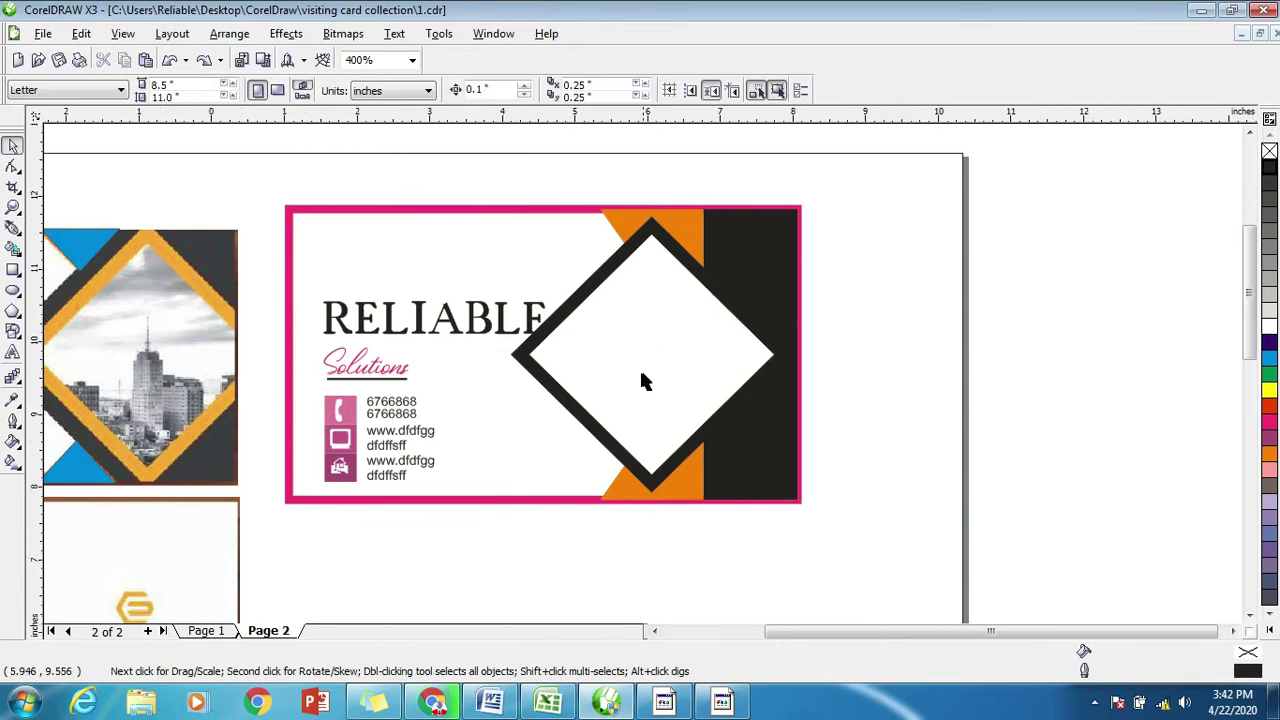
scroll(640, 370, down, 1)
scroll(646, 374, up, 1)
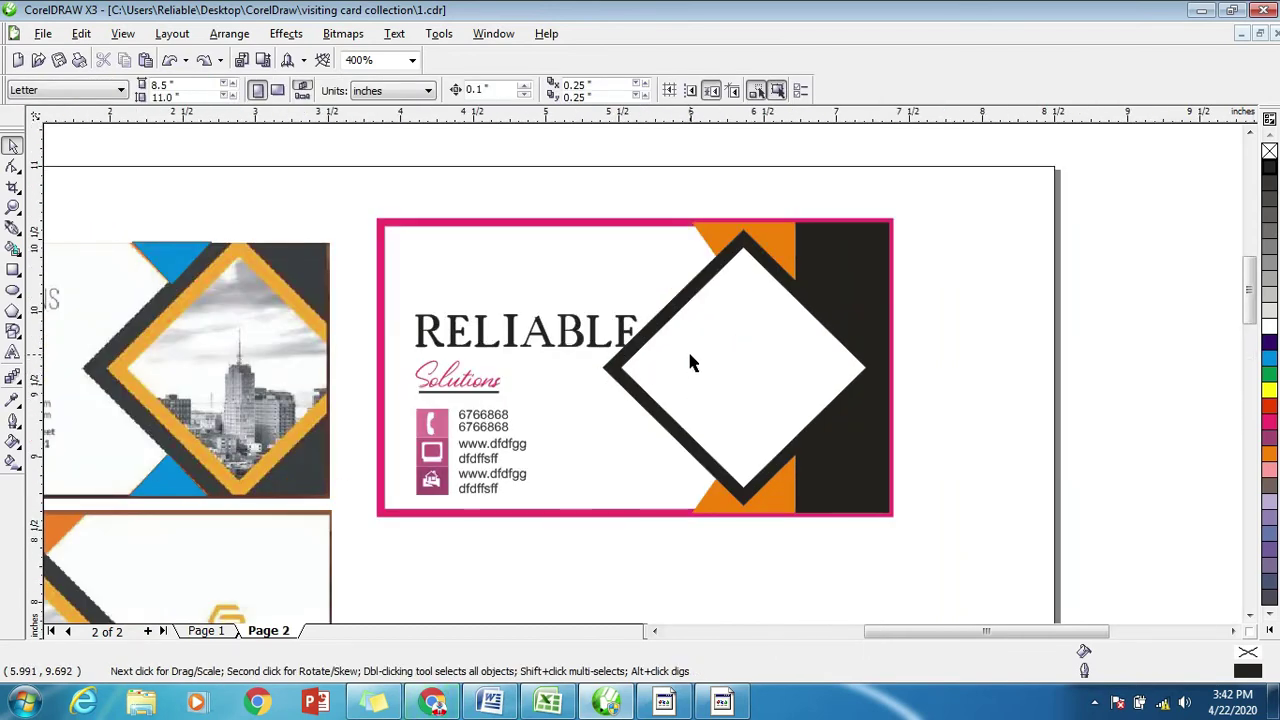
Duplicate the white diamond at about 85% and fill the middle diamond orange, keeping a white centre.
click(690, 368)
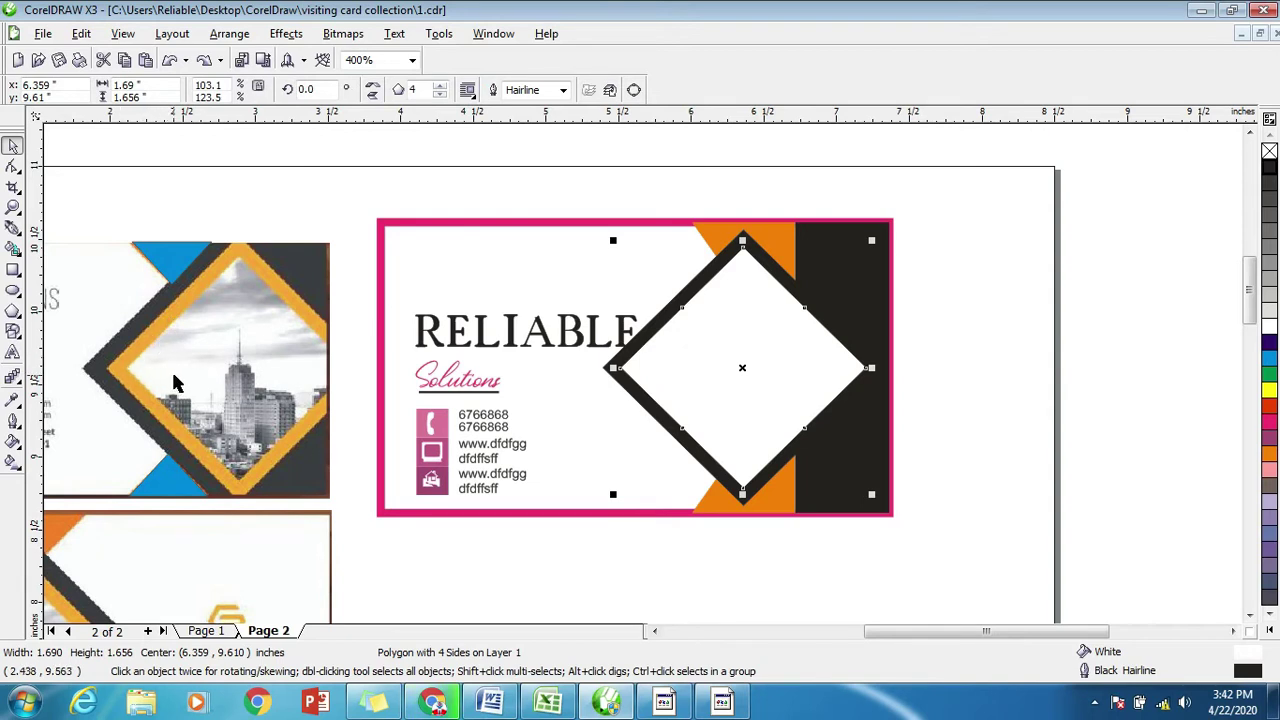
drag(871, 241, 855, 252)
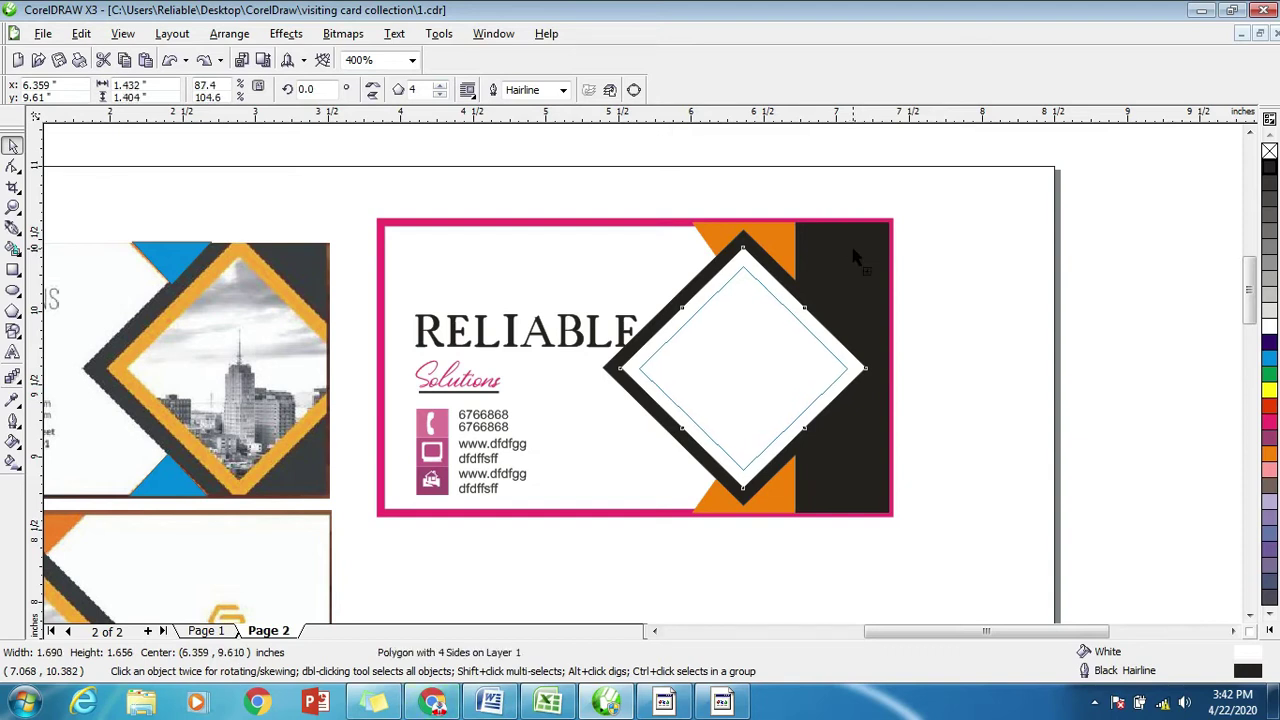
click(1040, 355)
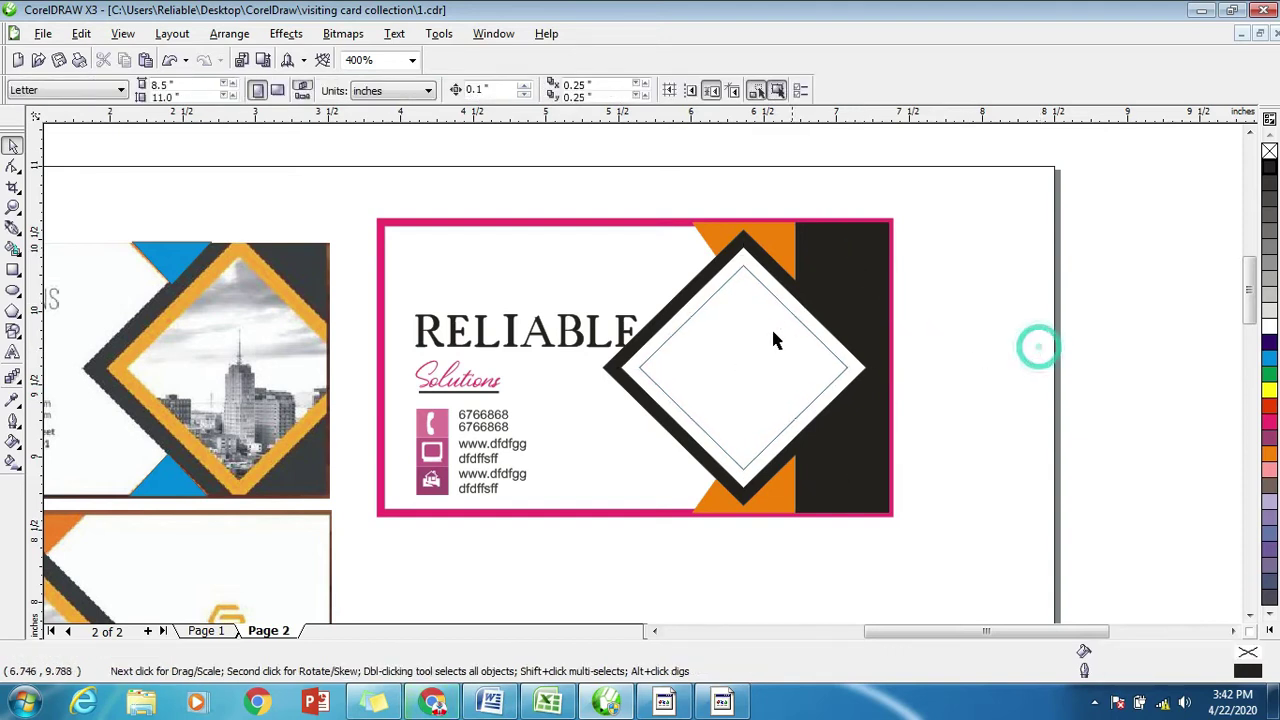
click(722, 285)
click(1268, 452)
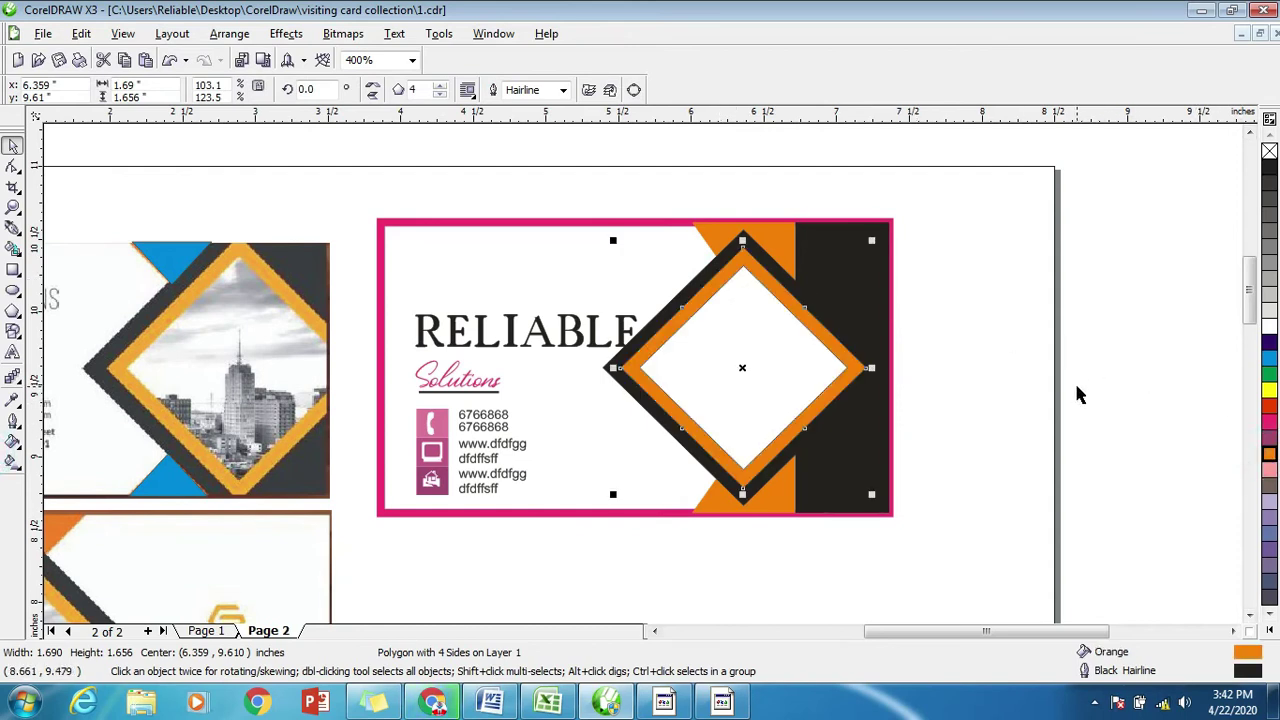
click(761, 386)
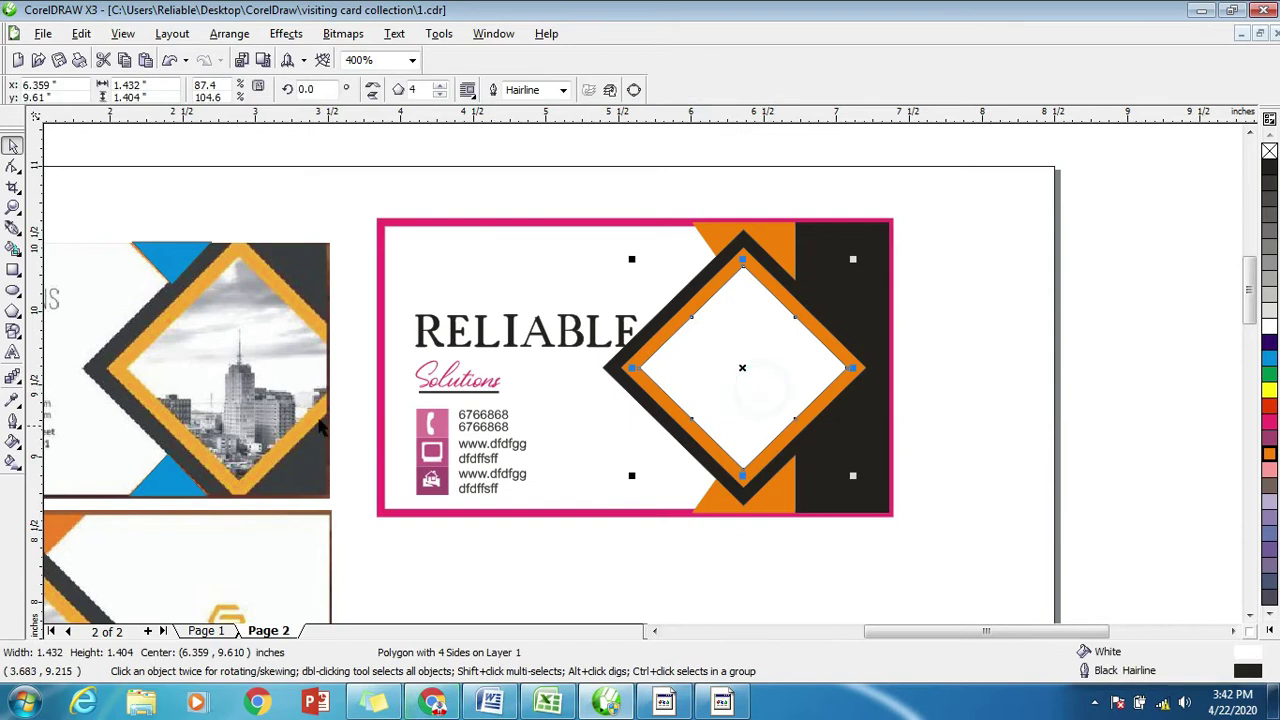
click(1006, 386)
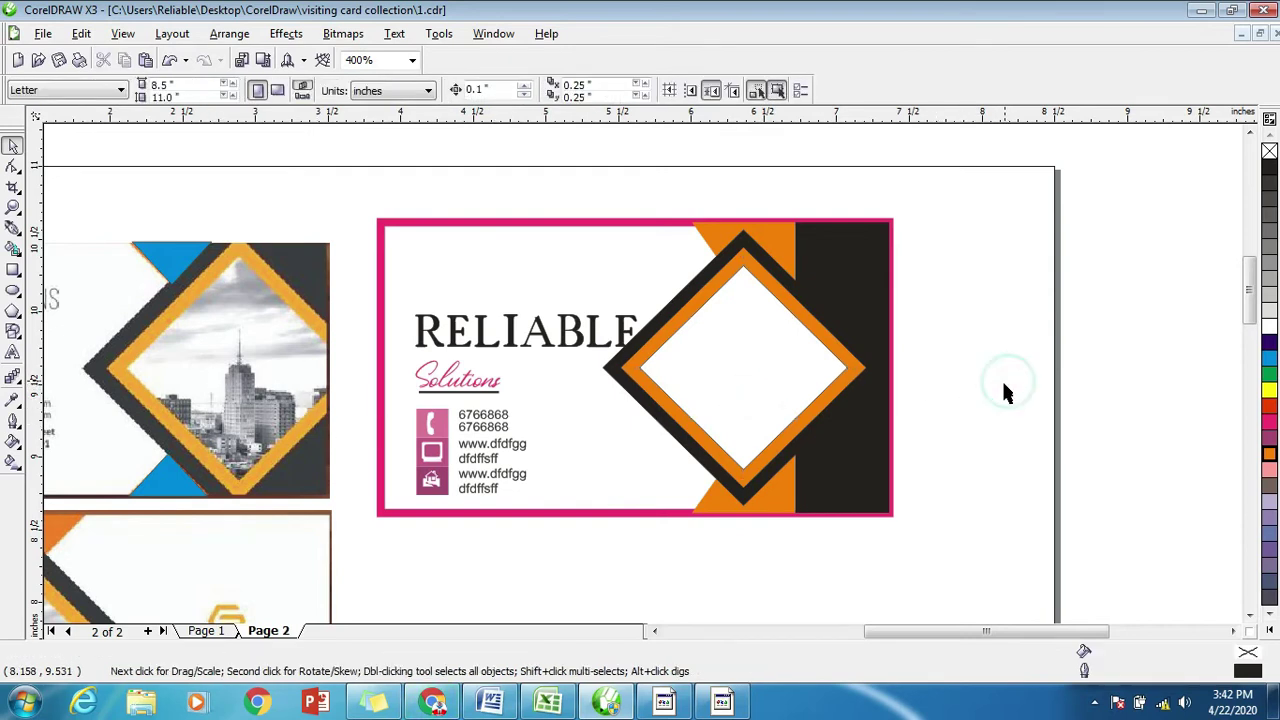
right_click(678, 174)
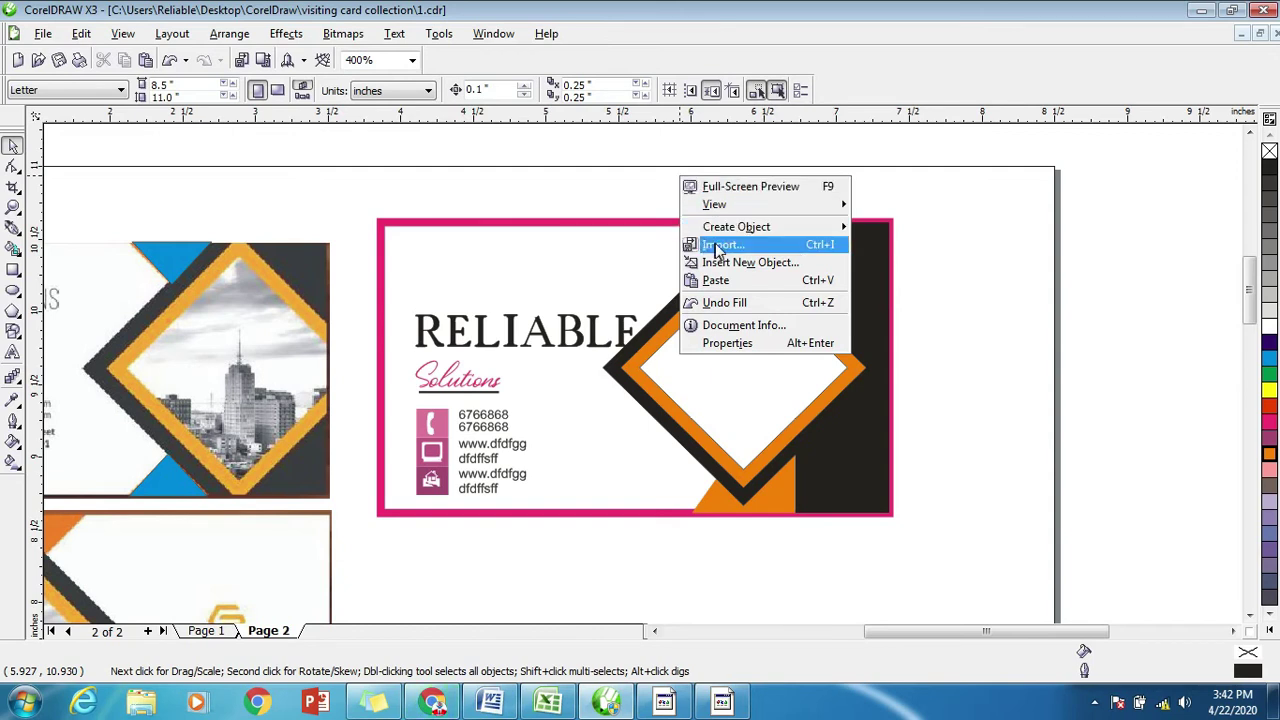
Import the picture 2.png from the CorelDraw images folder on the Desktop.
click(708, 248)
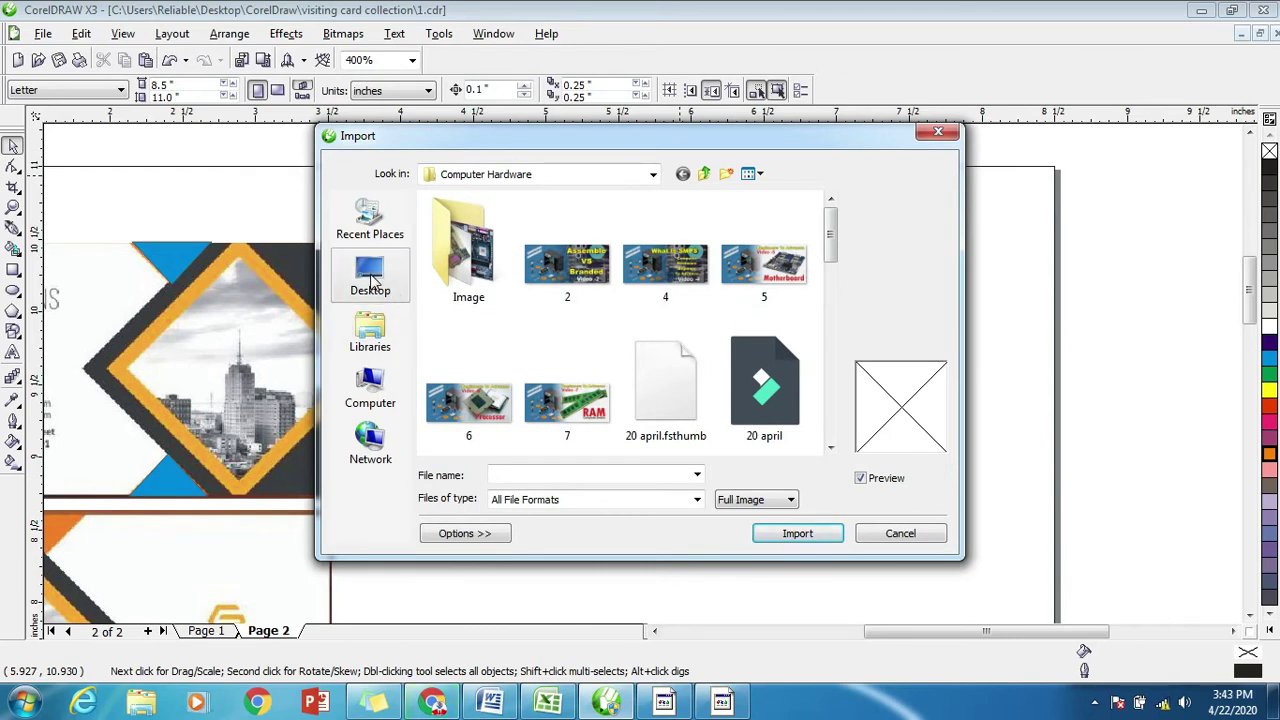
click(370, 280)
click(494, 386)
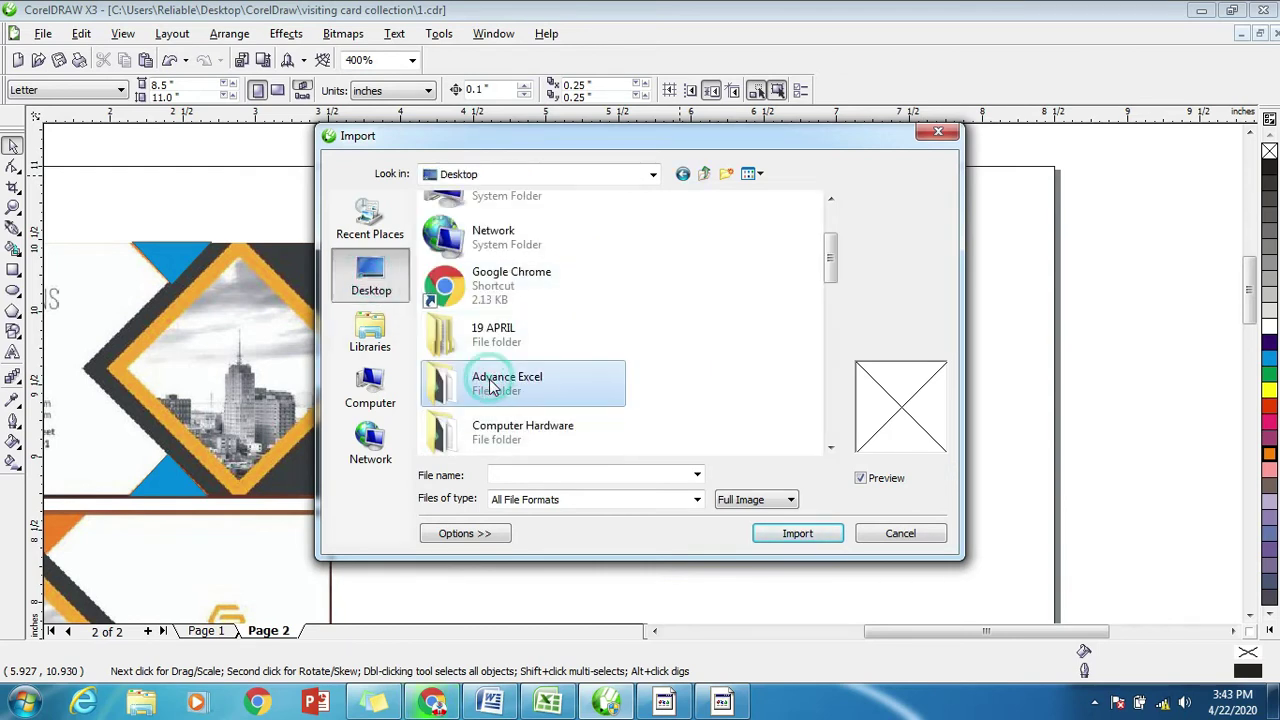
key(Up)
key(Up)
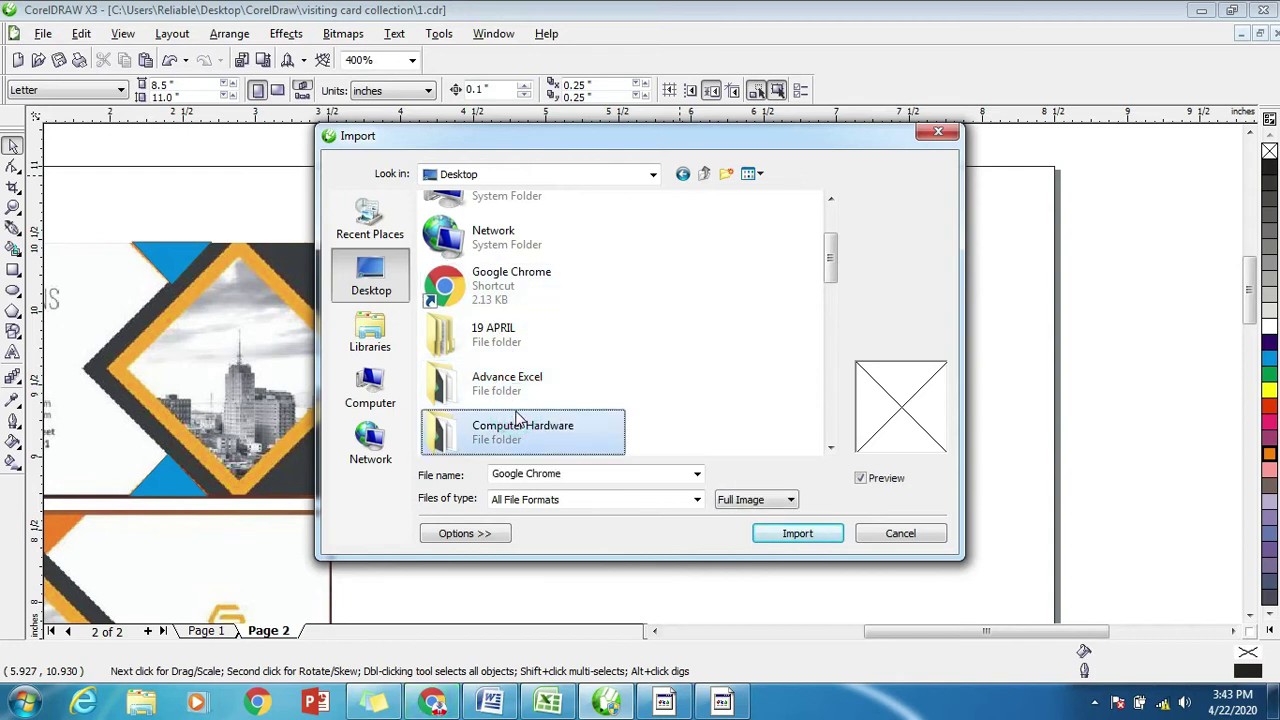
scroll(520, 415, down, 2)
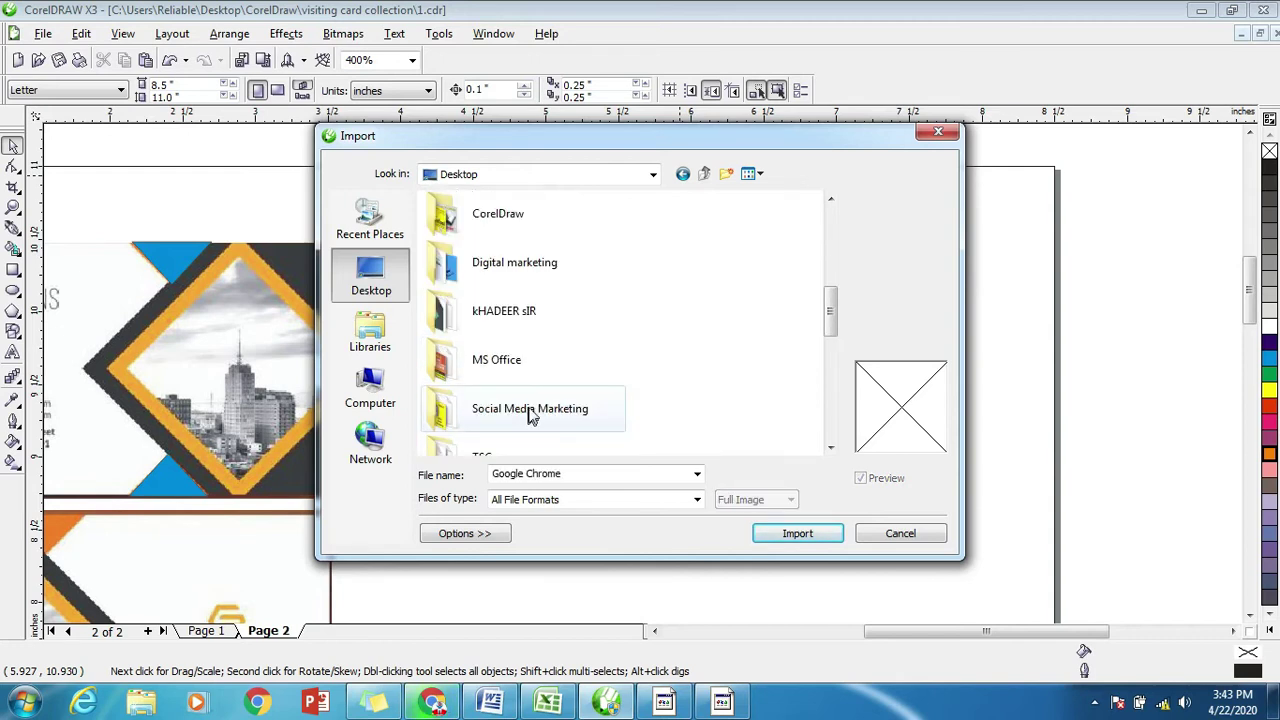
double_click(495, 213)
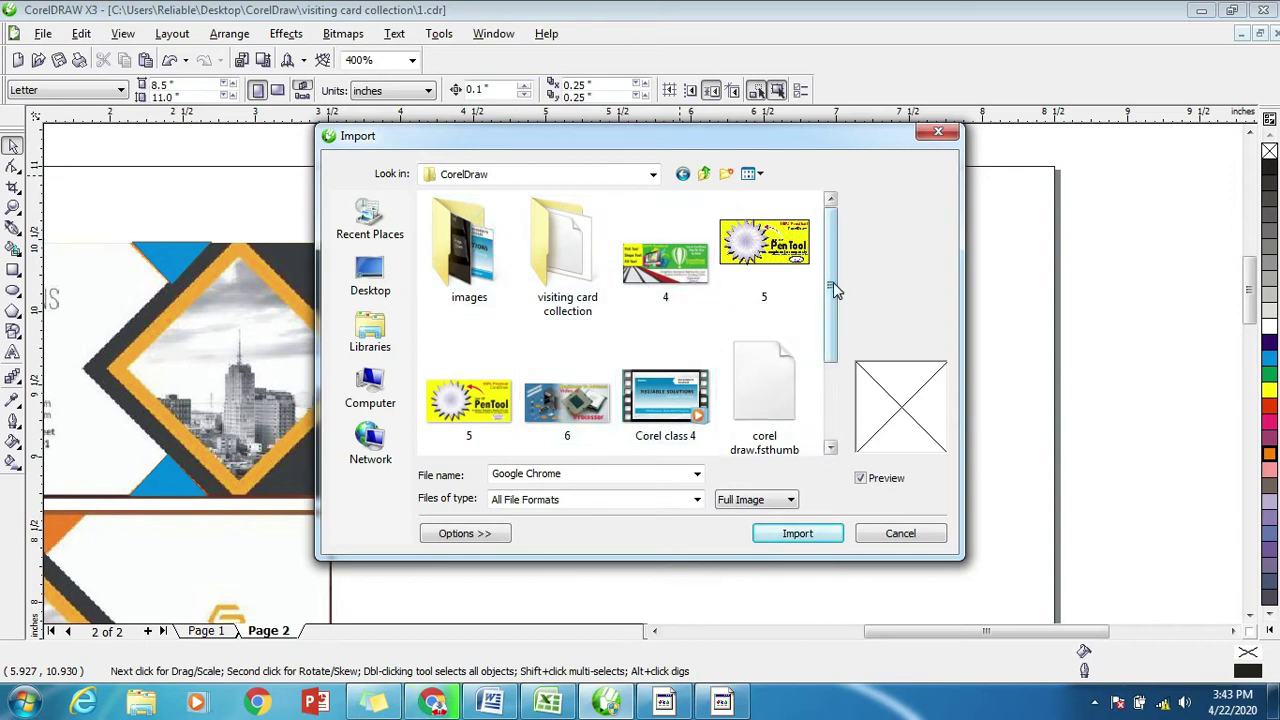
scroll(831, 285, down, 1)
double_click(465, 228)
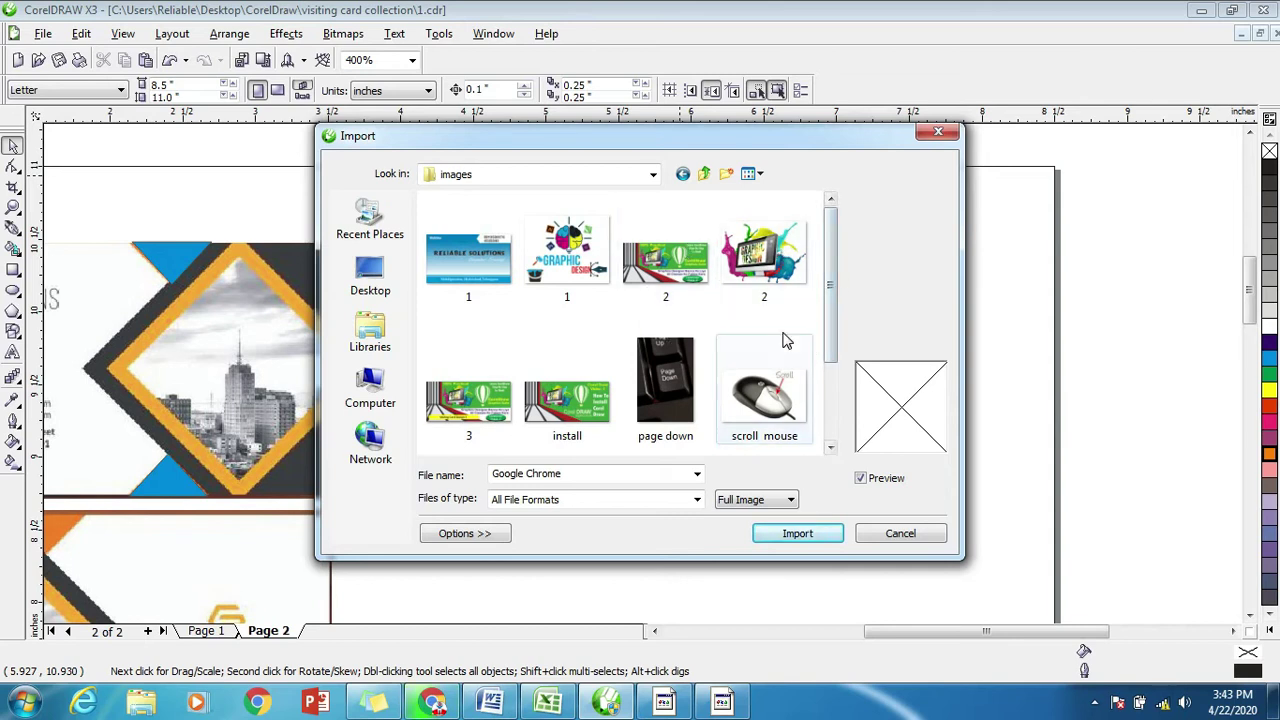
click(567, 262)
click(778, 278)
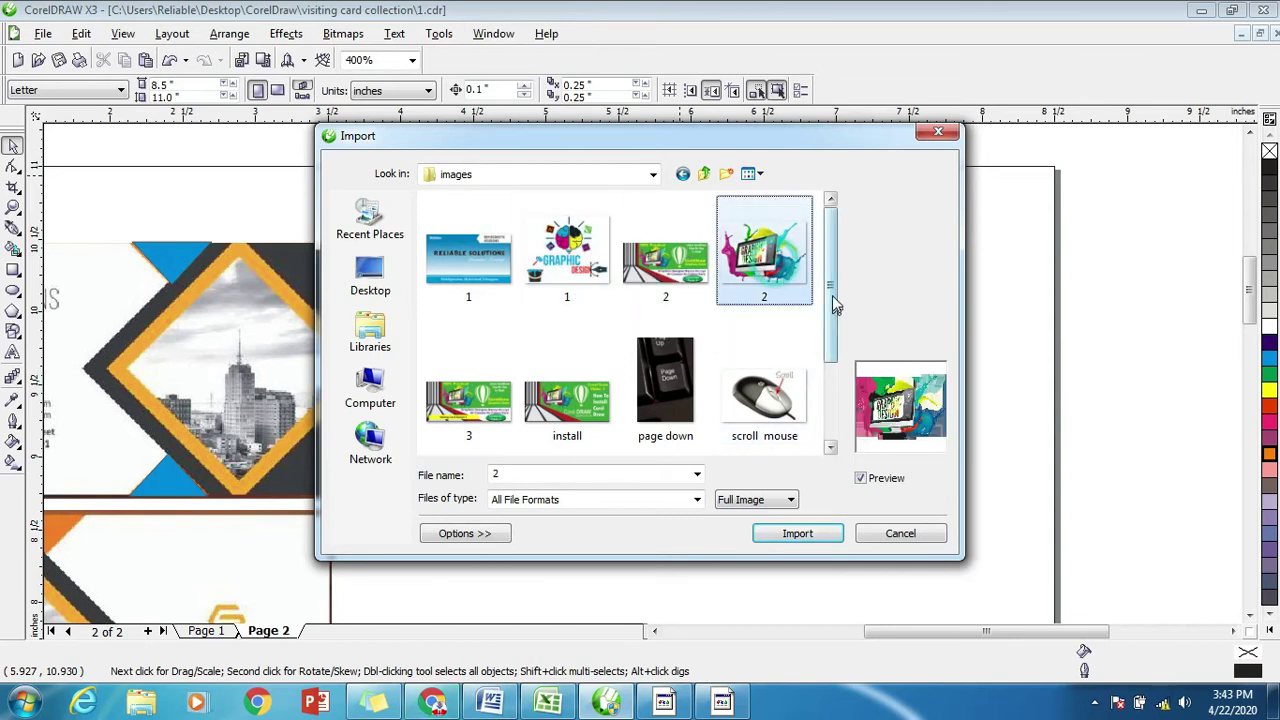
drag(832, 295, 805, 290)
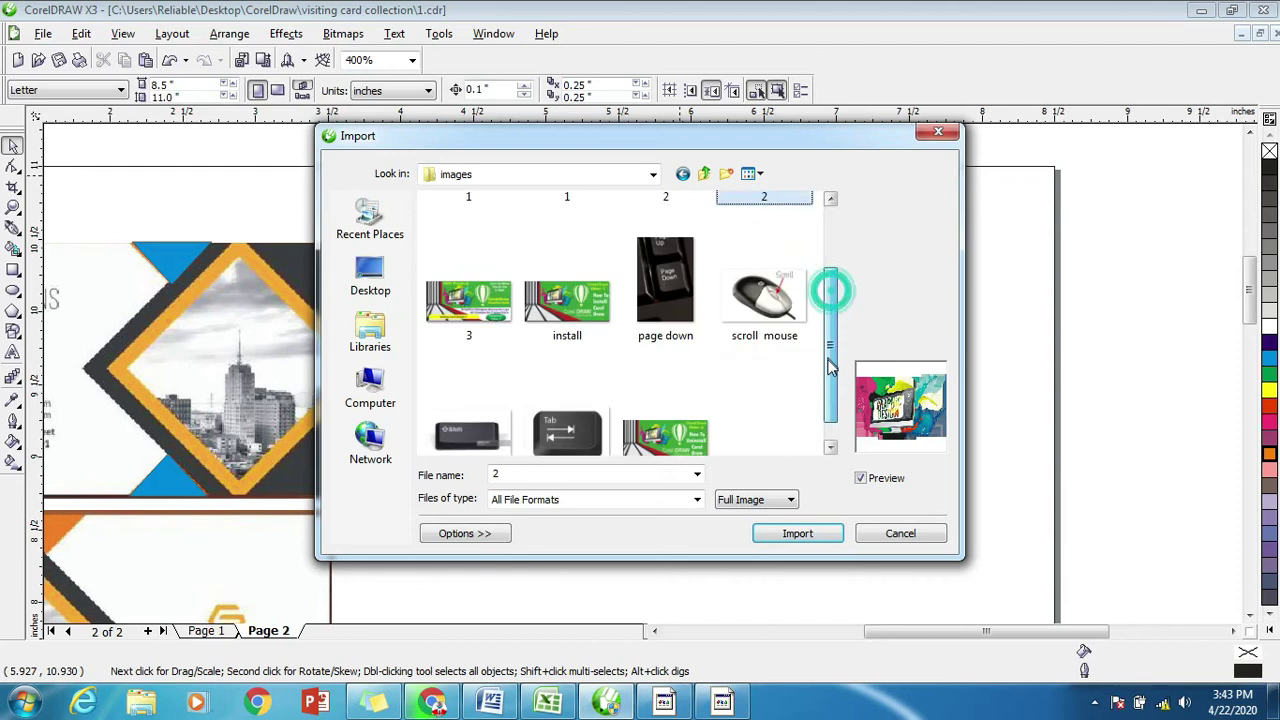
click(802, 534)
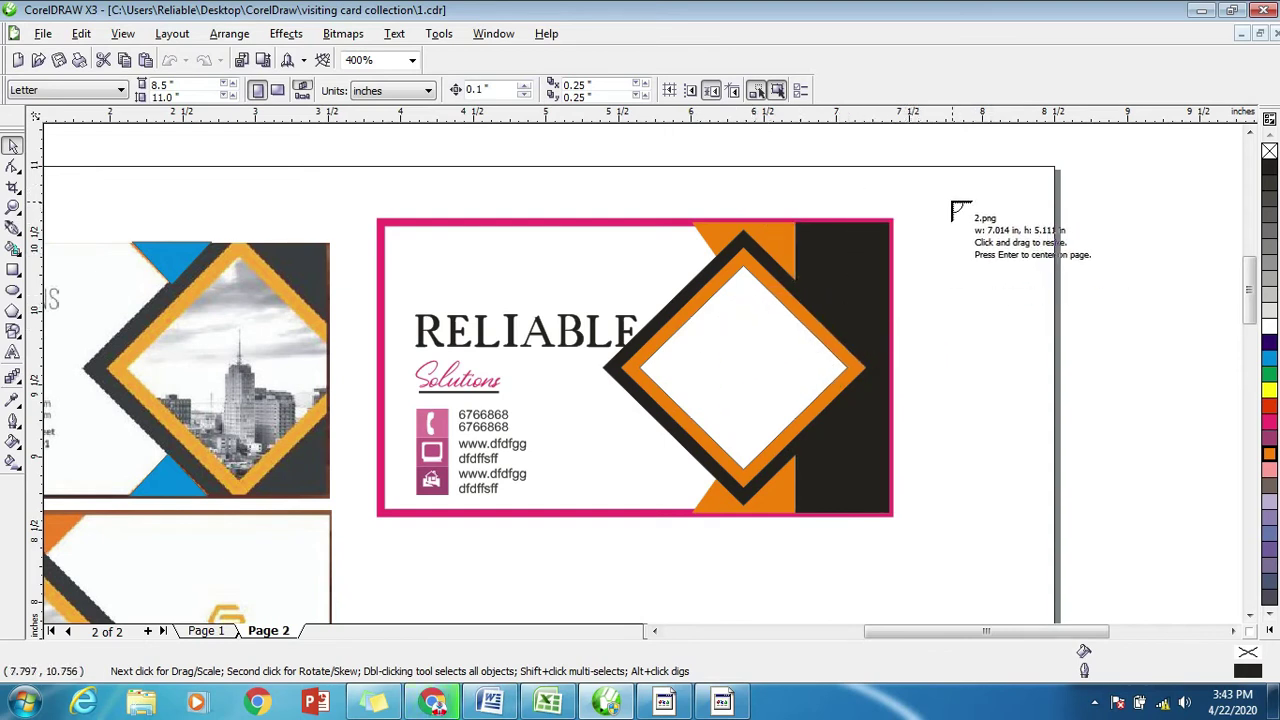
Place the imported picture beside the page and move it into the orange diamond.
click(942, 192)
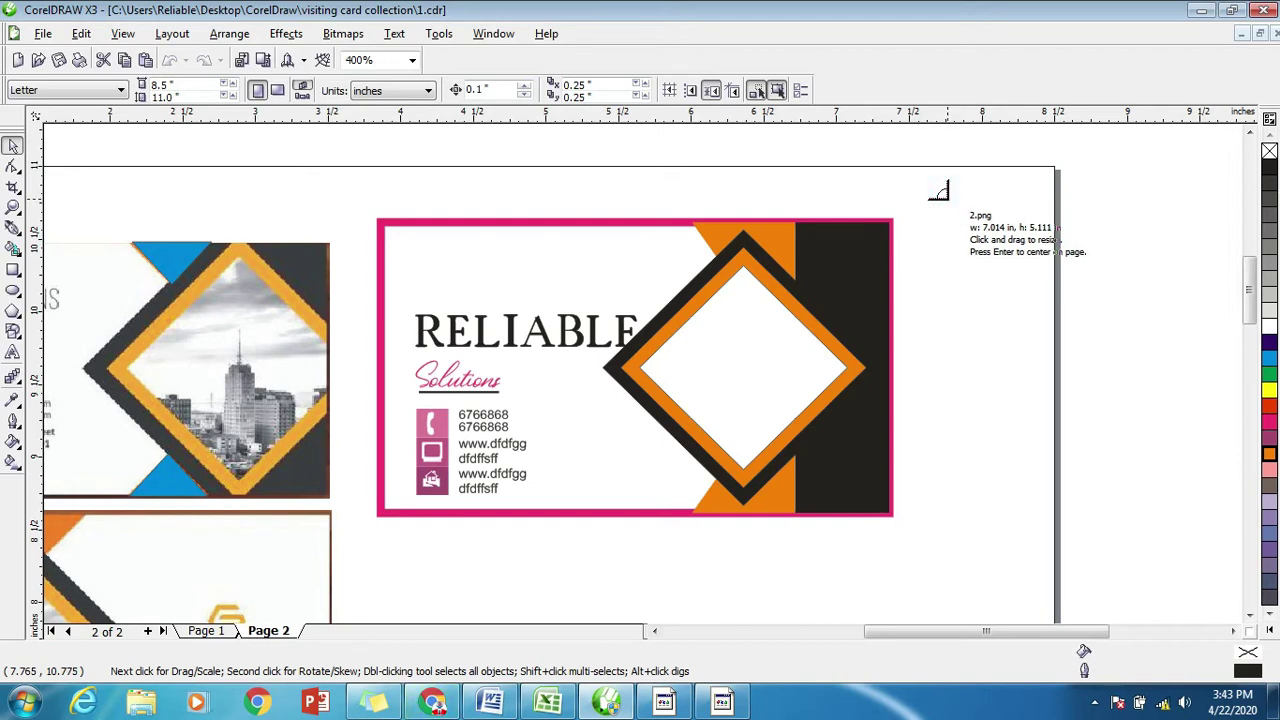
drag(940, 193, 1074, 354)
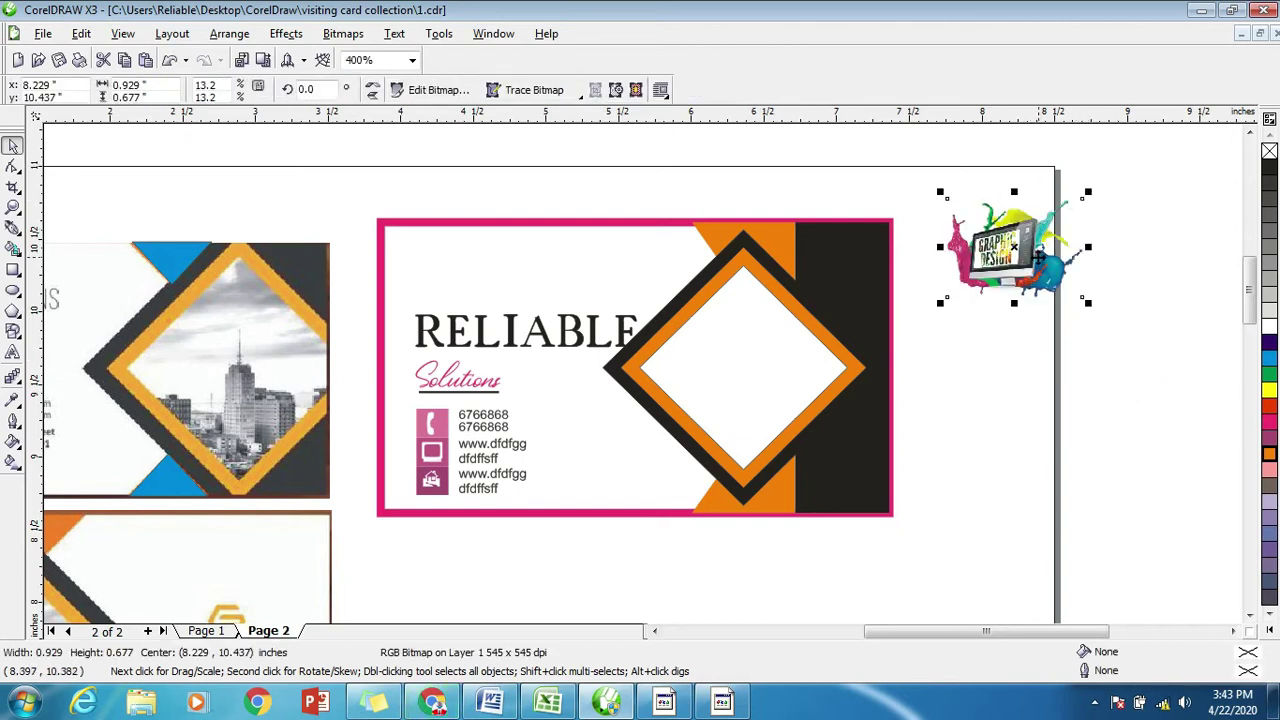
drag(1003, 262, 731, 384)
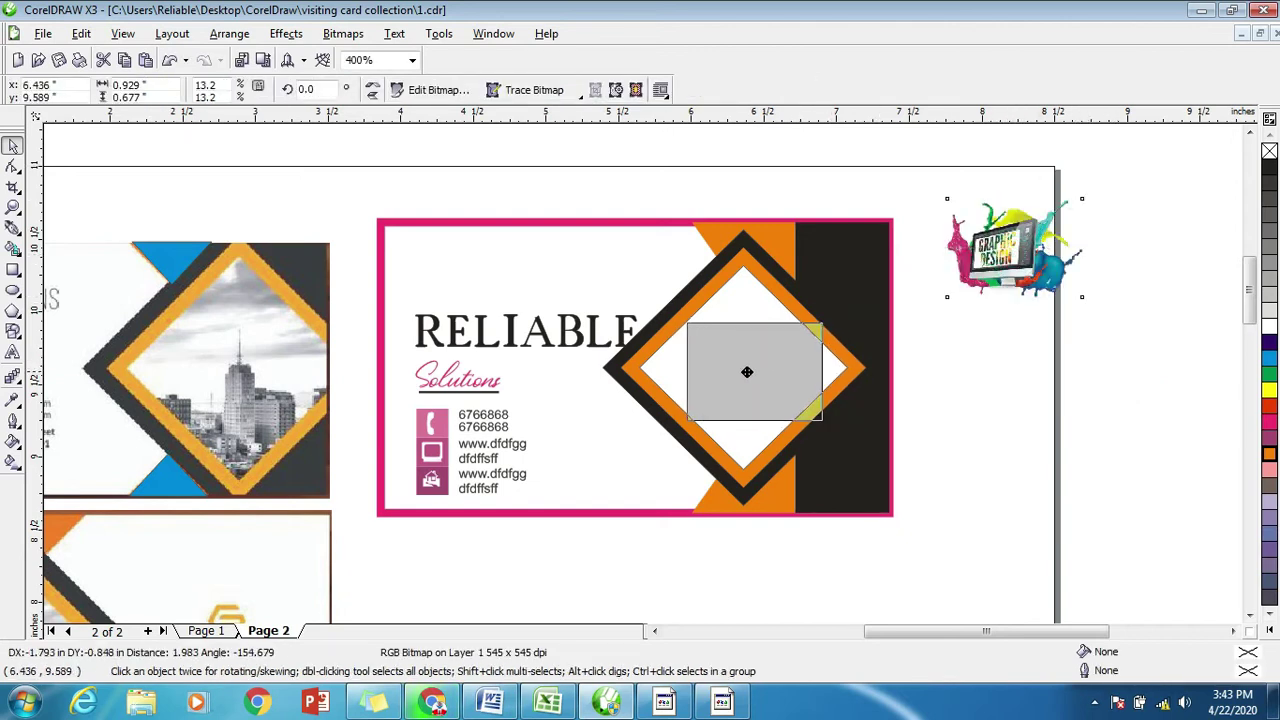
click(998, 458)
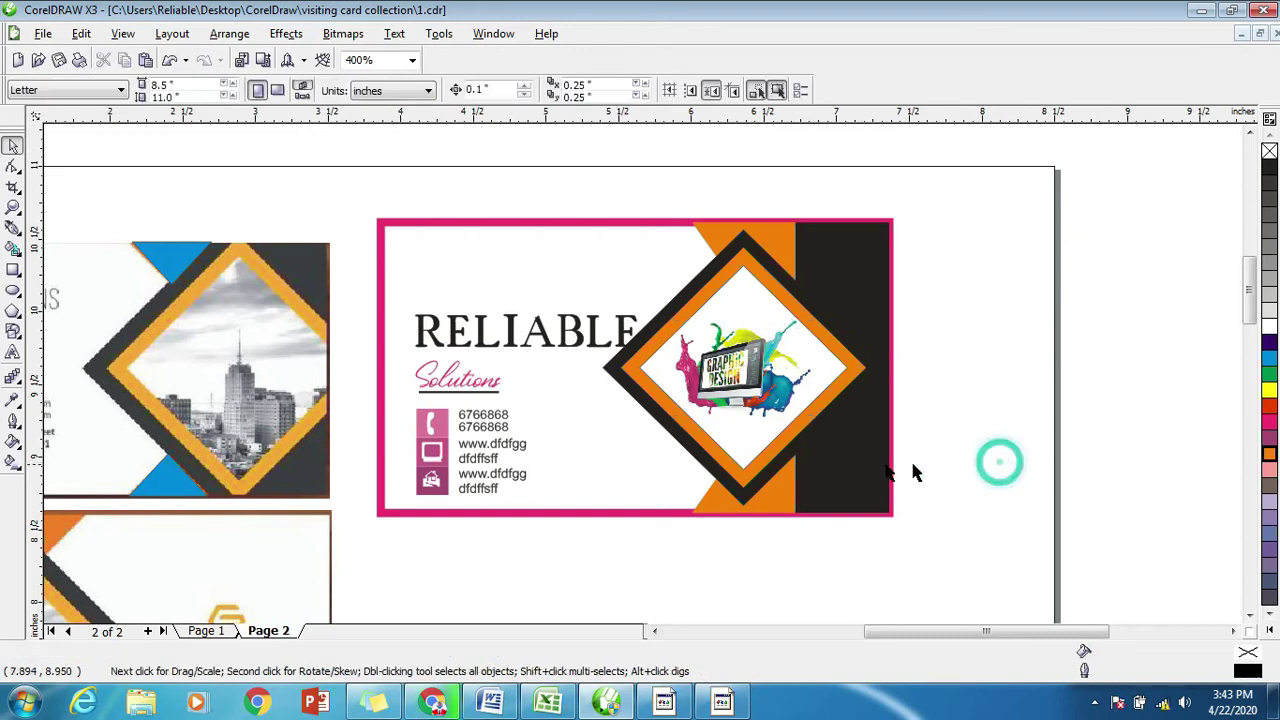
Enlarge the picture to about 1.56 inches wide and reposition it within the diamond.
scroll(728, 398, up, 1)
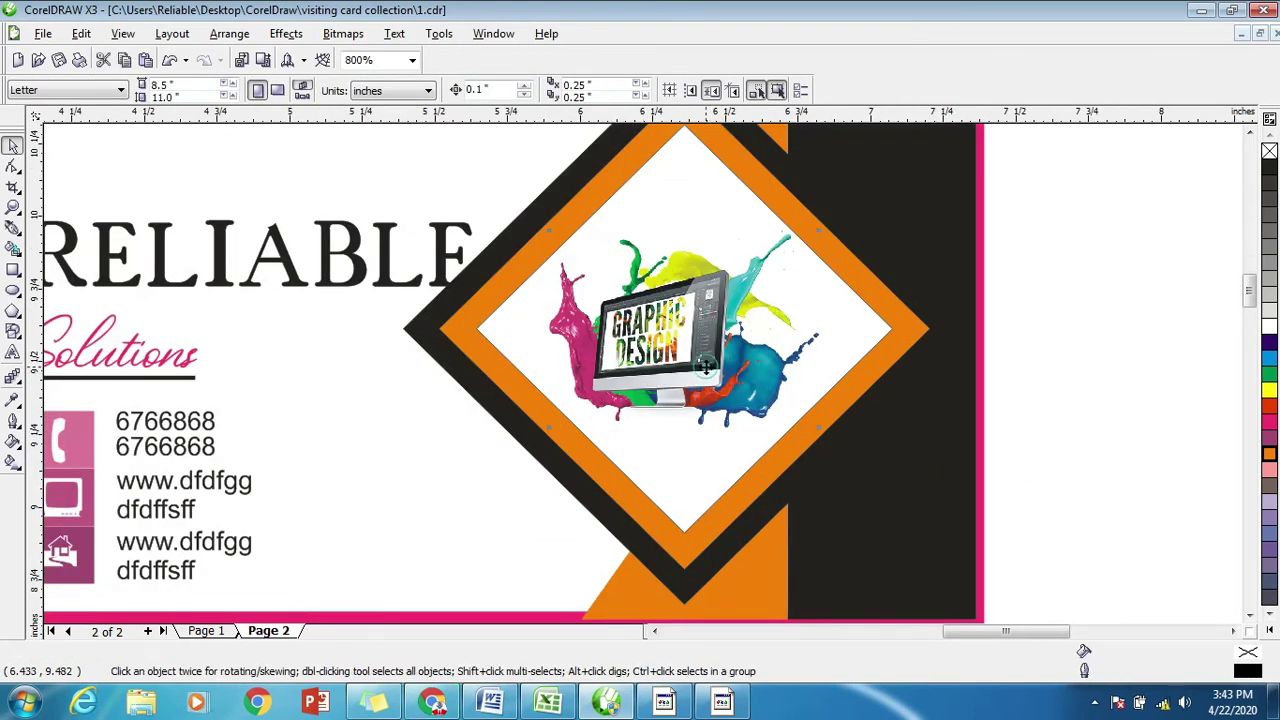
click(742, 388)
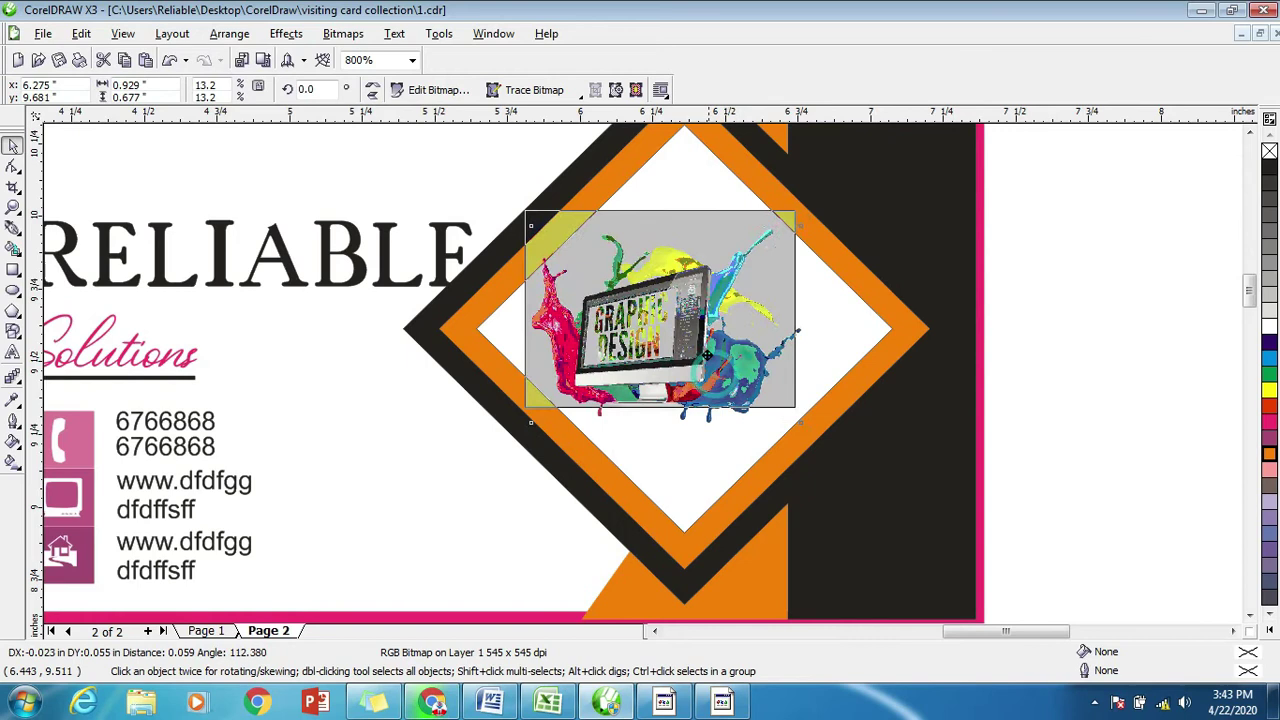
drag(717, 376, 709, 357)
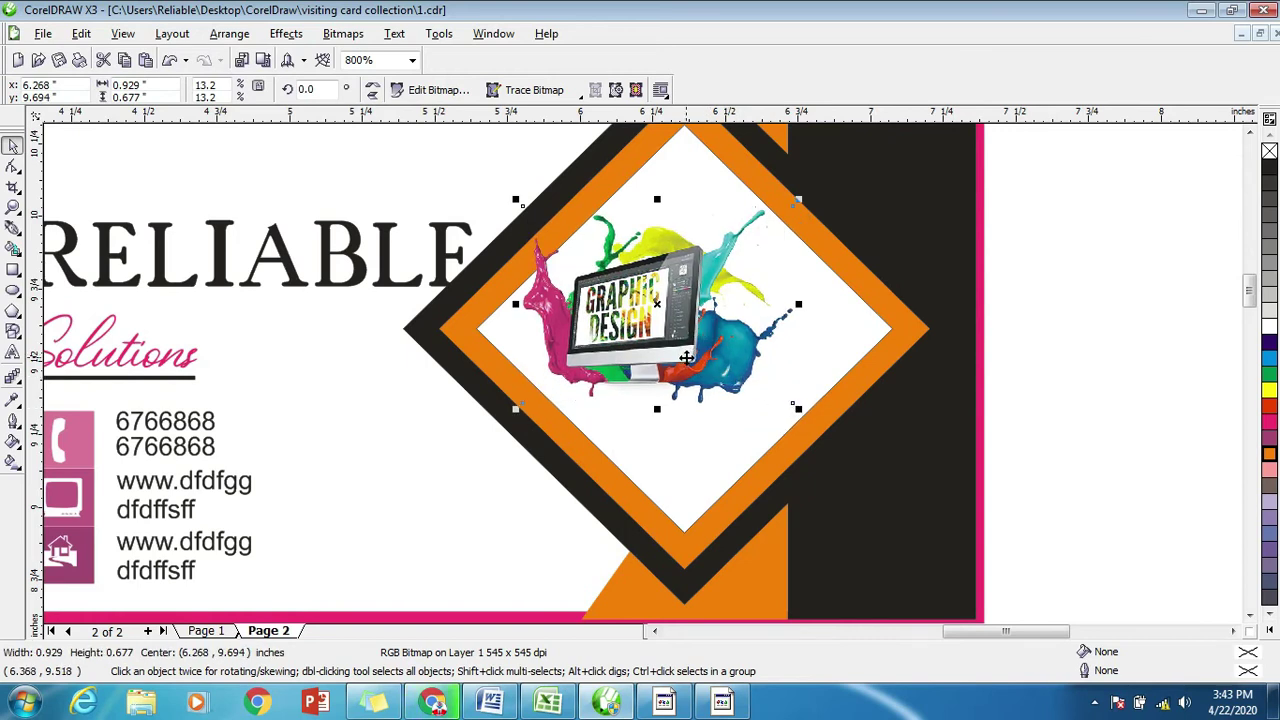
scroll(686, 357, down, 1)
mouse_move(697, 397)
mouse_down()
mouse_move(791, 486)
mouse_move(672, 427)
mouse_up()
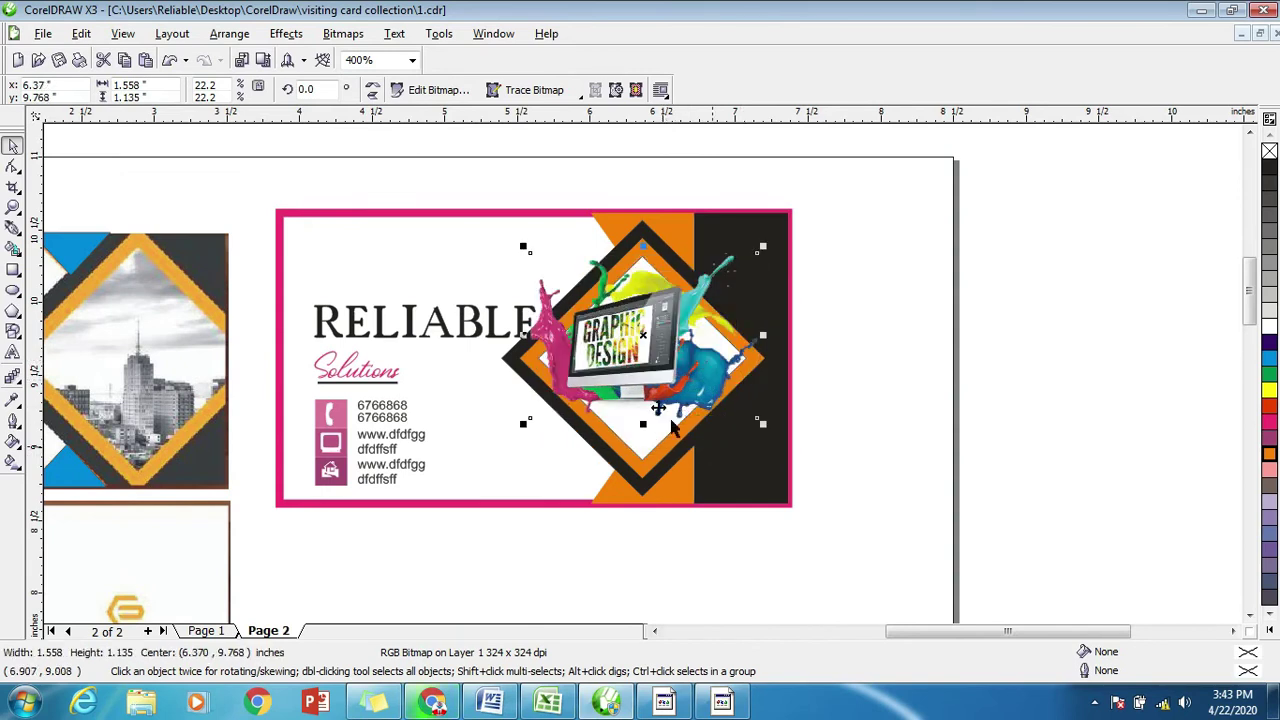
drag(645, 377, 634, 384)
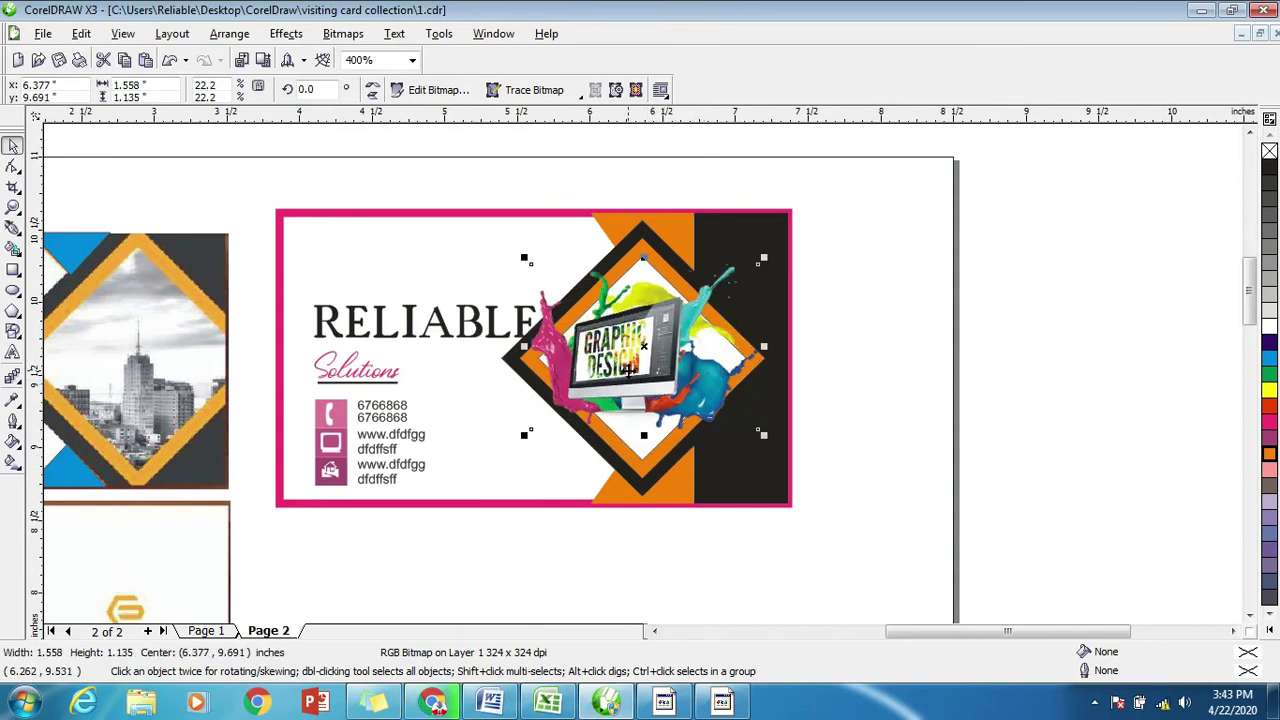
click(638, 372)
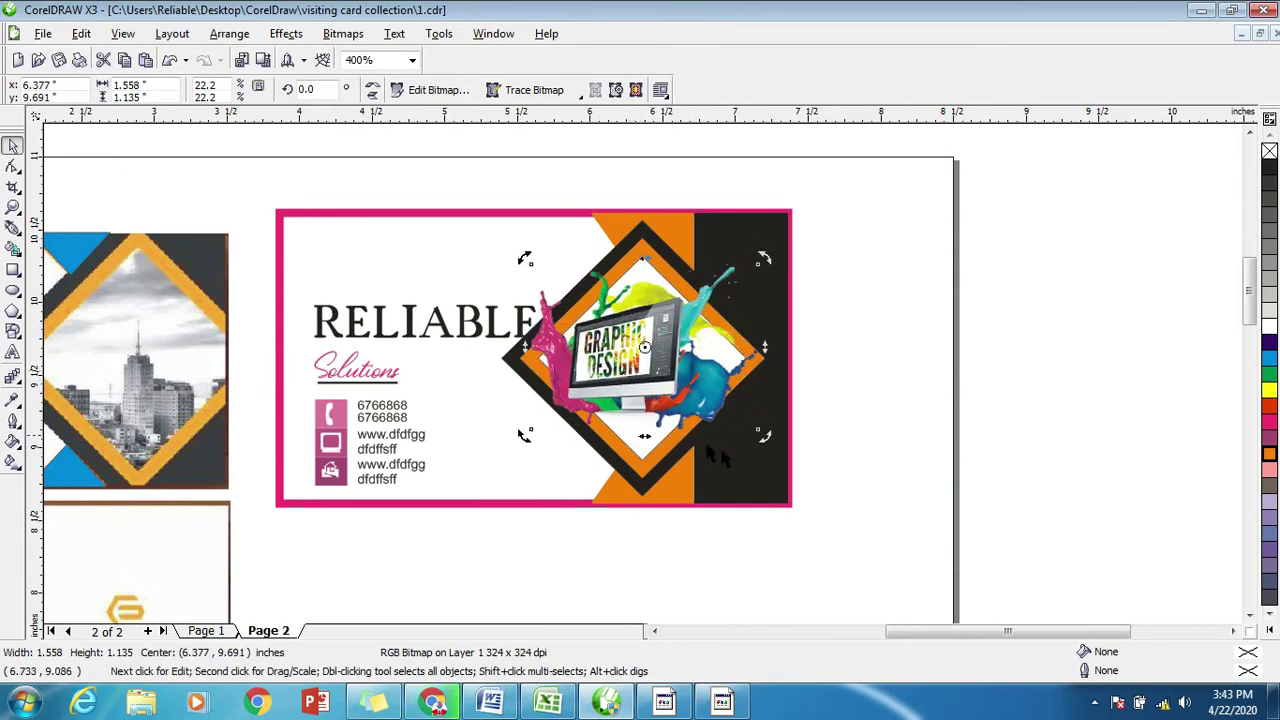
click(864, 443)
Draw an empty square to the right of the page.
scroll(645, 378, down, 1)
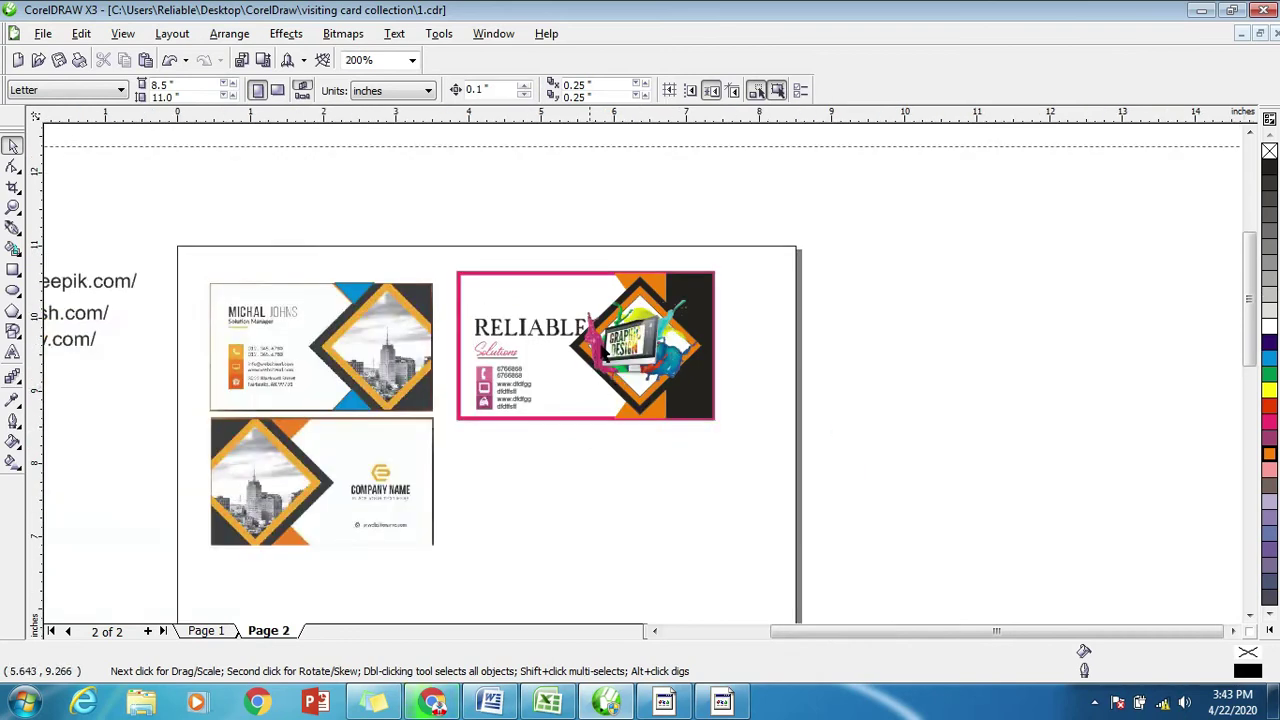
scroll(640, 374, up, 1)
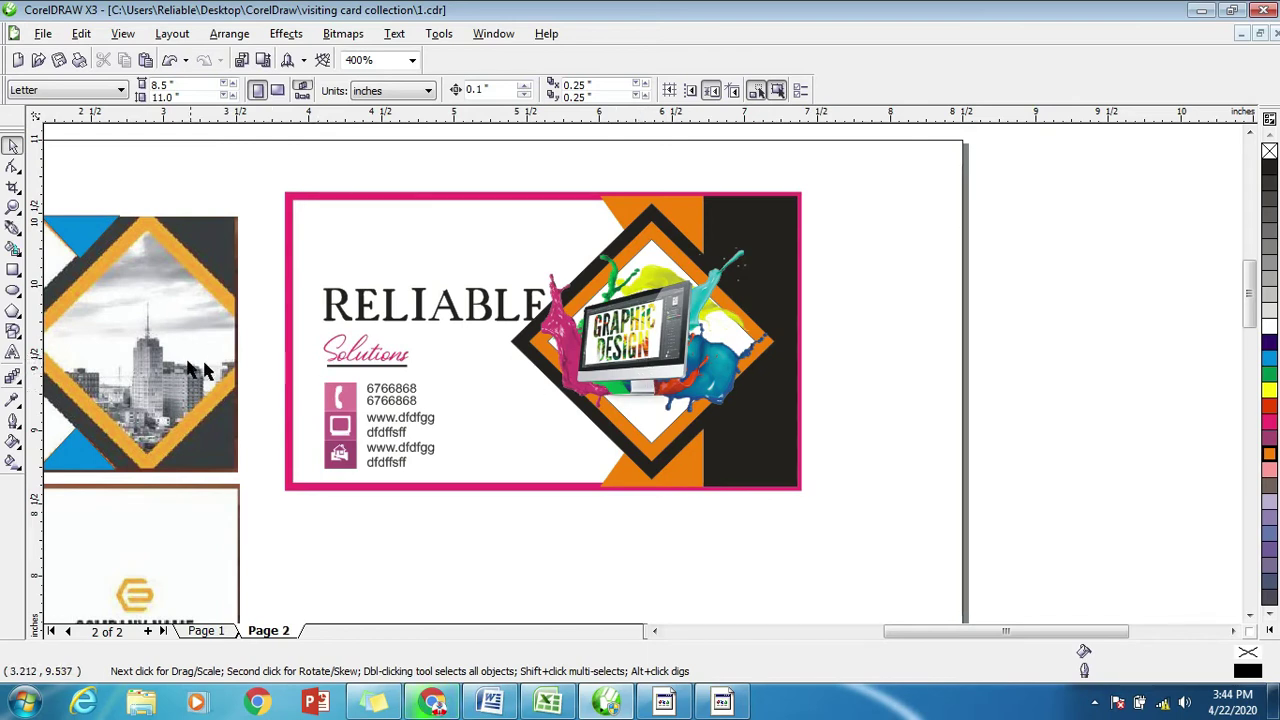
scroll(643, 381, down, 1)
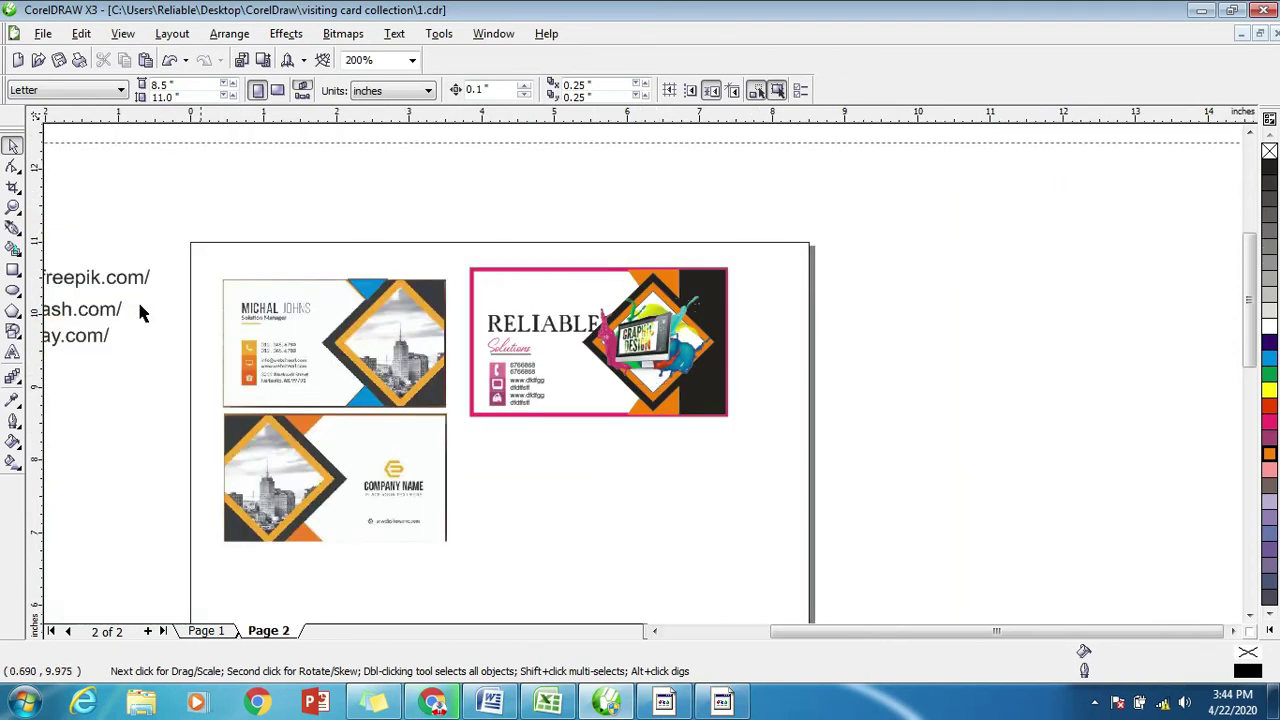
click(13, 269)
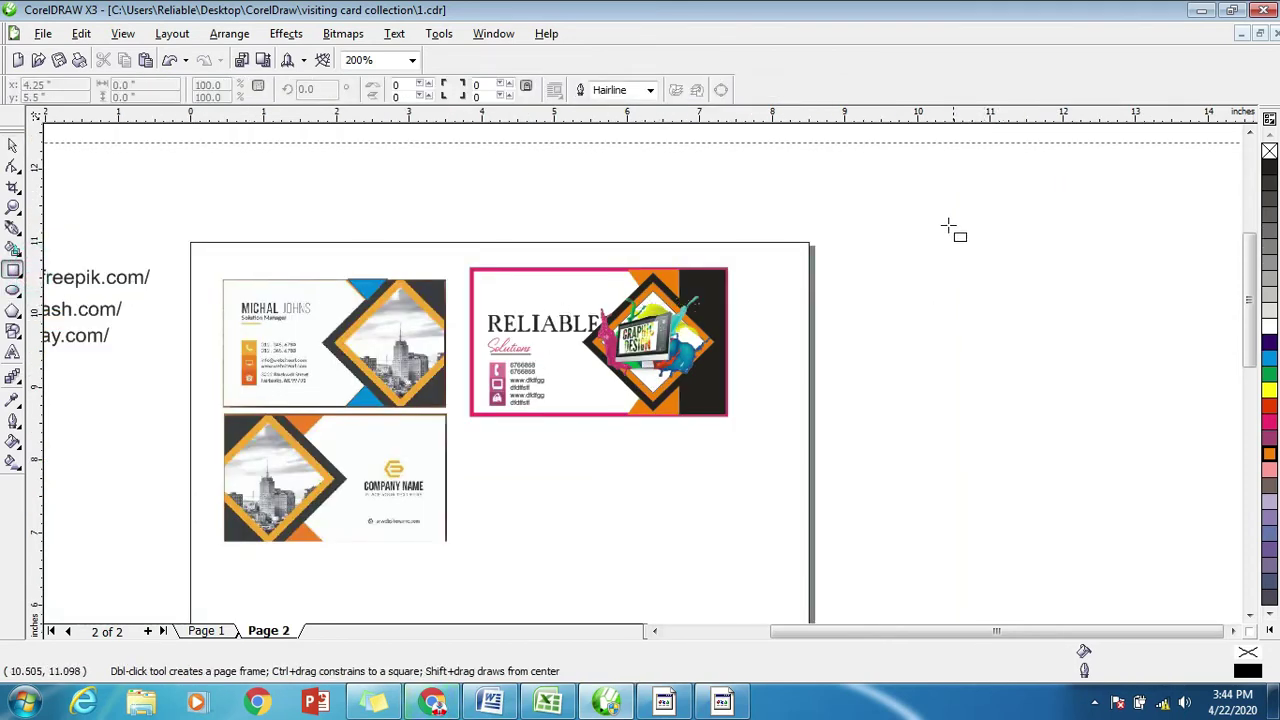
drag(948, 228, 1112, 392)
click(13, 145)
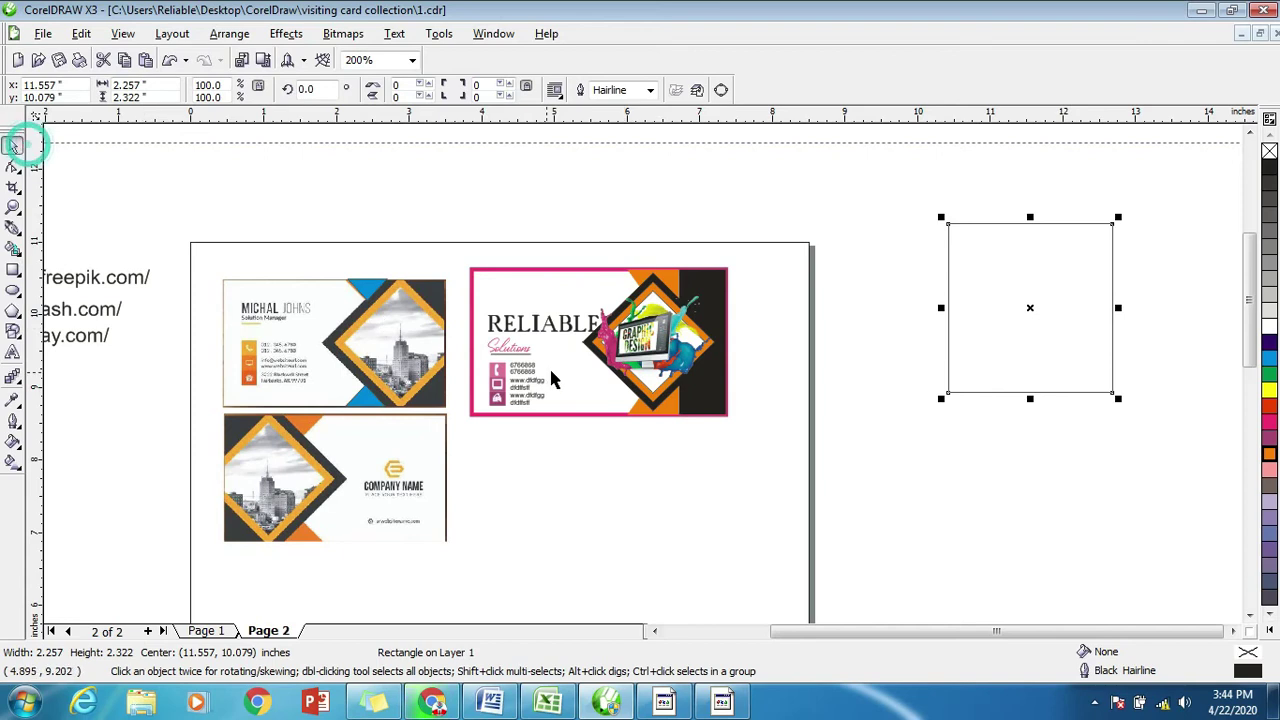
Shrink the graphic-design picture to about 1.21 inches wide and centre it in the diamond.
scroll(553, 380, up, 1)
click(750, 380)
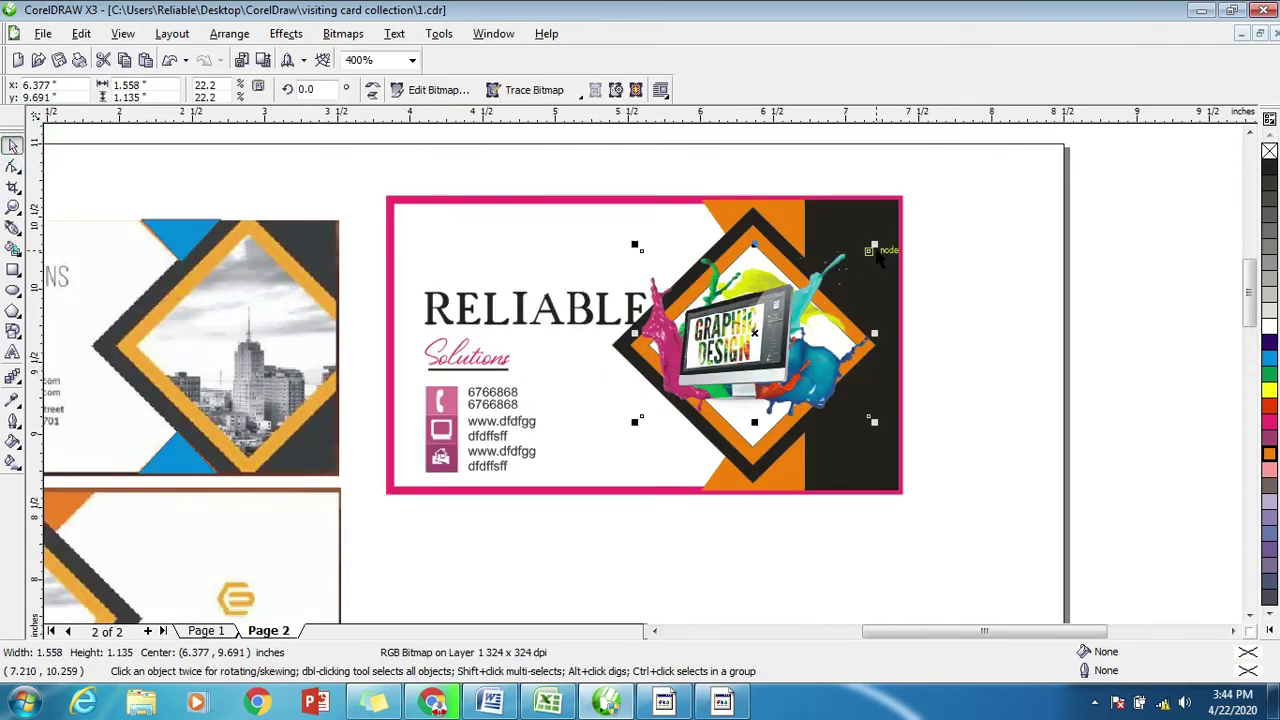
drag(875, 245, 823, 284)
drag(720, 397, 752, 382)
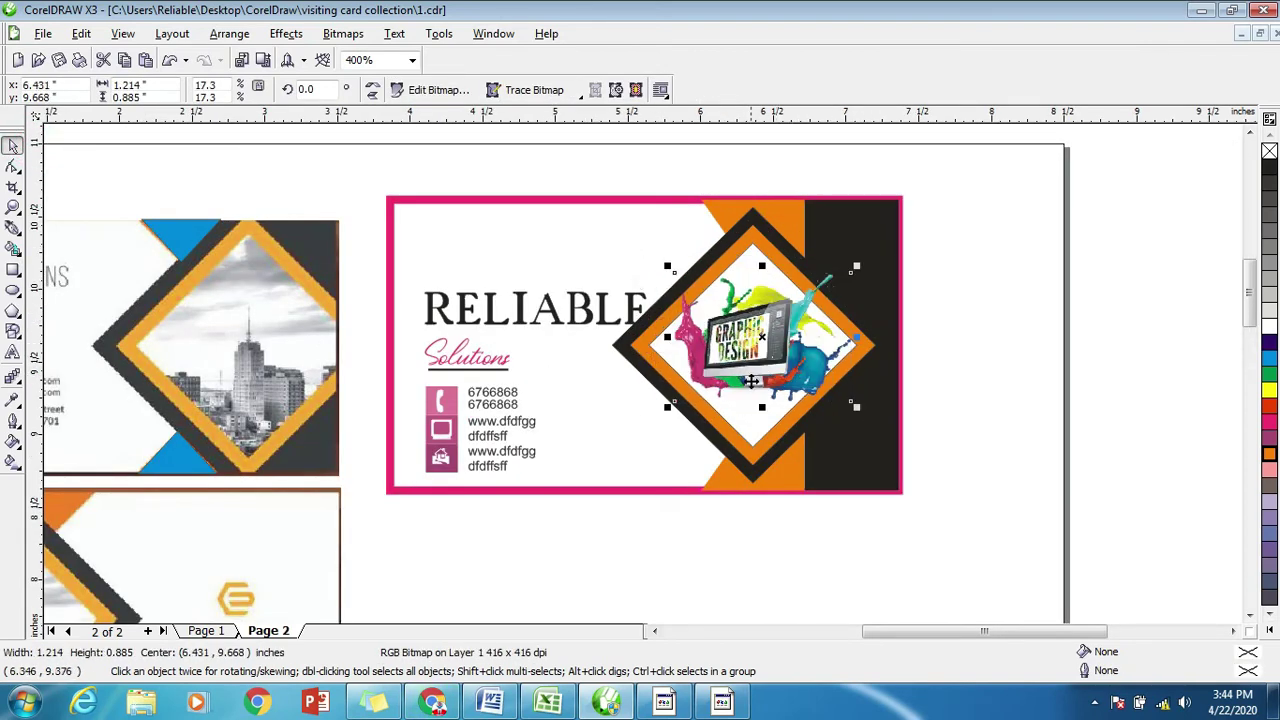
scroll(767, 362, up, 1)
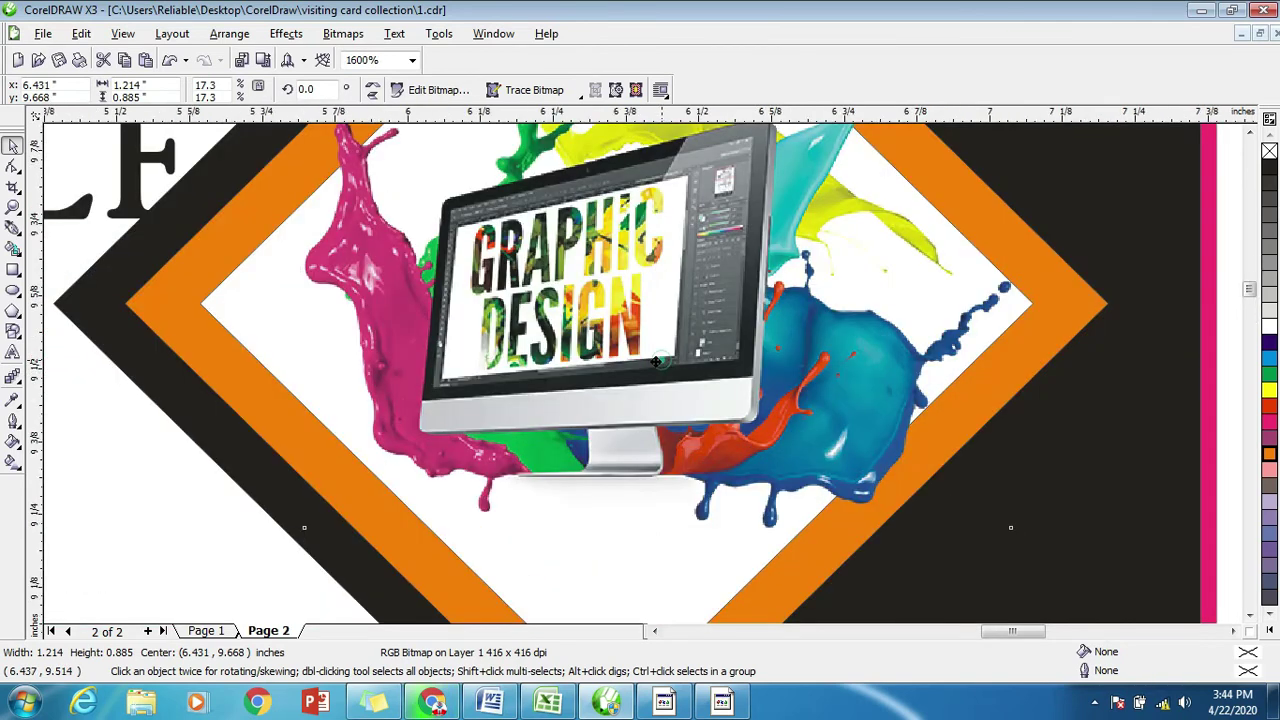
scroll(655, 366, up, 1)
scroll(645, 373, down, 1)
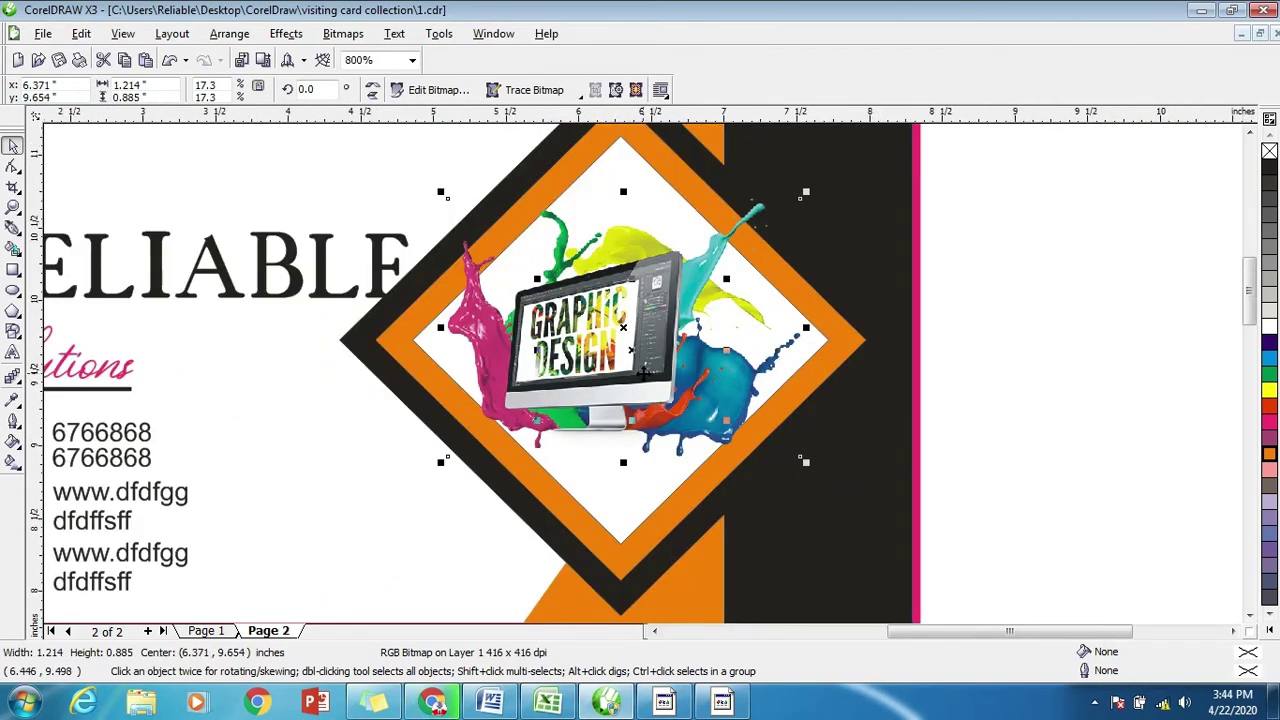
scroll(645, 373, down, 1)
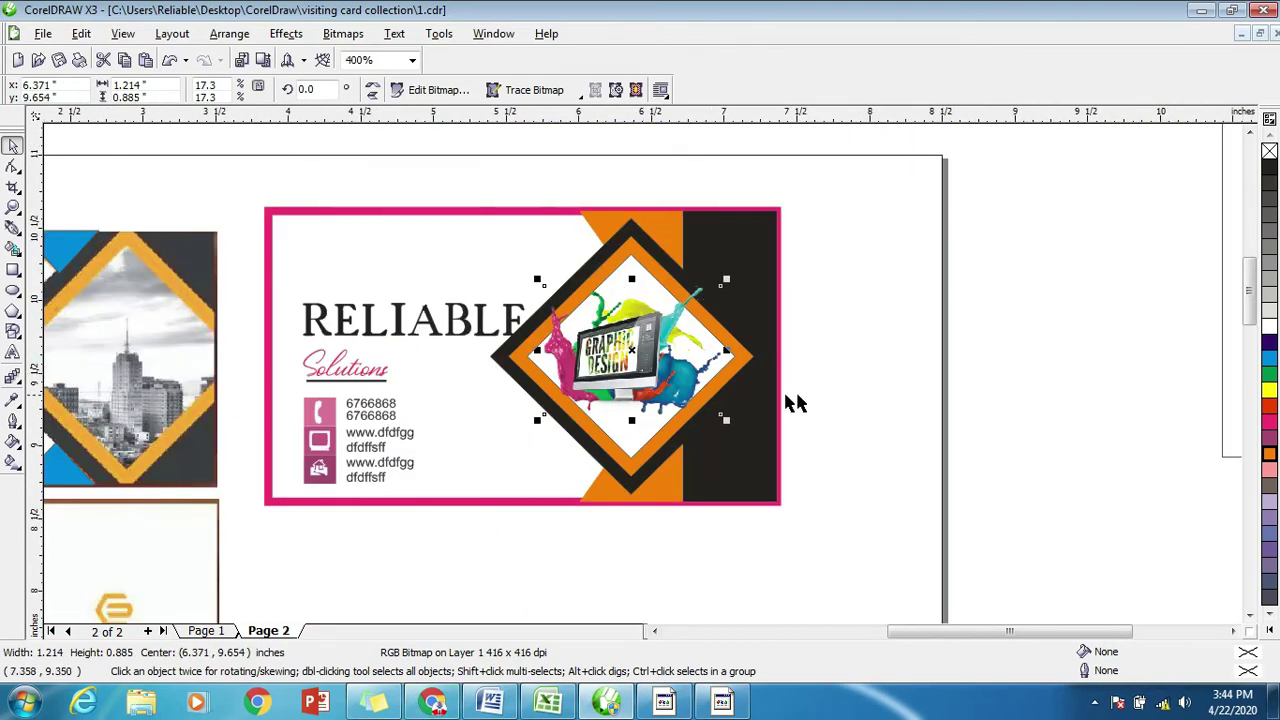
scroll(760, 363, down, 1)
click(880, 397)
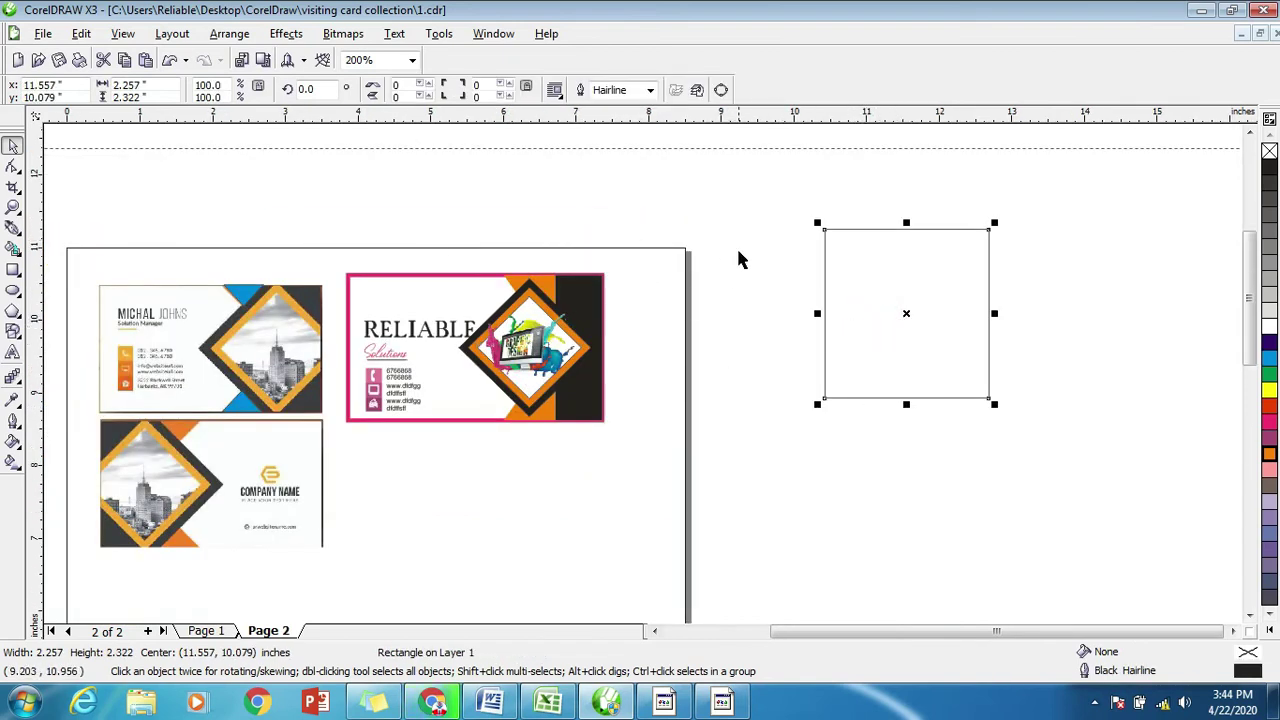
Replace the empty square with an enlarged four-sided polygon diamond beside the page.
key(Delete)
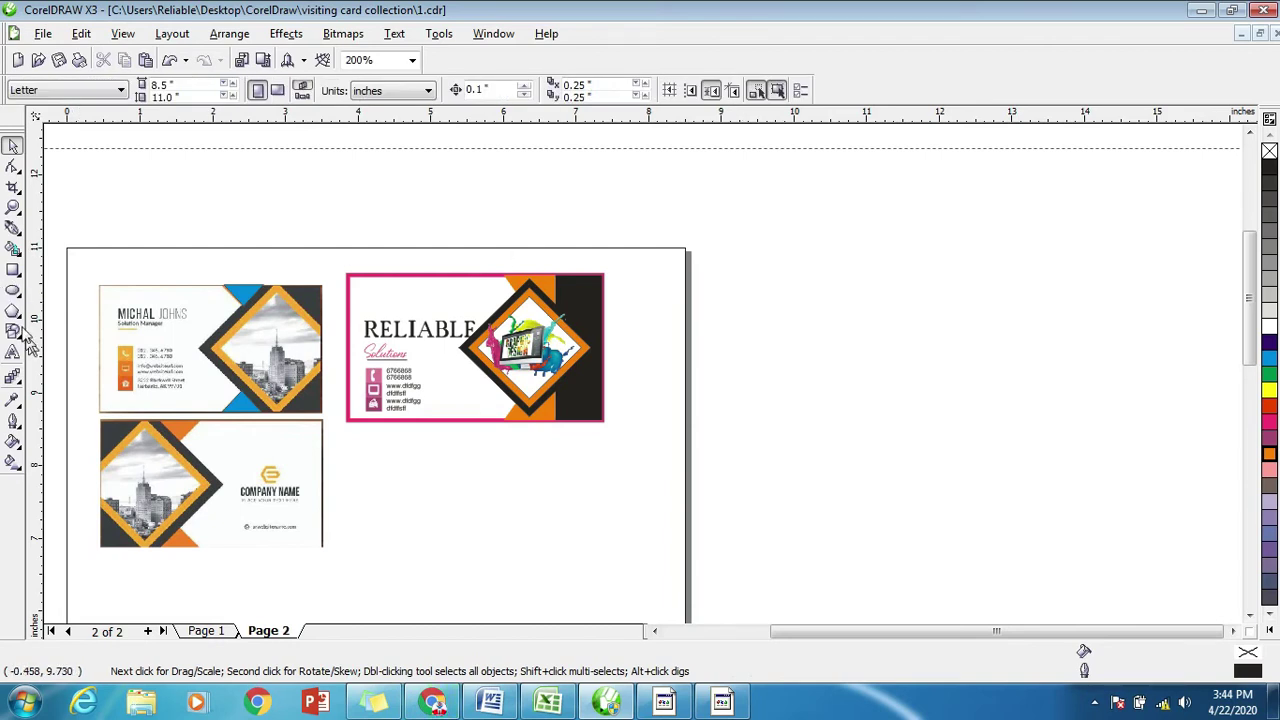
click(13, 311)
drag(706, 266, 860, 378)
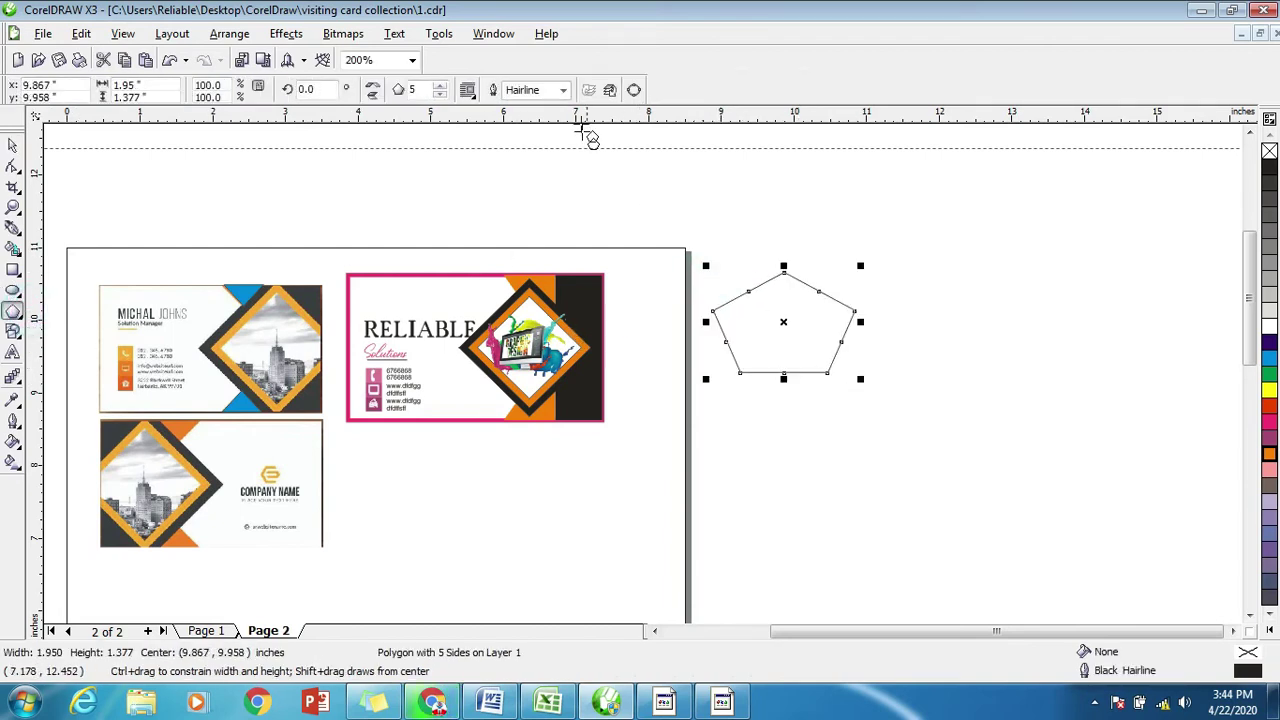
click(441, 95)
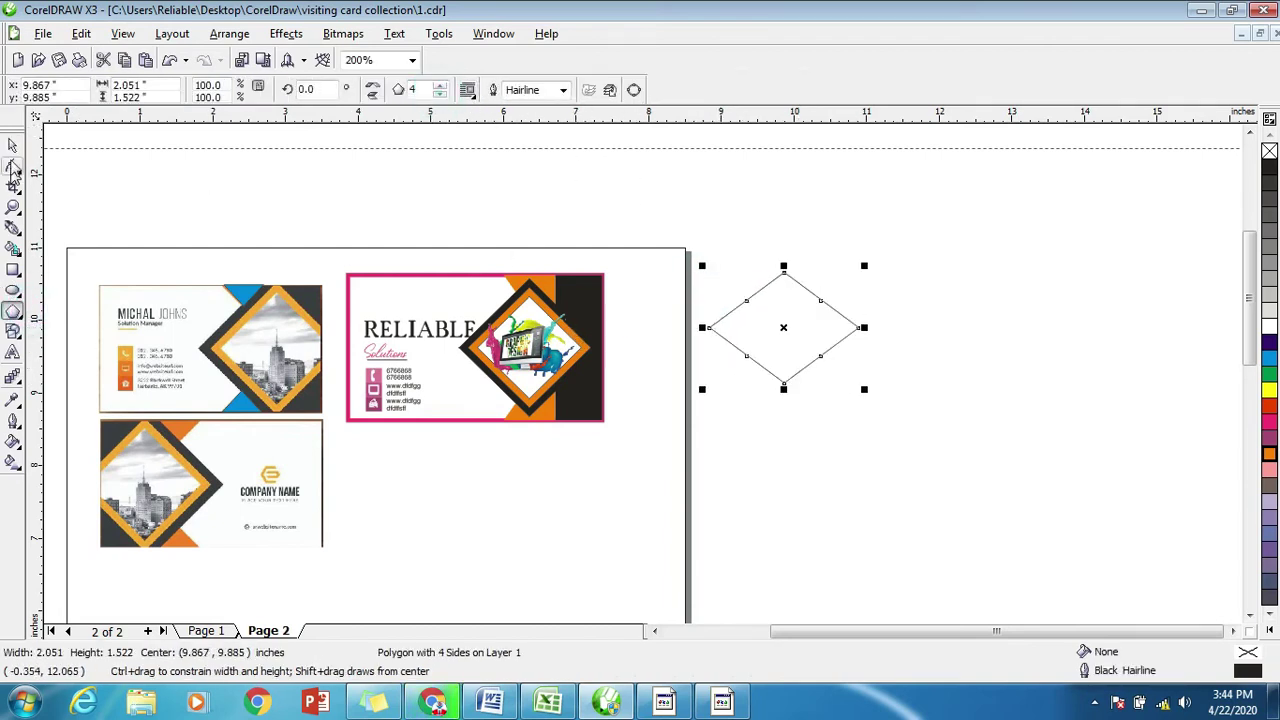
click(13, 145)
drag(866, 393, 913, 457)
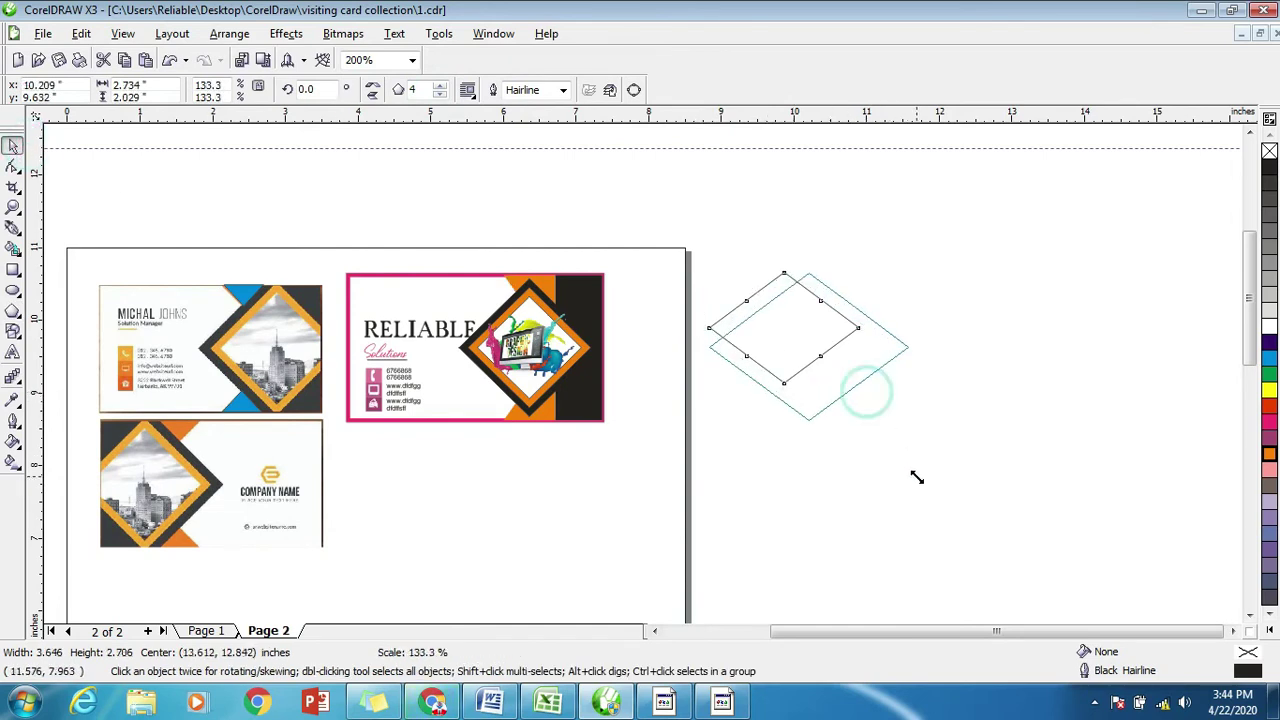
click(889, 221)
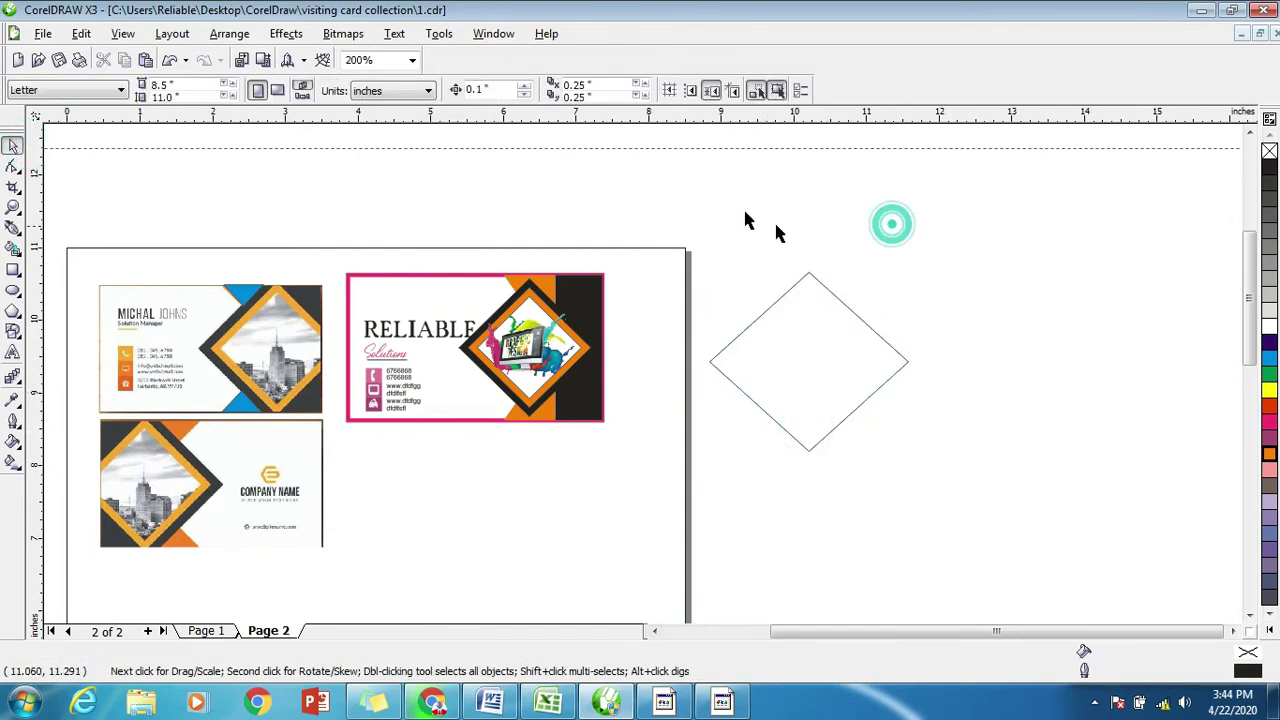
Import the install image from the images folder and place it right of the diamond.
right_click(741, 209)
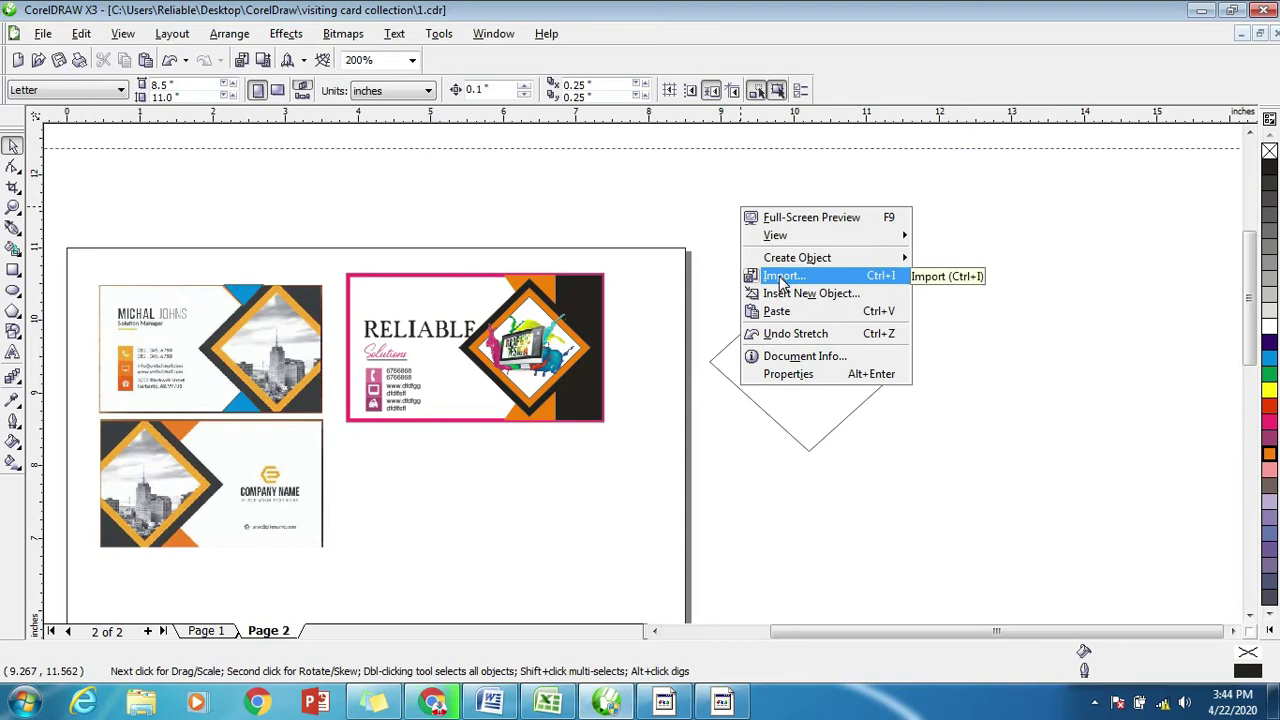
click(782, 278)
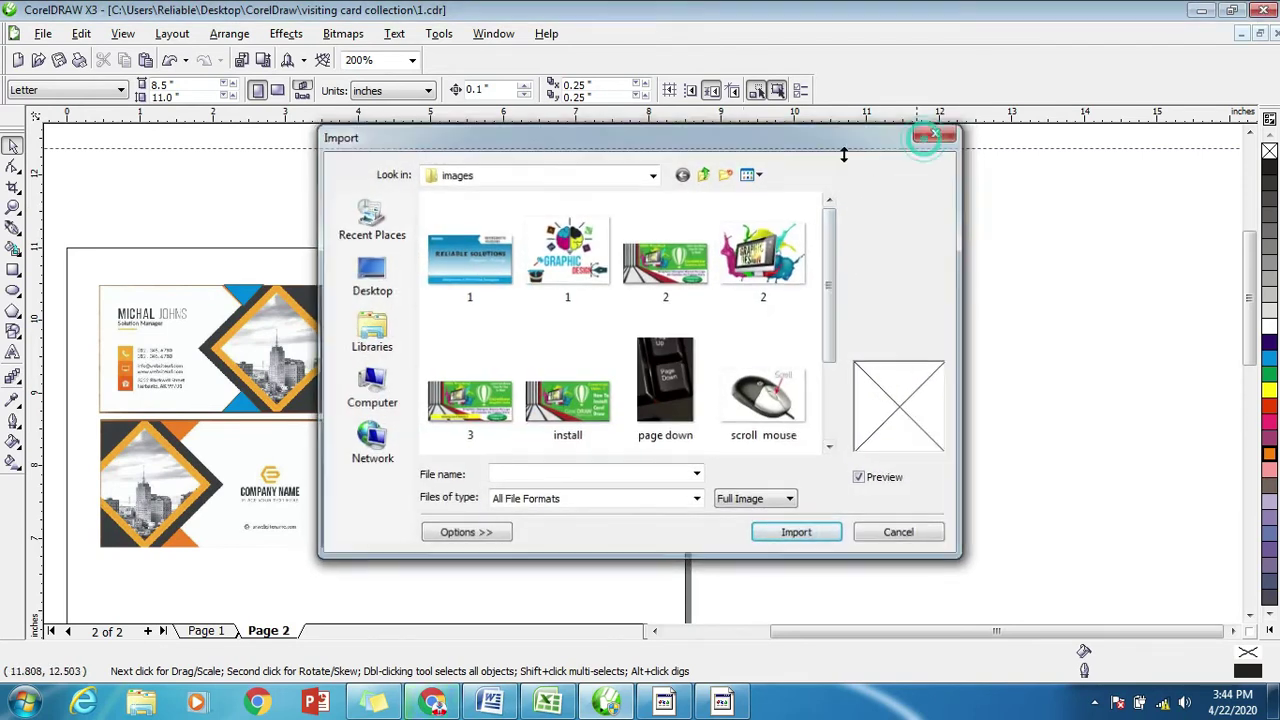
click(938, 131)
click(43, 33)
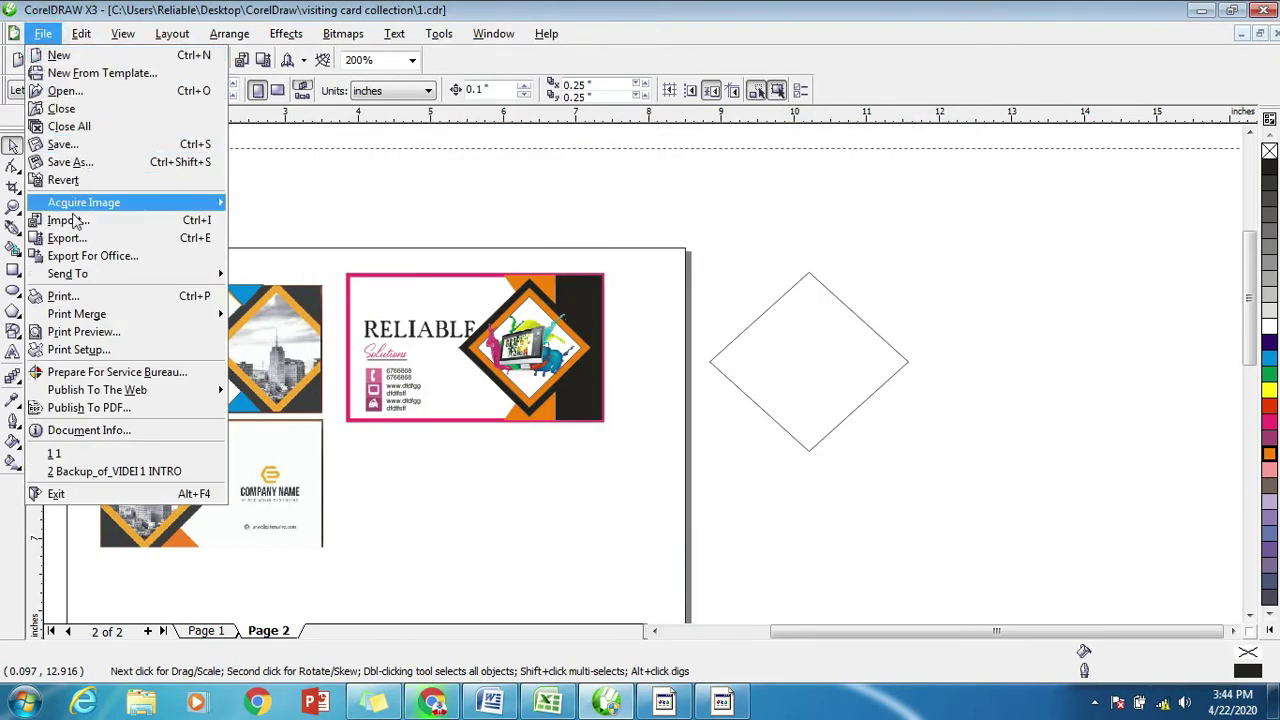
click(68, 220)
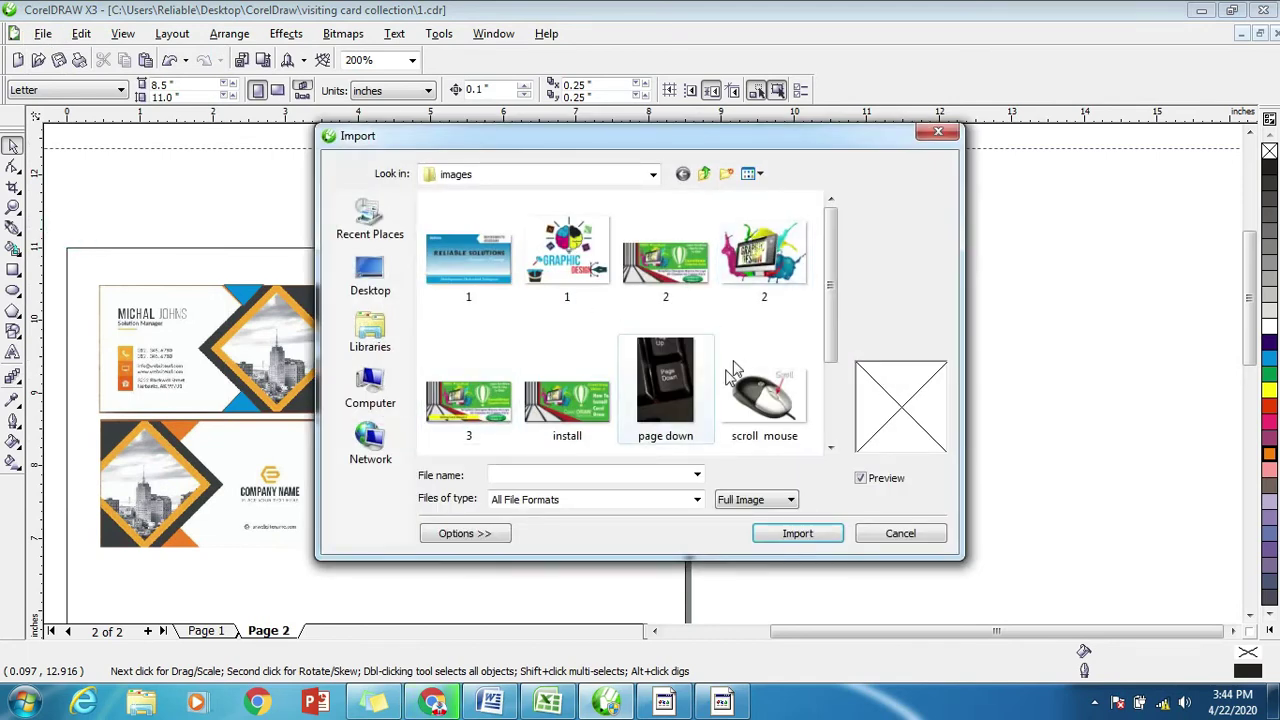
drag(829, 286, 829, 368)
scroll(808, 314, up, 3)
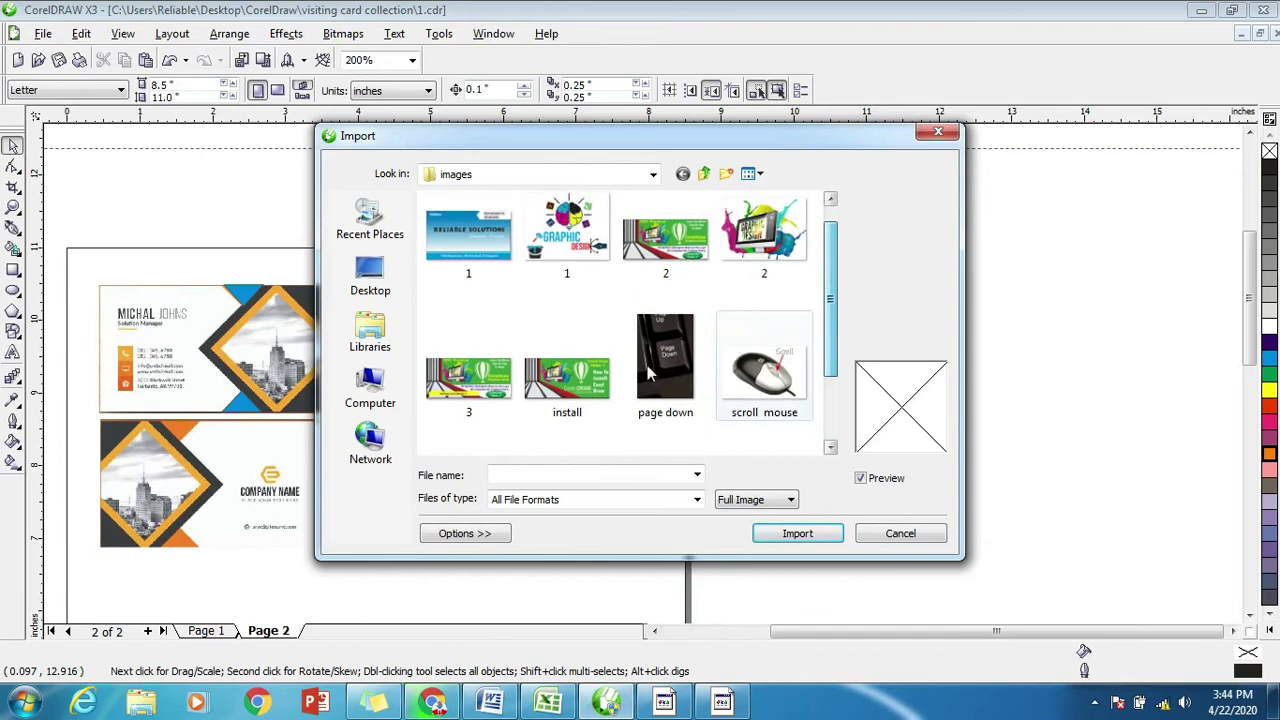
click(555, 388)
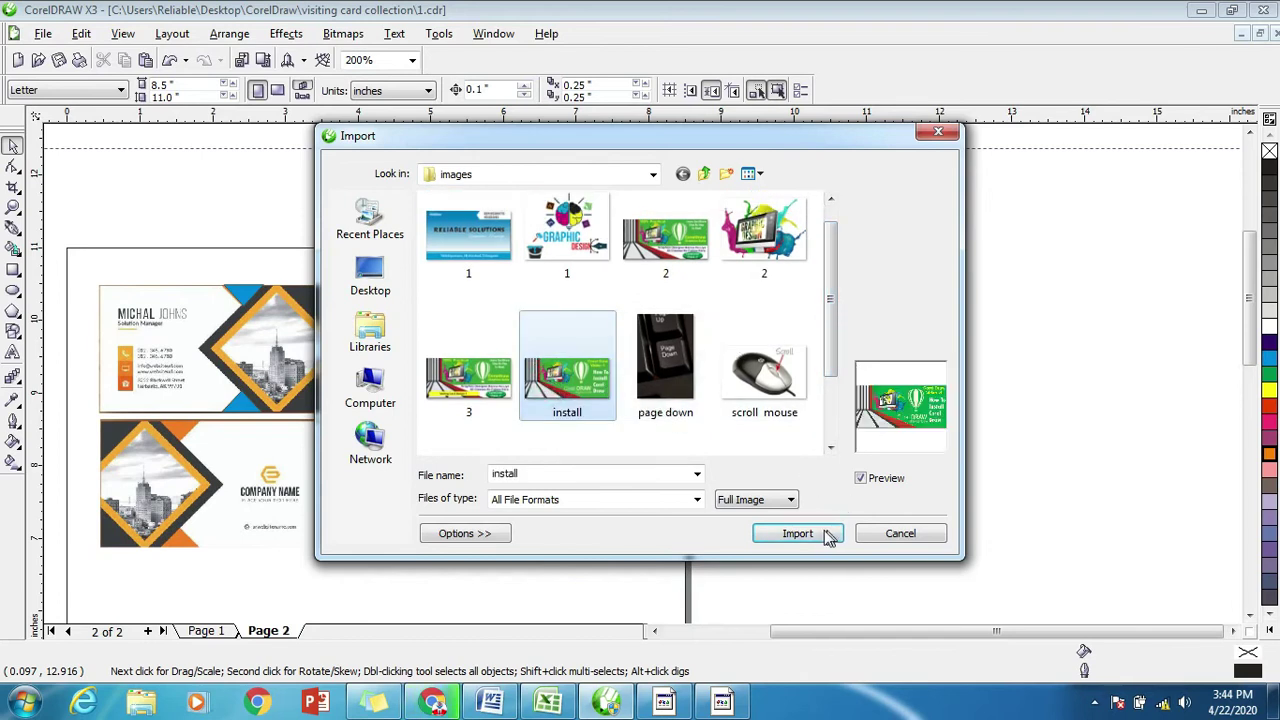
click(822, 535)
drag(913, 256, 1130, 363)
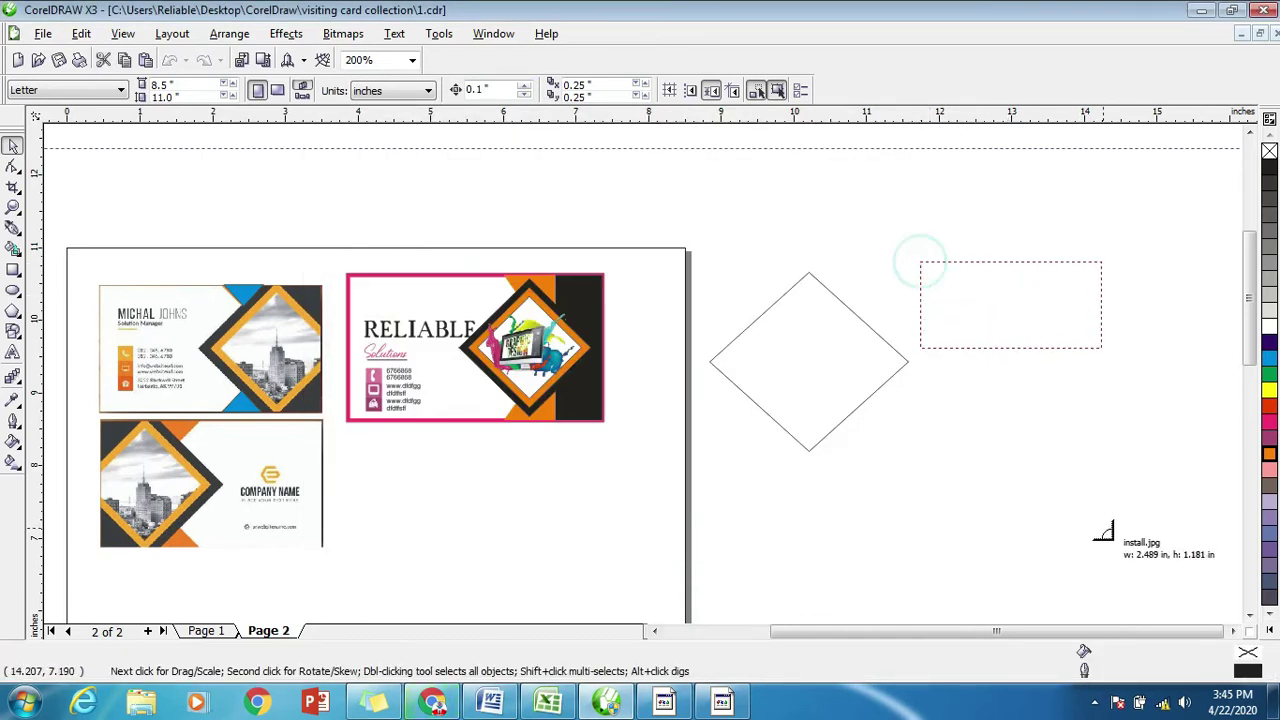
Reposition the install.jpg image beside the diamond outline.
scroll(963, 341, up, 1)
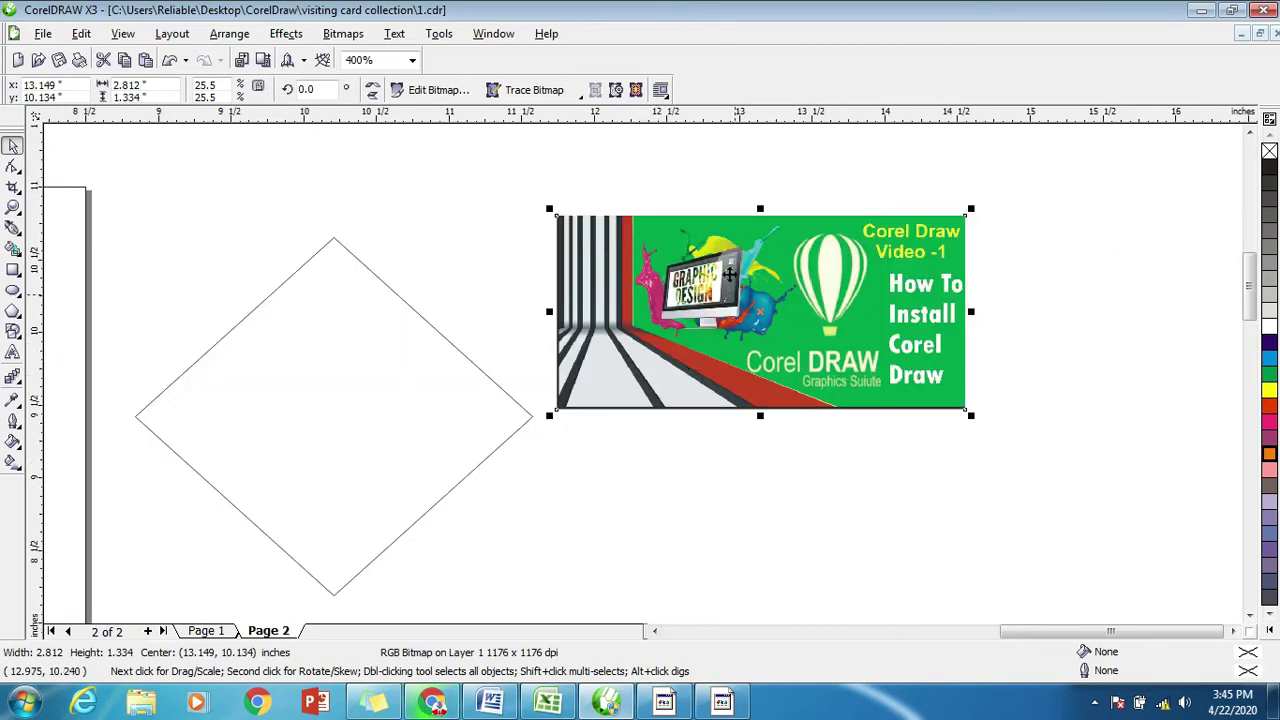
drag(725, 231, 833, 318)
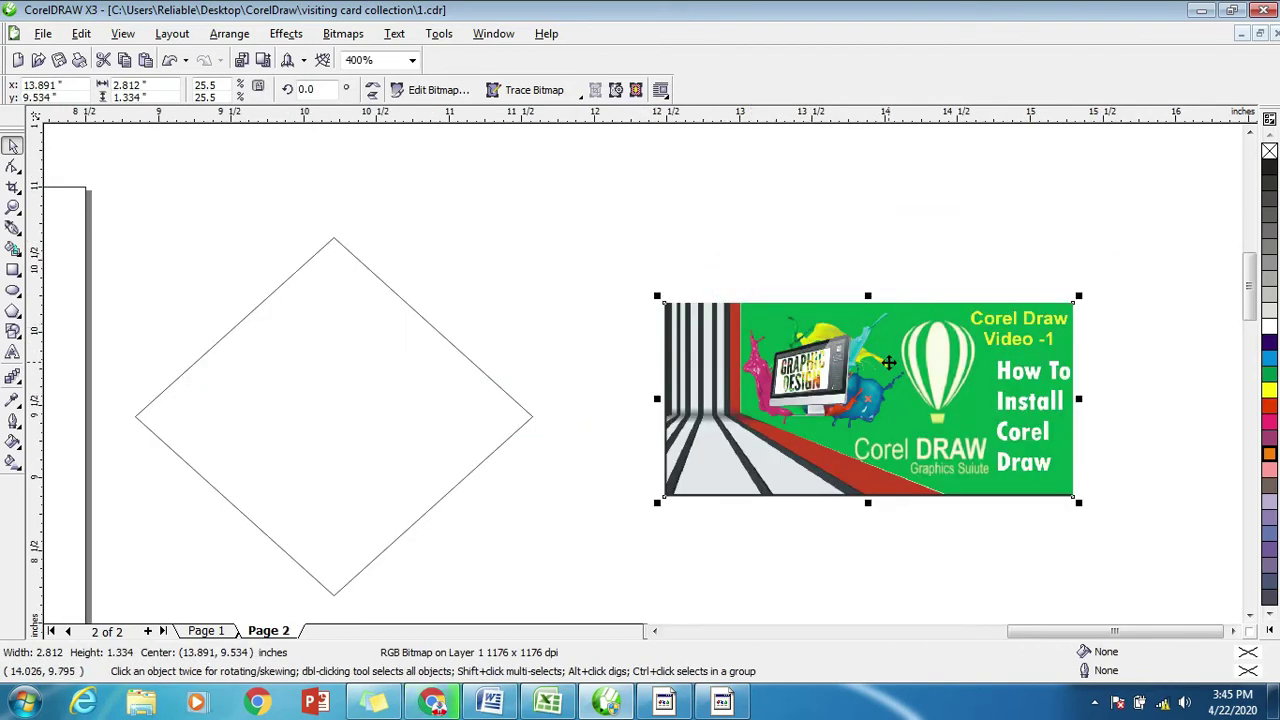
click(757, 263)
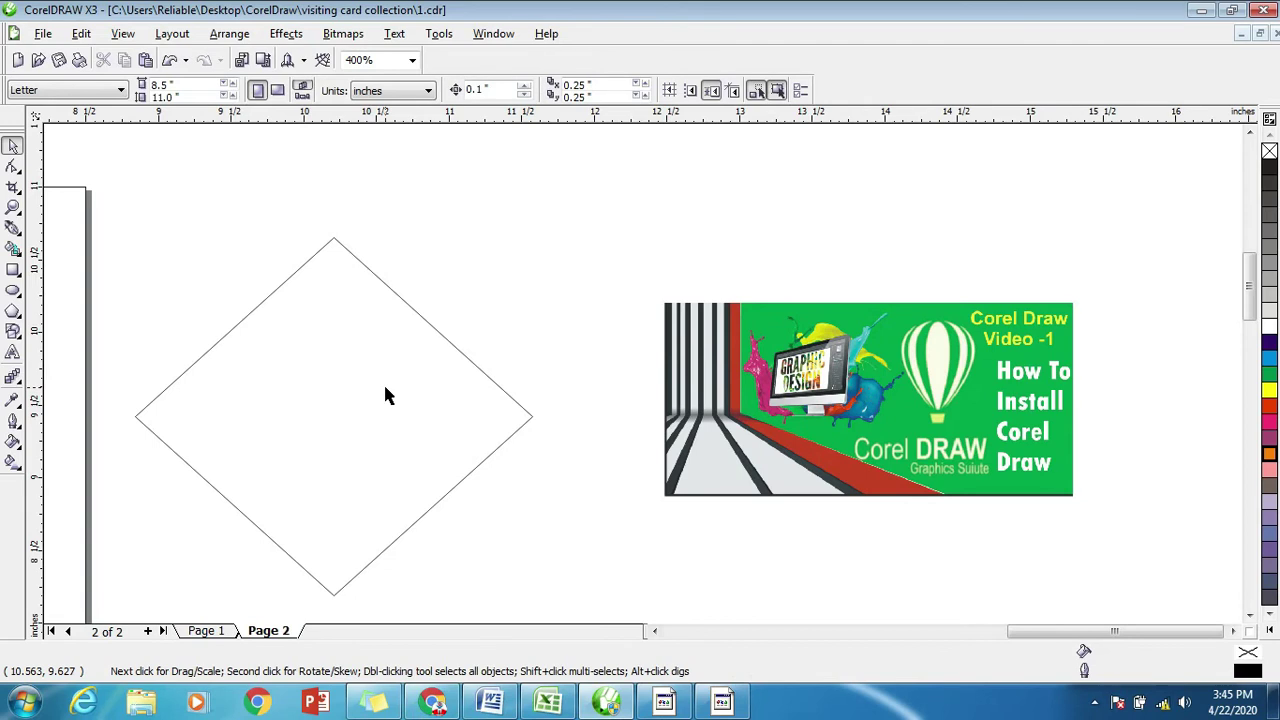
click(700, 367)
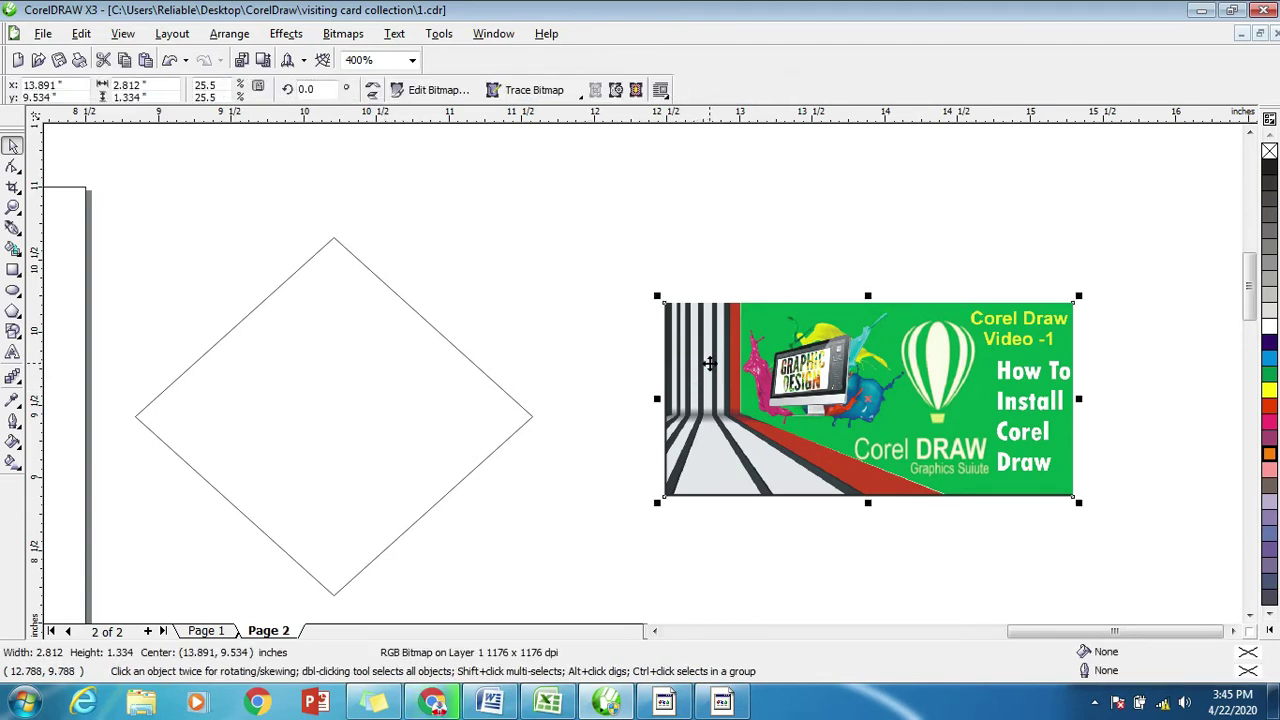
drag(708, 364, 363, 387)
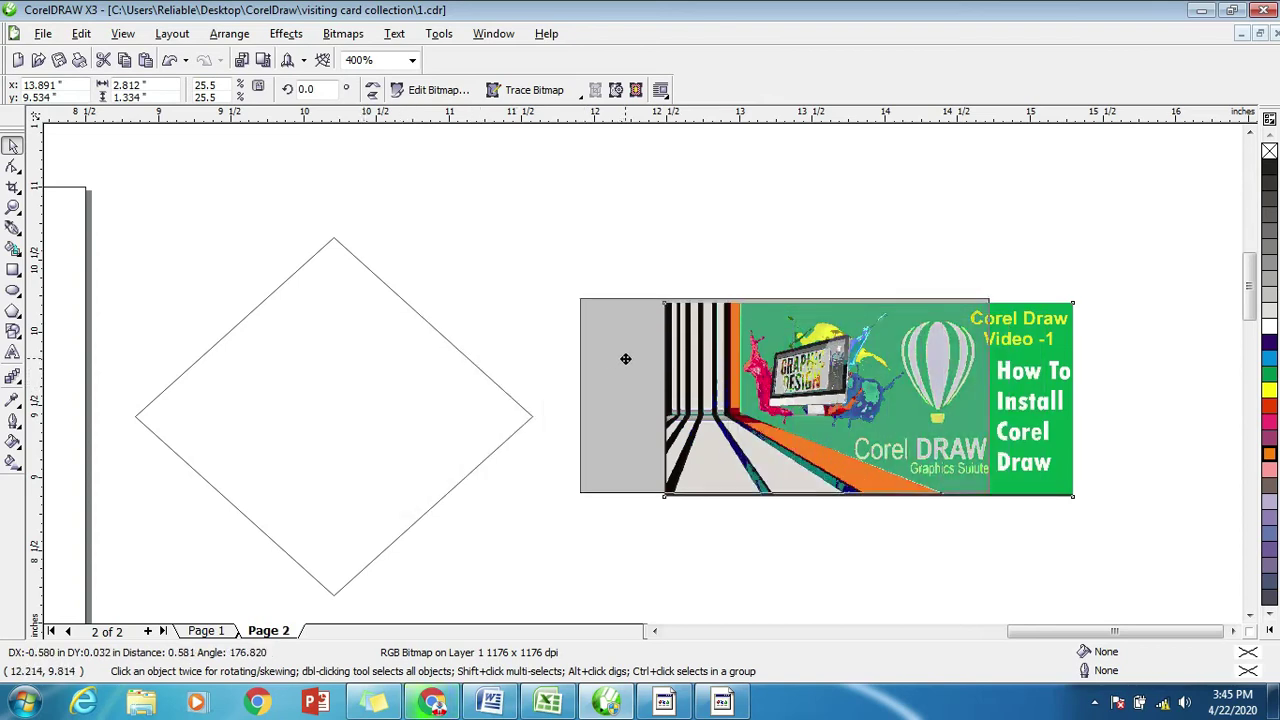
drag(363, 387, 634, 357)
click(757, 325)
Right-drag install.jpg onto the diamond and choose PowerClip Inside.
mouse_move(797, 330)
mouse_down()
mouse_move(351, 333)
mouse_move(747, 321)
mouse_up()
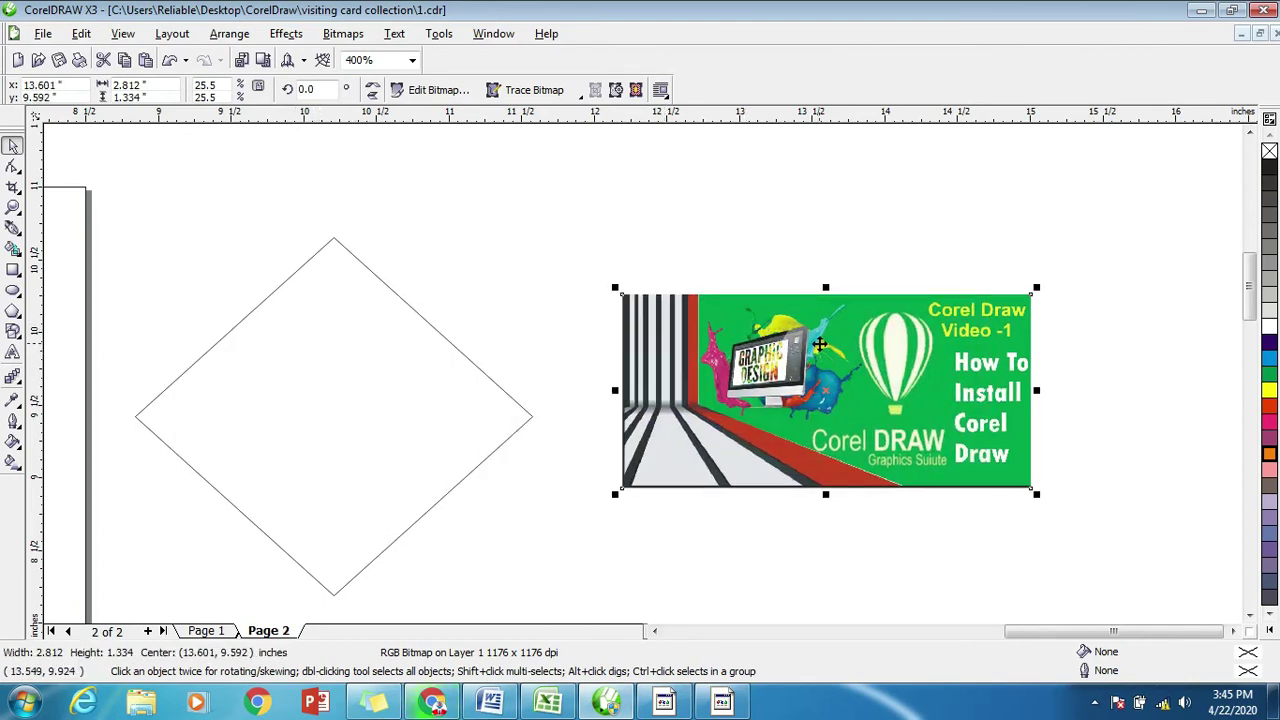
mouse_move(818, 343)
mouse_down()
mouse_move(470, 392)
mouse_move(335, 377)
mouse_up()
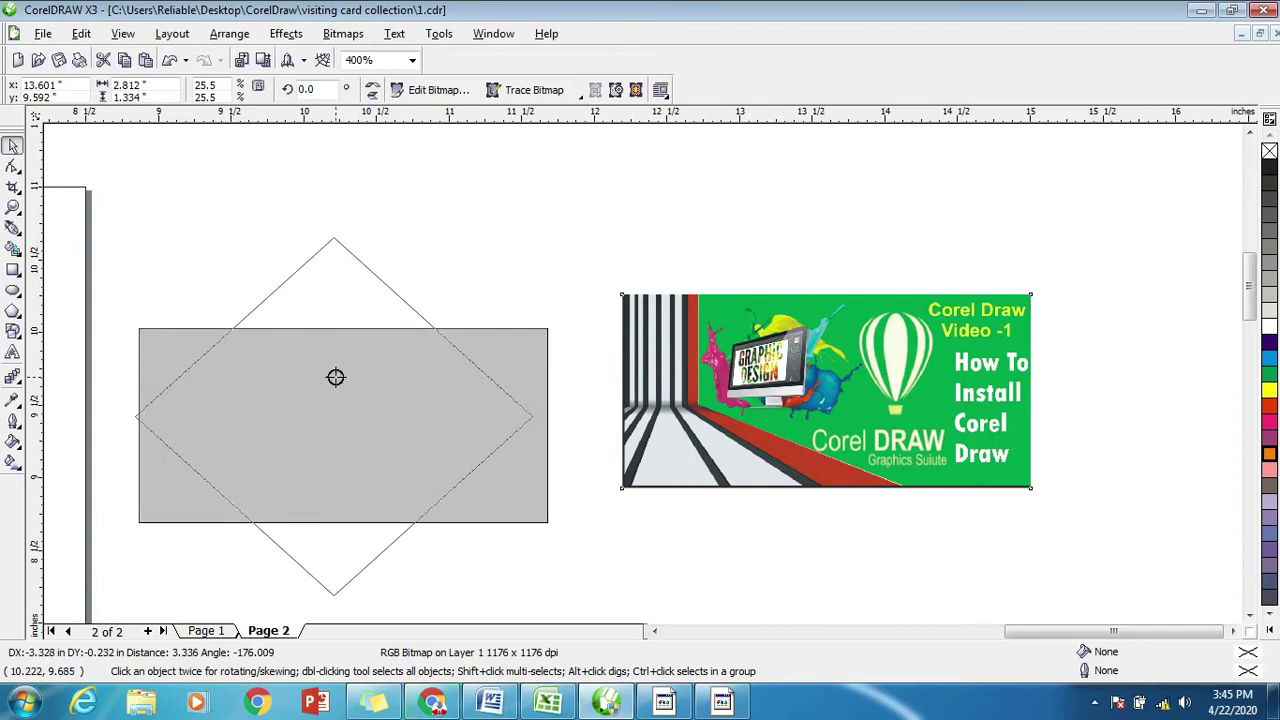
drag(340, 379, 337, 380)
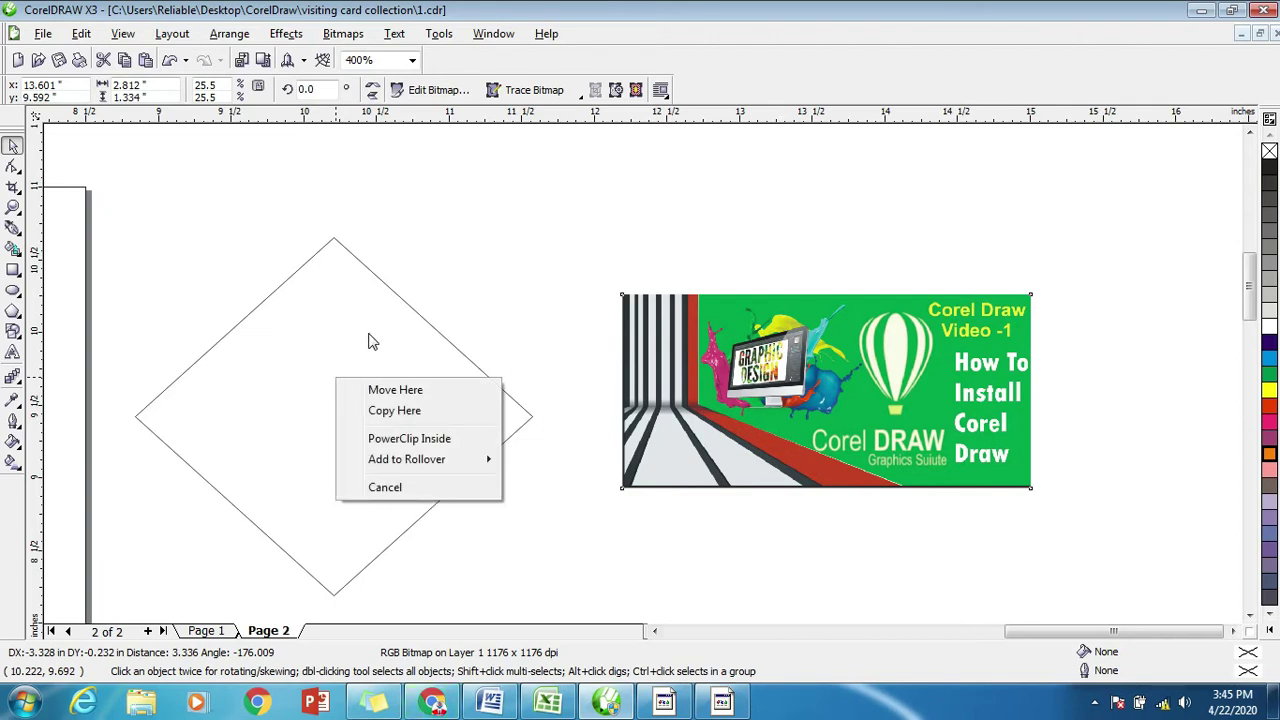
click(408, 440)
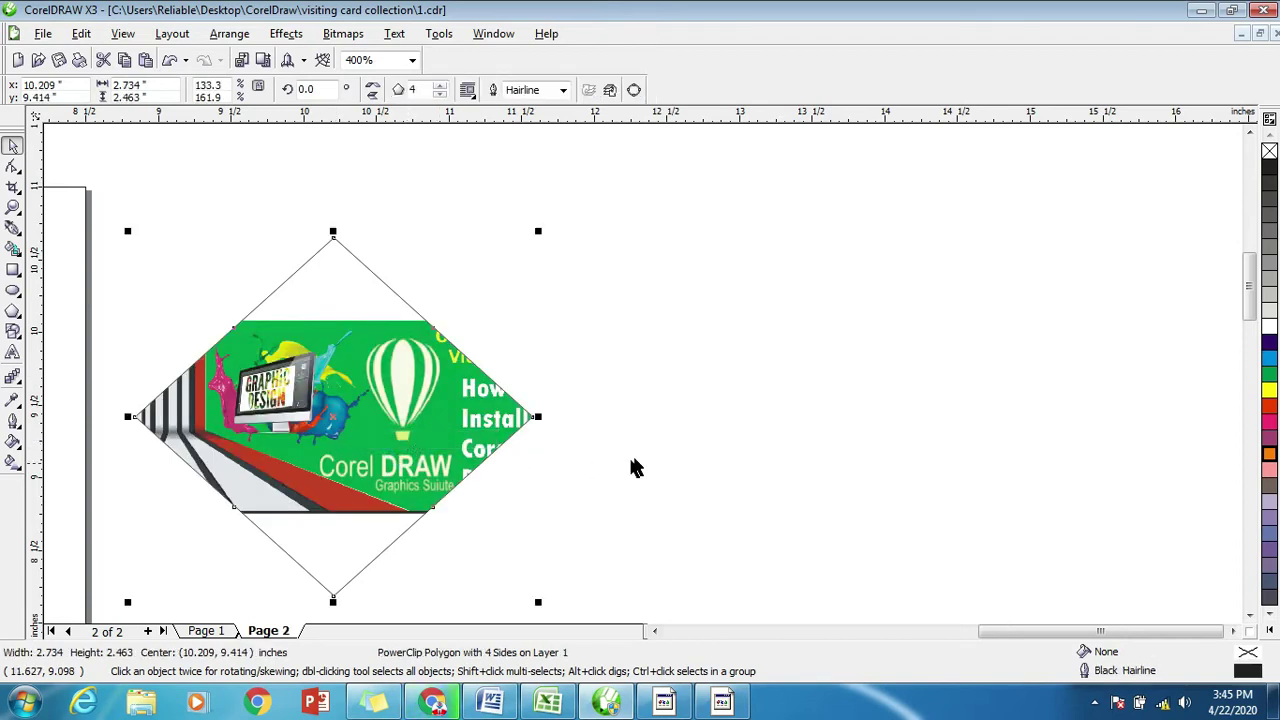
click(634, 455)
scroll(652, 372, down, 2)
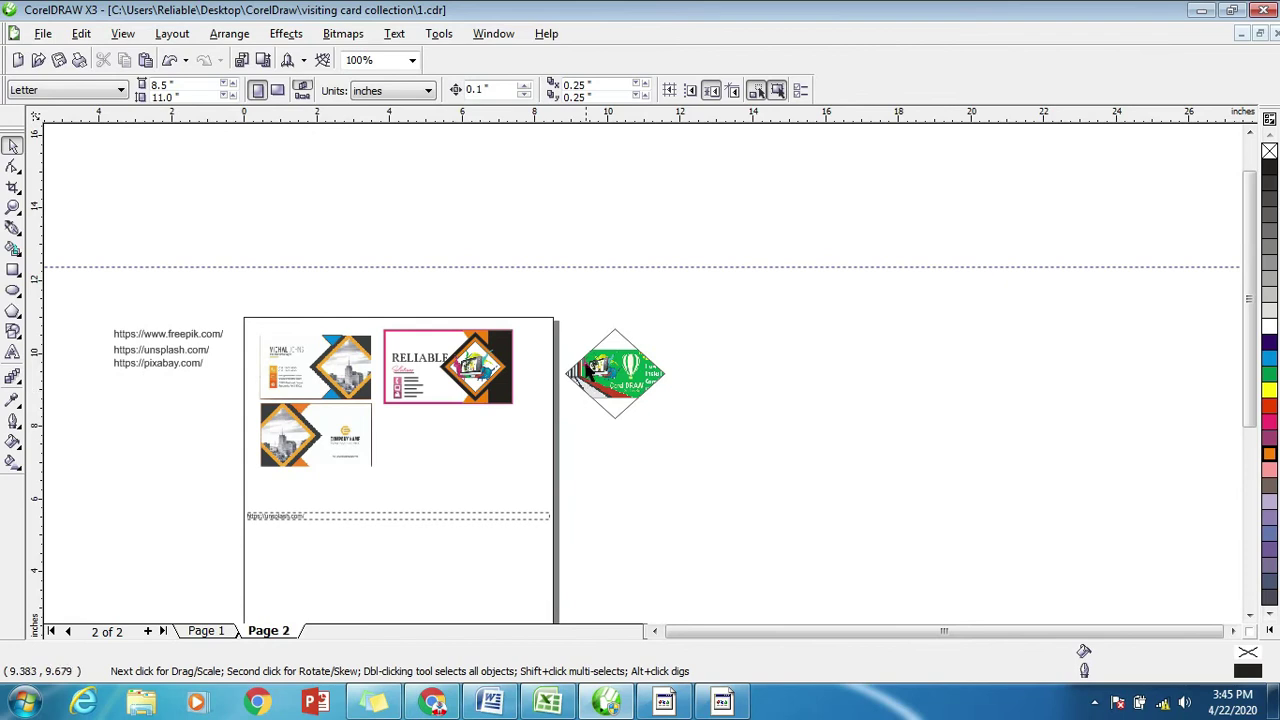
Enlarge the clipped install.jpg inside the diamond to about 5.33 x 2.53 in.
scroll(600, 375, up, 1)
scroll(716, 400, up, 1)
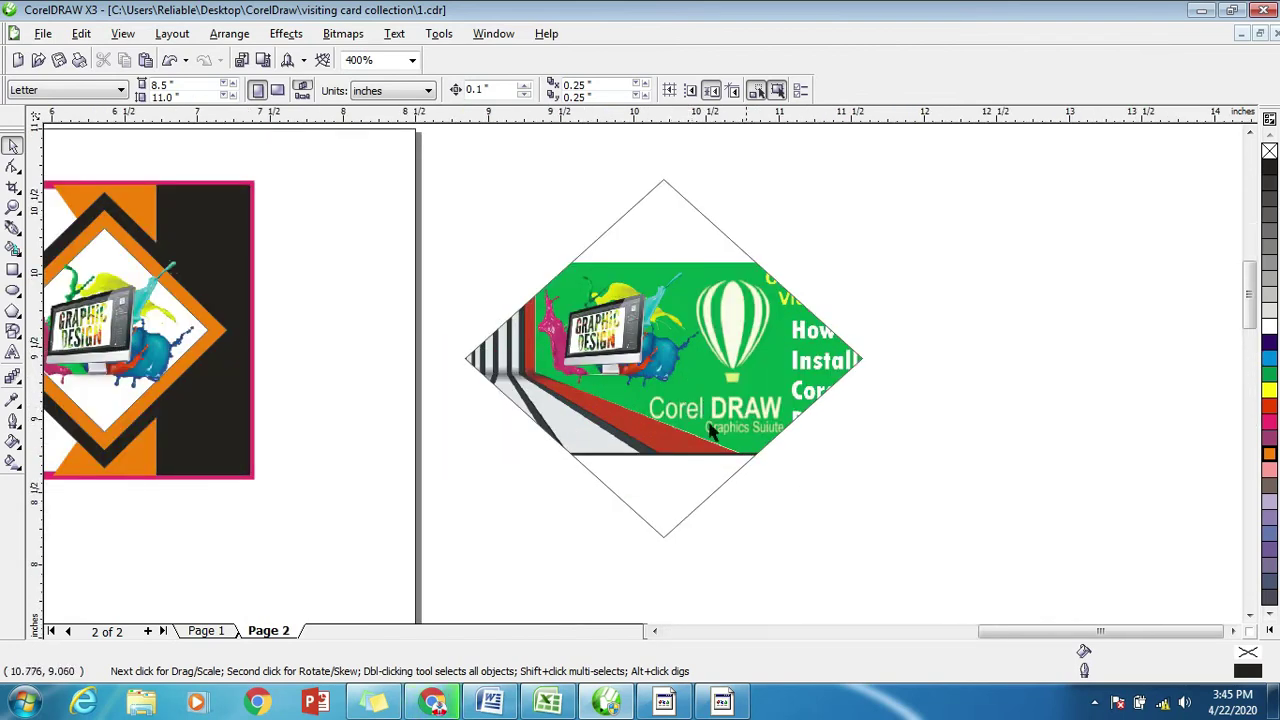
click(640, 358)
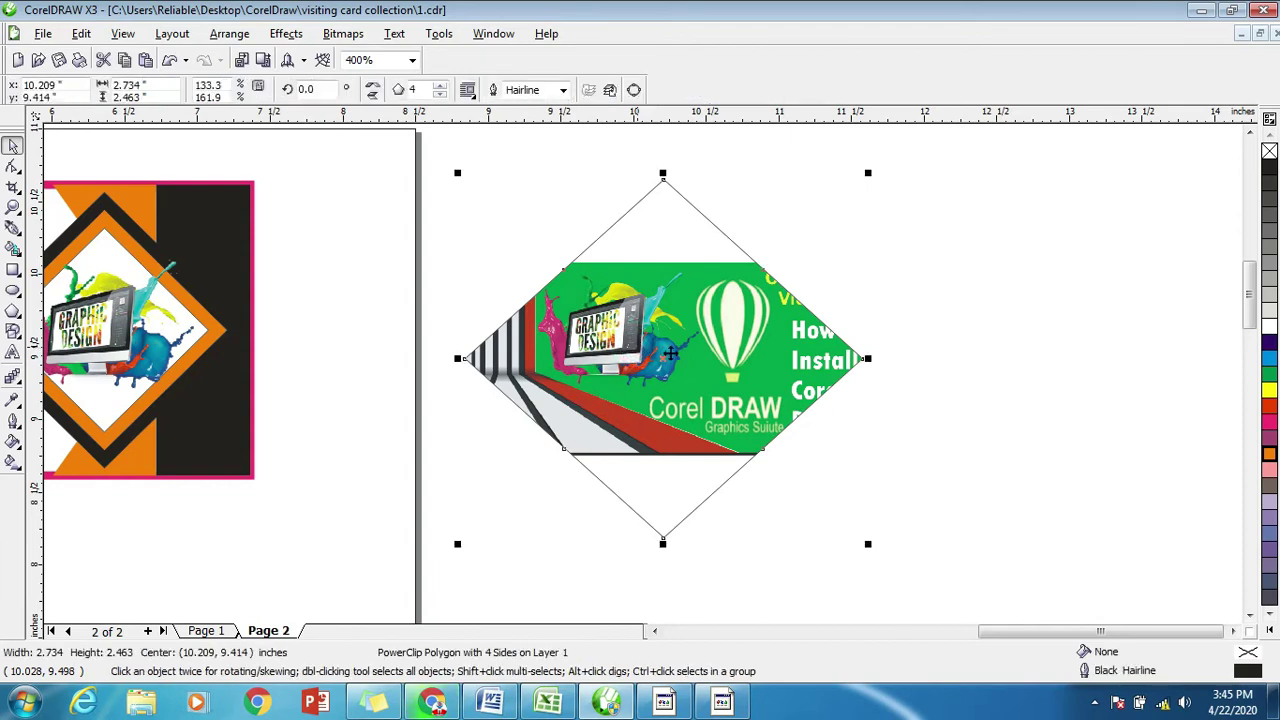
ctrl+click(658, 365)
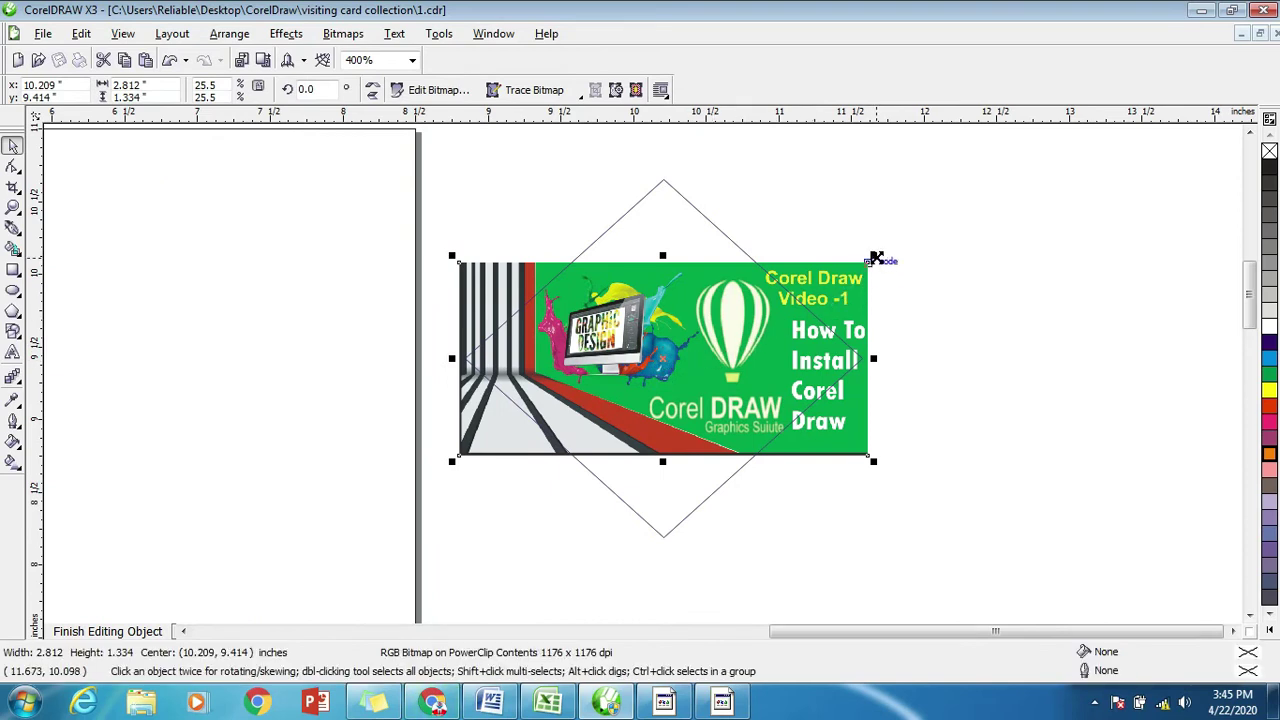
drag(876, 258, 1056, 170)
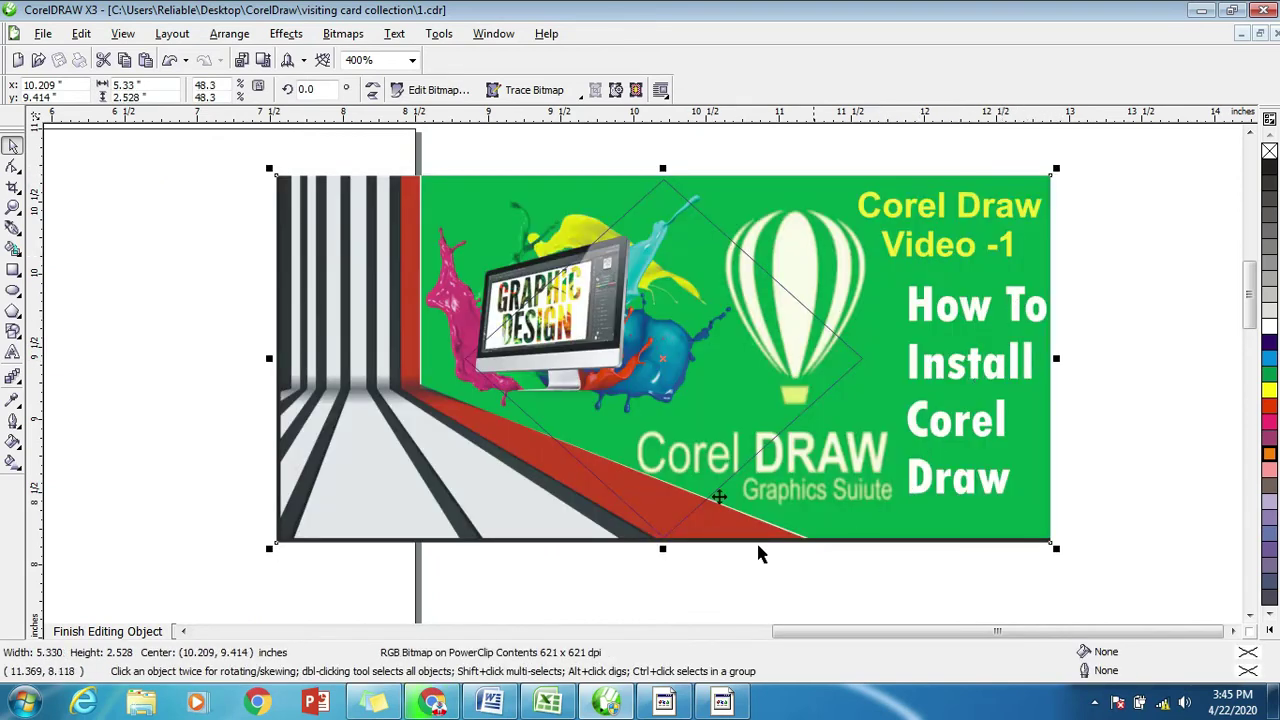
click(1152, 258)
Delete the image-filled diamond from the page.
scroll(610, 422, down, 2)
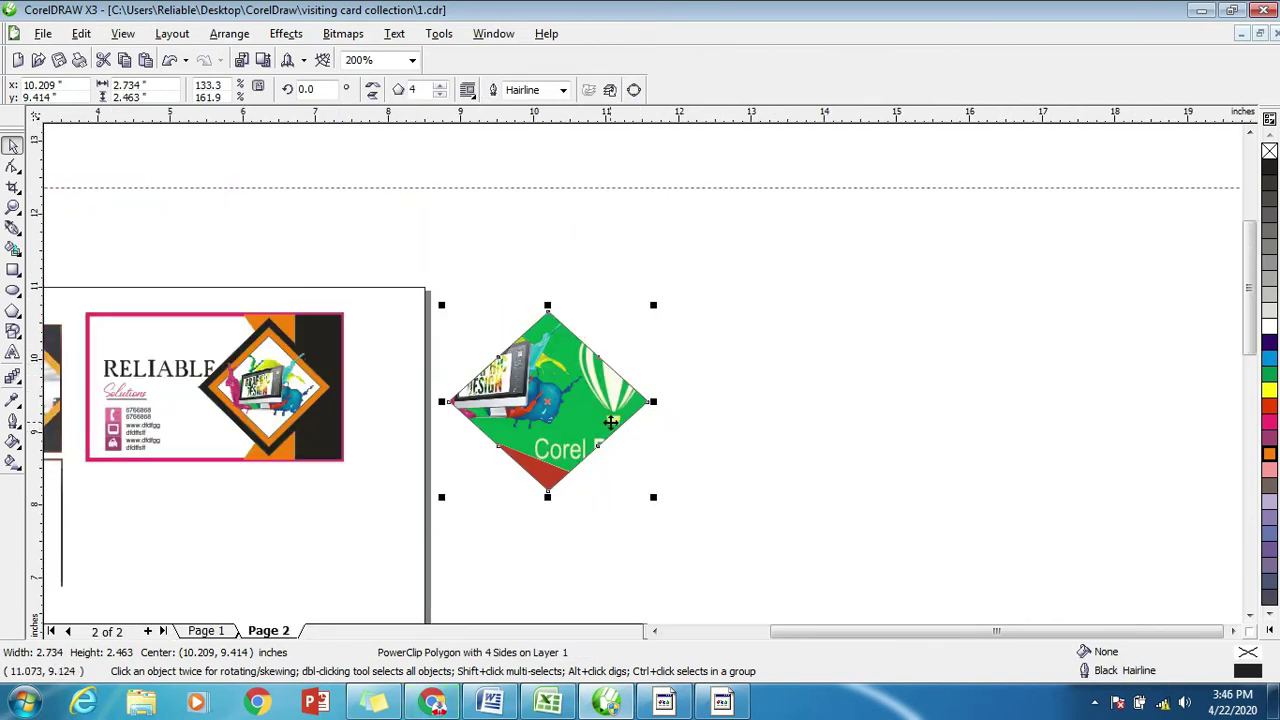
scroll(529, 401, down, 1)
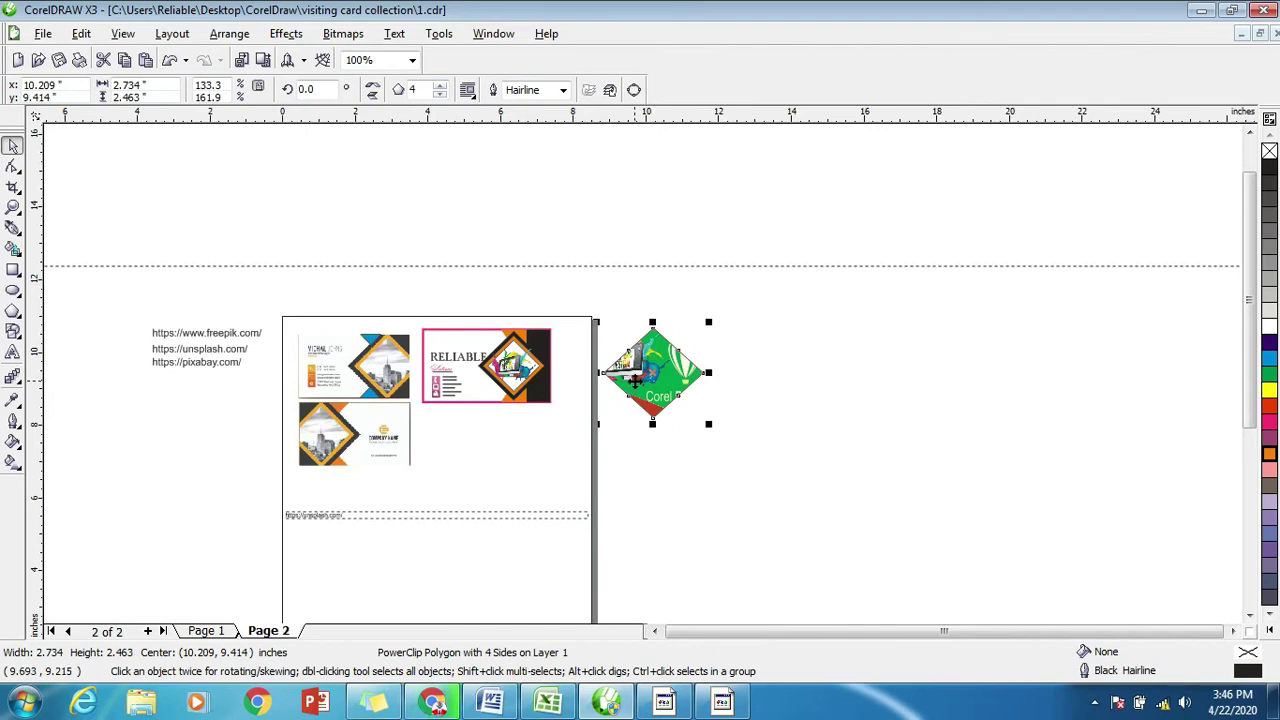
key(Delete)
Group the emblem's orange diamond, white centre and picture with Ctrl+G.
scroll(400, 400, up, 1)
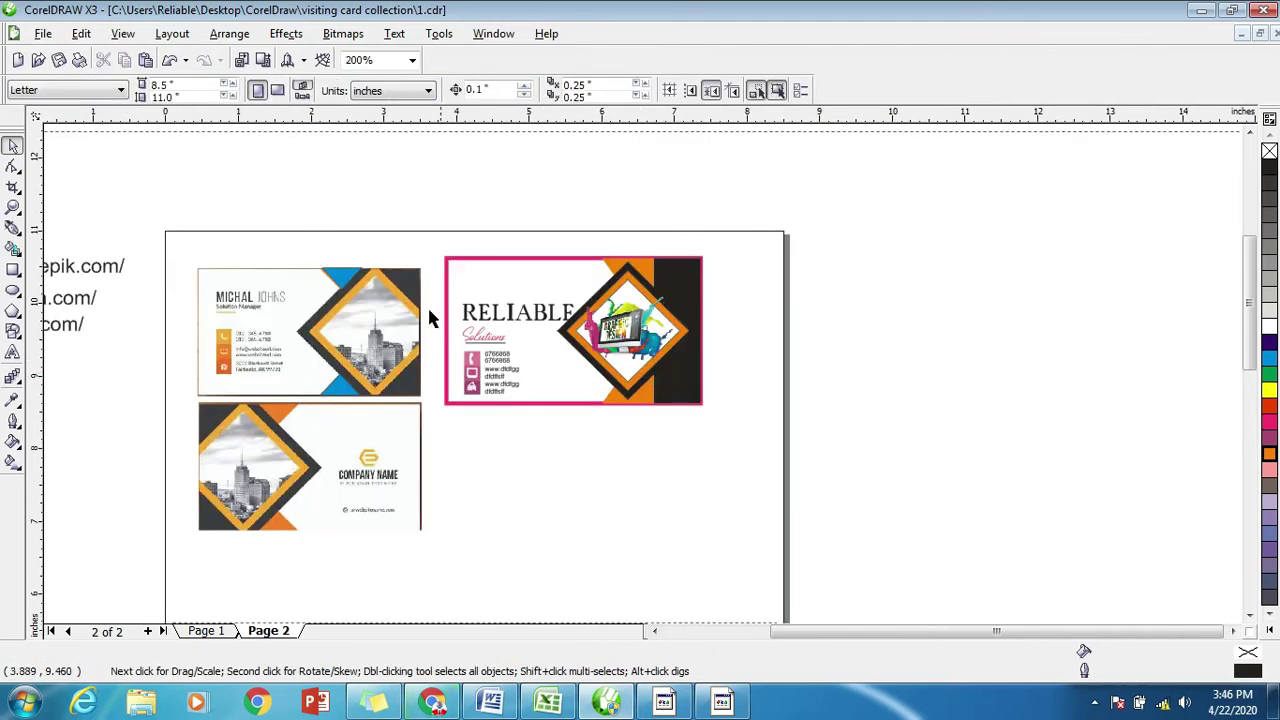
drag(532, 214, 697, 400)
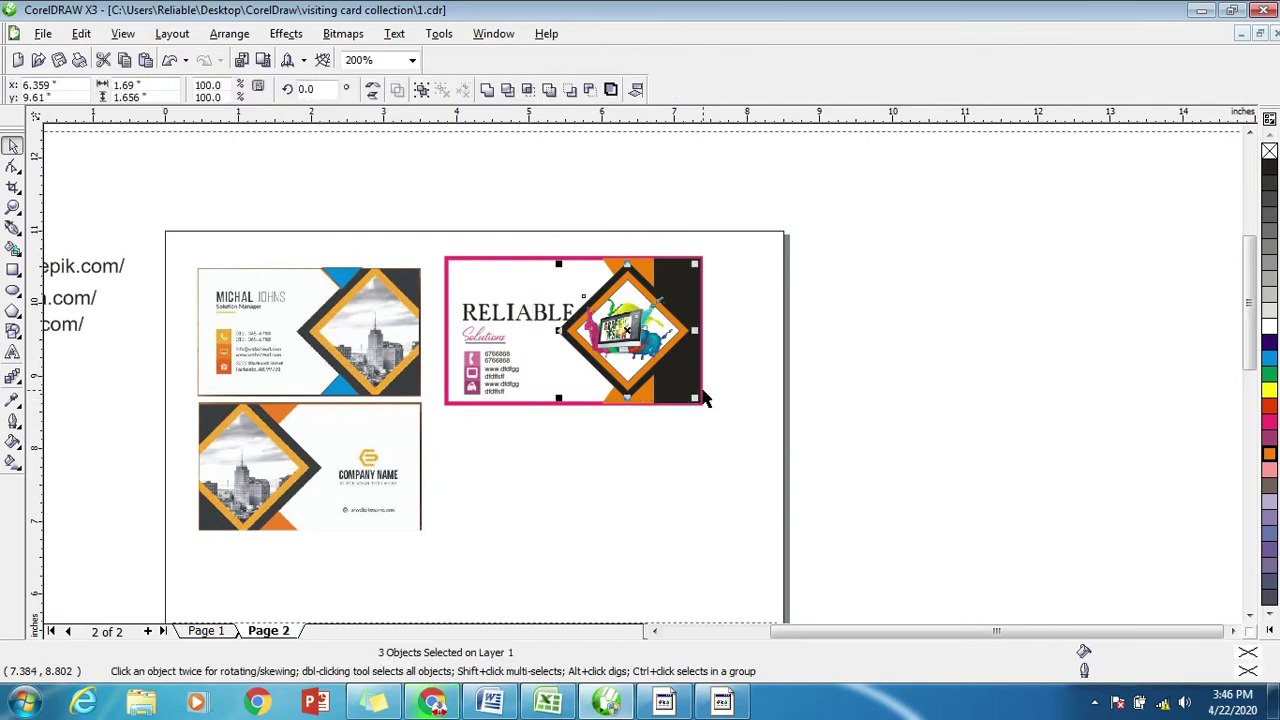
key(ctrl+g)
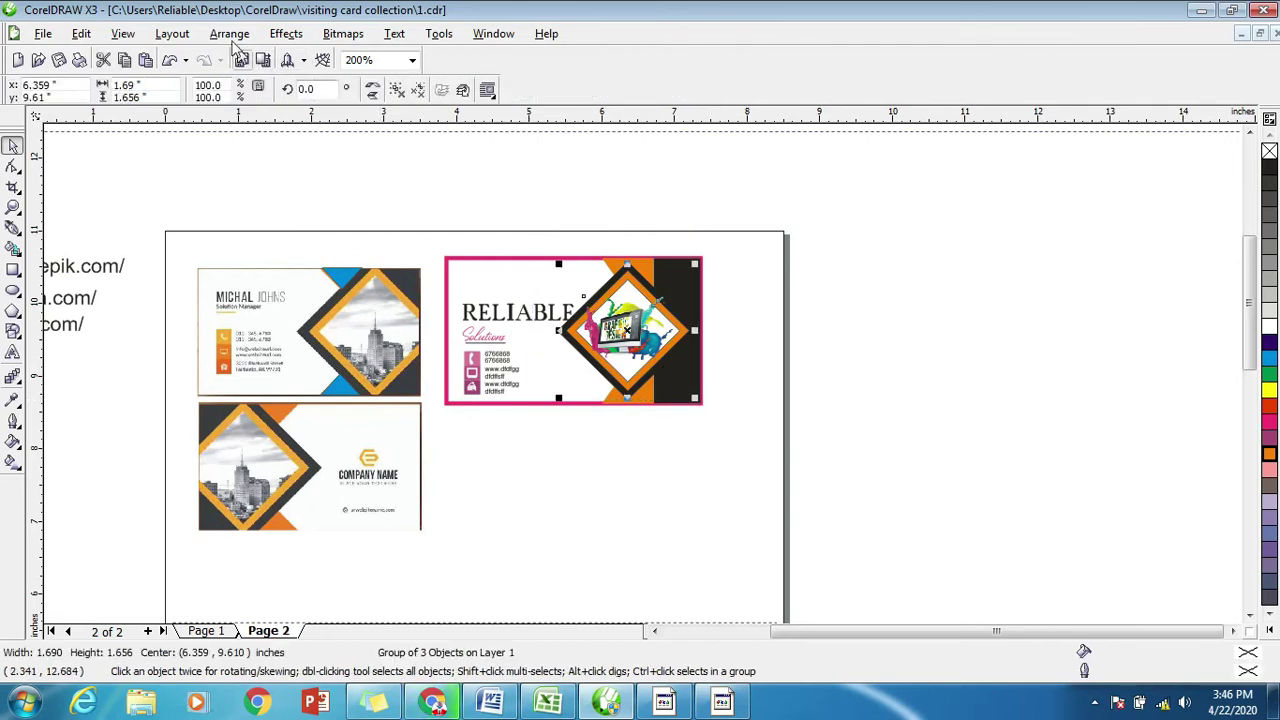
click(229, 33)
click(986, 289)
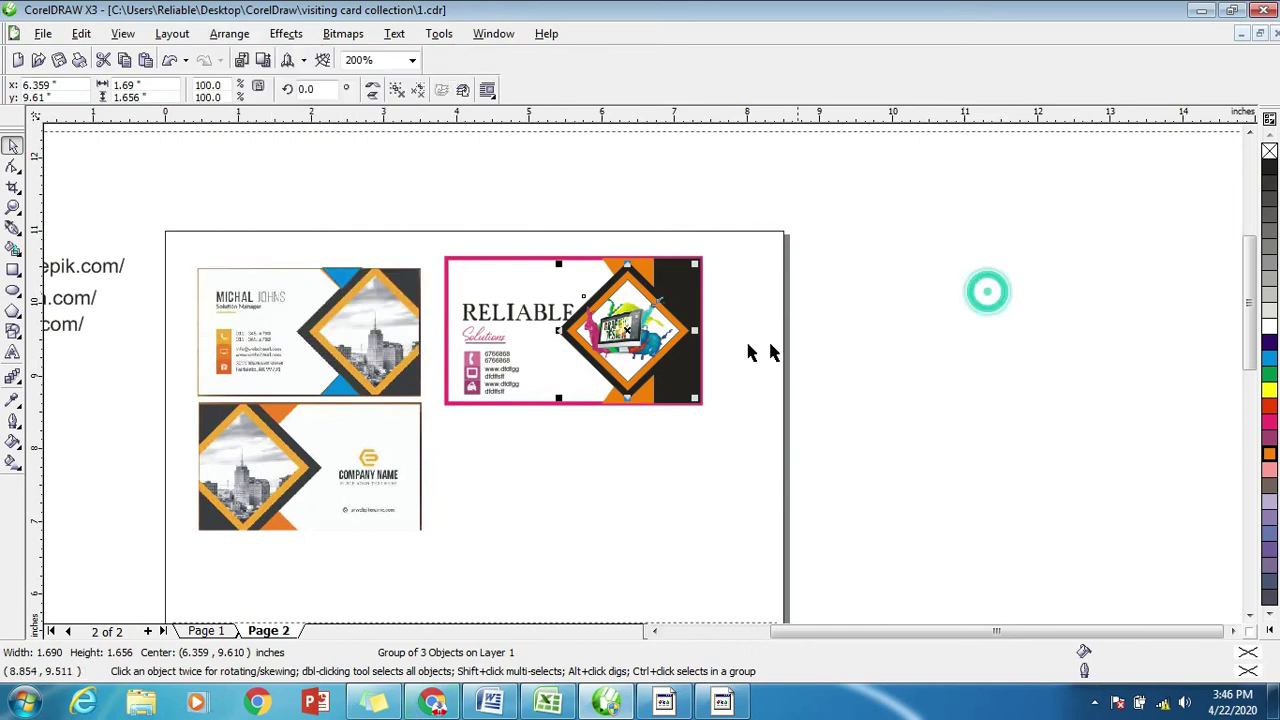
click(966, 374)
drag(637, 333, 946, 368)
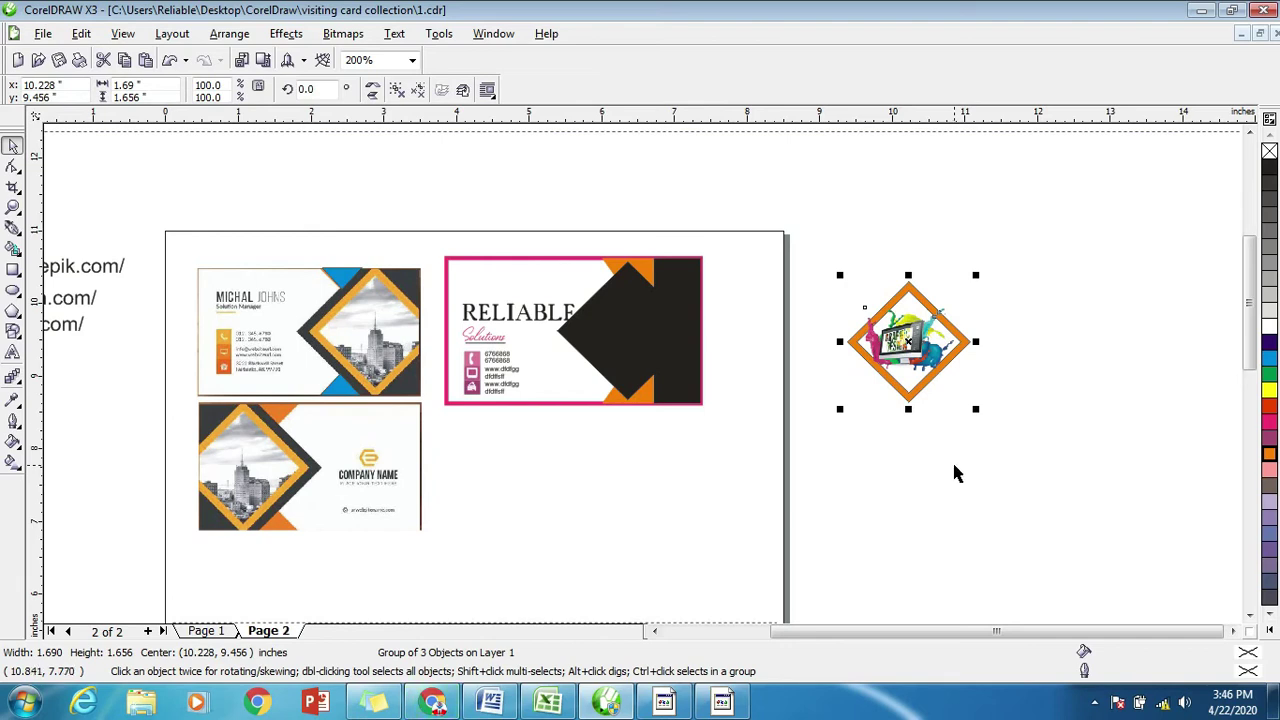
key(ctrl+z)
Move the orange triangle to the RELIABLE card's left edge.
drag(528, 208, 688, 381)
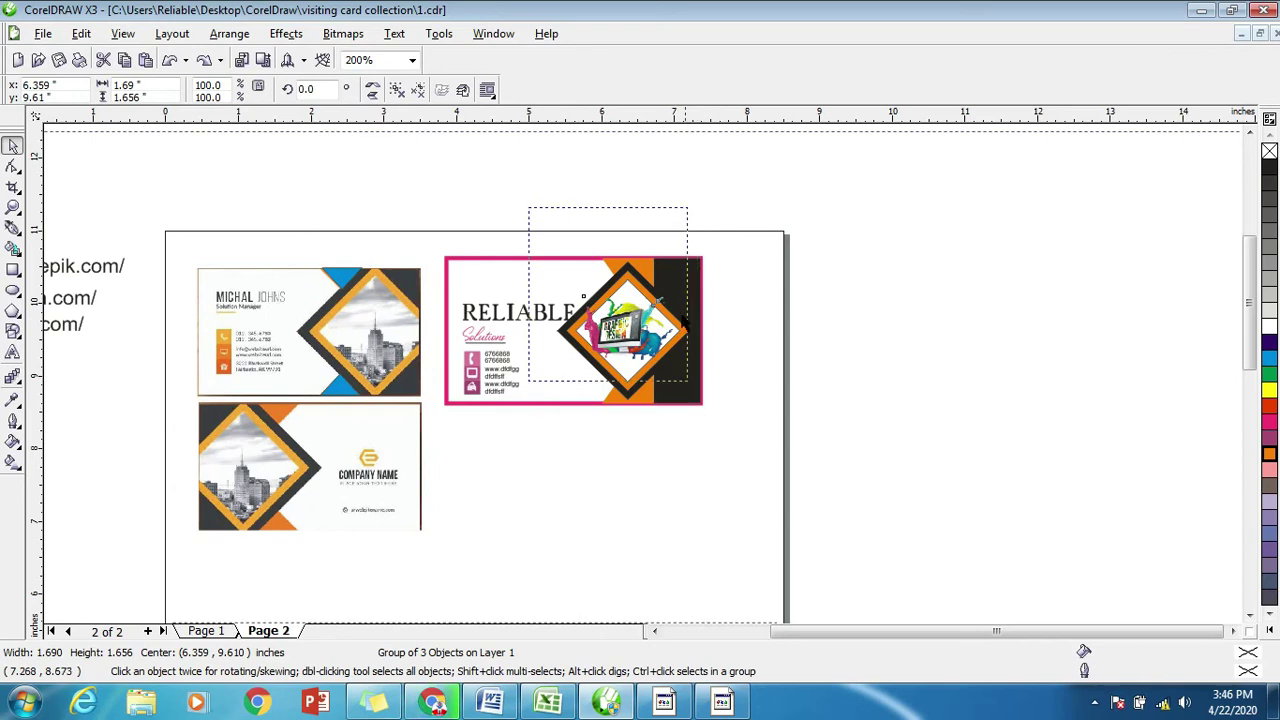
drag(684, 320, 640, 272)
click(616, 265)
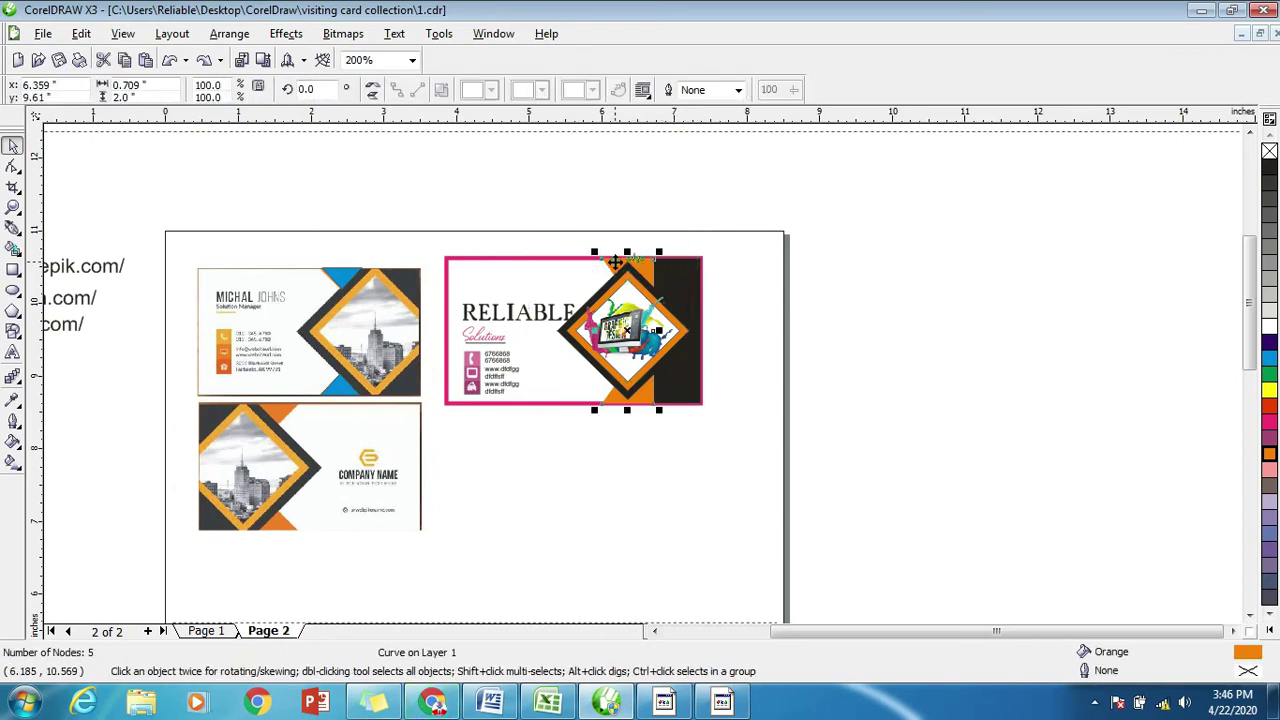
drag(616, 262, 472, 280)
Move the emblem group off the card to the right, undoing the diamond shift.
mouse_move(544, 212)
mouse_down()
mouse_move(705, 425)
mouse_move(699, 454)
mouse_up()
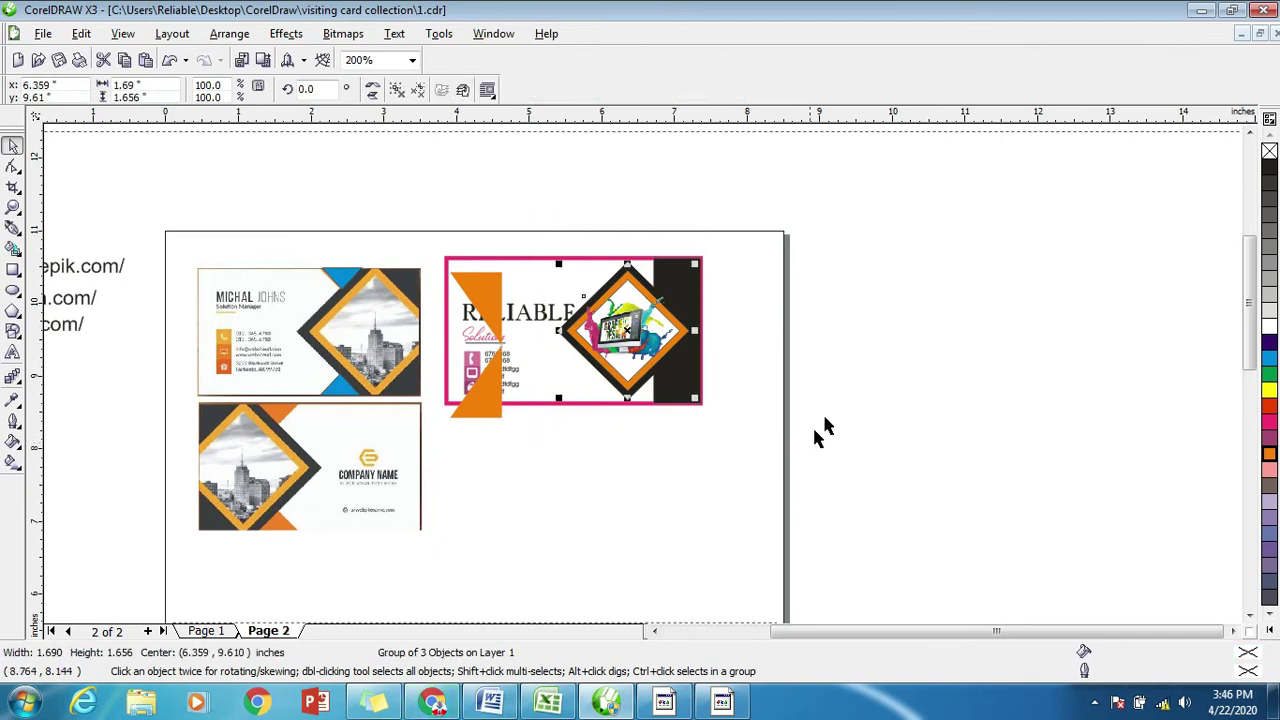
drag(683, 374, 993, 378)
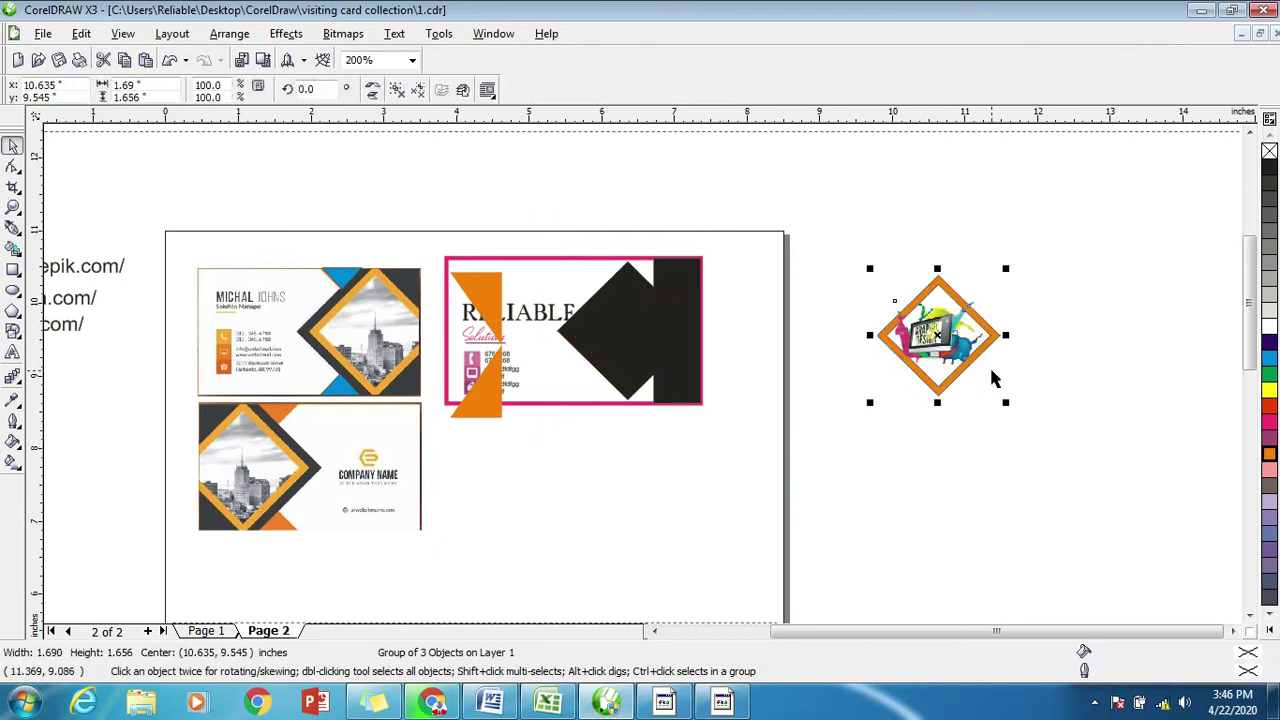
mouse_move(642, 333)
mouse_down()
mouse_move(585, 340)
mouse_move(673, 357)
mouse_up()
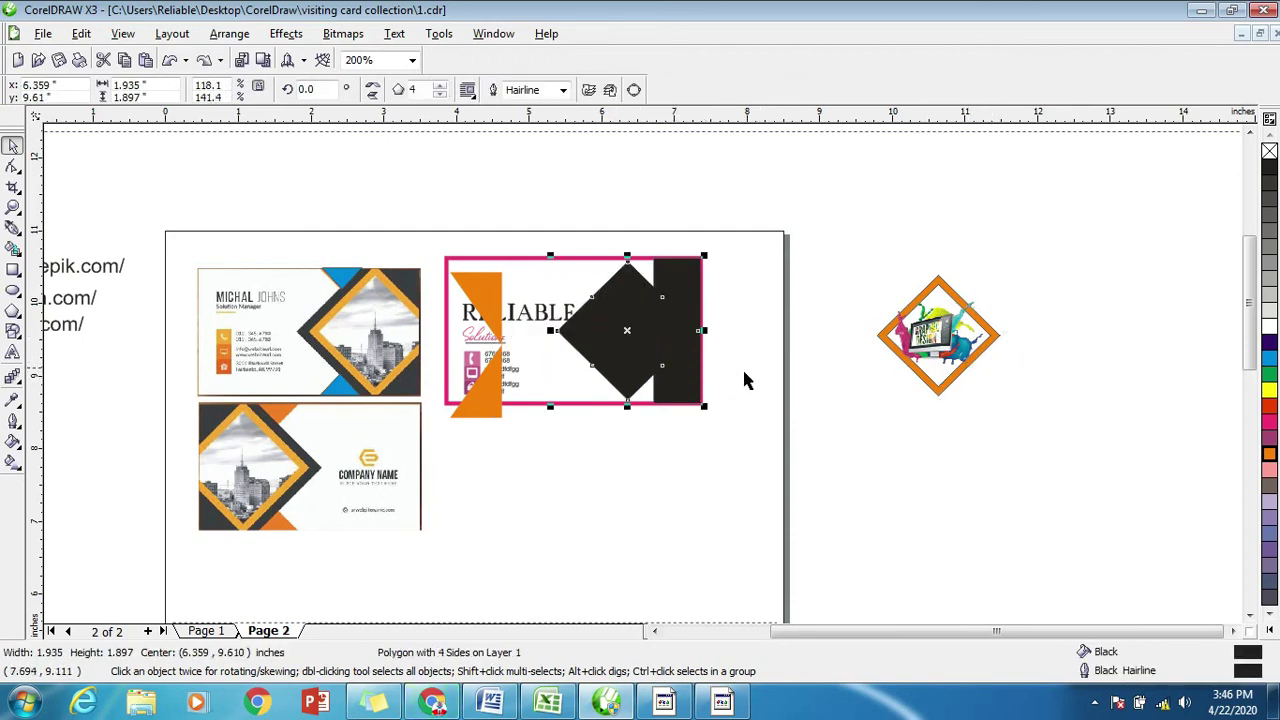
key(ctrl+z)
Pull the black bar out of the card group and move the diamond logo off the card.
scroll(666, 329, up, 1)
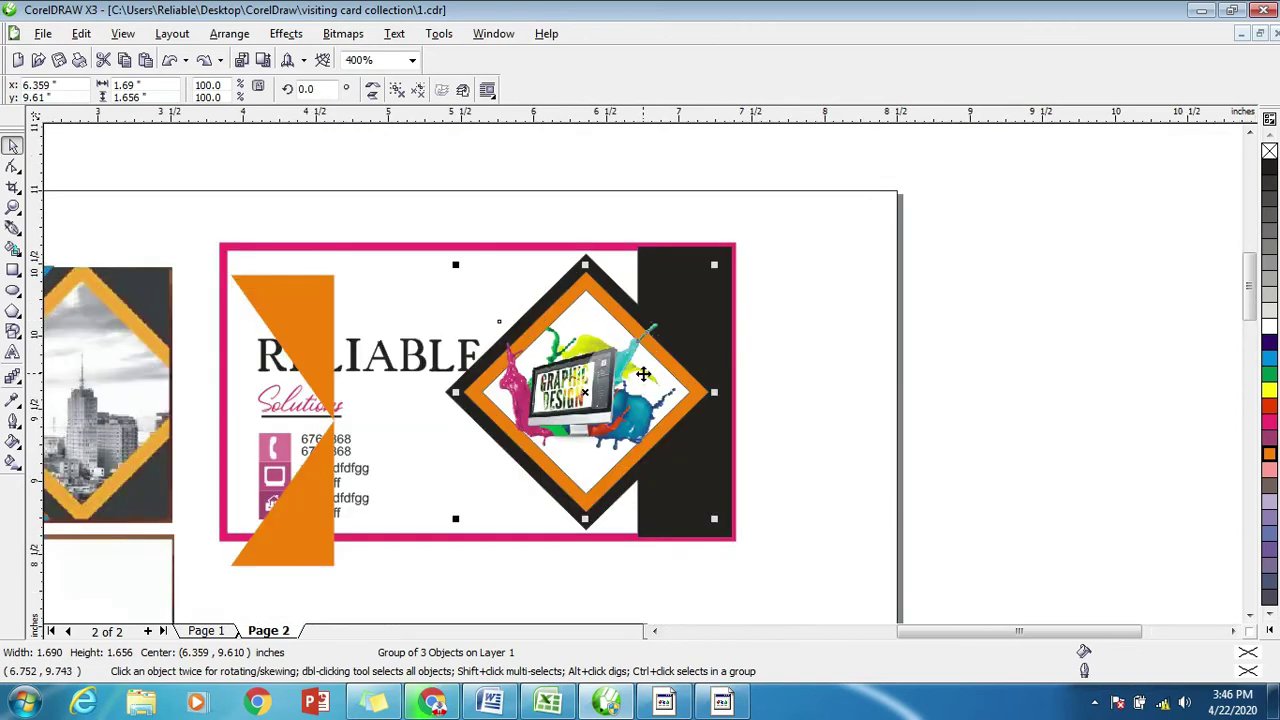
ctrl+click(690, 290)
drag(690, 290, 954, 312)
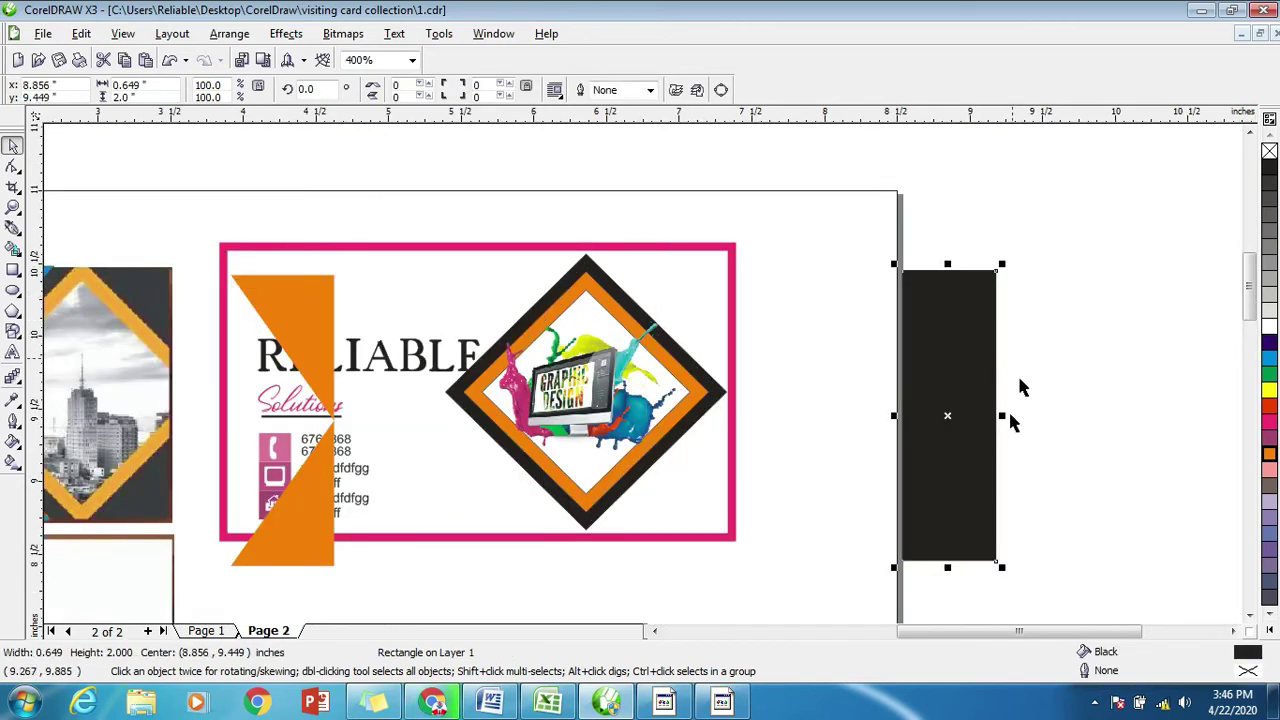
drag(420, 171, 790, 590)
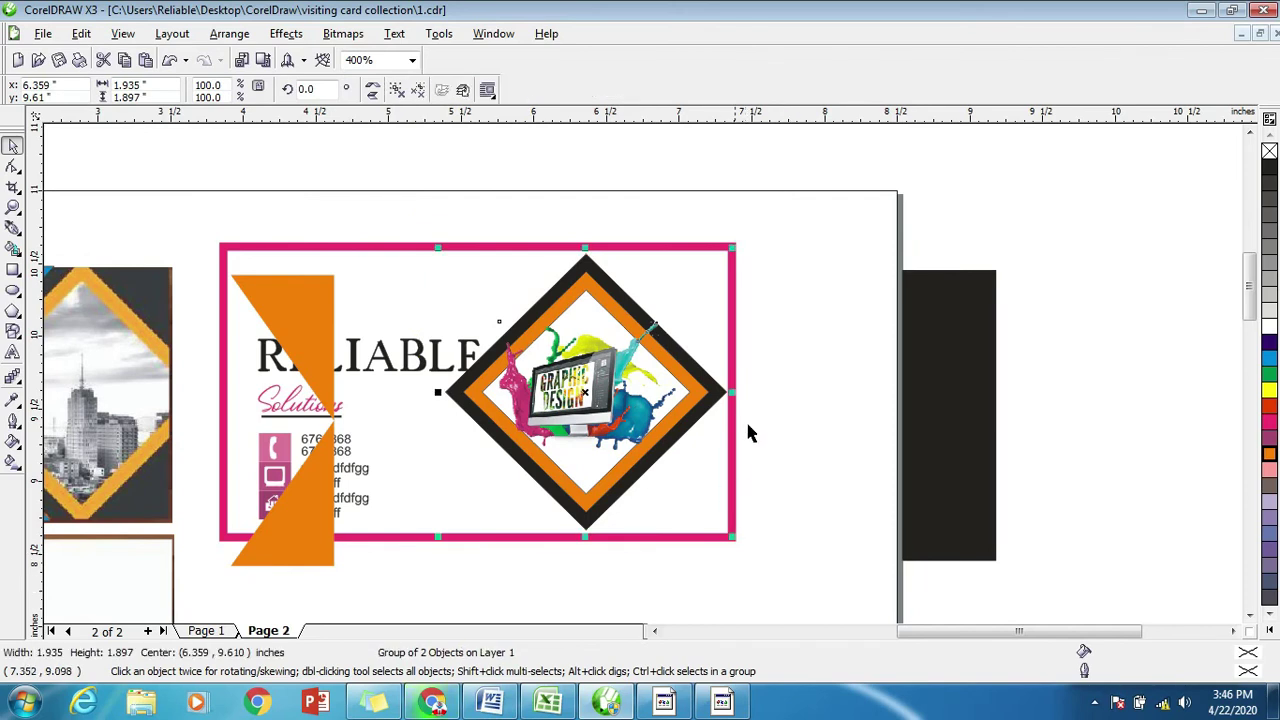
click(553, 195)
drag(593, 350, 1036, 330)
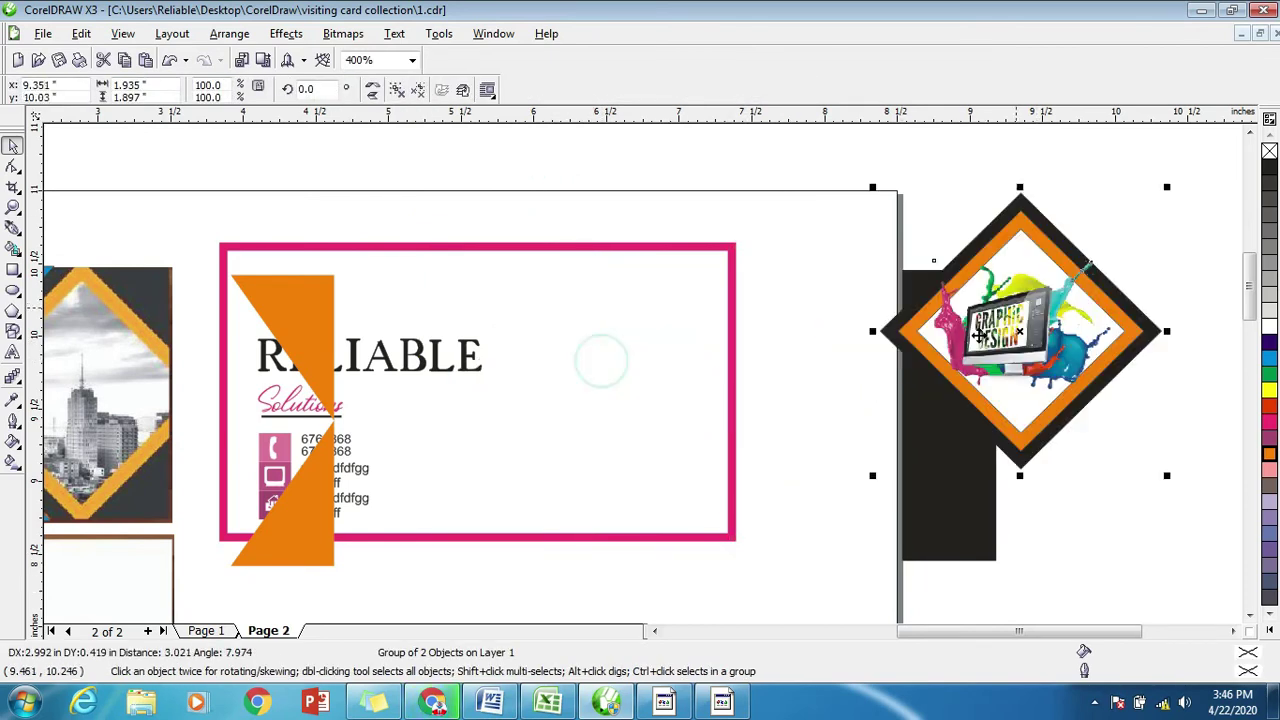
Place the black bar in the card's right end, nudged over the pink border.
scroll(643, 380, down, 1)
mouse_move(685, 414)
mouse_down()
mouse_move(545, 408)
mouse_move(557, 408)
mouse_up()
scroll(557, 408, up, 2)
drag(689, 420, 680, 422)
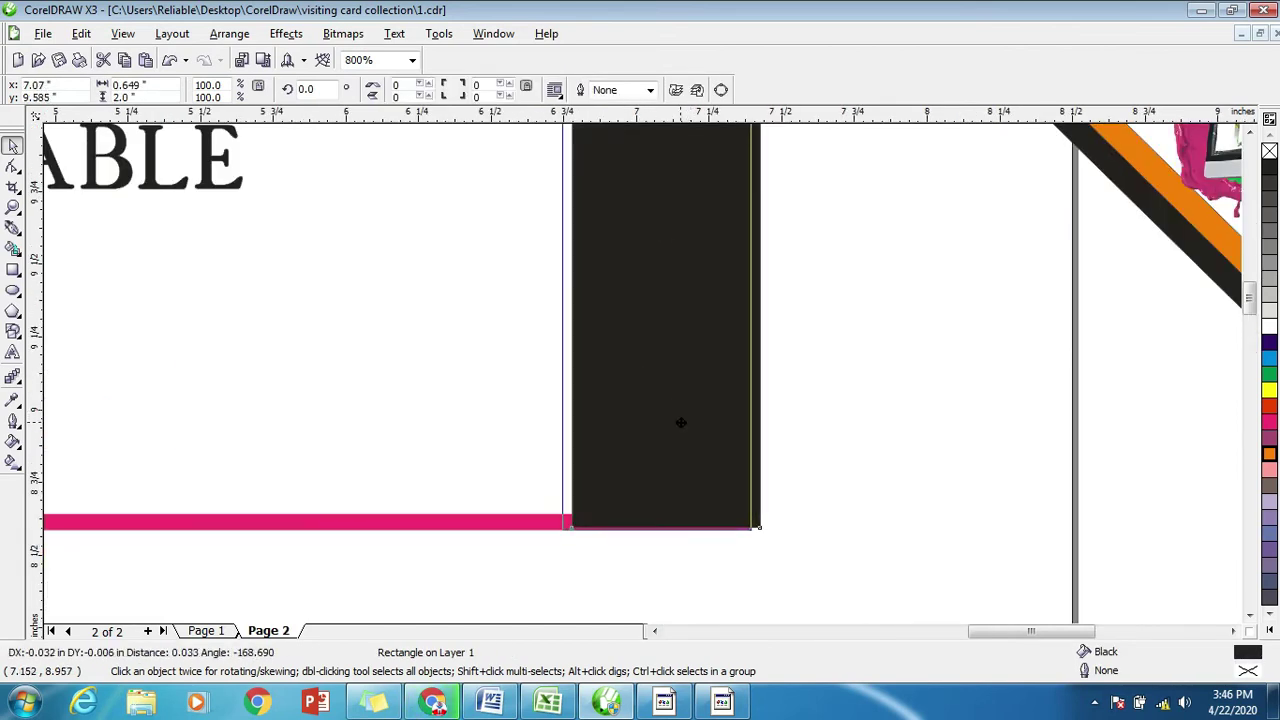
scroll(643, 374, up, 1)
scroll(643, 371, up, 1)
drag(703, 363, 698, 364)
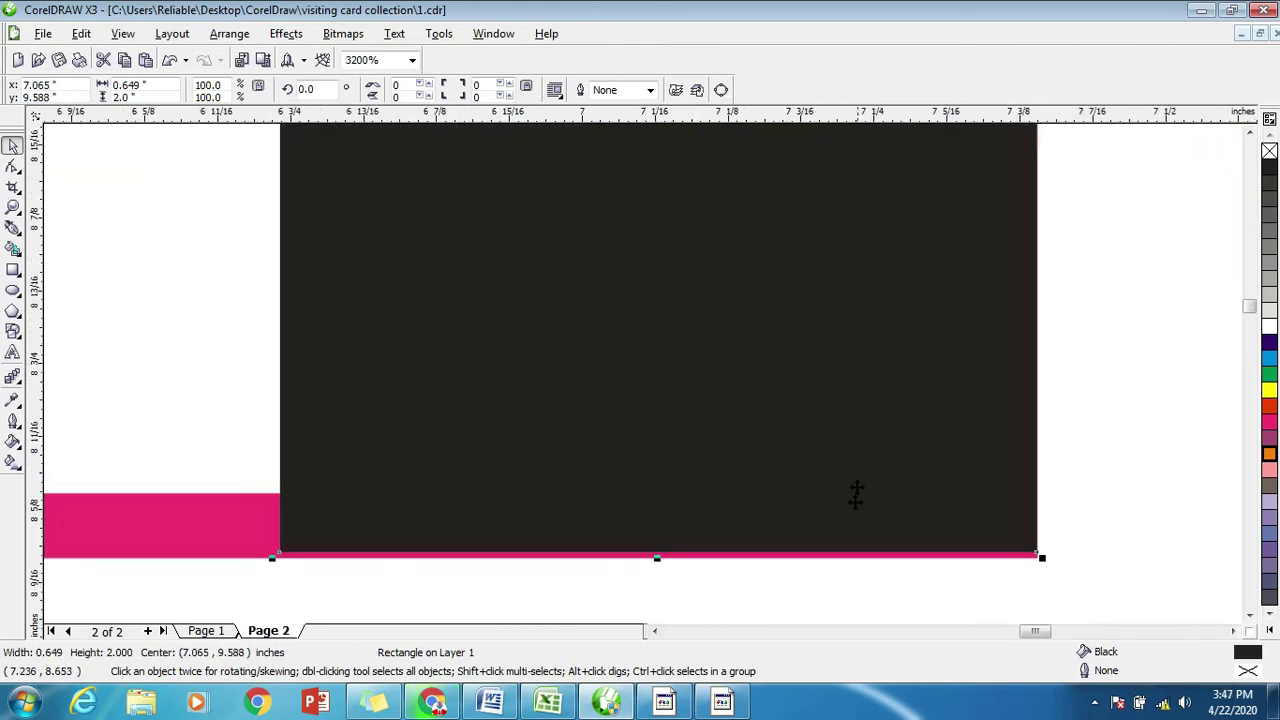
scroll(648, 372, up, 2)
scroll(636, 375, down, 2)
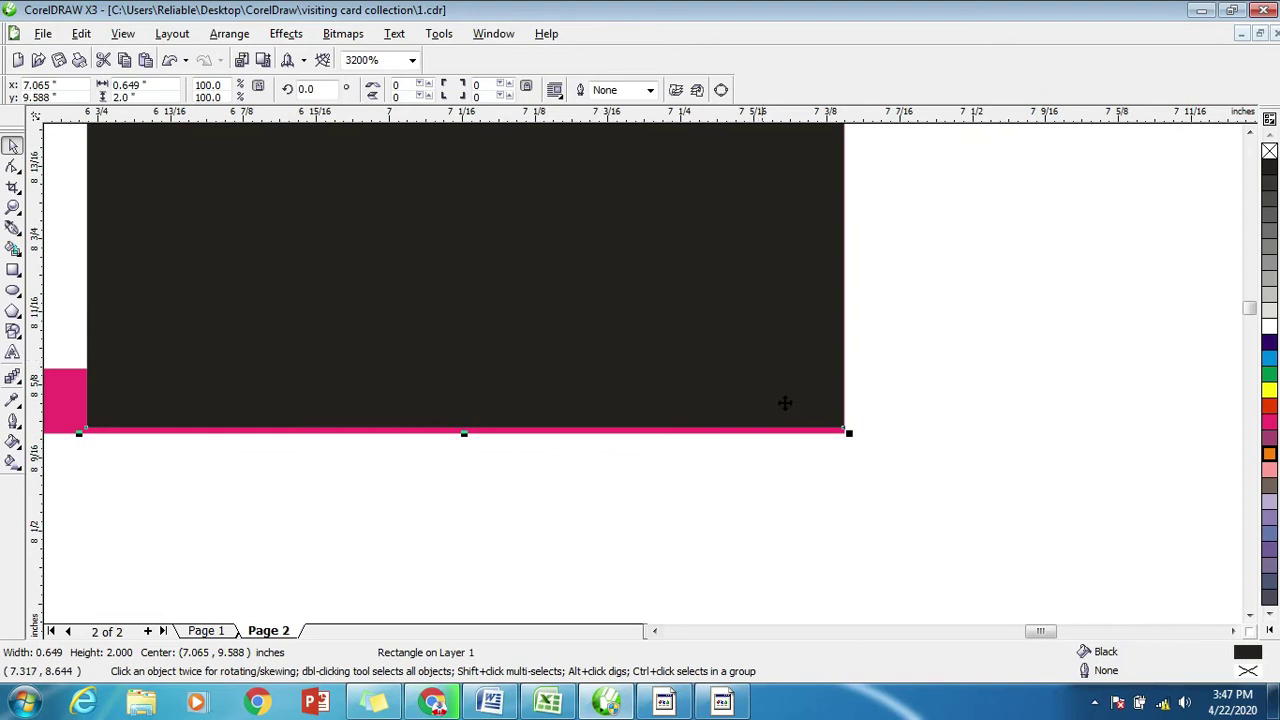
scroll(849, 430, up, 2)
drag(628, 325, 638, 354)
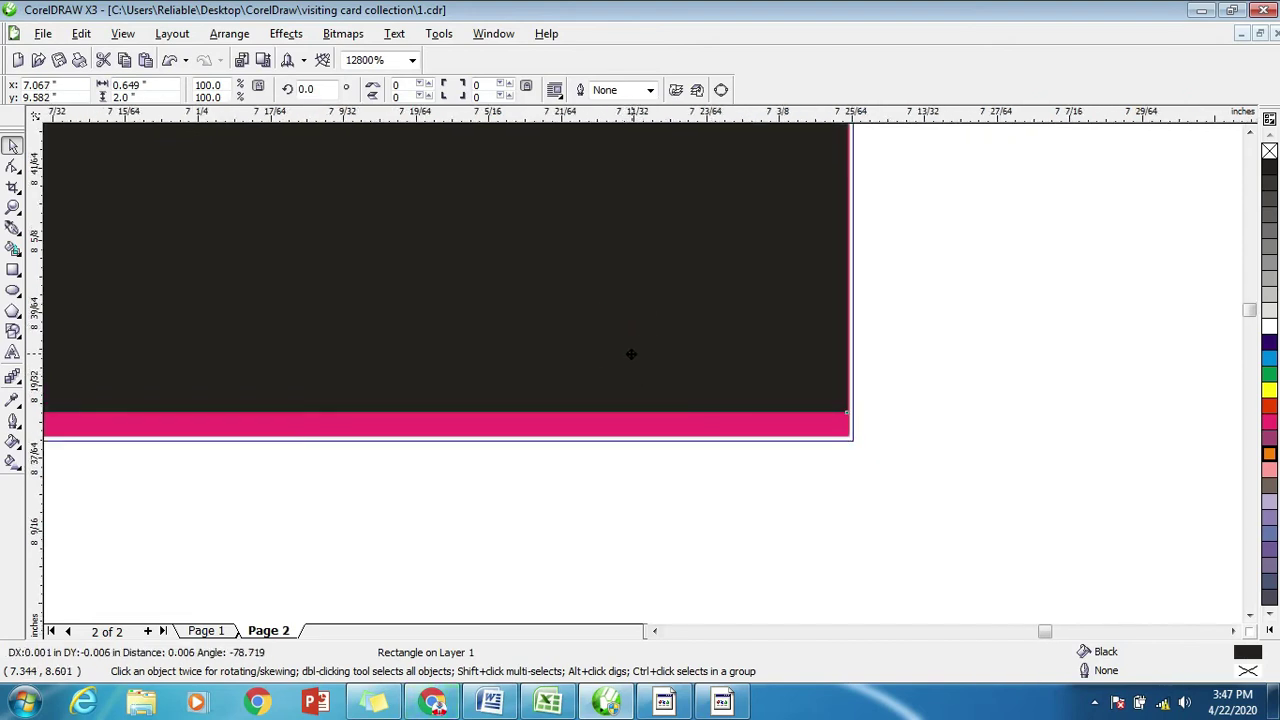
Stretch the black bar's corners flush with the pink border, about 0.667 x 2.056 in.
scroll(614, 346, down, 2)
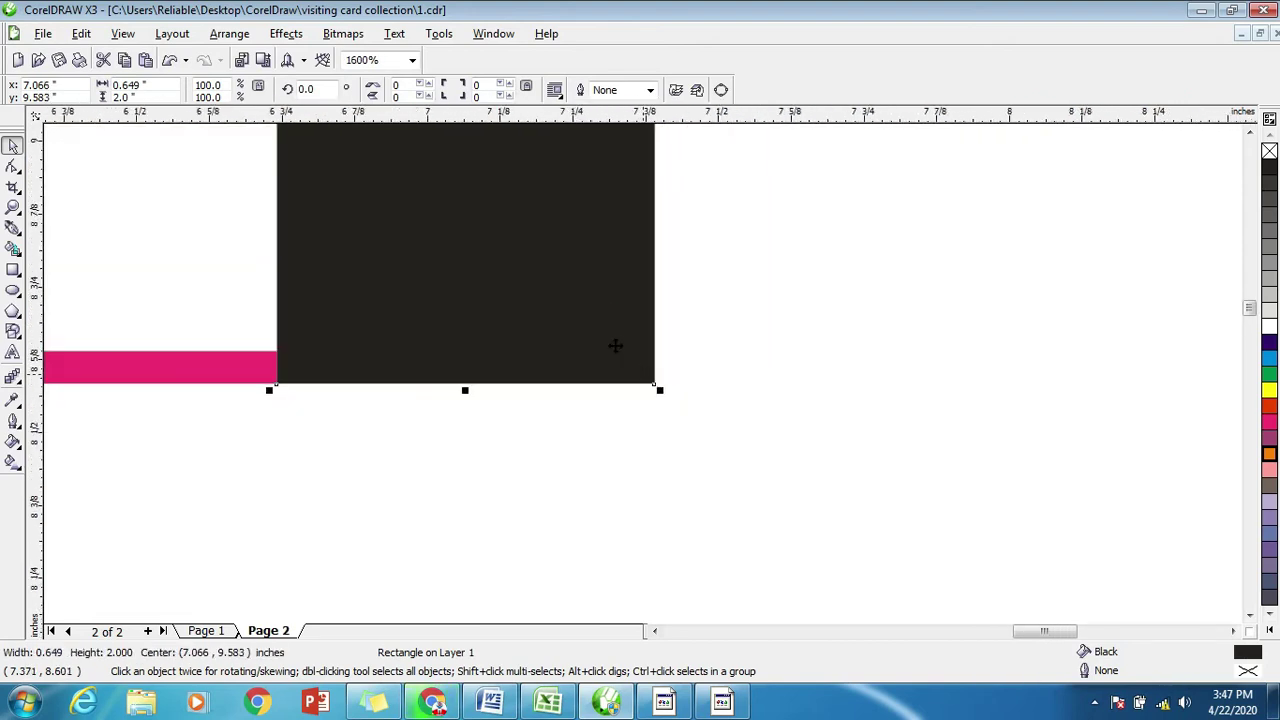
scroll(614, 346, down, 2)
scroll(638, 267, down, 2)
scroll(638, 267, up, 2)
scroll(651, 371, up, 1)
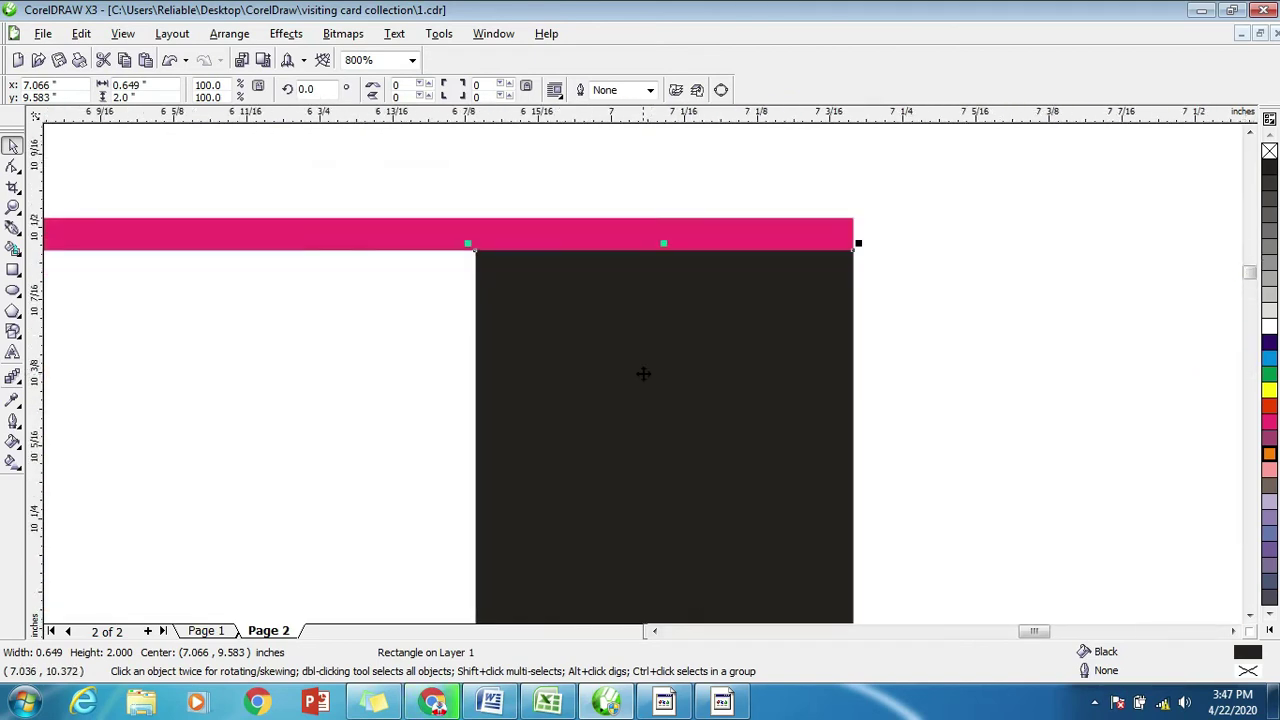
scroll(646, 371, up, 1)
scroll(655, 360, down, 3)
scroll(655, 360, up, 2)
drag(498, 412, 478, 373)
scroll(643, 373, up, 1)
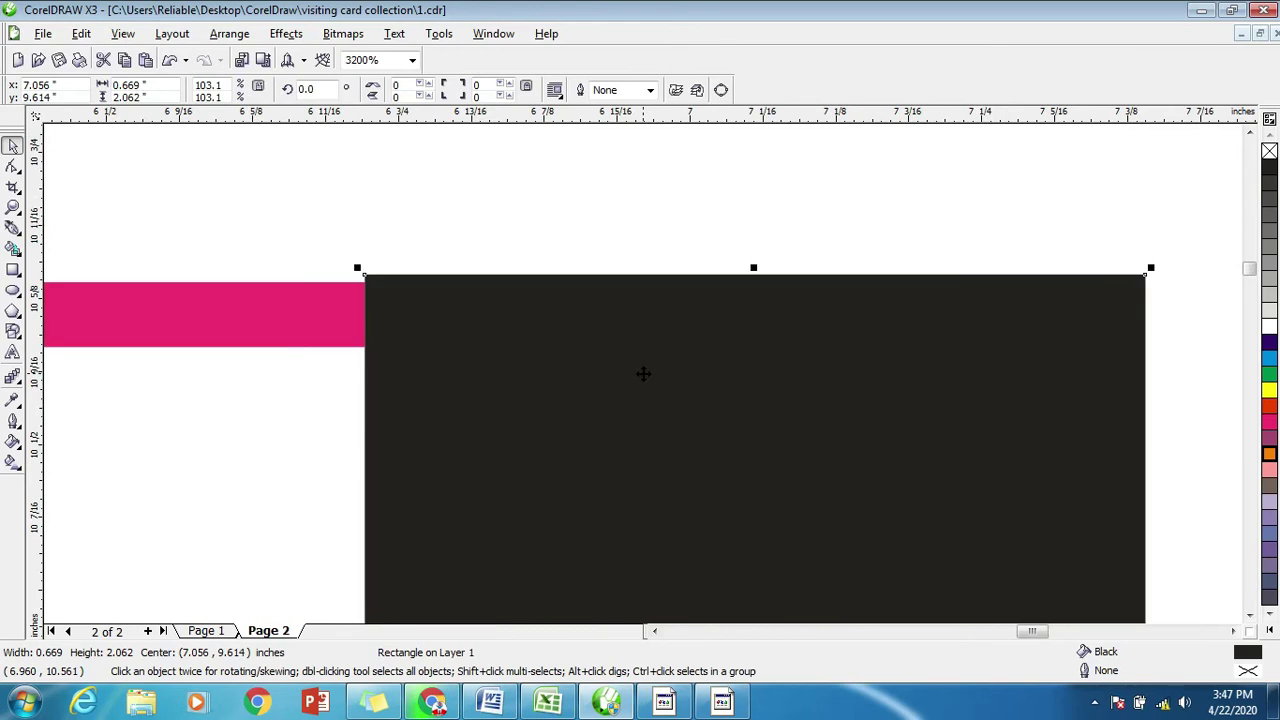
drag(357, 268, 362, 283)
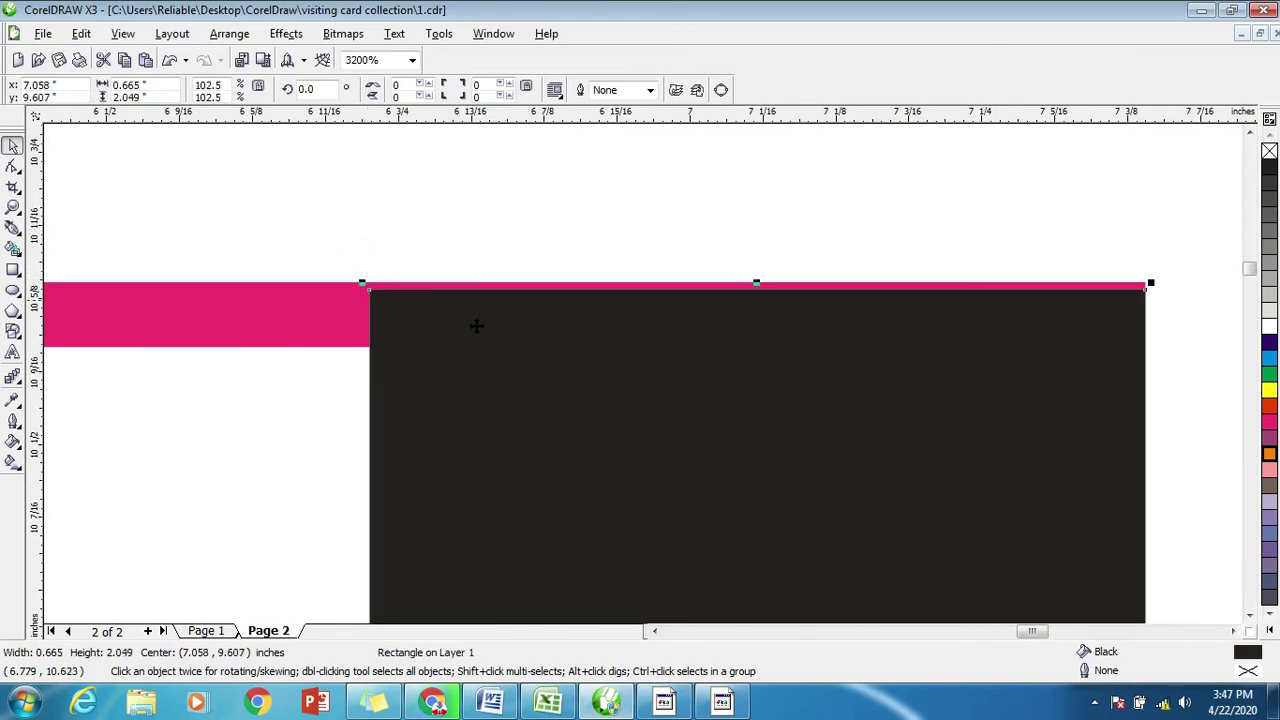
scroll(606, 334, up, 1)
scroll(606, 334, up, 1)
drag(606, 331, 555, 304)
scroll(640, 370, down, 3)
scroll(642, 372, down, 2)
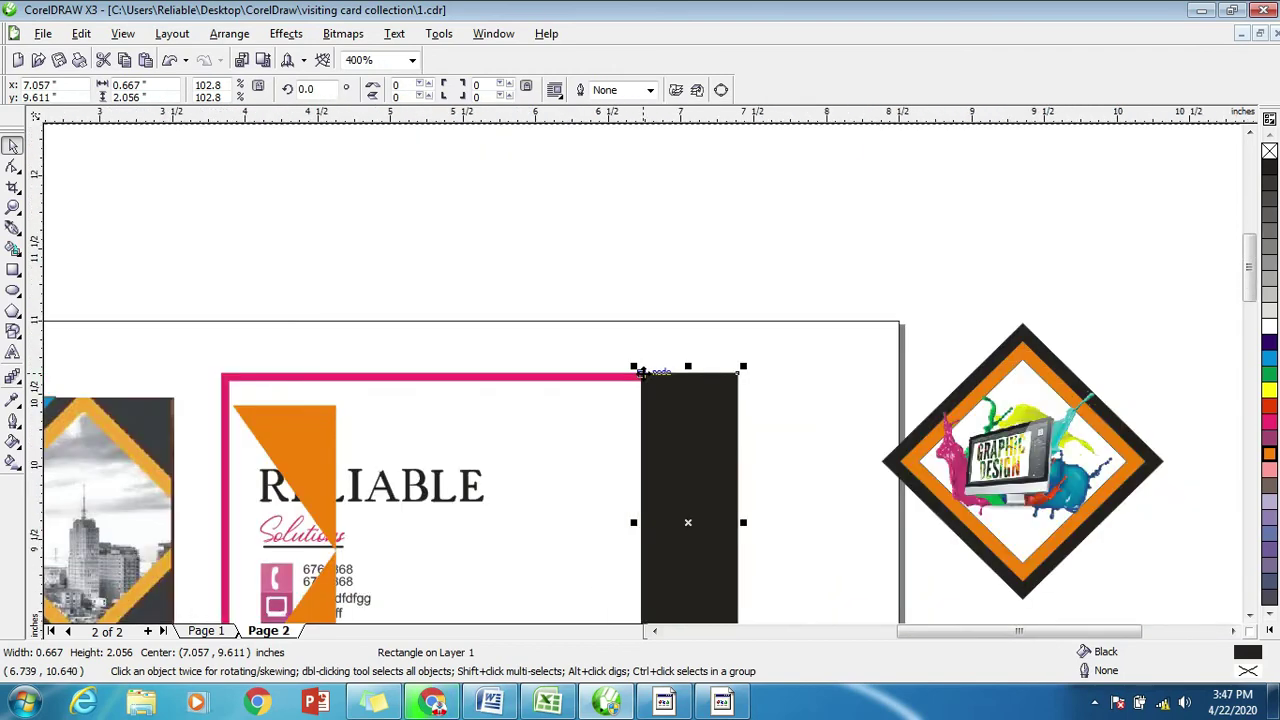
scroll(641, 372, down, 2)
scroll(566, 446, up, 1)
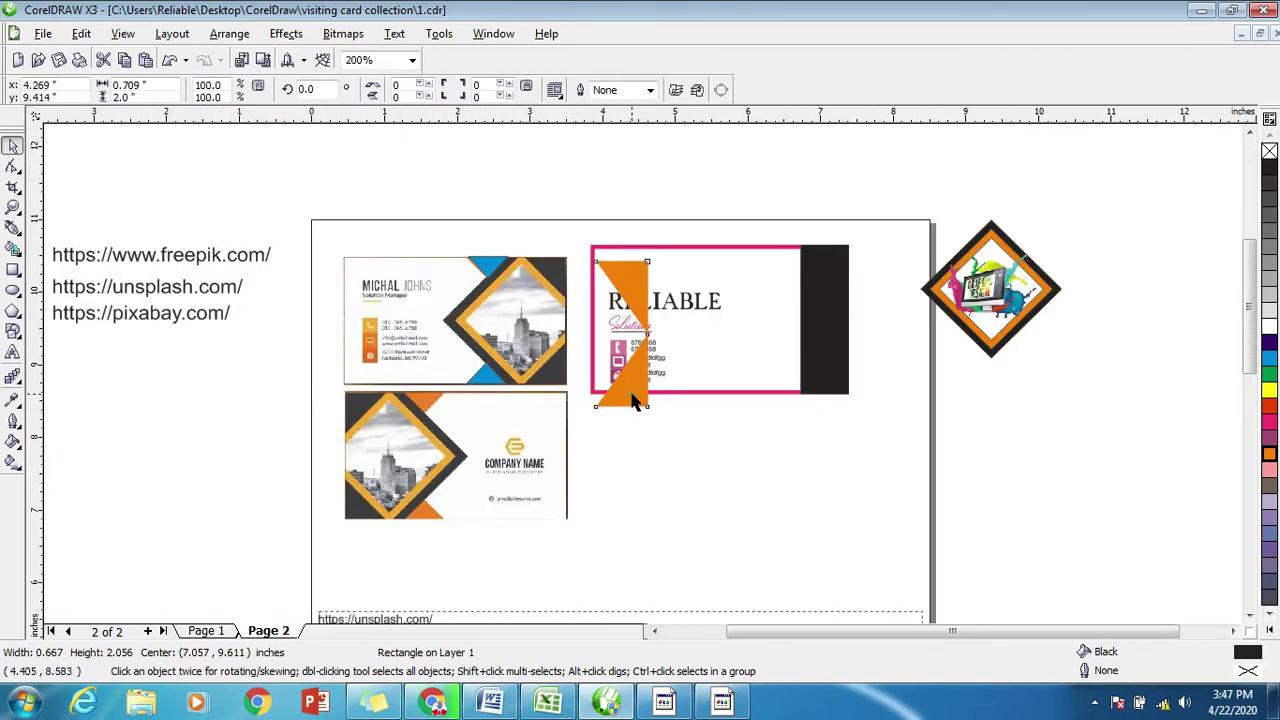
Move the orange triangle to the card's right side and compare its height with the black bar.
click(640, 400)
drag(645, 405, 800, 384)
scroll(800, 370, up, 1)
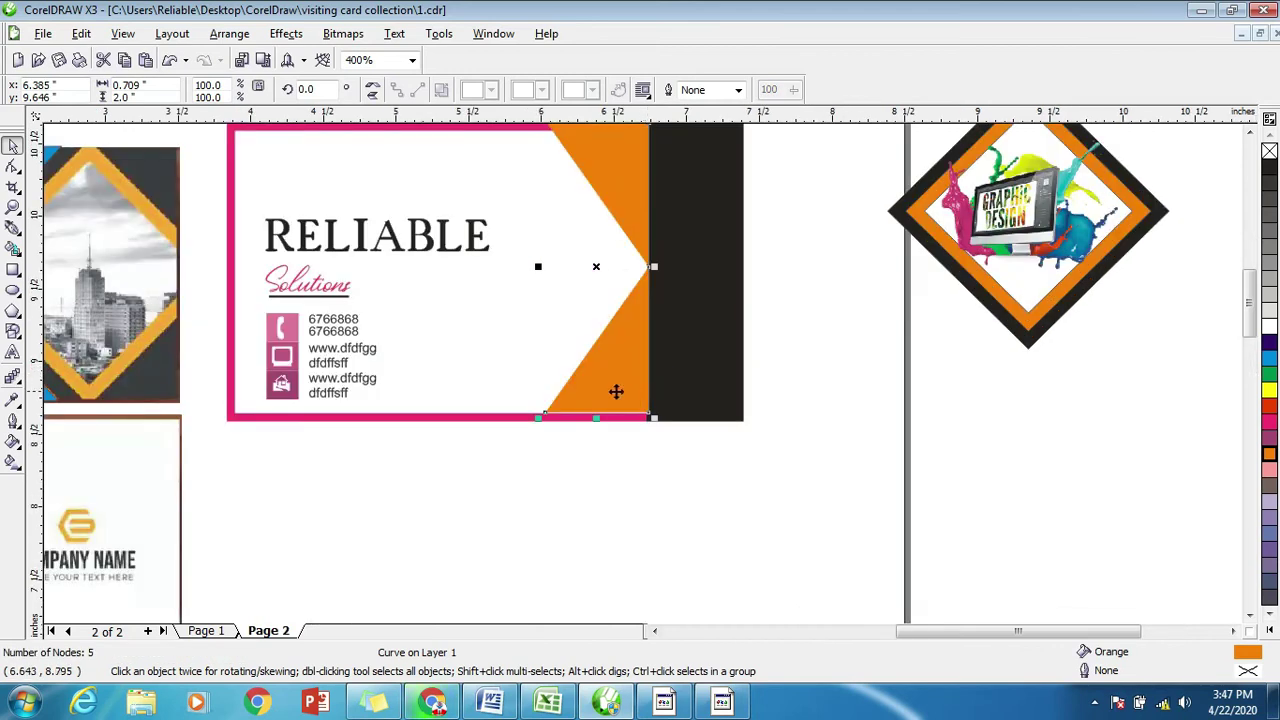
click(725, 386)
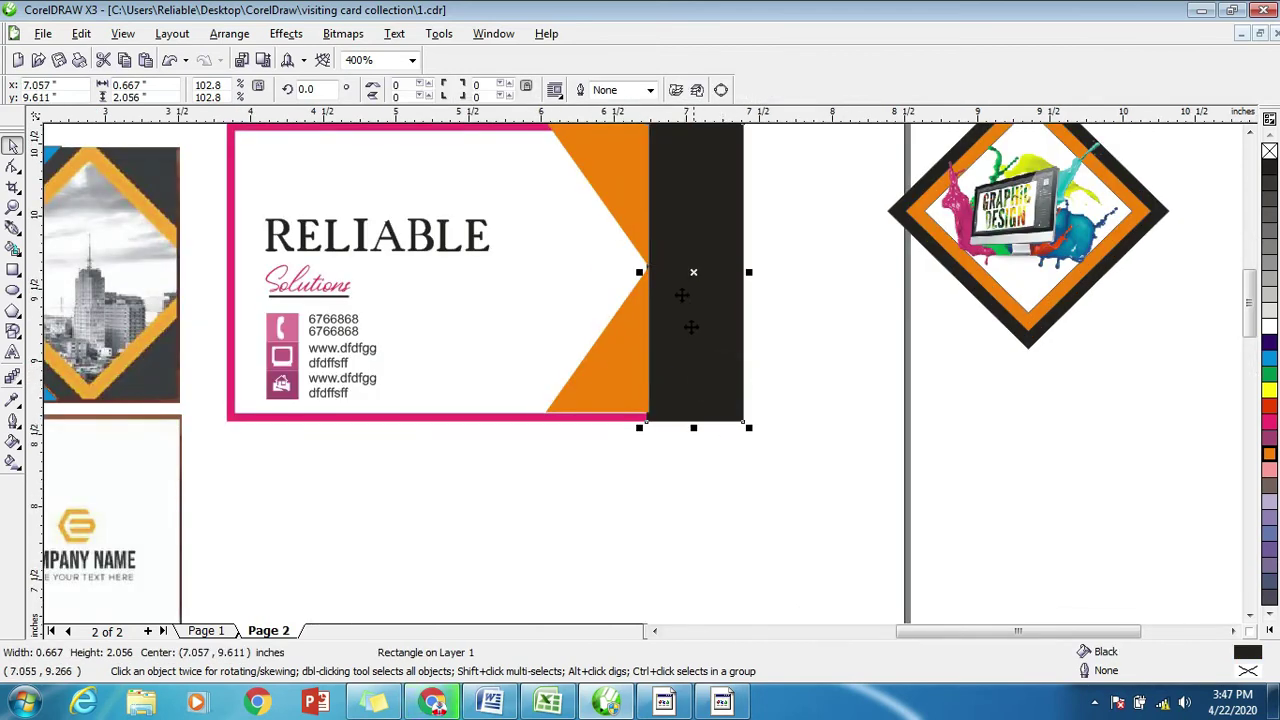
double_click(151, 97)
scroll(627, 412, down, 1)
click(748, 363)
click(600, 273)
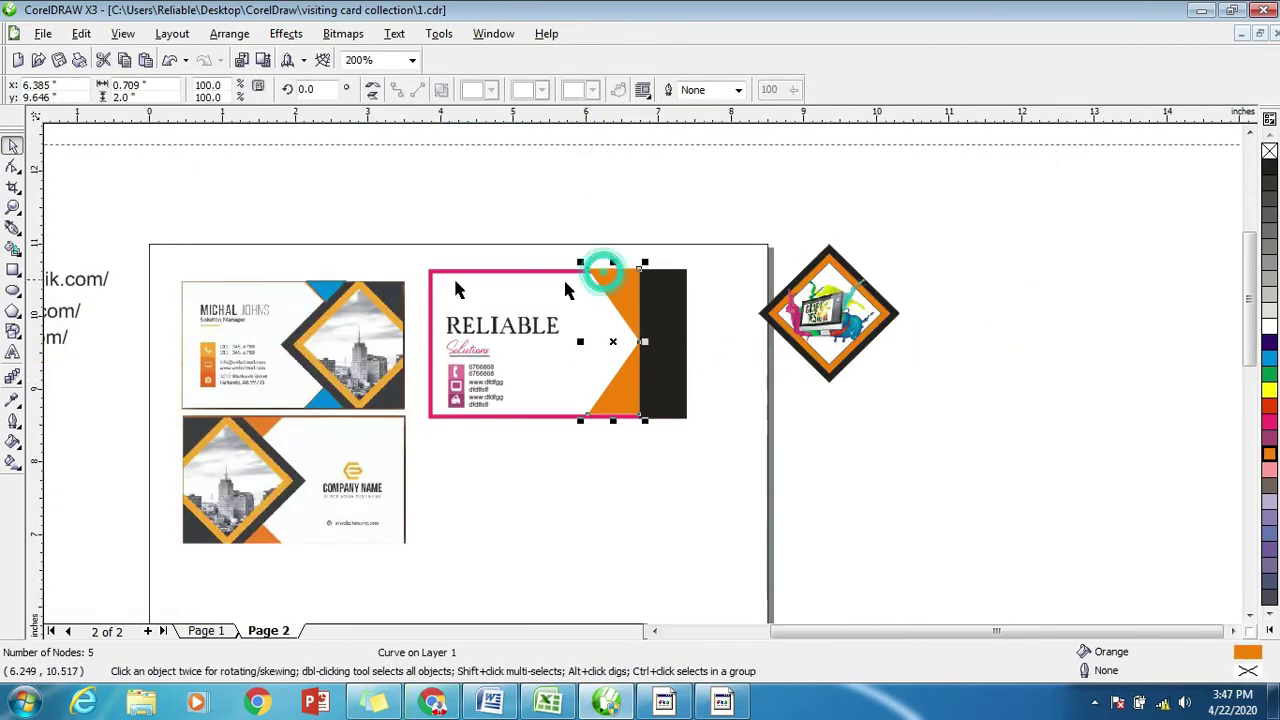
drag(147, 96, 53, 97)
click(58, 112)
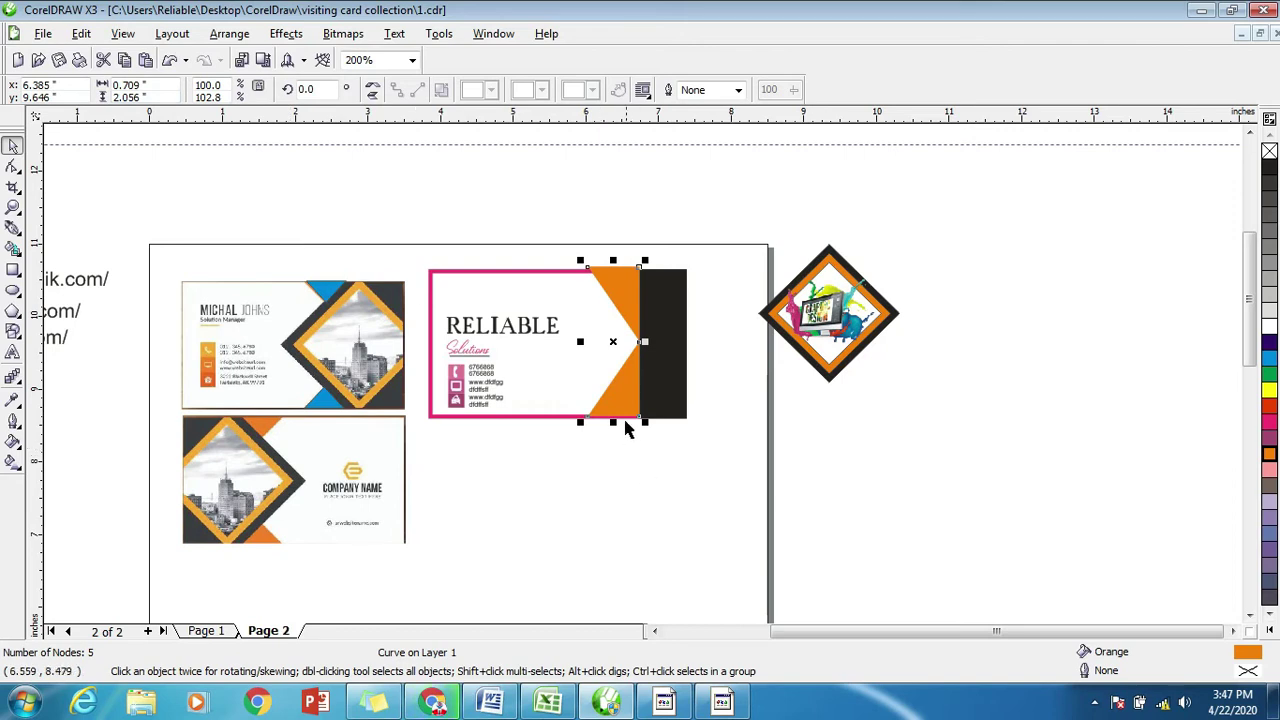
Nudge the orange shape flush against the black bar and over the pink bottom edge.
scroll(624, 423, up, 2)
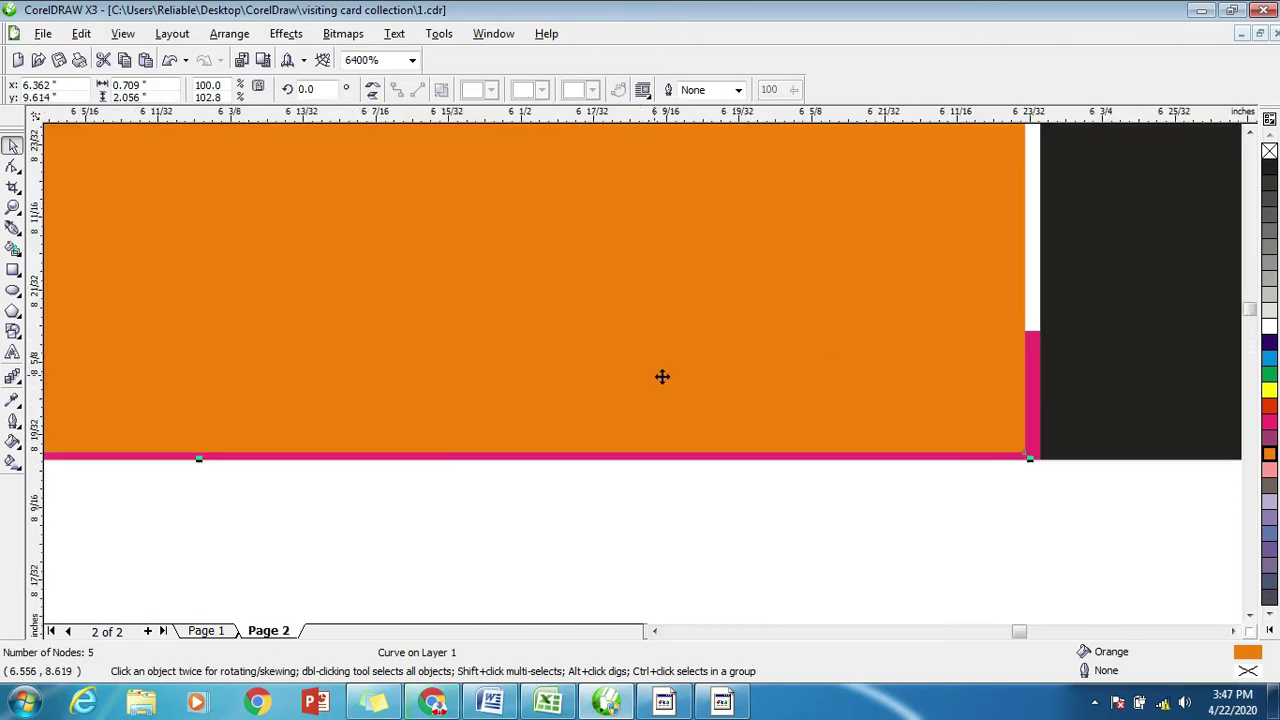
scroll(660, 368, up, 3)
mouse_move(751, 396)
mouse_down()
mouse_move(740, 397)
mouse_move(852, 486)
mouse_up()
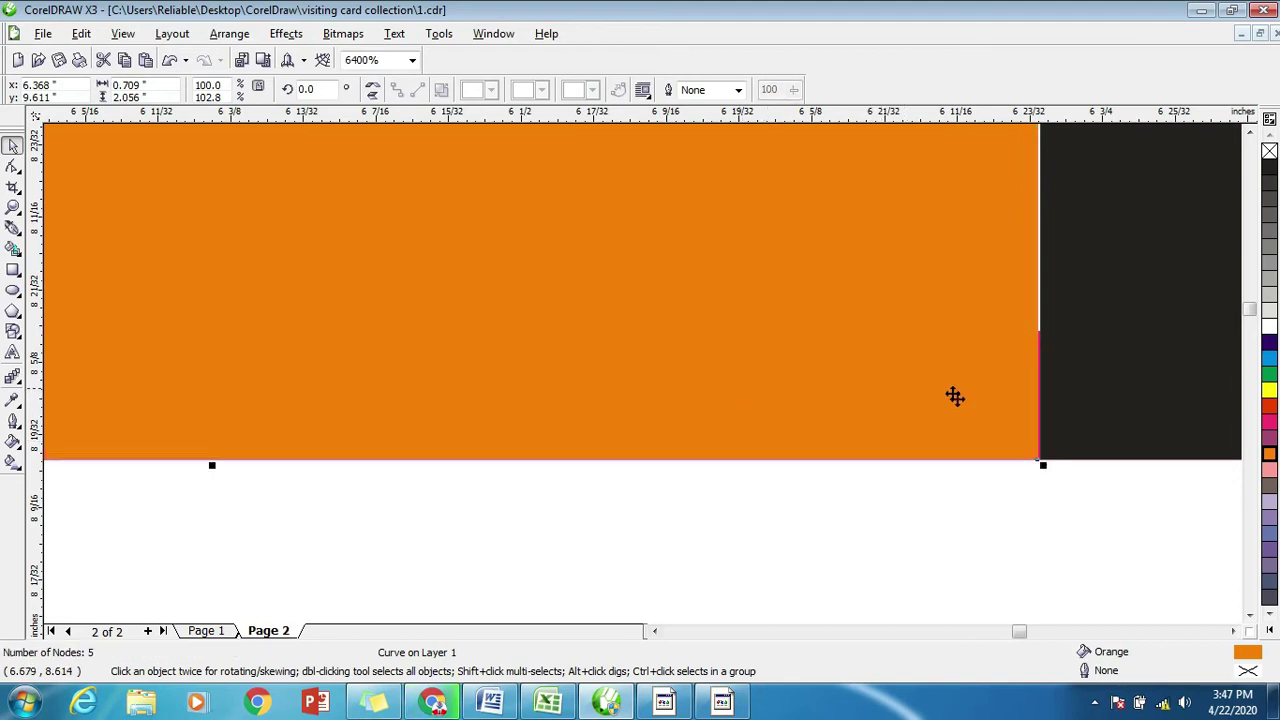
scroll(643, 374, up, 2)
drag(620, 371, 626, 374)
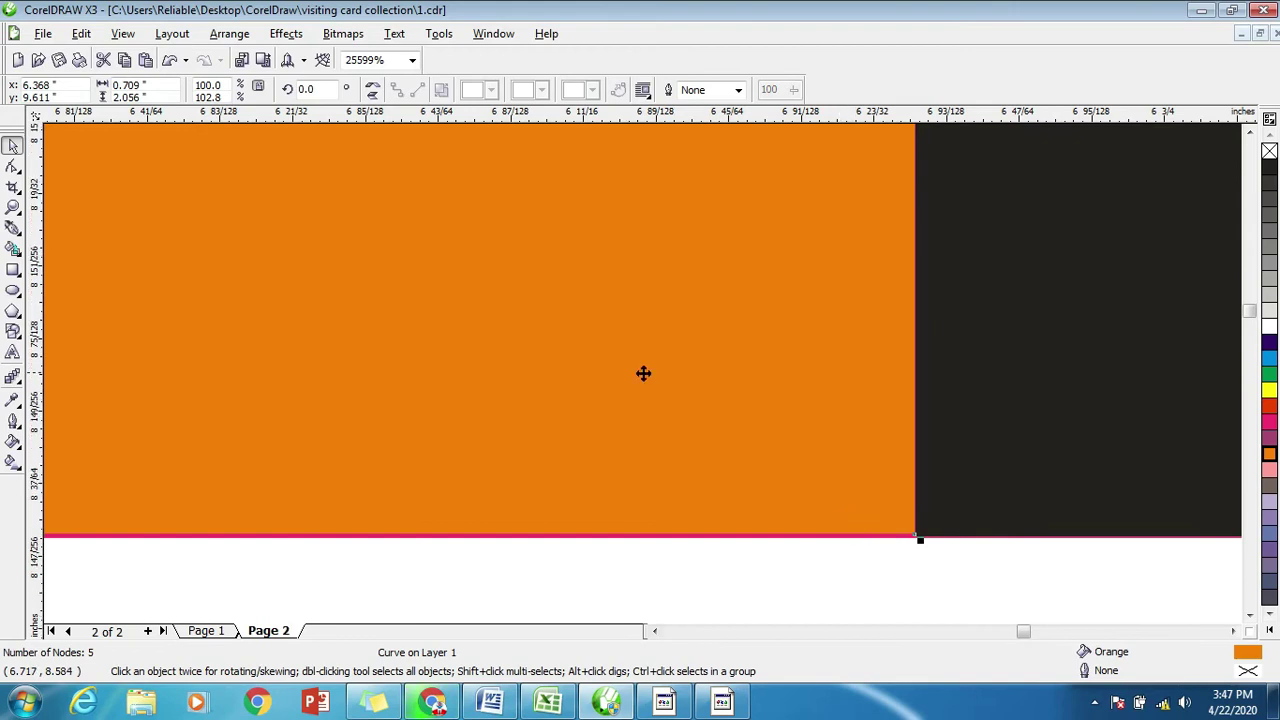
scroll(620, 340, up, 2)
drag(607, 315, 614, 331)
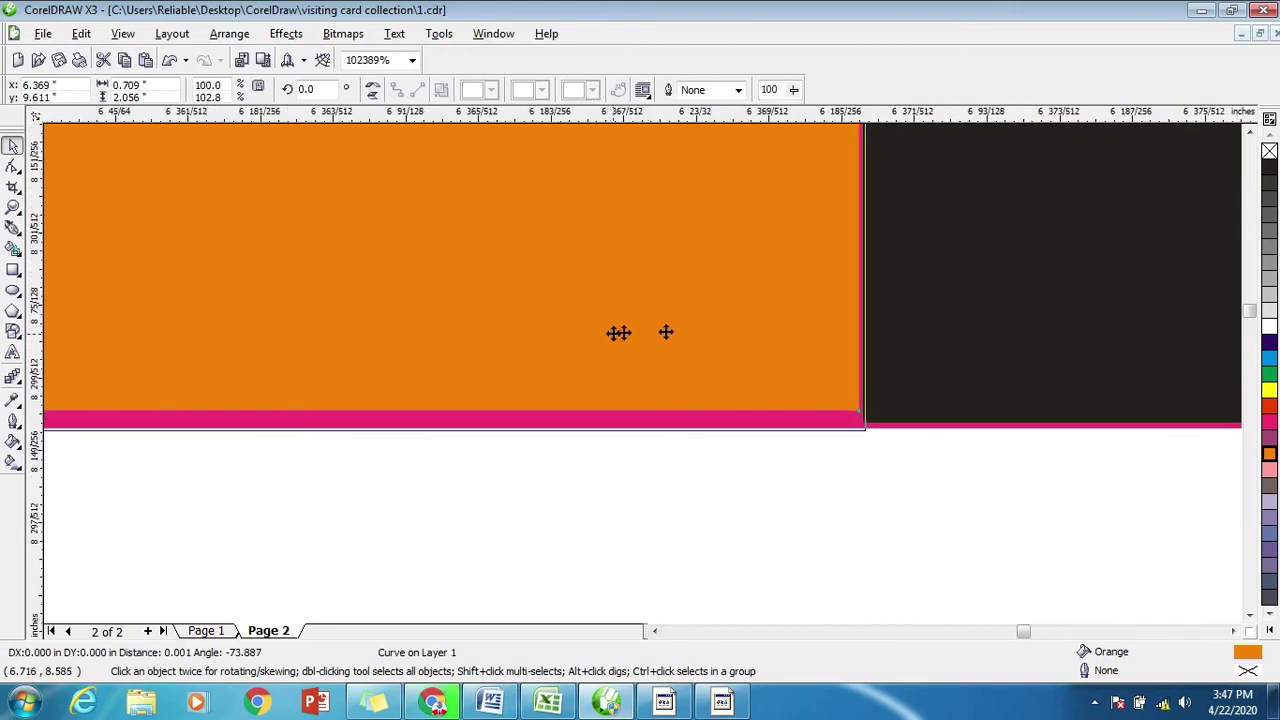
Move the black bar down over the pink border, undoing an accidental stacking change.
click(985, 362)
scroll(985, 360, up, 2)
click(598, 370)
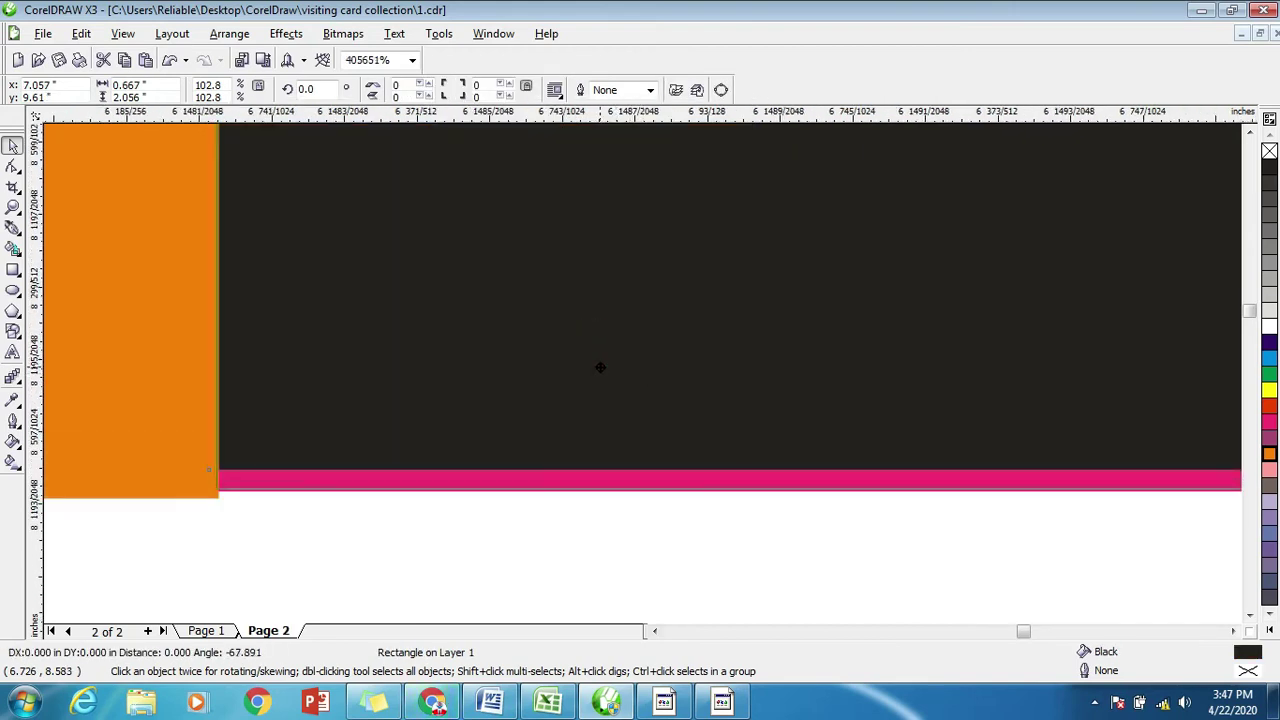
drag(598, 372, 598, 392)
click(251, 528)
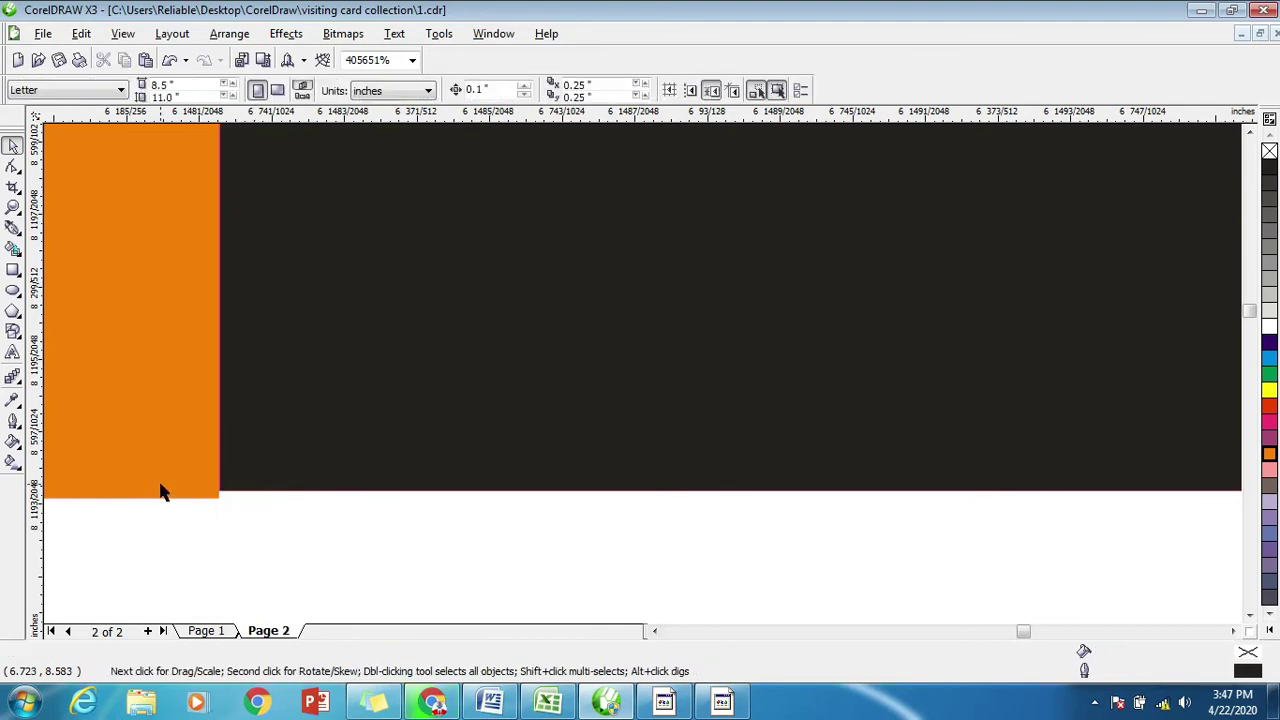
click(280, 455)
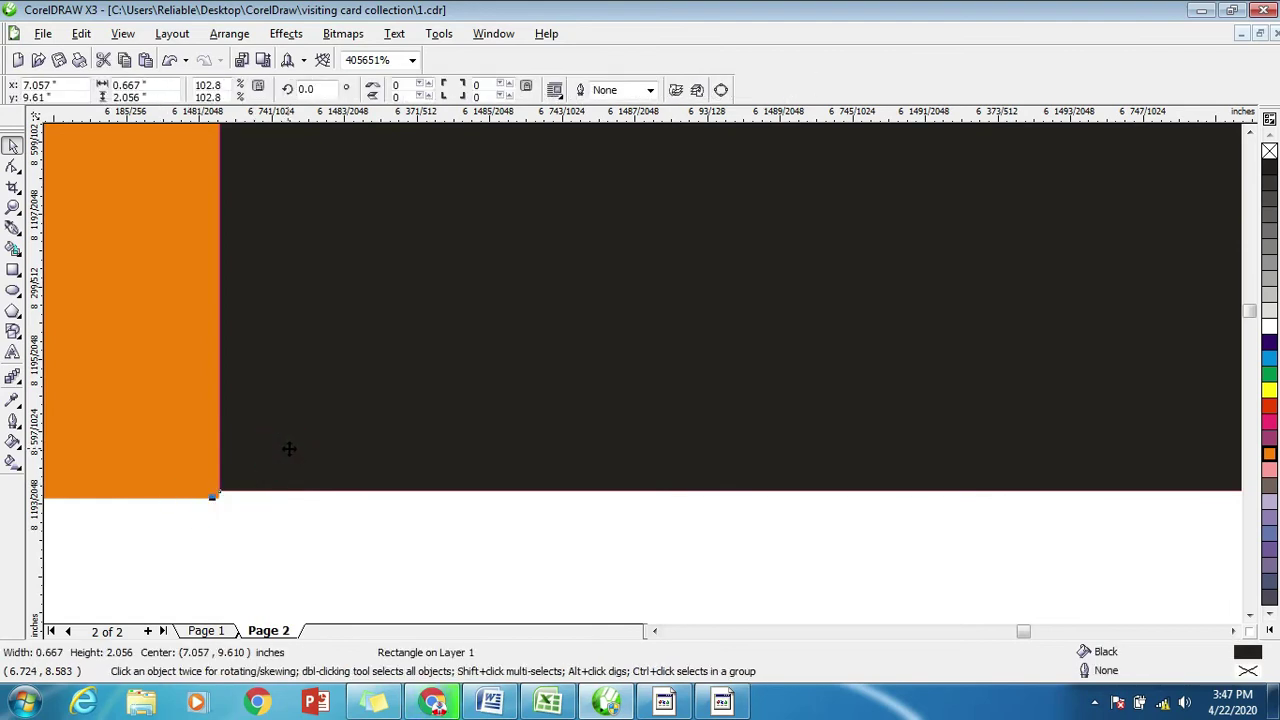
shift+click(160, 462)
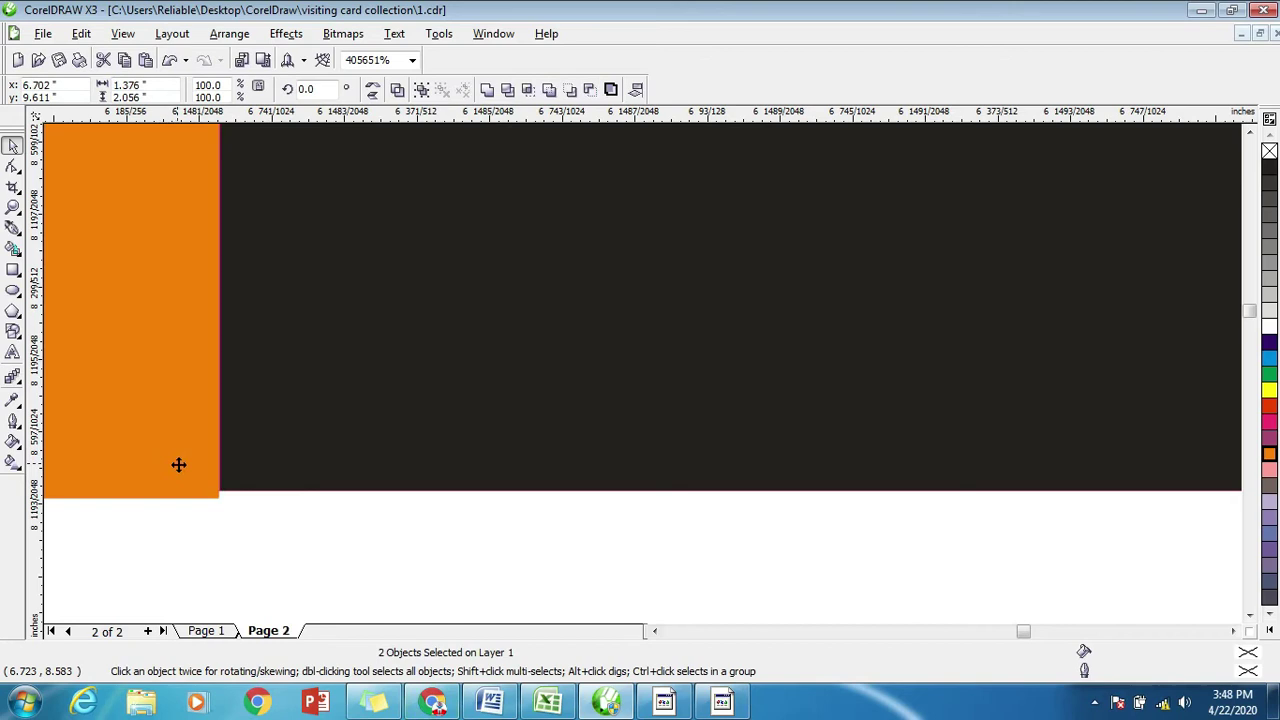
key(shift+Page_Up)
key(ctrl+z)
click(286, 555)
Zoom into the corner to check the orange and black bottoms are level.
key(F3)
click(652, 443)
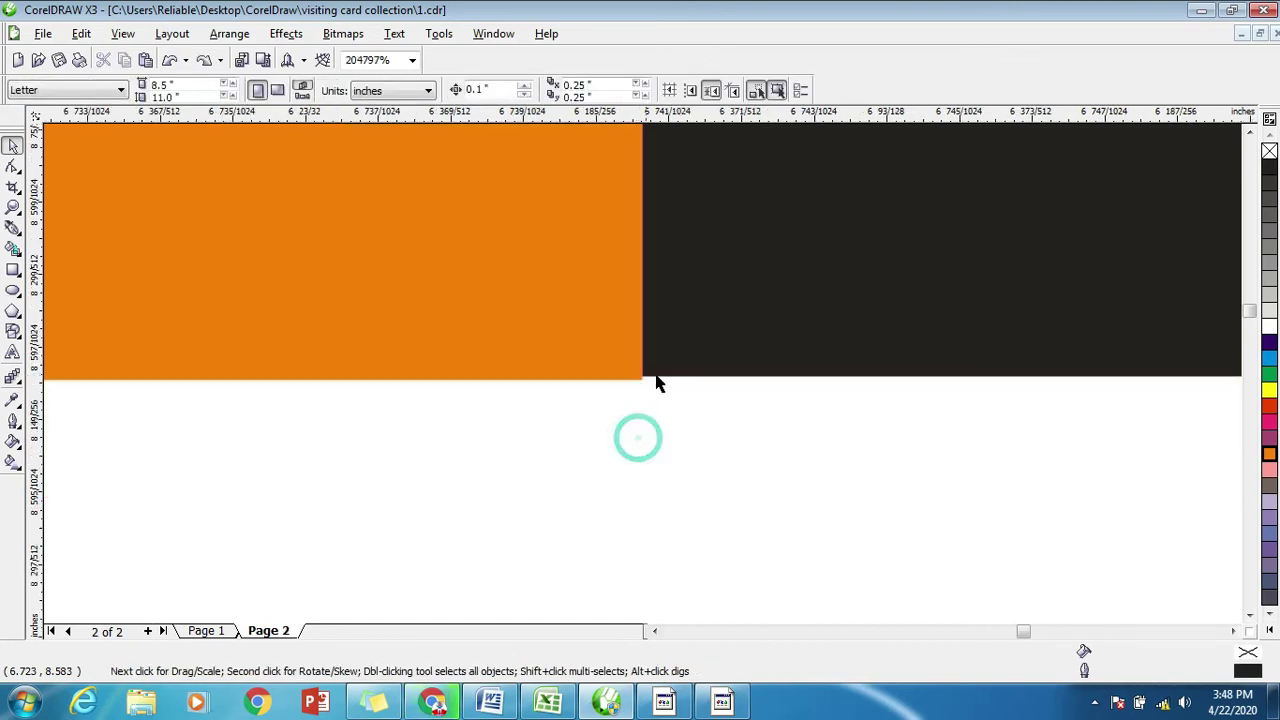
scroll(600, 372, up, 2)
click(626, 366)
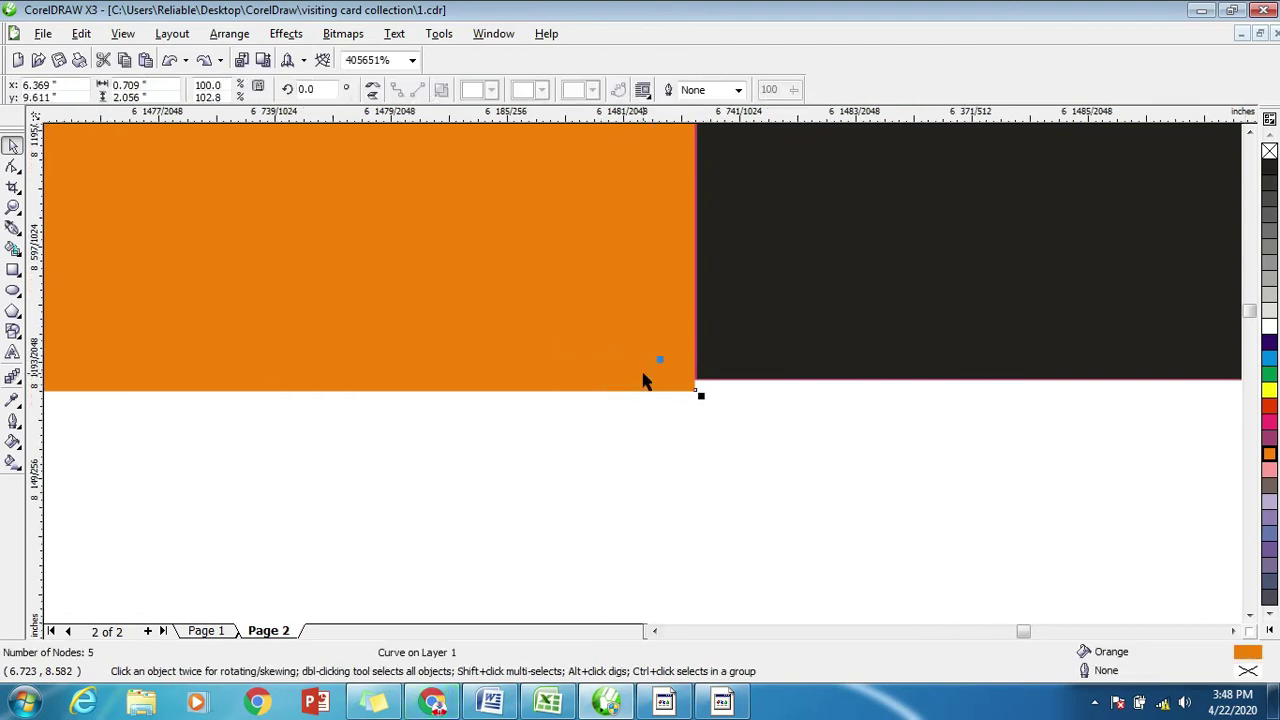
click(628, 326)
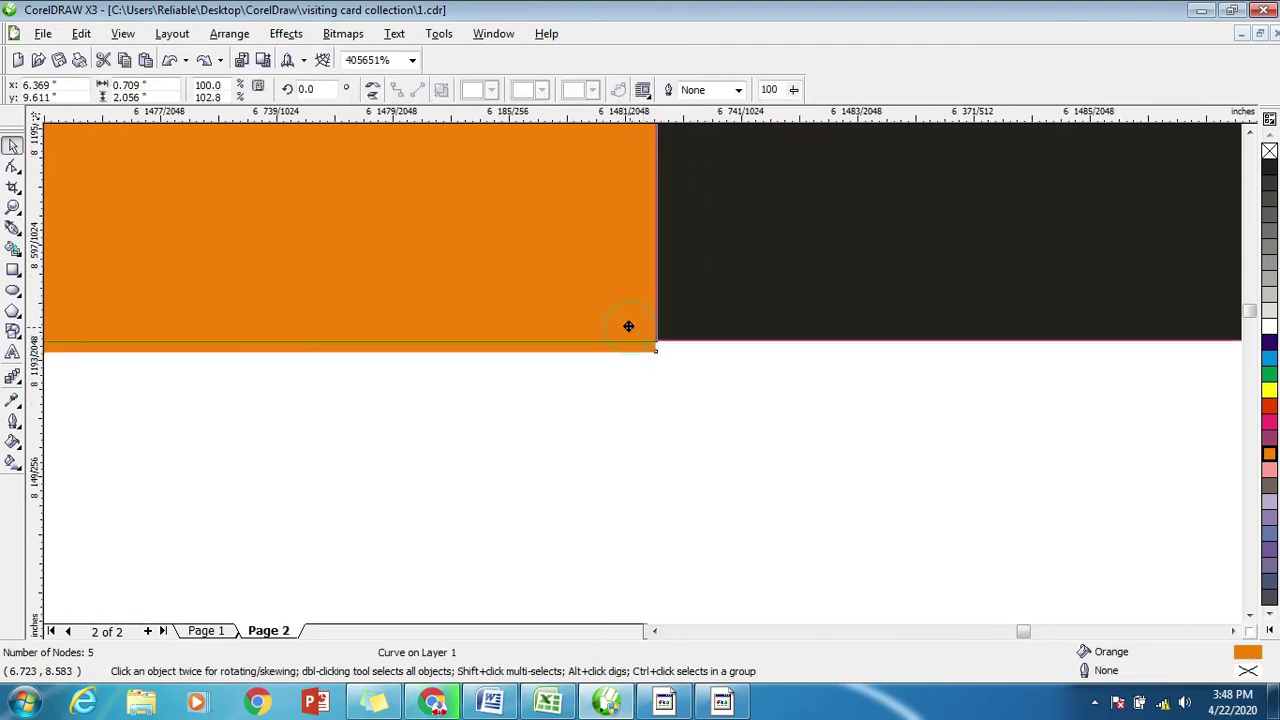
click(750, 413)
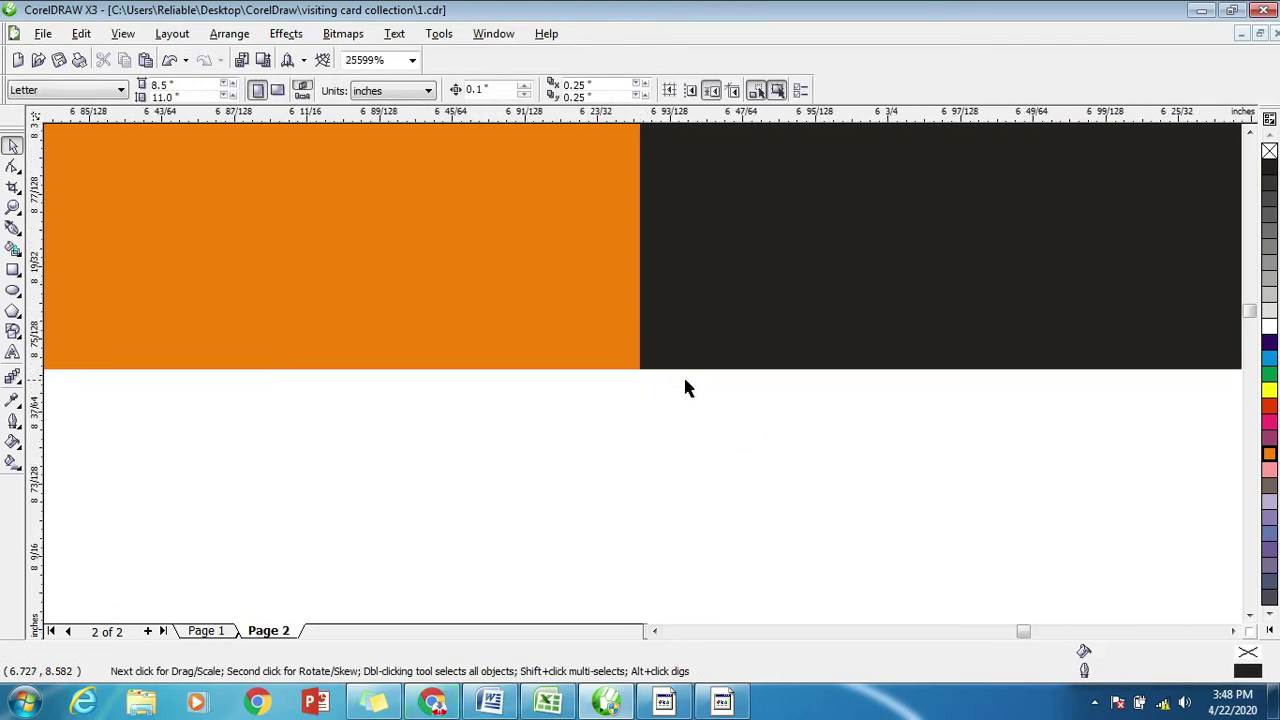
scroll(685, 388, down, 4)
scroll(645, 375, down, 3)
PowerClip the diamond logo inside the RELIABLE card and open its contents for editing.
scroll(651, 288, up, 1)
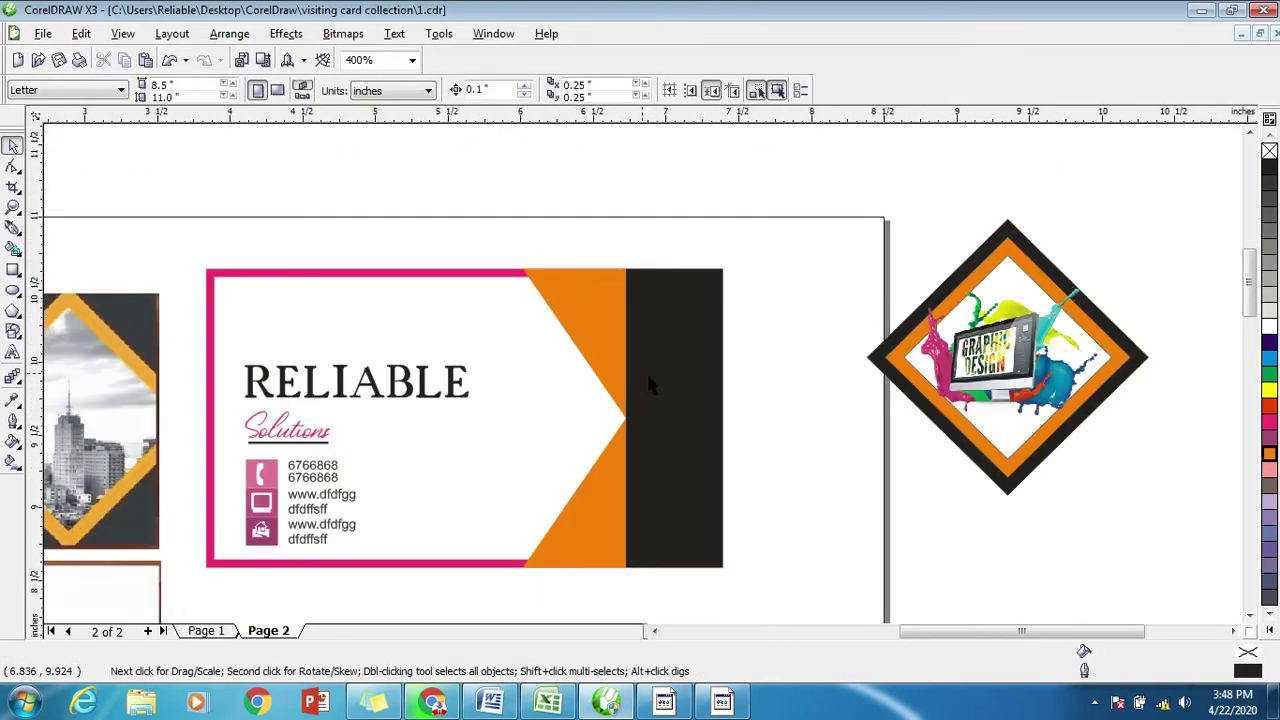
click(995, 318)
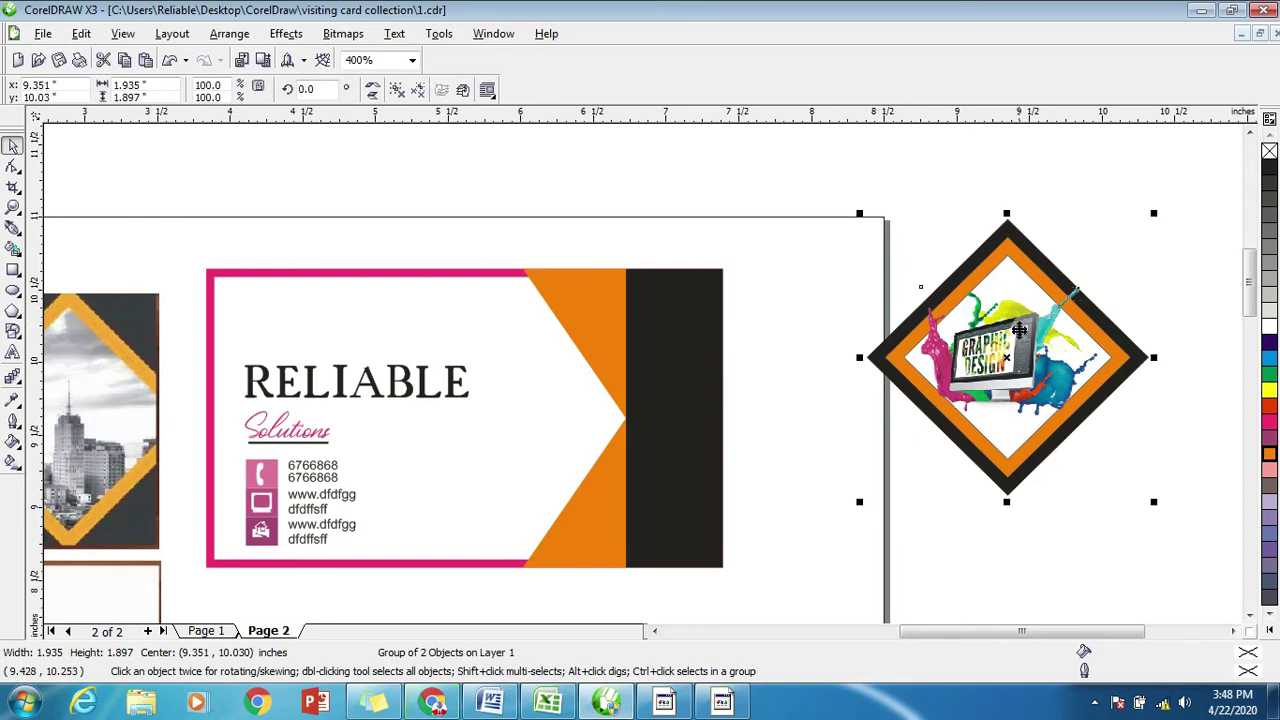
mouse_move(1021, 338)
mouse_down()
mouse_move(475, 409)
mouse_move(523, 403)
mouse_up()
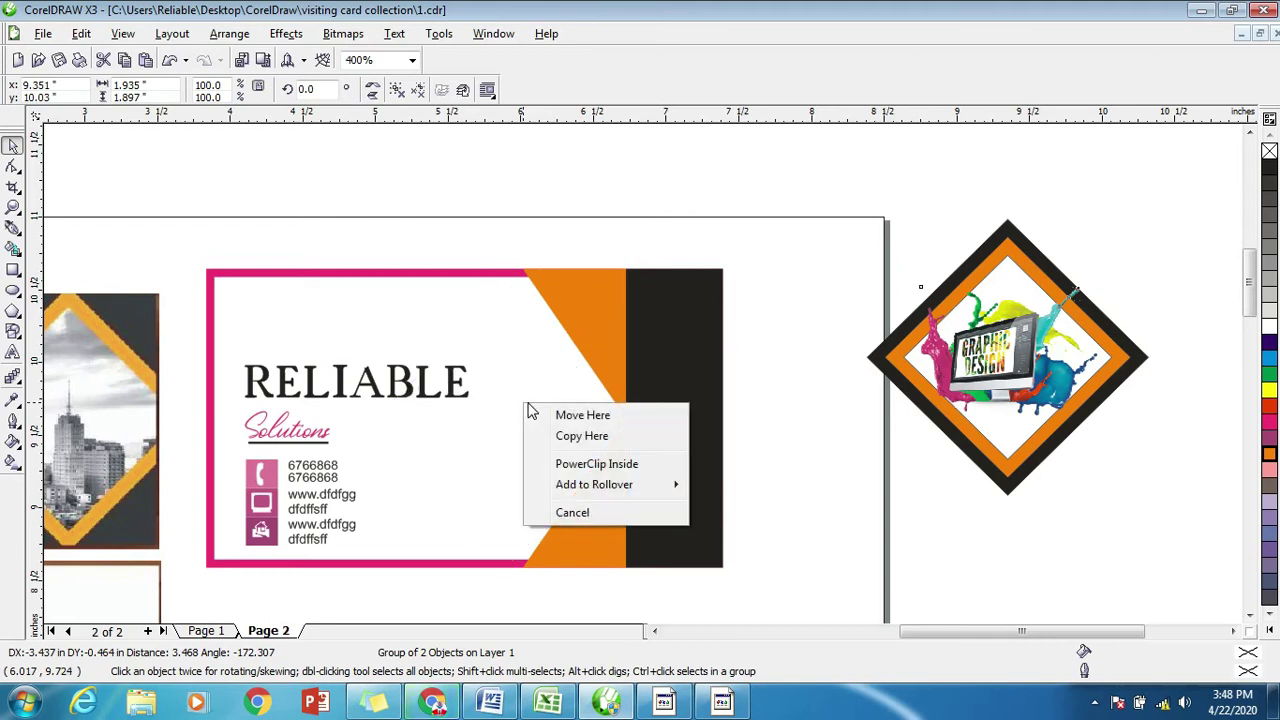
click(596, 464)
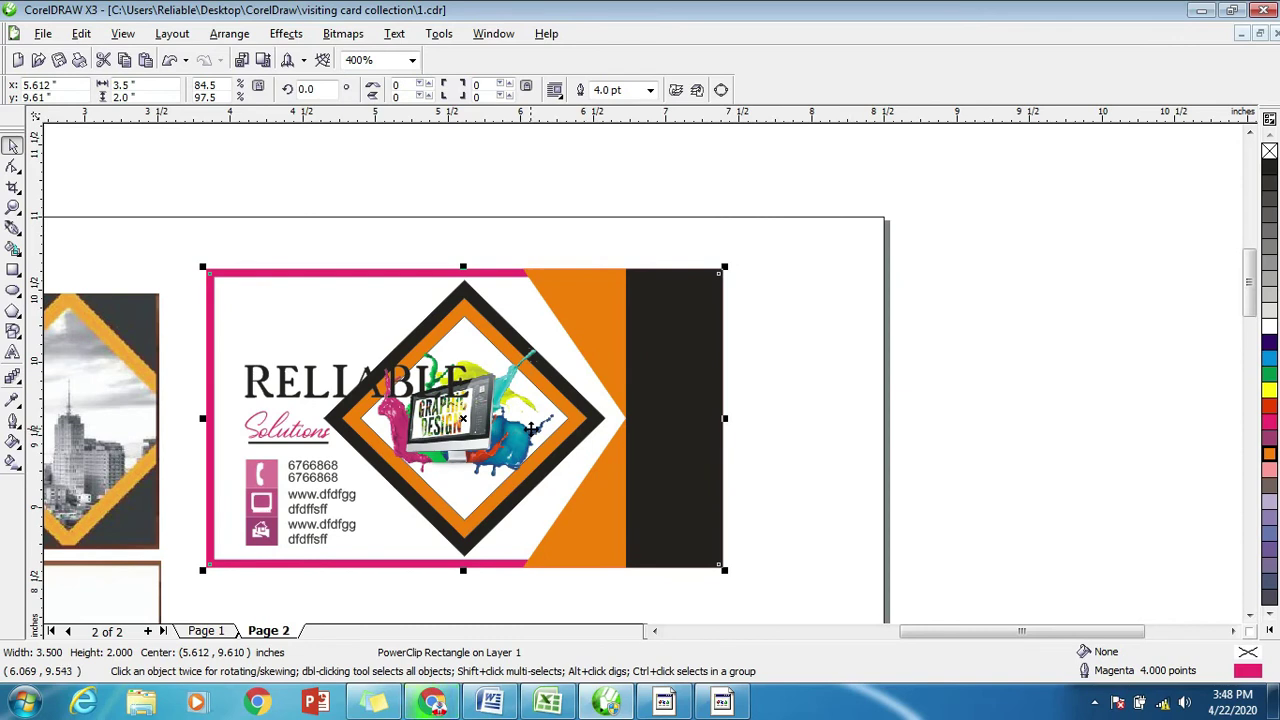
ctrl+click(583, 437)
click(578, 432)
Scale the diamond group inside the card to about 122%, widened to about 135%.
mouse_move(604, 431)
mouse_down()
mouse_move(690, 436)
mouse_move(702, 408)
mouse_up()
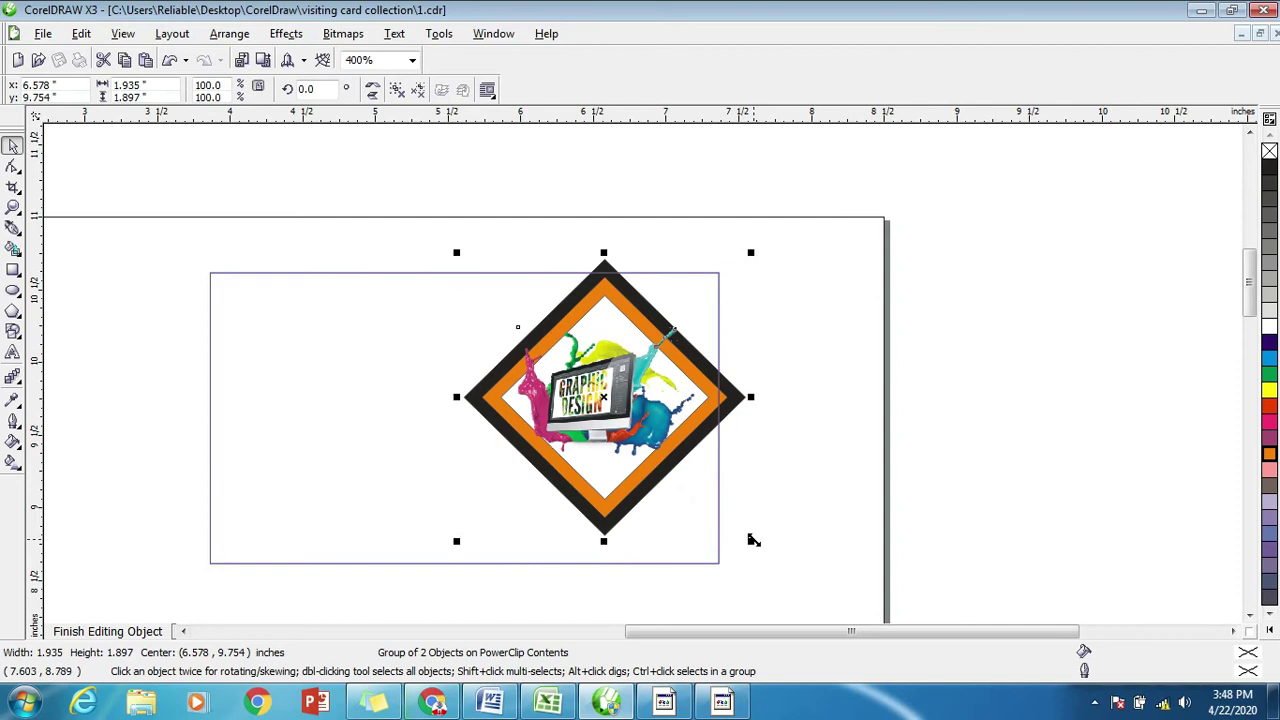
drag(751, 540, 905, 630)
drag(798, 509, 747, 457)
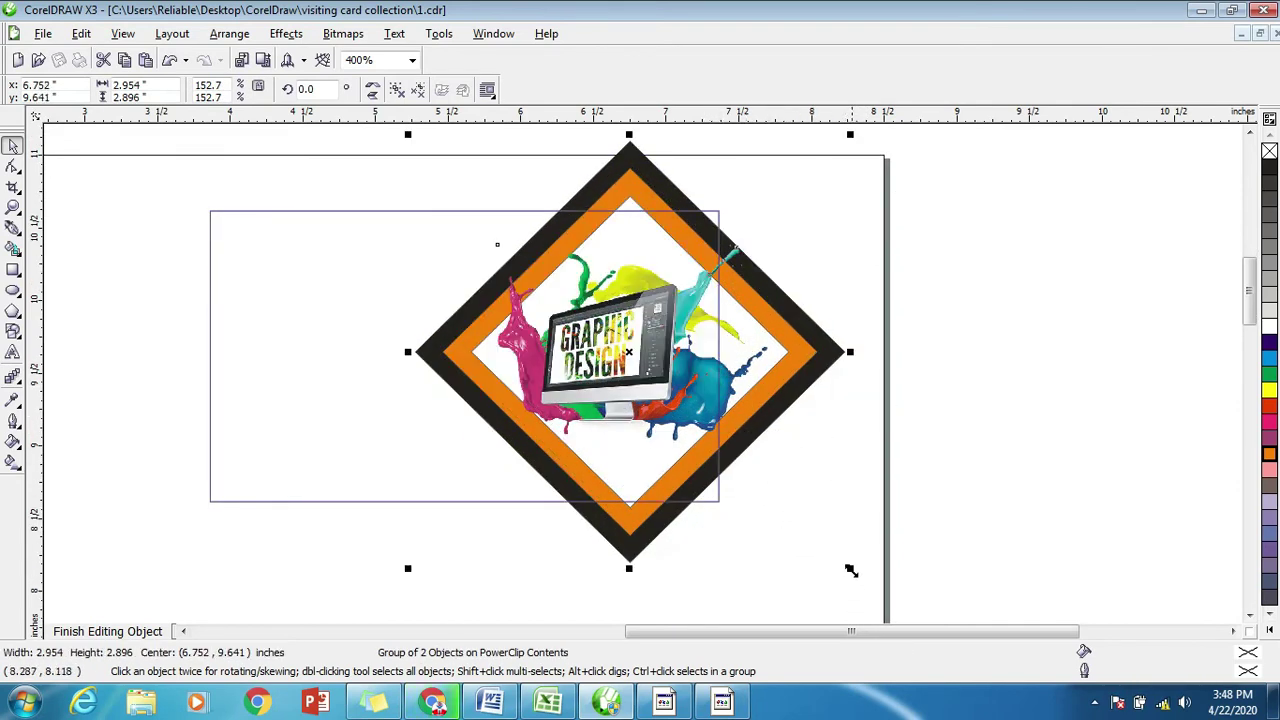
drag(850, 570, 806, 525)
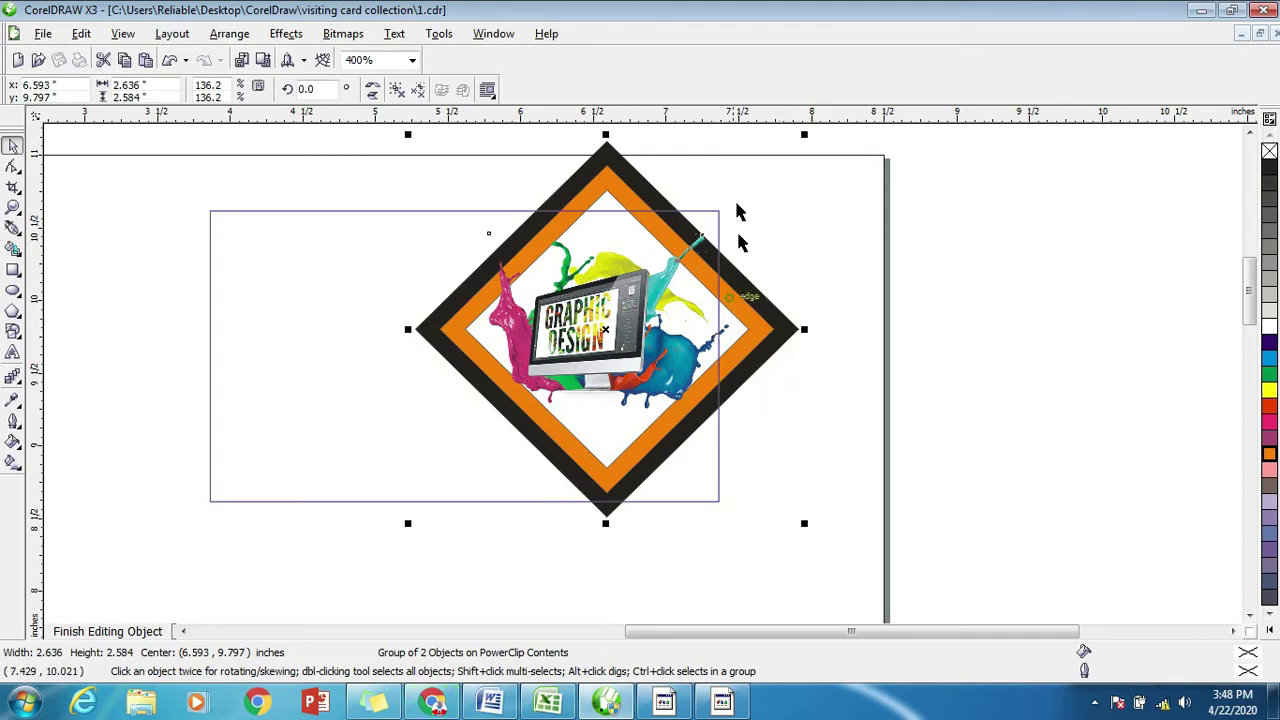
drag(807, 139, 767, 175)
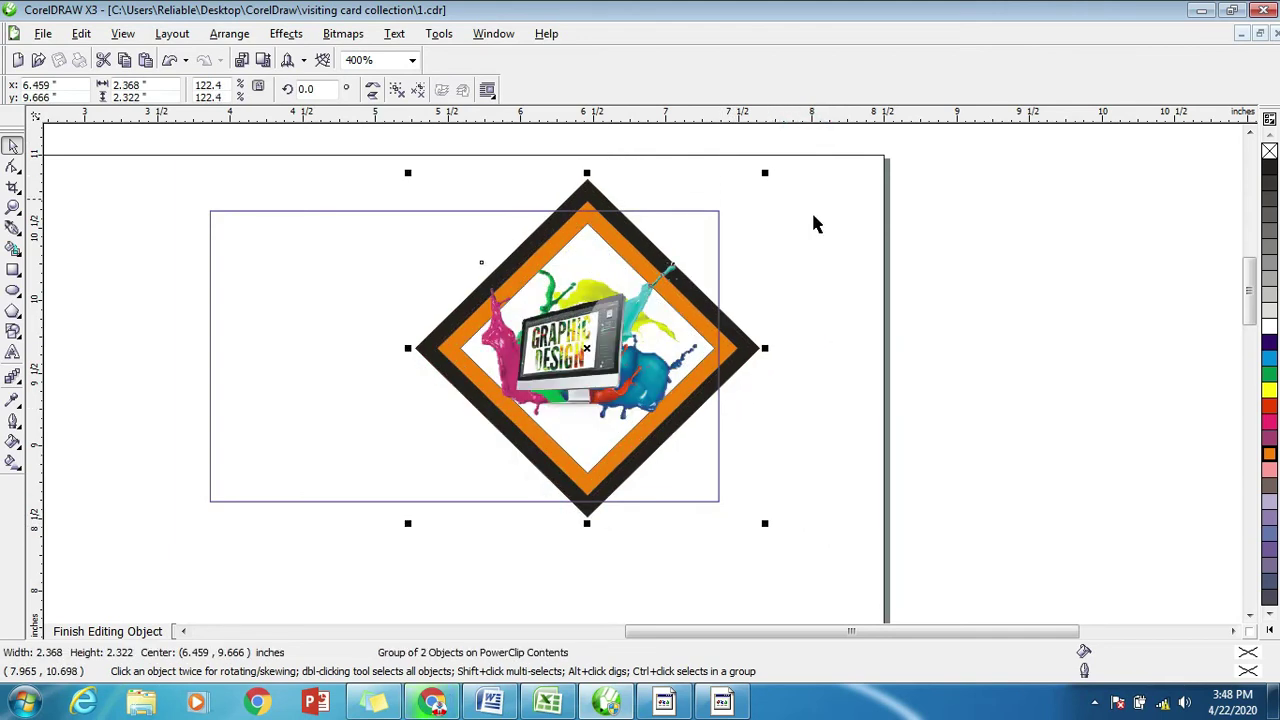
drag(766, 348, 800, 348)
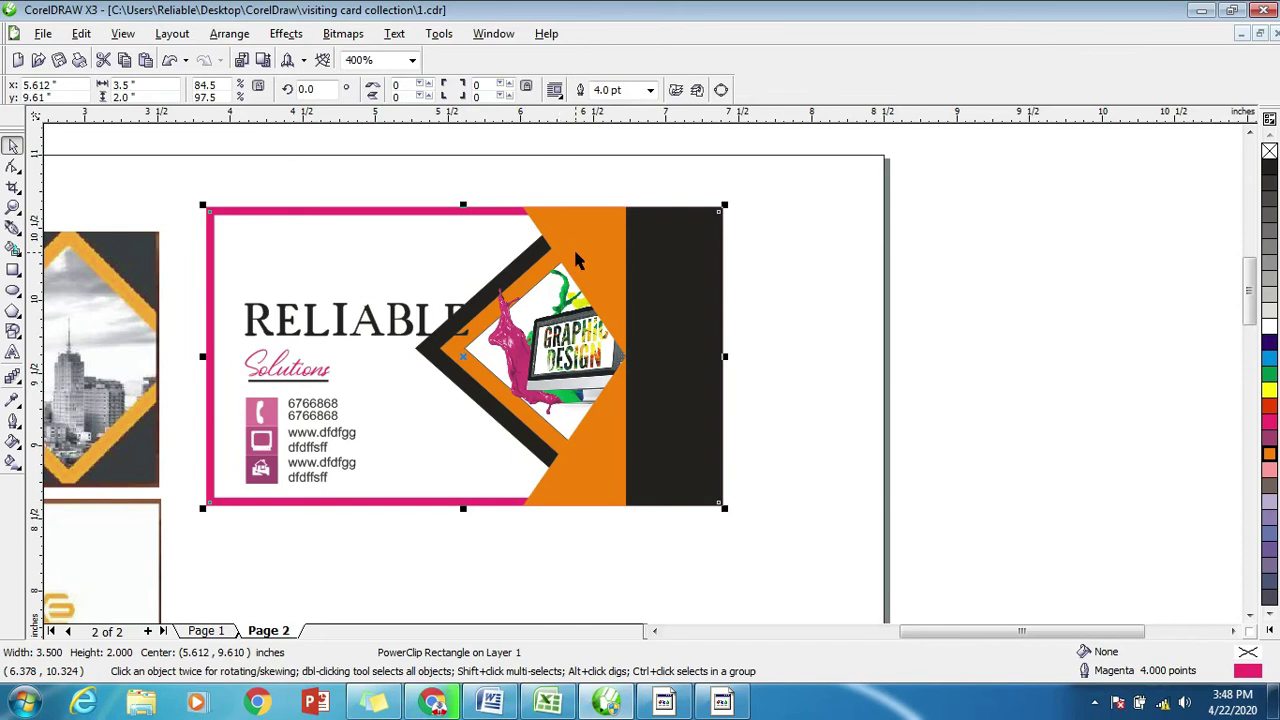
Delete the orange triangle and the black right-hand strip from the card.
click(575, 258)
key(Delete)
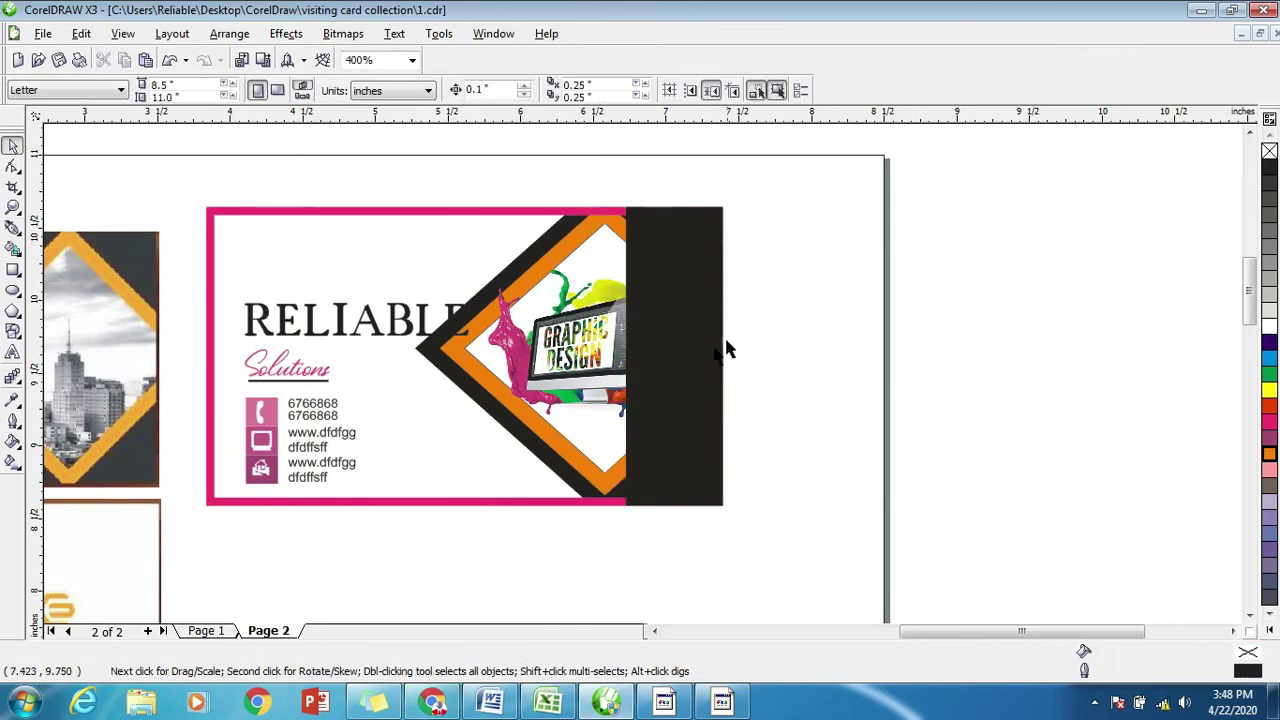
click(672, 318)
key(Delete)
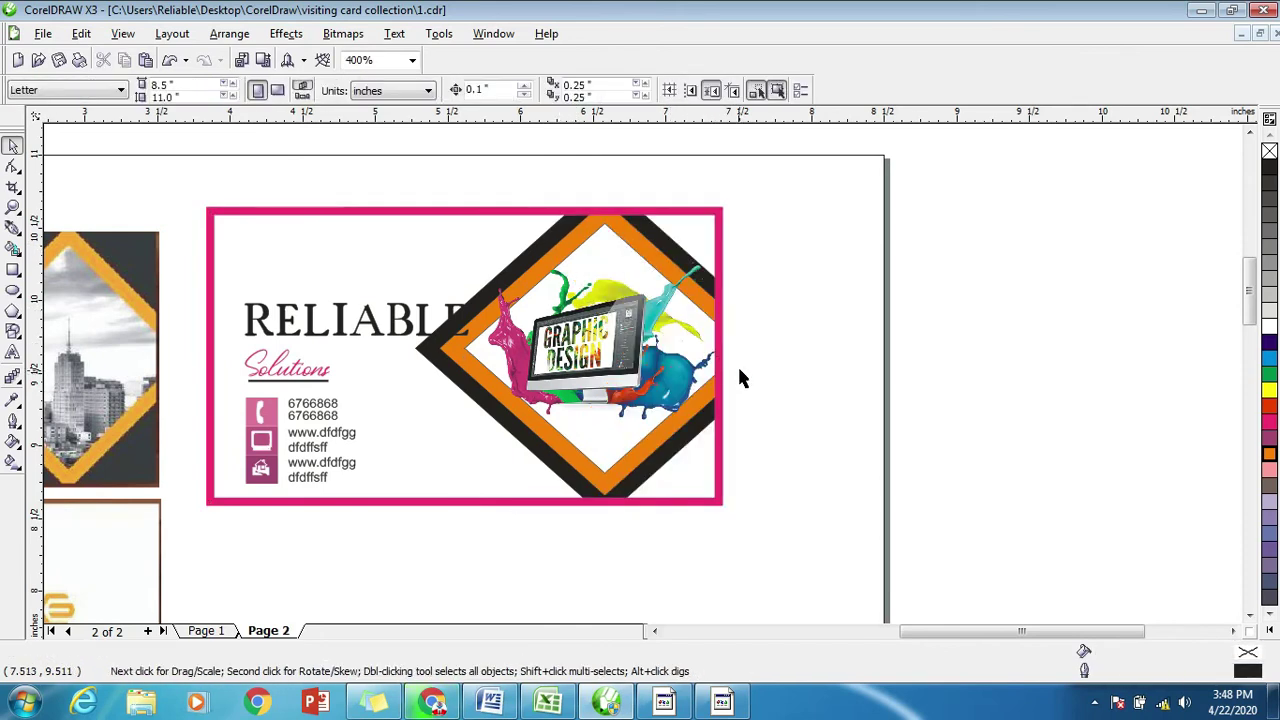
key(F3)
scroll(545, 397, up, 1)
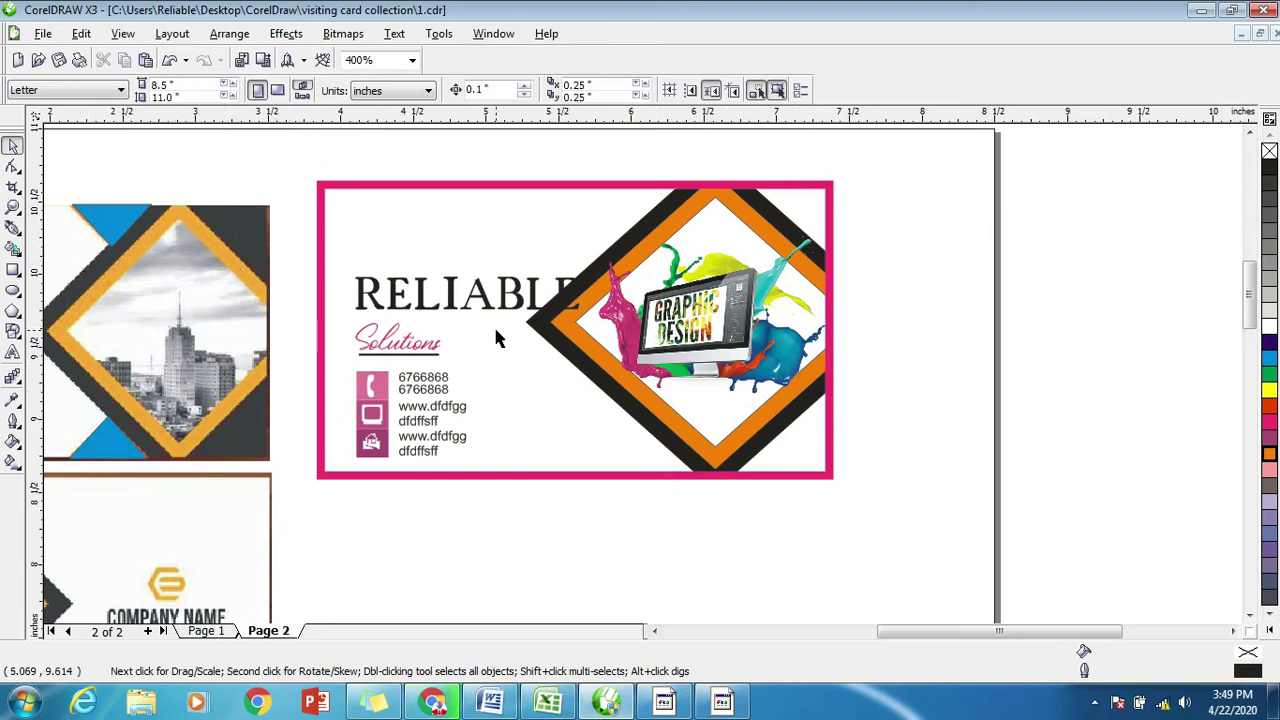
click(112, 225)
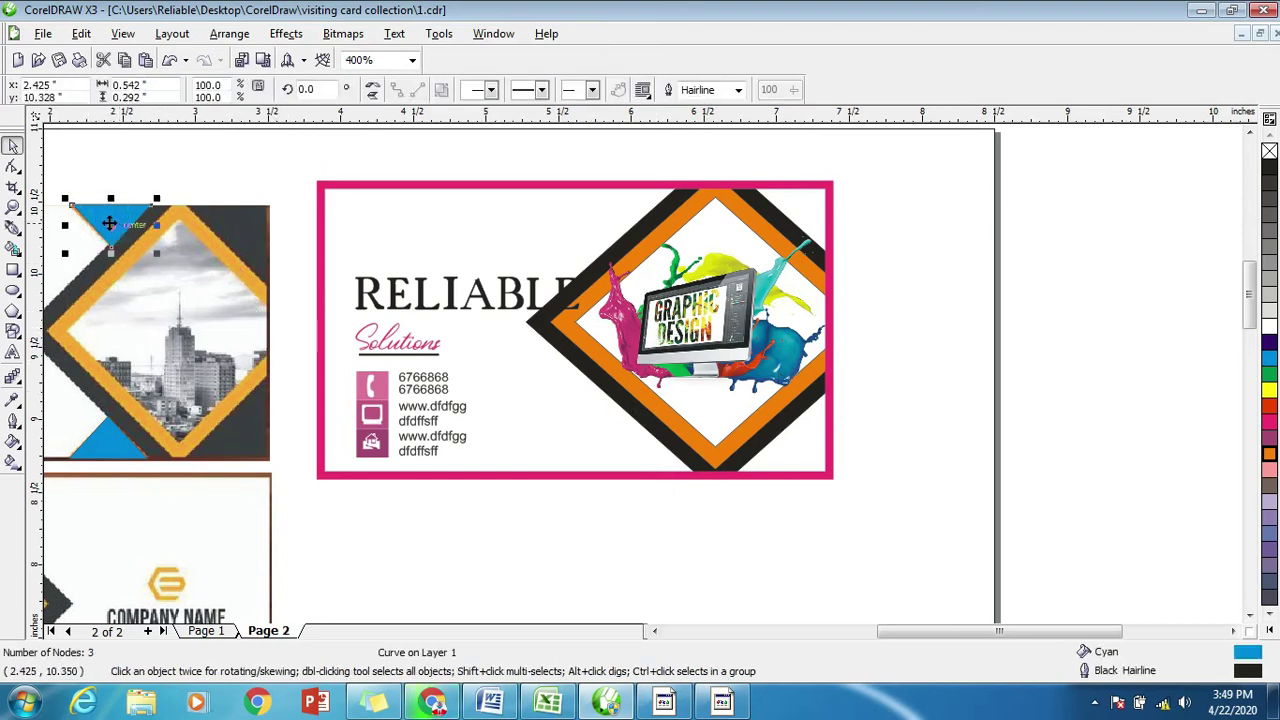
Draw a three-point triangle in the card's top-right corner and fill it black.
click(13, 228)
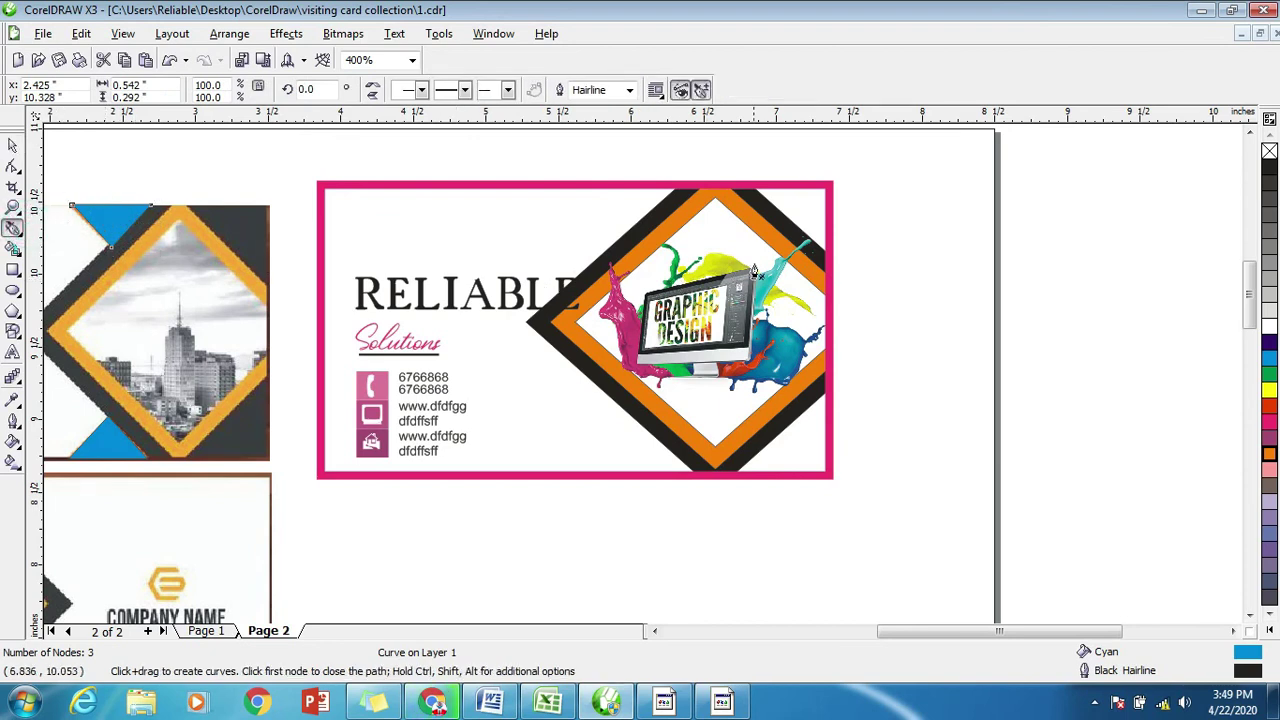
click(757, 187)
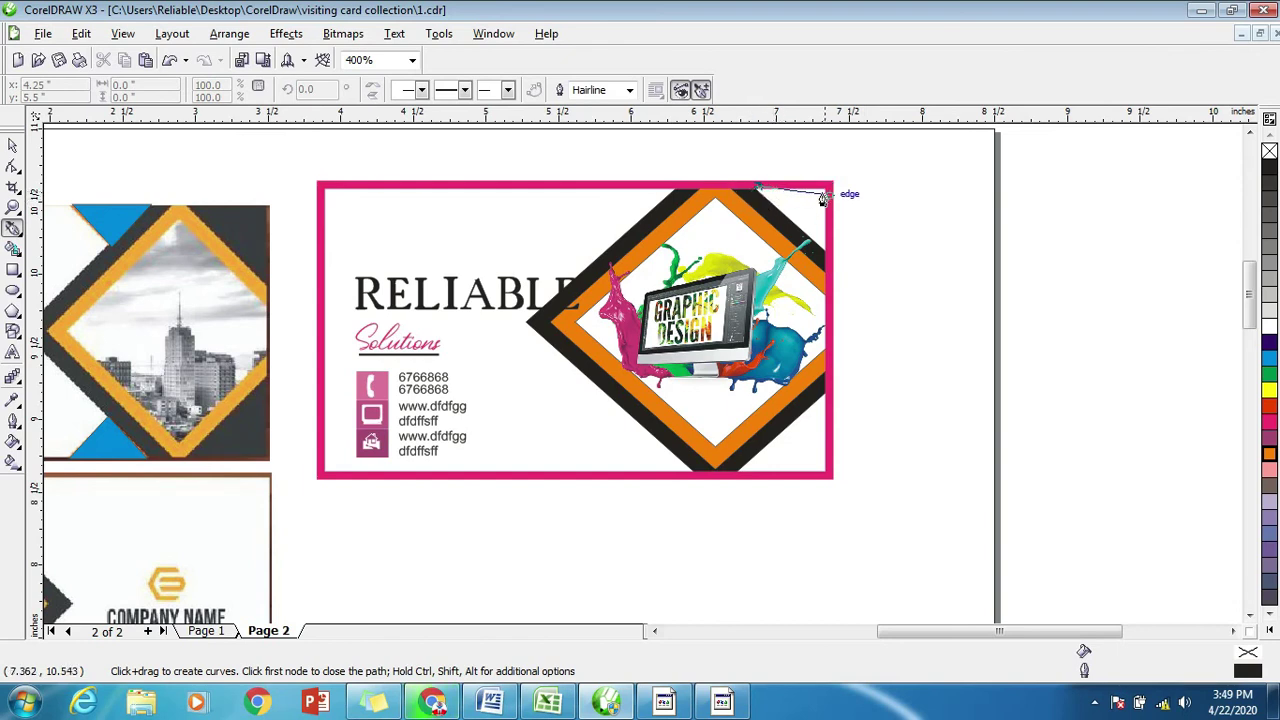
click(829, 187)
click(826, 252)
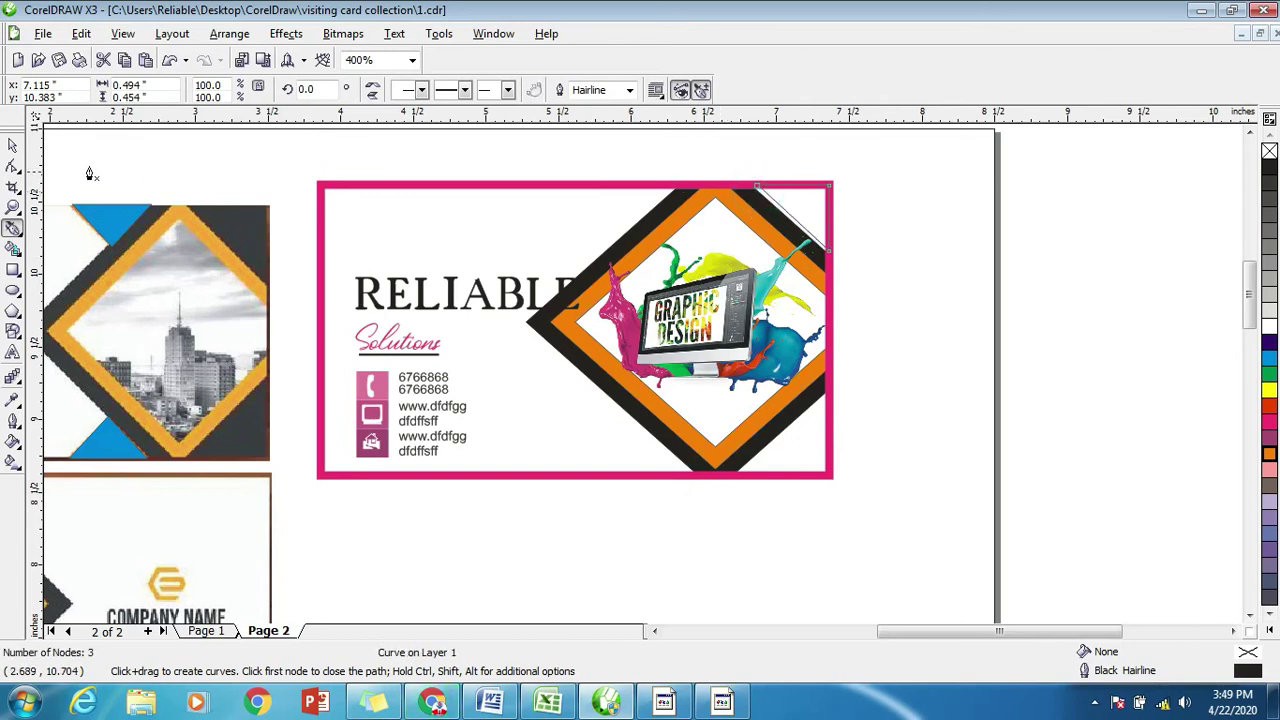
click(13, 147)
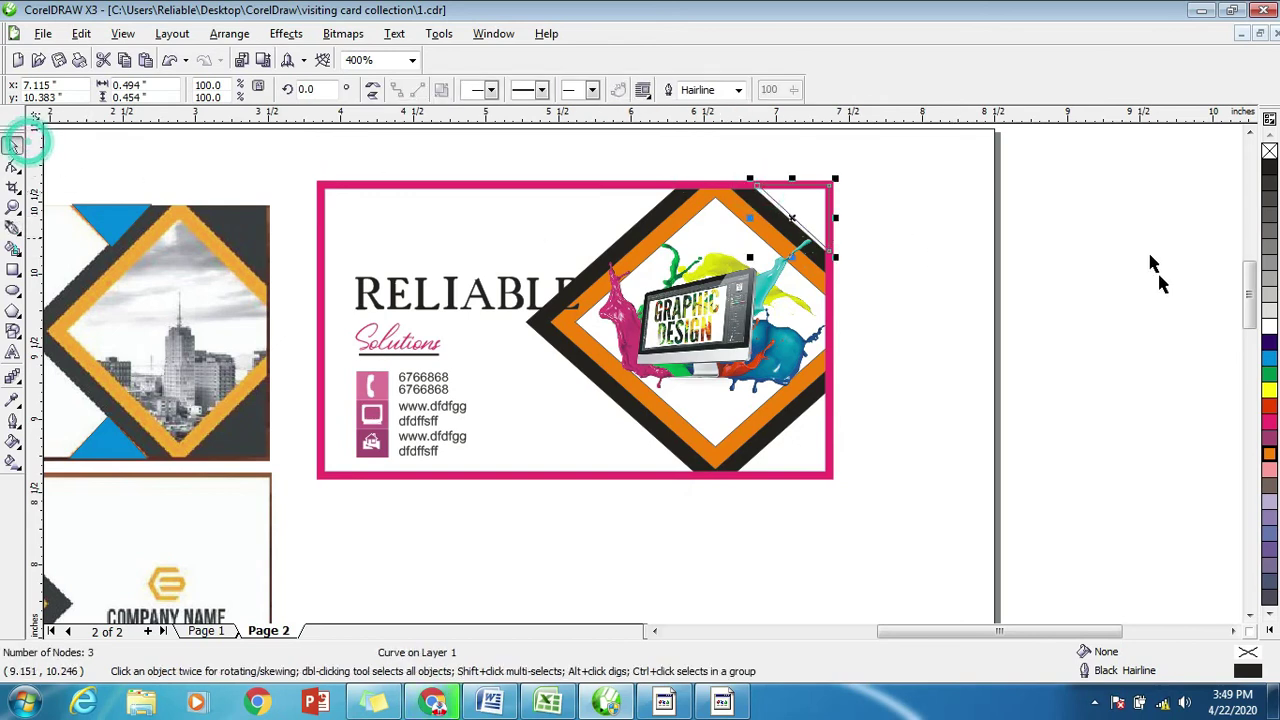
click(1268, 166)
Drag the black triangle's top-left node onto the pink border edge.
scroll(851, 142, up, 2)
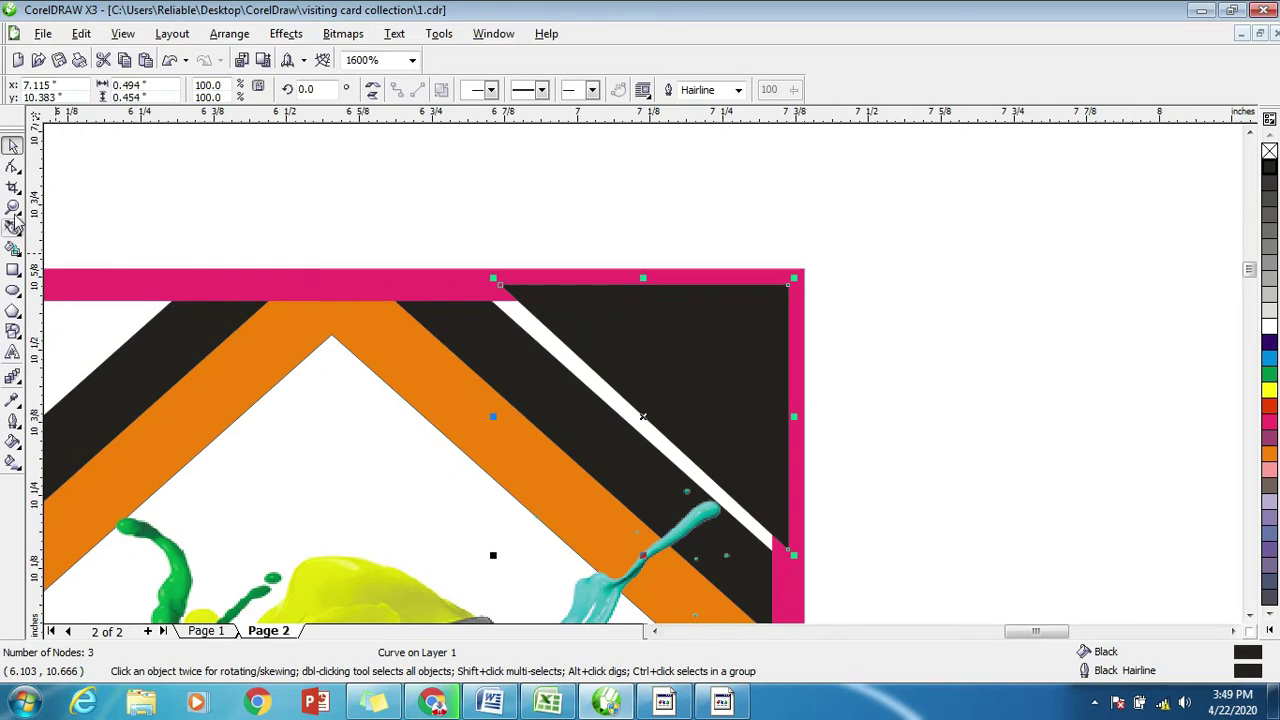
click(13, 168)
scroll(651, 380, up, 1)
scroll(591, 363, up, 1)
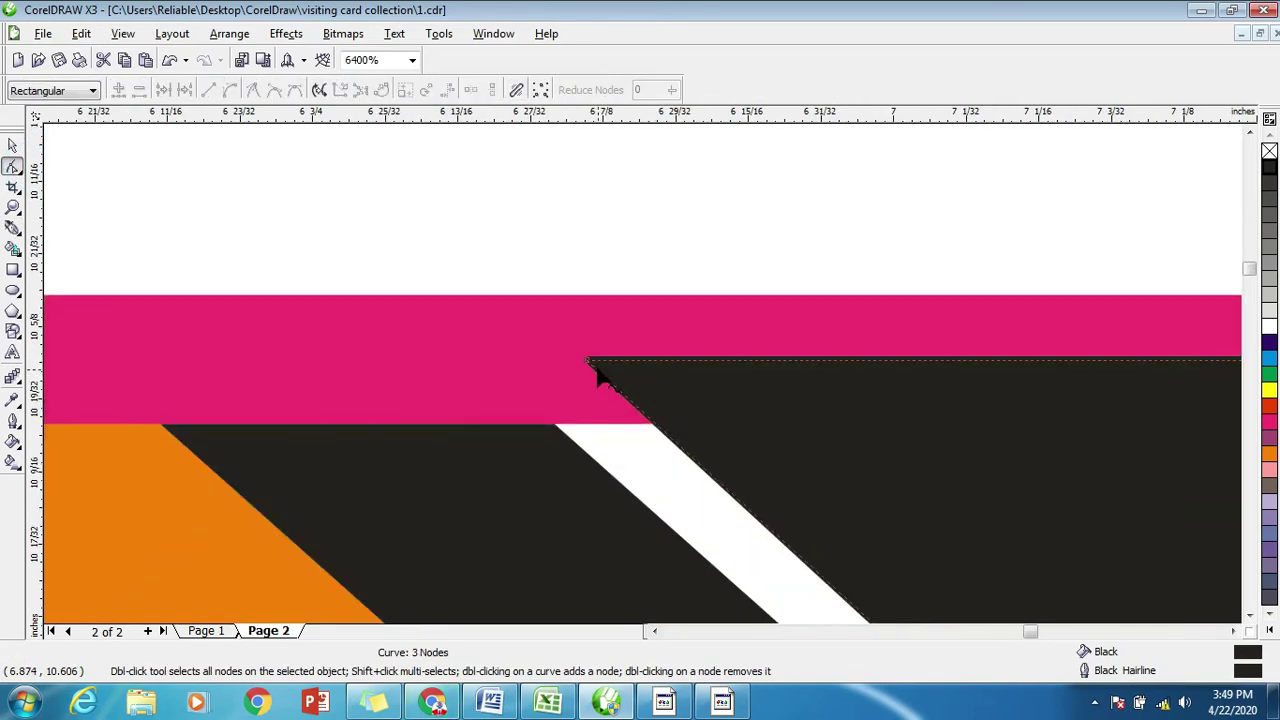
drag(570, 412, 556, 424)
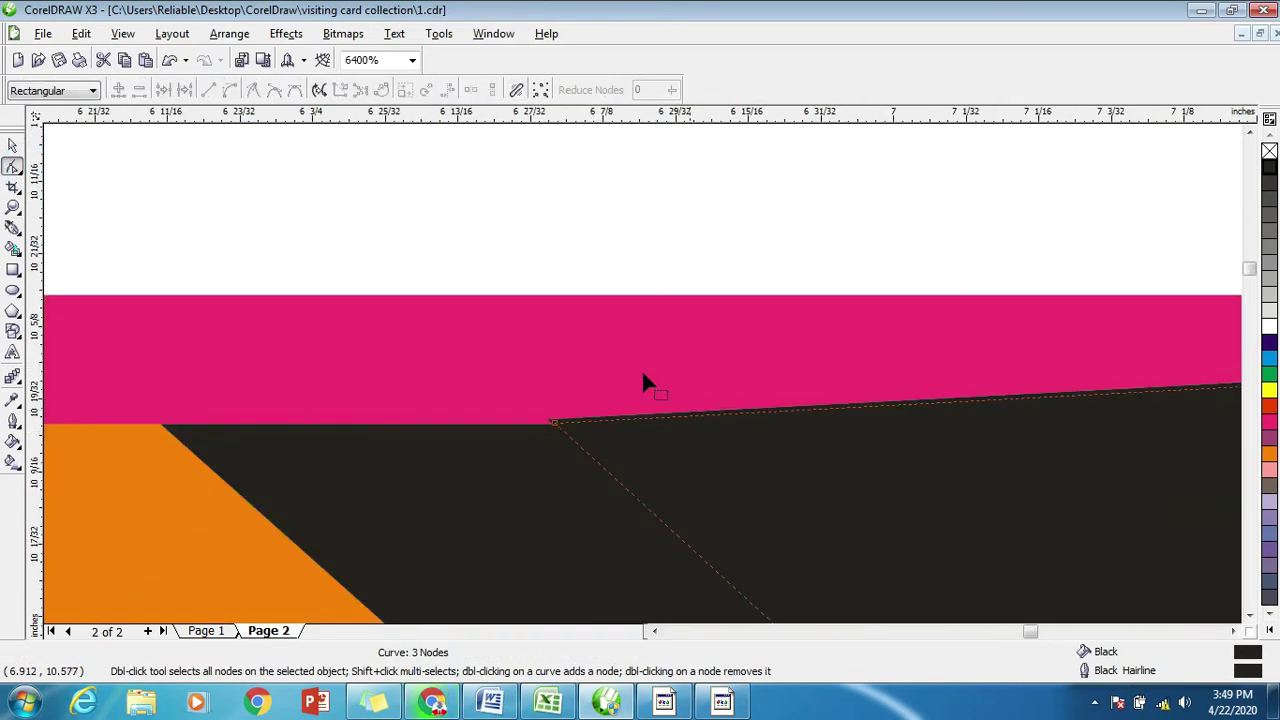
scroll(645, 378, down, 3)
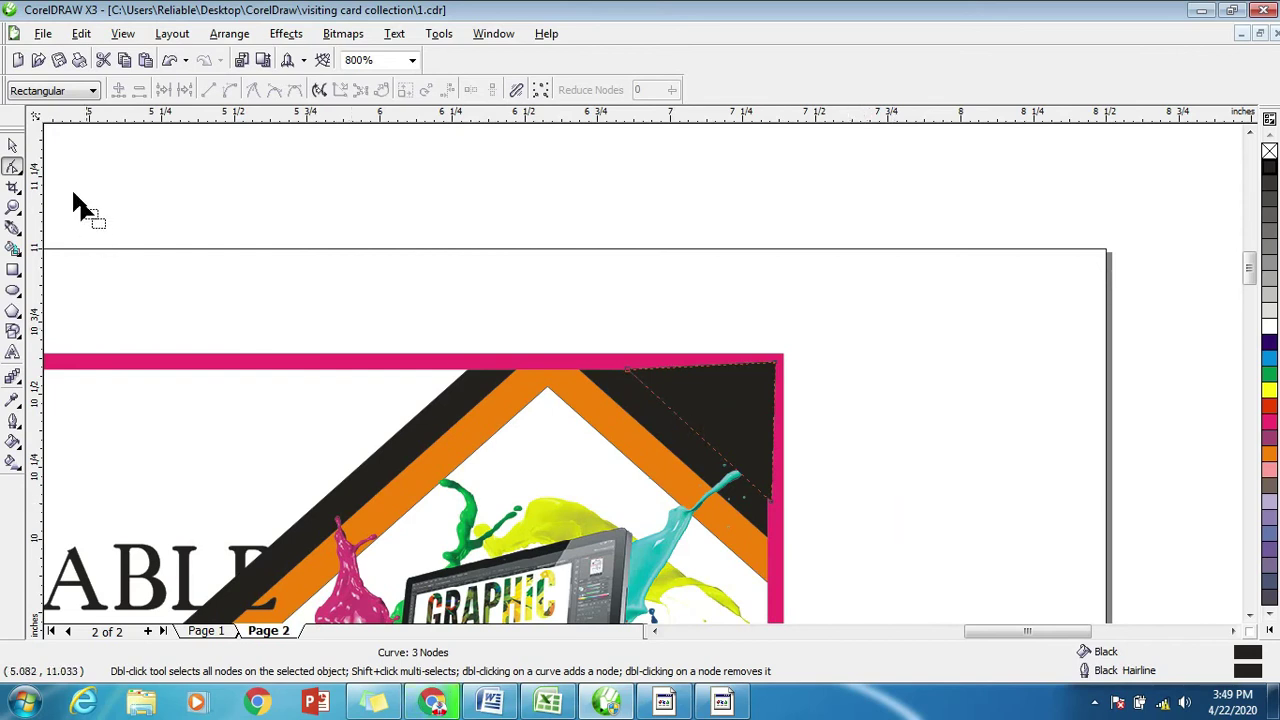
click(13, 146)
click(185, 192)
Nudge the black triangle slightly down and left, then deselect everything.
scroll(645, 380, down, 2)
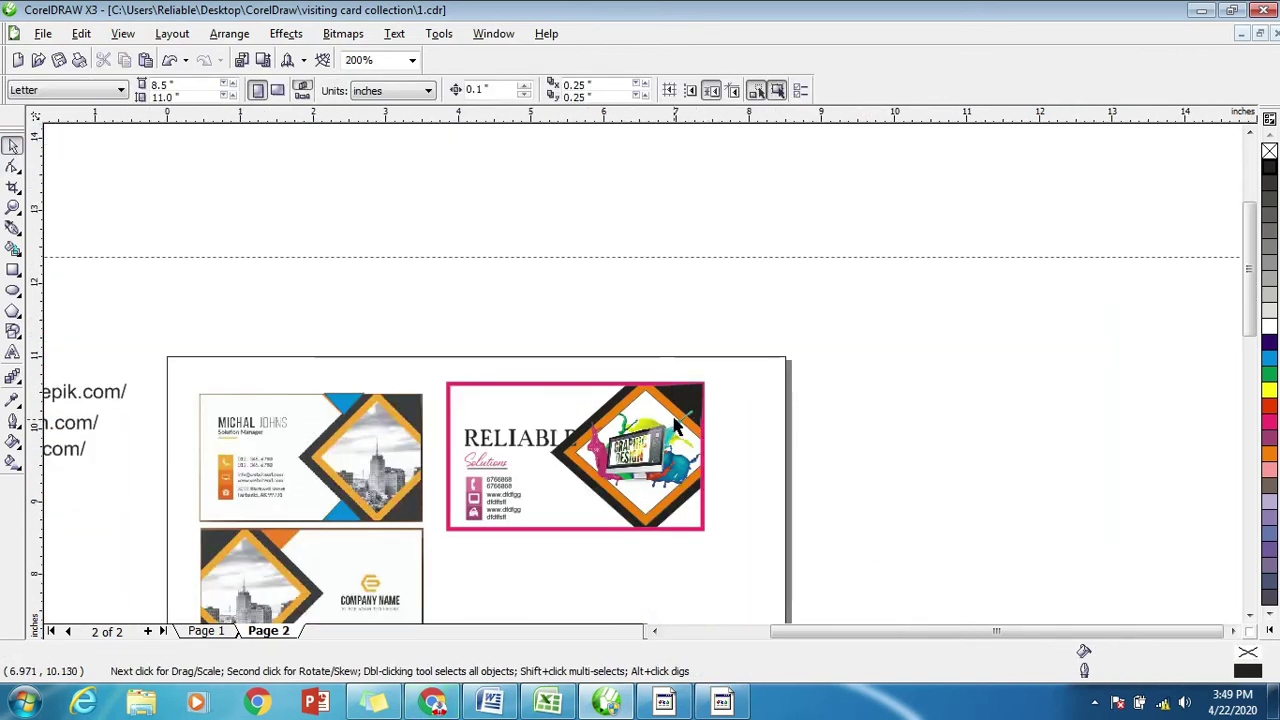
scroll(709, 390, up, 1)
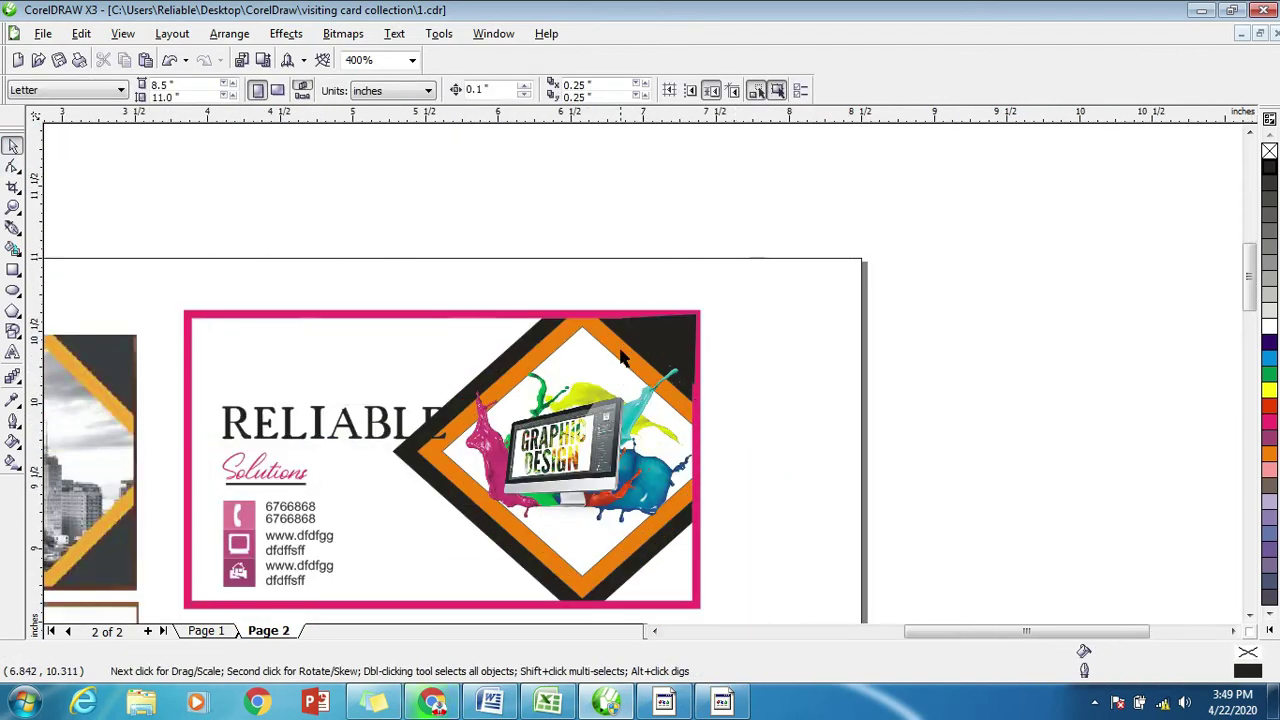
scroll(620, 358, up, 2)
drag(785, 323, 773, 338)
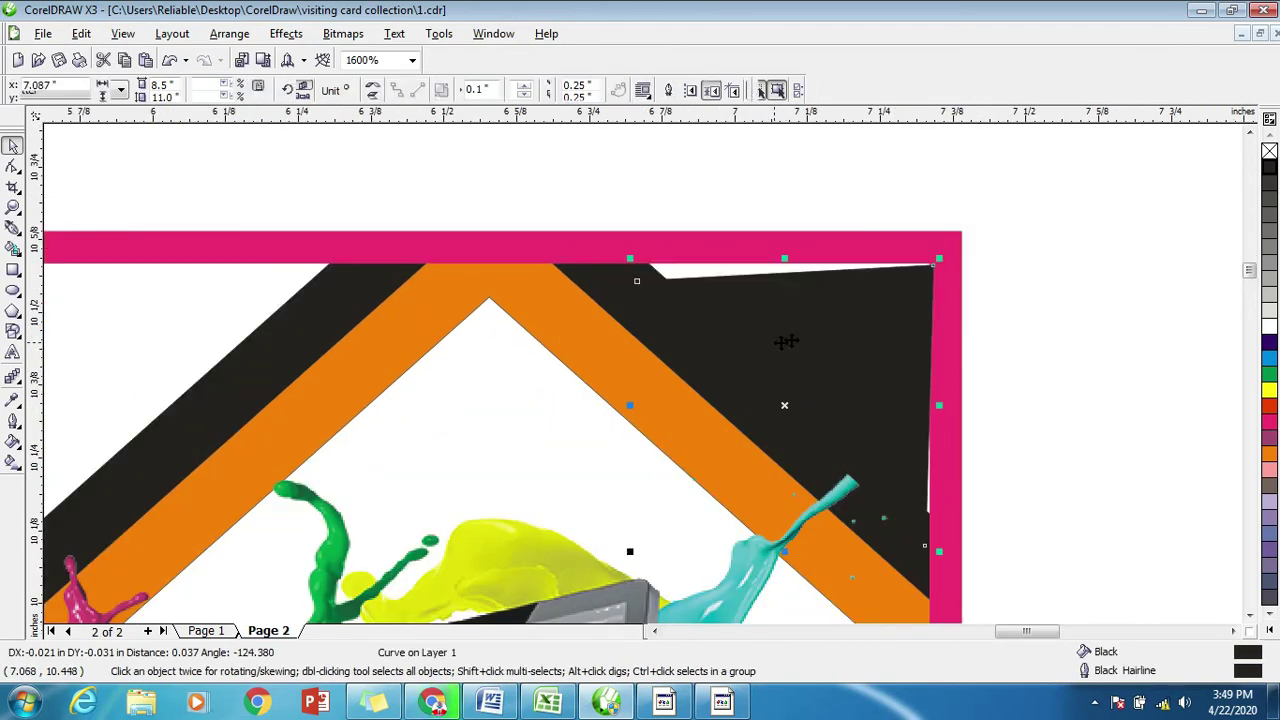
click(620, 250)
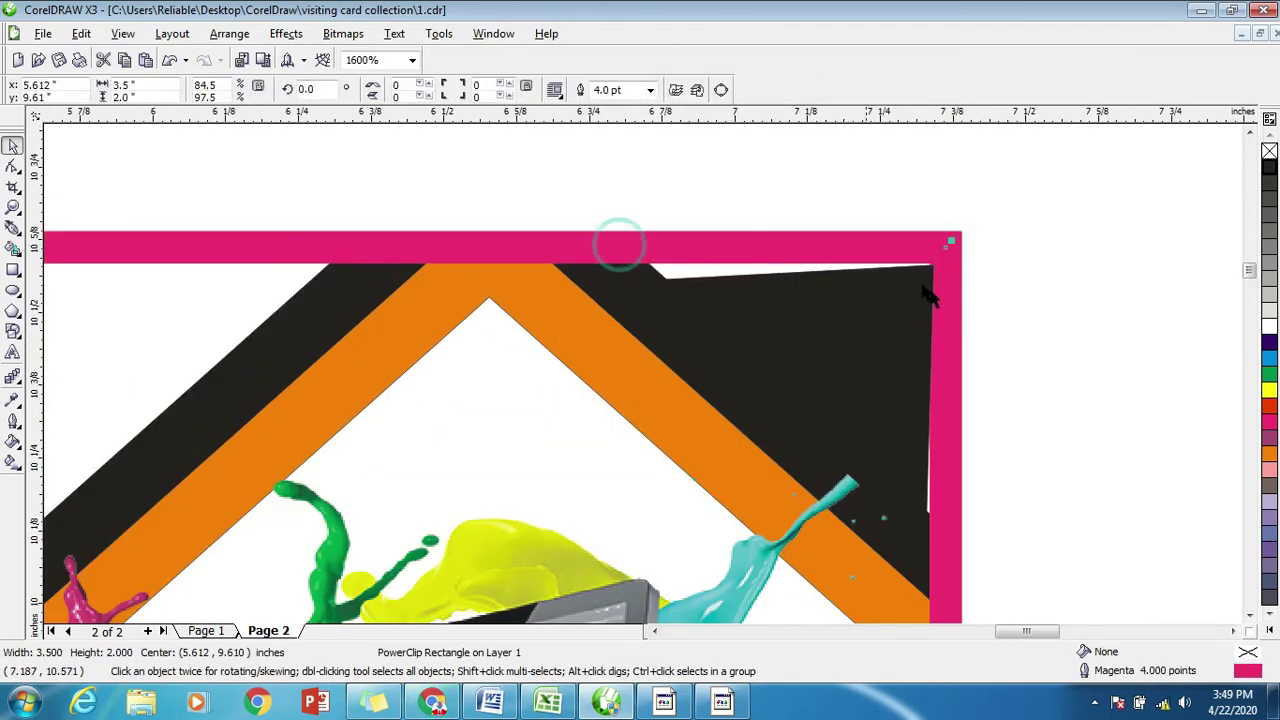
scroll(623, 240, down, 2)
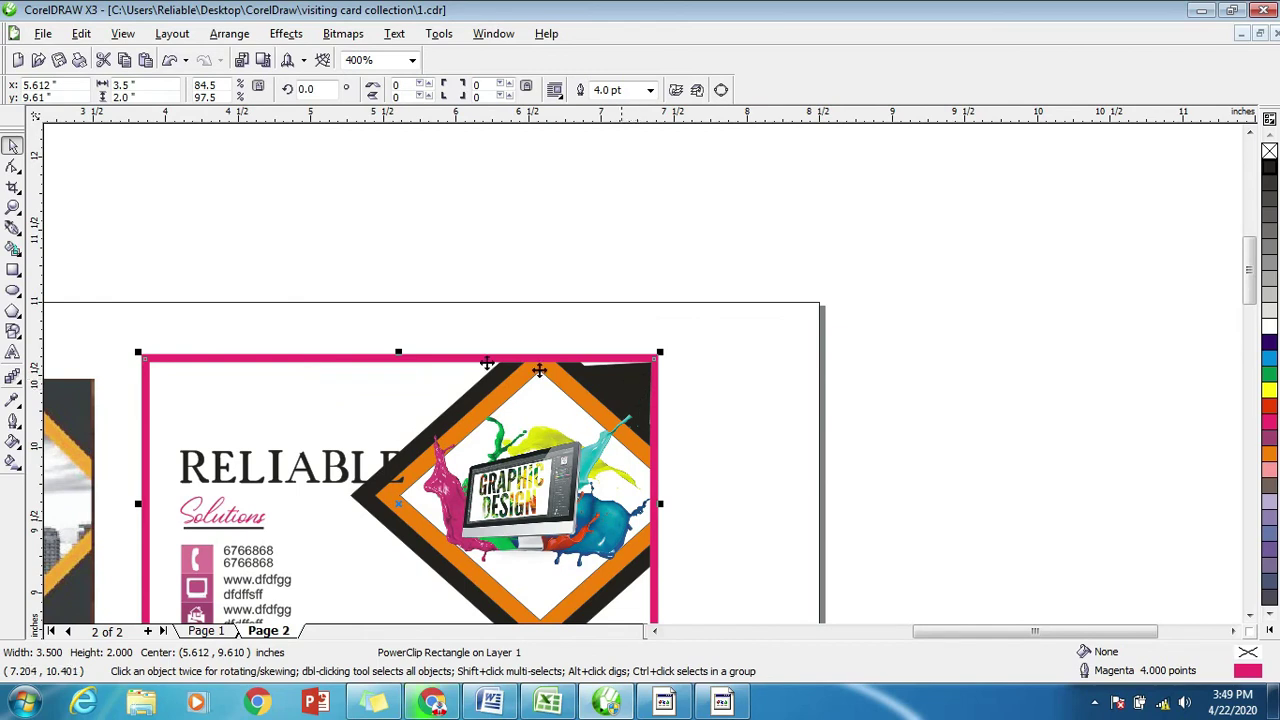
click(719, 414)
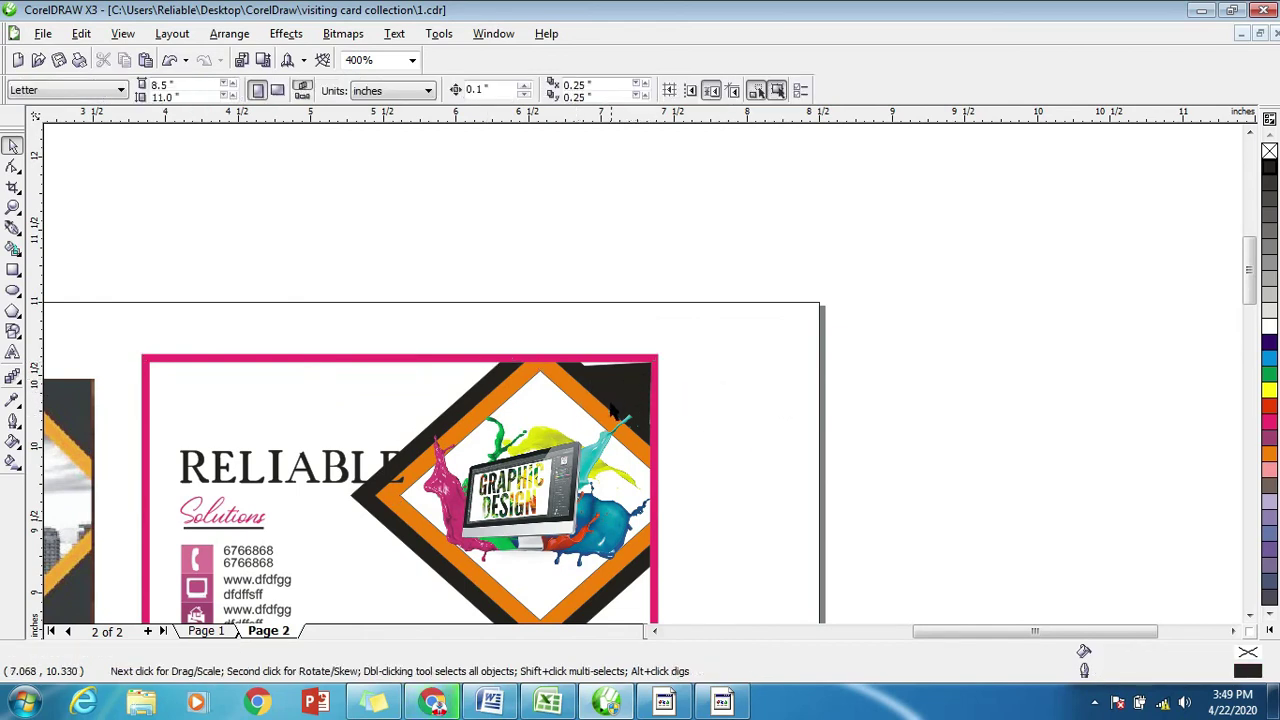
Move the black triangle's top-left and top-right corner nodes up to the pink border.
click(13, 168)
scroll(643, 389, up, 2)
click(591, 394)
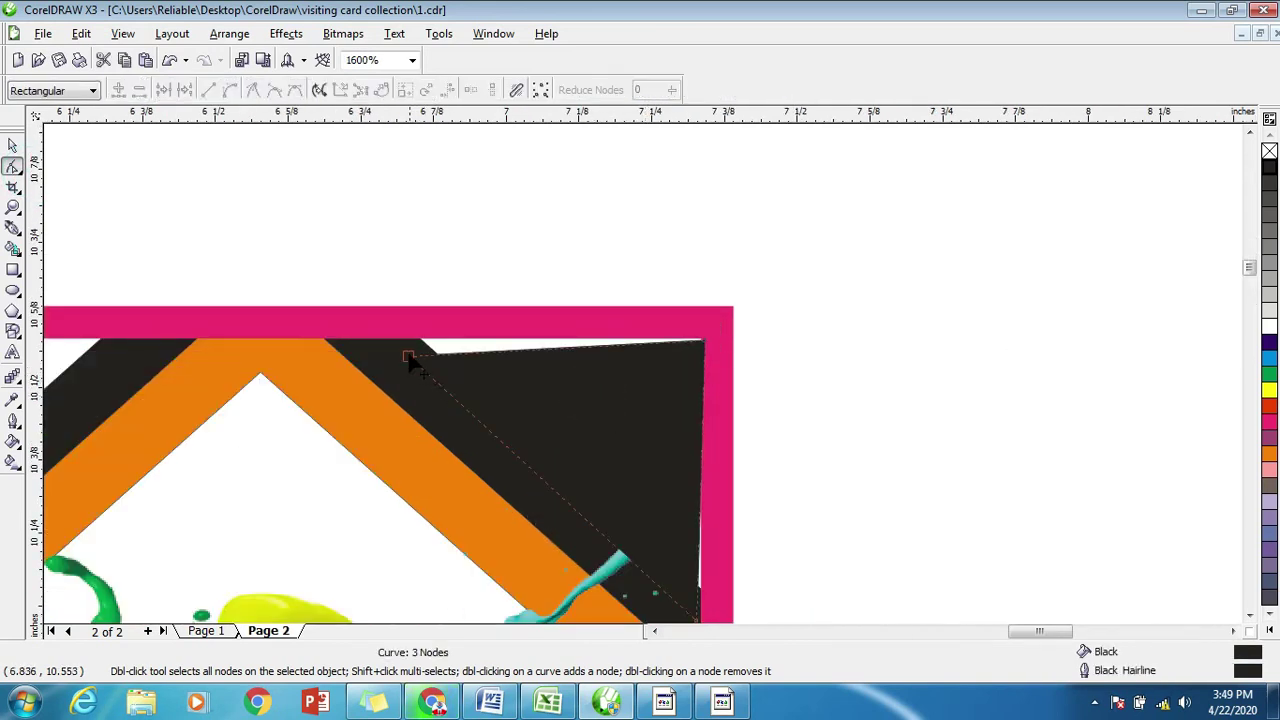
drag(408, 357, 421, 338)
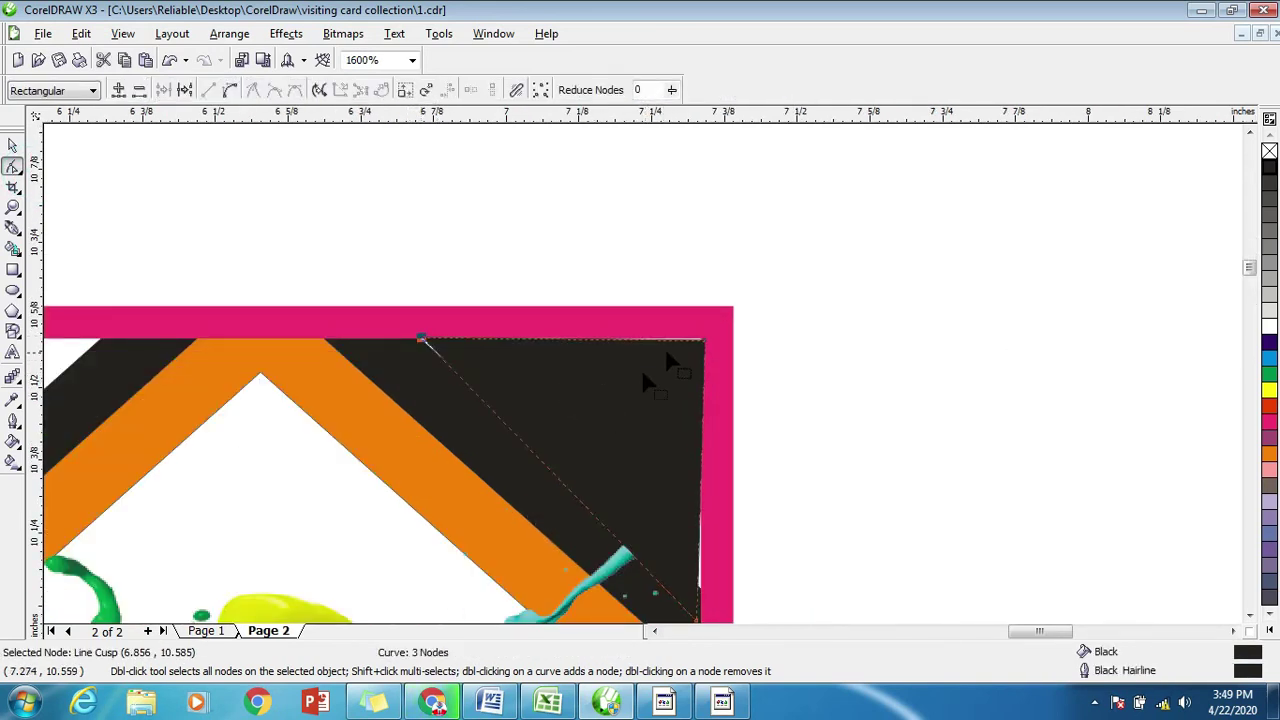
scroll(645, 382, up, 1)
drag(720, 351, 708, 350)
scroll(645, 380, down, 2)
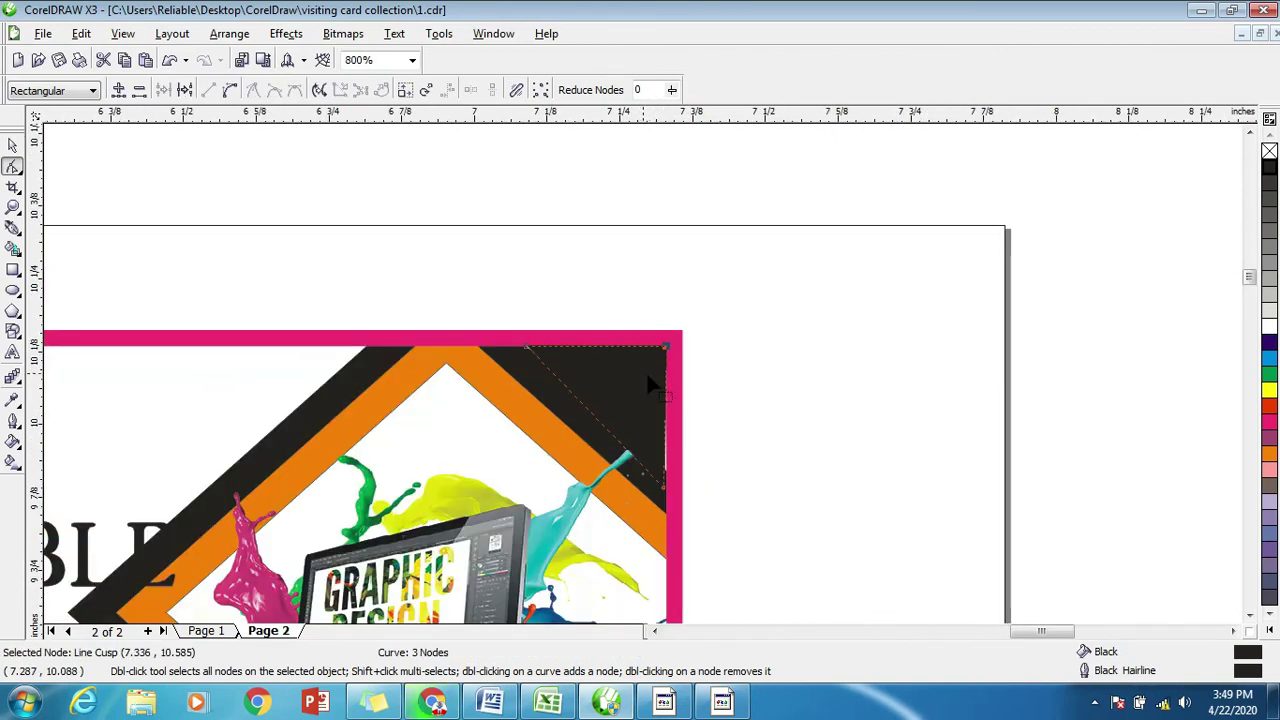
Move the triangle's lower corner up and snap it onto the pink/black edge.
scroll(650, 383, up, 2)
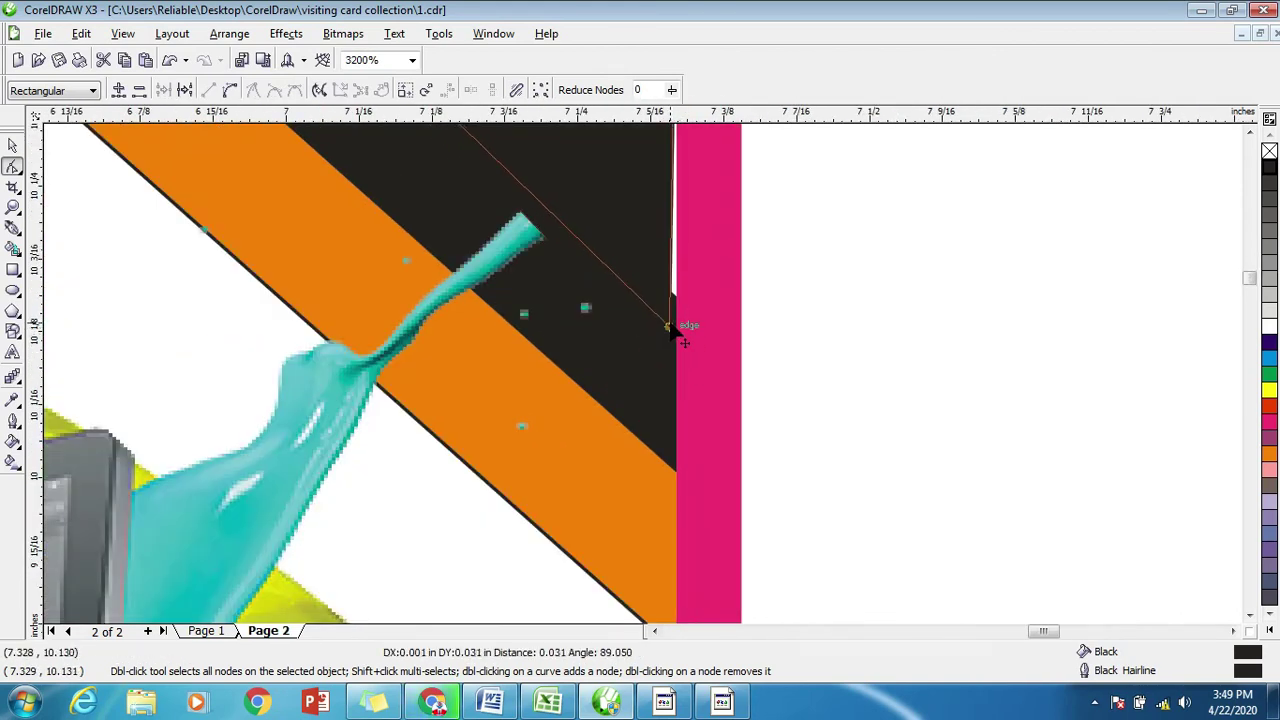
drag(667, 363, 676, 329)
scroll(640, 365, down, 1)
scroll(645, 369, down, 1)
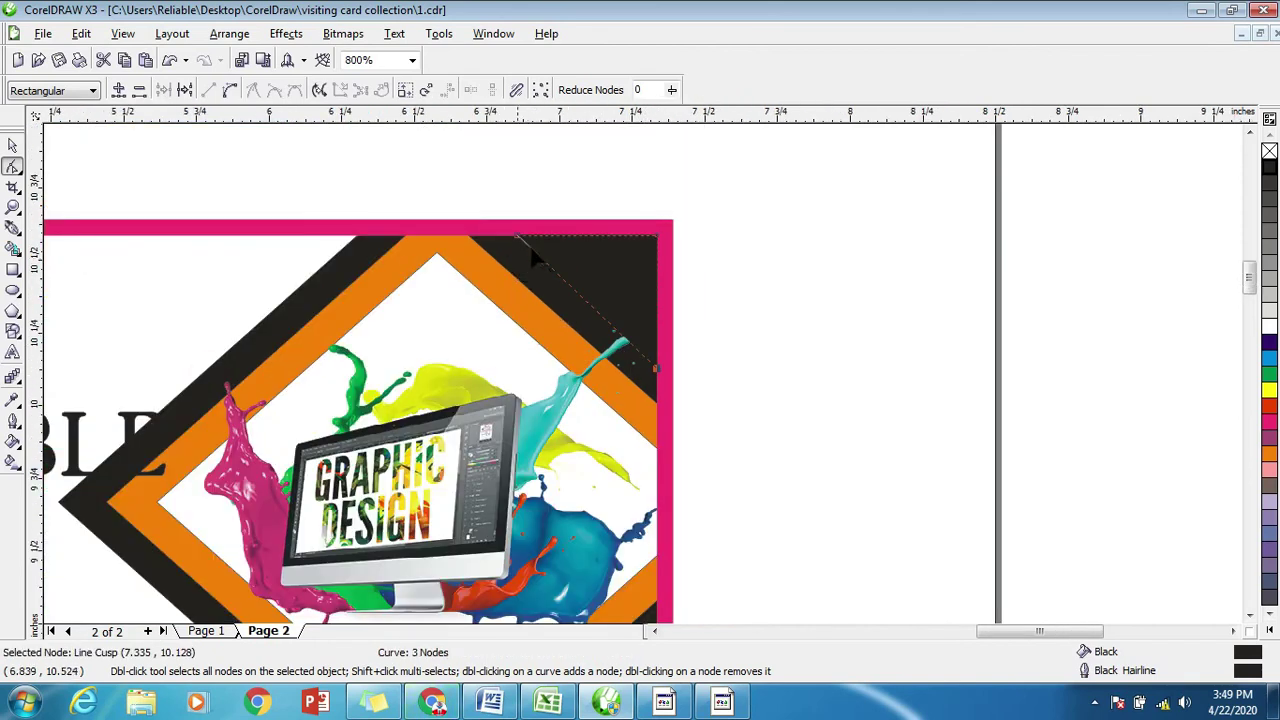
scroll(530, 248, up, 2)
scroll(610, 367, up, 1)
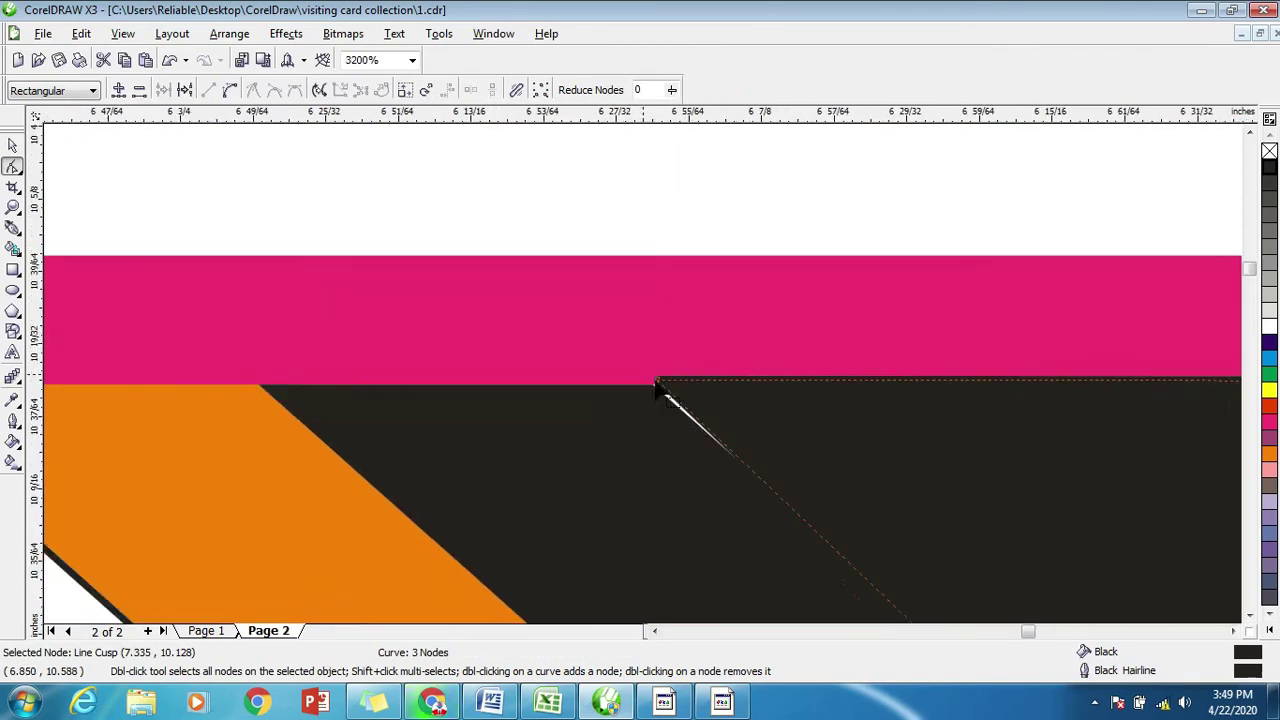
scroll(664, 385, up, 1)
drag(666, 391, 662, 394)
scroll(640, 370, down, 2)
scroll(600, 345, down, 1)
scroll(608, 342, up, 2)
scroll(610, 343, up, 1)
Lower the triangle's top corner node onto the border's inner edge, then deselect.
click(608, 341)
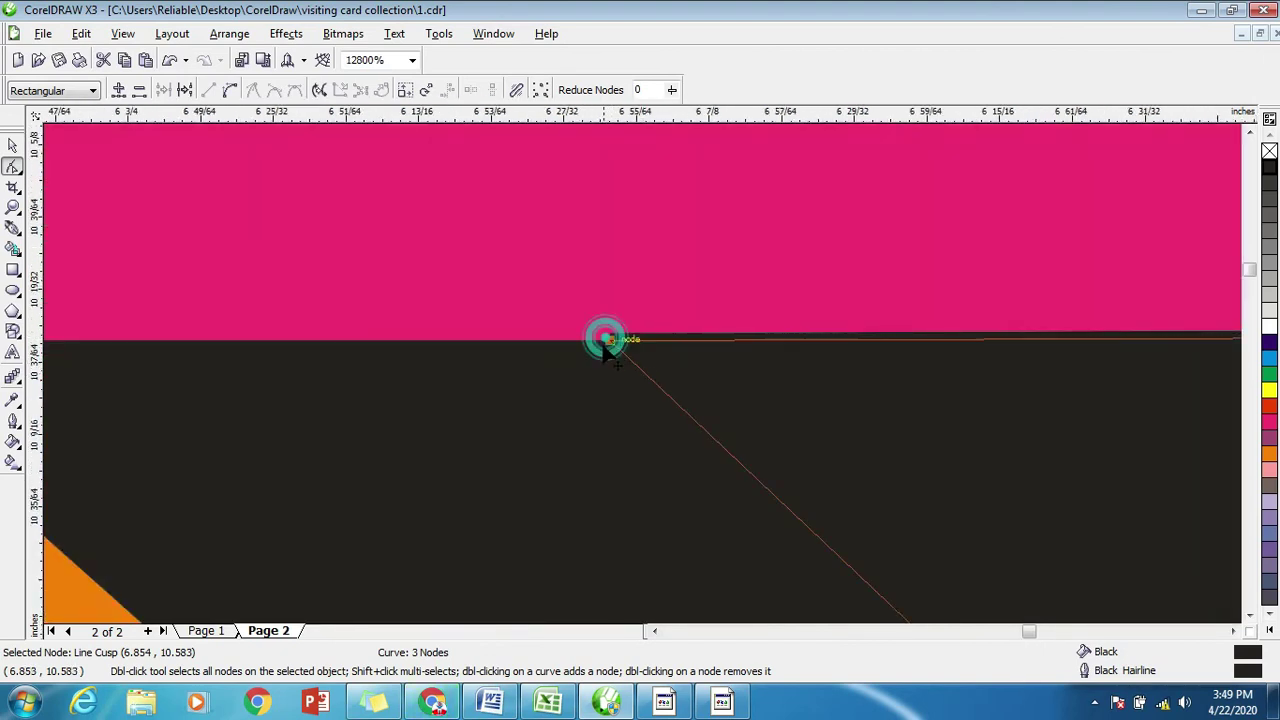
scroll(645, 383, up, 2)
drag(652, 400, 646, 424)
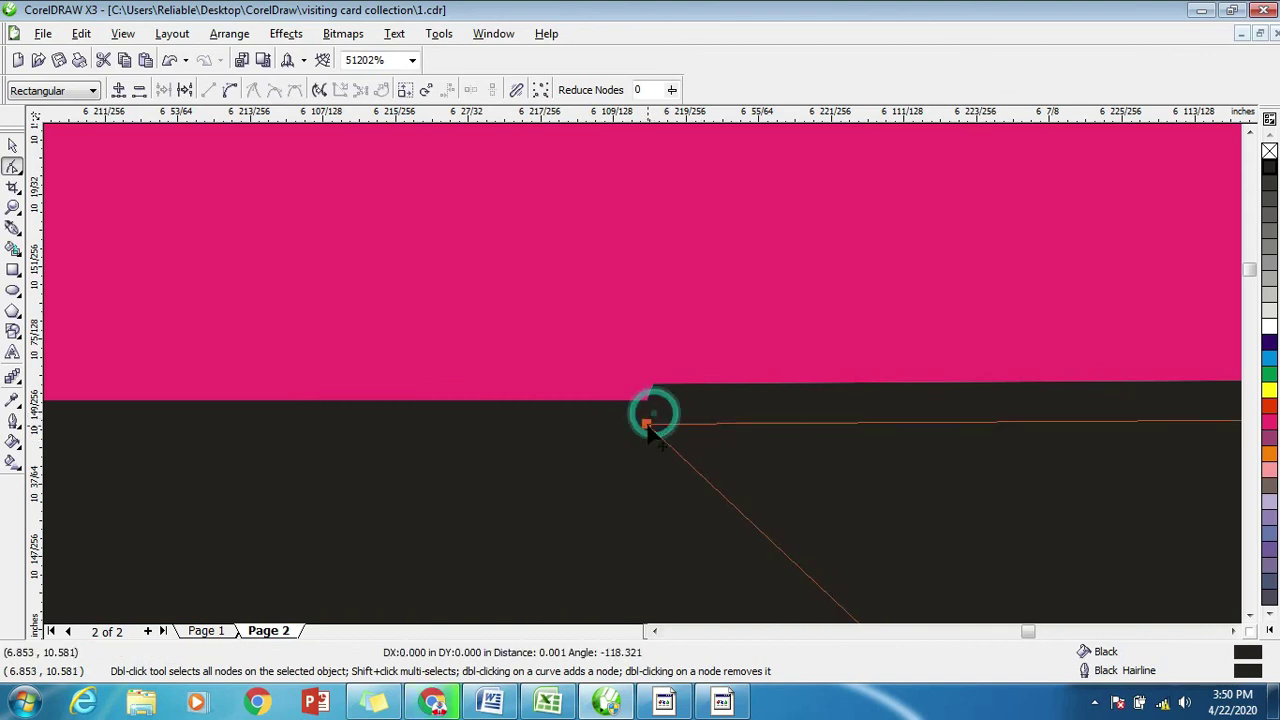
click(646, 423)
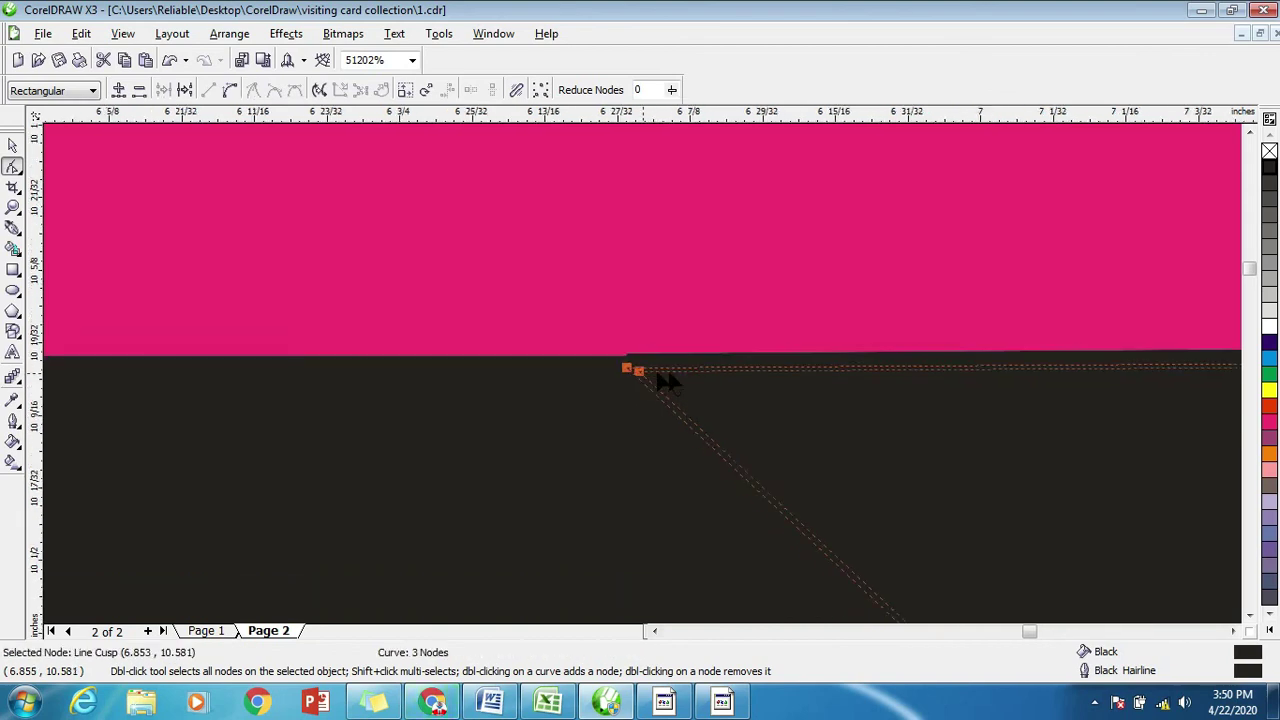
scroll(665, 390, down, 7)
click(12, 147)
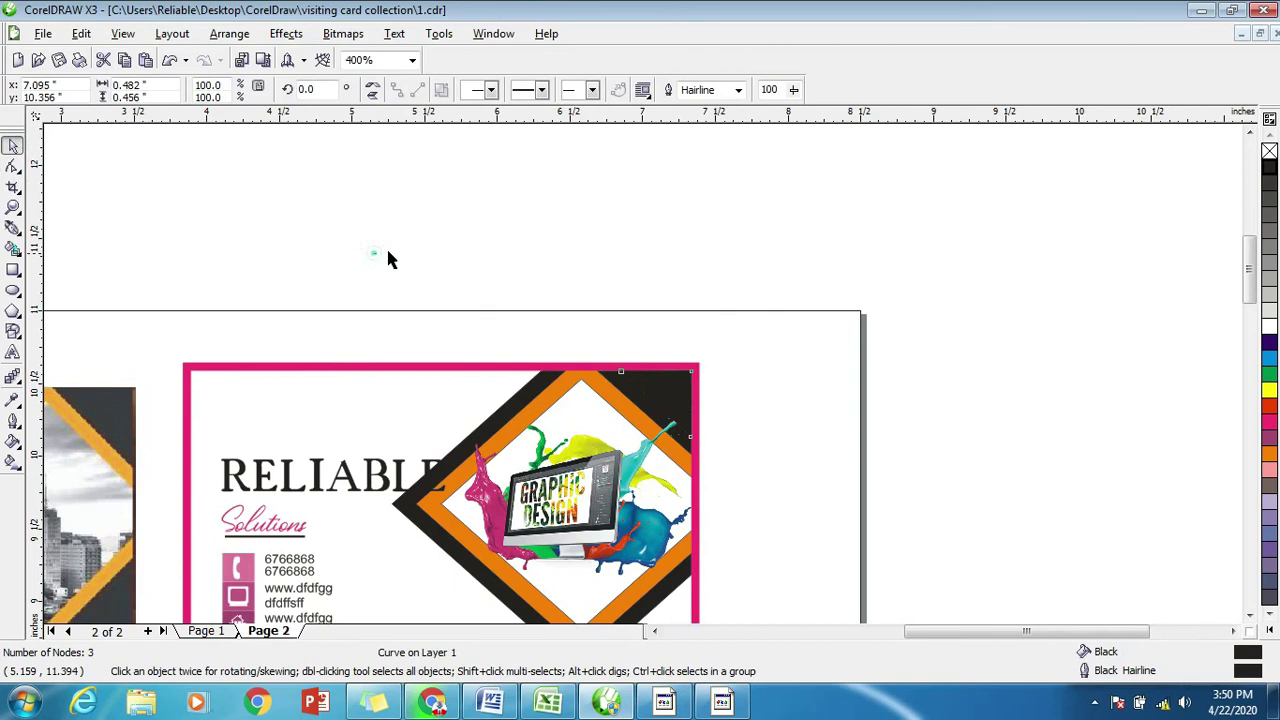
click(386, 246)
scroll(682, 363, down, 2)
scroll(700, 430, up, 1)
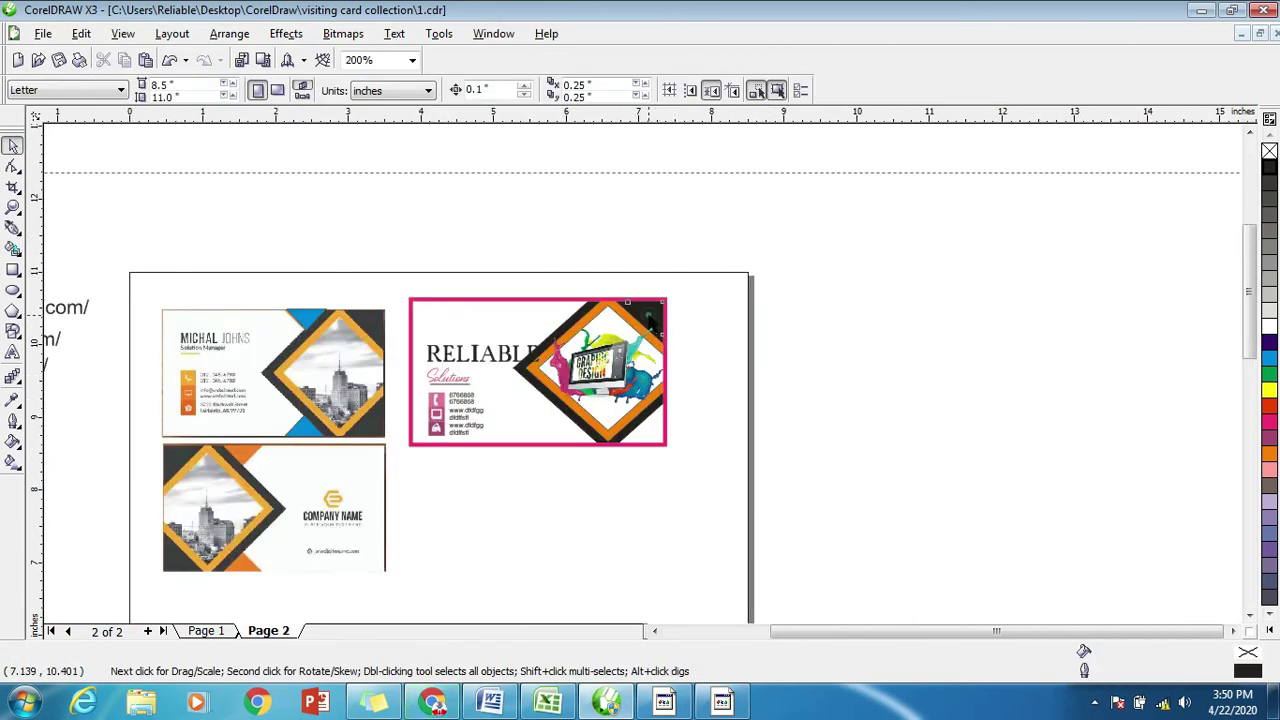
Duplicate the black top-right corner triangle with Ctrl+D and Edit > Duplicate.
click(648, 318)
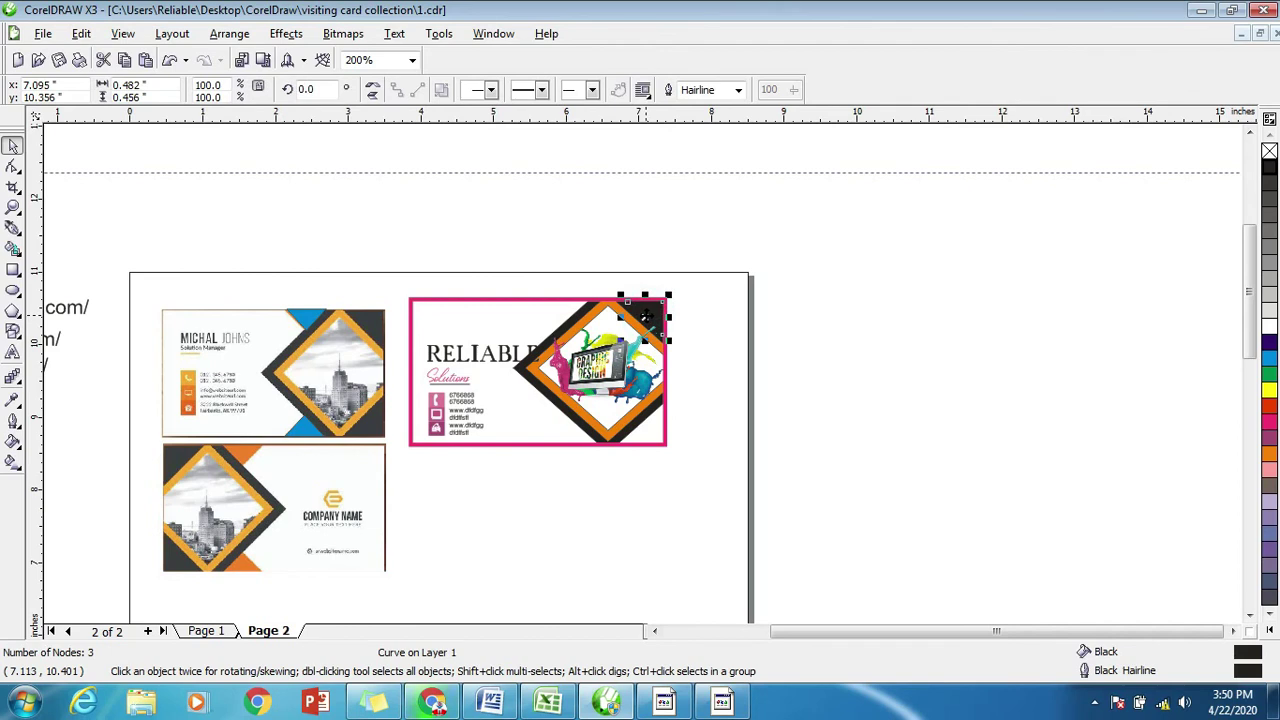
key(ctrl+d)
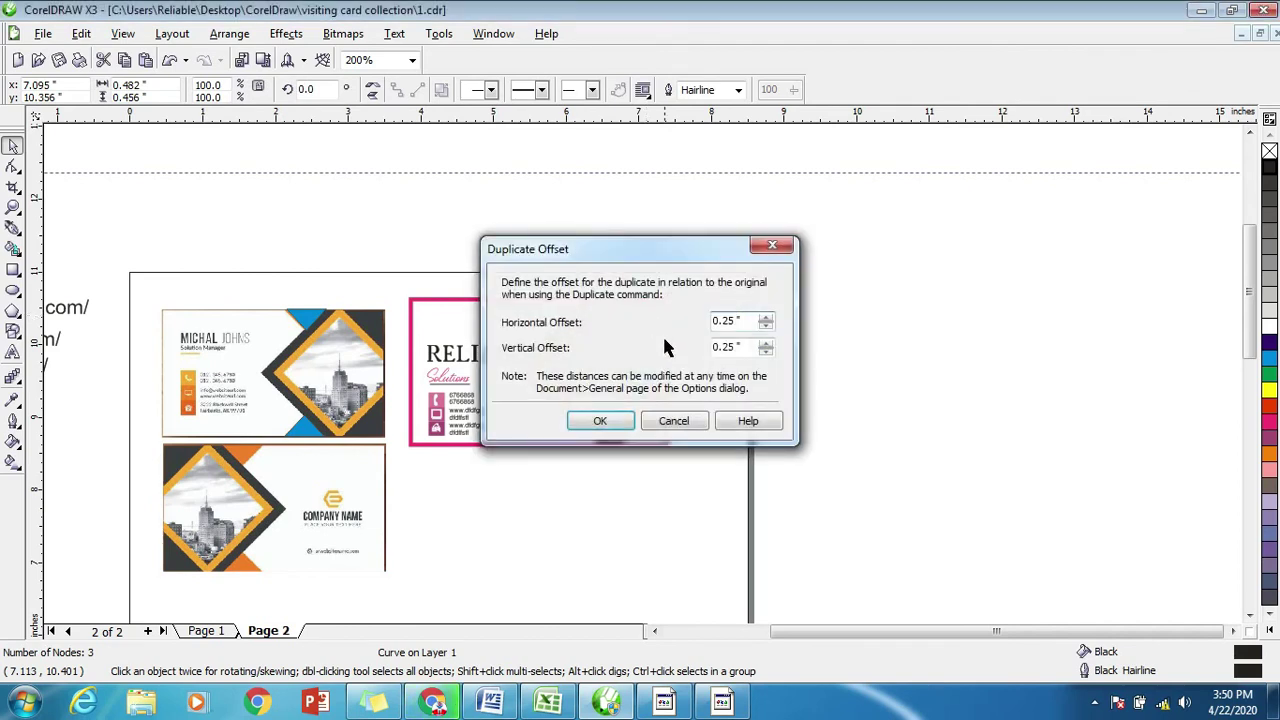
key(Return)
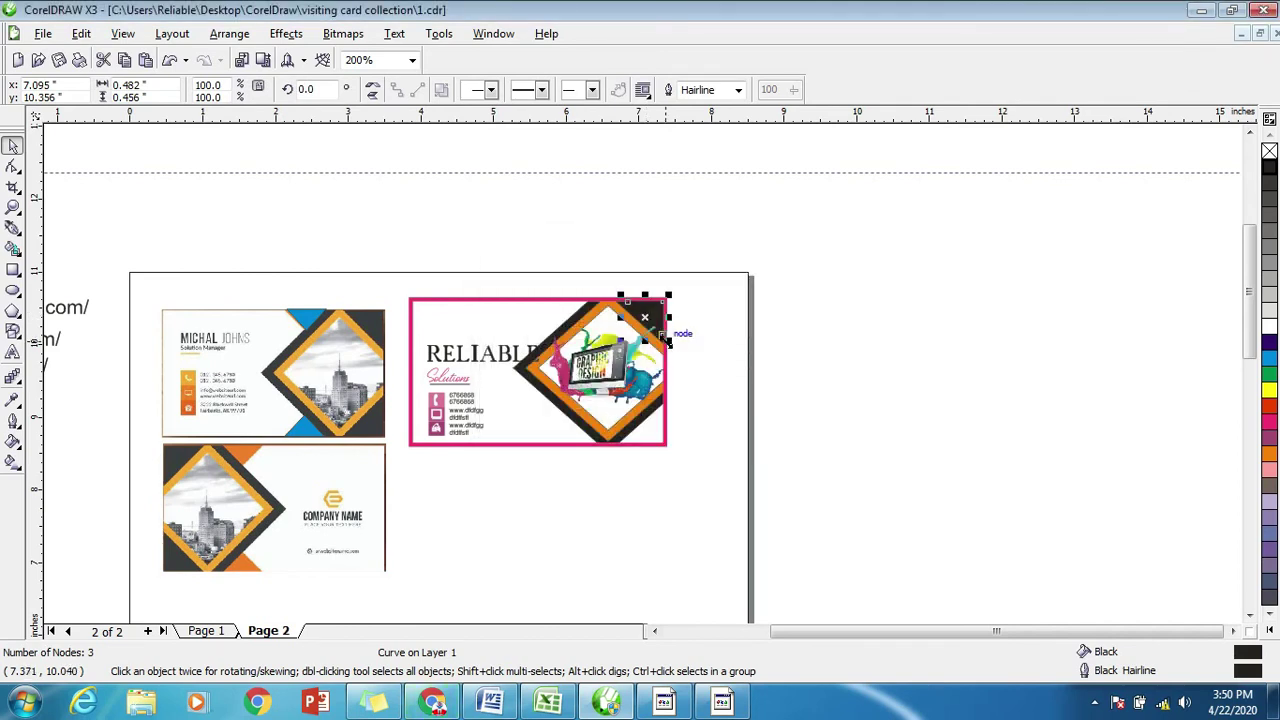
click(81, 34)
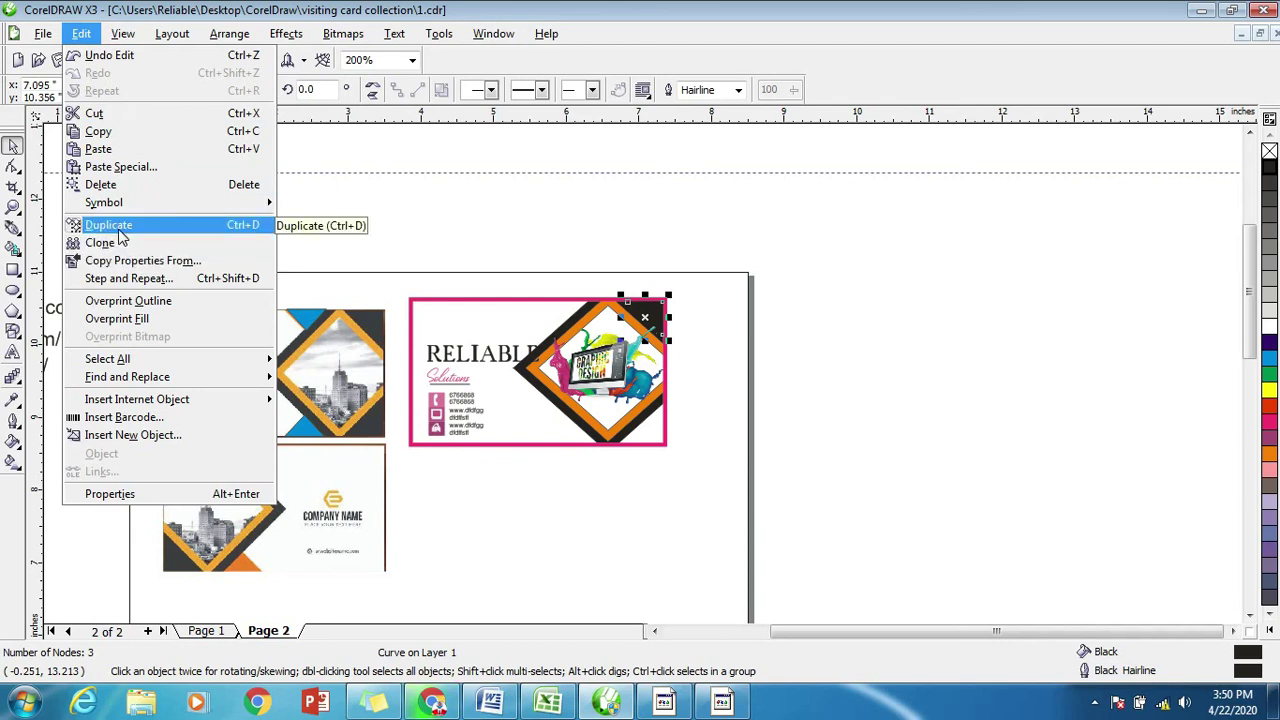
click(588, 212)
scroll(658, 330, up, 1)
scroll(658, 330, up, 1)
Move the triangle copy into the bottom-right corner, mirror it and stretch it wider.
scroll(658, 376, down, 2)
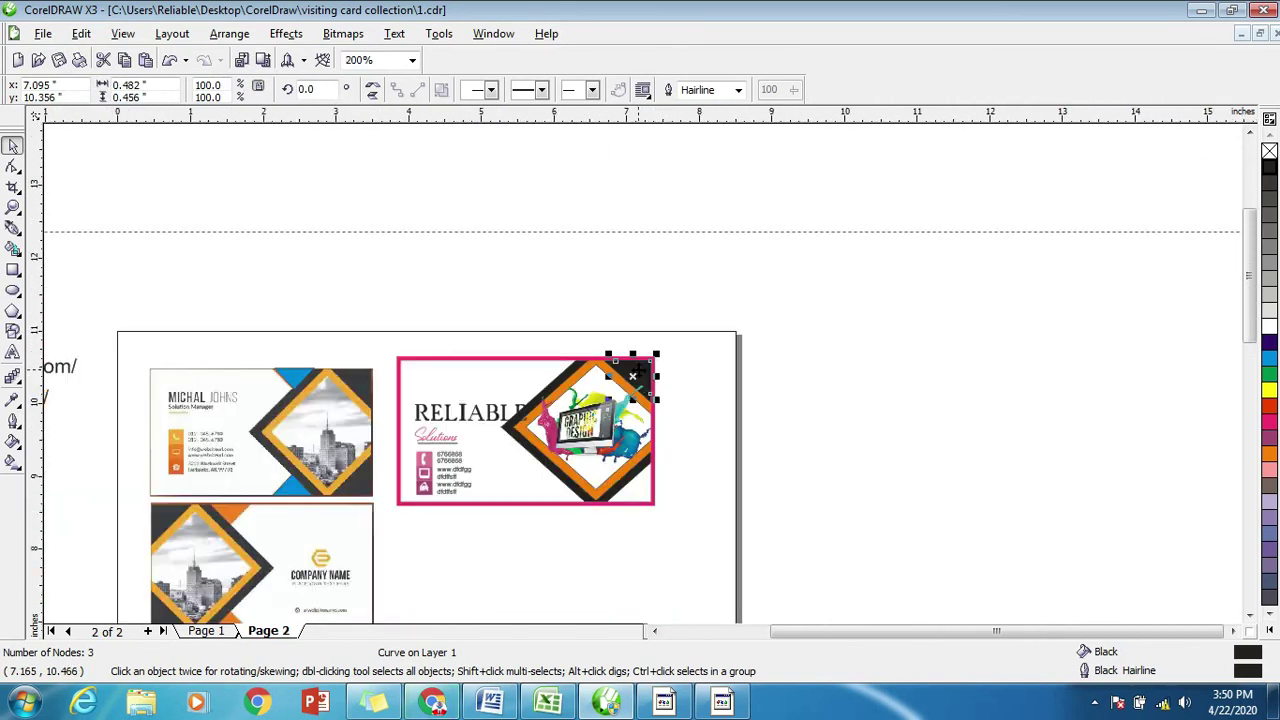
drag(633, 376, 648, 490)
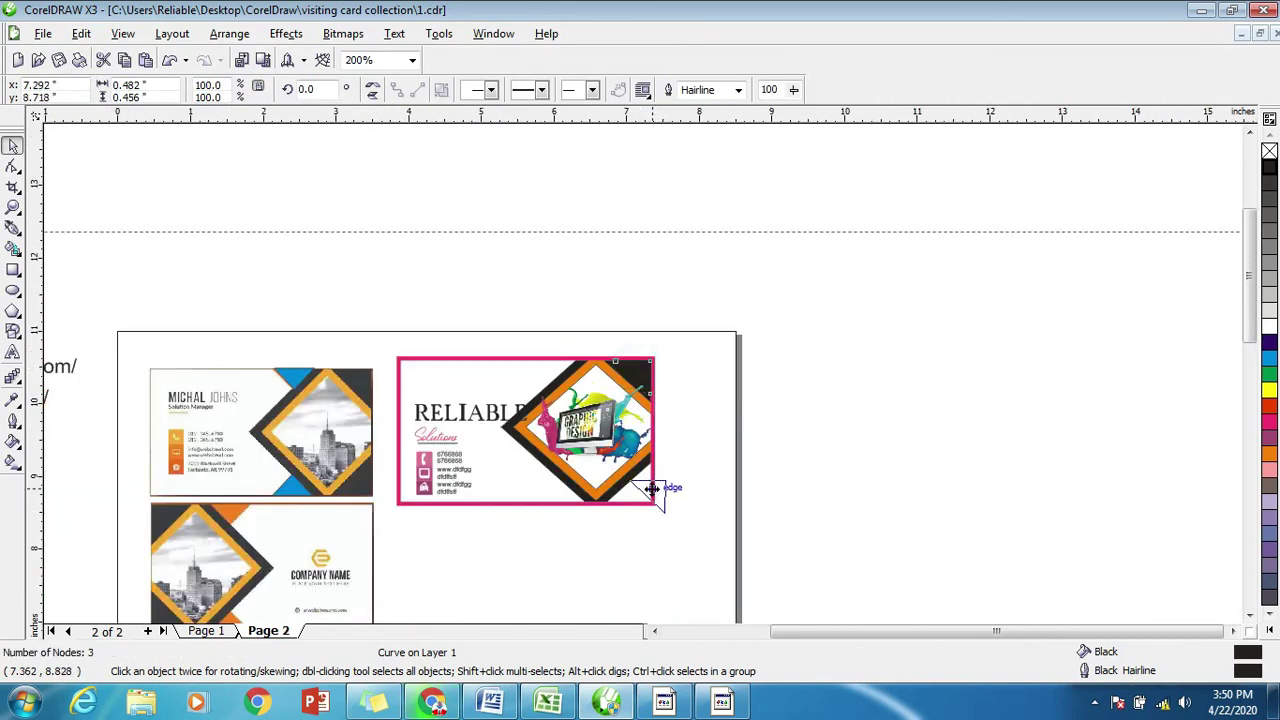
right_click(650, 490)
click(714, 562)
scroll(660, 500, up, 1)
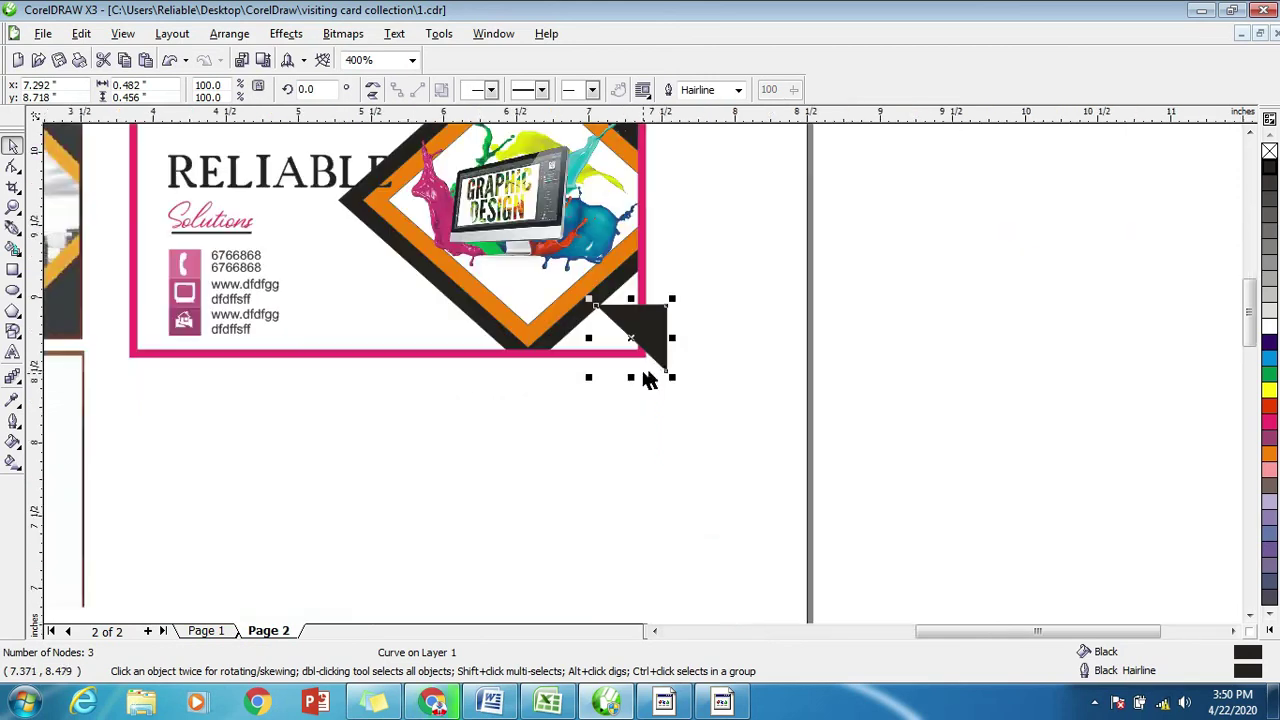
click(375, 88)
click(373, 88)
click(372, 89)
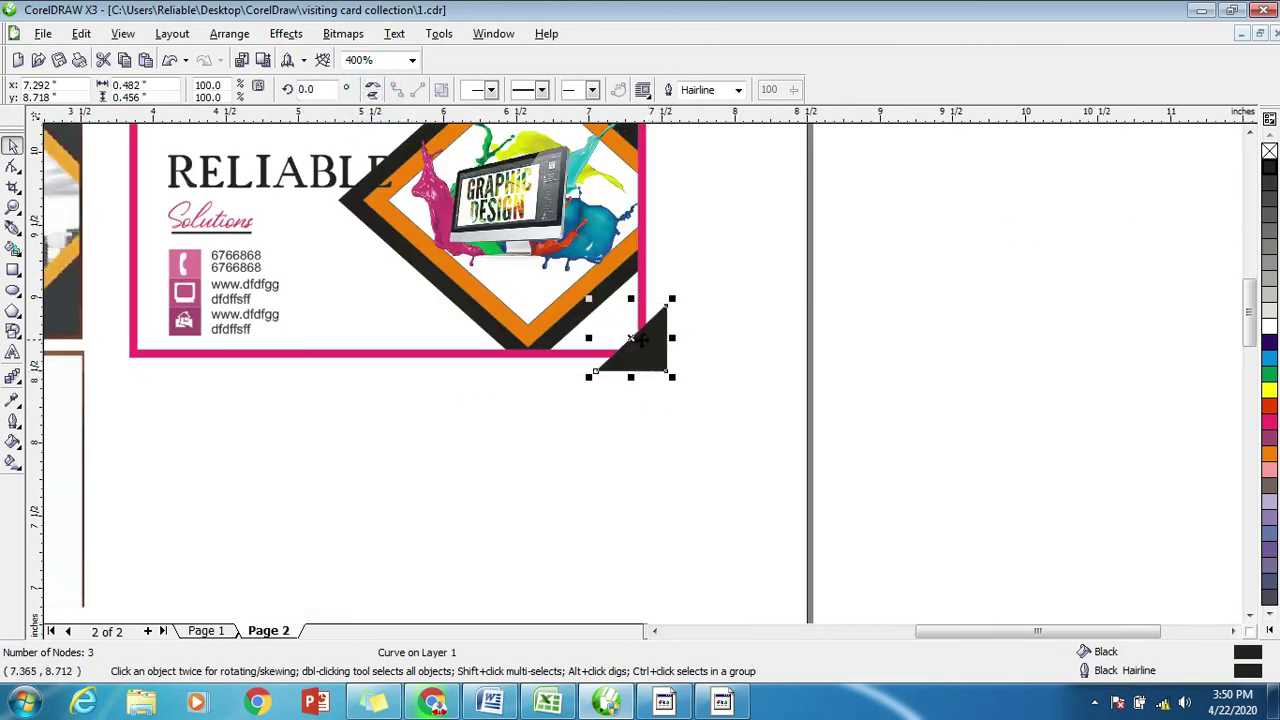
scroll(632, 330, up, 2)
mouse_move(670, 384)
mouse_down()
mouse_move(525, 268)
mouse_move(485, 298)
mouse_up()
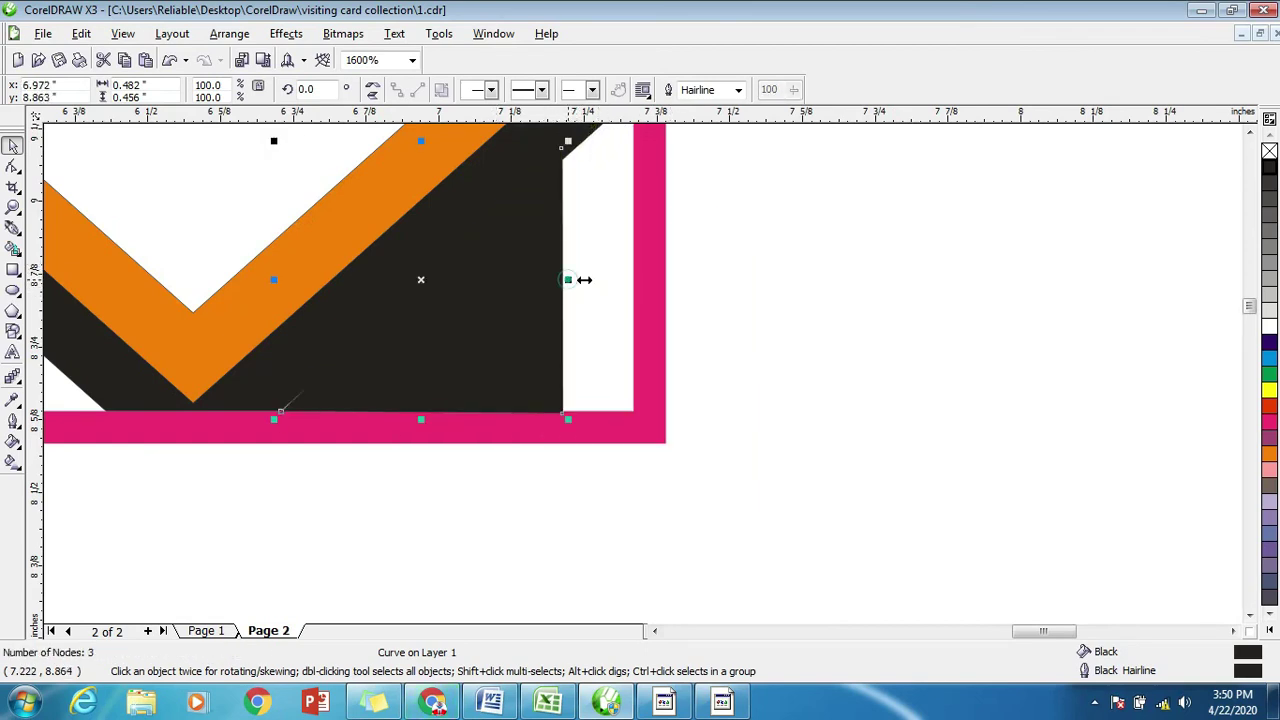
drag(584, 280, 634, 271)
Pull the bottom-right triangle's node up against the pink border.
scroll(630, 300, down, 1)
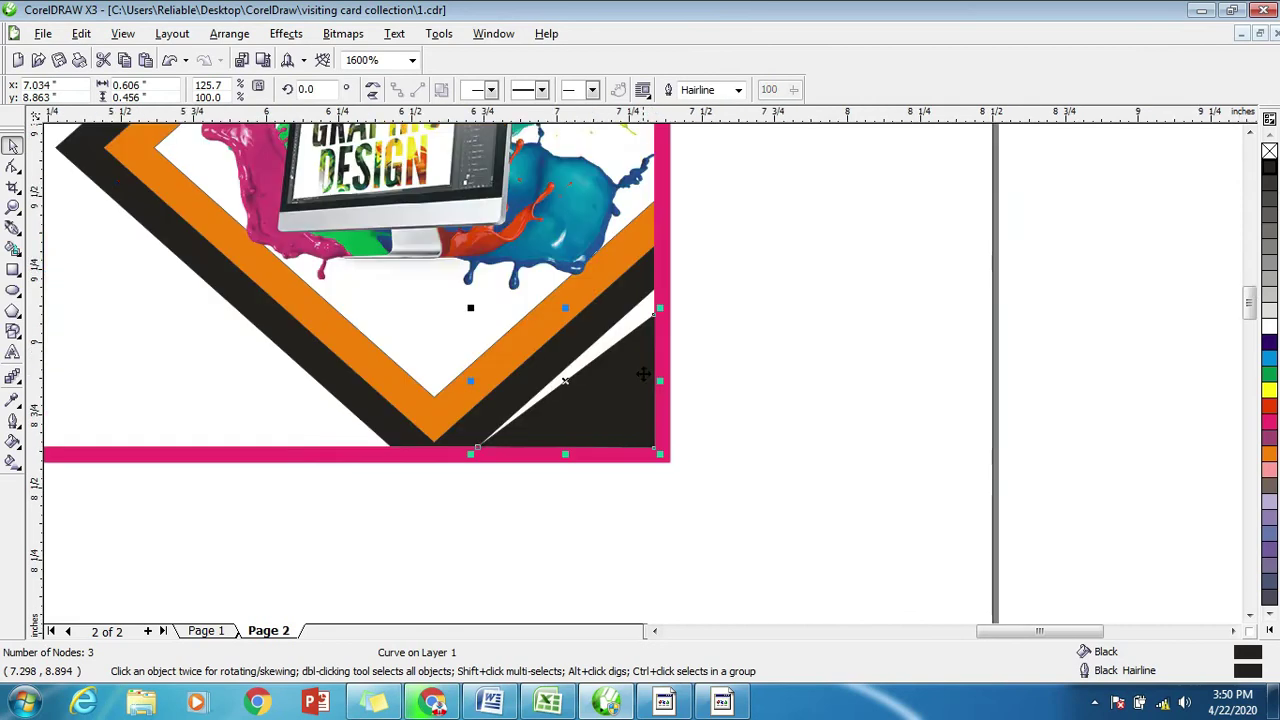
scroll(643, 374, down, 2)
click(13, 166)
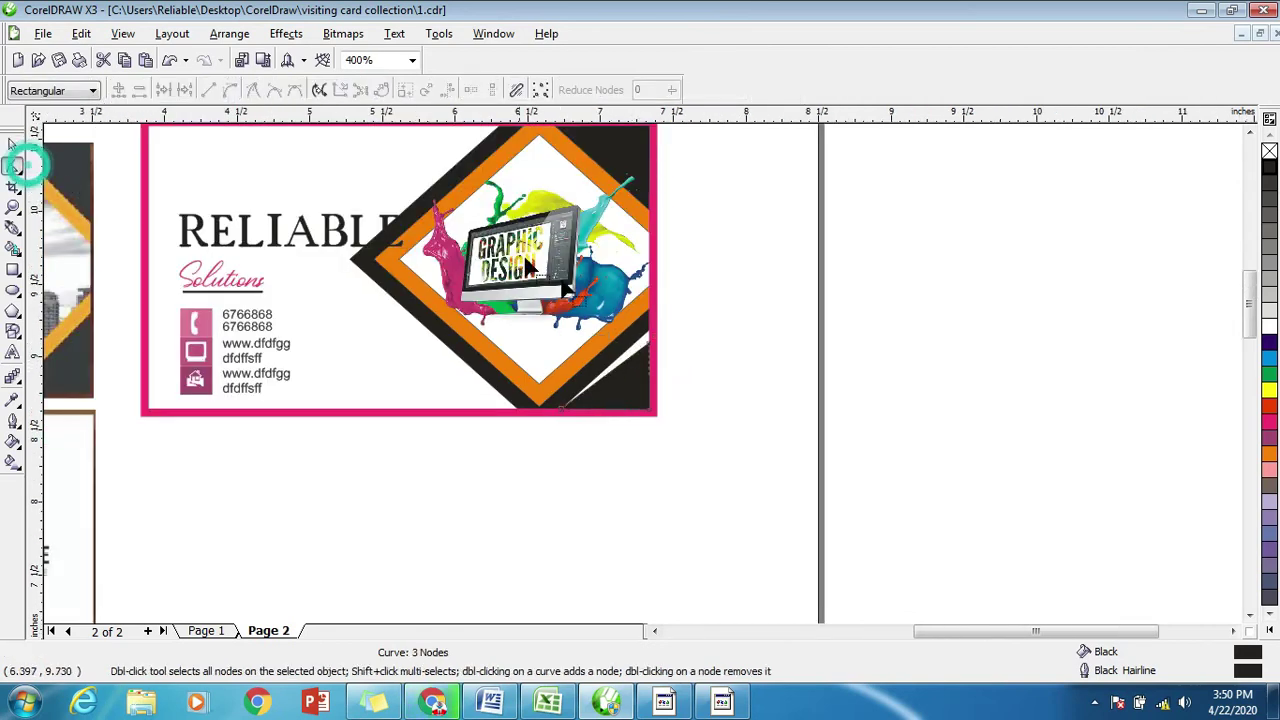
scroll(633, 334, up, 1)
scroll(725, 430, up, 1)
drag(745, 452, 744, 400)
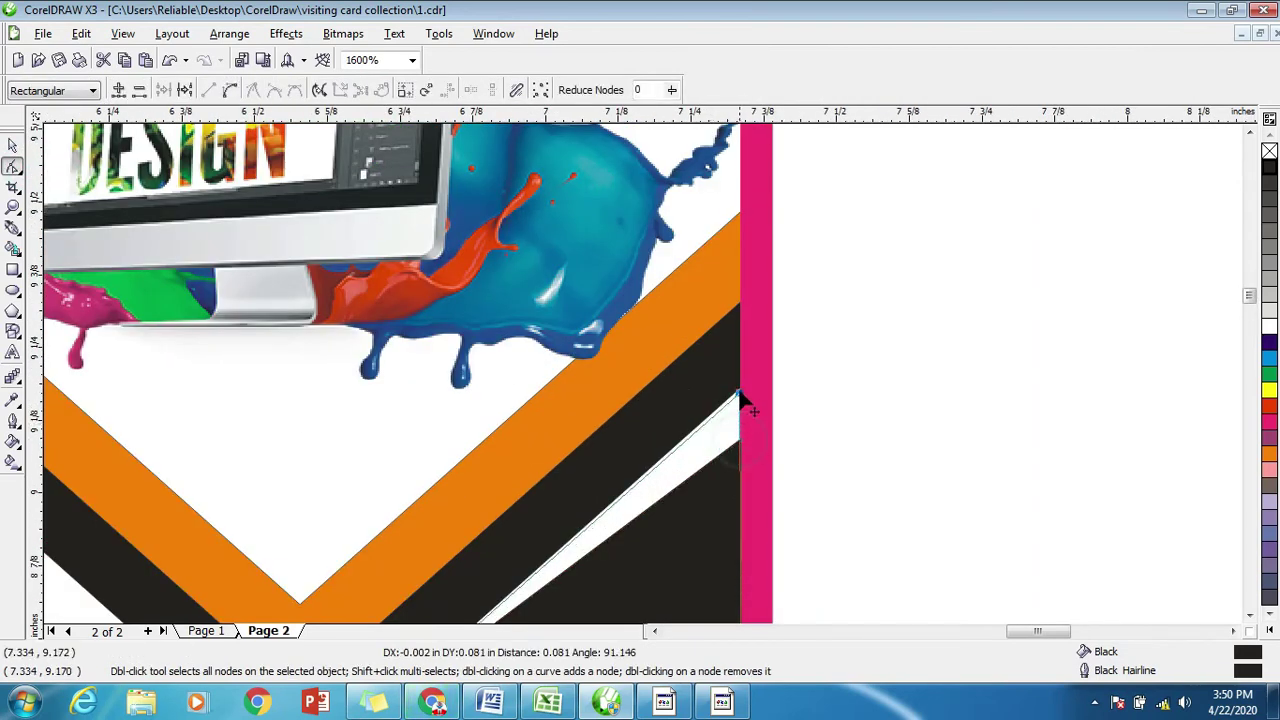
scroll(605, 380, down, 2)
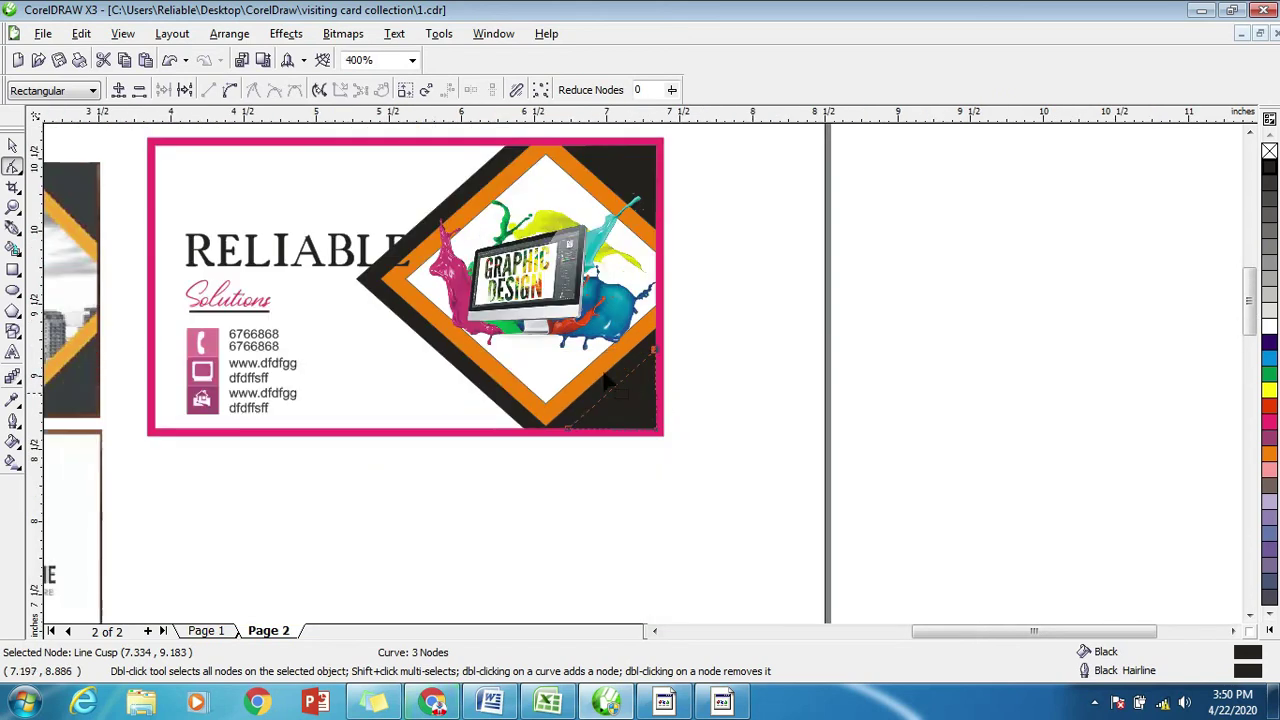
click(13, 145)
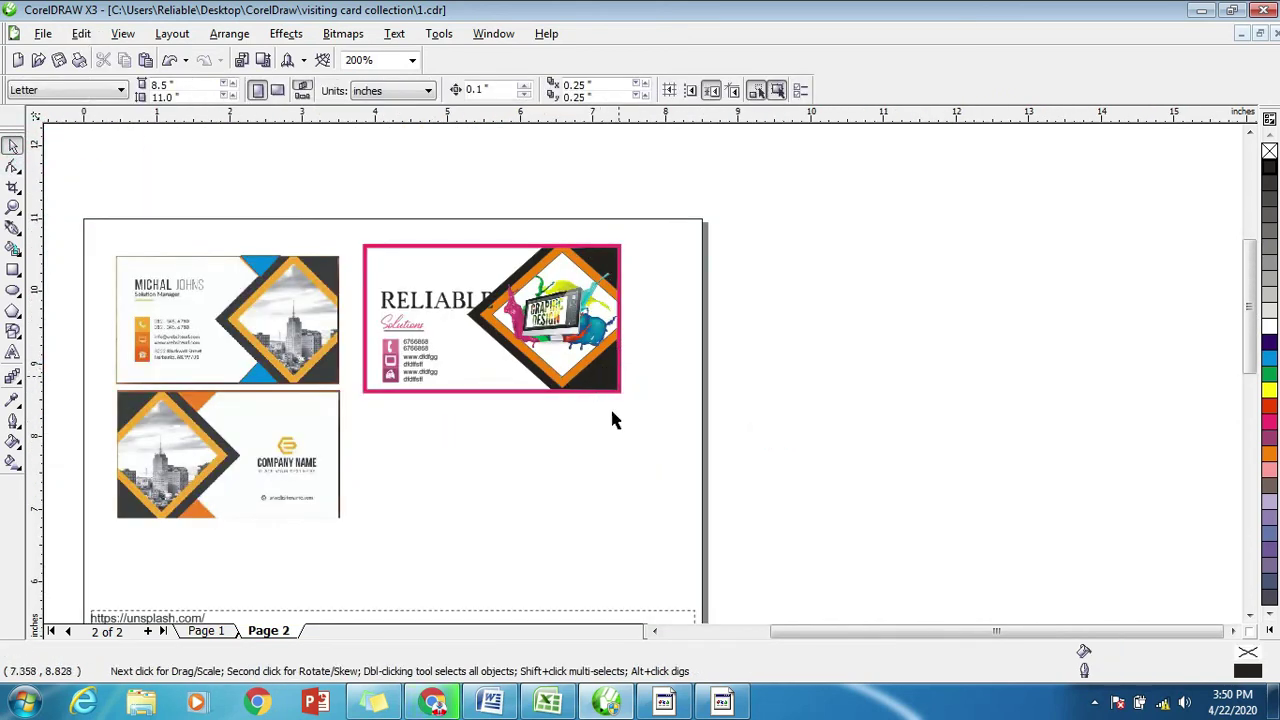
Bring the blue triangle to the card's top edge and align its top nodes with the border.
scroll(472, 316, up, 1)
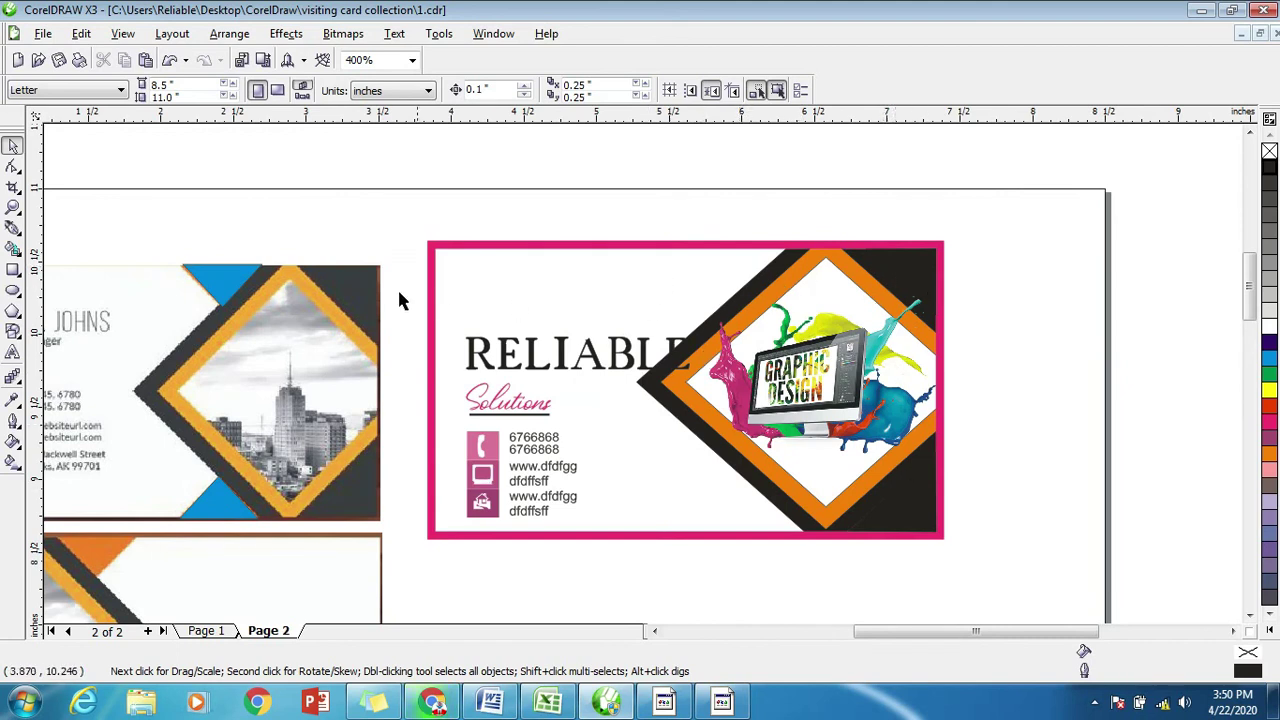
drag(208, 290, 745, 268)
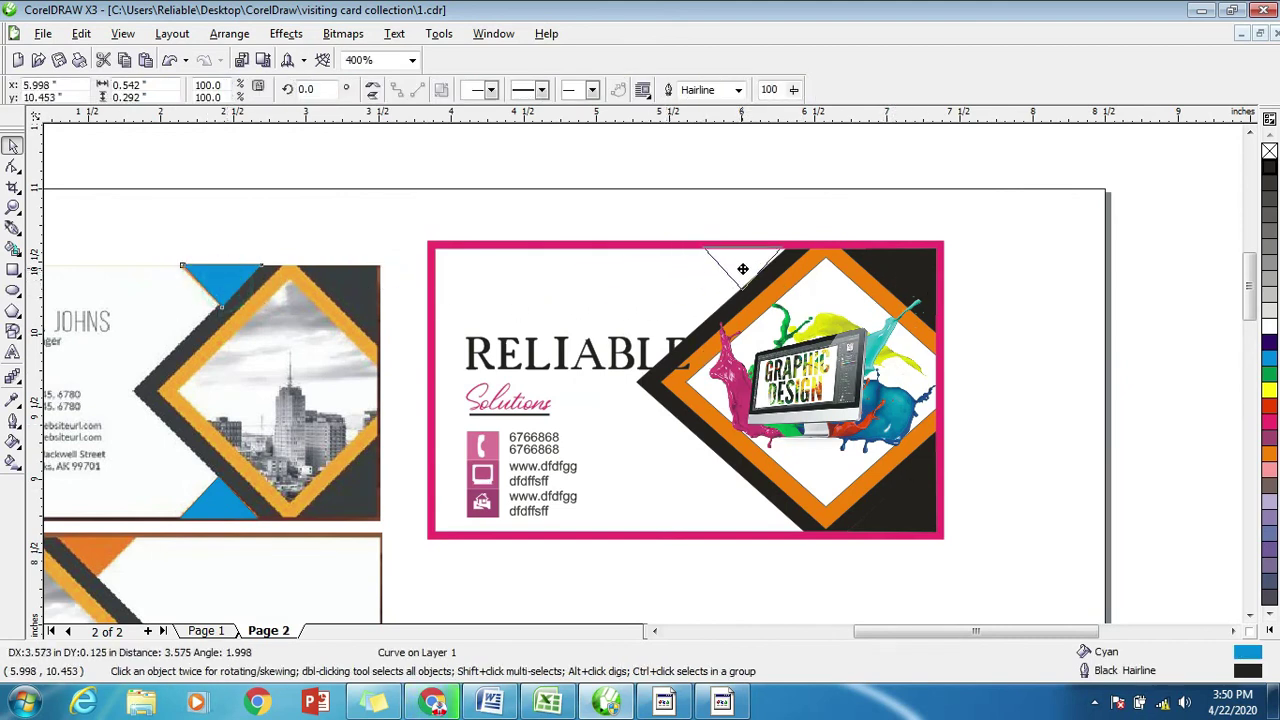
scroll(745, 268, up, 1)
click(13, 166)
scroll(668, 355, up, 2)
drag(748, 240, 760, 262)
drag(119, 242, 160, 260)
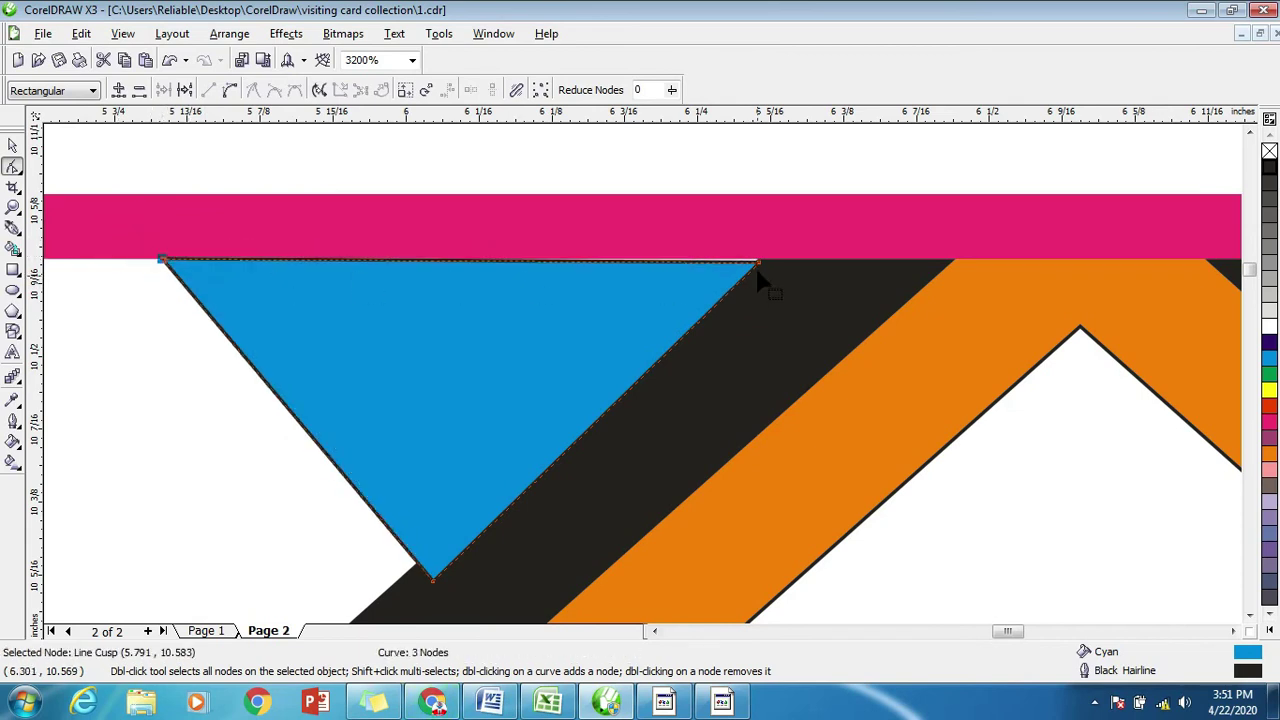
scroll(755, 265, up, 3)
Snap the blue triangle's nodes onto the pink band's lower edge and black stripe.
drag(659, 325, 660, 297)
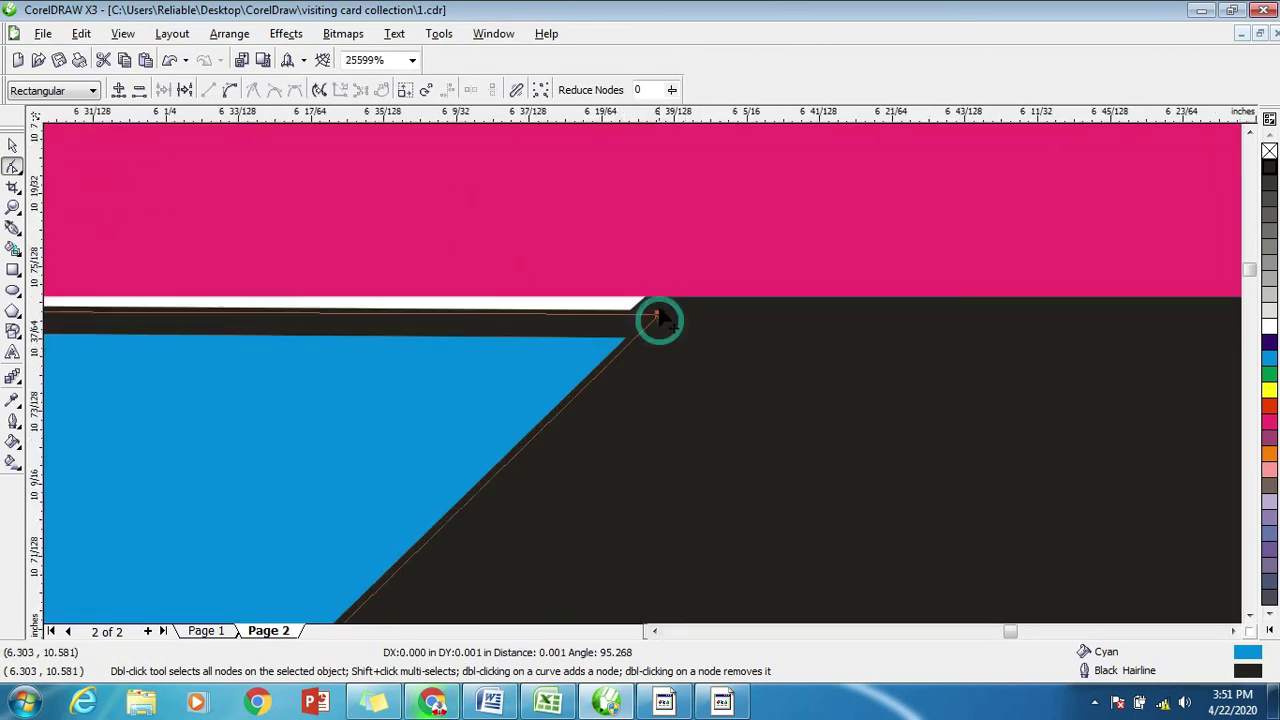
scroll(647, 380, down, 2)
scroll(647, 380, down, 2)
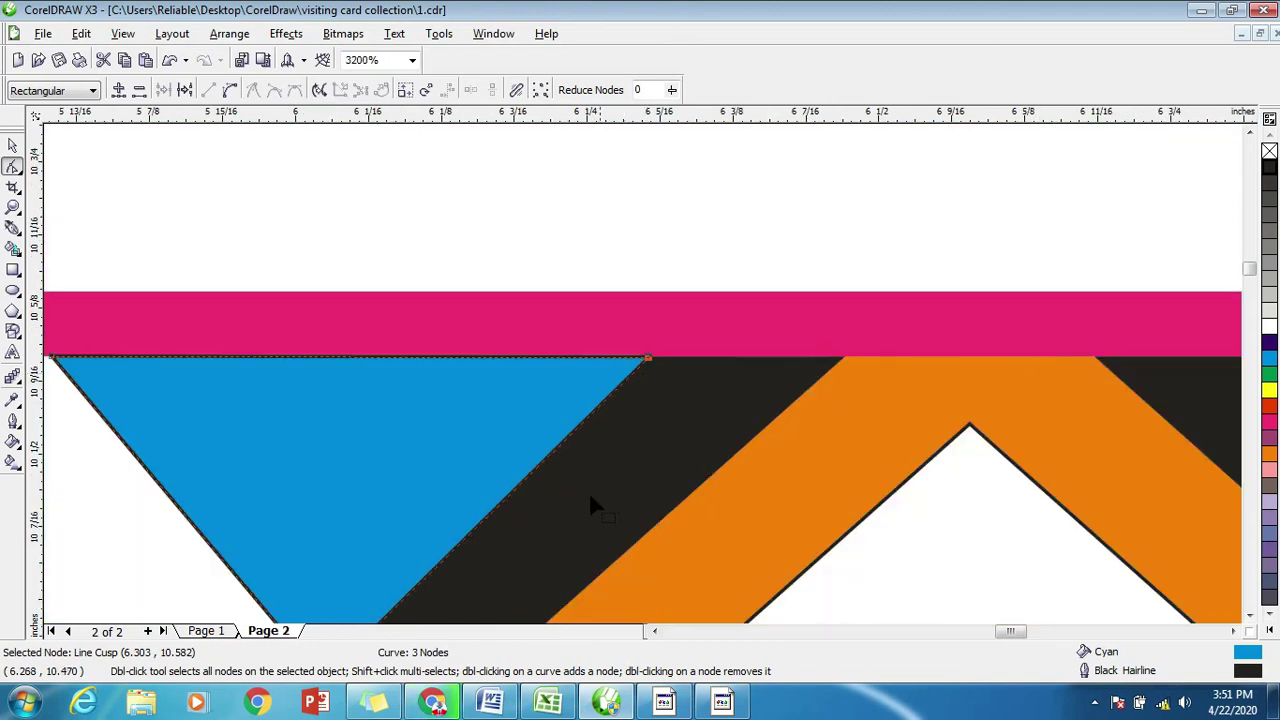
scroll(589, 500, down, 2)
scroll(690, 390, down, 2)
scroll(648, 382, up, 3)
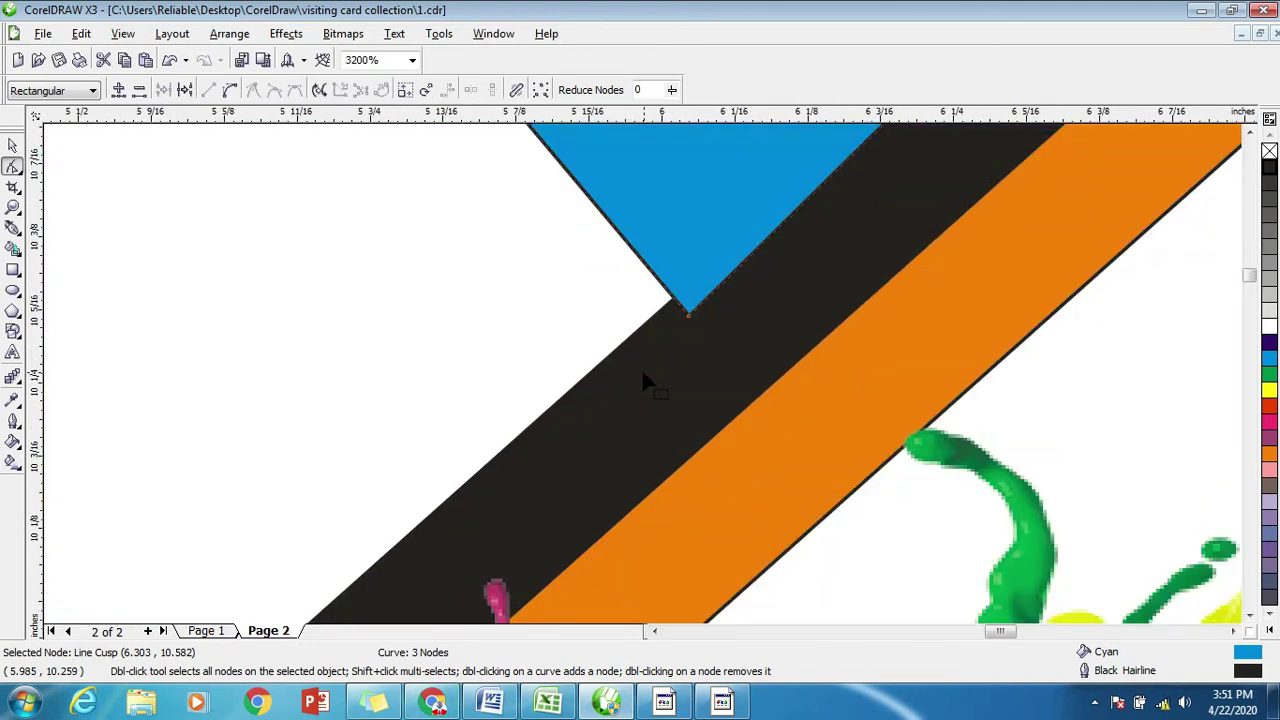
drag(690, 322, 677, 293)
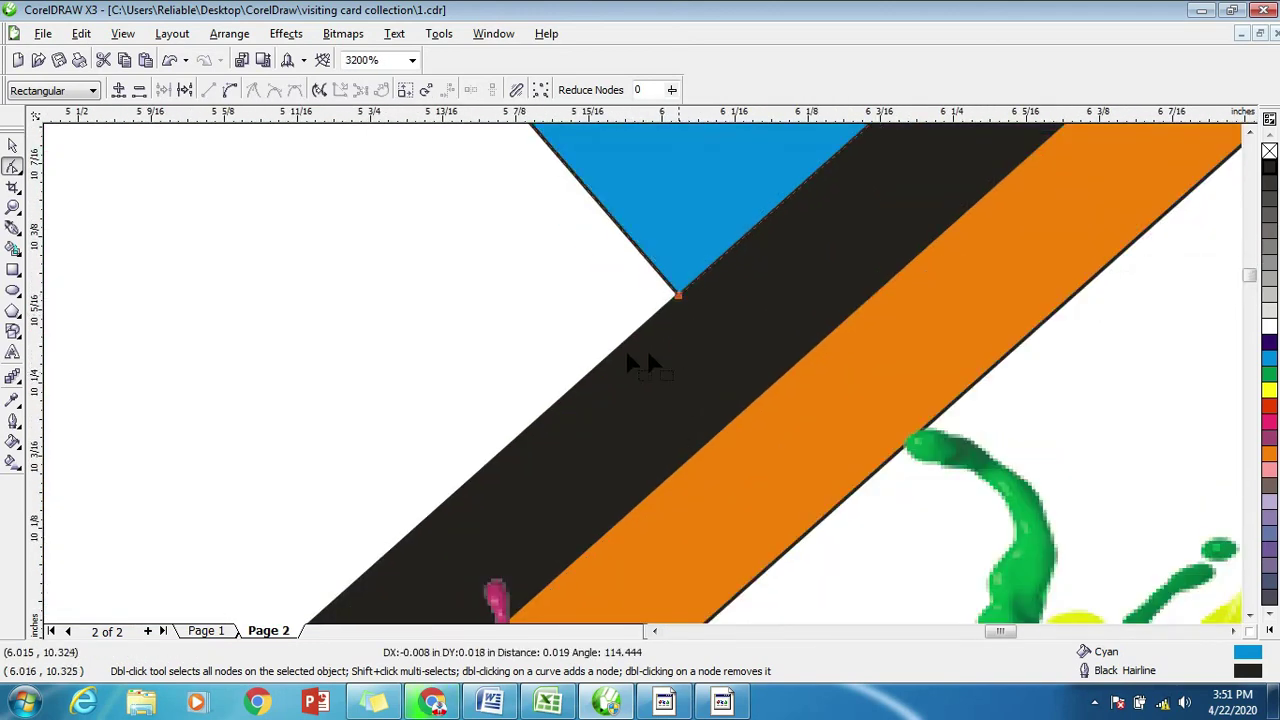
scroll(650, 360, down, 2)
click(13, 145)
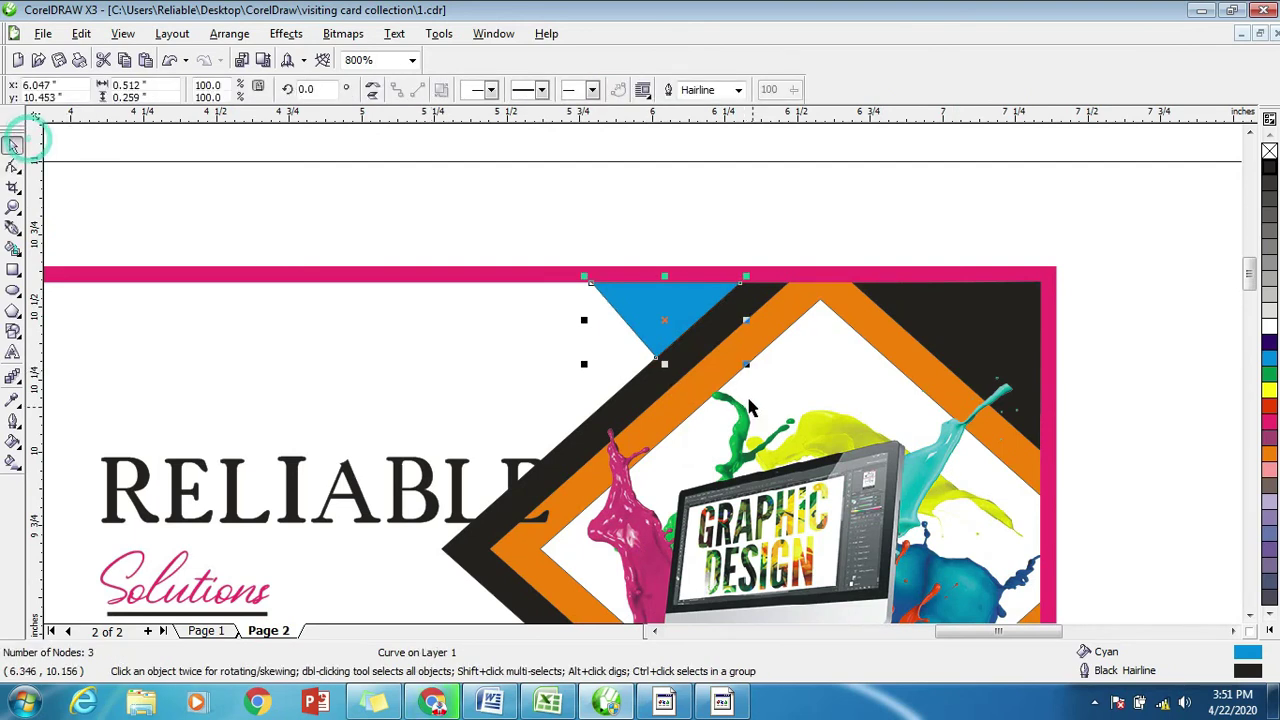
Fill the blue triangle orange and remove its outline.
click(1268, 452)
right_click(1268, 150)
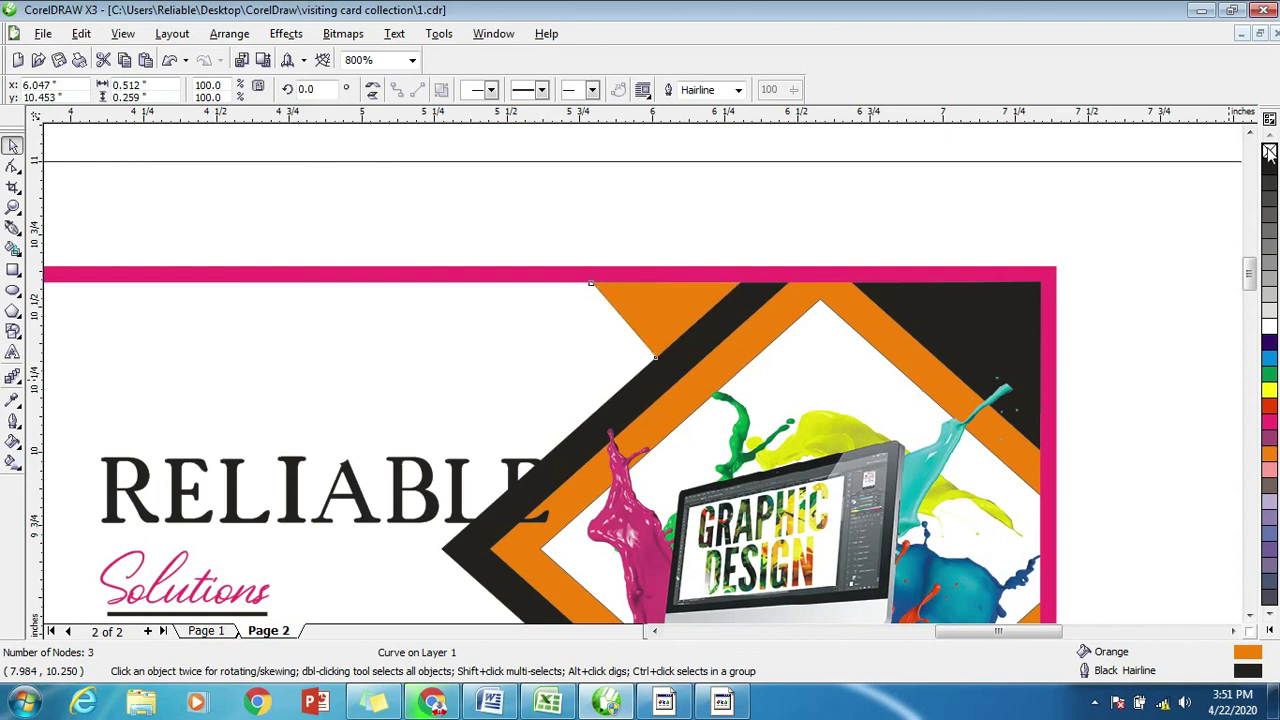
click(1160, 271)
Move the orange triangle down onto the card's bottom edge by the stripes.
scroll(270, 418, down, 1)
scroll(600, 380, down, 1)
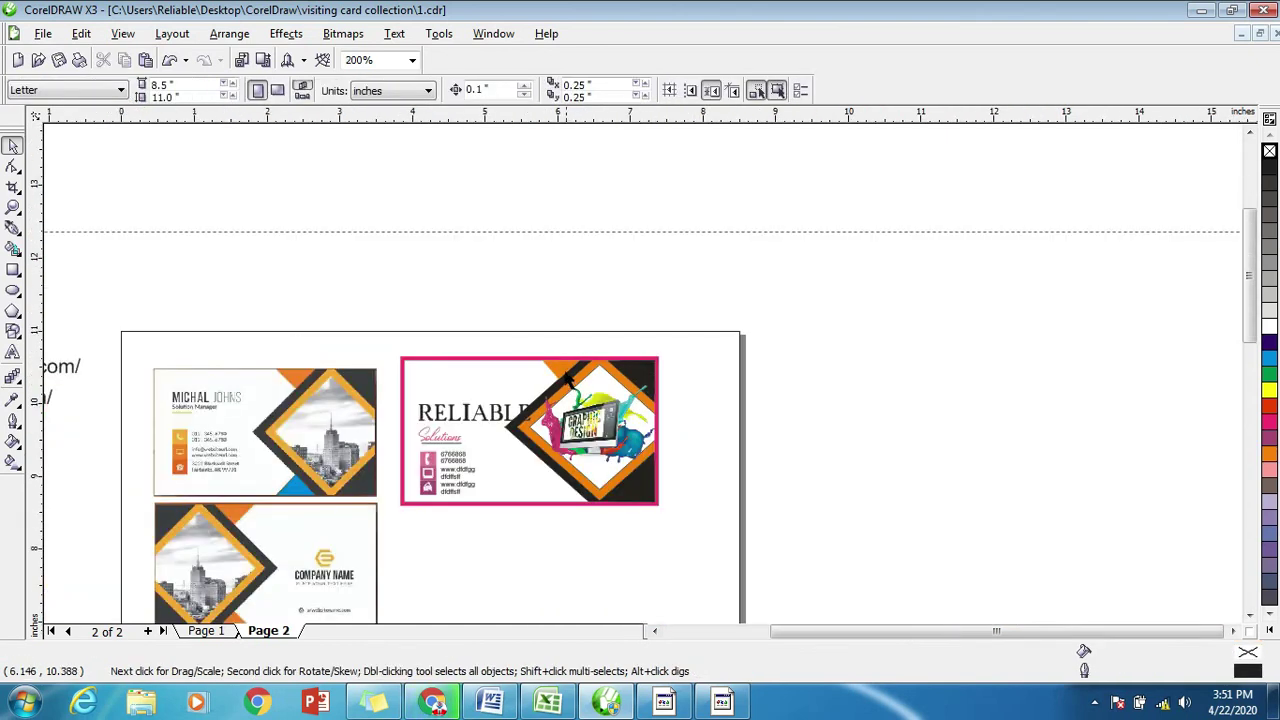
click(566, 376)
drag(563, 372, 582, 505)
scroll(580, 497, up, 2)
drag(679, 424, 710, 408)
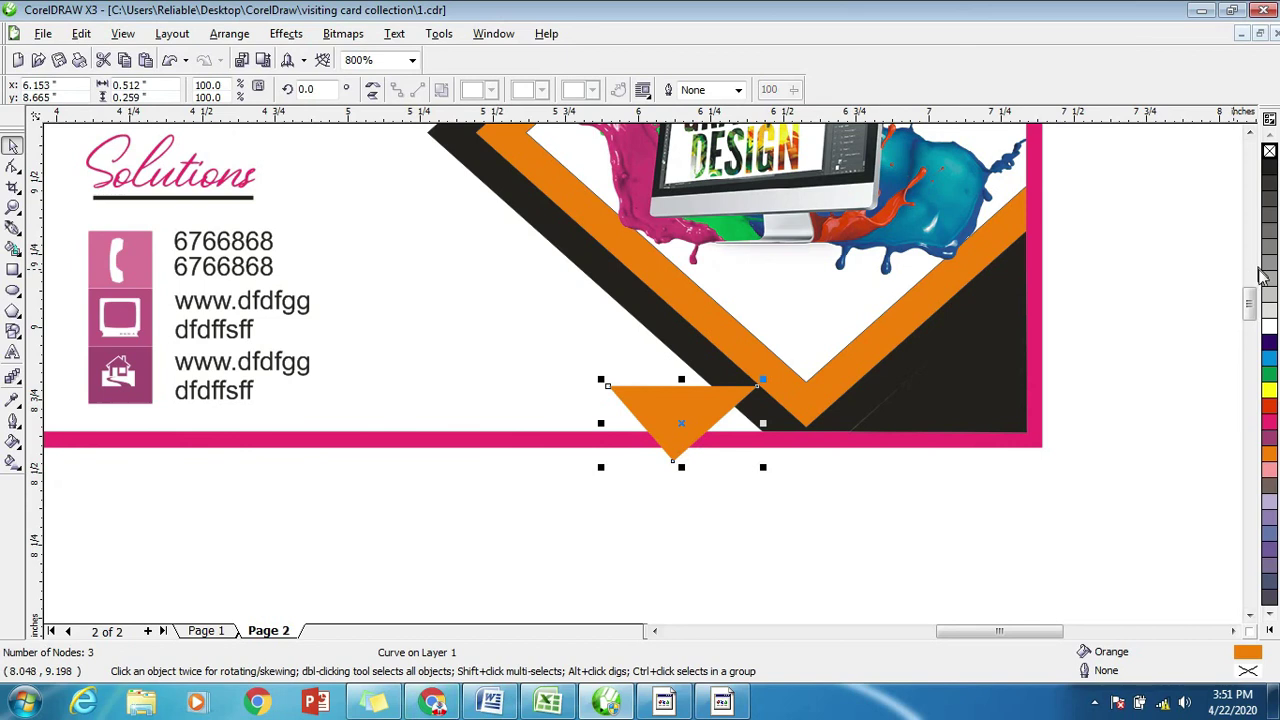
Flip the orange triangle upward, adjust its position, then flip it back.
click(371, 90)
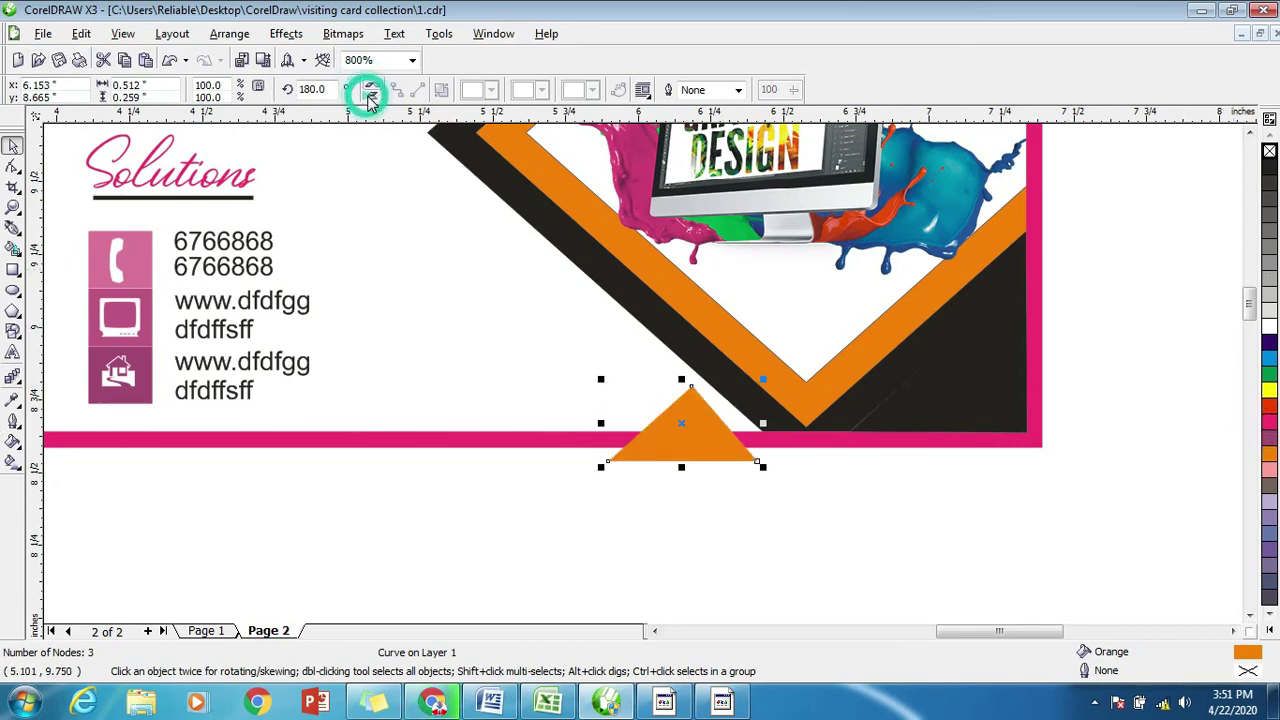
drag(700, 410, 702, 432)
scroll(643, 371, up, 1)
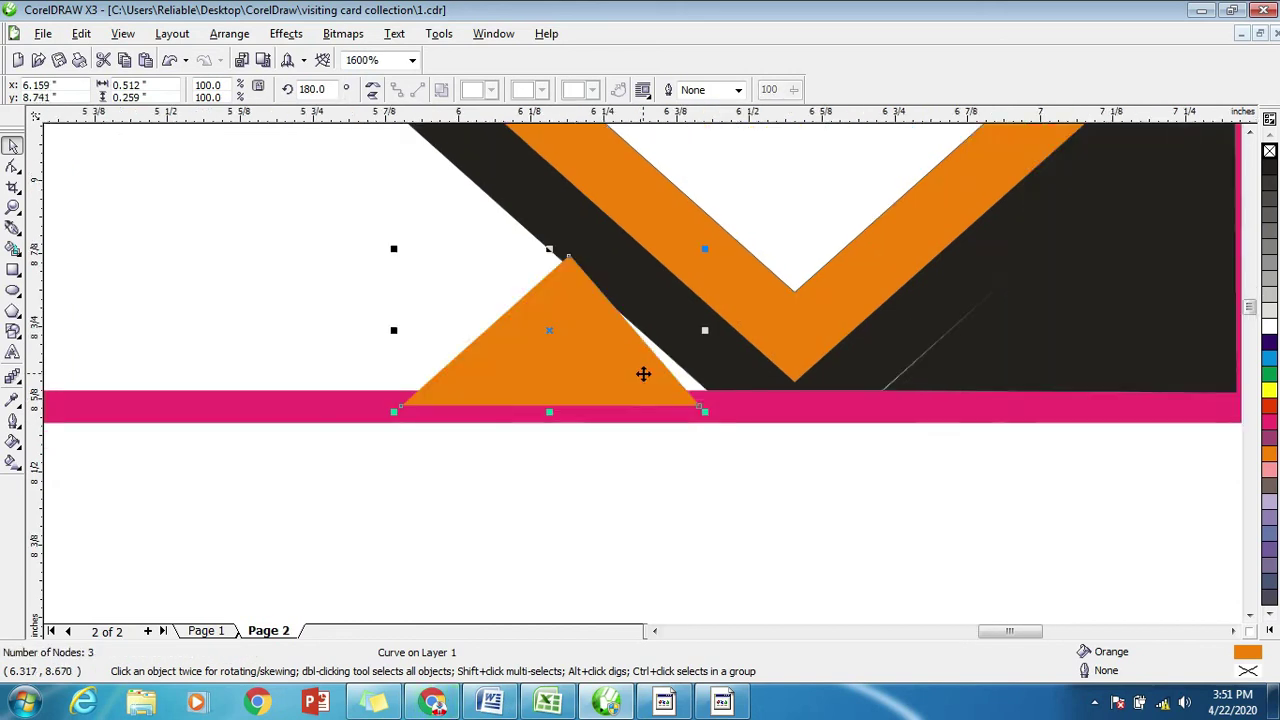
scroll(643, 373, down, 3)
scroll(643, 373, down, 3)
click(374, 91)
scroll(664, 383, up, 1)
scroll(710, 540, up, 1)
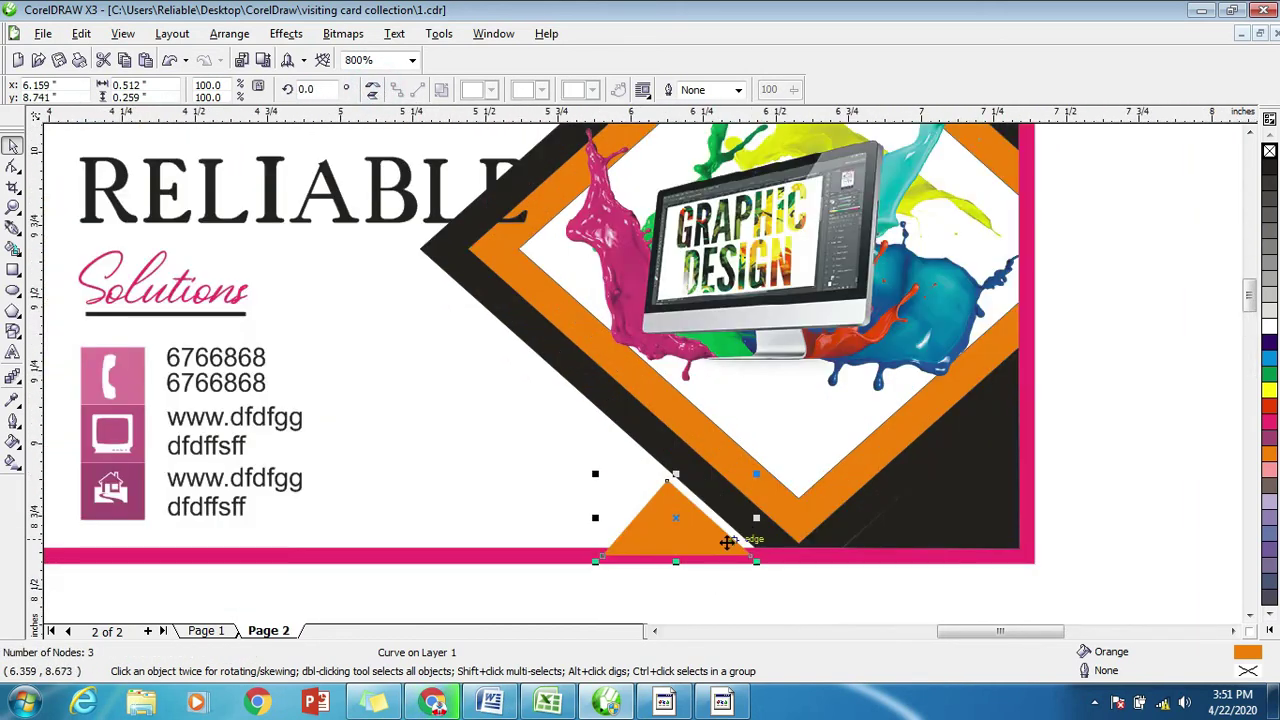
Align the orange triangle's base with the pink bottom border and delete the stray copy.
drag(713, 543, 719, 532)
scroll(707, 543, up, 1)
drag(654, 355, 654, 384)
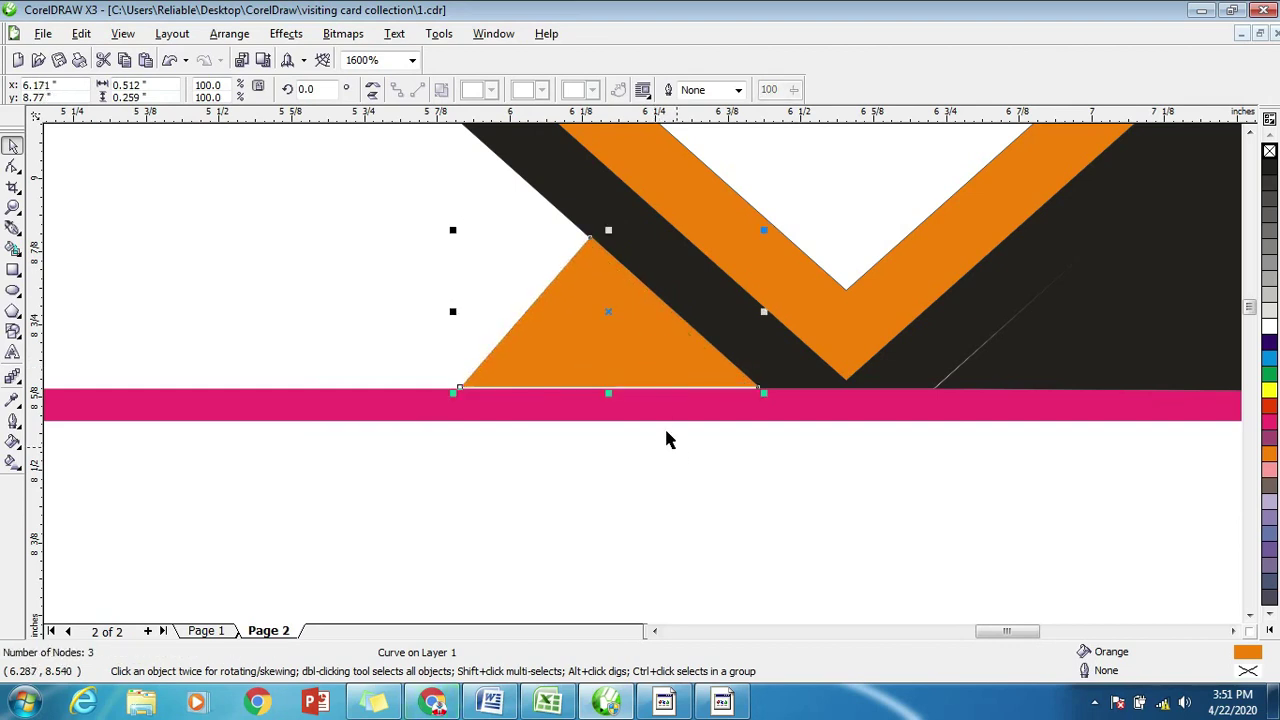
scroll(647, 375, up, 2)
drag(663, 288, 643, 374)
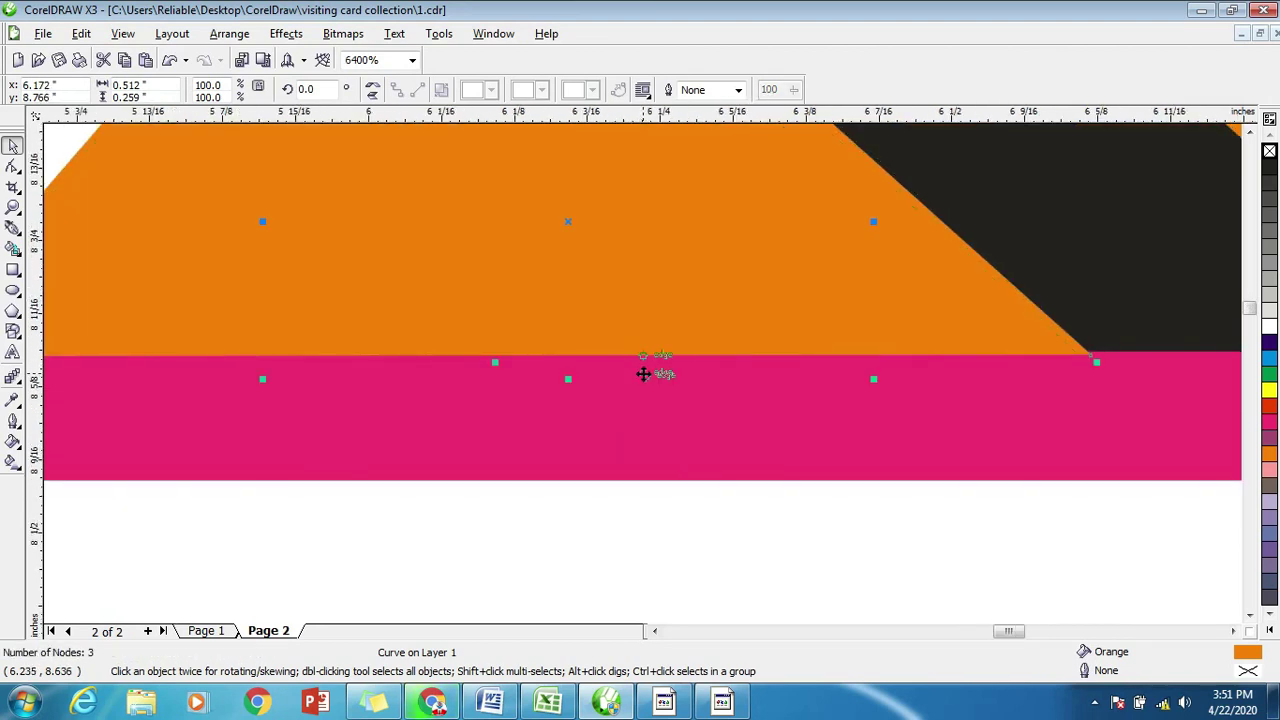
scroll(643, 374, down, 2)
mouse_move(608, 329)
mouse_down()
mouse_move(604, 354)
mouse_move(354, 526)
mouse_up()
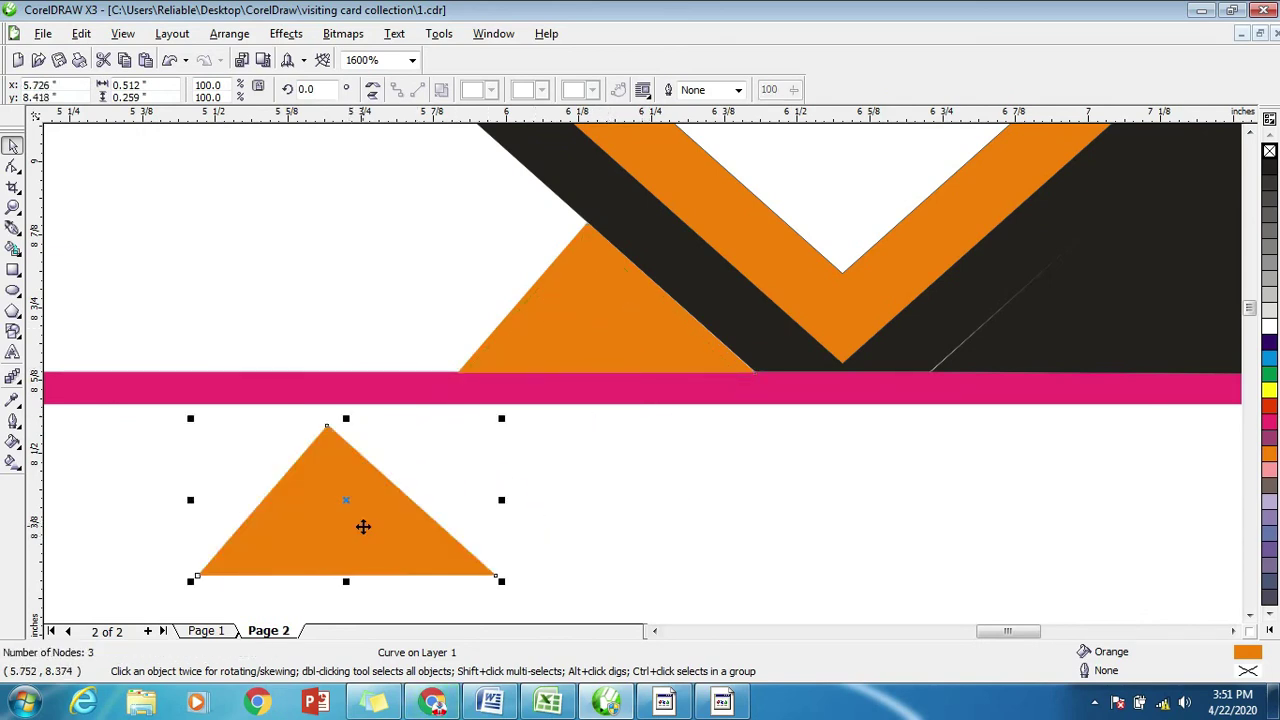
key(Delete)
scroll(374, 489, down, 1)
scroll(645, 372, down, 1)
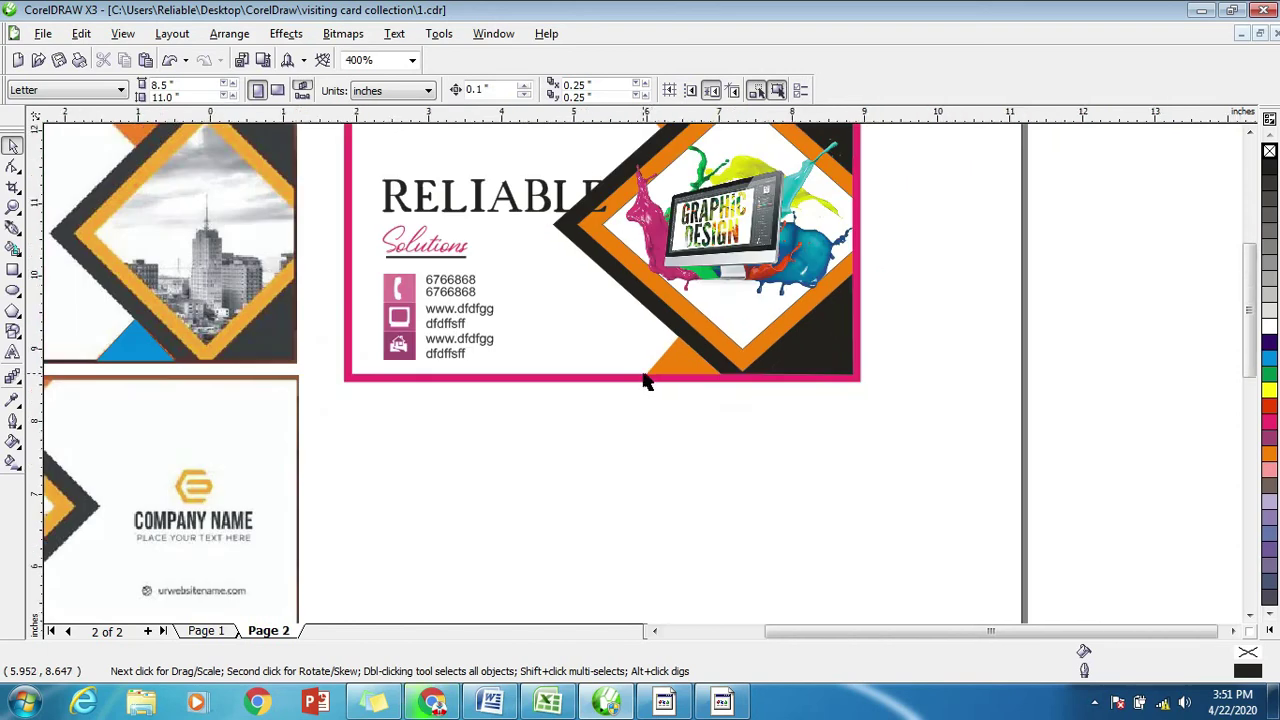
scroll(614, 368, down, 2)
scroll(614, 368, up, 2)
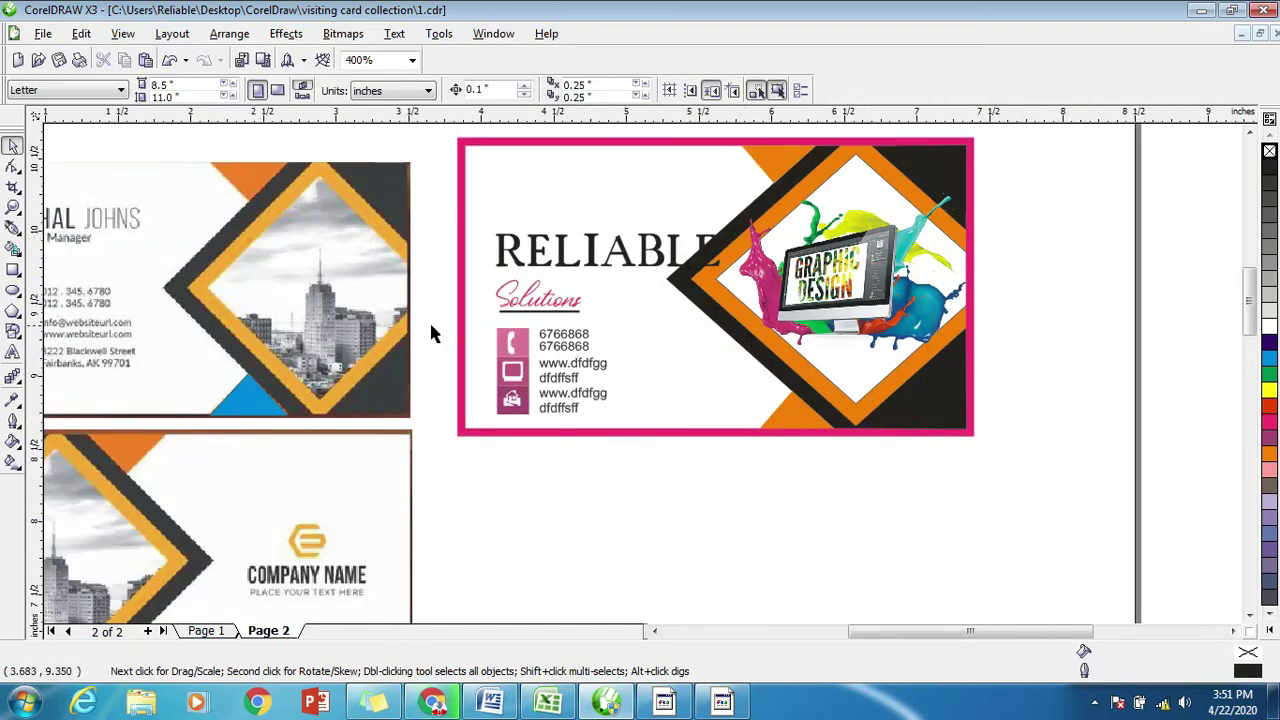
scroll(429, 320, down, 1)
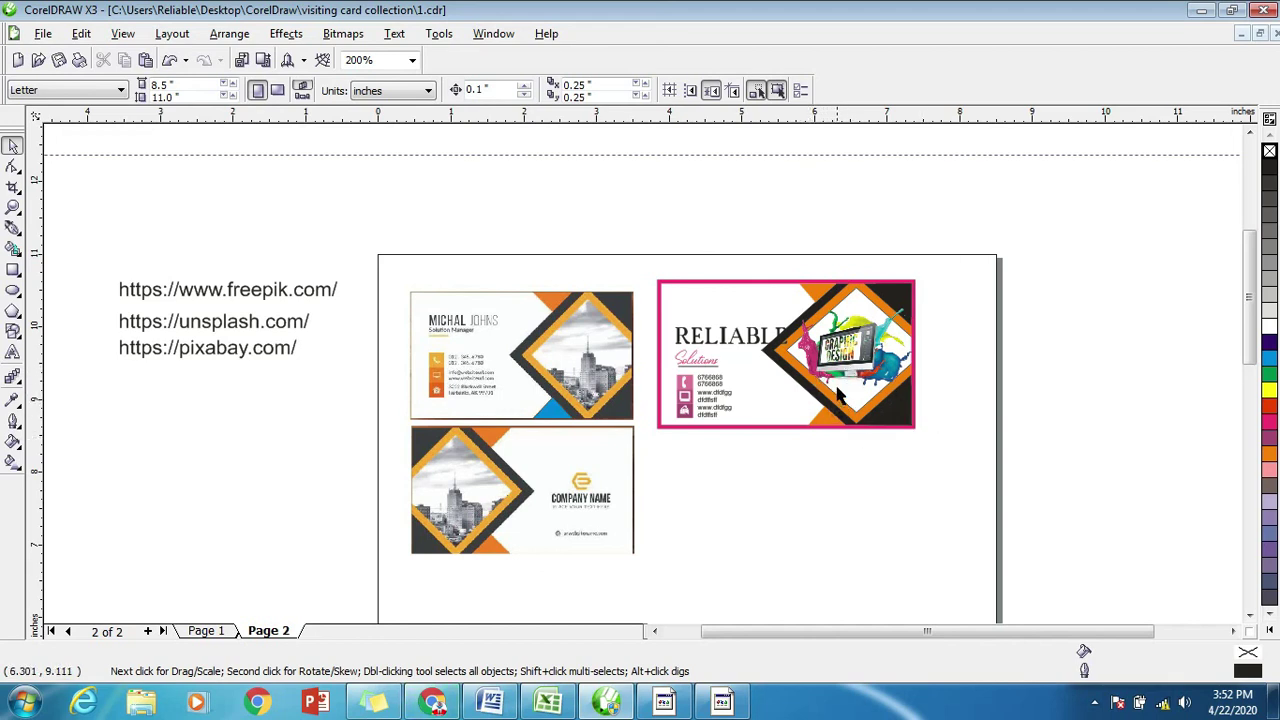
Scale the RELIABLE heading from 31.762 pt down to 24.086 pt, clearing the diamond.
click(735, 340)
scroll(738, 345, up, 1)
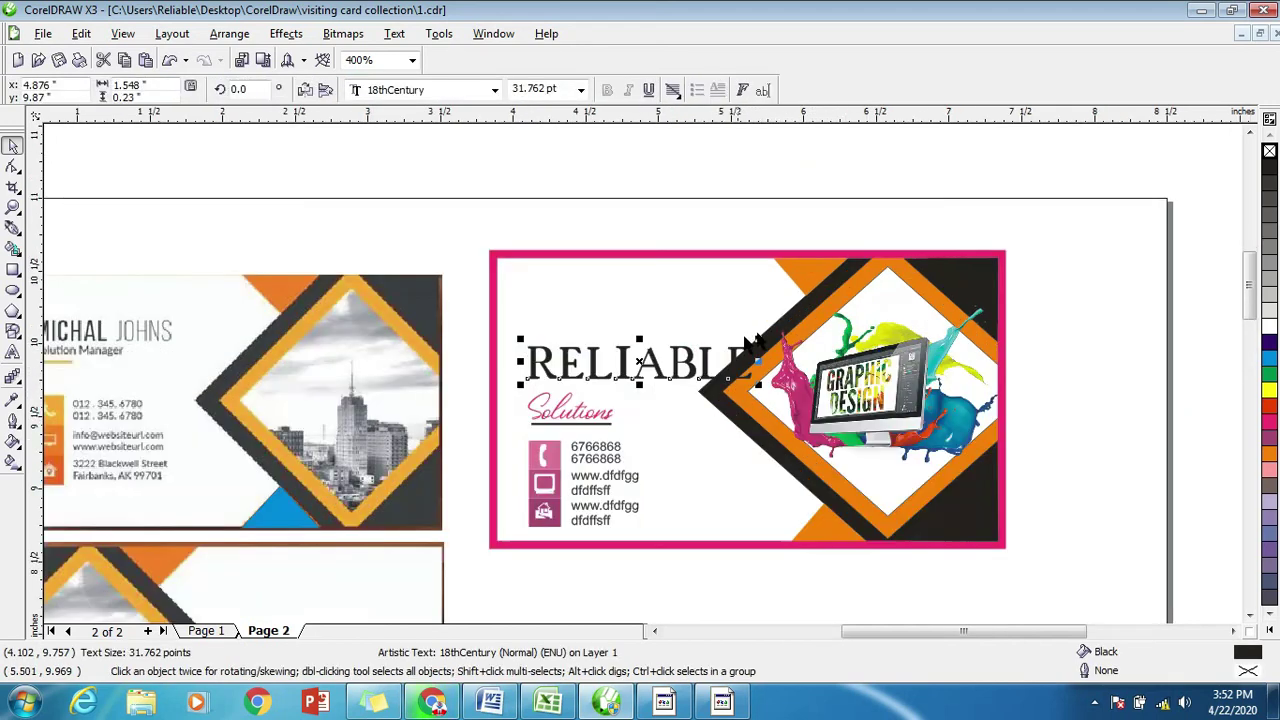
drag(757, 362, 702, 373)
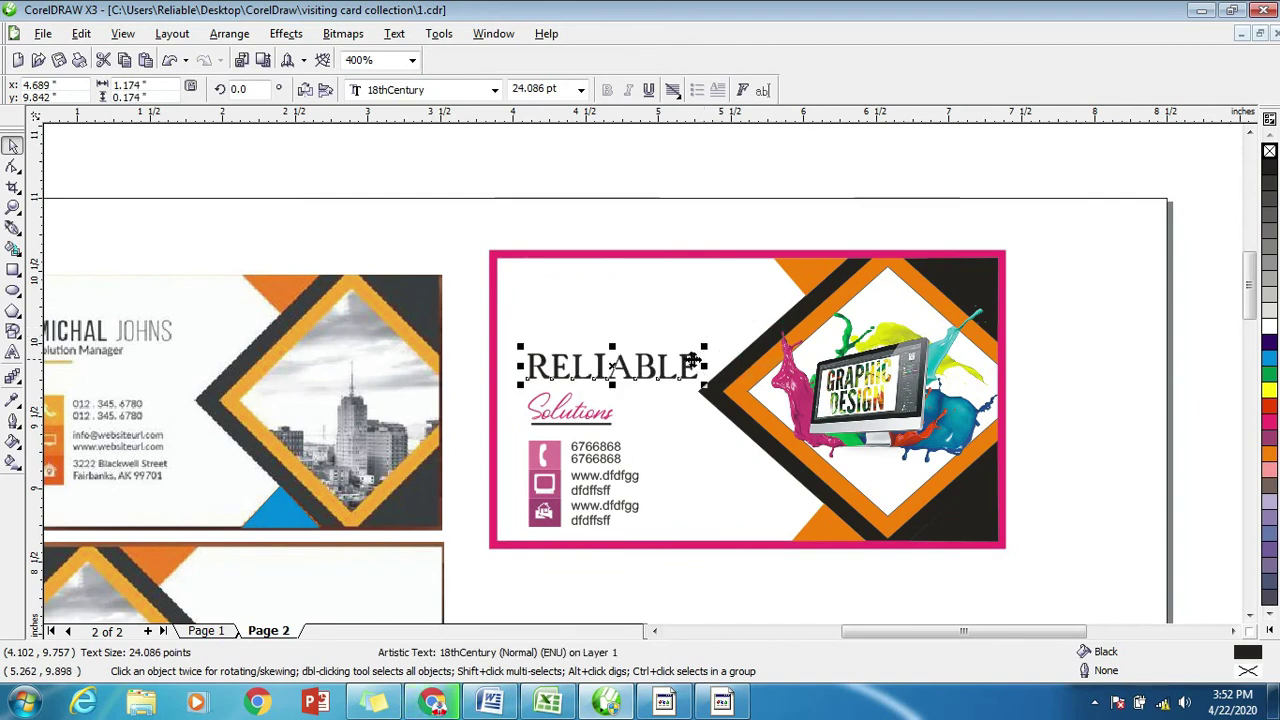
scroll(645, 383, up, 1)
scroll(645, 383, down, 1)
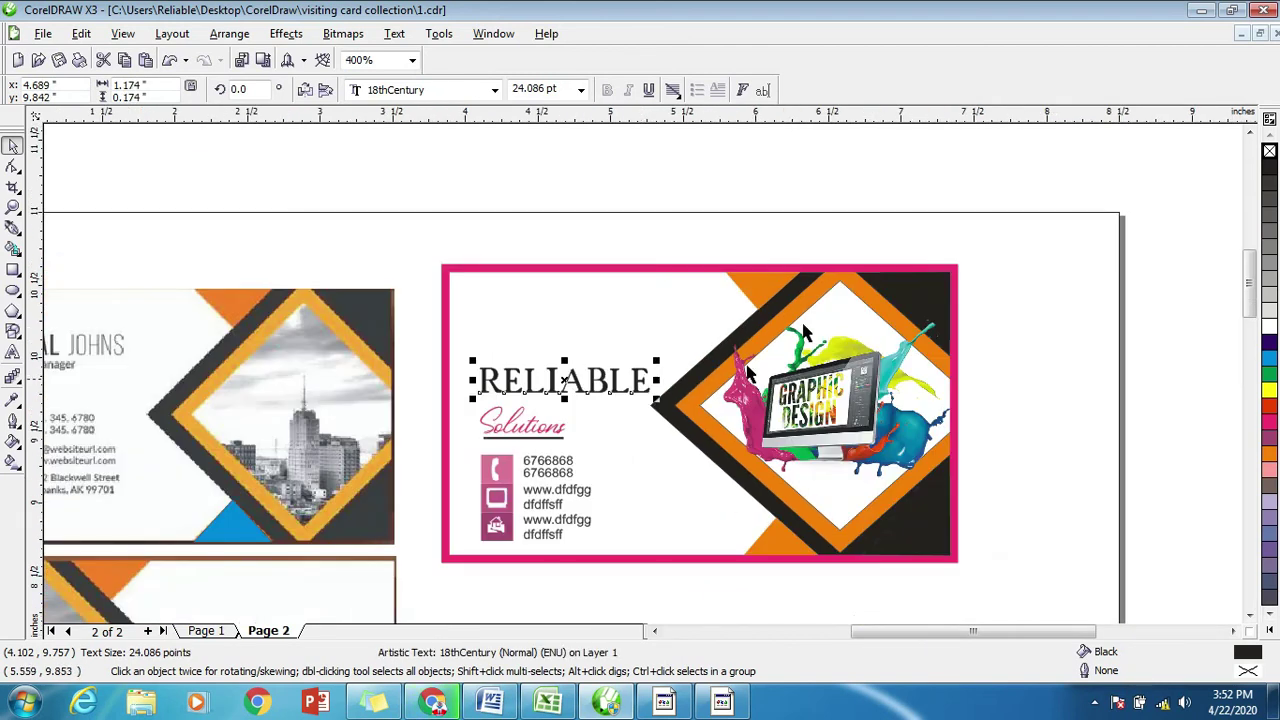
click(1045, 298)
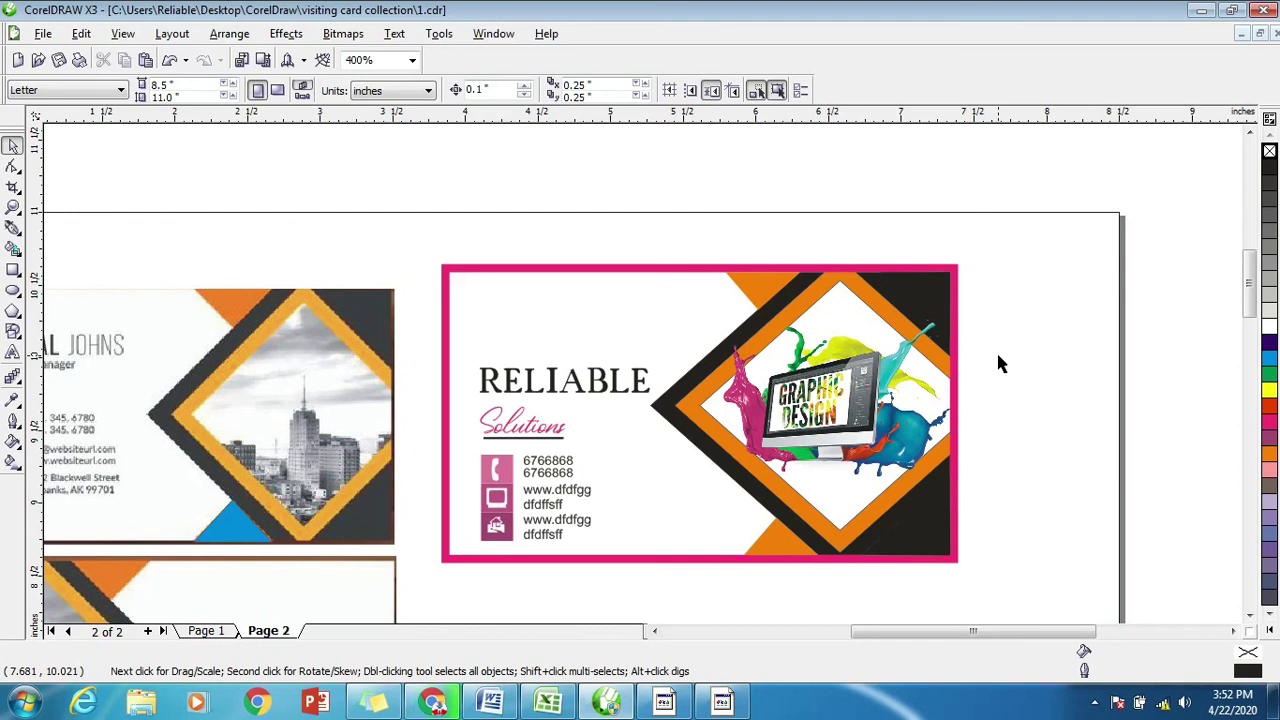
scroll(620, 397, down, 2)
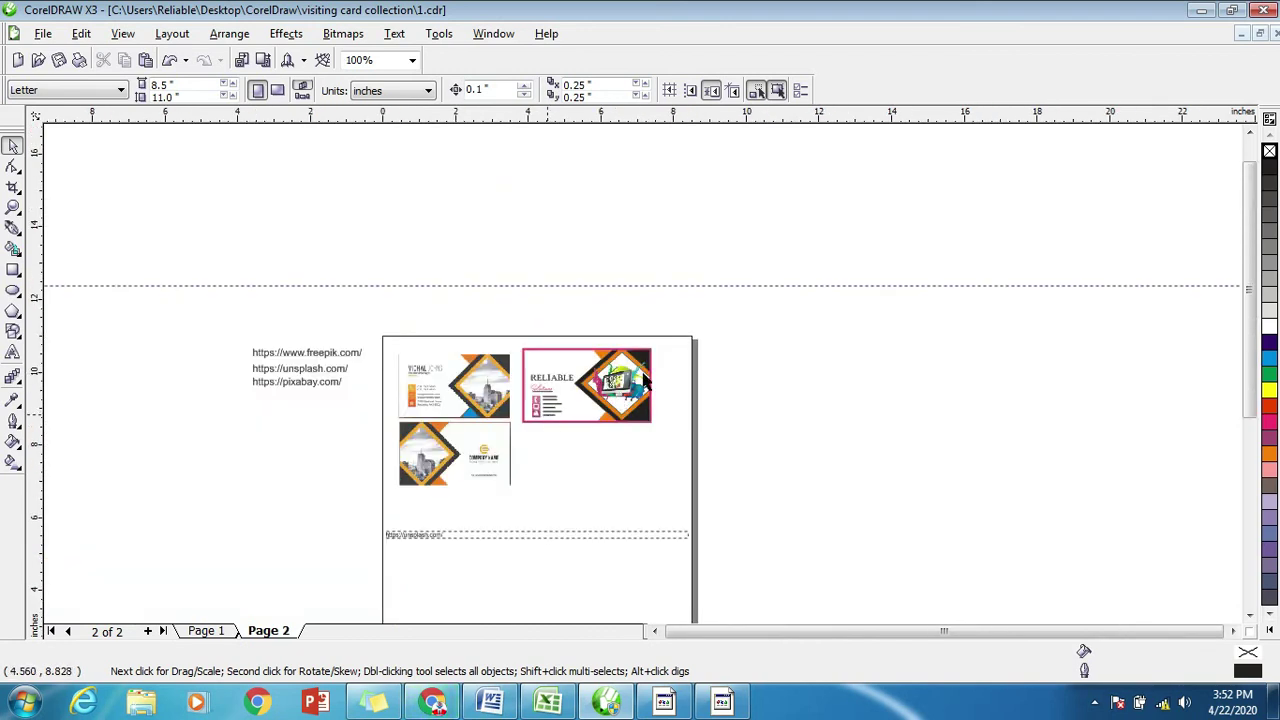
Marquee-select all 20 card objects and group them with Ctrl+G.
scroll(645, 380, up, 1)
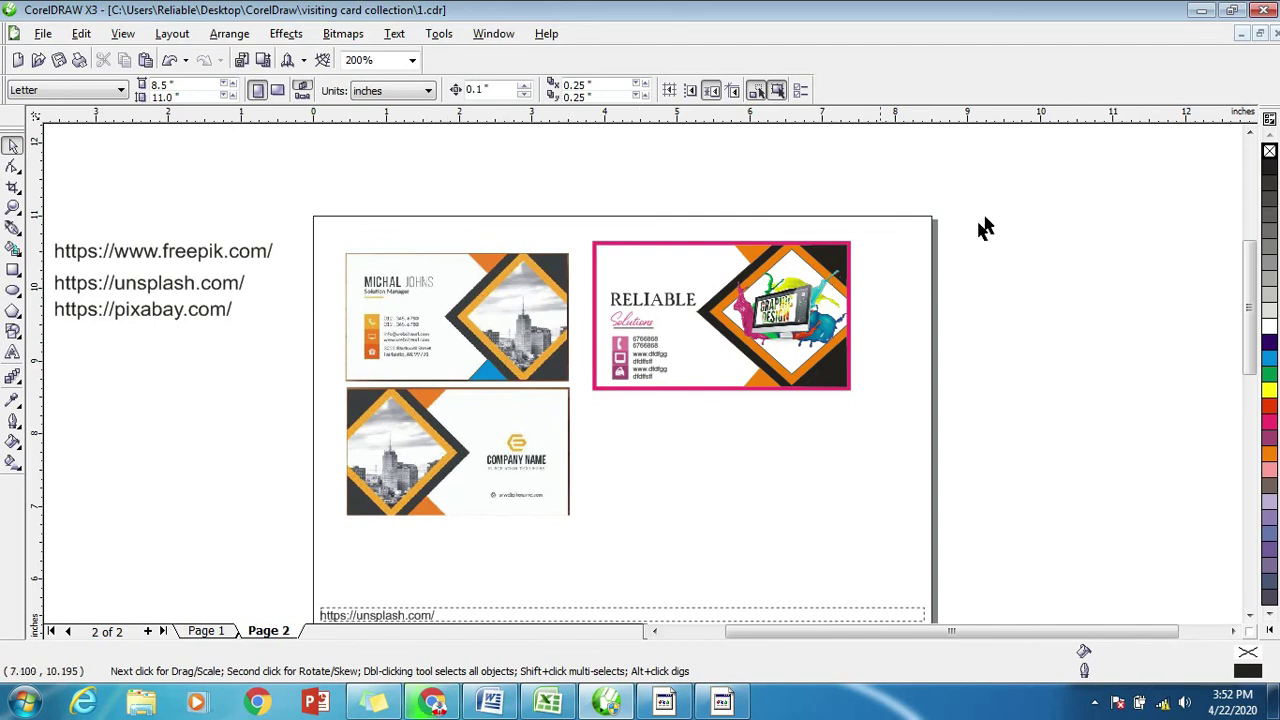
drag(930, 206, 581, 417)
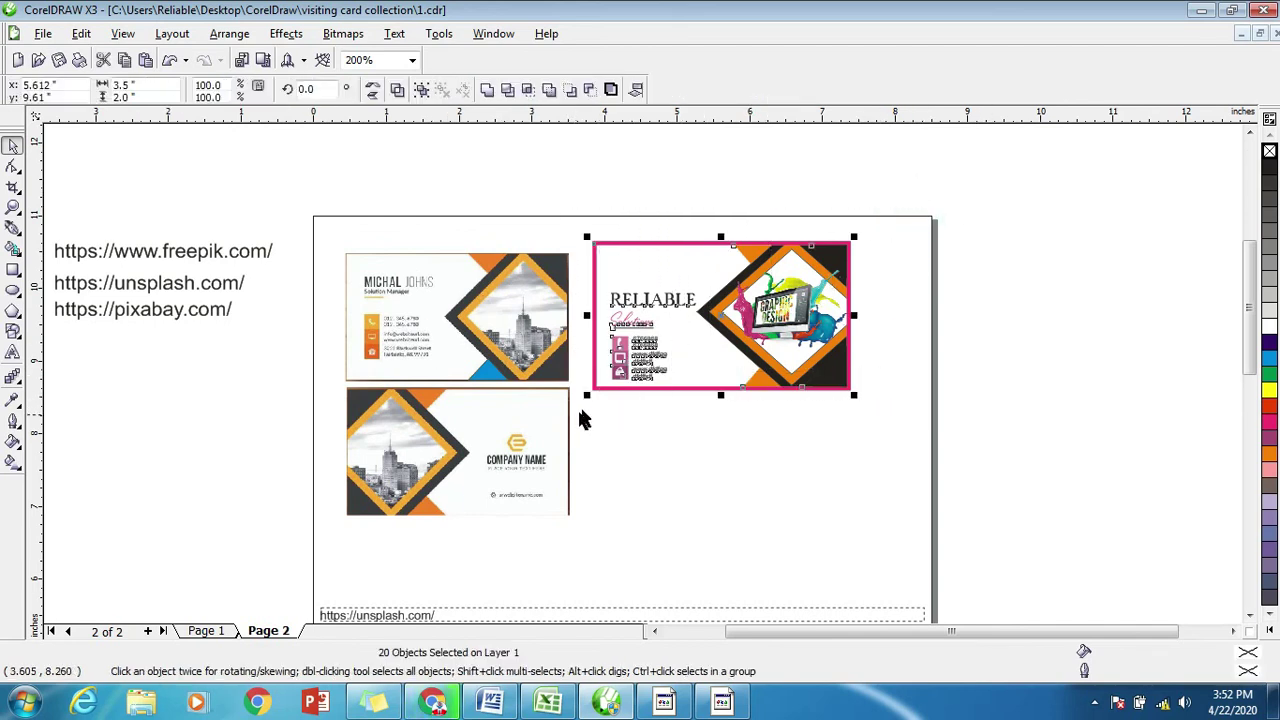
key(ctrl+g)
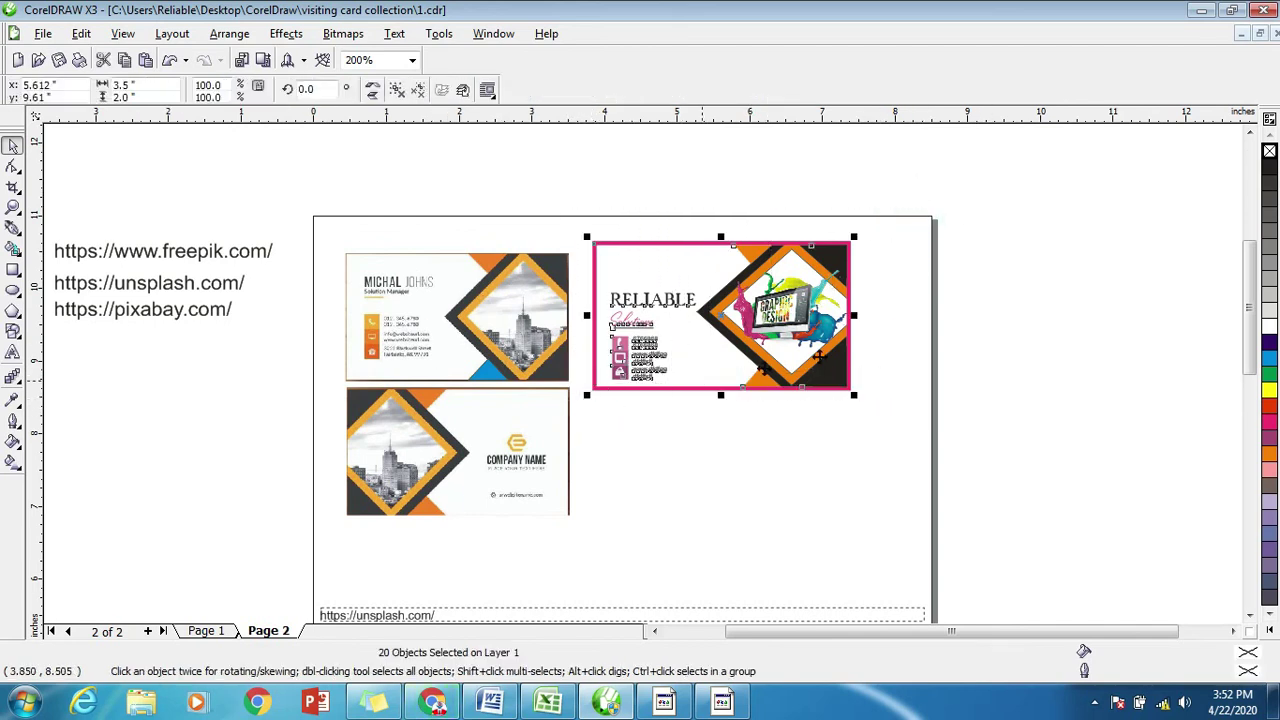
Place a duplicate of the card below the original and mirror it so the diamond sits at left.
drag(775, 310, 770, 466)
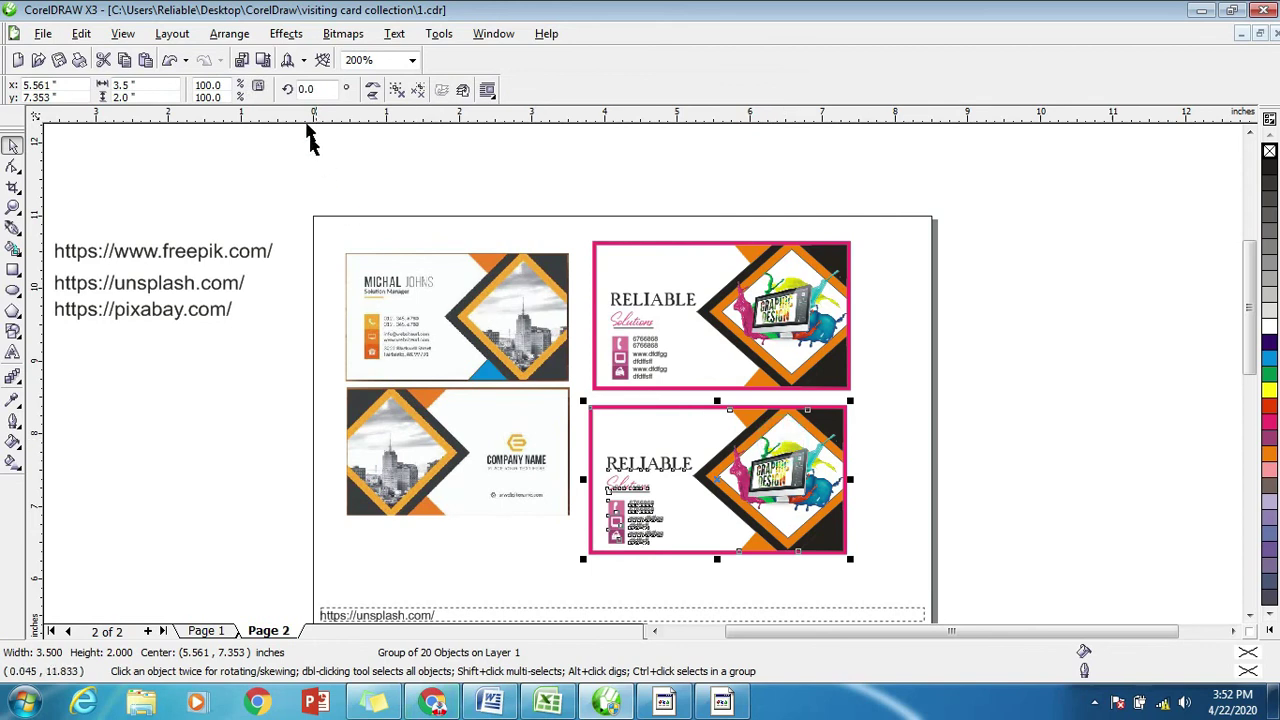
click(372, 90)
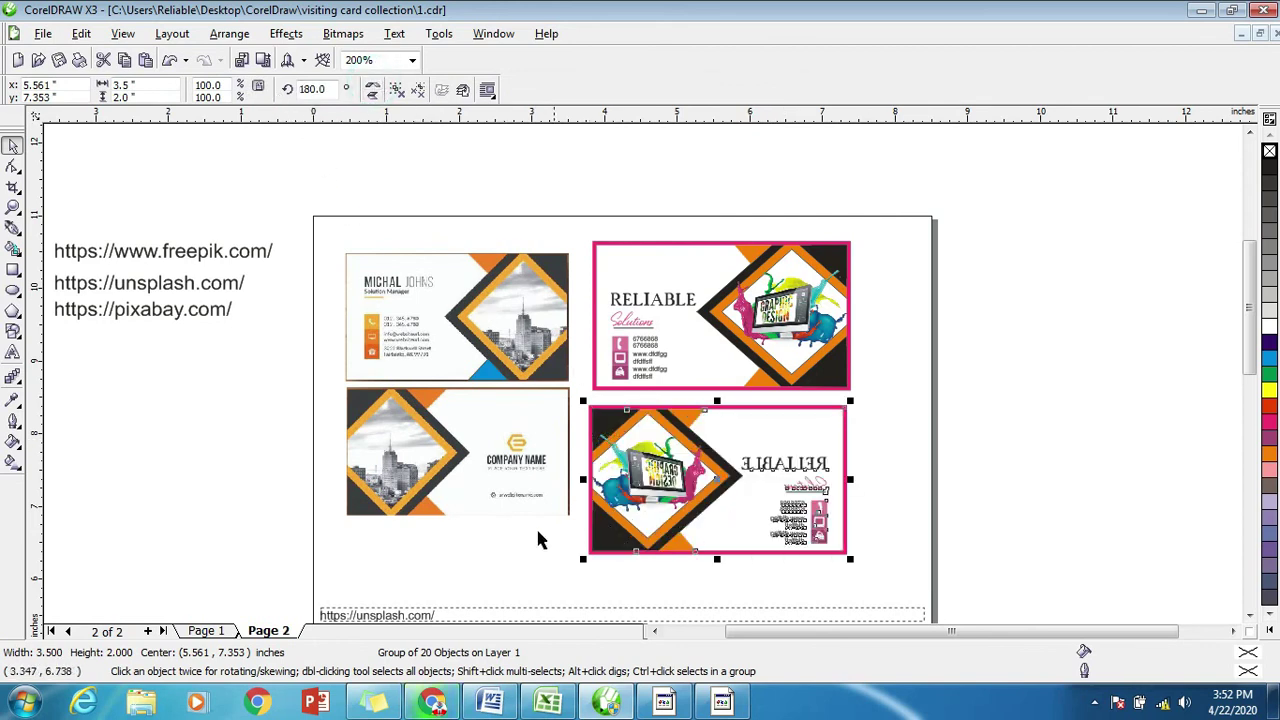
click(1079, 436)
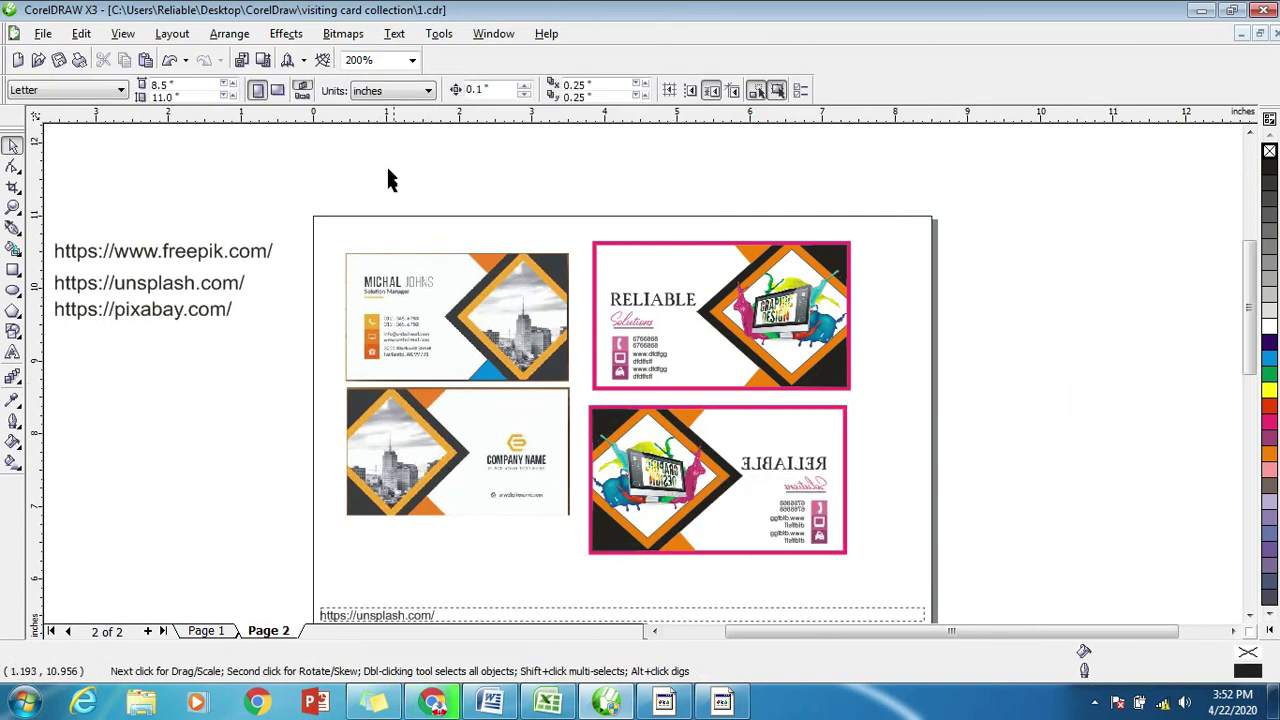
click(698, 470)
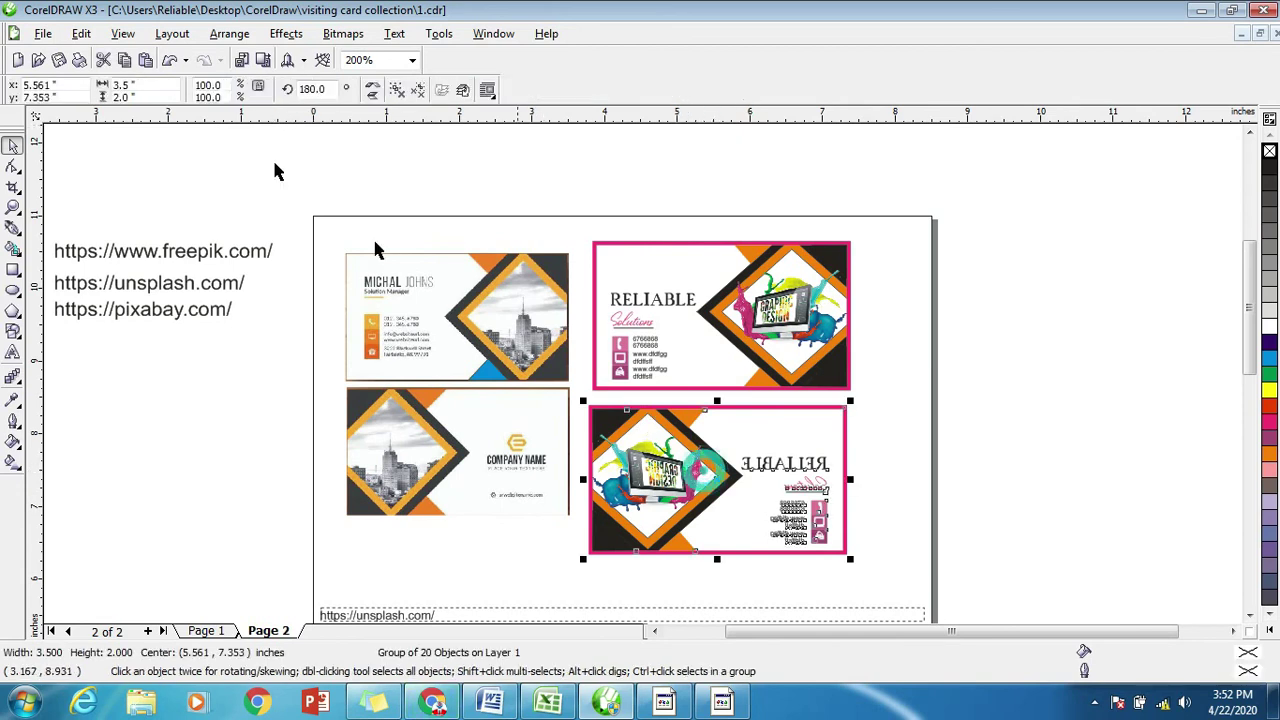
click(372, 90)
click(372, 90)
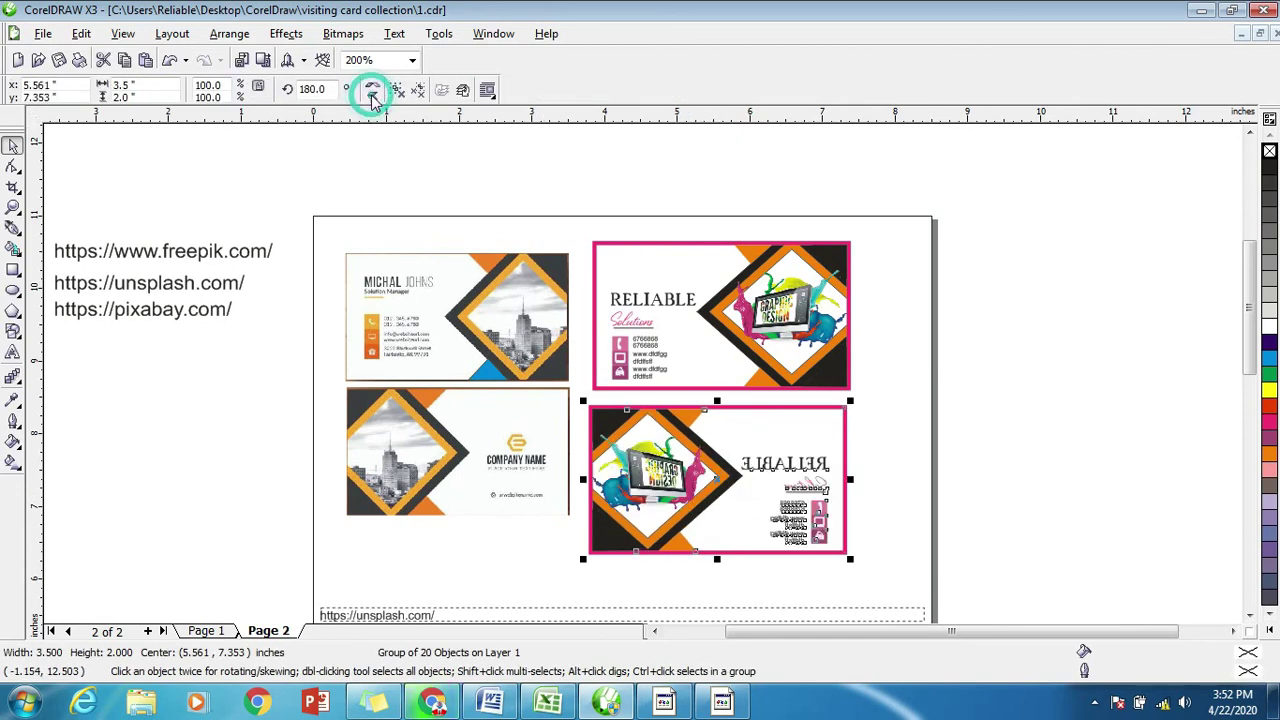
click(372, 90)
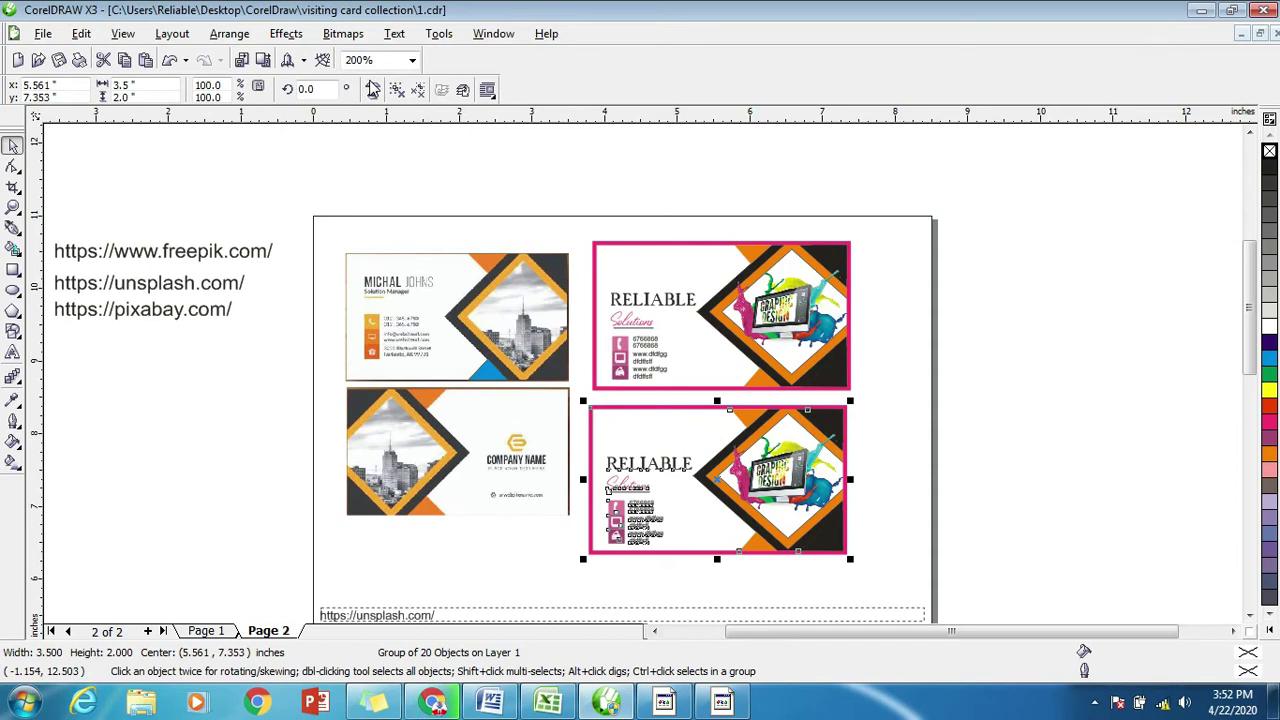
click(372, 90)
click(908, 440)
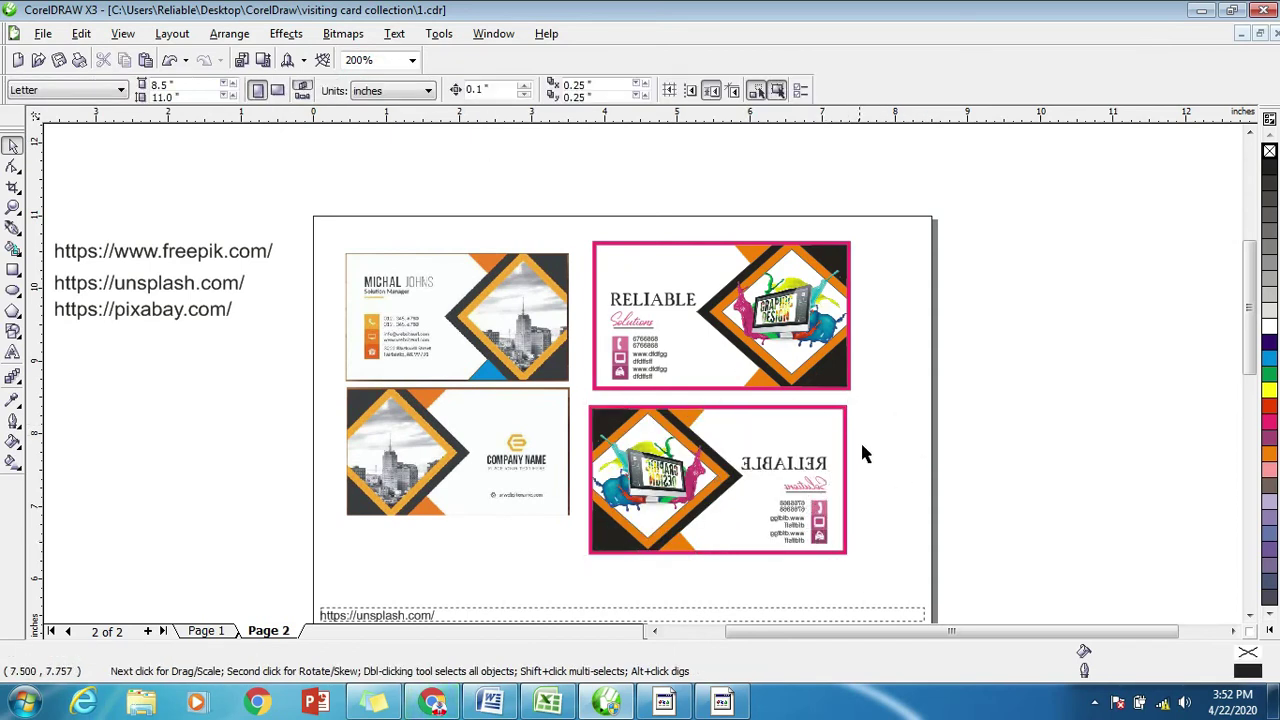
scroll(655, 366, up, 1)
scroll(663, 366, down, 1)
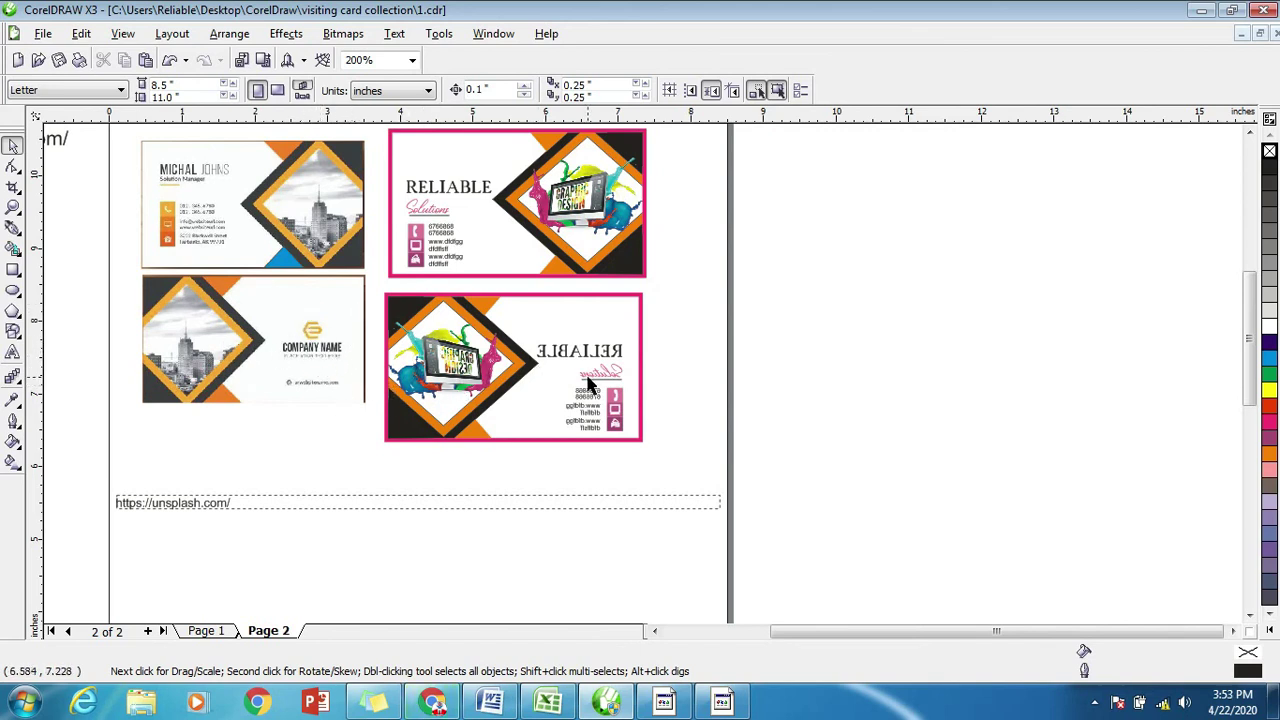
scroll(588, 375, up, 1)
scroll(593, 609, down, 1)
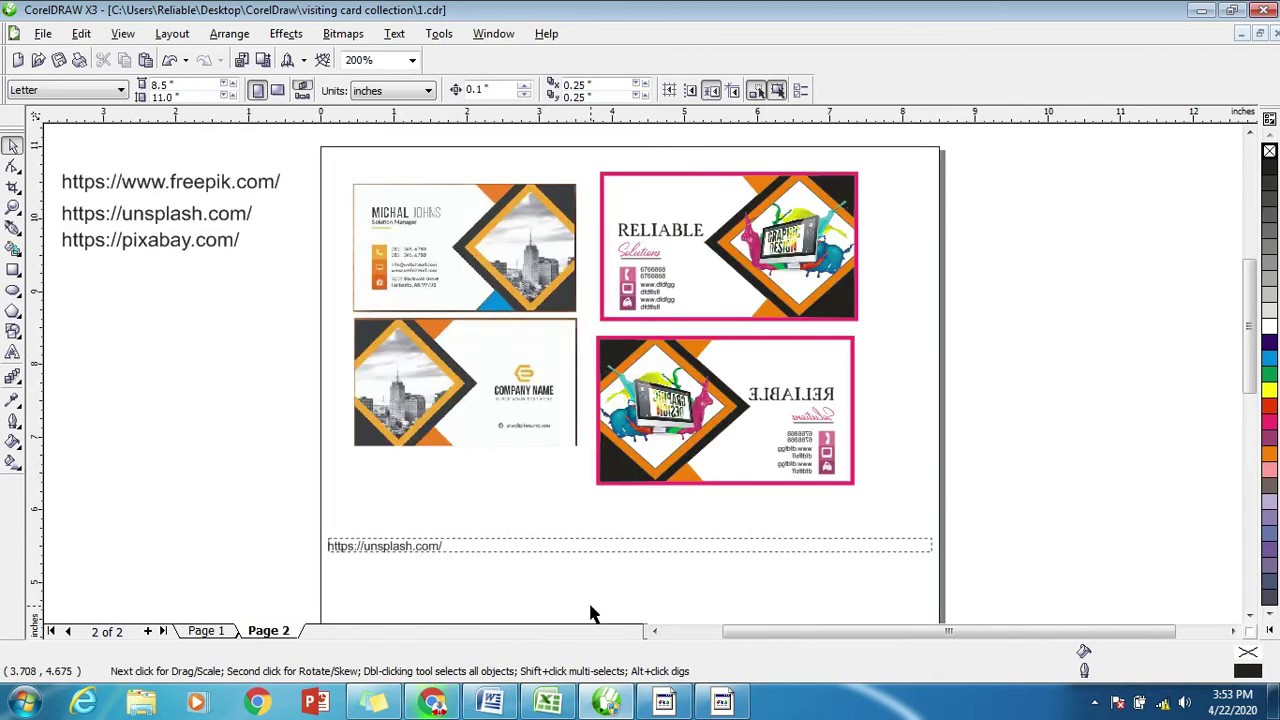